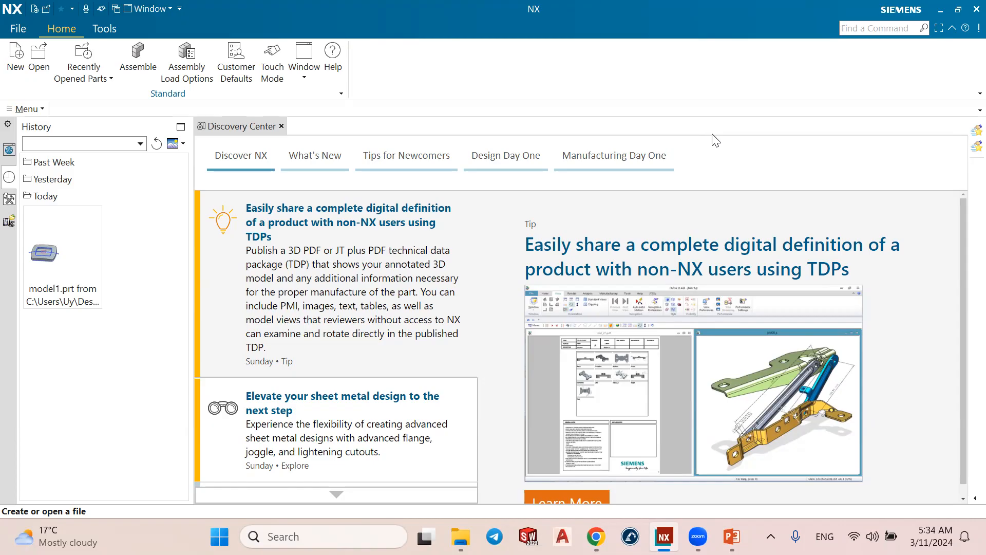
Create a new part named model1.prt from the Model template in millimetres.
left_click(14, 57)
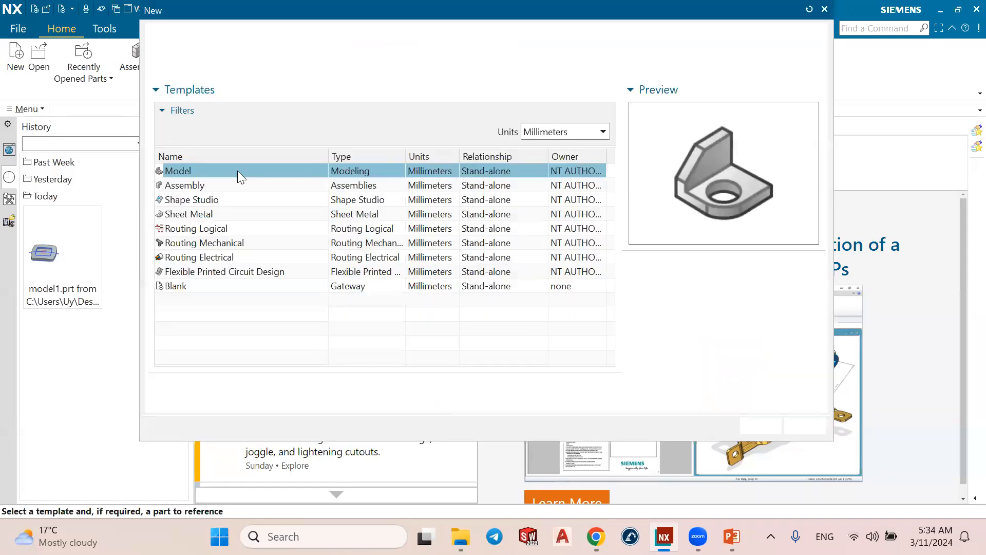
left_click(529, 131)
left_click(529, 131)
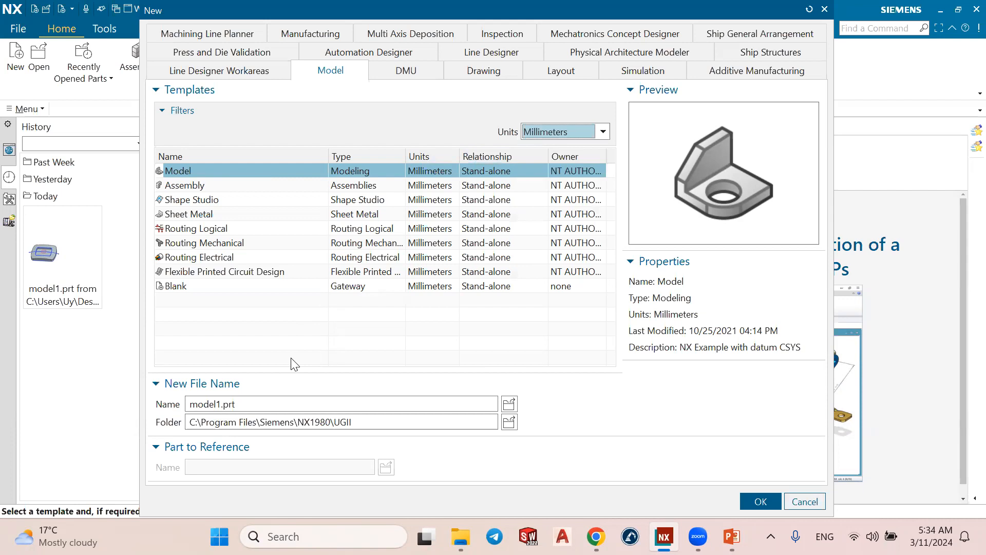
left_click(267, 404)
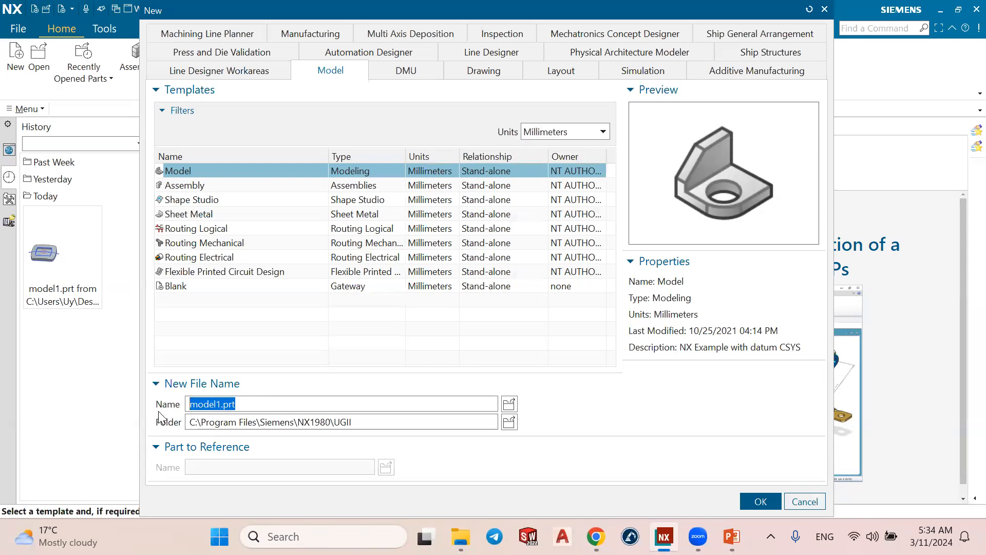
key("Tab")
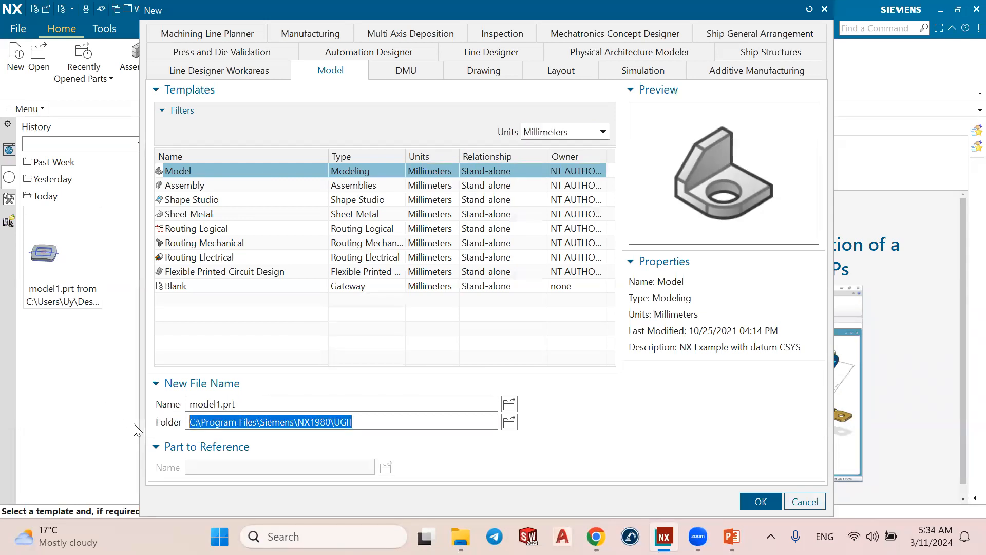
left_click(763, 500)
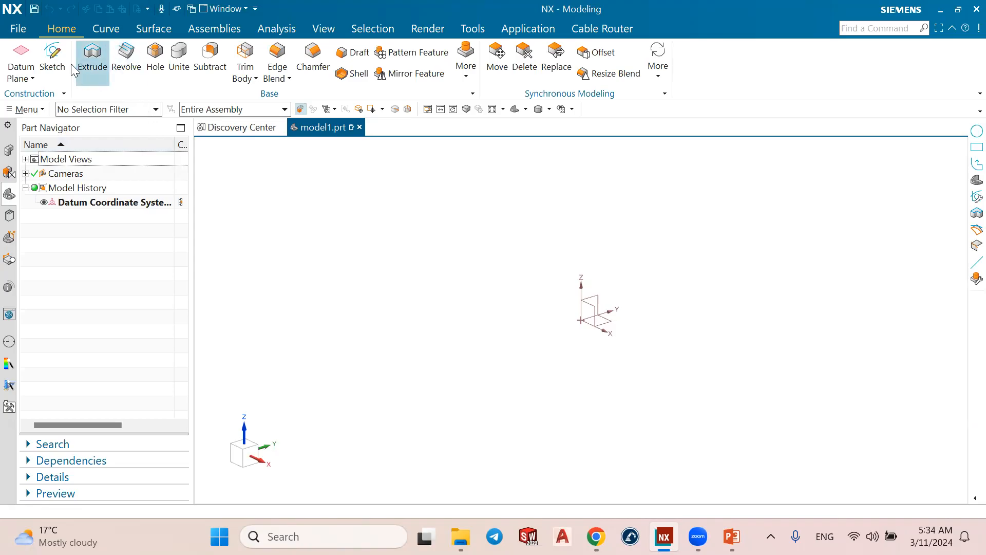
Create a sketch on the Right datum plane.
left_click(53, 62)
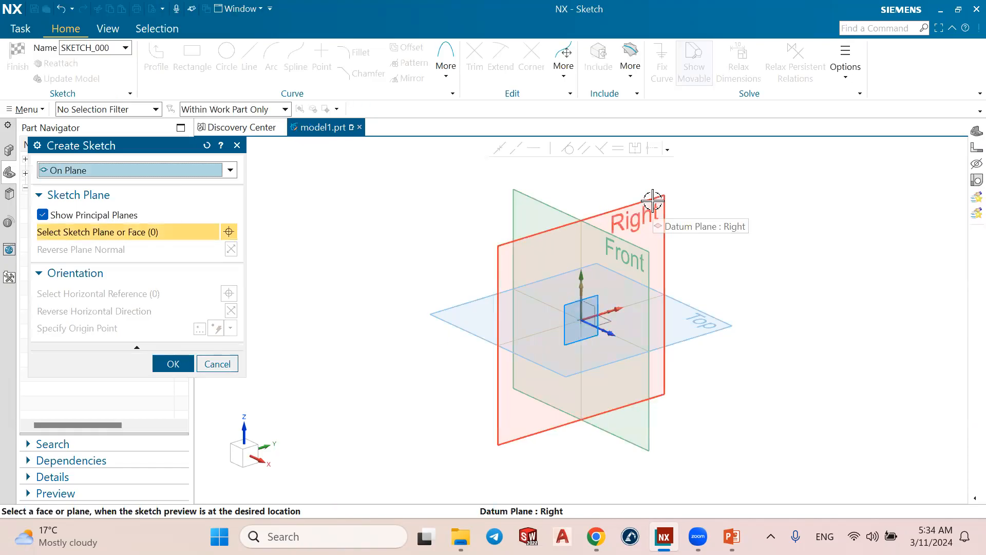
left_click(653, 206)
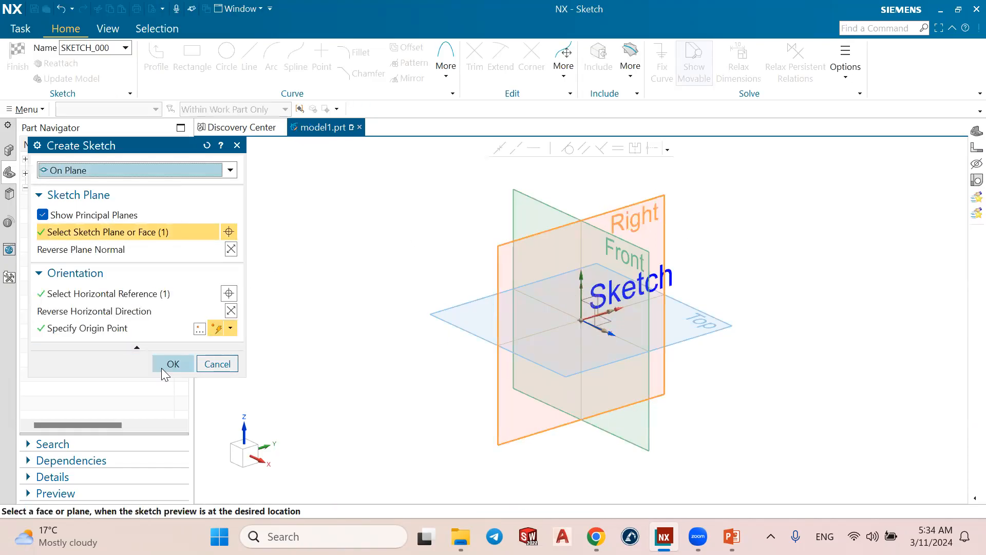
middle_click(414, 343)
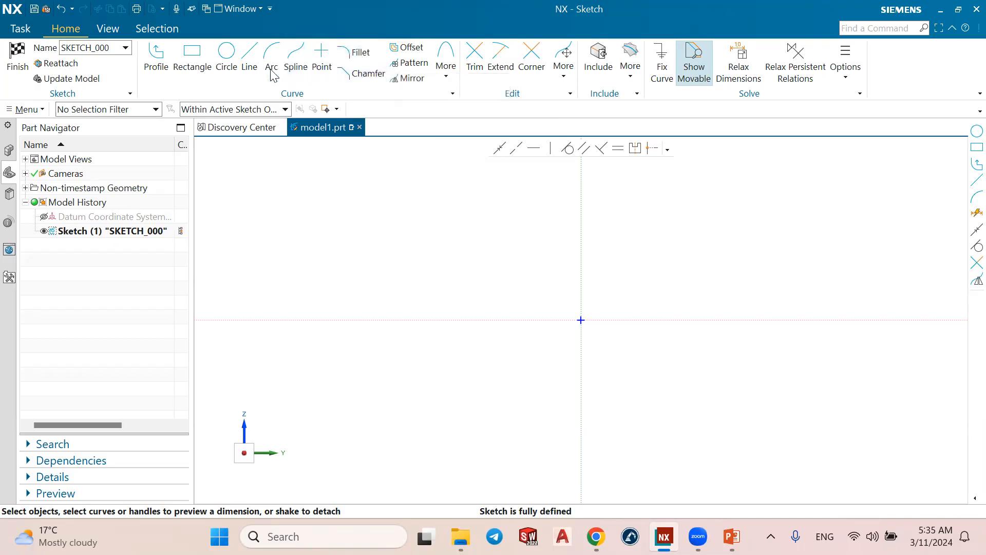
Sketch a wide two-point rectangle enclosing the sketch origin, and end the Rectangle command.
left_click(186, 60)
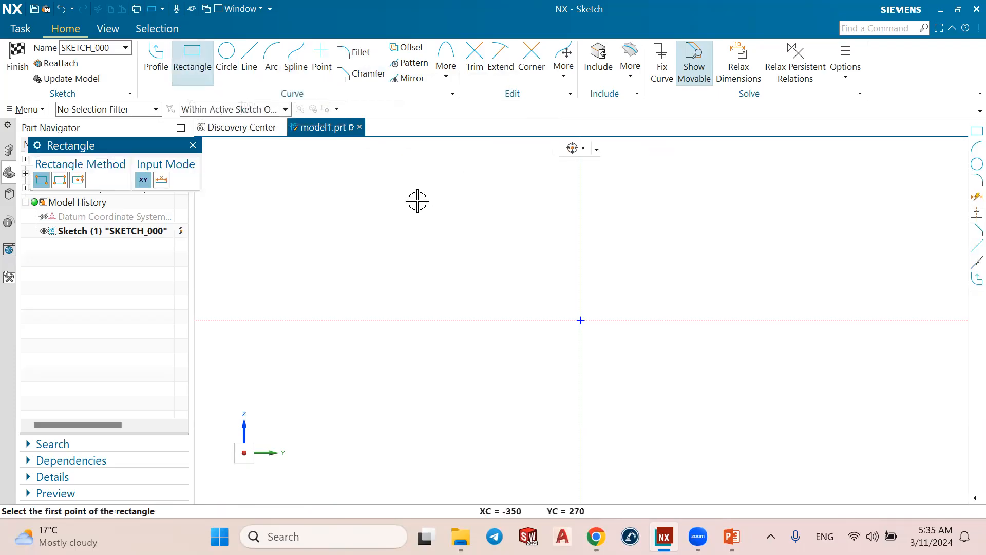
left_click(337, 193)
left_click(769, 395)
scroll(614, 360, "down", 2)
scroll(670, 272, "up", 1)
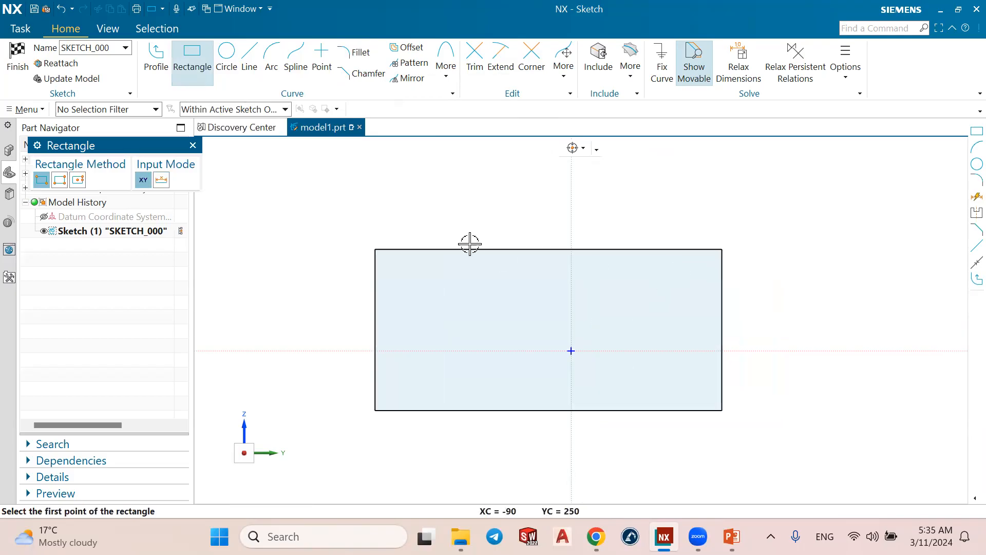
left_click(194, 147)
scroll(405, 268, "up", 1)
scroll(407, 260, "down", 1)
scroll(329, 211, "up", 4)
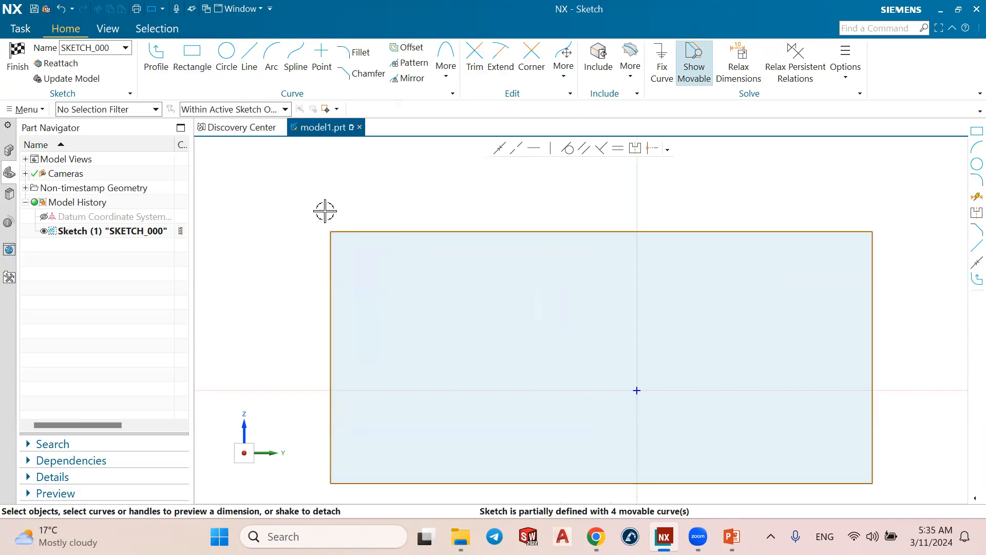
left_click_drag(257, 195, 433, 334)
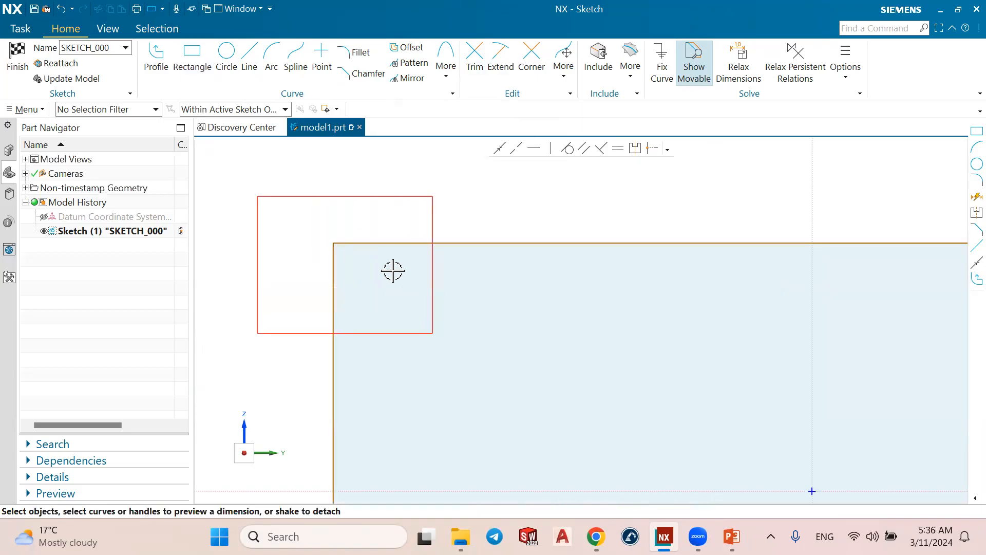
scroll(348, 220, "down", 2)
scroll(363, 396, "down", 1)
scroll(311, 392, "up", 1)
left_click_drag(302, 368, 400, 472)
left_click_drag(917, 456, 808, 326)
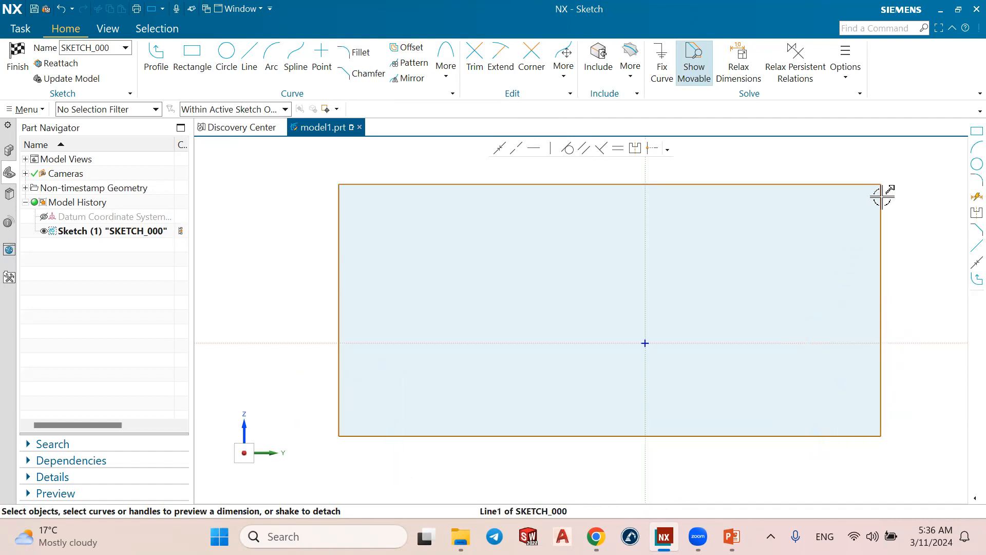
left_click(290, 191)
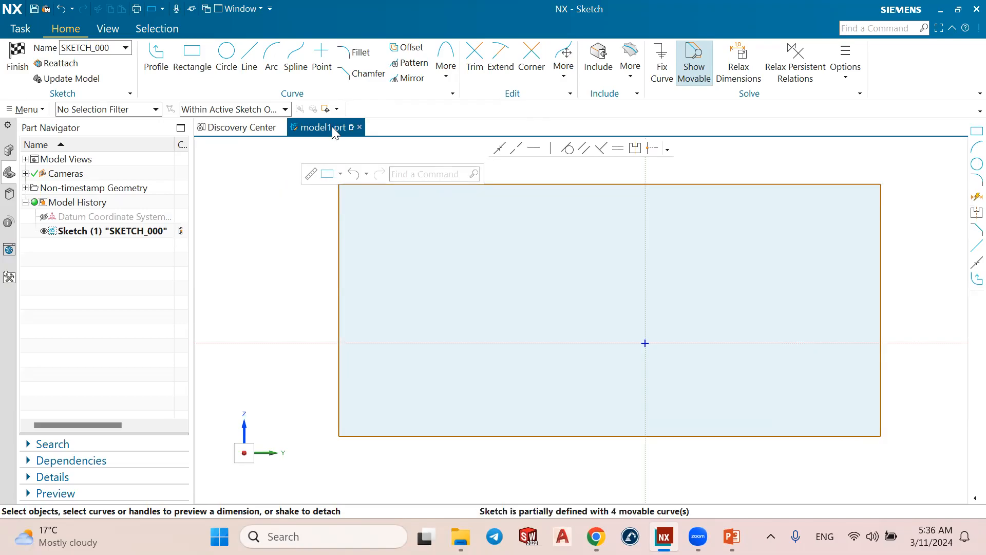
Fillet the rectangle's upper-left corner with a 50 mm radius, trimming the two edges.
left_click(352, 59)
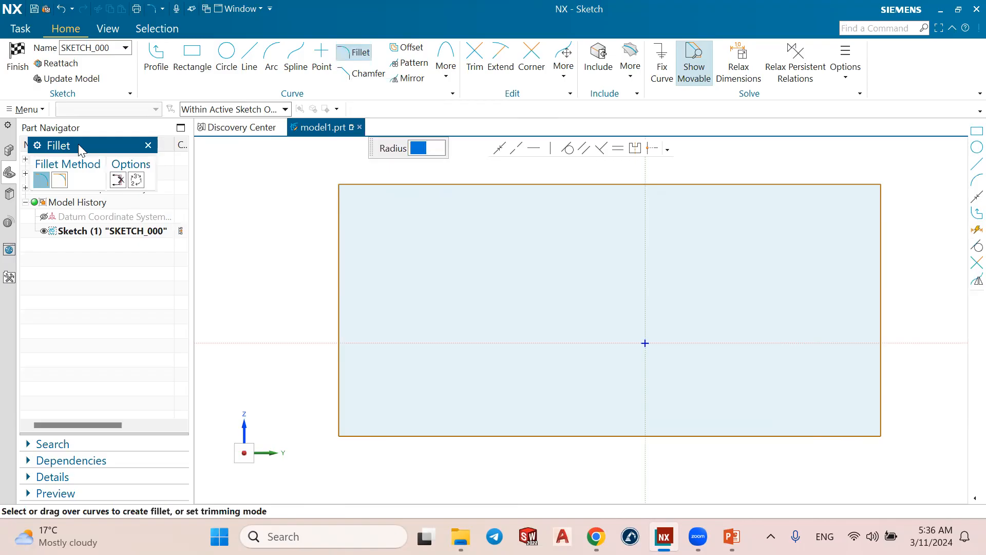
left_click_drag(78, 144, 160, 182)
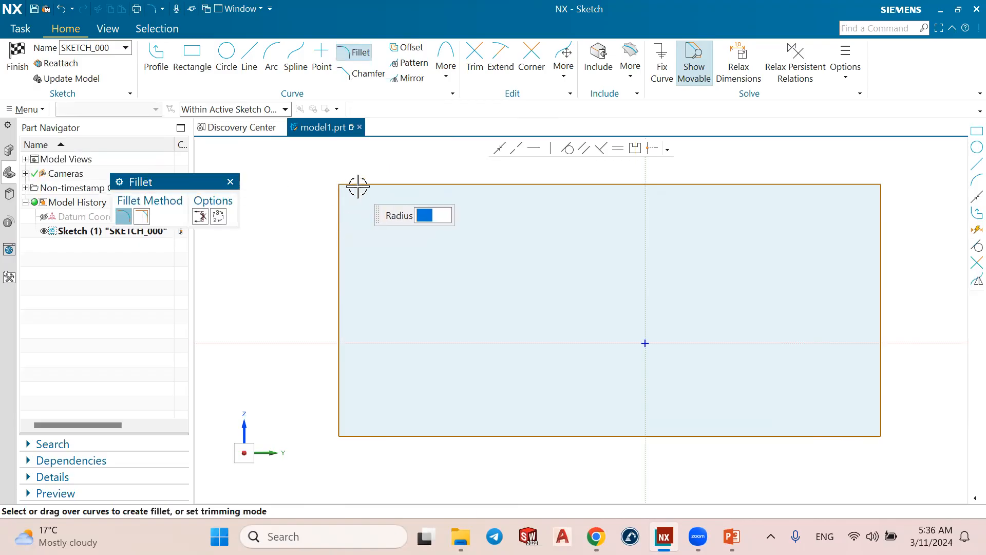
scroll(358, 188, "up", 1)
mouse_move(287, 163)
left_mouse_down()
mouse_move(333, 208)
mouse_move(288, 211)
mouse_move(287, 200)
left_mouse_up()
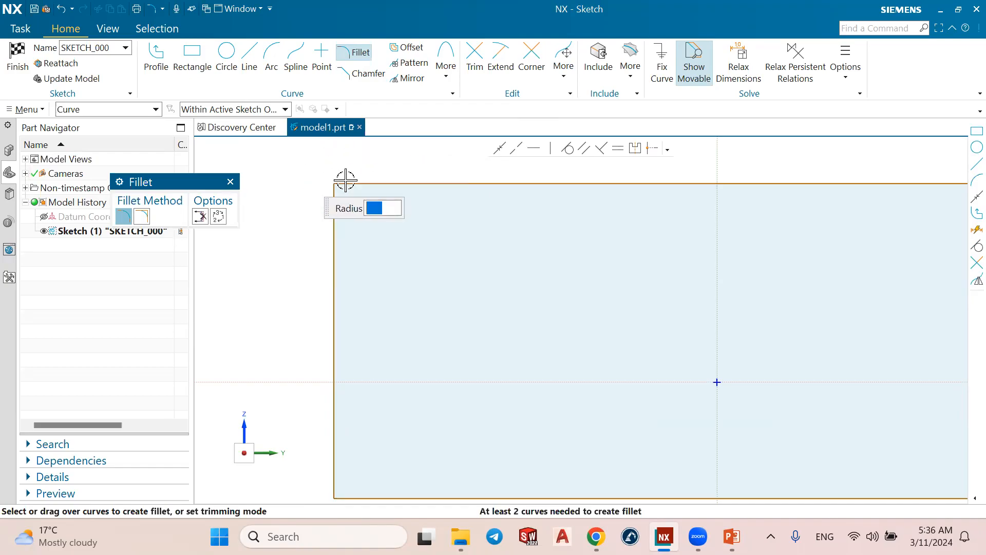
scroll(334, 184, "up", 2)
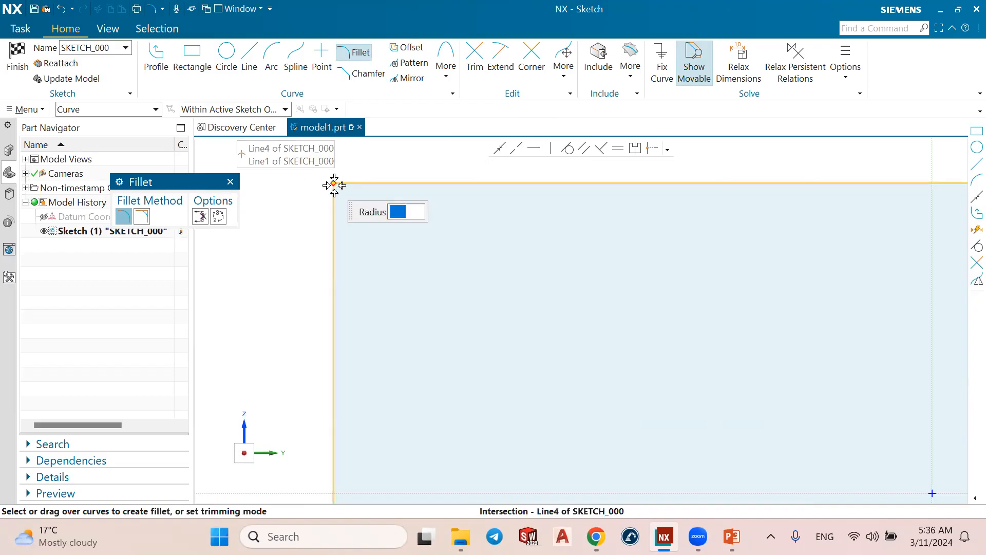
left_click(334, 184)
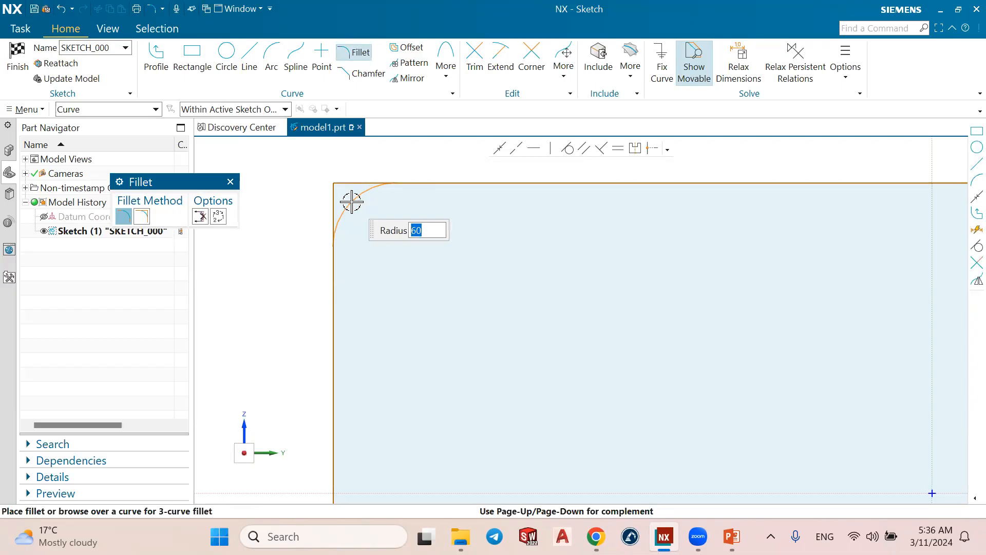
type("5")
key("Return")
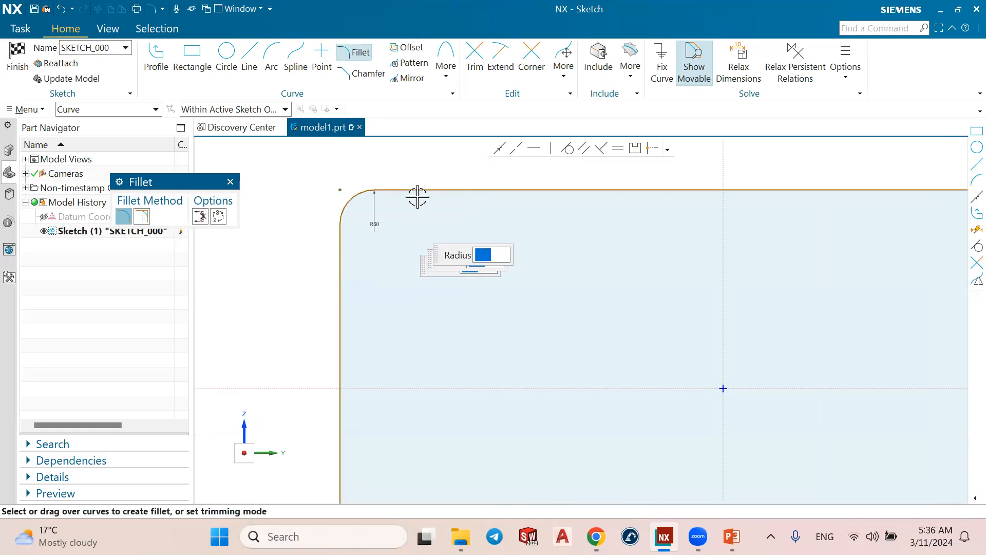
Fillet the rectangle's lower-left corner with a 50 mm radius using the Untrim method, keeping the original corner edges.
scroll(383, 202, "up", 1)
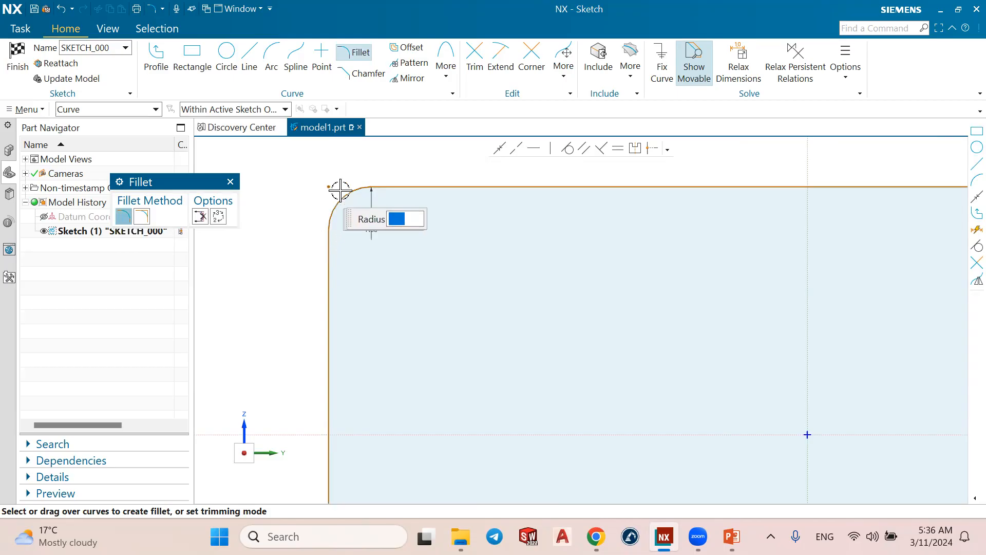
left_click(145, 221)
scroll(306, 209, "down", 4)
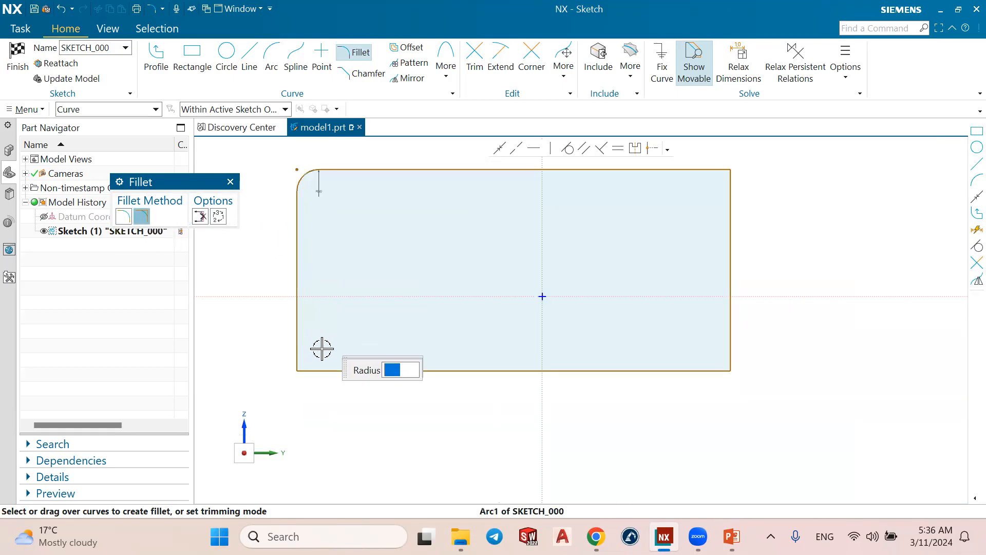
scroll(298, 371, "up", 5)
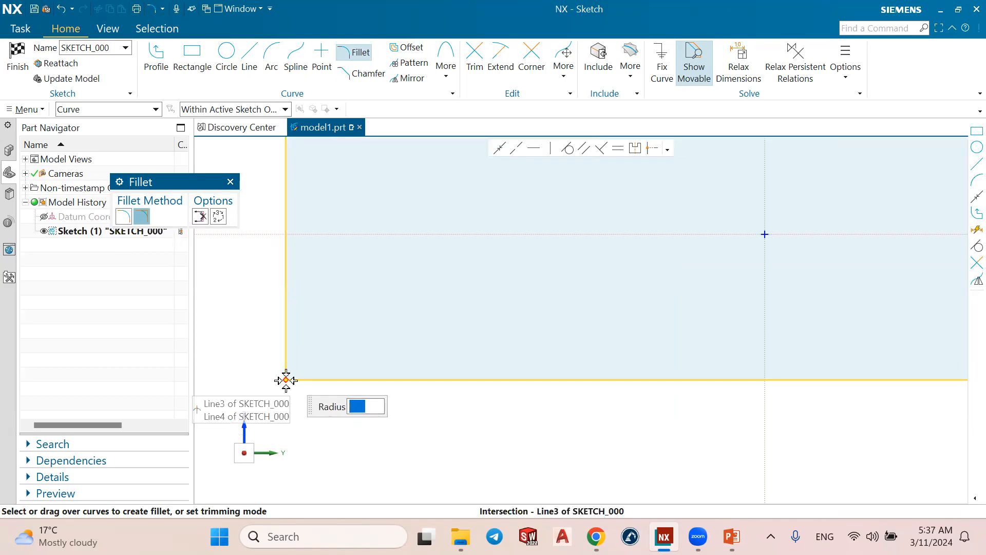
left_click(286, 380)
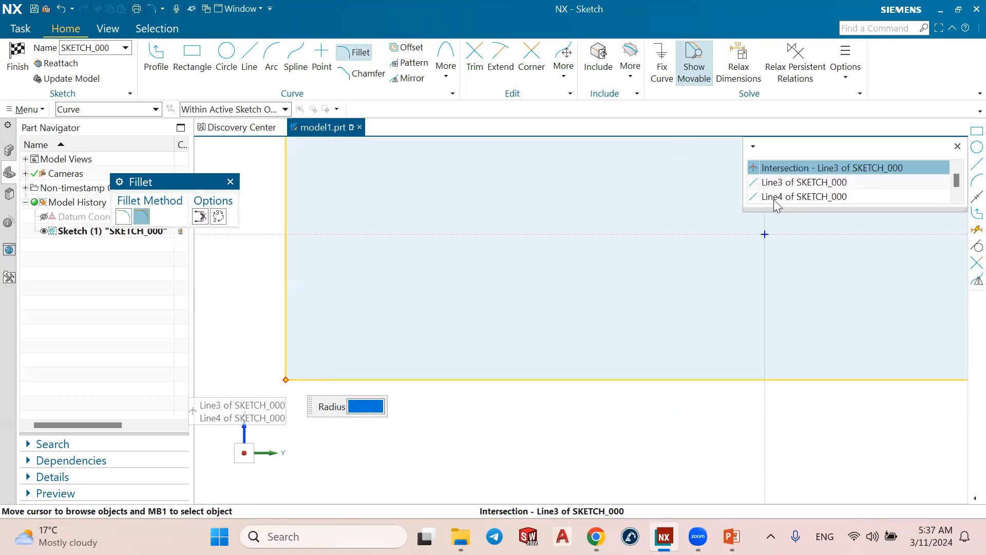
left_click(775, 170)
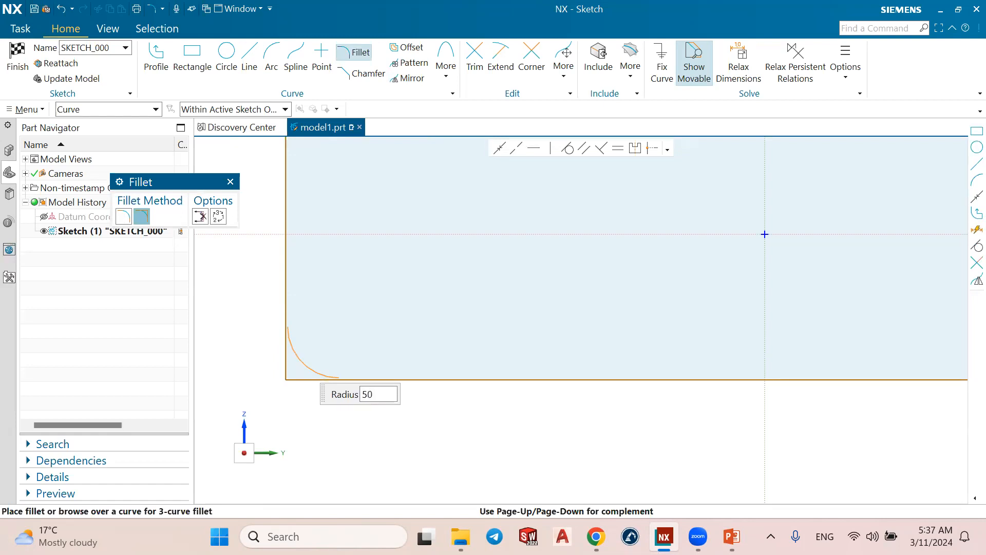
left_click(302, 366)
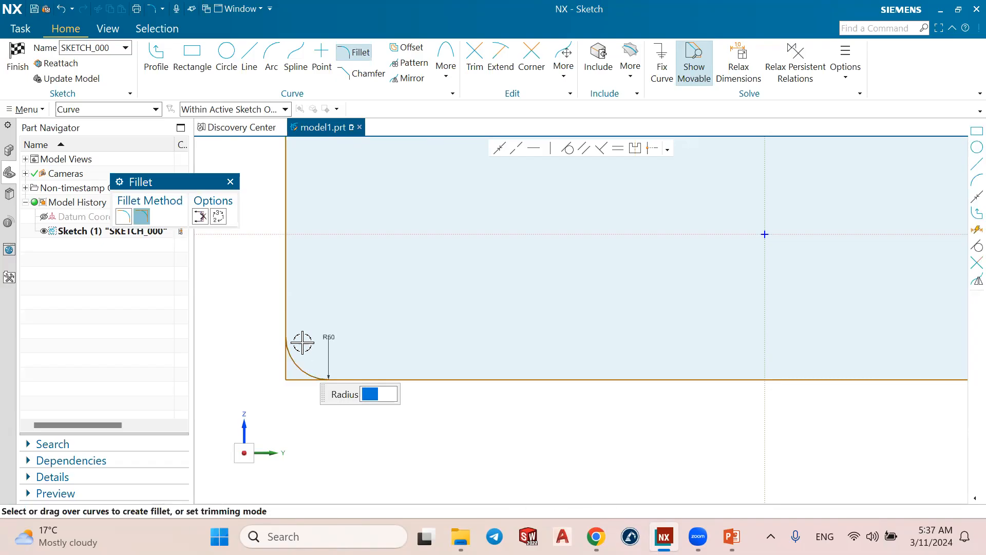
Compare the trimmed upper-left fillet with the untrimmed lower-left fillet up close.
scroll(287, 375, "up", 2)
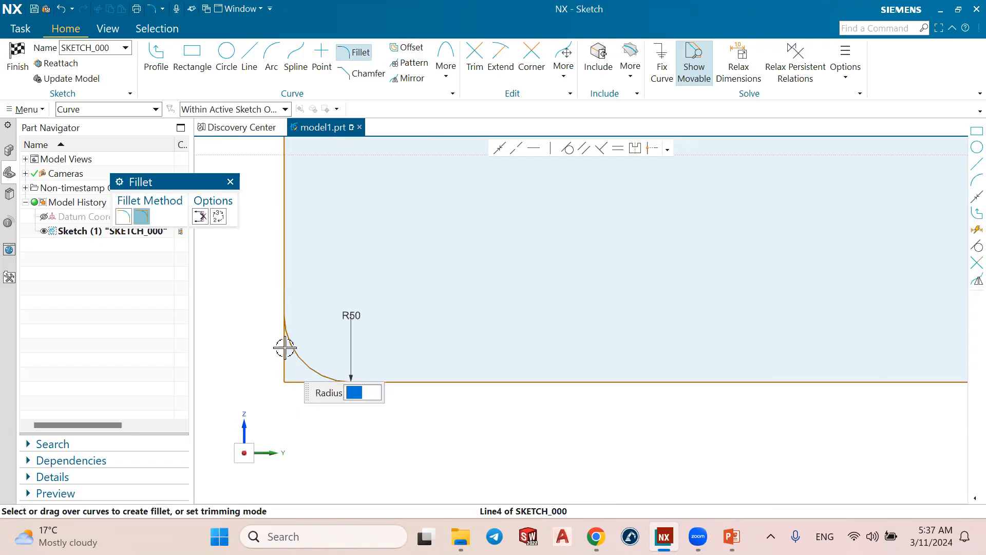
scroll(285, 357, "down", 5)
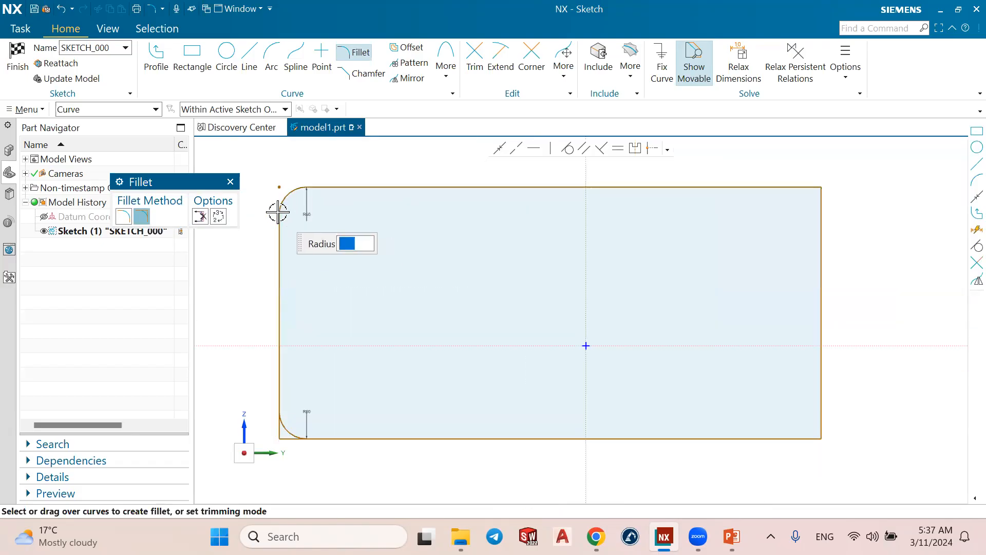
scroll(319, 400, "up", 3)
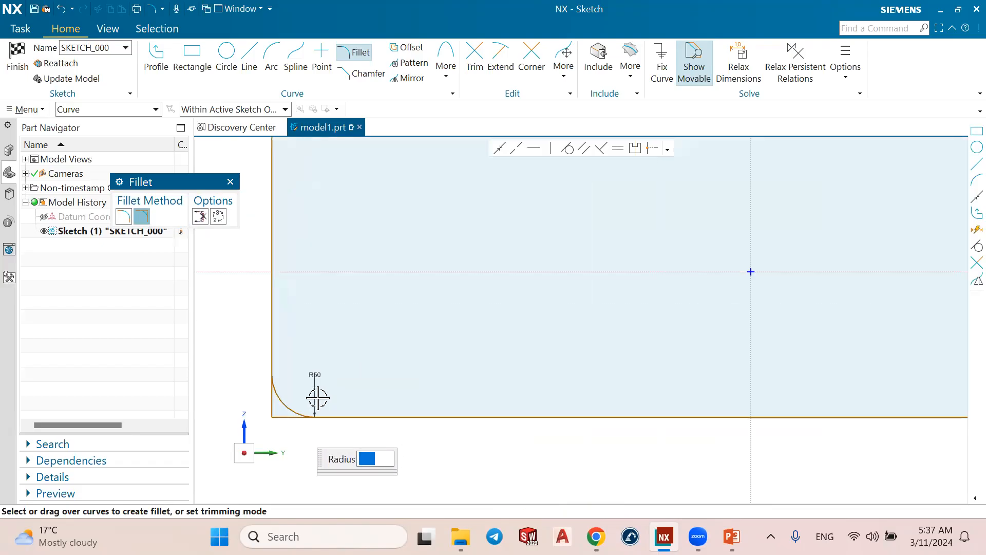
scroll(318, 398, "up", 2)
scroll(335, 359, "down", 1)
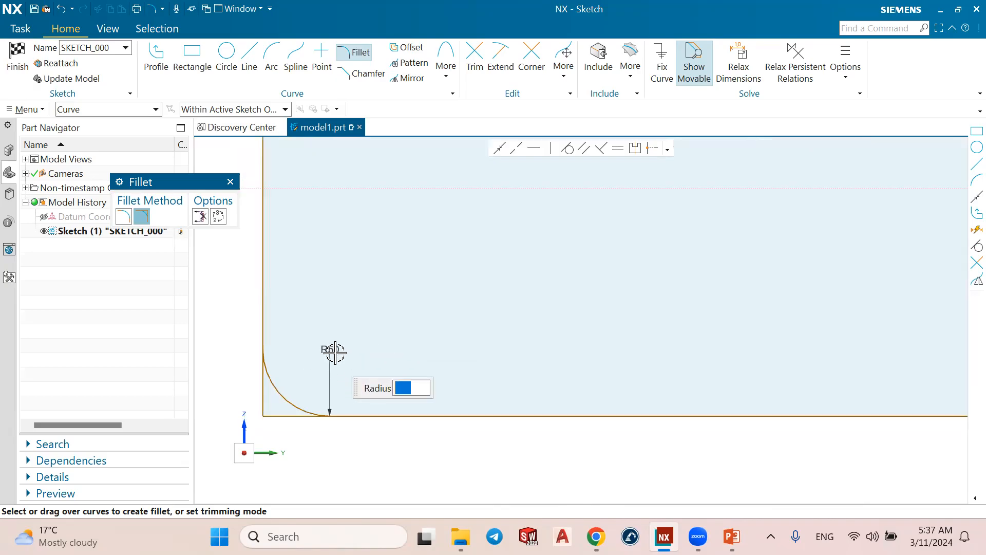
scroll(335, 354, "down", 1)
scroll(335, 354, "down", 1)
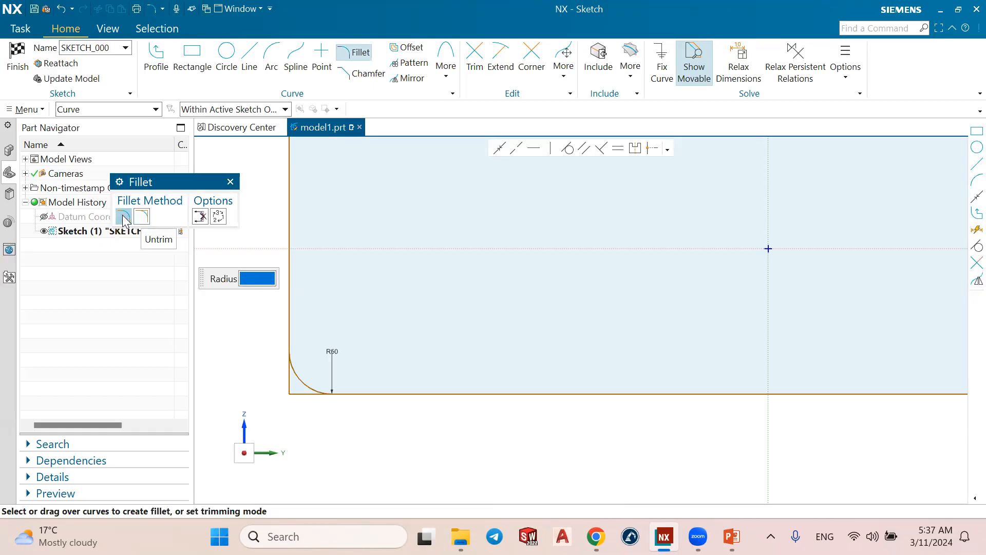
Fillet the rectangle's lower-right corner with a 50 mm radius using the Trim method.
scroll(434, 315, "down", 5)
scroll(569, 307, "up", 3)
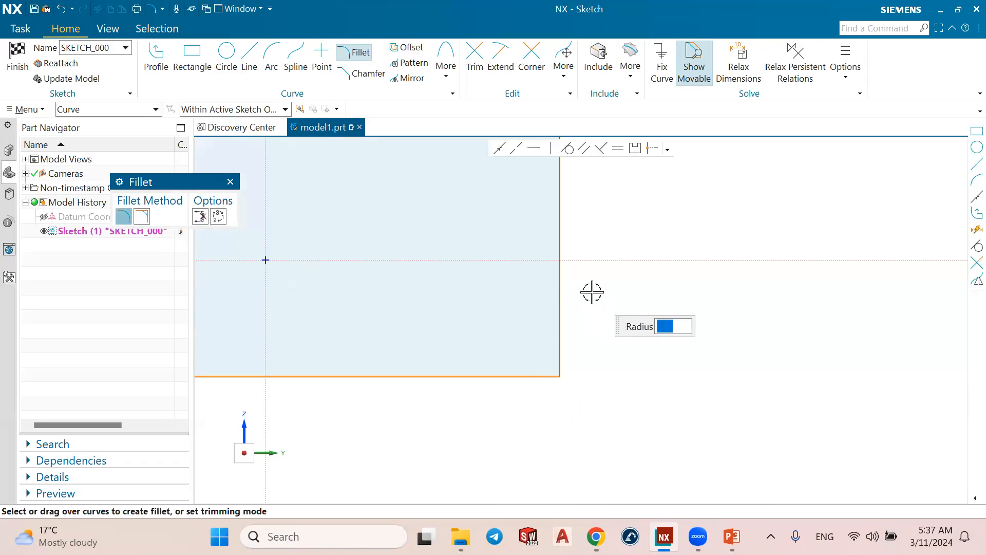
left_click(231, 183)
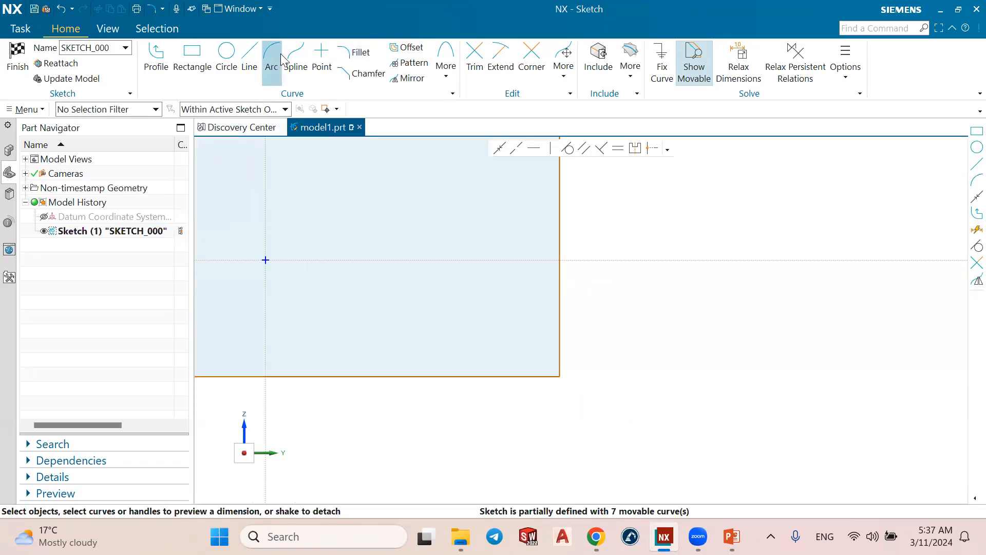
left_click(355, 53)
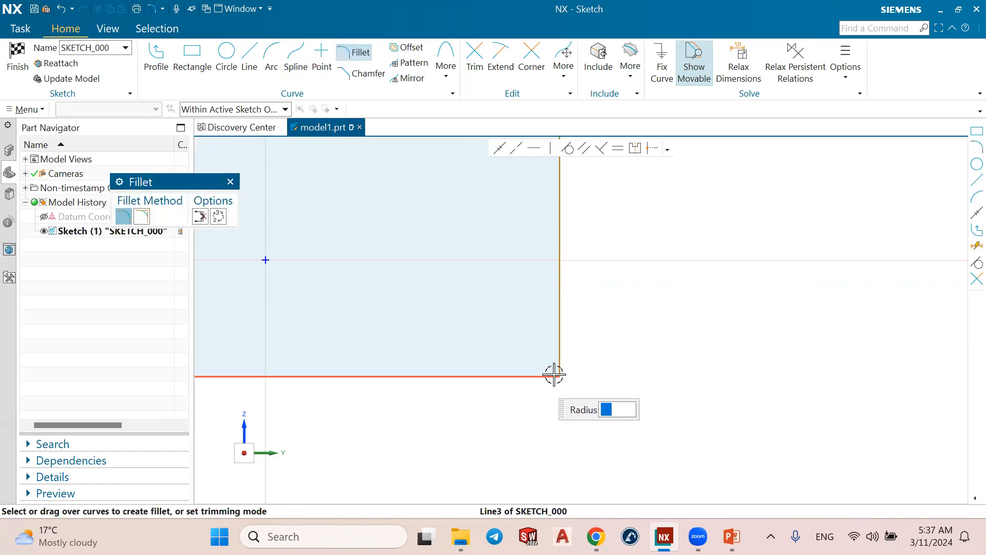
left_click(535, 378)
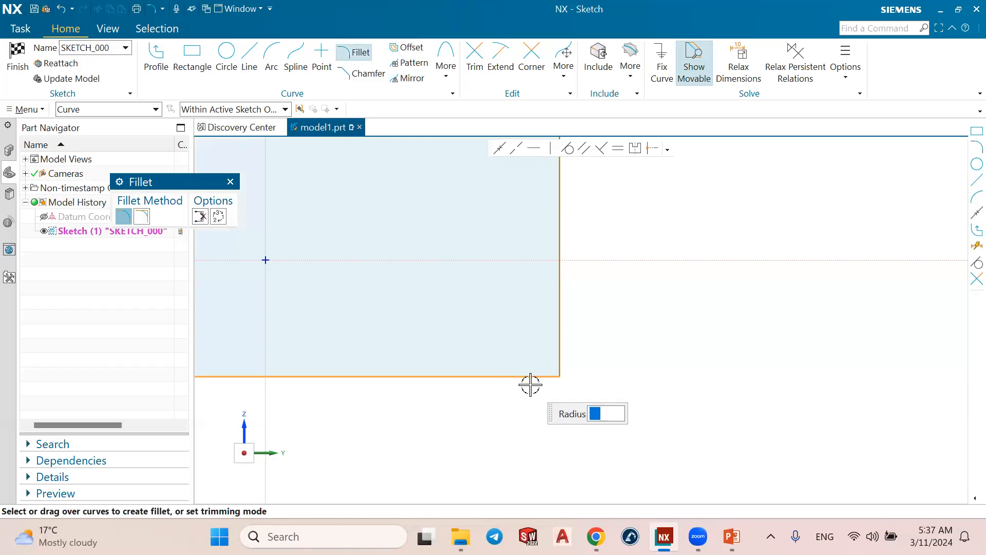
left_click(558, 347)
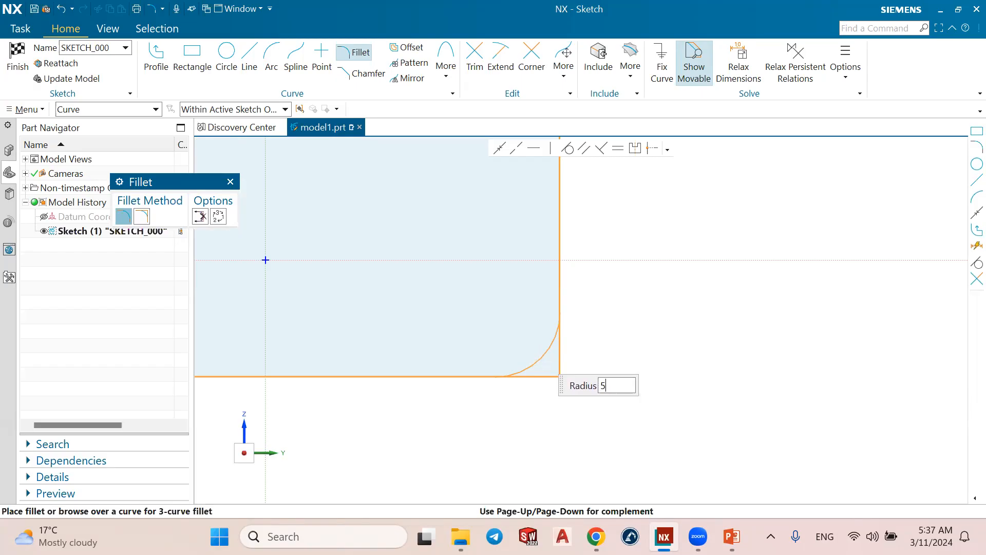
left_click(529, 352)
Fillet the rectangle's upper-right corner with the same trimmed 50 mm radius as the other corners, and end the Fillet command.
scroll(551, 366, "down", 3)
scroll(521, 329, "down", 2)
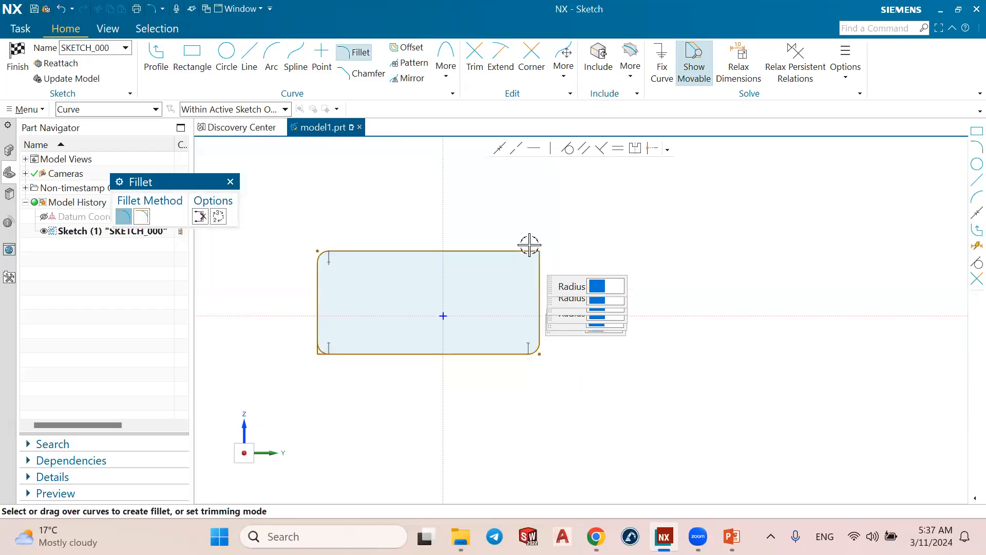
scroll(528, 242, "up", 4)
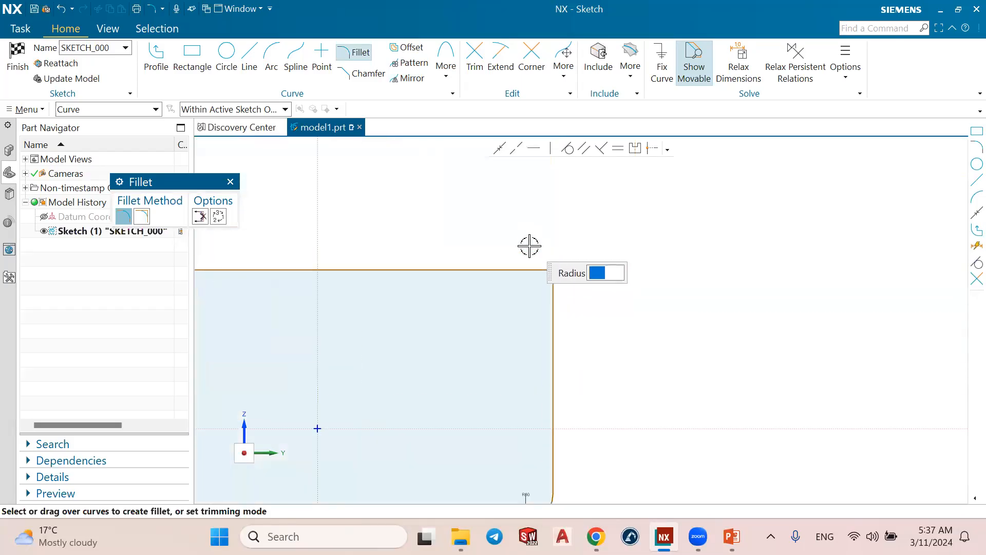
left_click(552, 284)
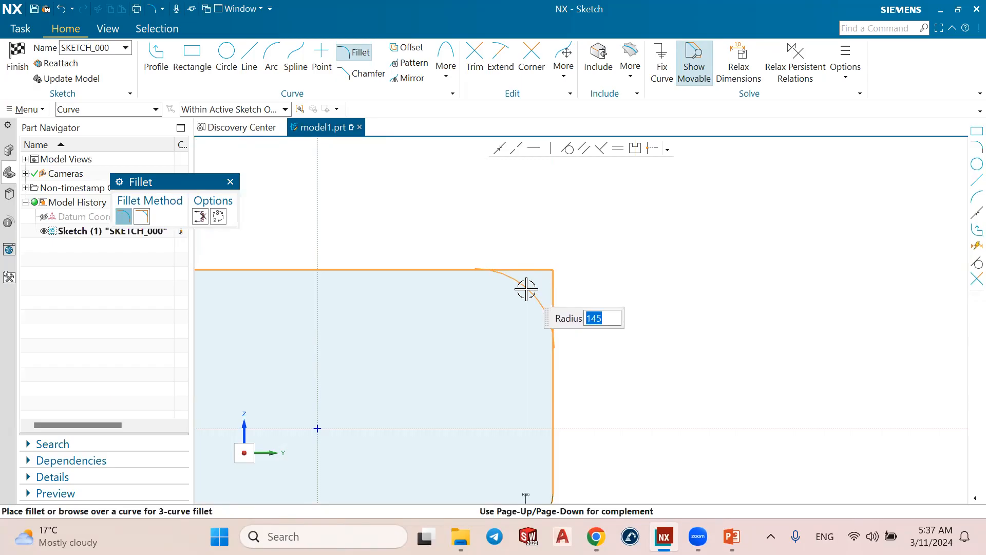
left_click(526, 288)
scroll(526, 288, "down", 5)
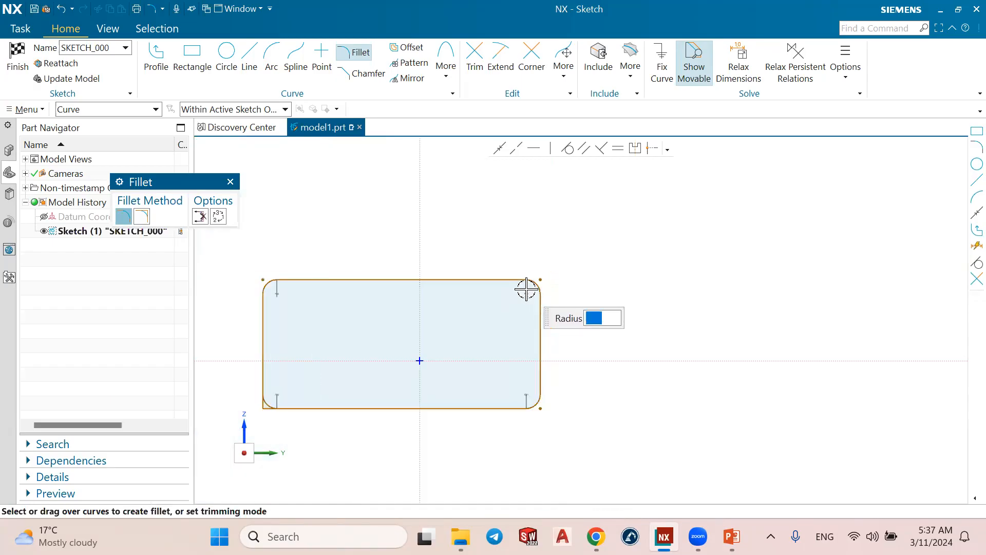
left_click(230, 183)
scroll(335, 302, "up", 2)
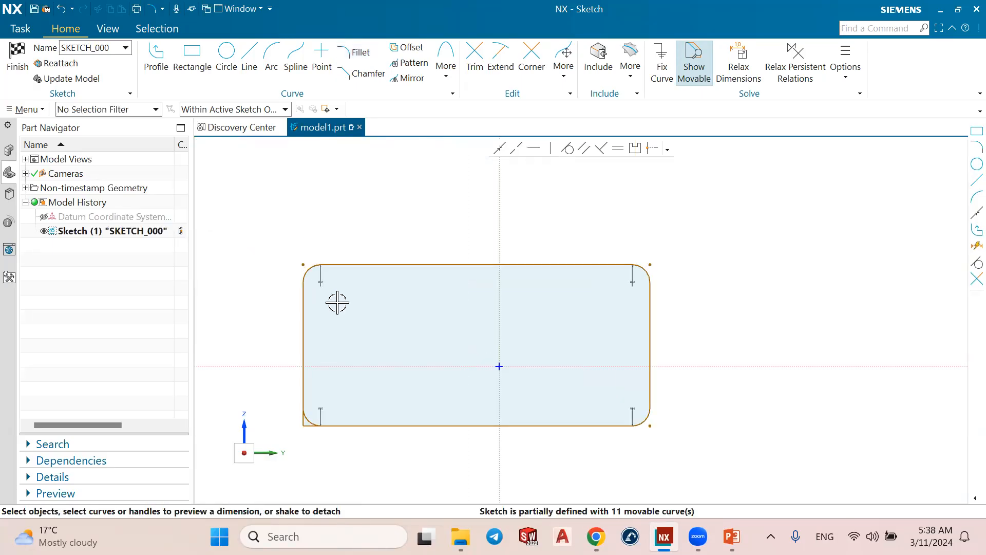
Draw an open L-shaped profile beside the rectangle, made of a vertical line running down into a horizontal line, and end the Profile command.
scroll(336, 302, "down", 3)
scroll(586, 280, "up", 1)
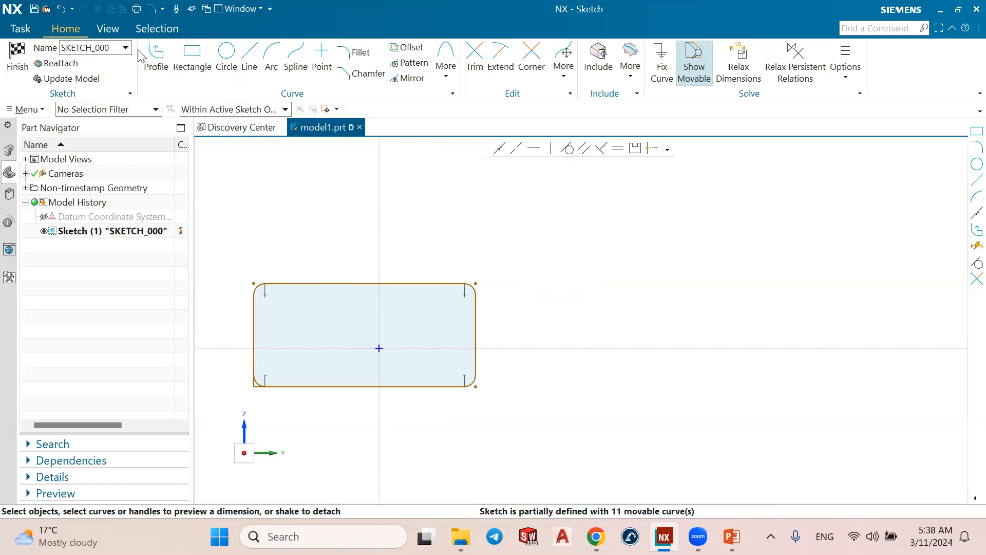
left_click(156, 57)
left_click(566, 175)
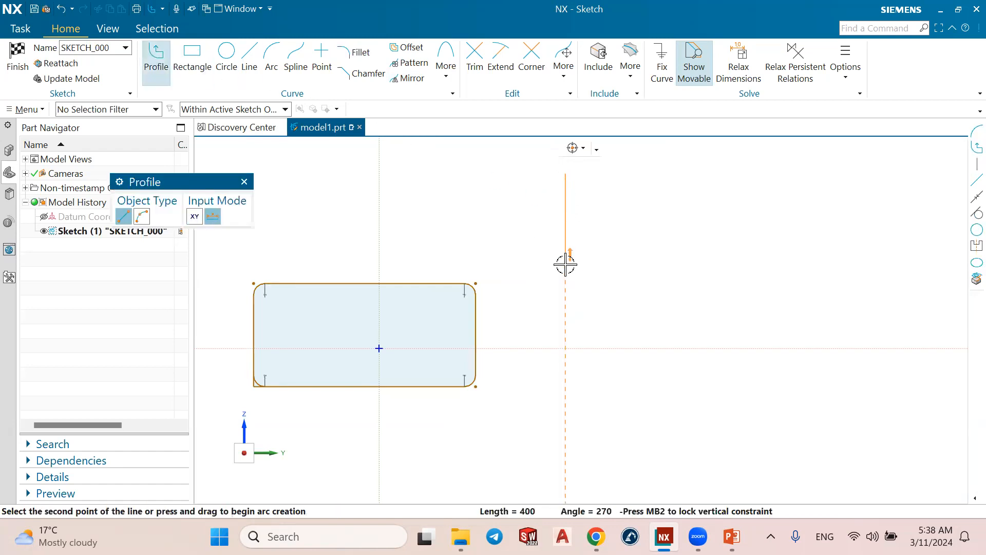
left_click(566, 285)
left_click(748, 285)
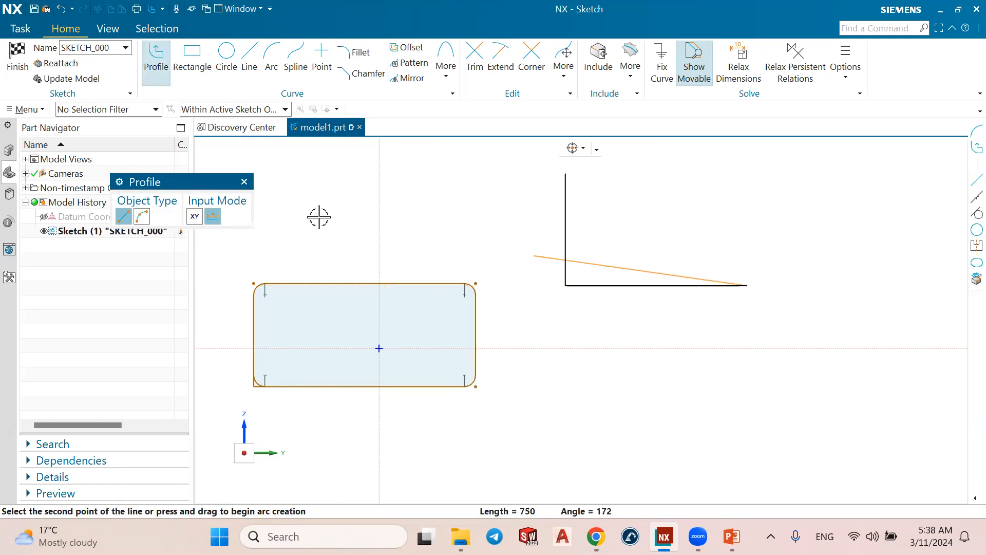
left_click(244, 182)
Fillet the corner of the open L-shaped profile with a 100 mm radius, trimming both lines, and end the Fillet command.
scroll(642, 262, "down", 1)
scroll(723, 256, "up", 2)
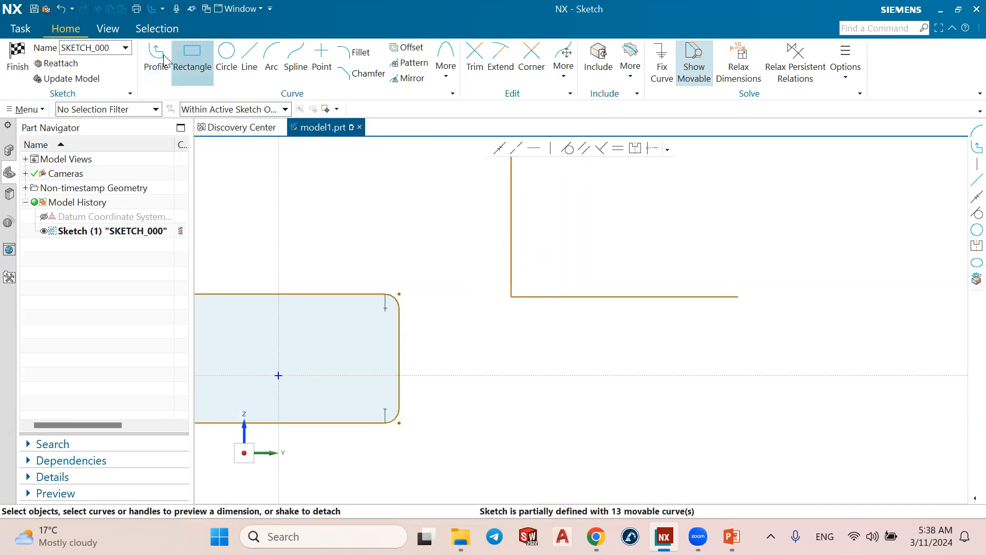
left_click(354, 53)
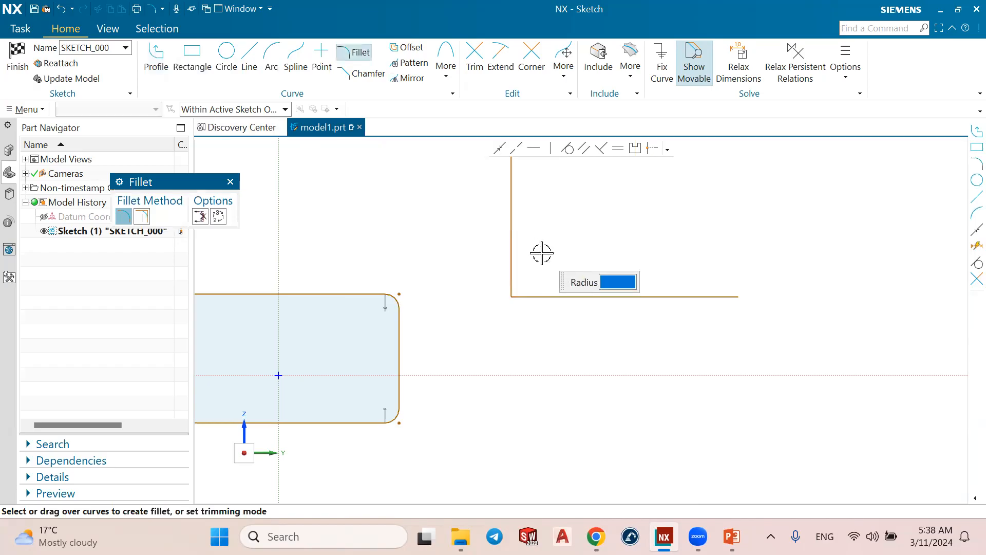
left_click(506, 243)
left_click(568, 296)
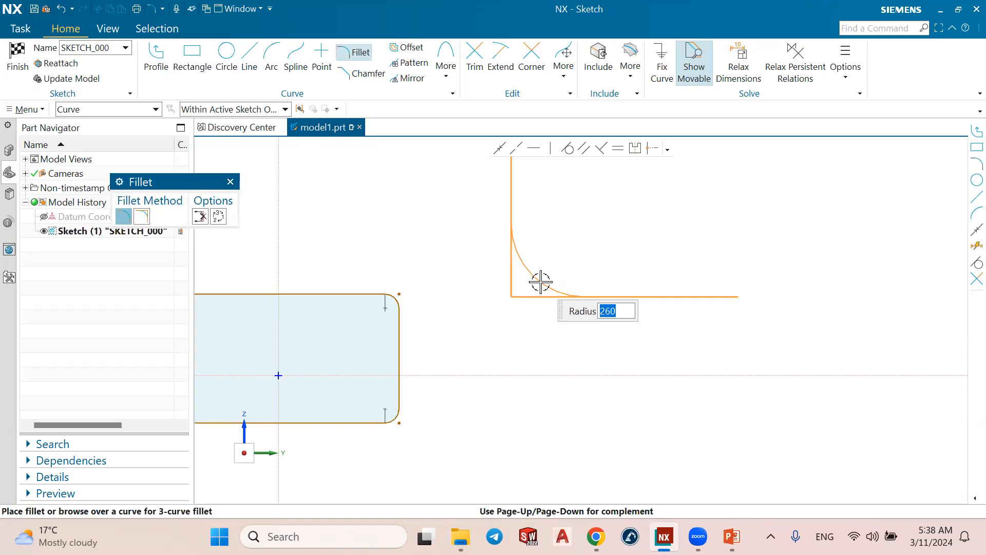
type("1")
key("Return")
scroll(522, 284, "down", 2)
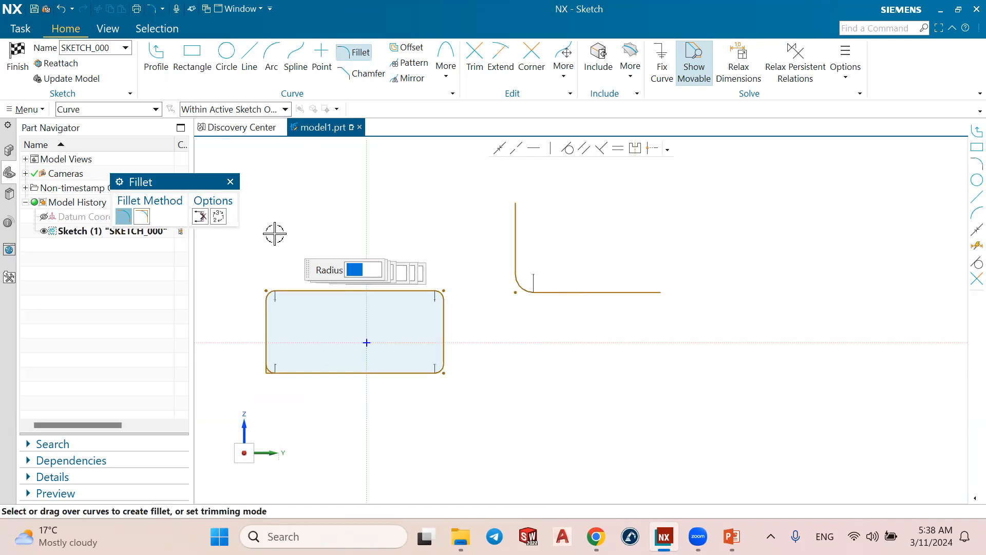
left_click(229, 181)
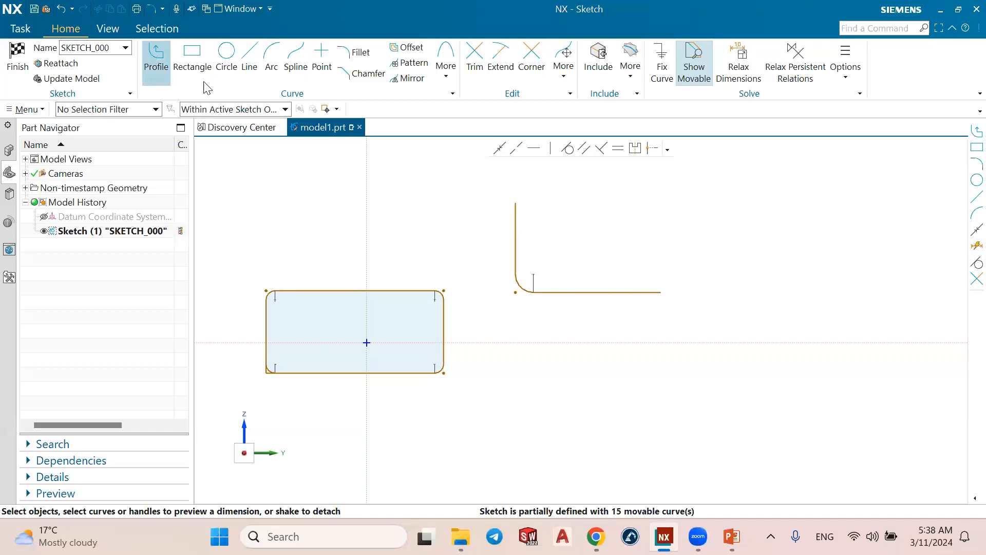
Draw a vertical line and a separate horizontal line to the right of the L-shaped profile, leaving a gap between their ends.
left_click(249, 60)
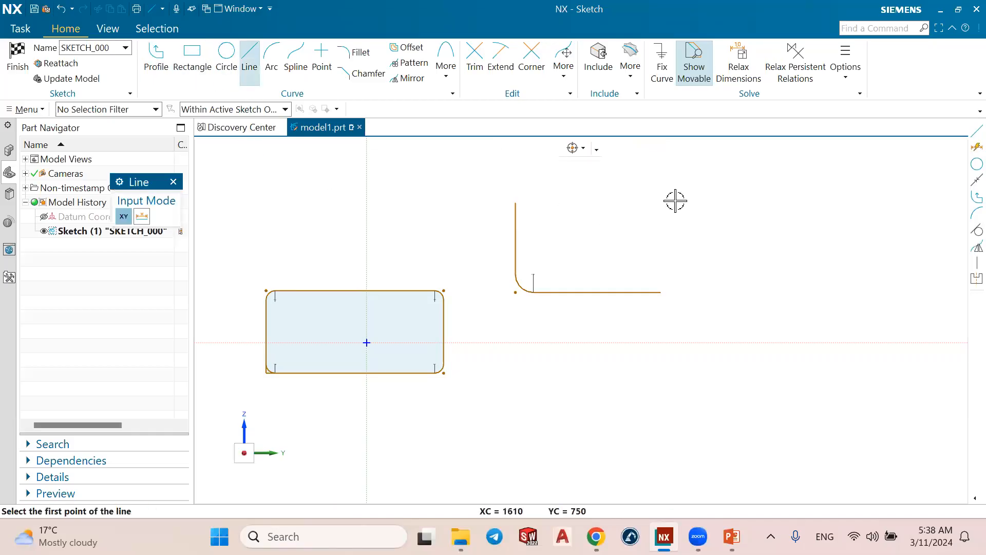
left_click(689, 163)
left_click(689, 250)
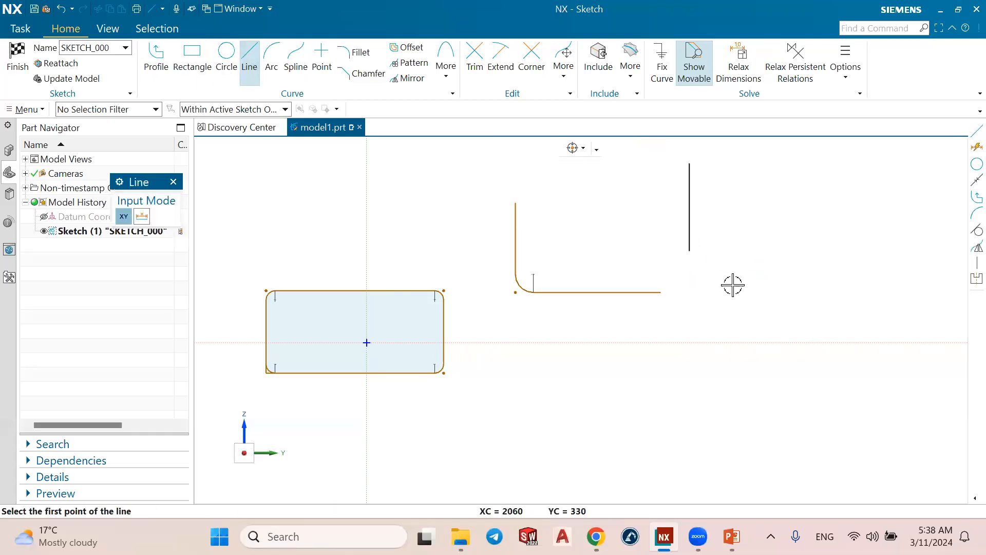
left_click(720, 308)
left_click(904, 308)
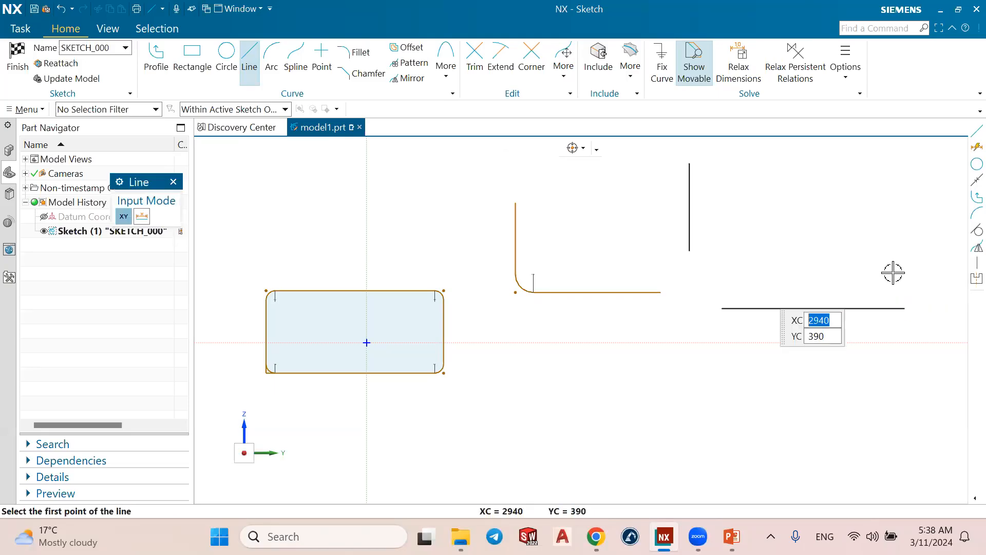
key("Escape")
Join the separate vertical and horizontal lines with a 300 mm fillet using the Trim method, and end the Fillet command.
scroll(856, 241, "up", 2)
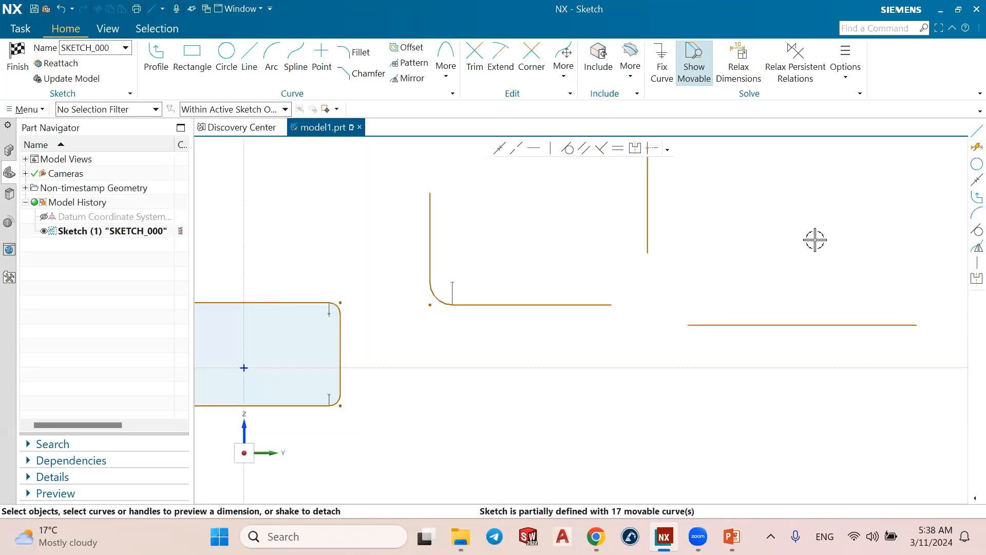
scroll(815, 240, "up", 2)
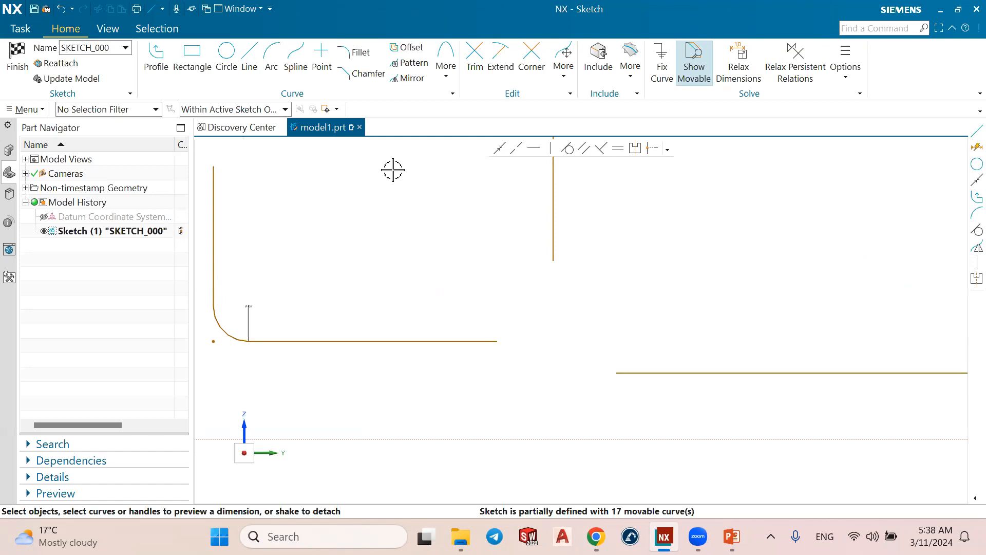
left_click(359, 51)
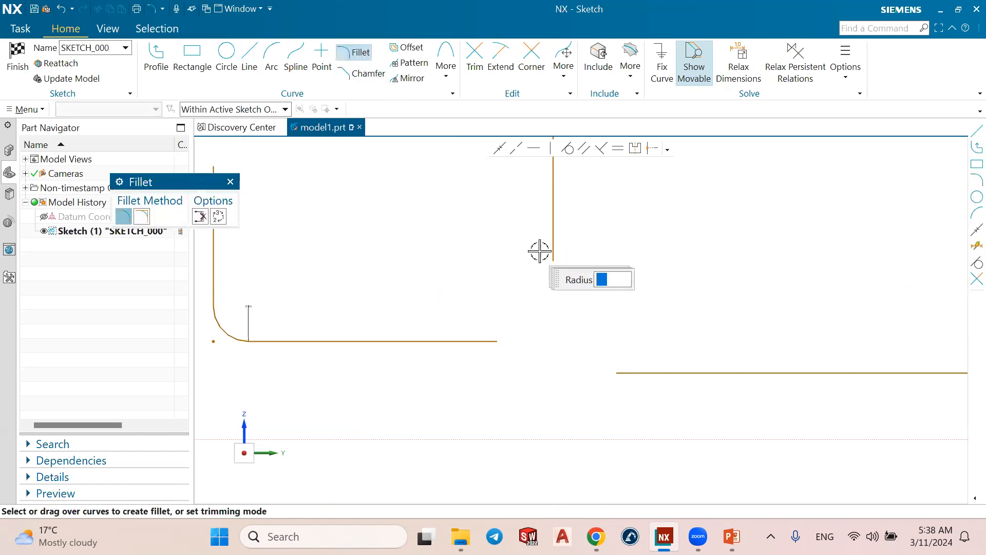
left_click(553, 235)
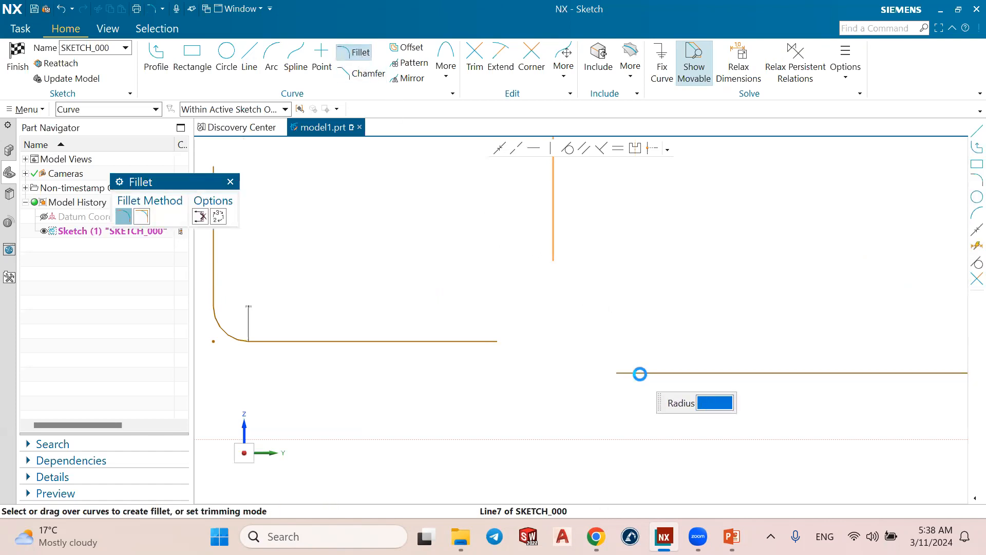
left_click(638, 372)
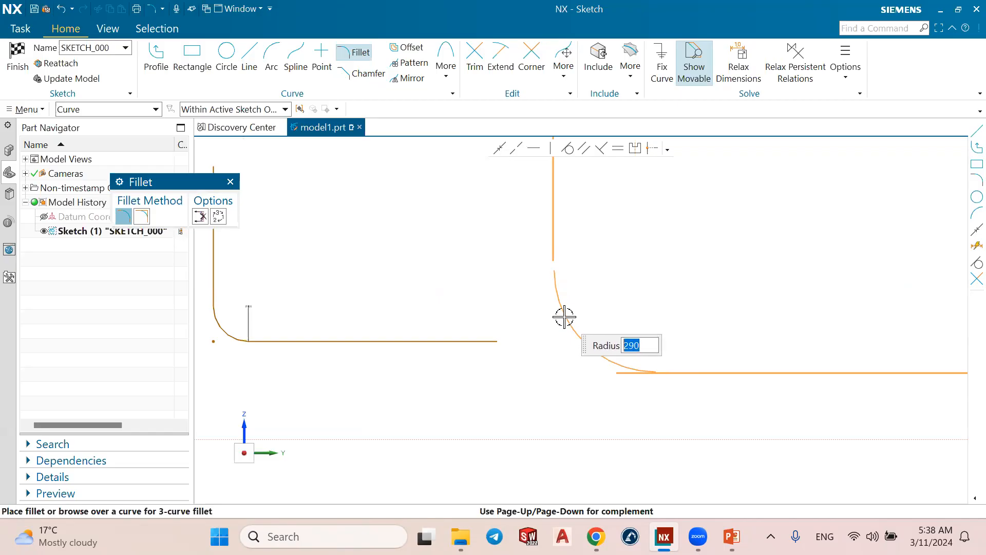
type("300")
key("Return")
scroll(563, 317, "down", 3)
scroll(608, 261, "up", 2)
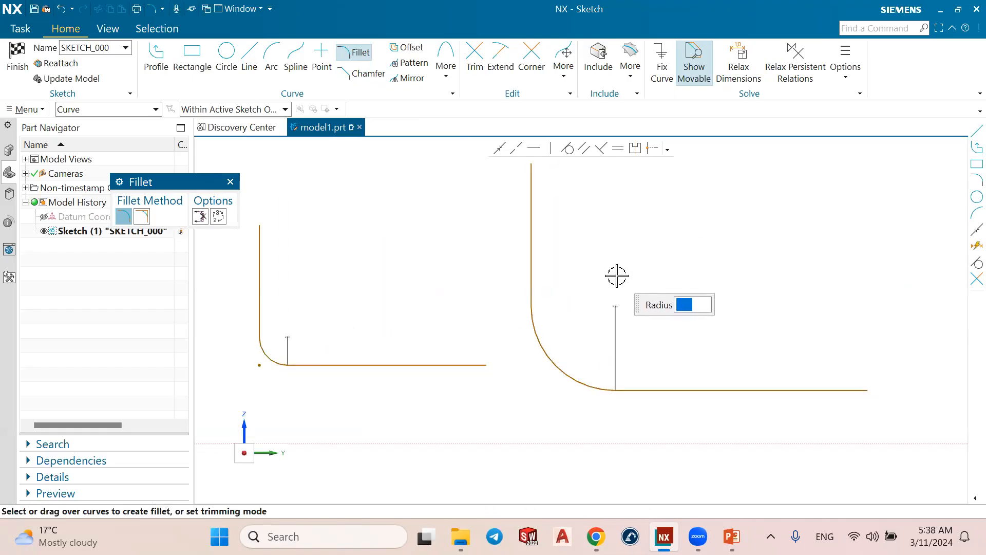
key("Escape")
scroll(616, 276, "down", 2)
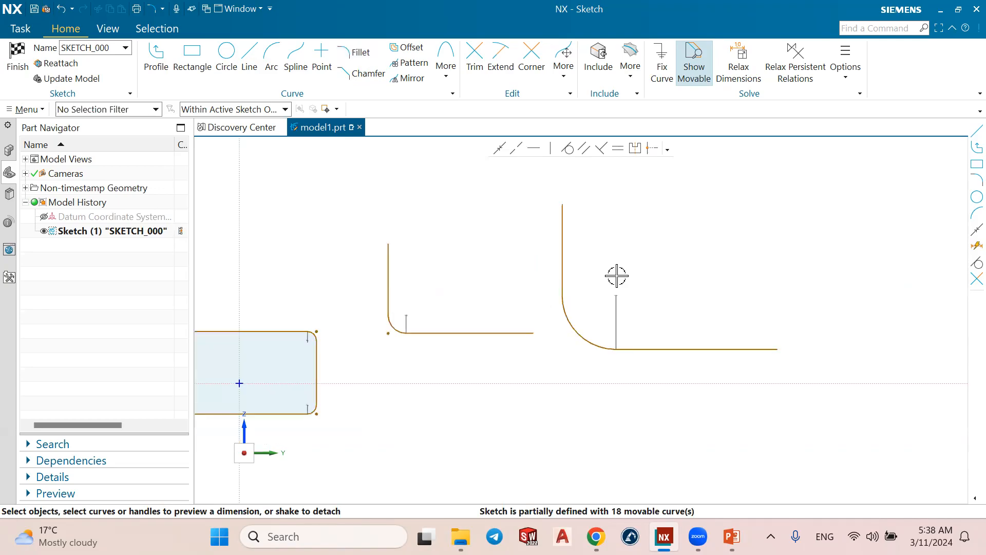
scroll(616, 276, "down", 2)
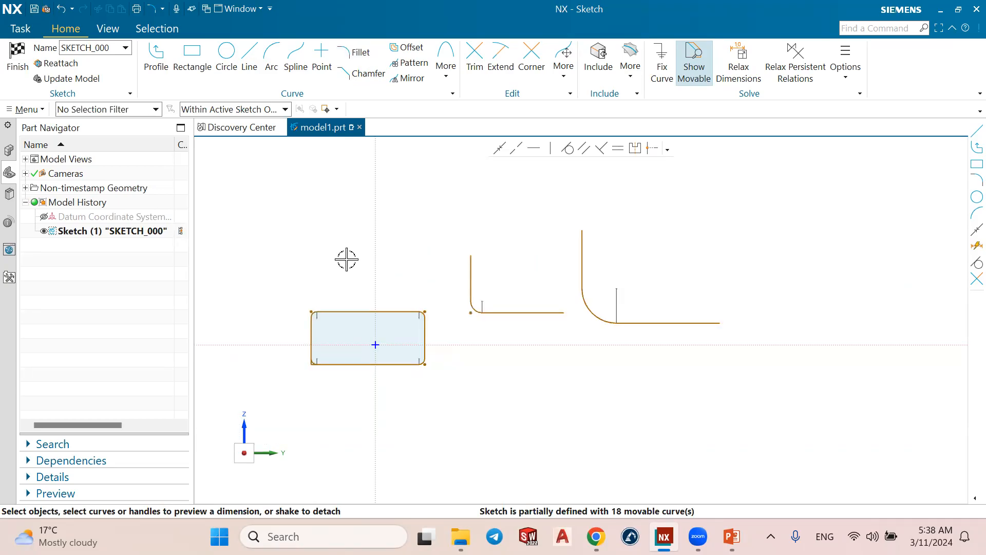
key("f")
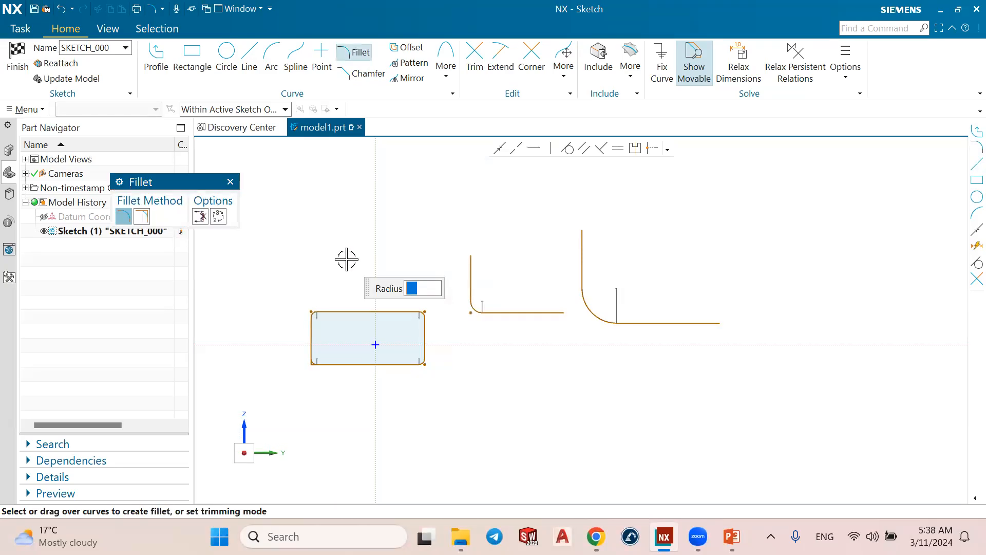
left_click(230, 182)
key("f")
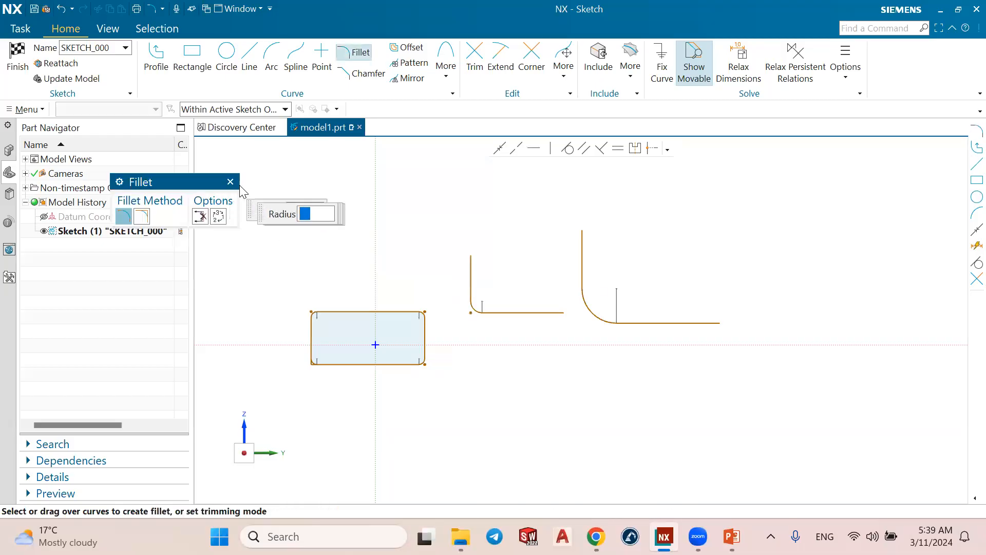
key("Escape")
Sketch a larger two-point rectangle above the filleted rectangle, and end the Rectangle command.
scroll(336, 206, "down", 2)
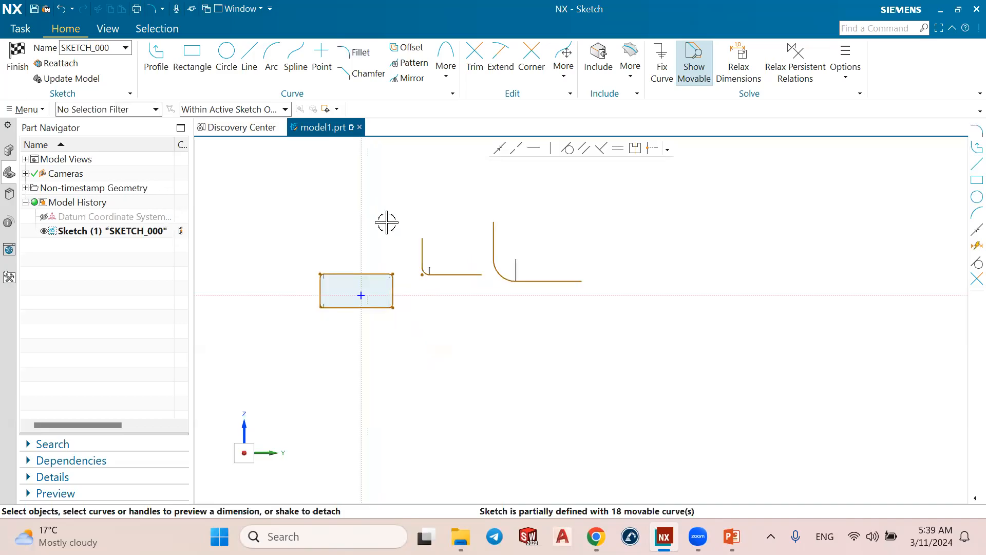
scroll(386, 222, "down", 1)
scroll(376, 225, "down", 2)
scroll(352, 152, "up", 2)
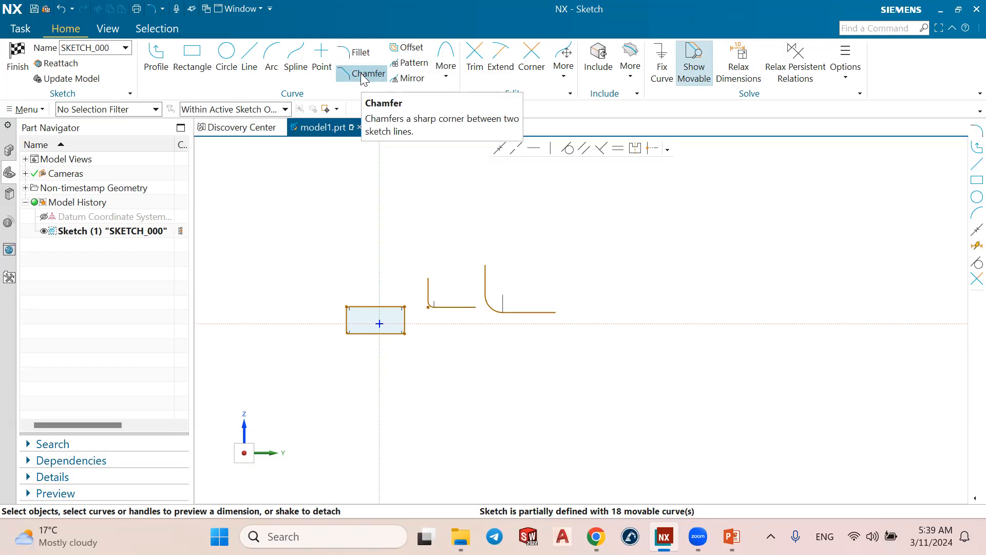
left_click(192, 59)
left_click(331, 182)
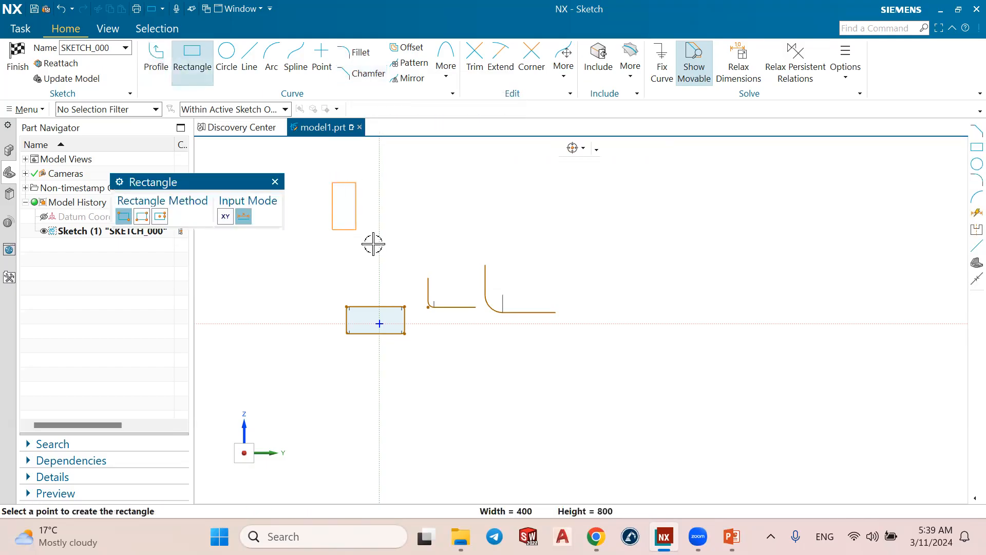
left_click(444, 250)
scroll(375, 156, "up", 1)
left_click(275, 182)
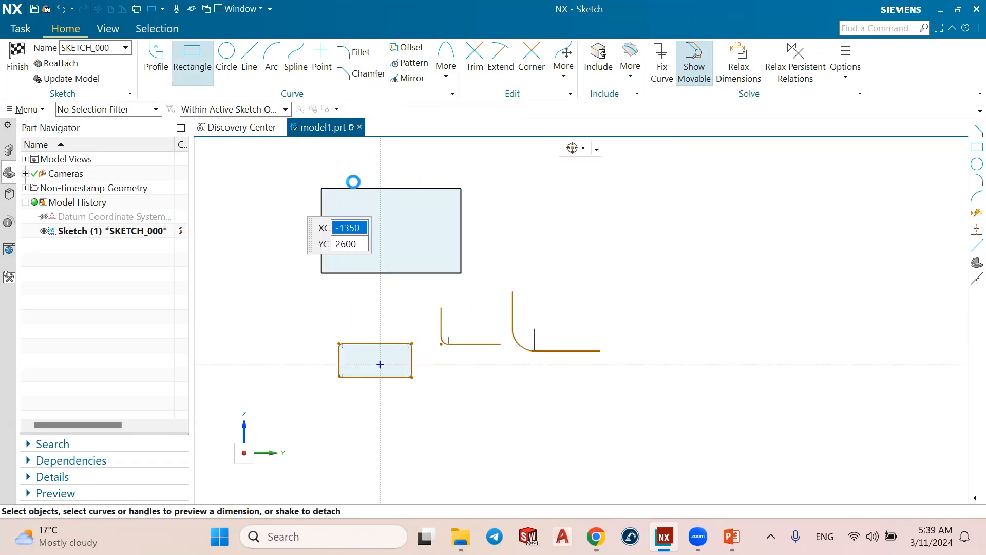
Start the Chamfer command for the large rectangle, with Symmetric offsets, and keep its dialog clear of the sketch.
scroll(341, 185, "up", 4)
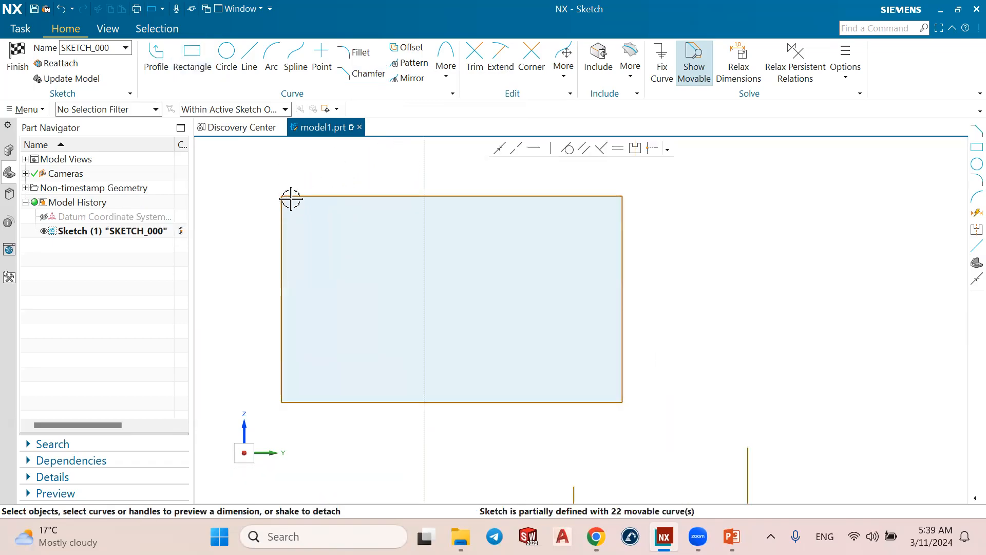
left_click(364, 72)
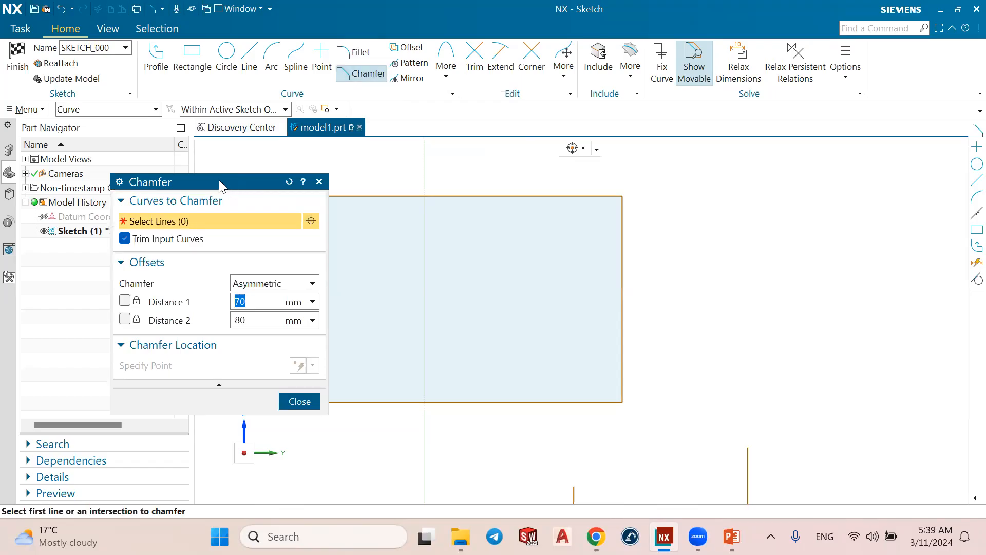
left_click_drag(219, 180, 171, 90)
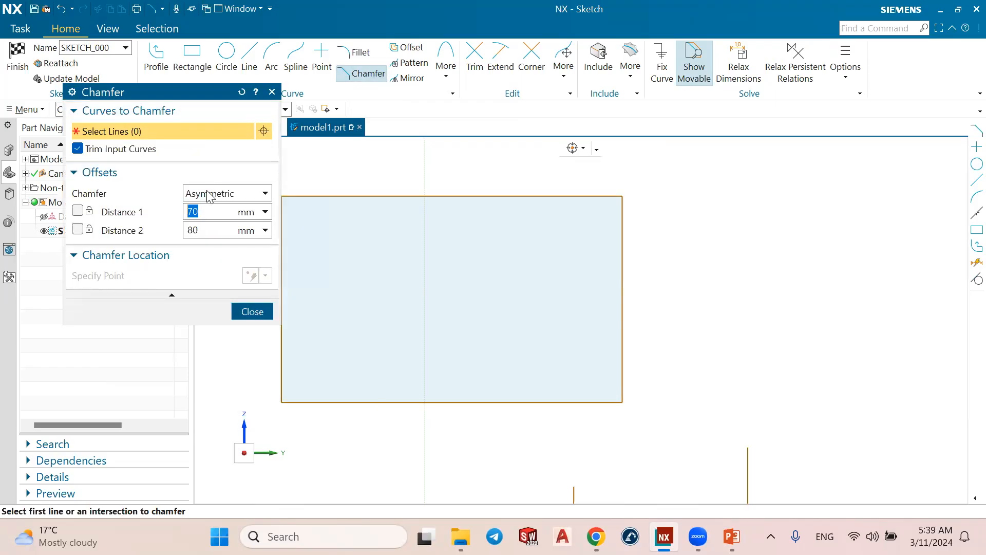
left_click(208, 195)
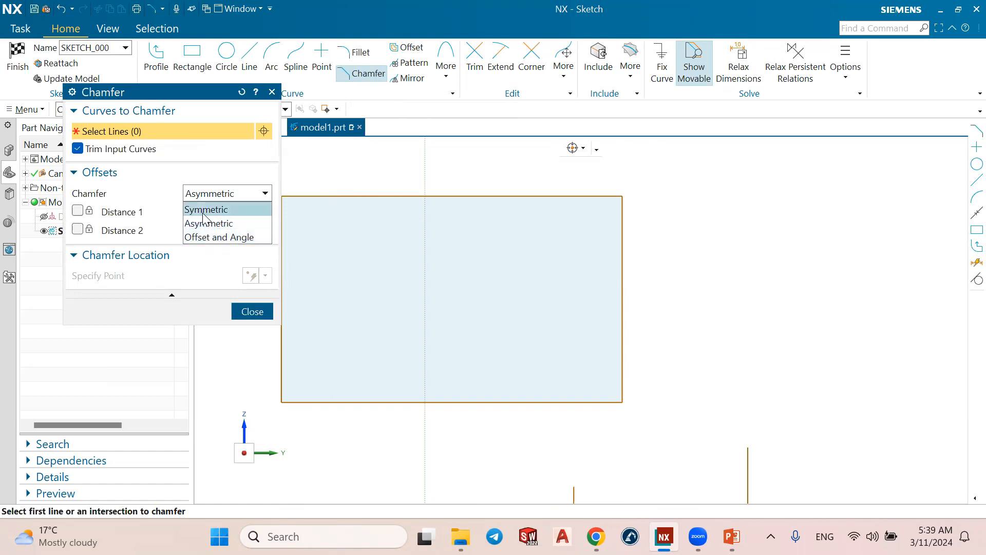
left_click(205, 210)
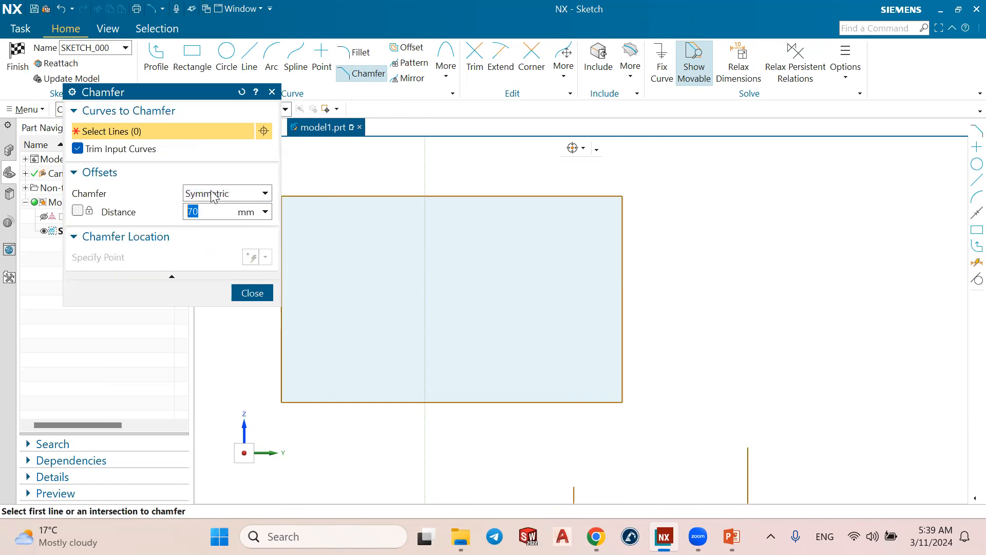
left_click(211, 194)
left_click(208, 211)
left_click_drag(203, 91, 138, 95)
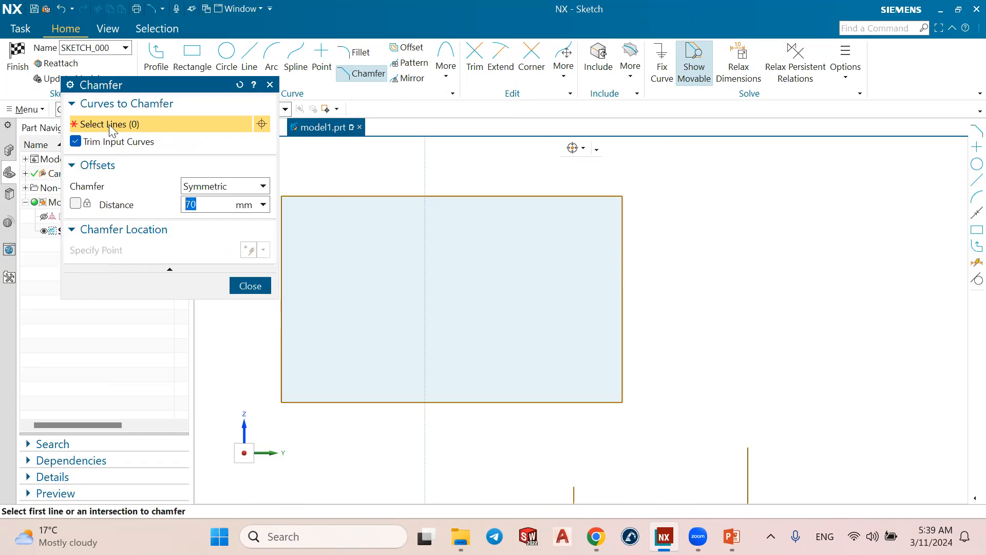
left_click_drag(213, 83, 153, 84)
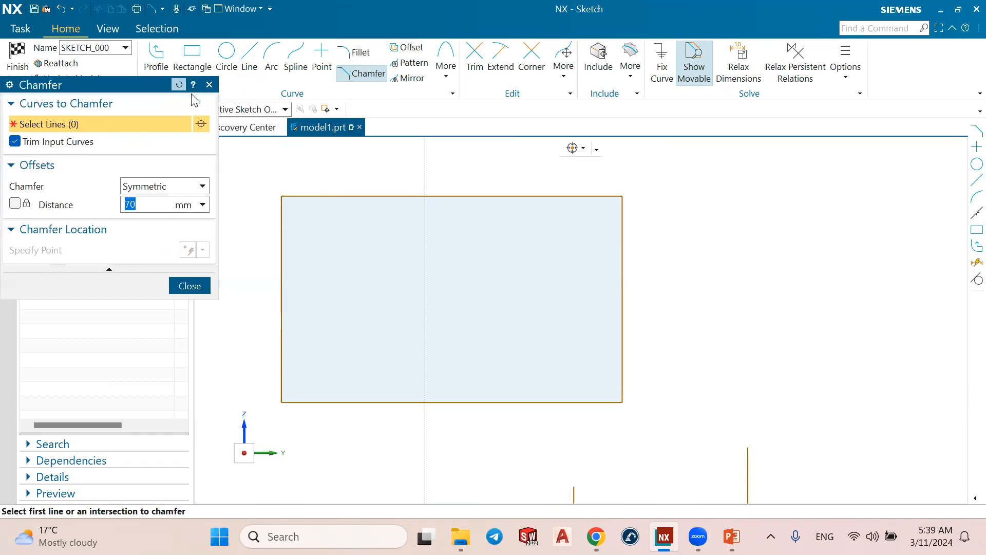
Chamfer the large rectangle's upper-left corner symmetrically at 200 mm, trimming the input curves, and end the Chamfer command.
scroll(272, 196, "up", 3)
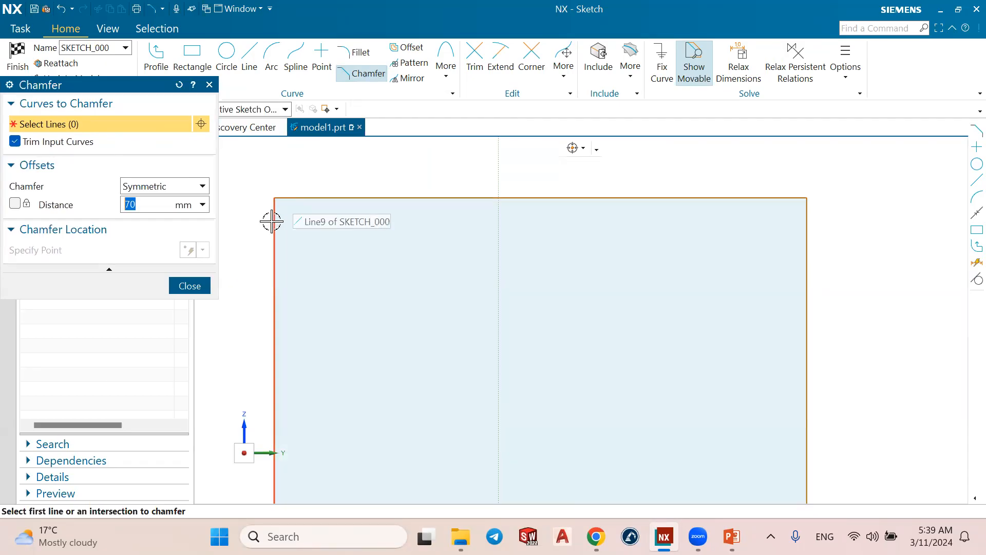
left_click(276, 200)
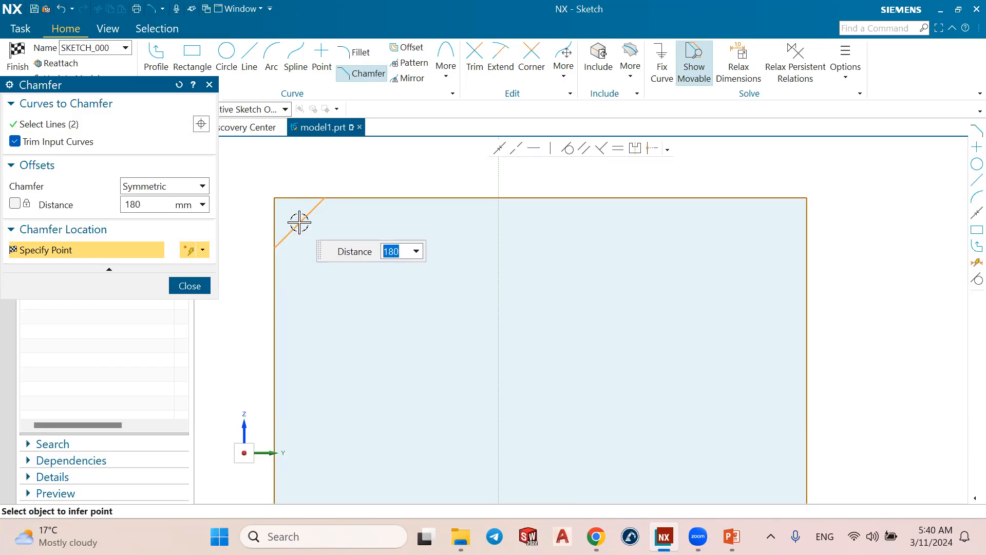
type("200")
left_click(299, 222)
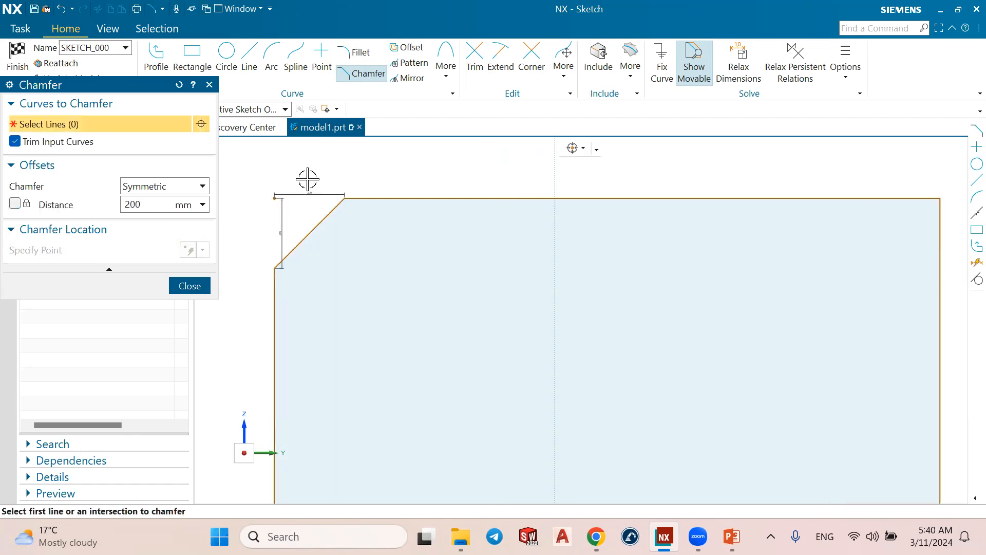
scroll(312, 199, "down", 2)
scroll(312, 199, "up", 1)
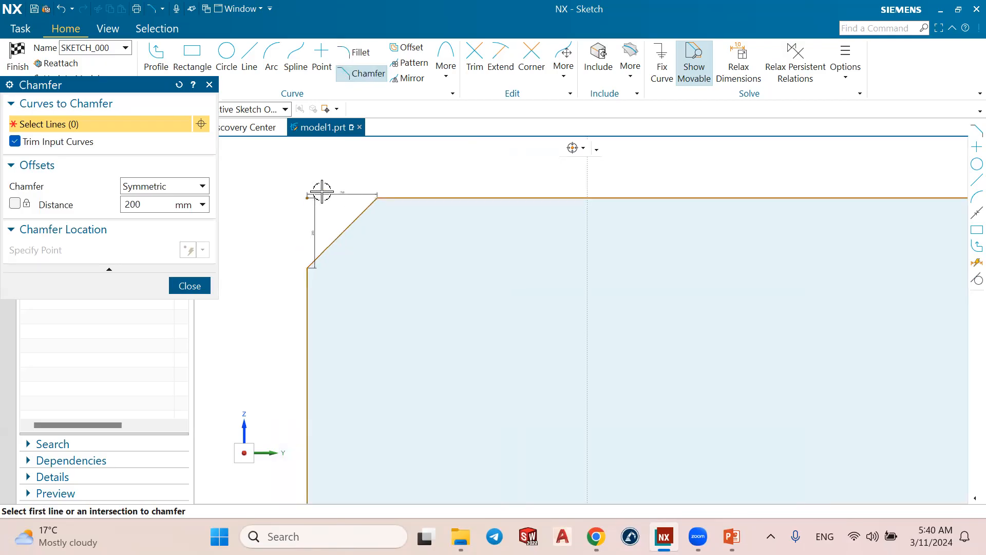
scroll(319, 193, "up", 1)
left_click(189, 285)
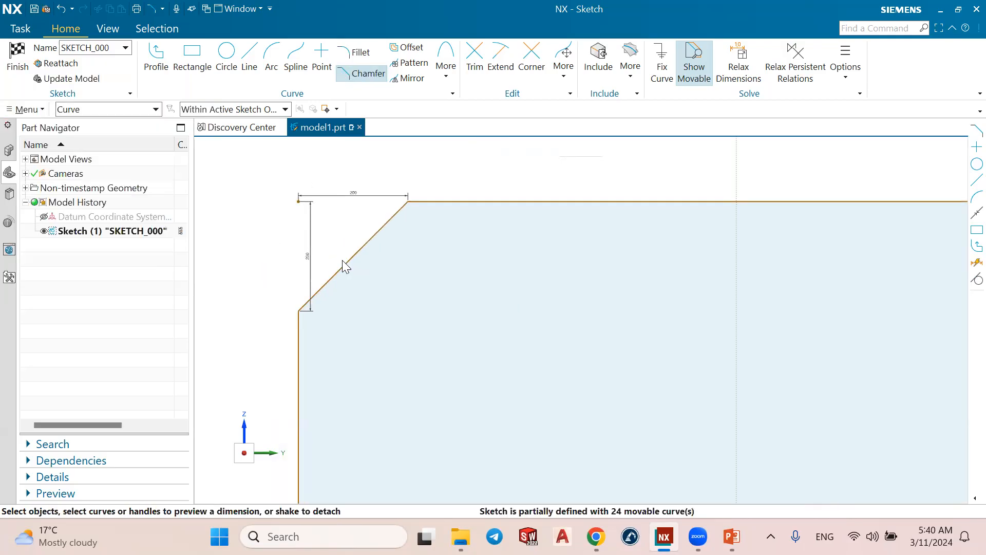
Move both chamfer dimensions outside the large rectangle's corner and set the horizontal one to 300 mm.
left_click_drag(311, 255, 245, 254)
left_click_drag(342, 194, 346, 173)
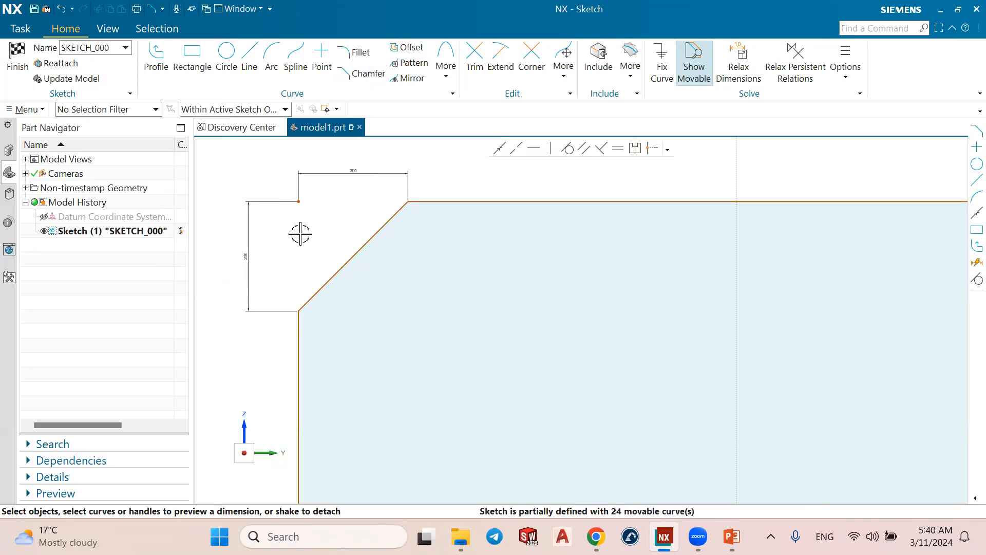
left_click(357, 173)
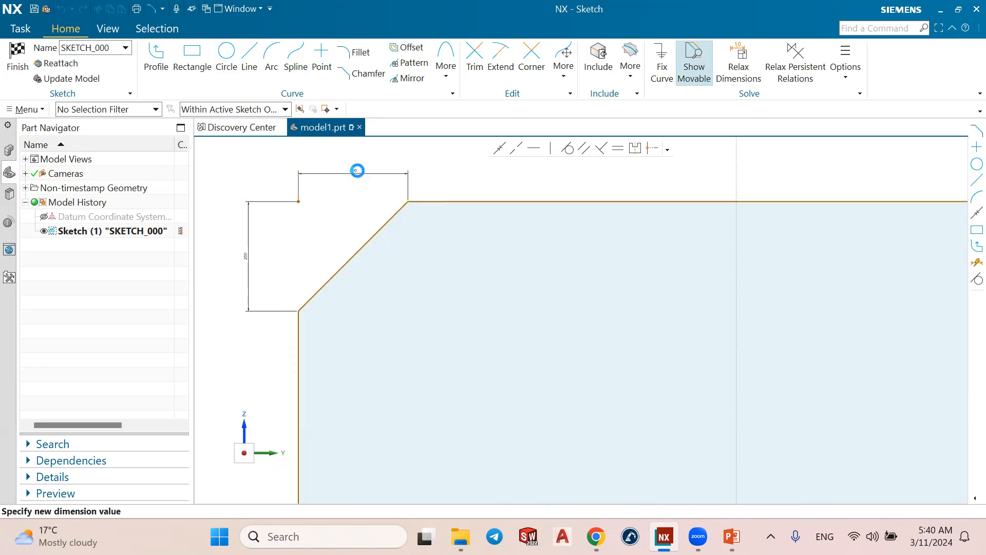
type("300")
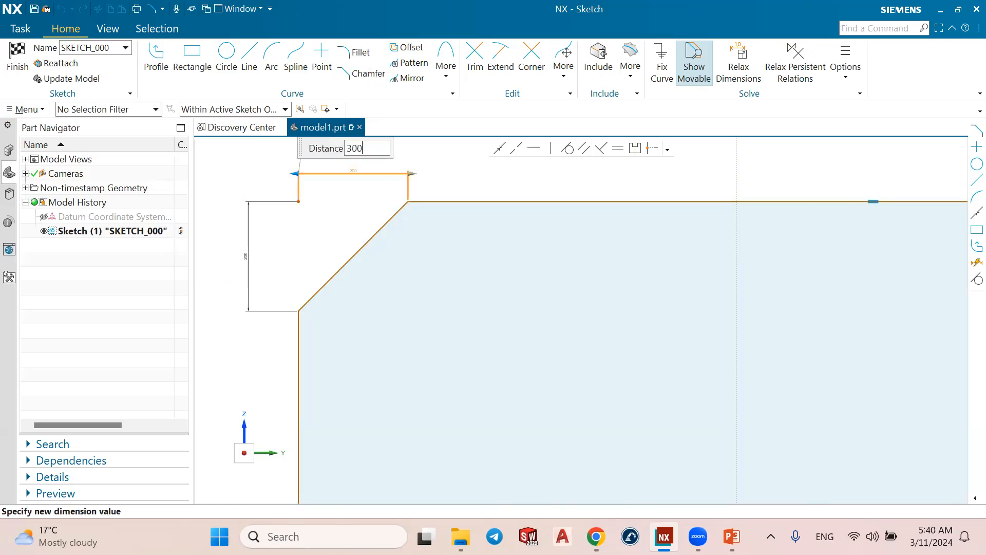
key("Return")
scroll(358, 171, "down", 3)
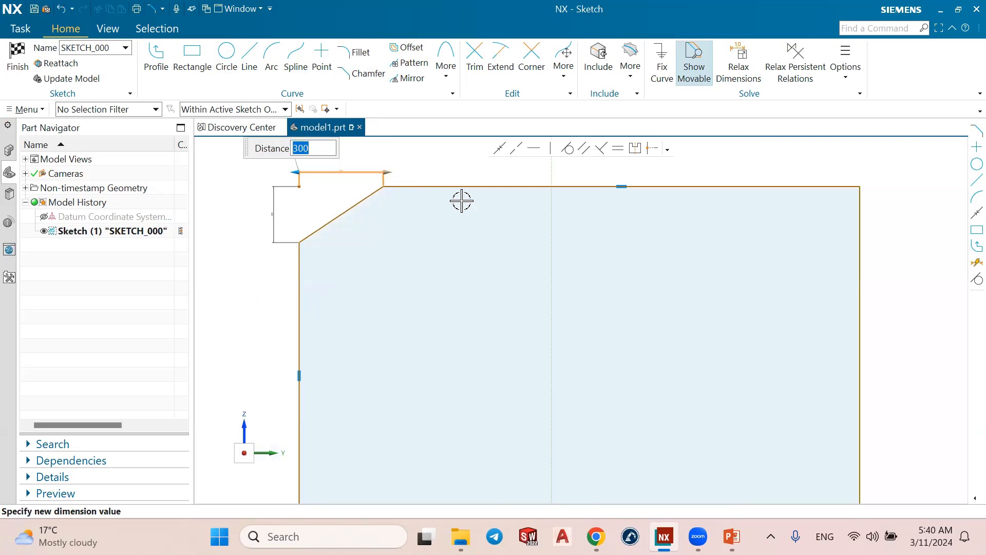
scroll(270, 171, "up", 2)
scroll(282, 243, "up", 3)
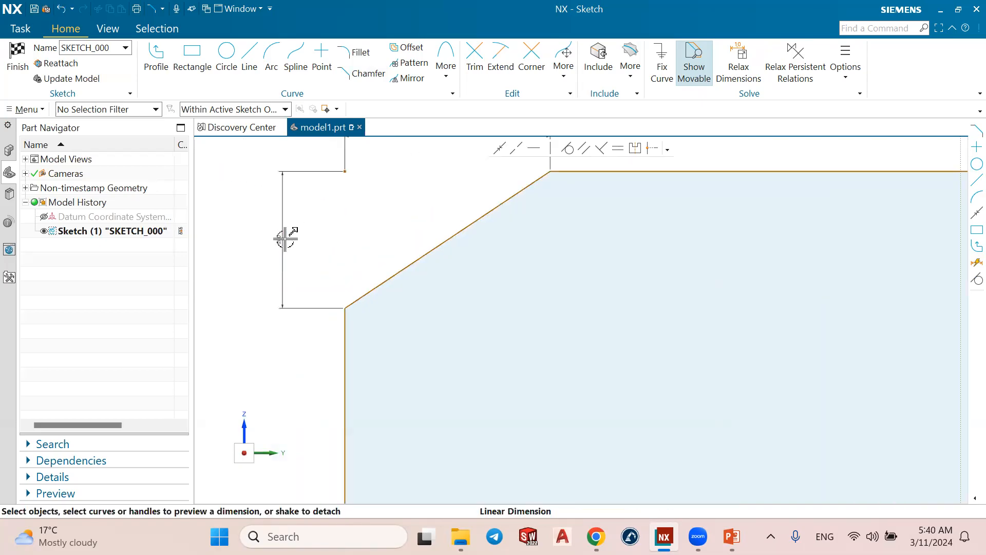
Set the vertical dimension of the large rectangle's upper-left chamfer to 300 mm.
scroll(286, 240, "down", 3)
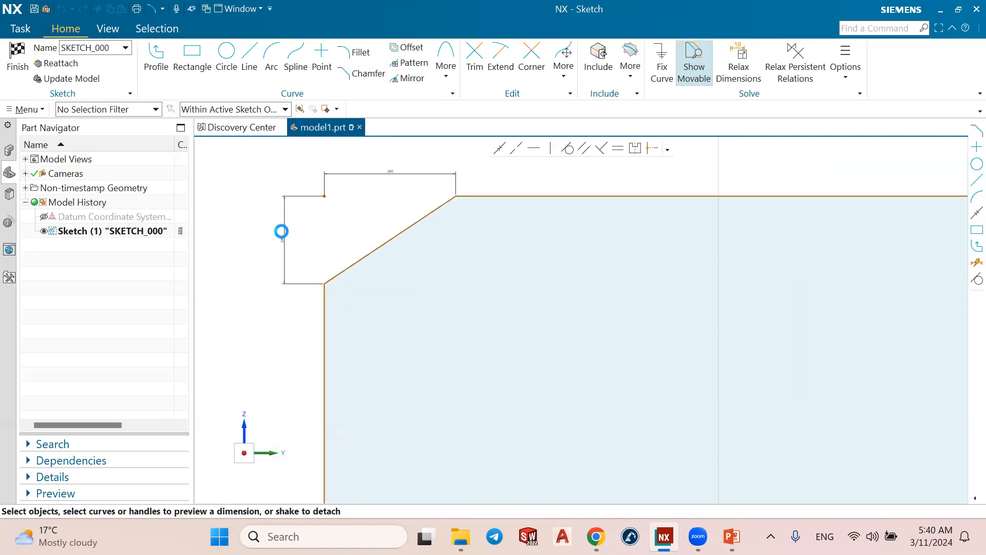
double_click(282, 231)
type("3")
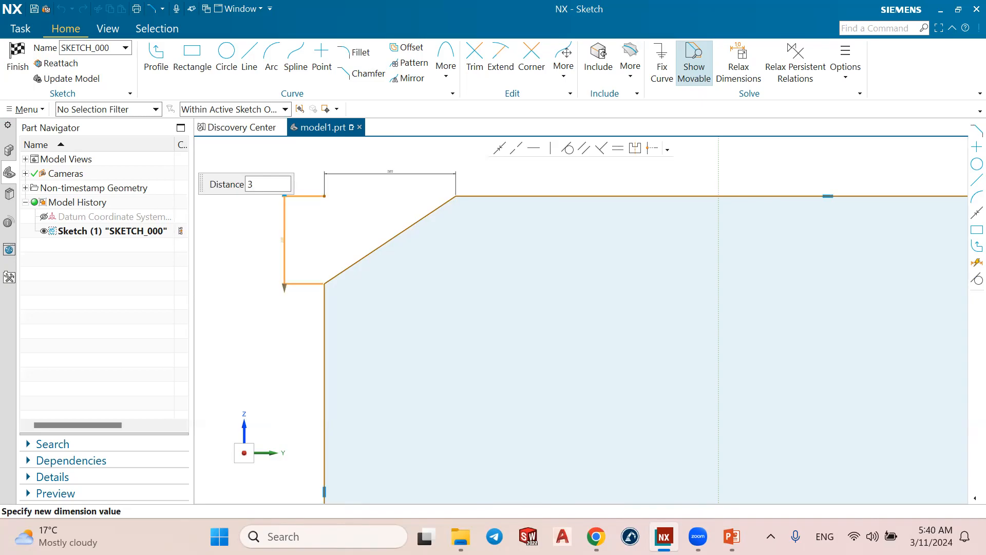
scroll(282, 231, "down", 3)
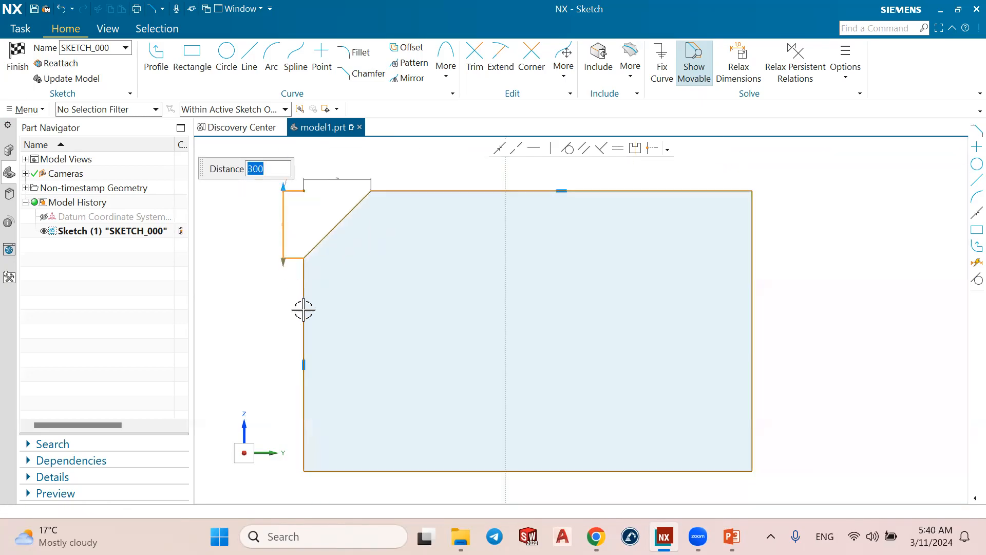
middle_click_drag(303, 310, 316, 330, "shift")
left_click(258, 223)
key("Return")
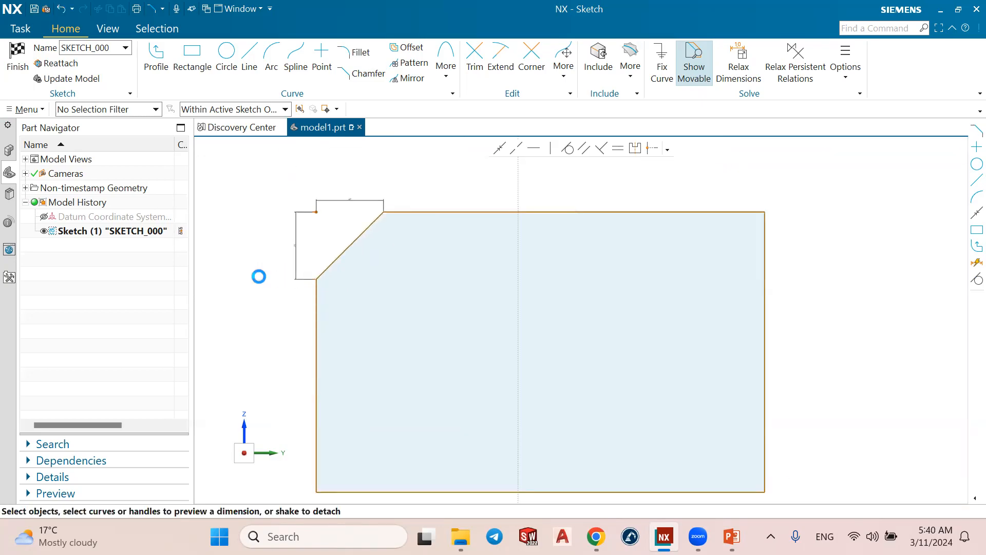
Reposition the radius dimension of the small rectangle's upper-left fillet inside the rectangle, clear of the arc.
scroll(286, 261, "down", 4)
scroll(396, 394, "up", 2)
scroll(390, 388, "up", 2)
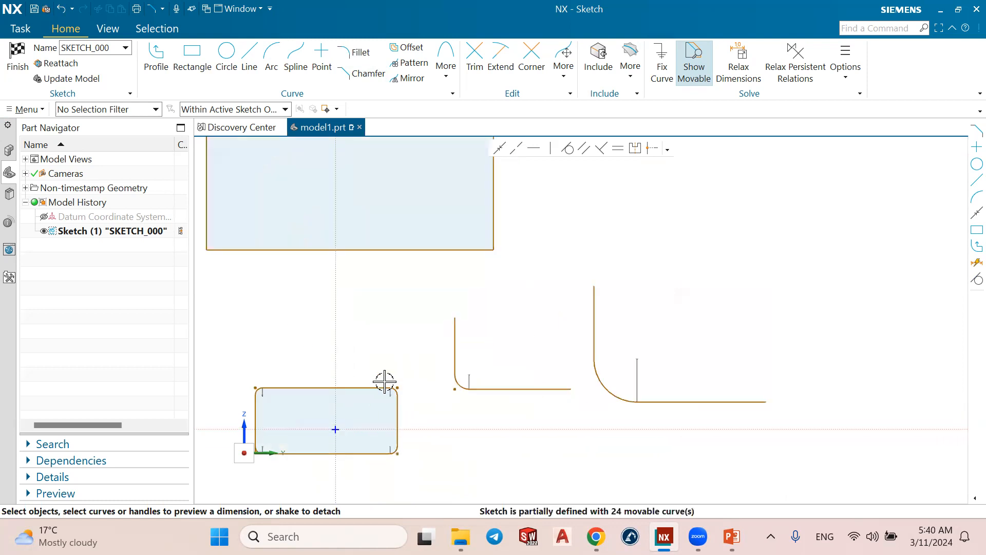
scroll(378, 378, "down", 1)
scroll(378, 379, "up", 2)
scroll(288, 325, "up", 2)
scroll(288, 325, "up", 2)
scroll(409, 313, "down", 3)
scroll(572, 298, "down", 3)
scroll(642, 298, "up", 2)
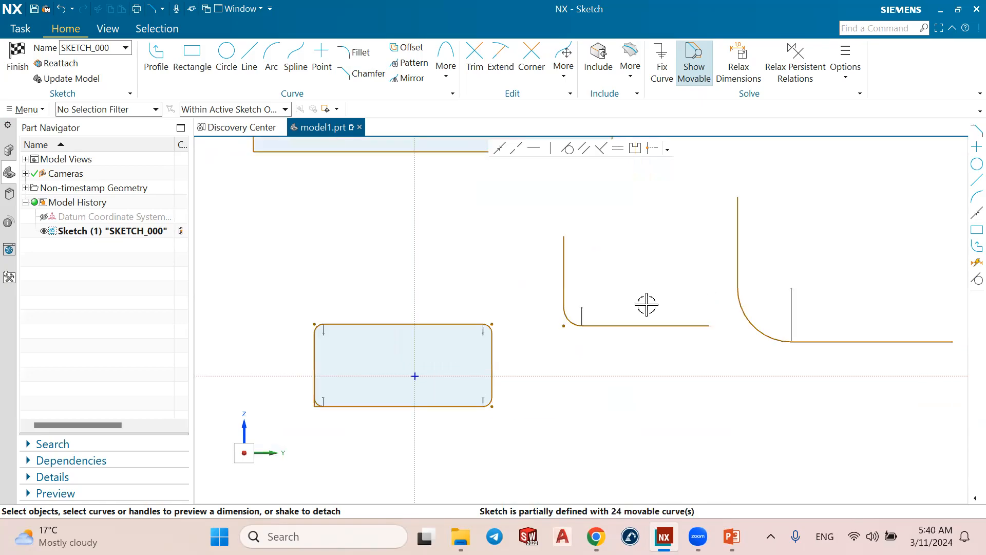
scroll(323, 337, "up", 1)
scroll(323, 336, "up", 6)
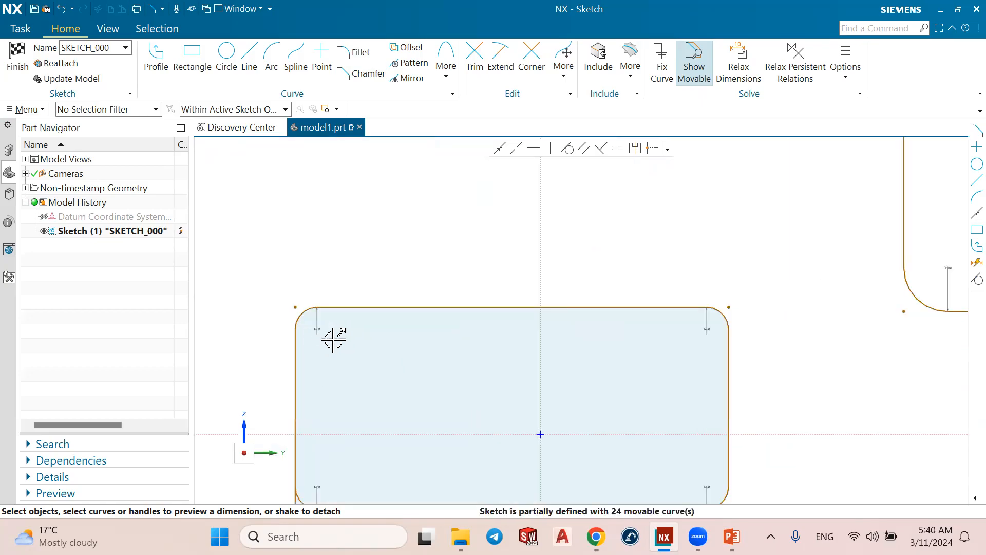
left_click_drag(425, 348, 483, 340)
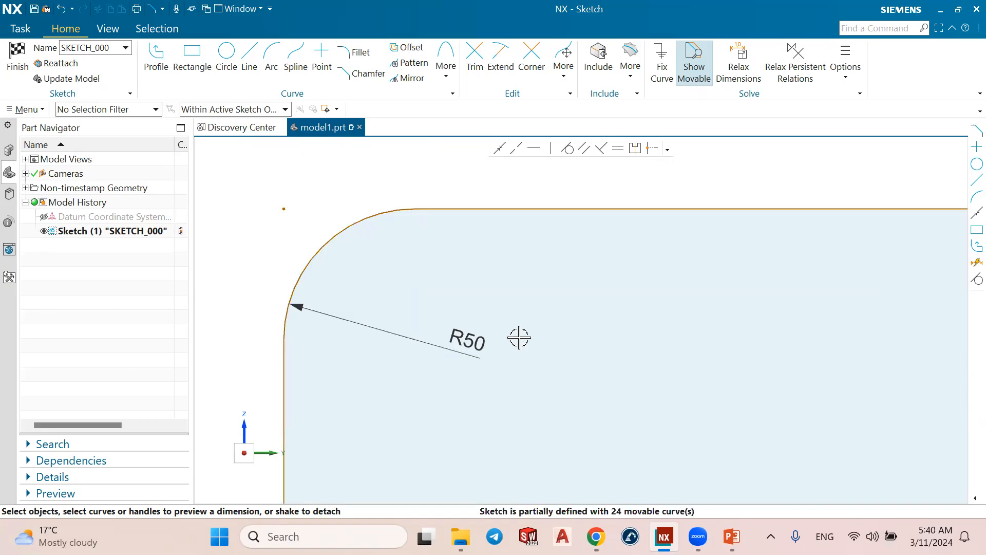
Set the radius of the small rectangle's upper-left fillet to 100 mm.
double_click(473, 342)
type("1")
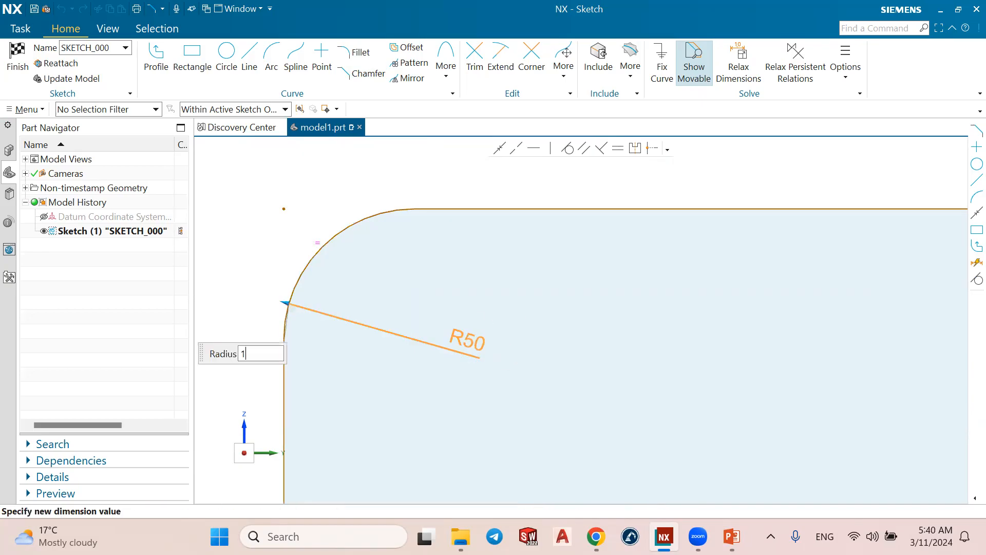
type("00")
key("Return")
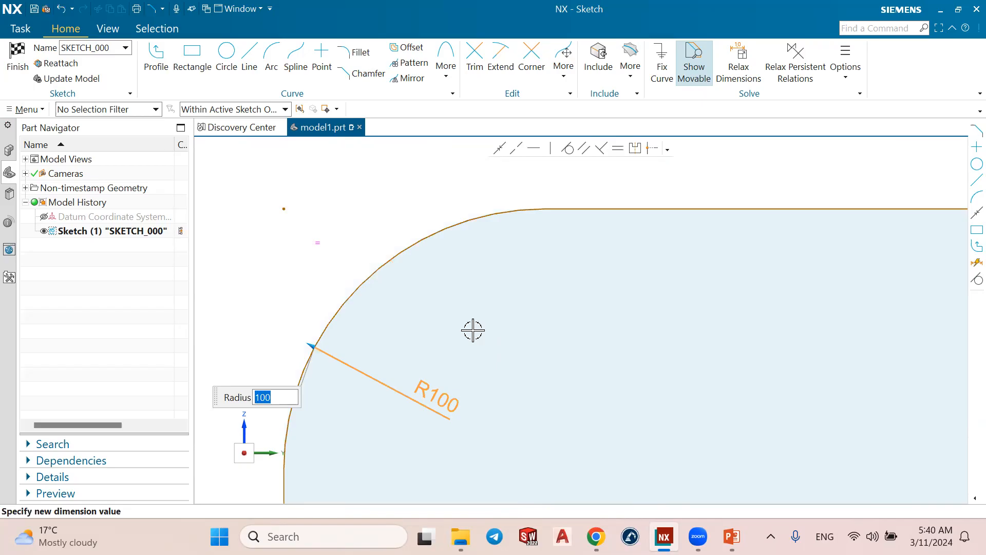
scroll(465, 333, "down", 3)
scroll(321, 318, "up", 3)
key("Escape")
Chamfer the large rectangle's upper-right corner symmetrically with the distance locked at 200 mm, and unlock the distance.
scroll(321, 315, "down", 5)
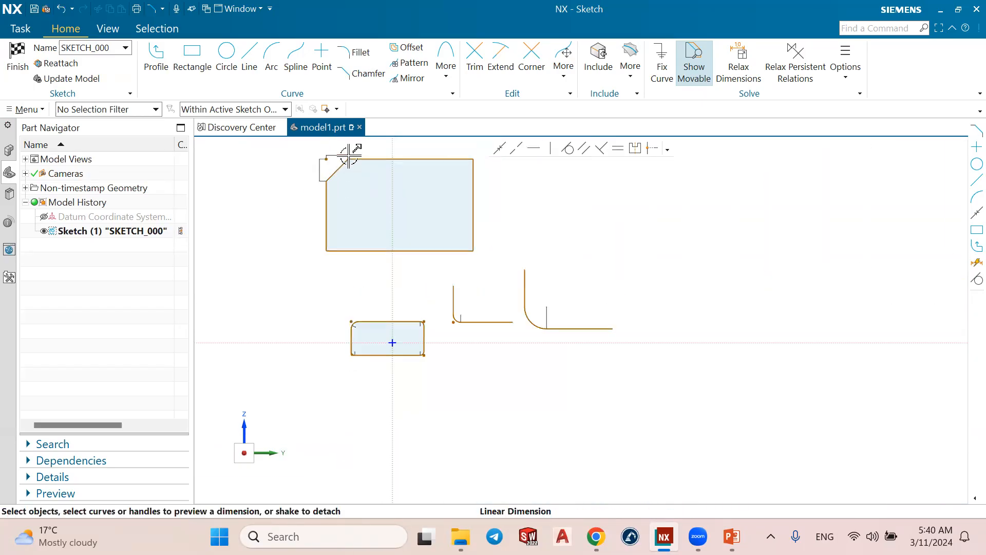
scroll(352, 159, "up", 2)
scroll(310, 185, "down", 2)
scroll(321, 152, "up", 5)
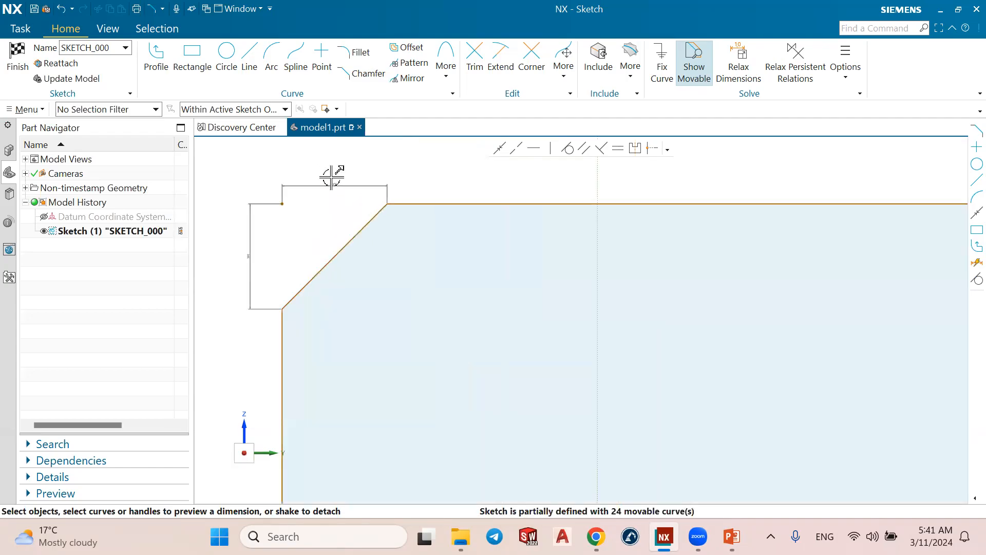
left_click(362, 73)
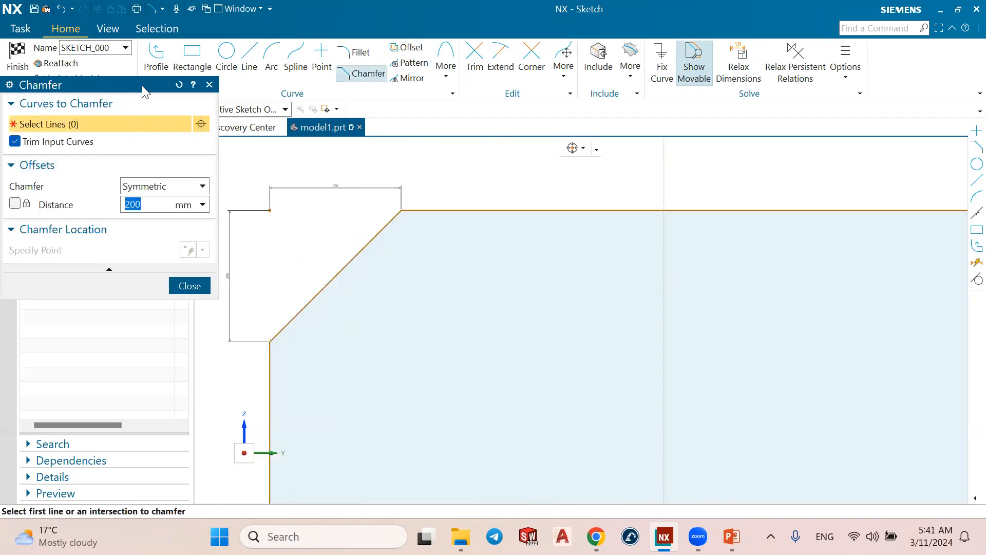
left_click_drag(142, 85, 283, 81)
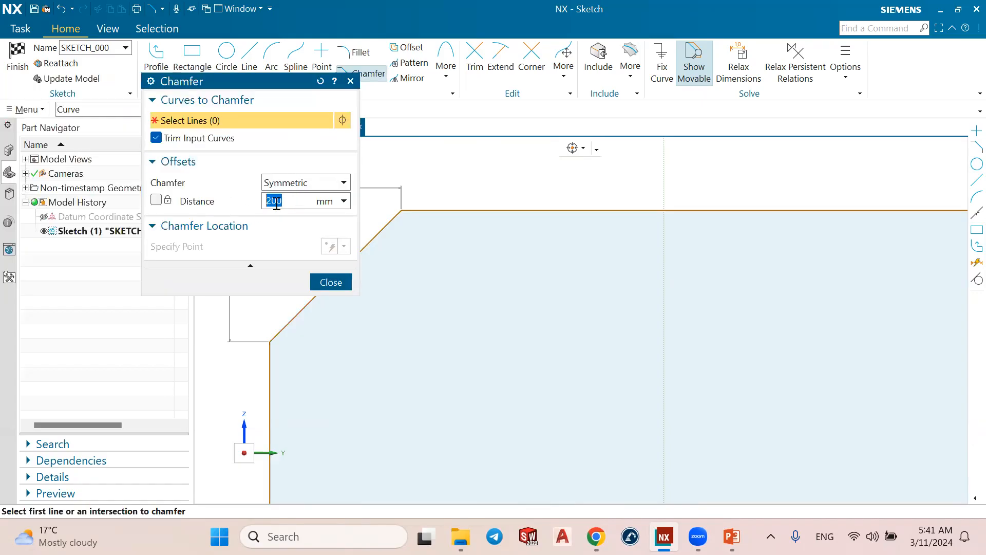
left_click(157, 201)
scroll(492, 209, "down", 3)
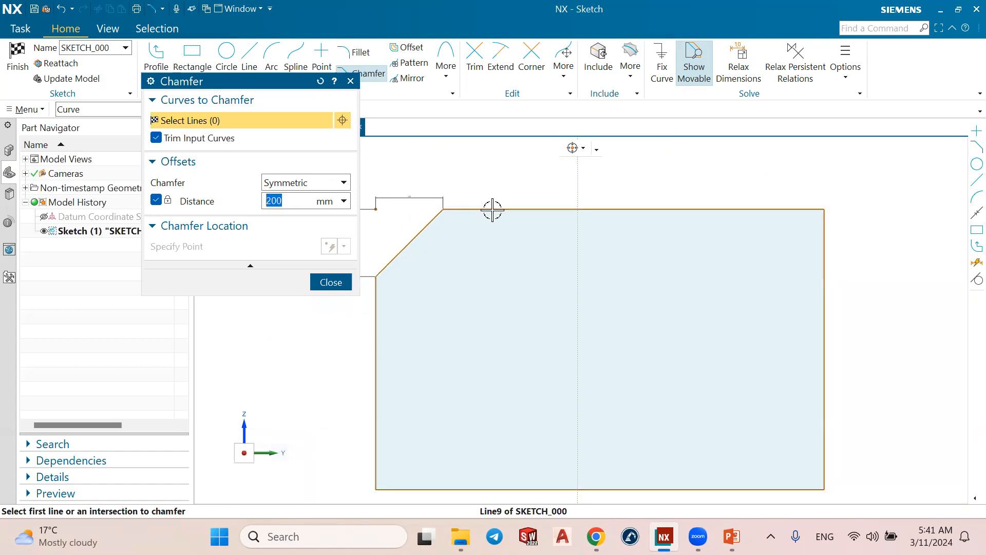
scroll(624, 205, "up", 3)
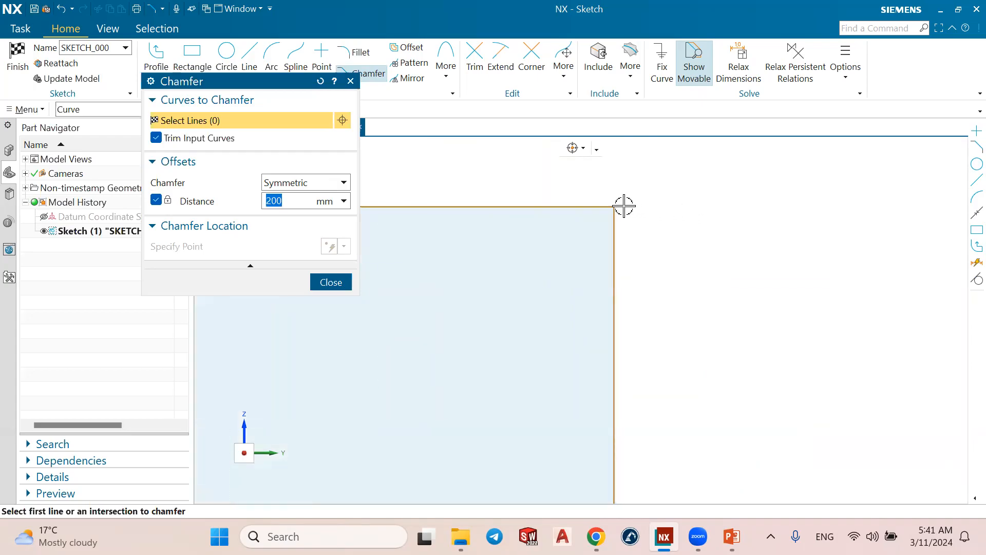
left_click(615, 206)
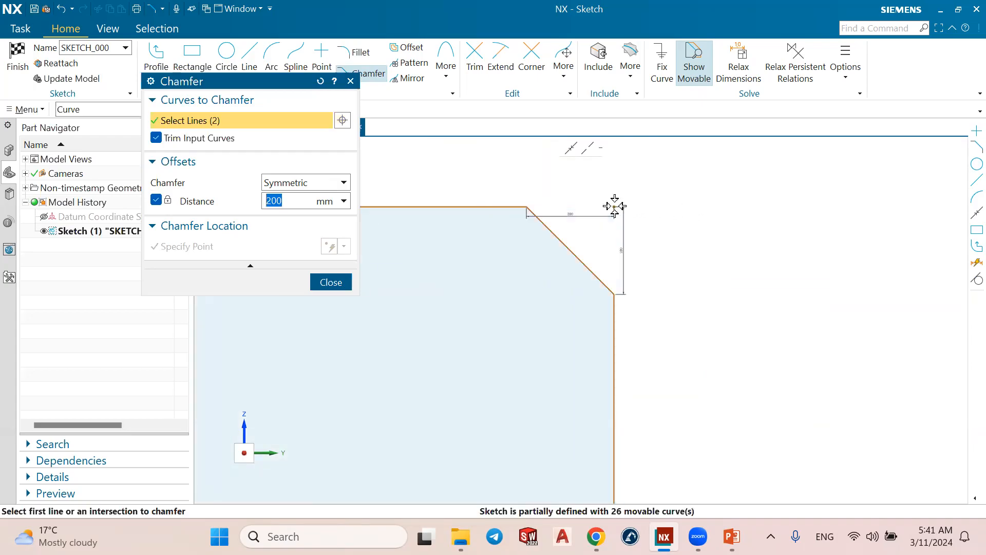
left_click(156, 200)
scroll(515, 195, "down", 3)
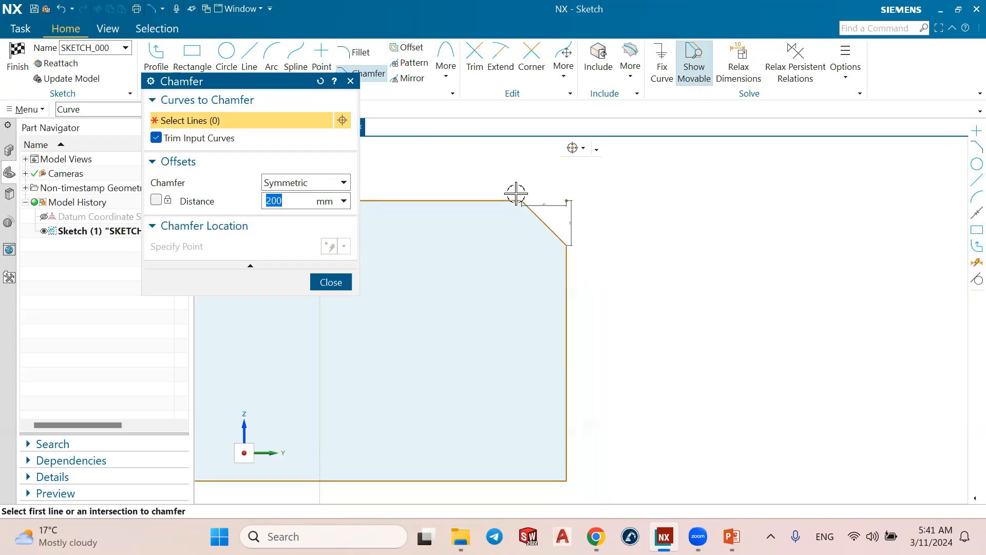
Chamfer the large rectangle's lower-right corner symmetrically with a distance of 100 mm.
scroll(522, 322, "up", 2)
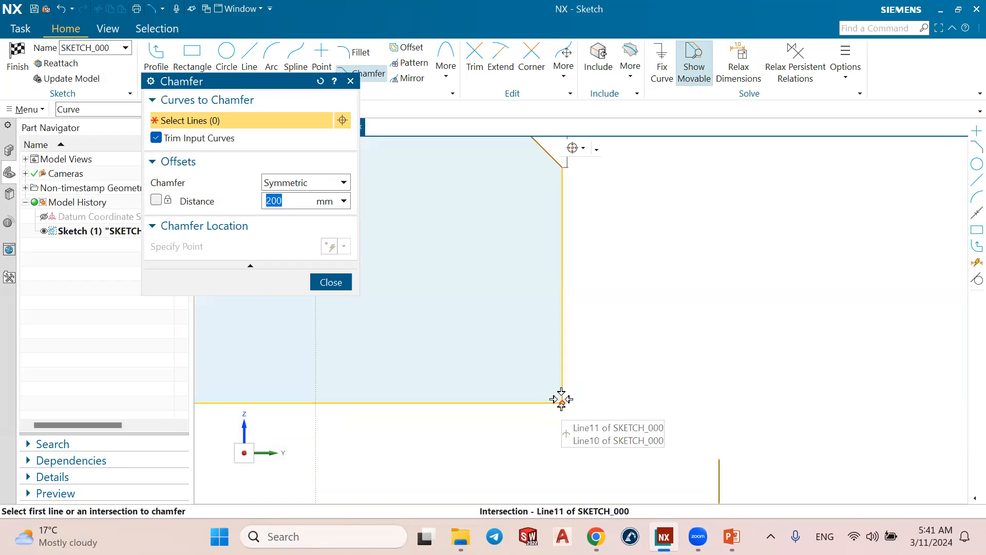
left_click(561, 398)
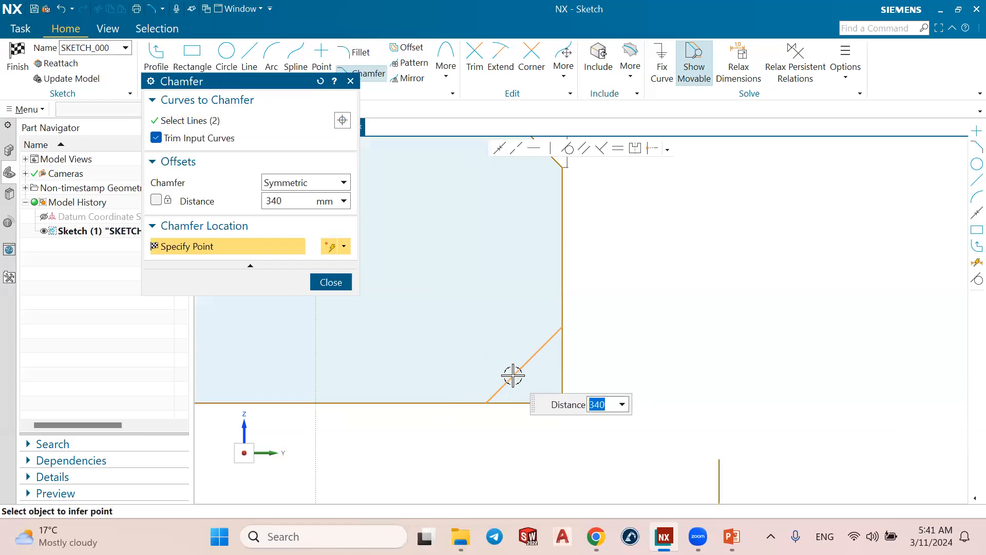
type("1")
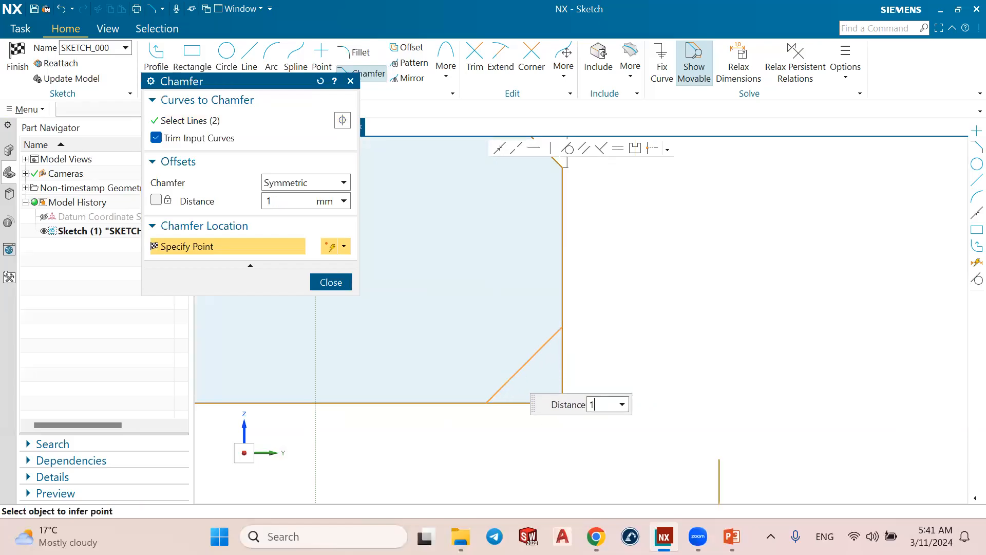
type("00")
left_click(513, 376)
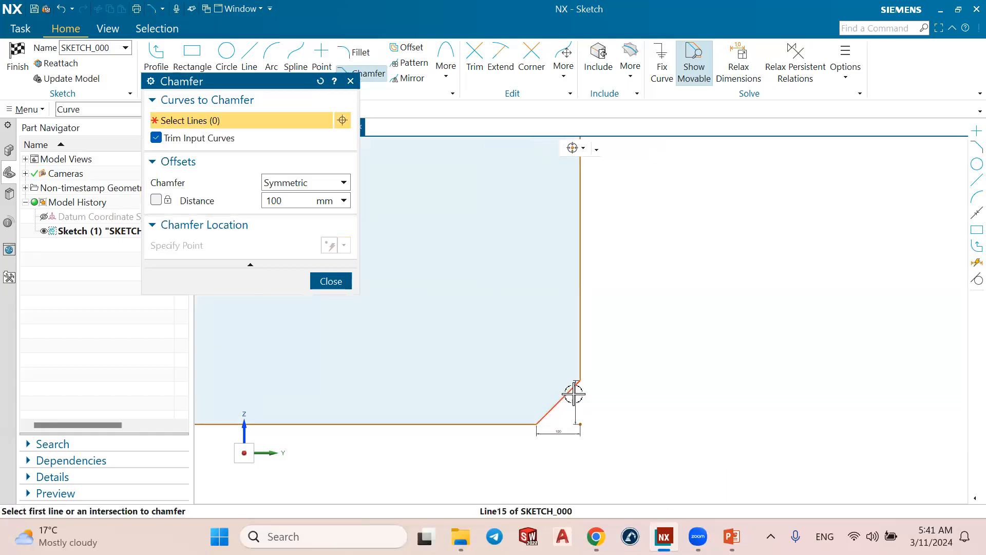
scroll(577, 374, "down", 1)
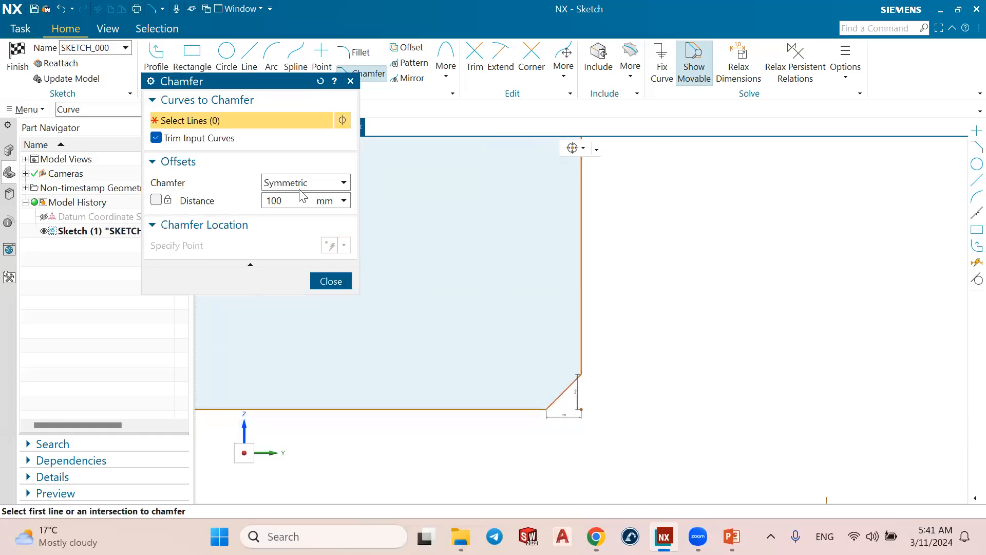
scroll(583, 399, "up", 5)
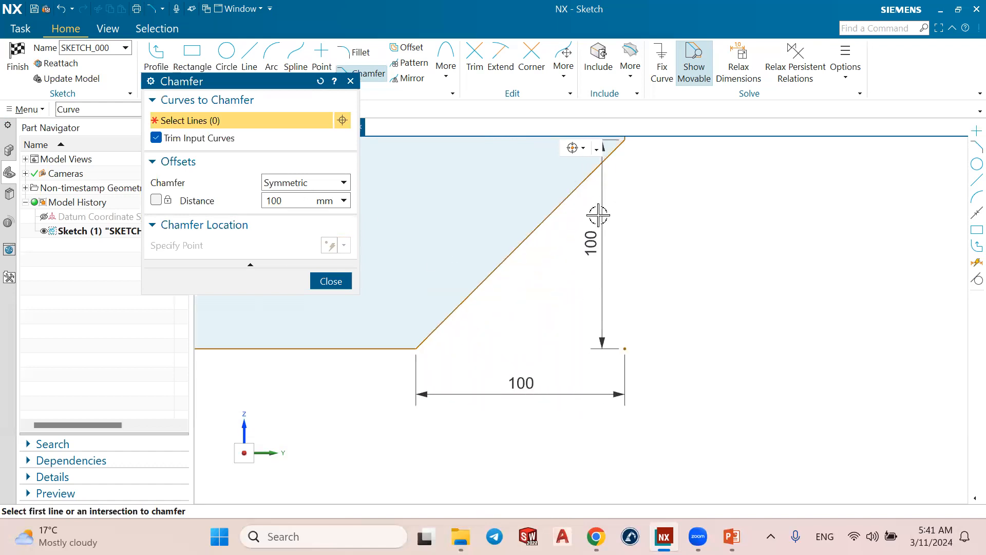
Switch the Chamfer command's offset type from symmetric to asymmetric.
left_click(291, 184)
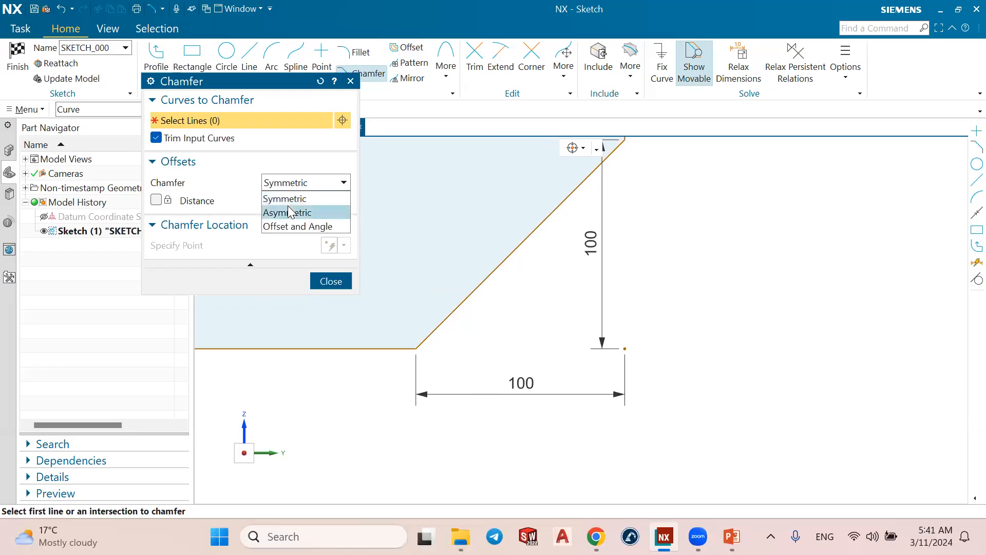
left_click(289, 207)
left_click(293, 199)
key("Tab")
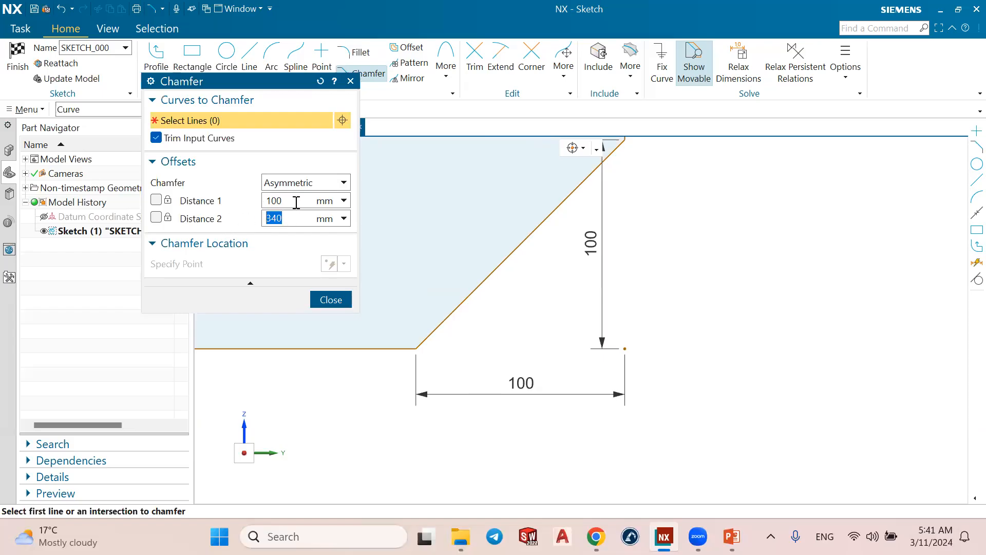
key("shift+Tab")
key("Tab")
Chamfer the large rectangle's lower-left corner asymmetrically with Distance 1 at 100 mm along the bottom edge and Distance 2 at 50 mm up the side.
scroll(683, 230, "down", 5)
scroll(689, 231, "down", 2)
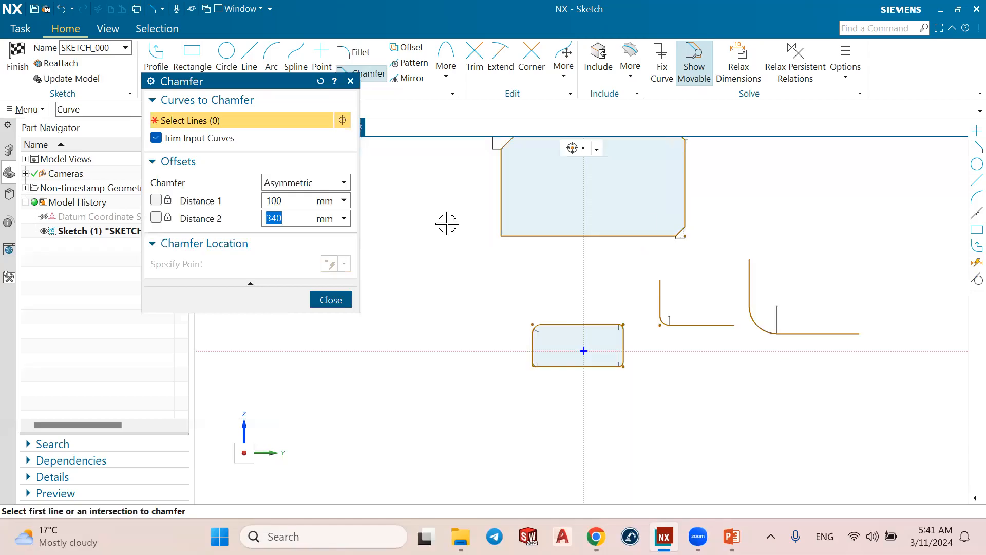
scroll(568, 205, "up", 8)
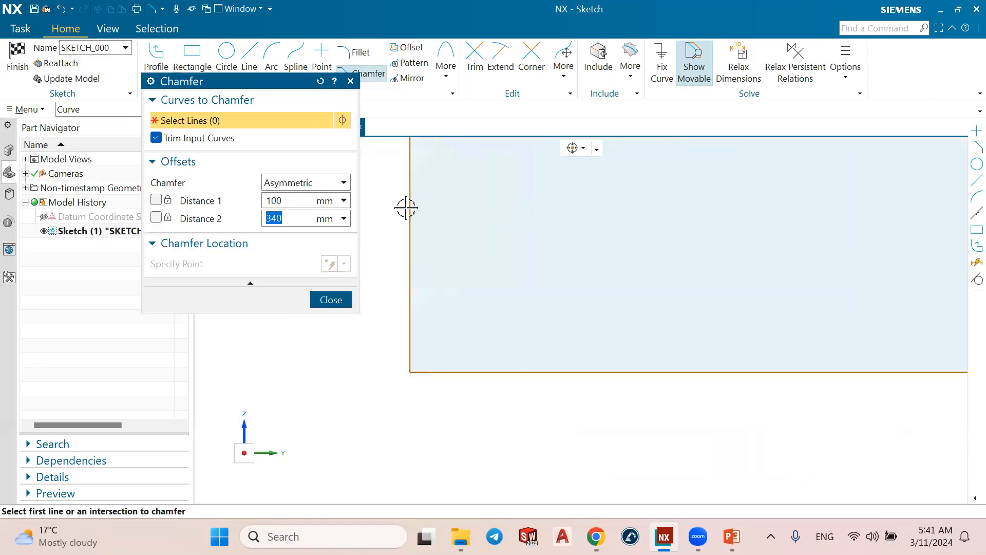
left_click(282, 200)
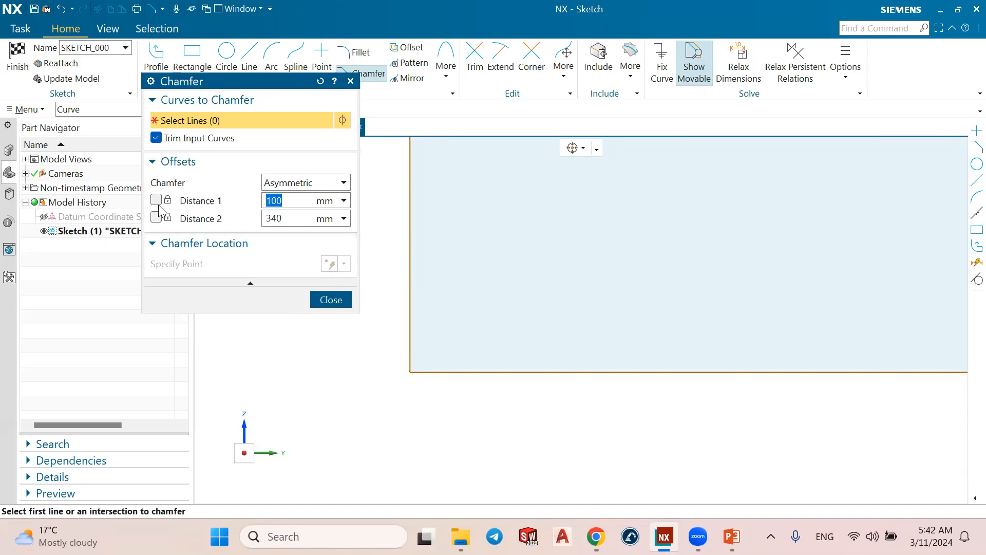
left_click(419, 359)
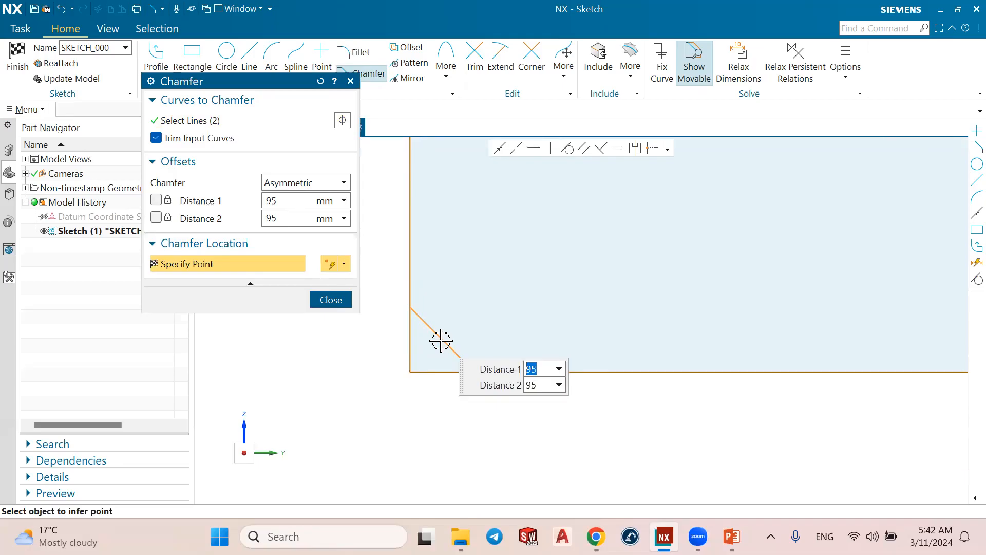
type("100")
key("Tab")
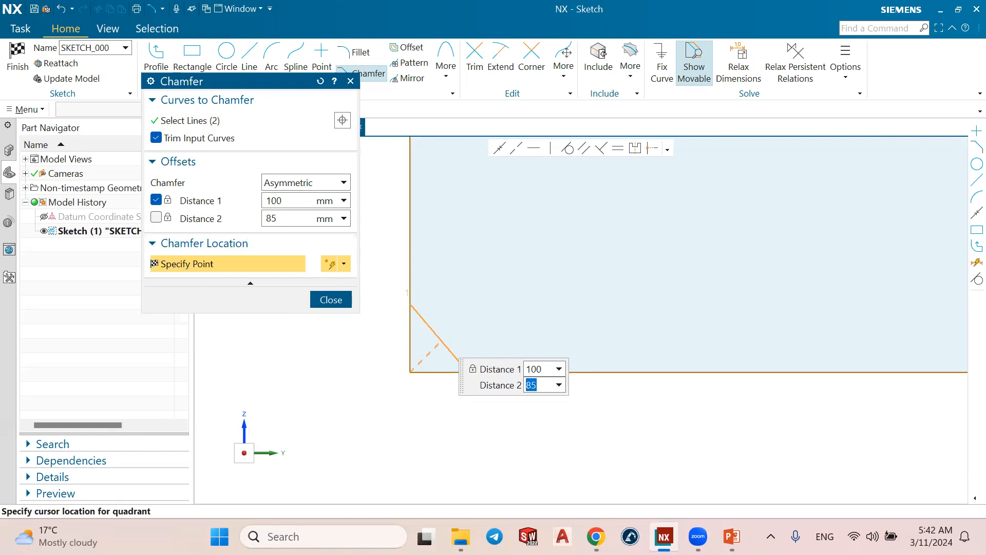
type("5")
key("Tab")
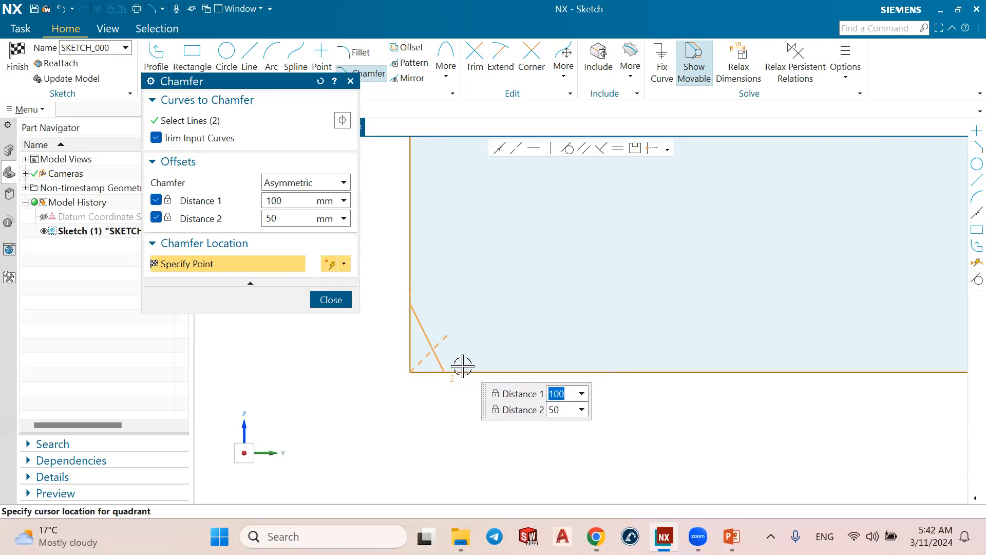
scroll(447, 380, "up", 1)
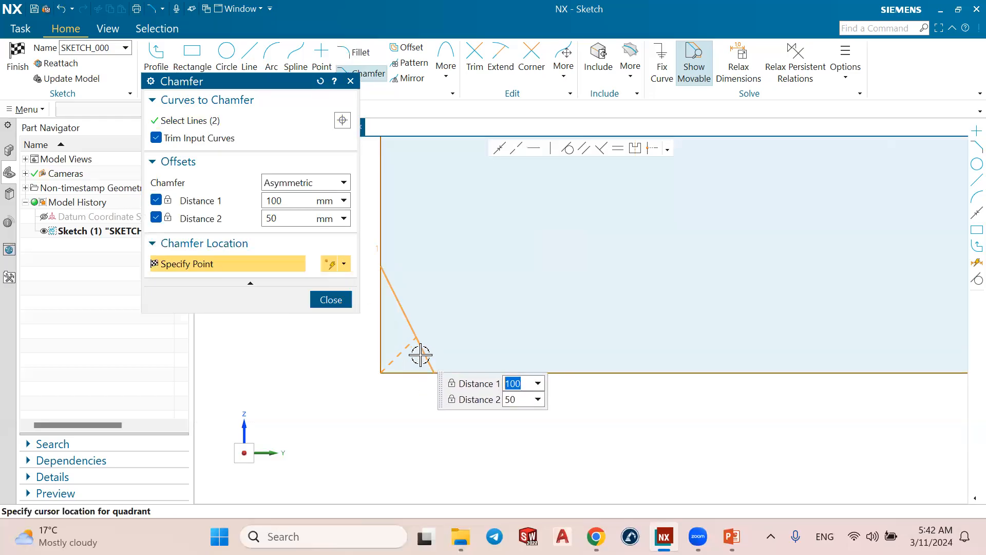
left_click(392, 314)
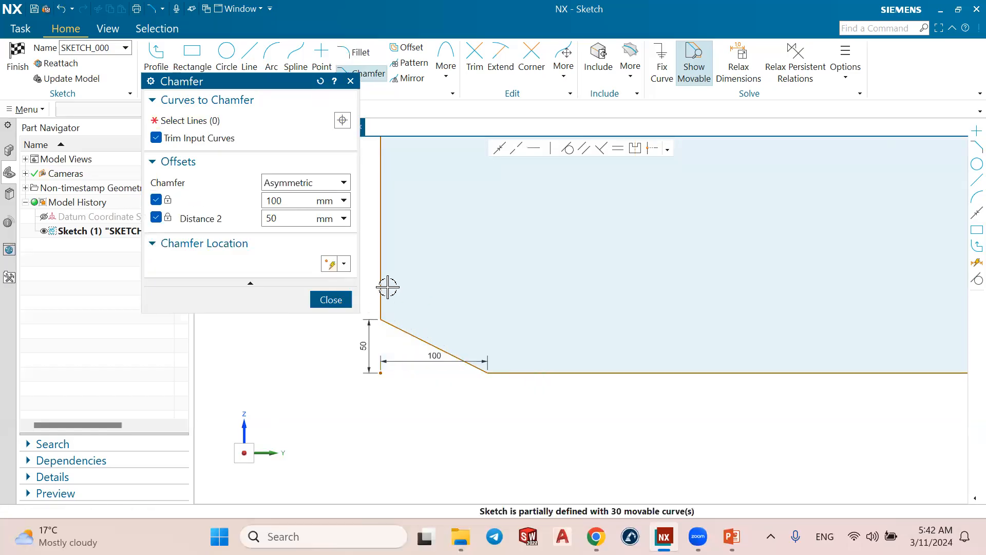
left_click(331, 299)
Reposition the horizontal dimension of the large rectangle's lower-left chamfer below the rectangle, clear of its edge.
left_click_drag(412, 363, 418, 403)
left_click(320, 352)
scroll(320, 352, "down", 2)
scroll(388, 381, "up", 2)
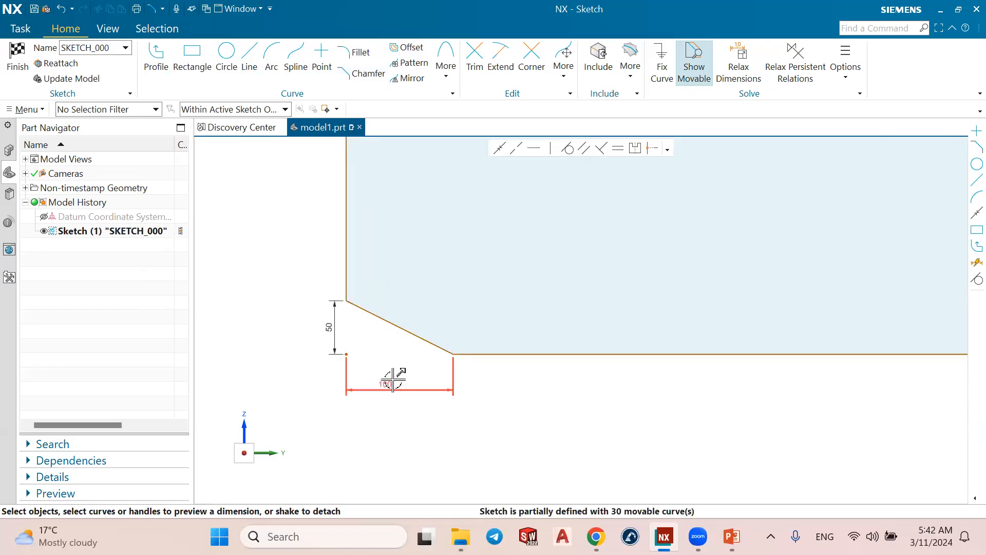
Set the horizontal dimension of the large rectangle's lower-left chamfer to 200 mm.
double_click(383, 383)
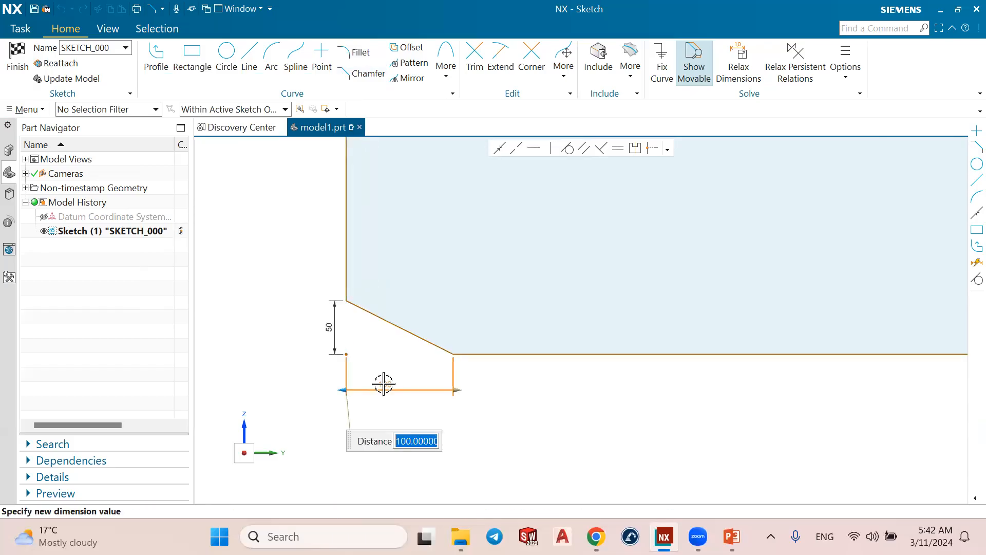
type("2")
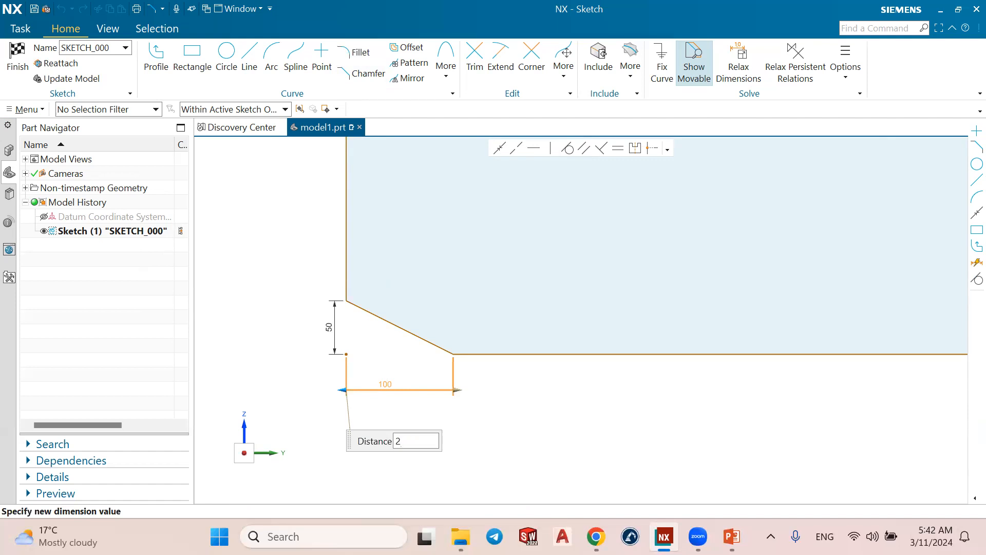
type("00")
key("Return")
scroll(383, 381, "down", 2)
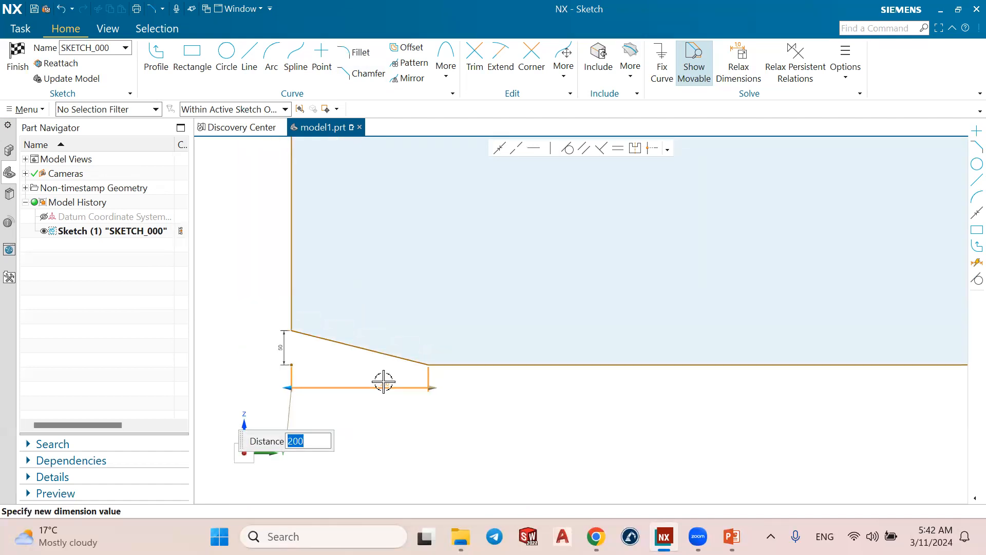
Set the vertical dimension of the large rectangle's lower-left chamfer to 200 mm.
double_click(281, 347)
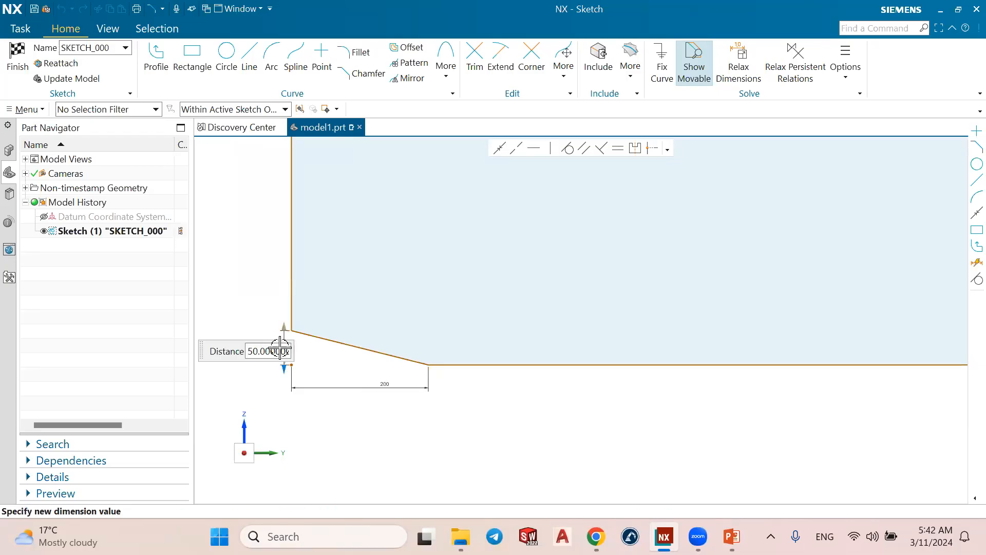
type("2")
key("Return")
scroll(266, 329, "down", 4)
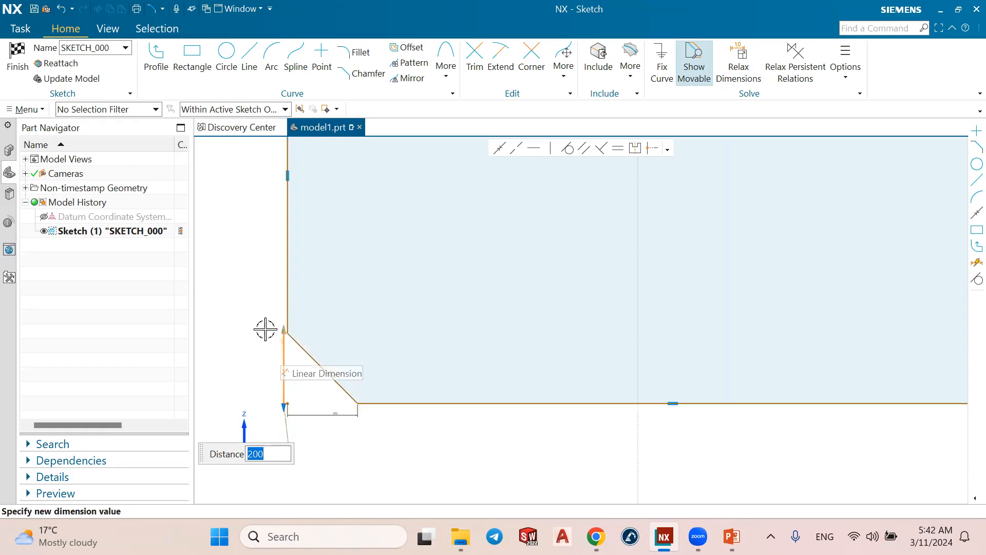
left_click(223, 375)
scroll(224, 380, "up", 2)
scroll(399, 396, "down", 1)
scroll(315, 363, "up", 4)
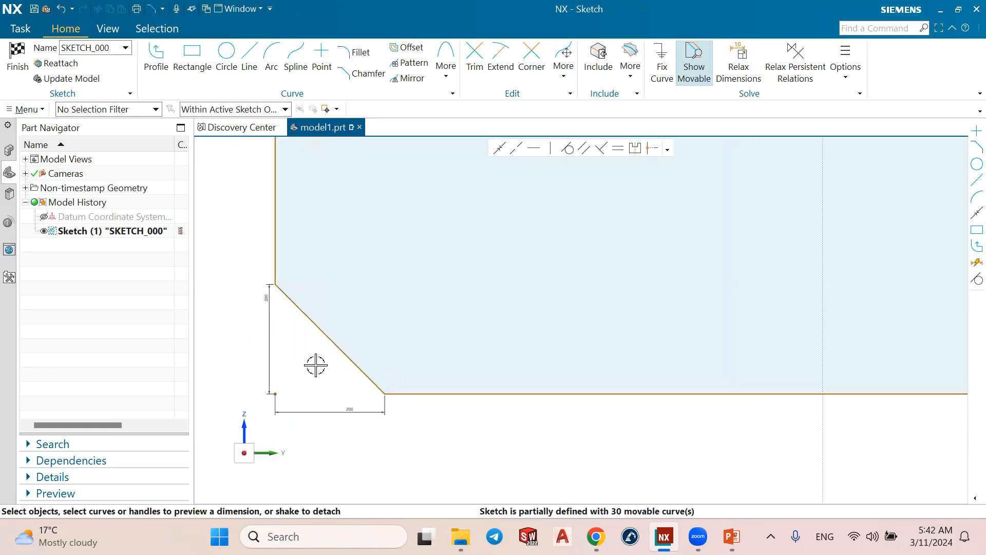
scroll(315, 365, "down", 2)
scroll(316, 366, "down", 5)
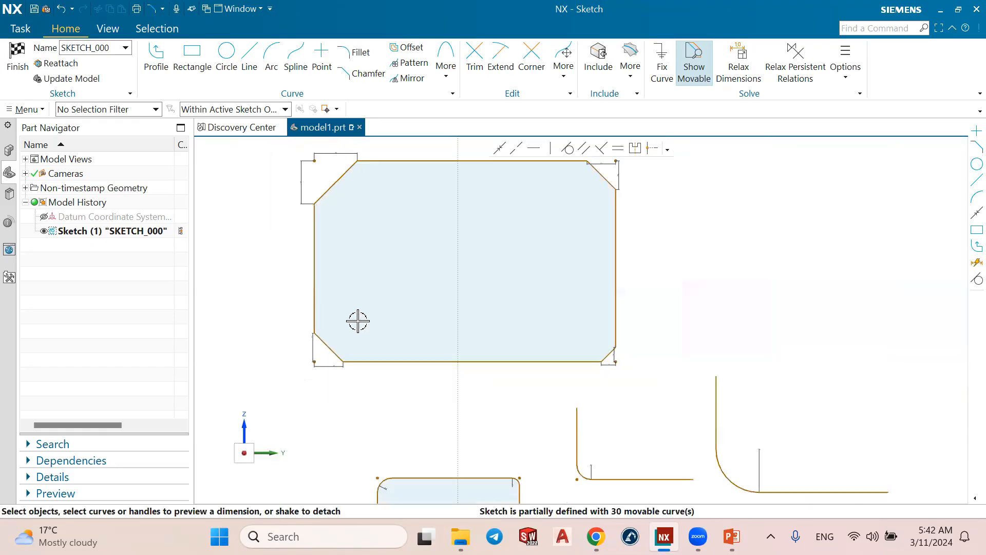
scroll(367, 208, "down", 2)
scroll(370, 206, "up", 1)
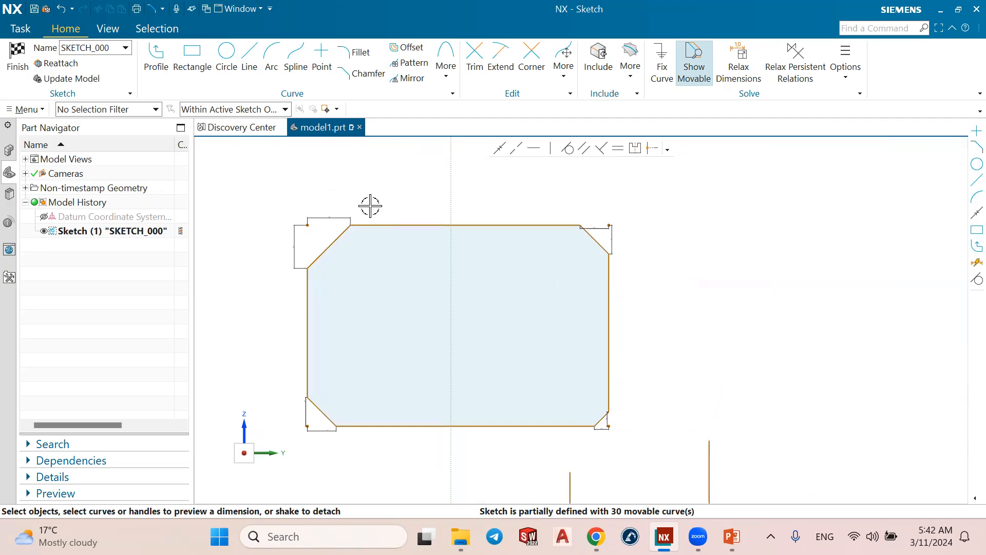
Sketch a new rectangle in the free area beside the large chamfered rectangle, on its right, above the filleted lines.
left_click(192, 54)
left_click(692, 191)
left_click(864, 329)
left_click(307, 82)
scroll(328, 149, "down", 2)
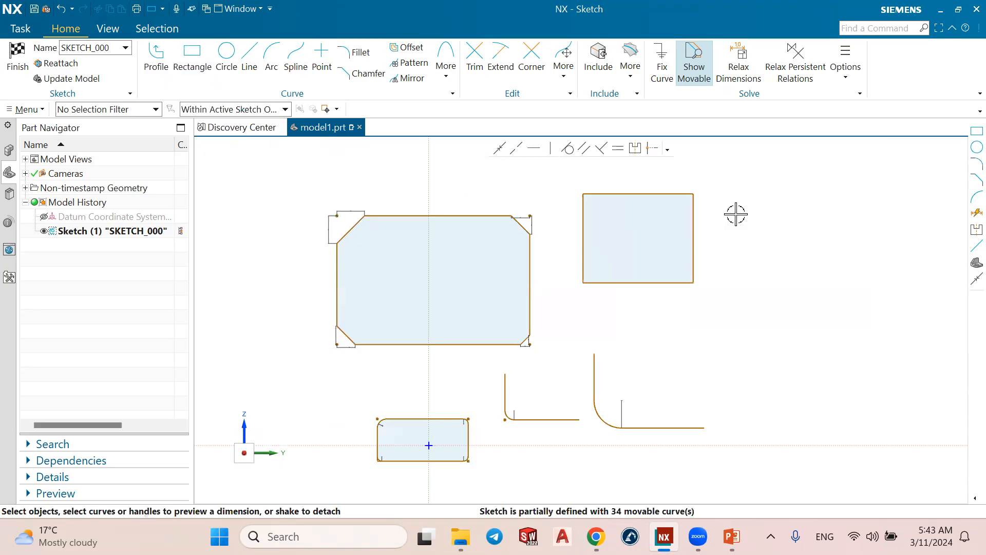
scroll(737, 213, "up", 3)
scroll(560, 205, "down", 1)
Chamfer the new rectangle's upper-left corner asymmetrically with locked distances, 100 mm down the side and 50 mm along the top edge.
left_click(368, 69)
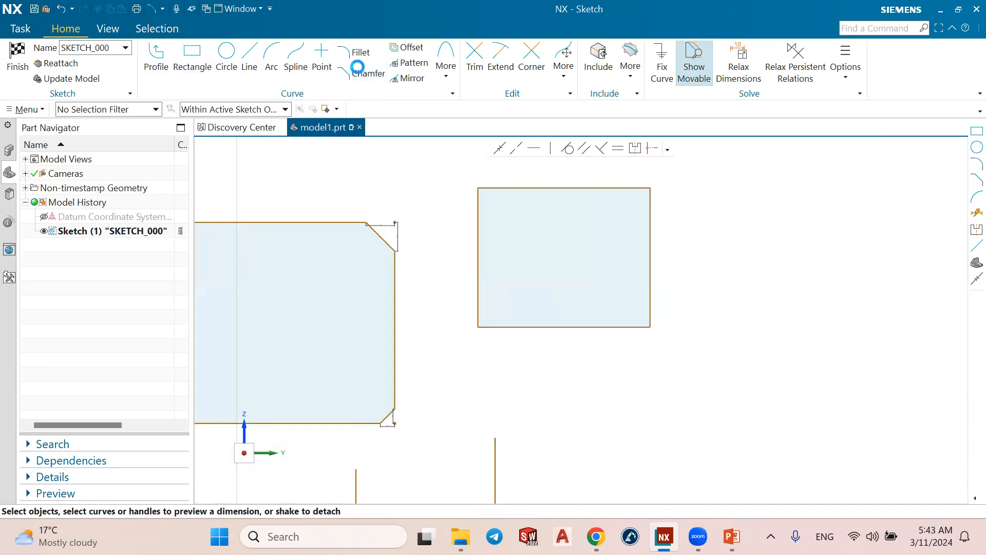
left_click(159, 200)
left_click(156, 219)
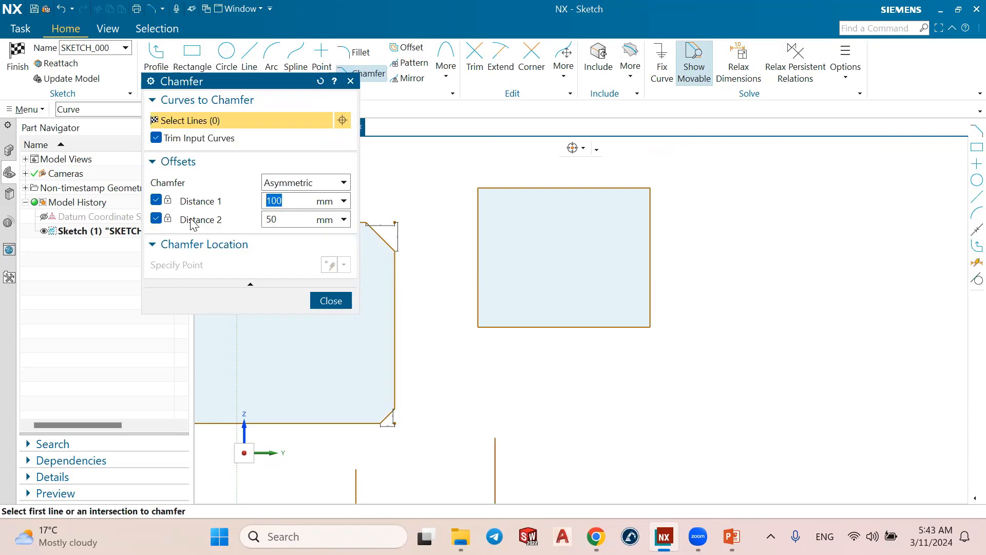
scroll(506, 193, "down", 4)
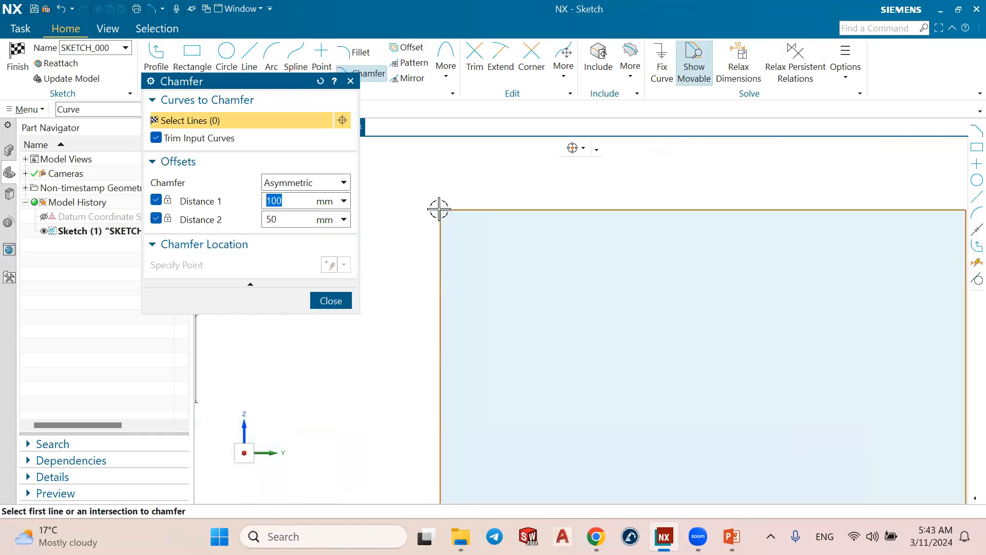
left_click(439, 209)
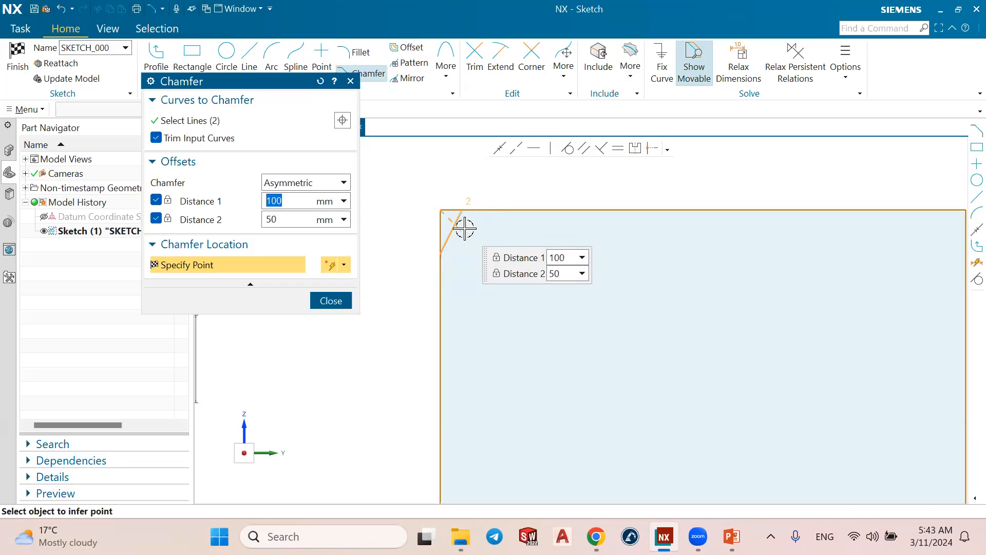
left_click(465, 228)
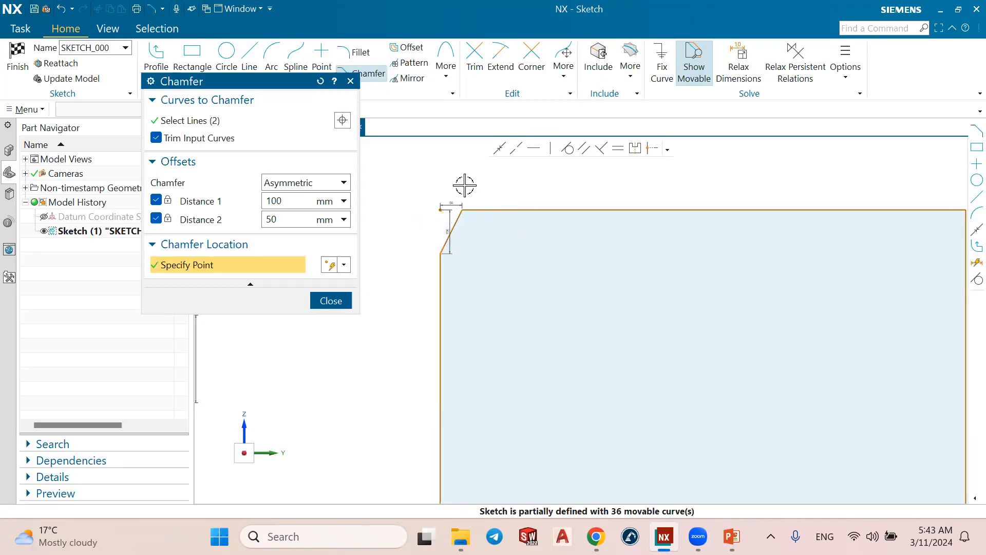
left_click(324, 300)
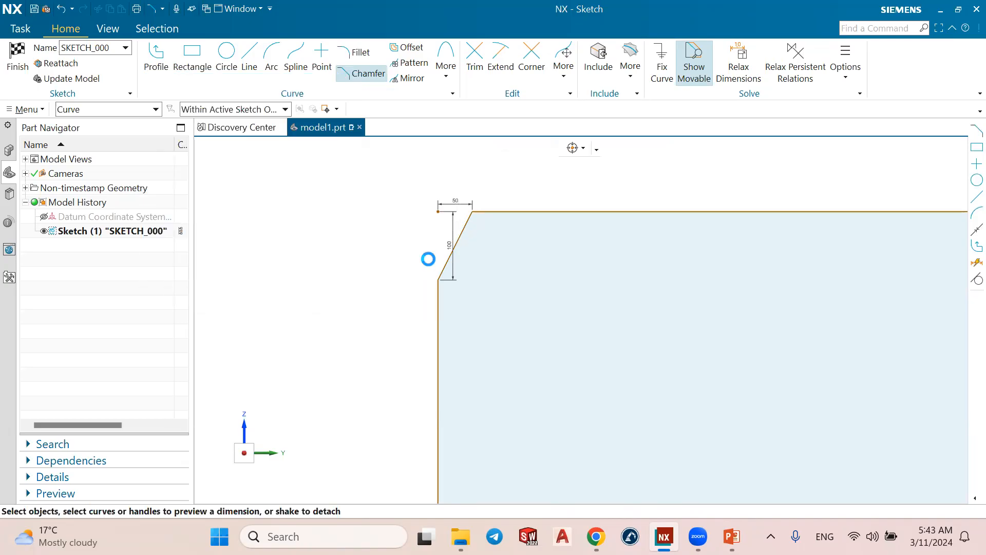
Move the vertical dimension of the new rectangle's upper-left chamfer outside the outline and set it to 120 mm.
left_click_drag(452, 242, 365, 244)
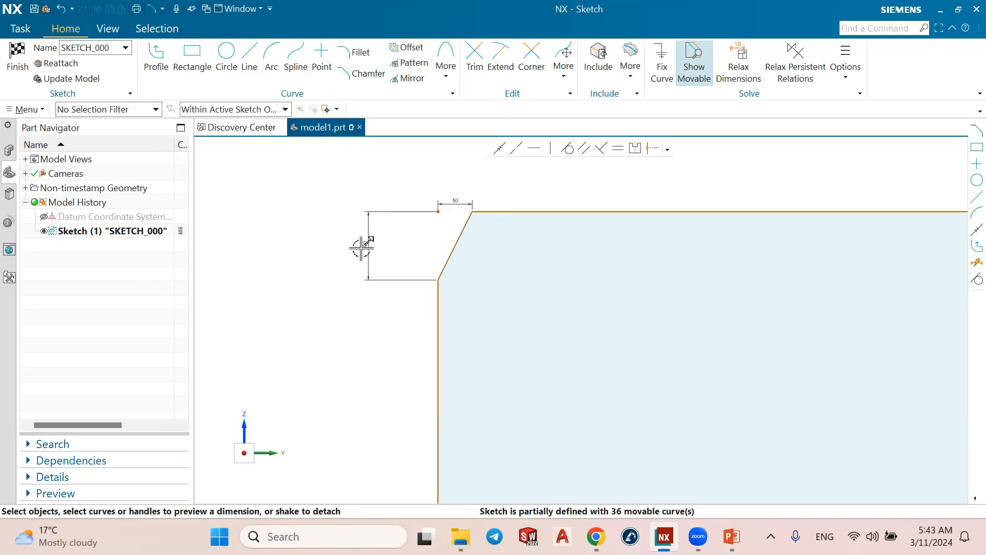
double_click(362, 248)
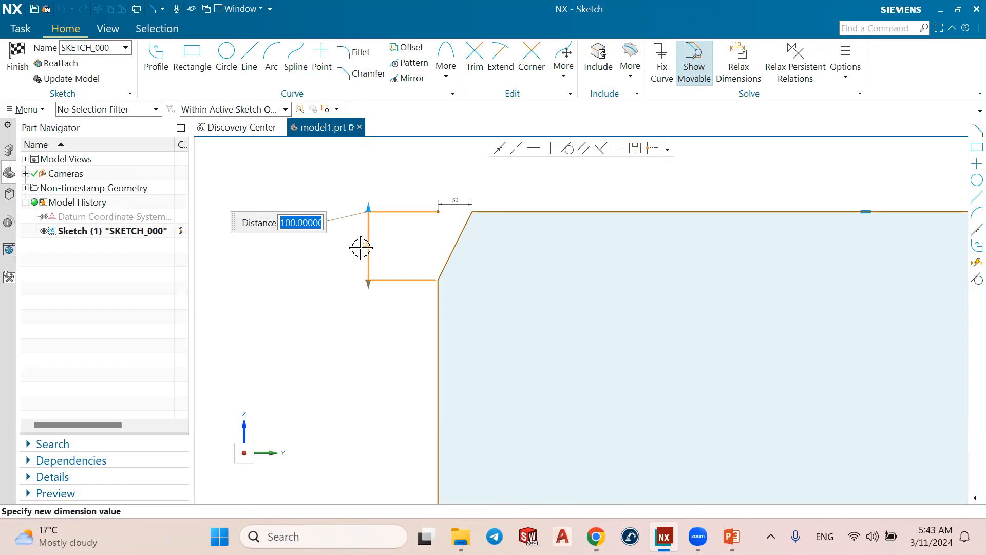
type("12")
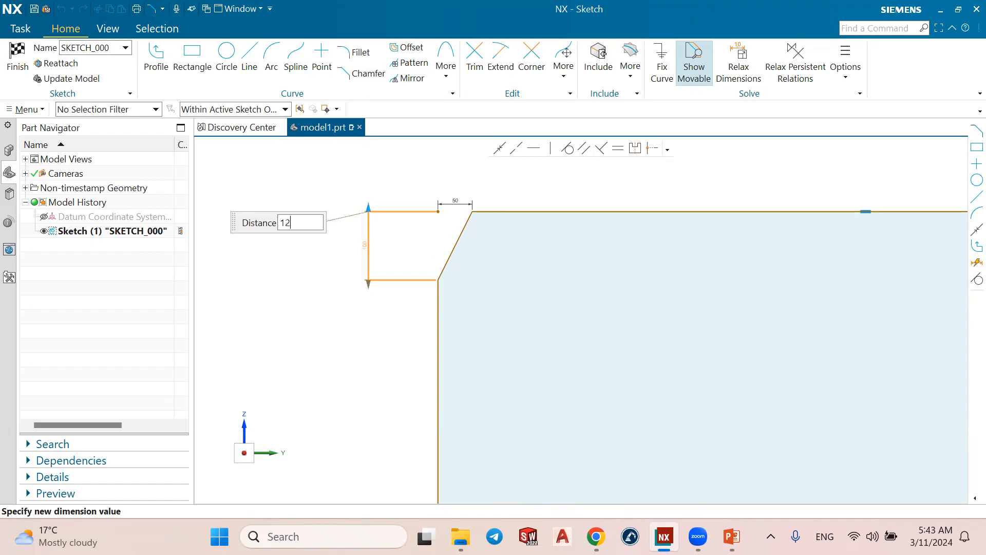
key("Return")
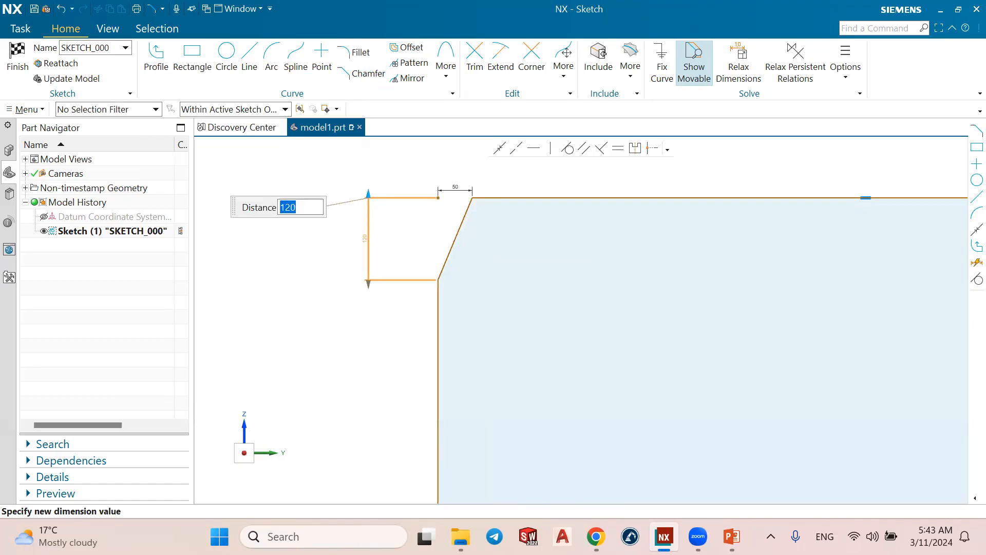
middle_click(317, 289)
scroll(316, 289, "down", 3)
scroll(421, 249, "up", 2)
scroll(394, 248, "down", 3)
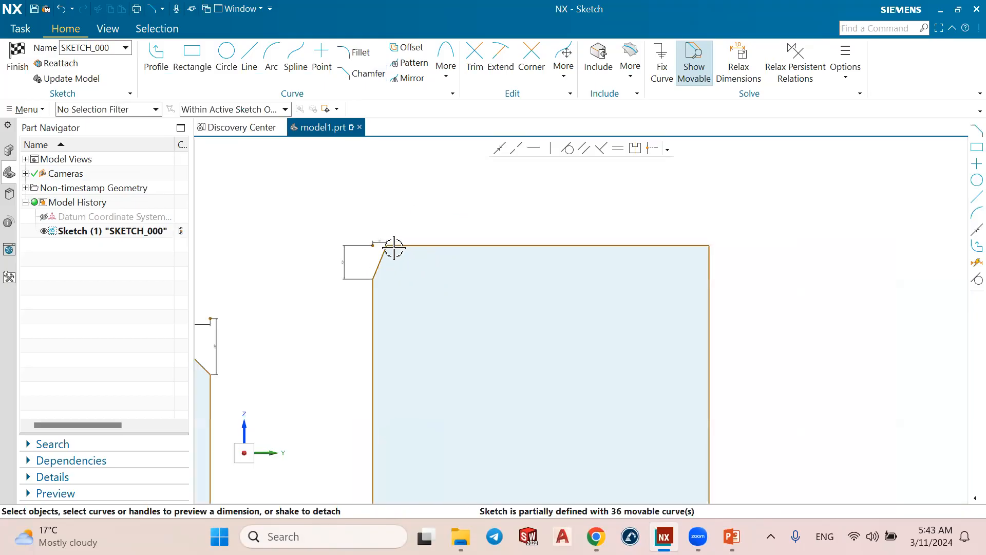
scroll(394, 248, "down", 2)
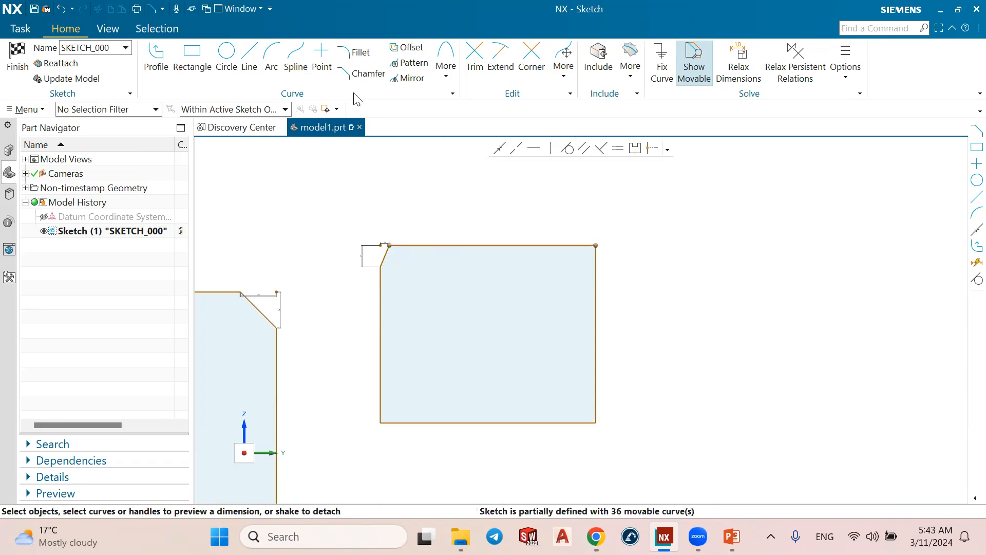
Chamfer the same rectangle's upper-right corner by Offset and Angle, with 100 mm down the side and a 45° angle.
left_click(349, 75)
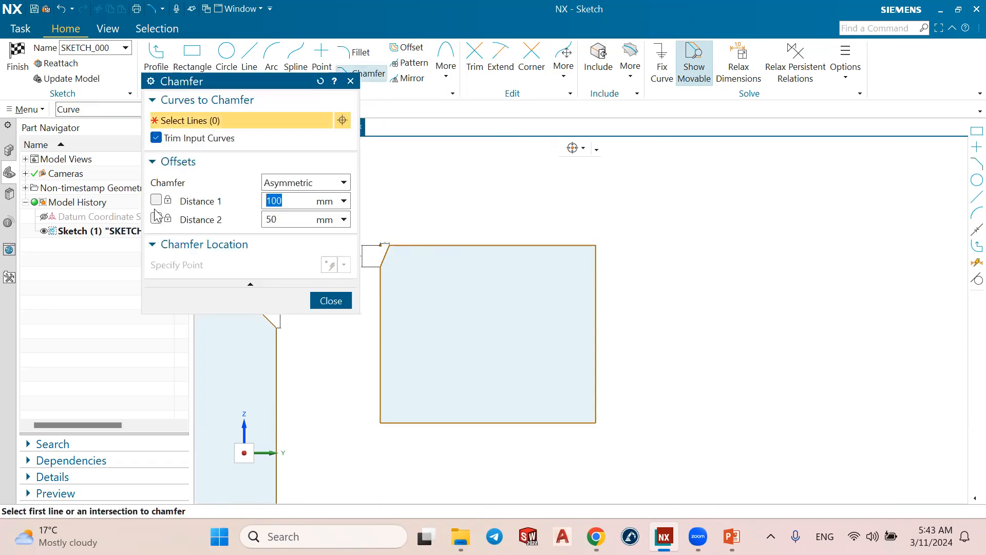
left_click(289, 184)
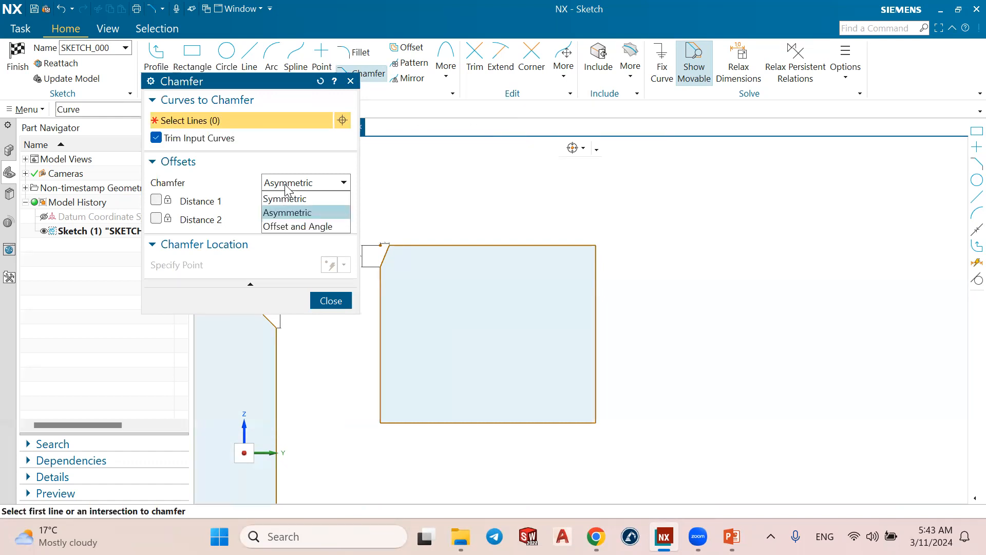
left_click(277, 228)
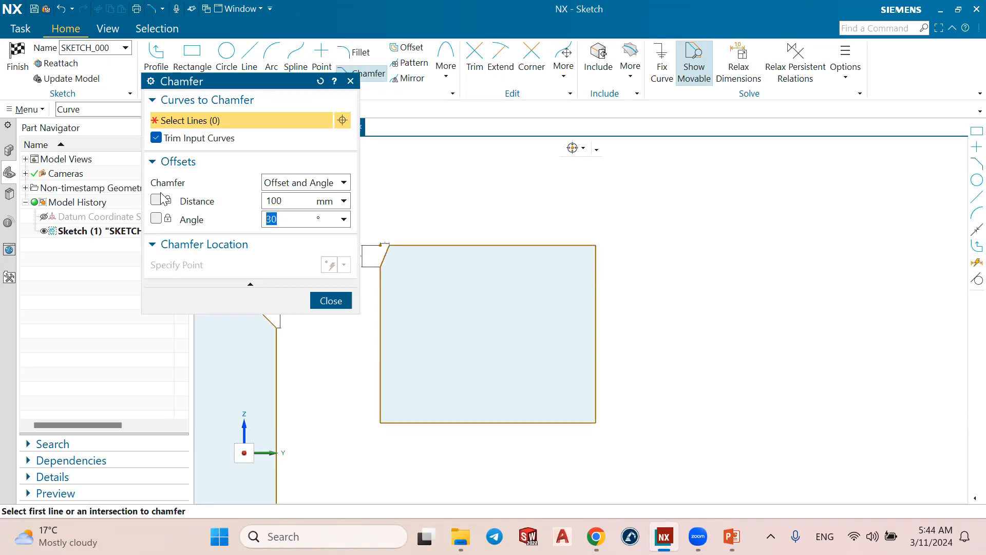
scroll(607, 237, "up", 2)
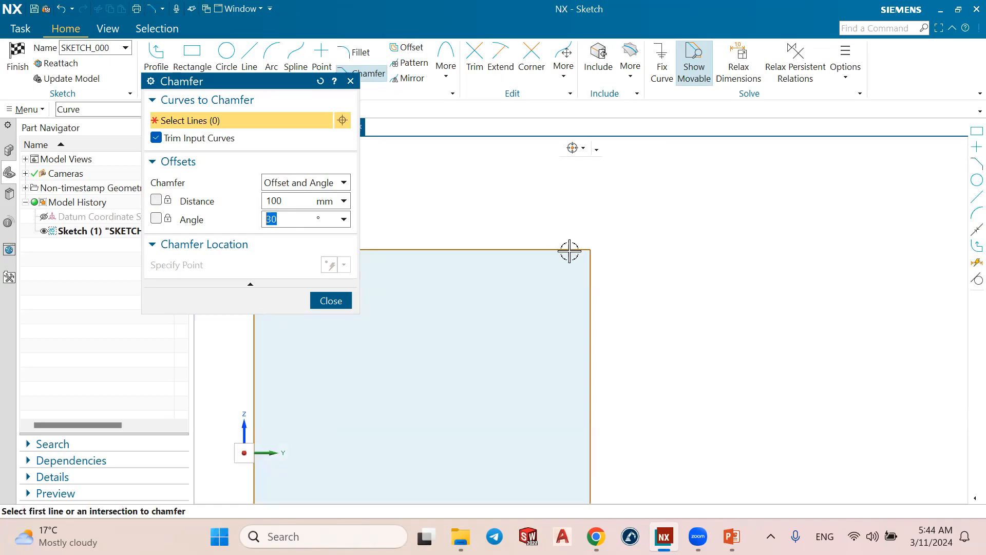
scroll(585, 252, "up", 1)
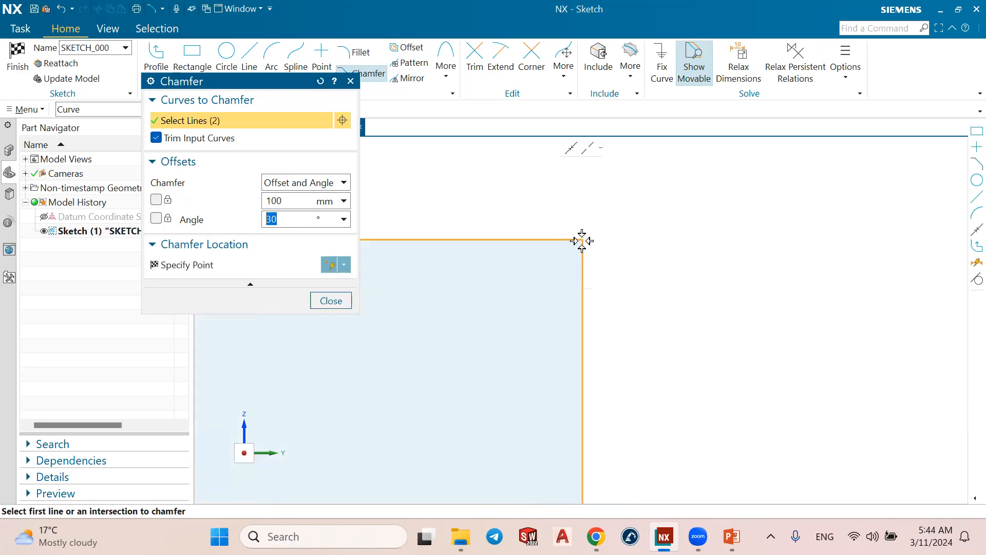
left_click(581, 241)
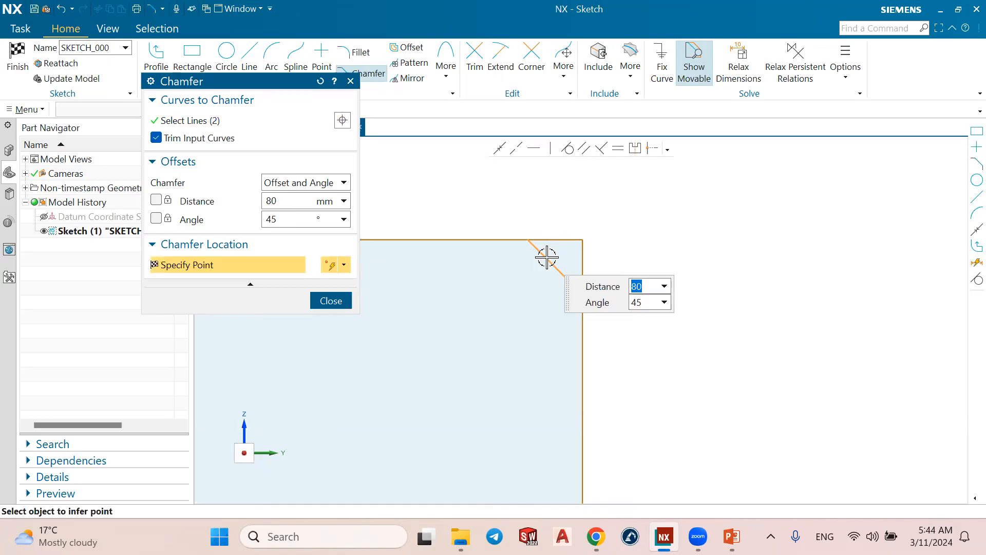
type("100")
key("Tab")
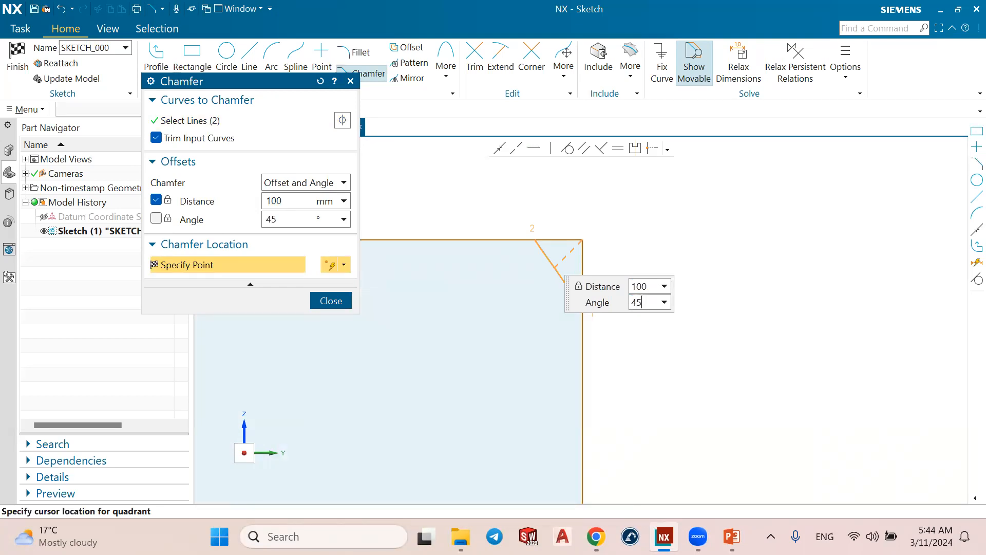
left_click(547, 254)
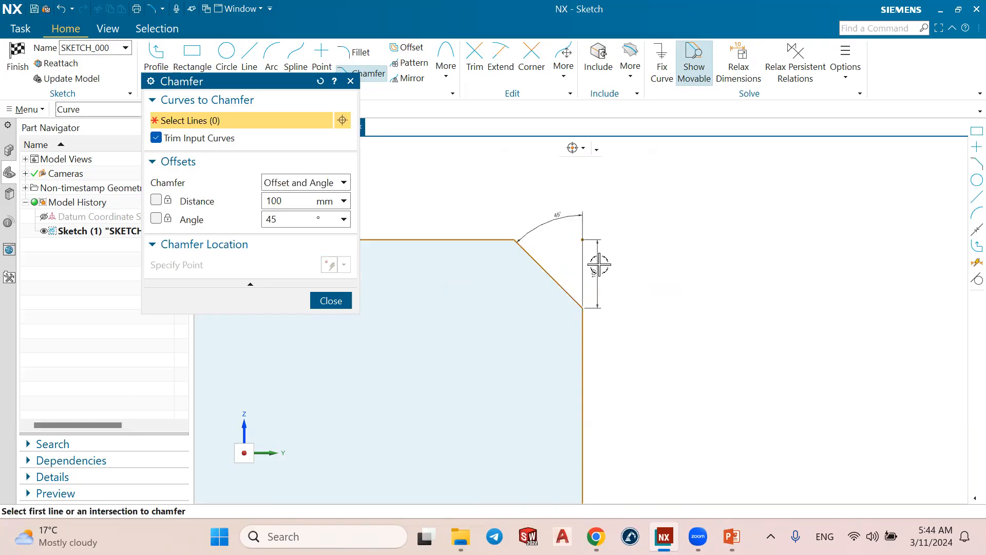
scroll(597, 264, "up", 2)
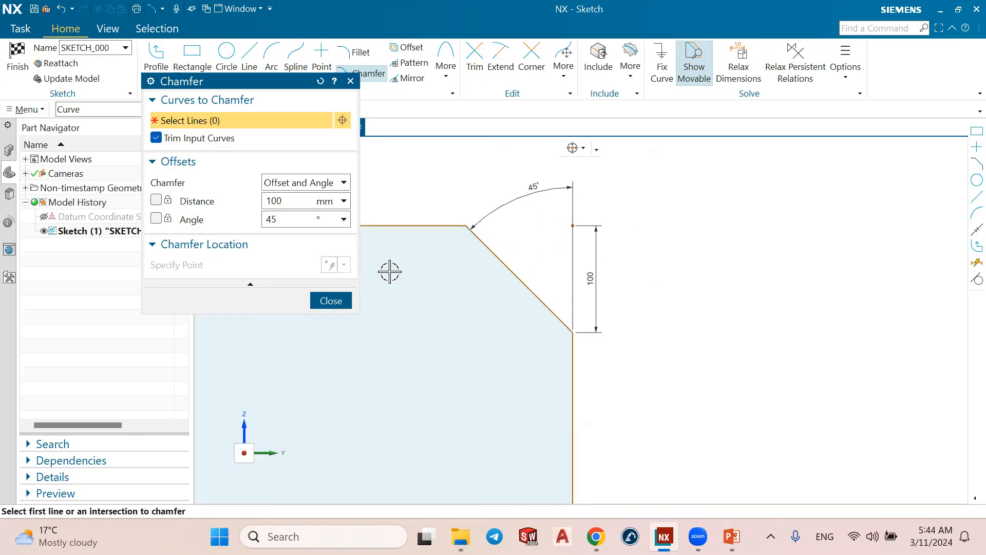
left_click(345, 300)
Set the upper-right chamfer's angle to 30° and its vertical distance to 80 mm.
double_click(534, 187)
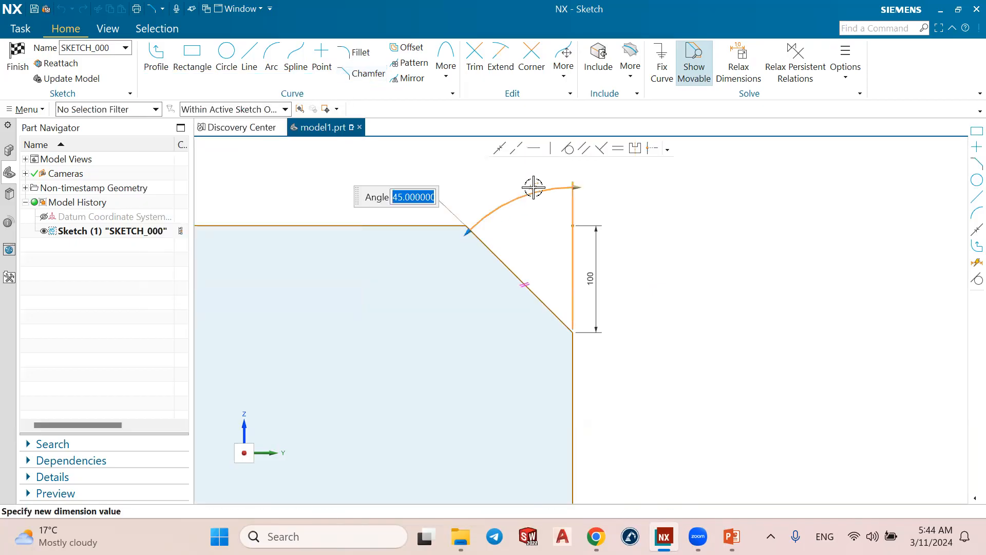
type("3")
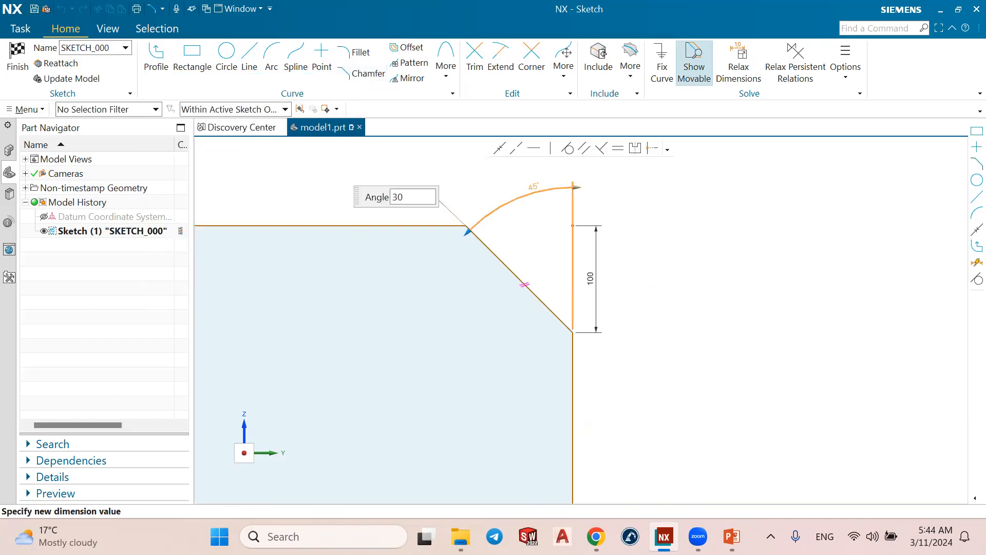
type("0")
key("Return")
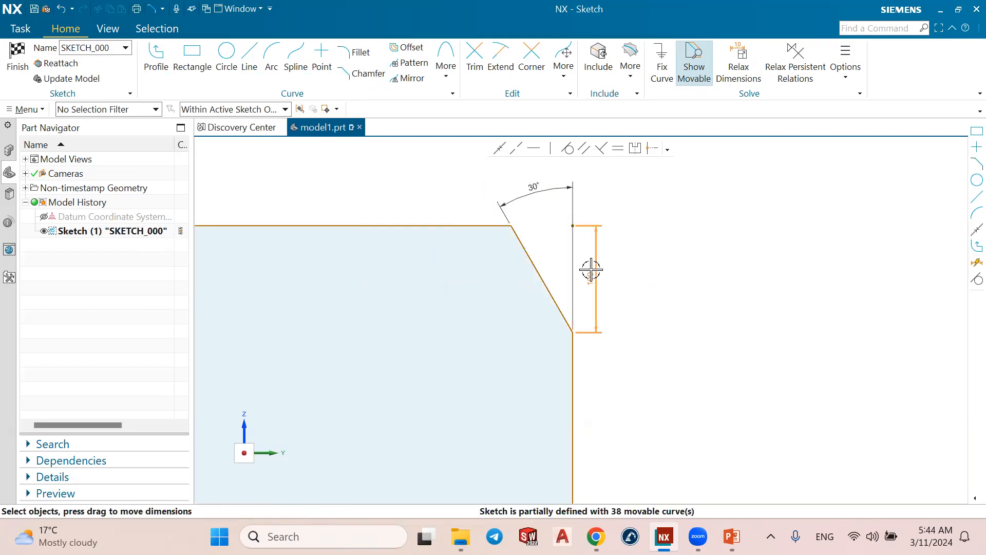
double_click(590, 269)
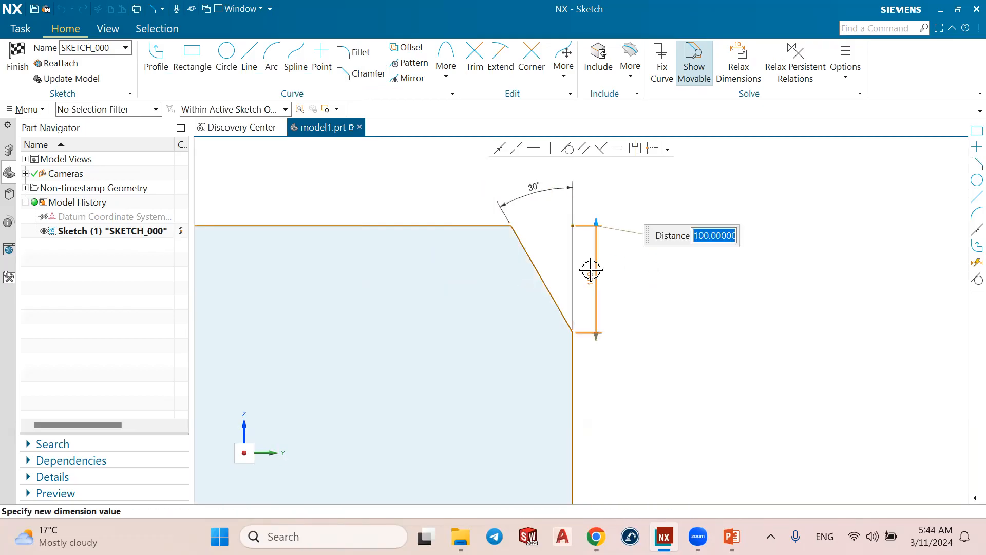
type("3")
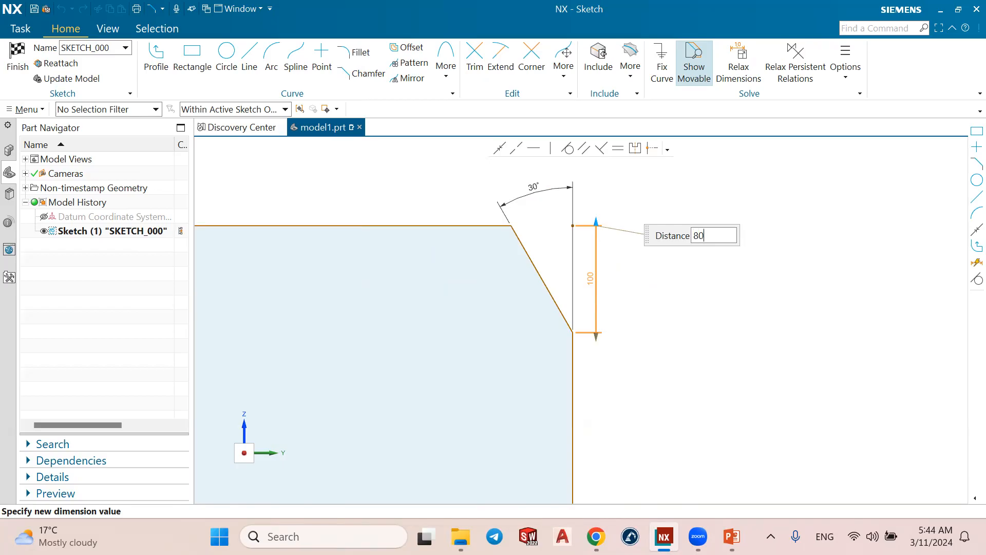
left_click(650, 328)
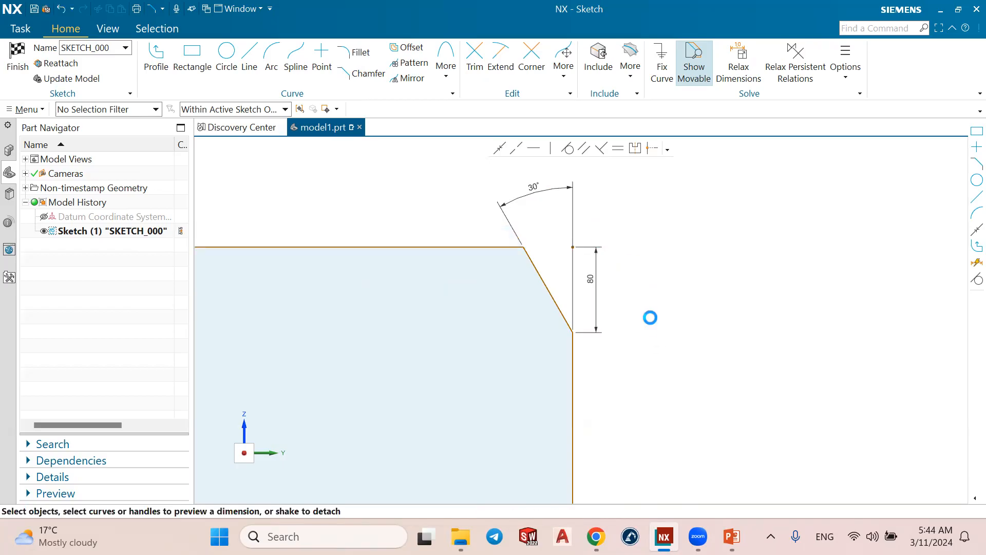
scroll(643, 282, "down", 5)
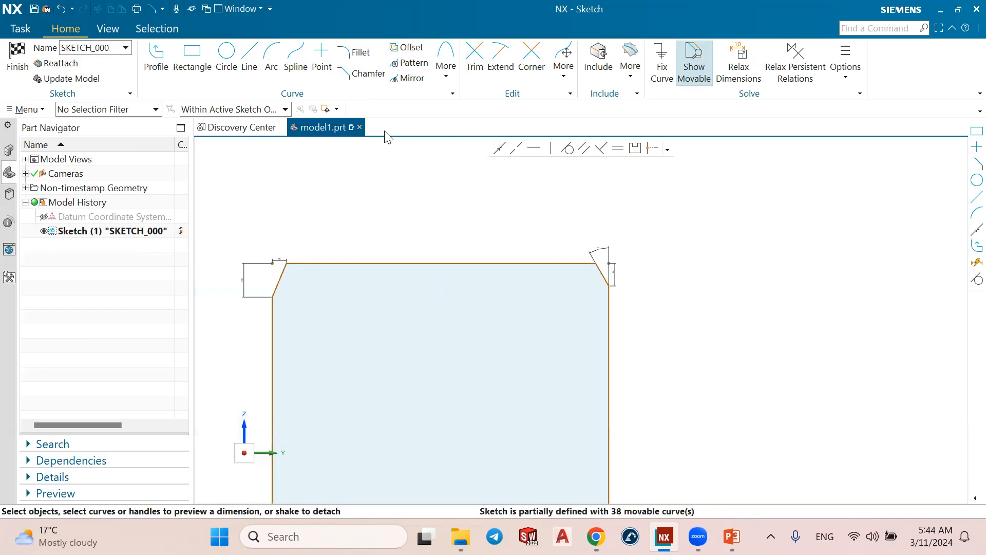
Chamfer the rectangle's lower-right corner by Offset and Angle, with the distance locked at 100 mm and the angle at 45°.
left_click(359, 73)
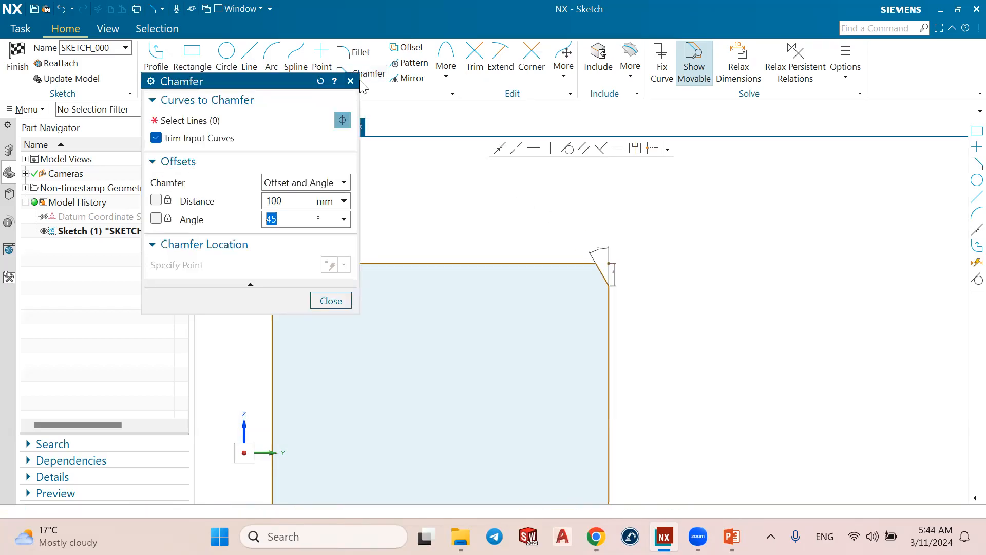
left_click(156, 199)
left_click(156, 219)
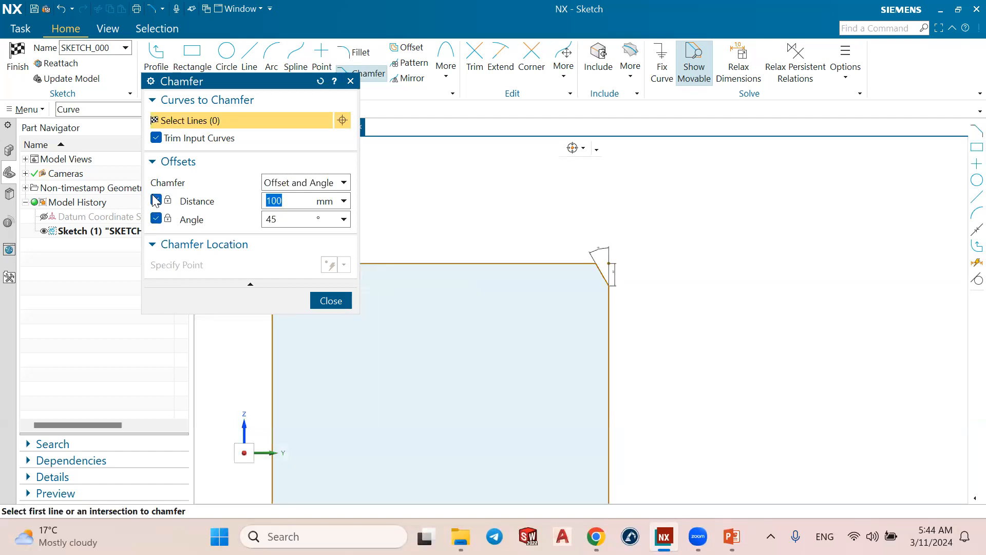
scroll(524, 201, "up", 3)
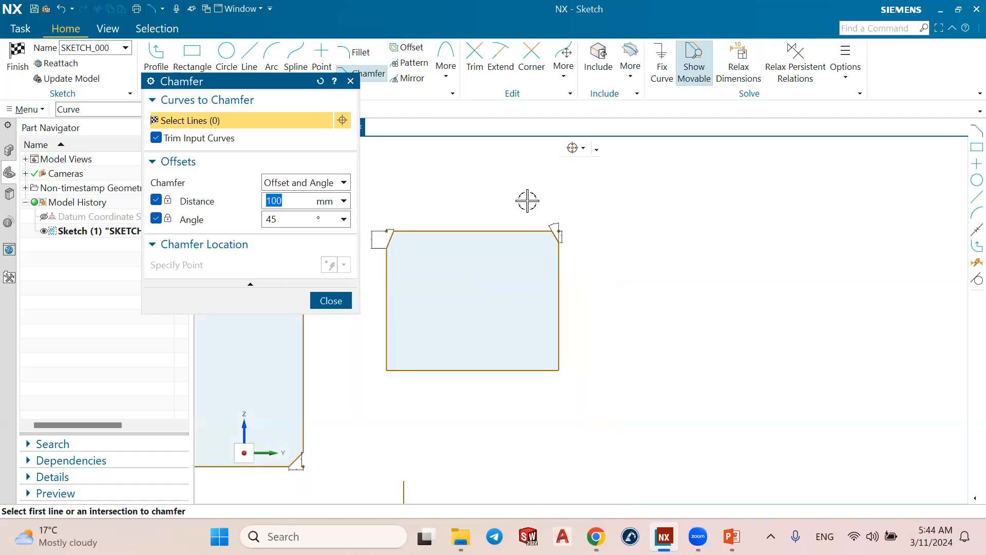
scroll(546, 289, "down", 4)
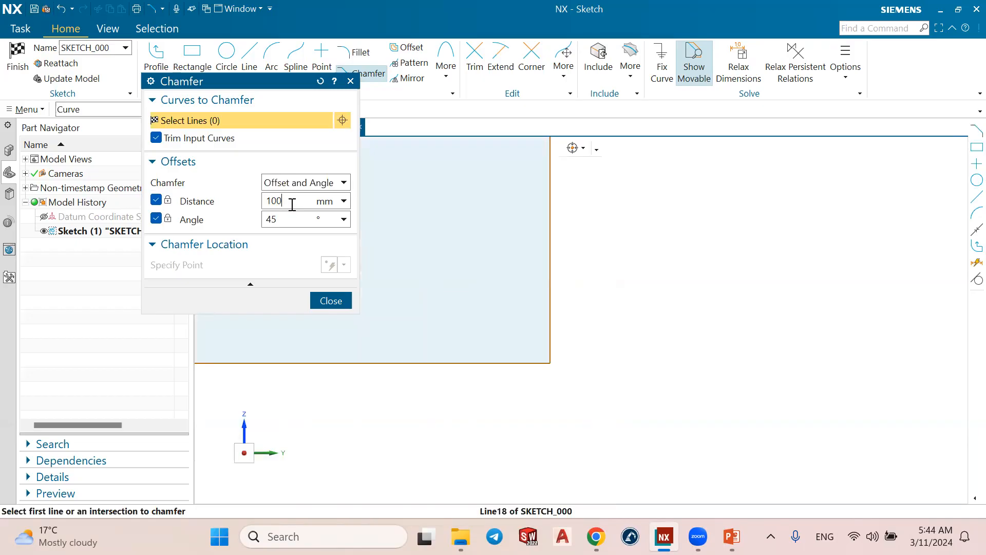
key("Tab")
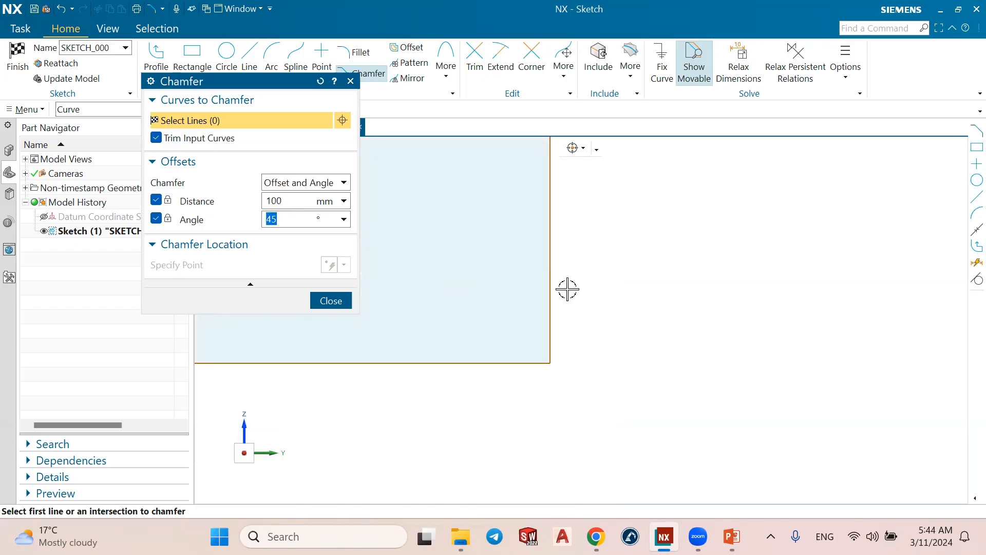
left_click(550, 362)
left_click(524, 335)
scroll(546, 342, "up", 2)
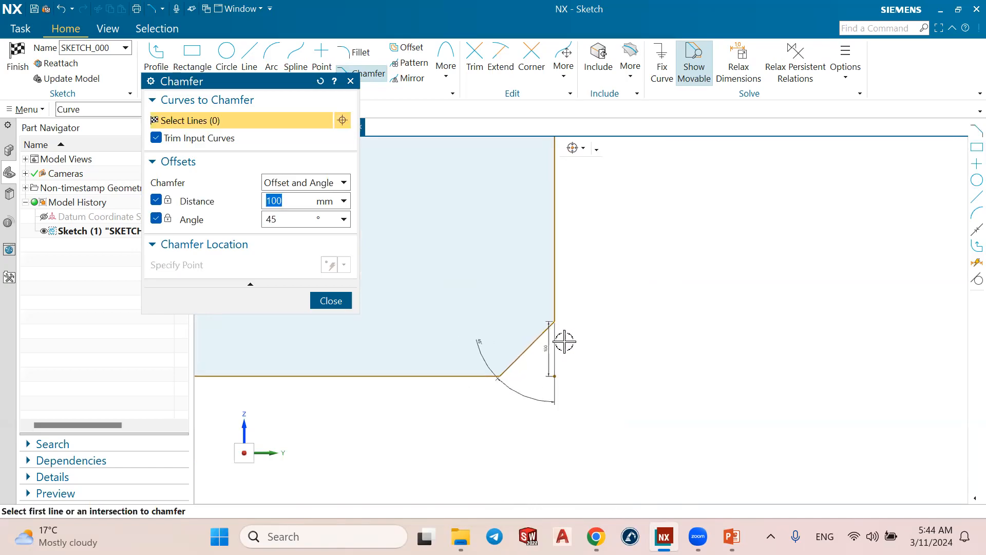
scroll(564, 308, "down", 3)
scroll(570, 316, "up", 2)
scroll(563, 319, "down", 3)
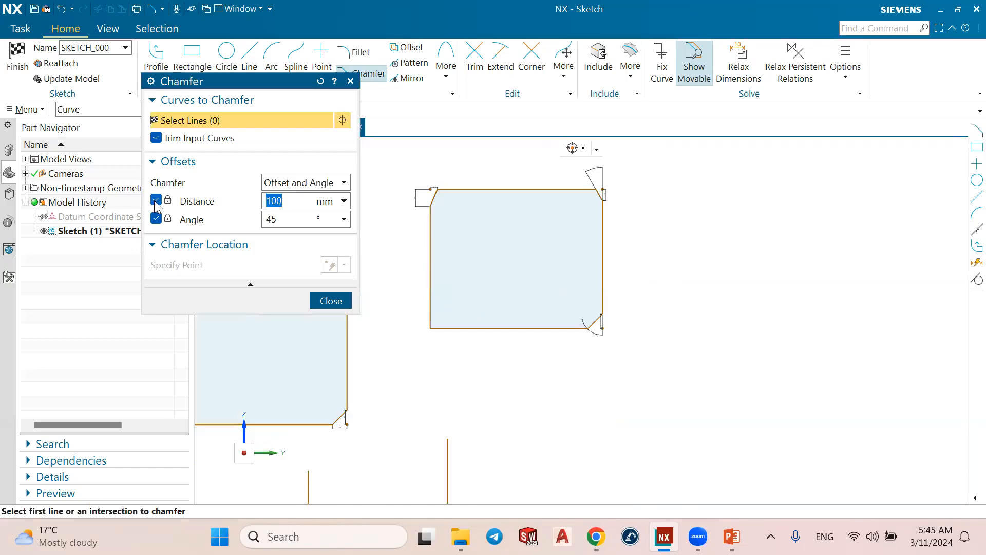
Unlock the chamfer's distance and angle, and chamfer the rectangle's lower-left corner with 300 mm along the bottom edge at 45°.
scroll(478, 260, "up", 2)
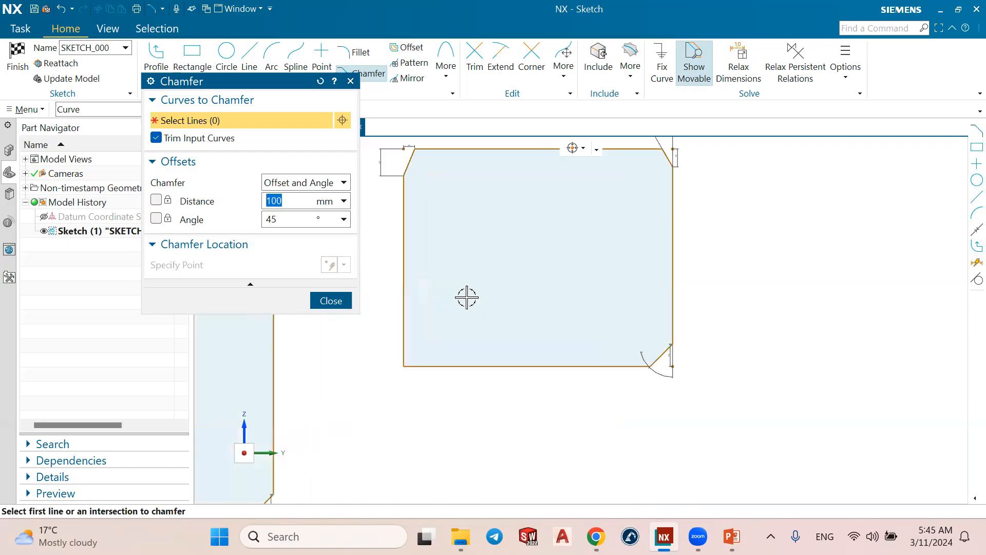
left_click(404, 366)
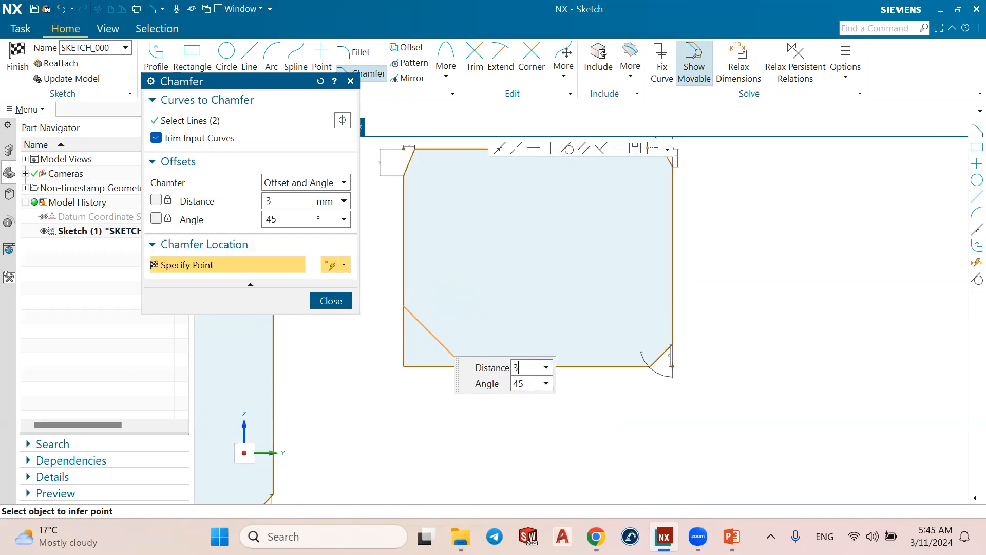
key("Tab")
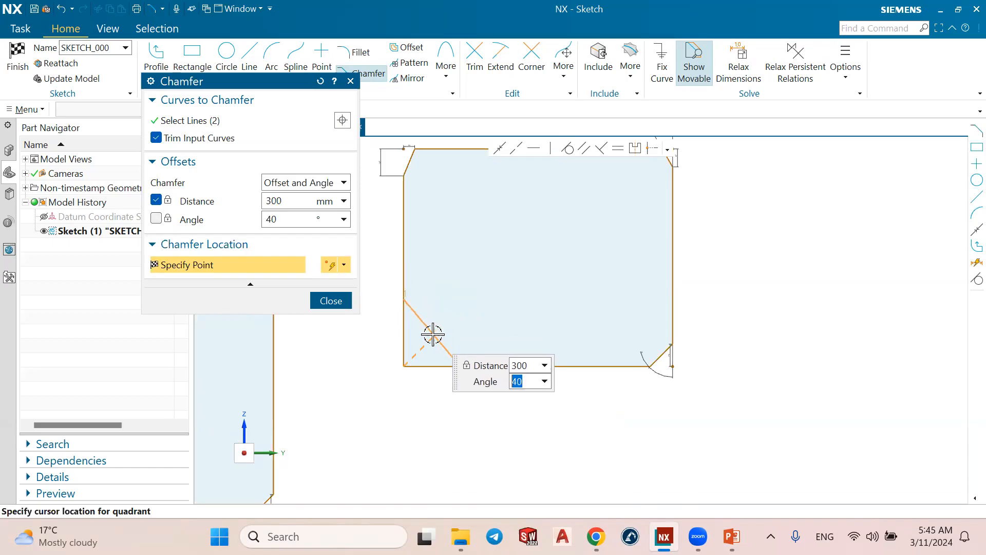
key("Return")
scroll(447, 354, "up", 3)
scroll(455, 345, "down", 2)
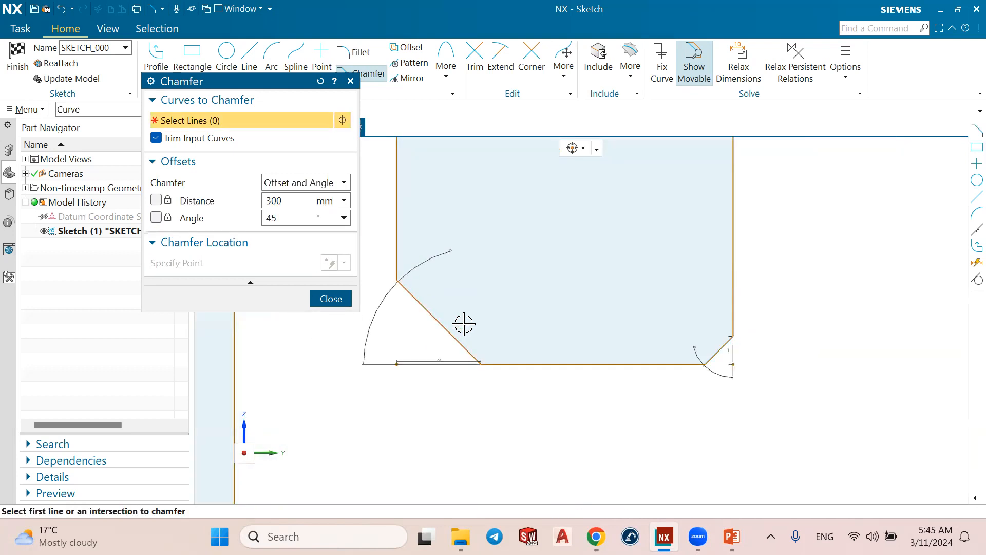
scroll(463, 324, "down", 2)
left_click(334, 298)
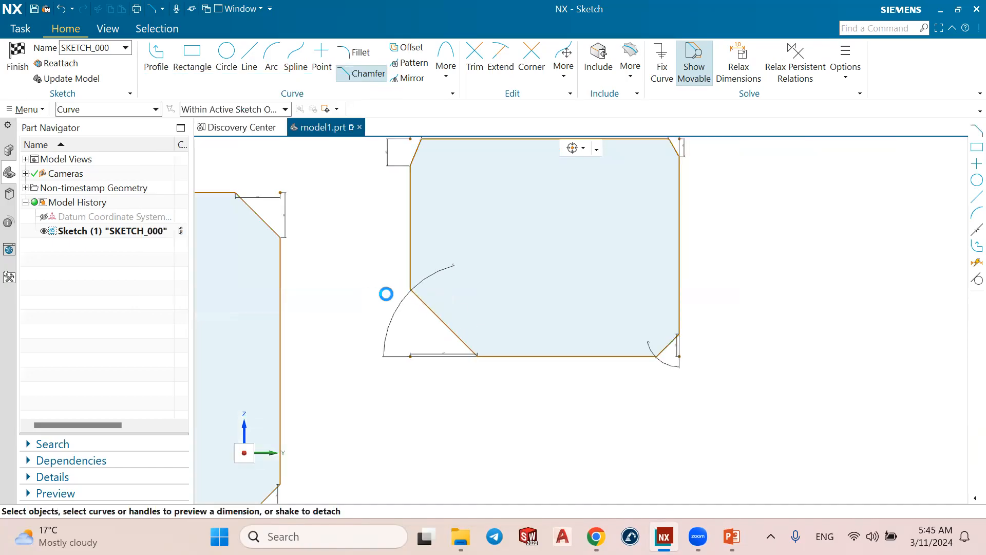
Draw a vertical line beside the chamfered rectangle and a separate horizontal line below it, leaving a gap between their ends.
scroll(411, 277, "down", 3)
left_click(249, 57)
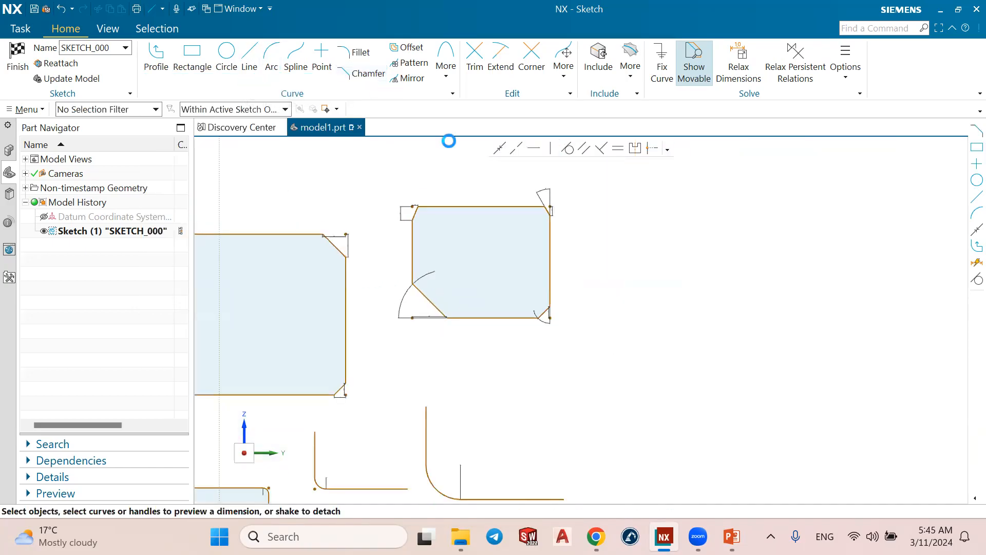
scroll(642, 180, "up", 1)
left_click(636, 170)
left_click(636, 306)
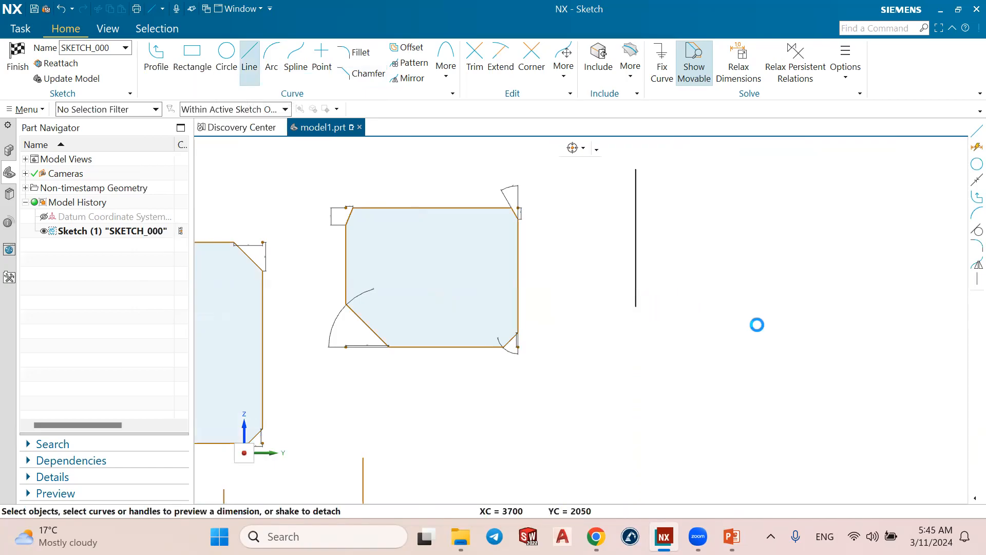
left_click(674, 353)
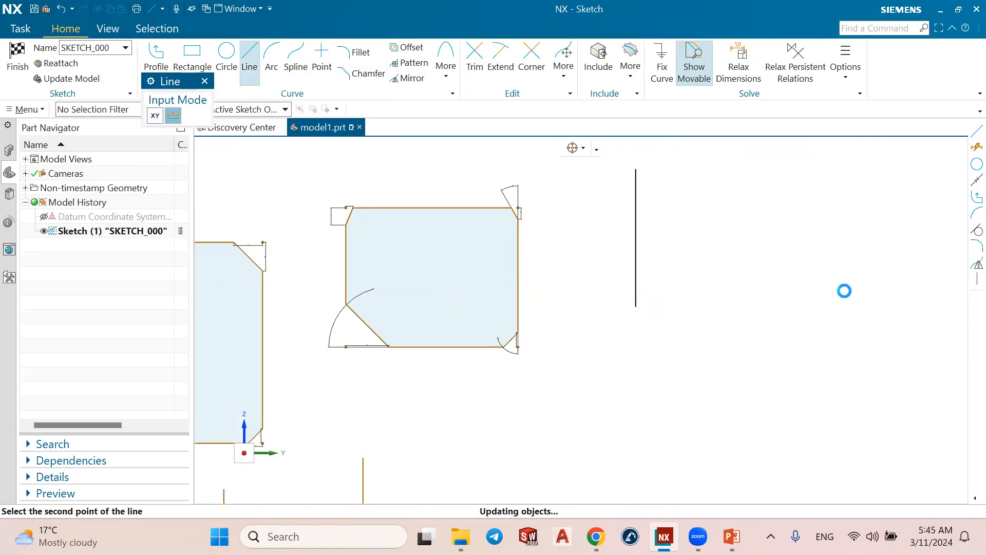
left_click(204, 81)
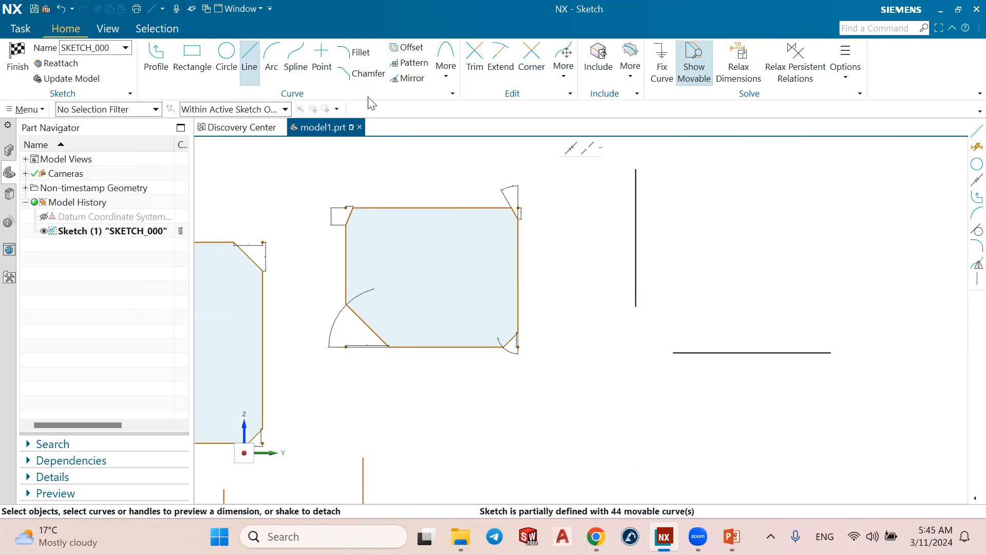
Join the separated vertical and horizontal lines with a symmetric chamfer, its distance locked at 300 mm.
scroll(634, 283, "up", 1)
left_click(634, 280)
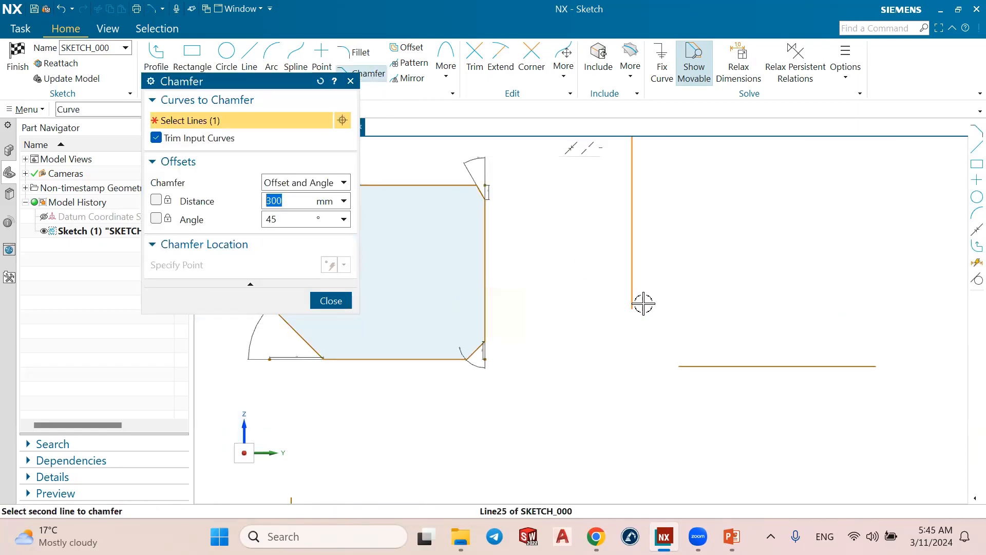
left_click(698, 366)
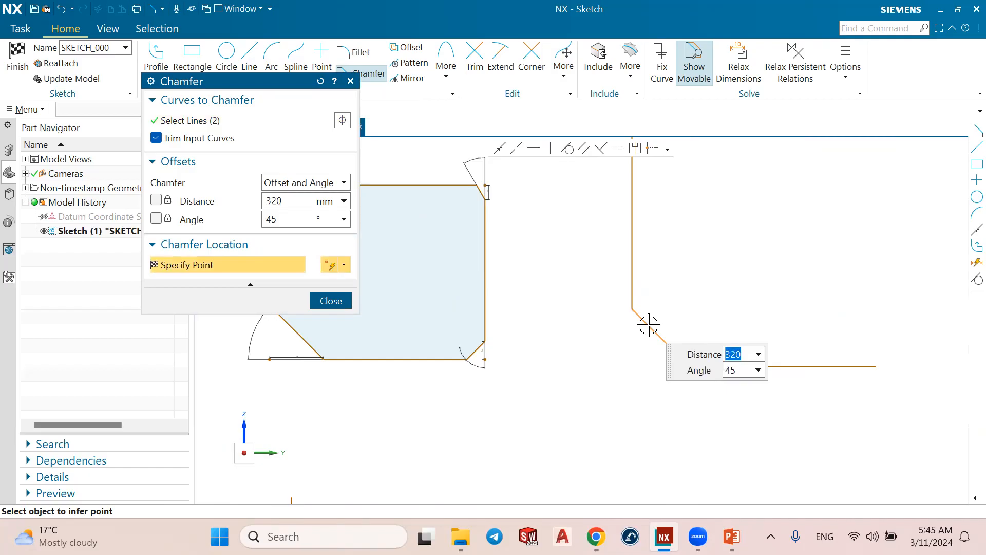
left_click(275, 194)
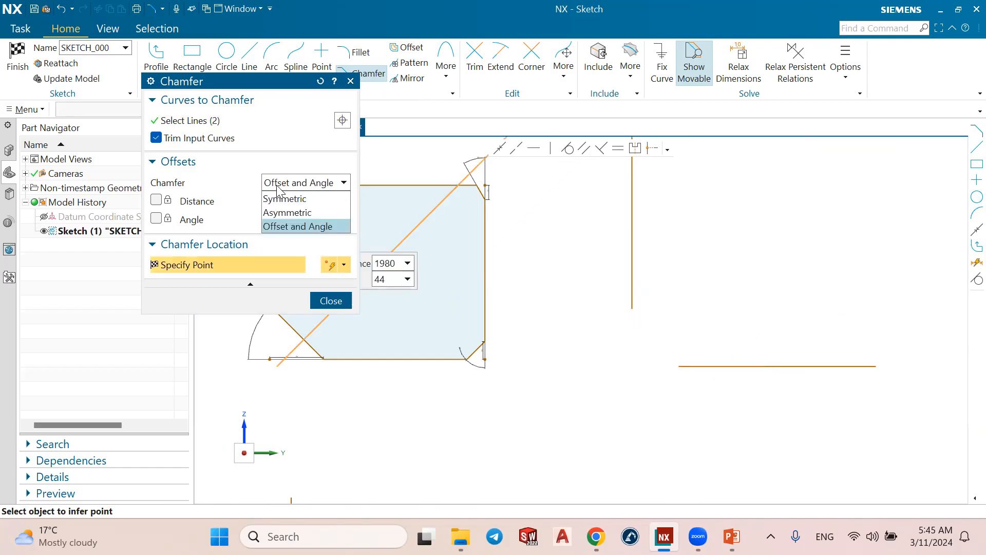
left_click(278, 196)
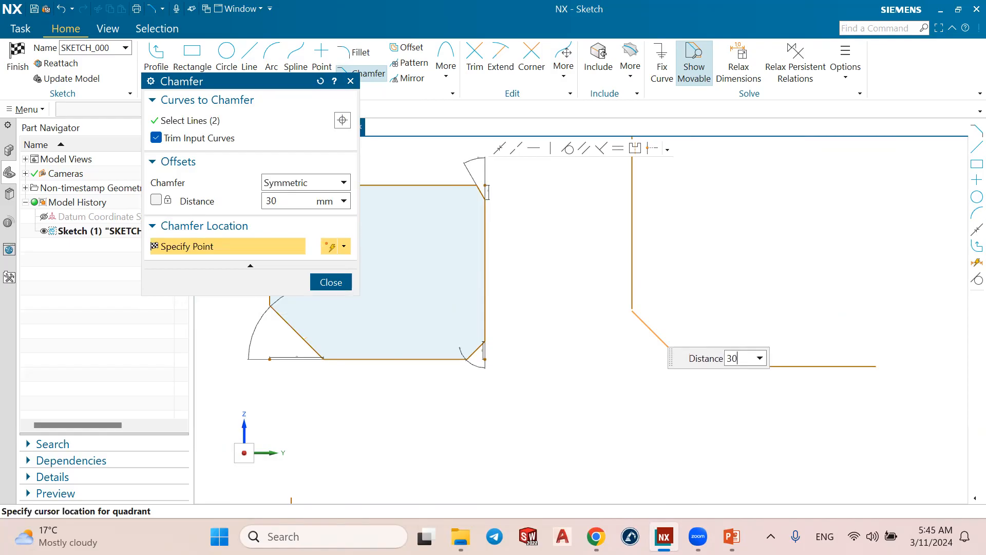
key("Return")
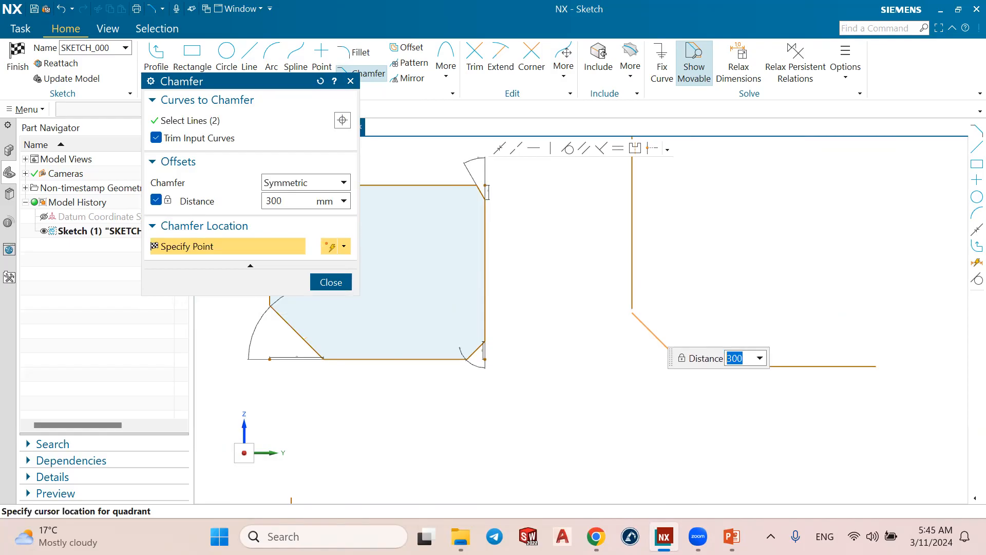
left_click(697, 293)
scroll(691, 299, "up", 2)
scroll(691, 299, "down", 5)
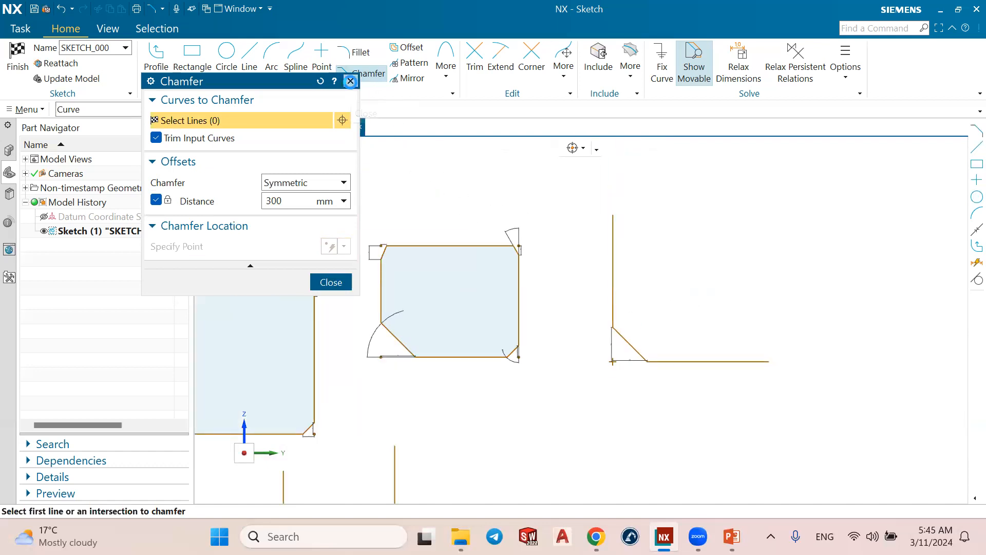
left_click(350, 81)
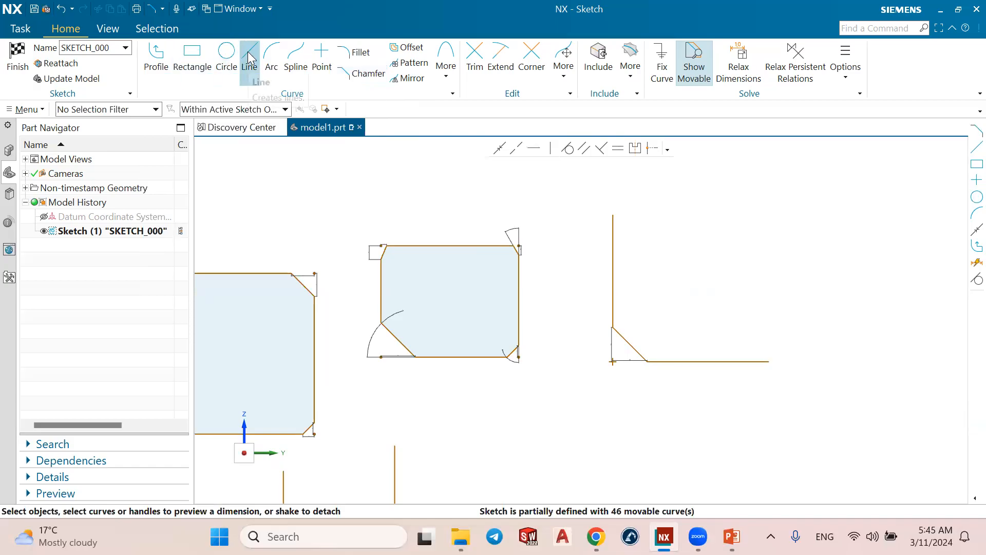
Sketch an L-shaped profile of a vertical and a horizontal line above and beyond the chamfered line pair.
left_click(156, 57)
left_click(711, 181)
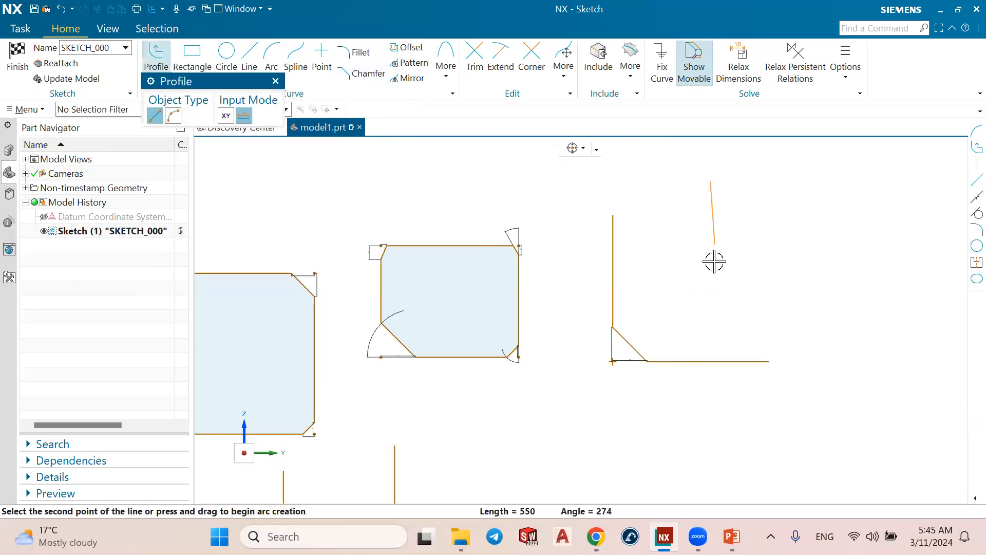
left_click(710, 278)
left_click(819, 279)
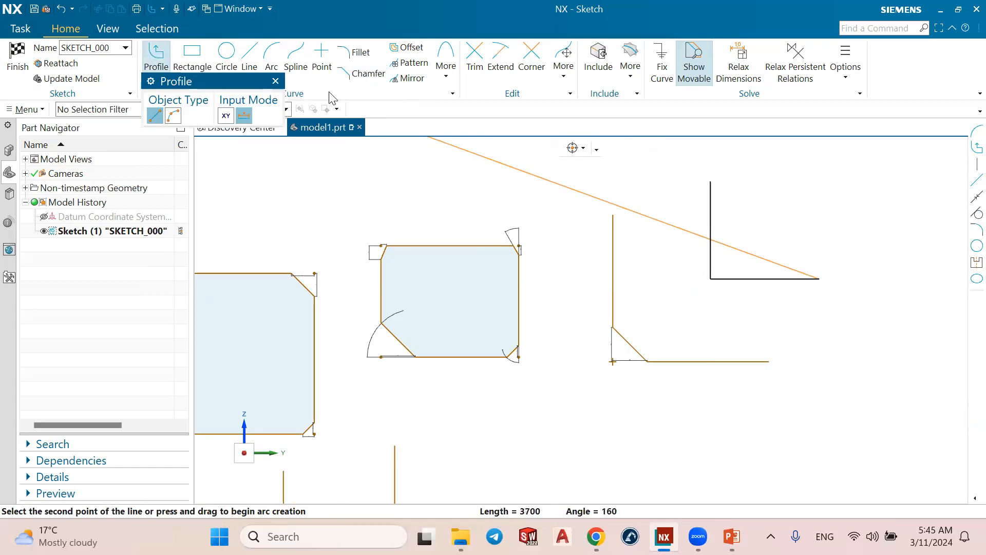
key("Escape")
Chamfer the corner of the new L-shaped profile symmetrically with a distance of 290 mm.
left_click(352, 71)
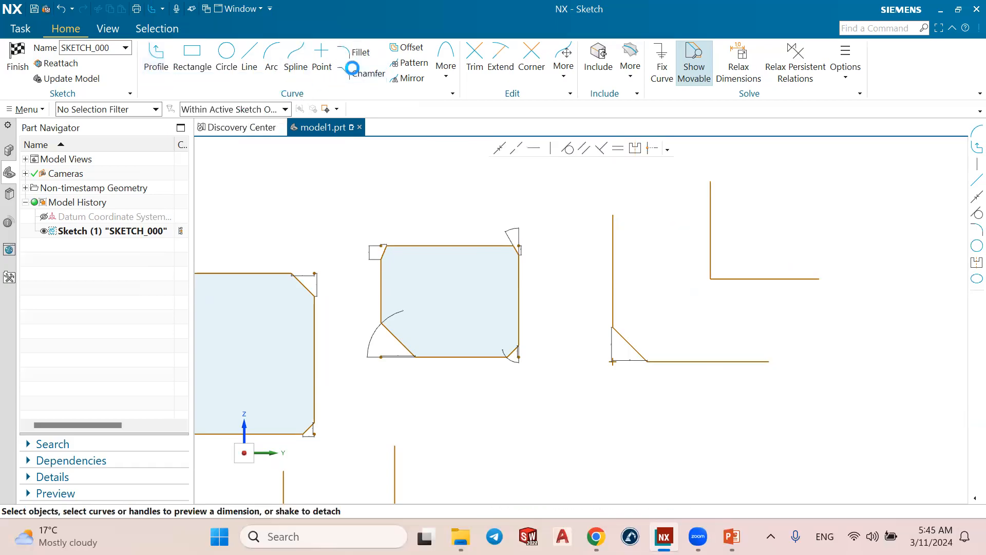
scroll(717, 247, "up", 2)
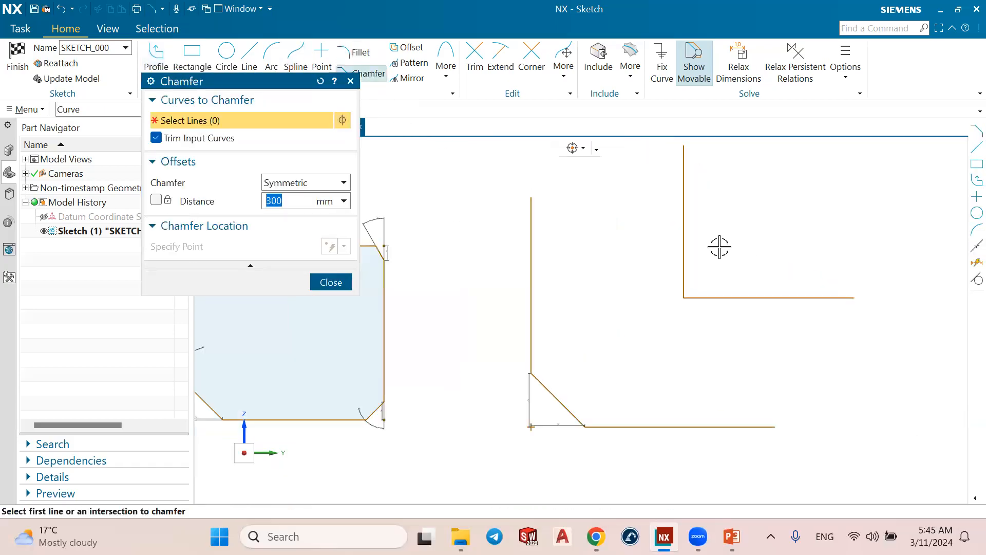
left_click(684, 248)
left_click(710, 297)
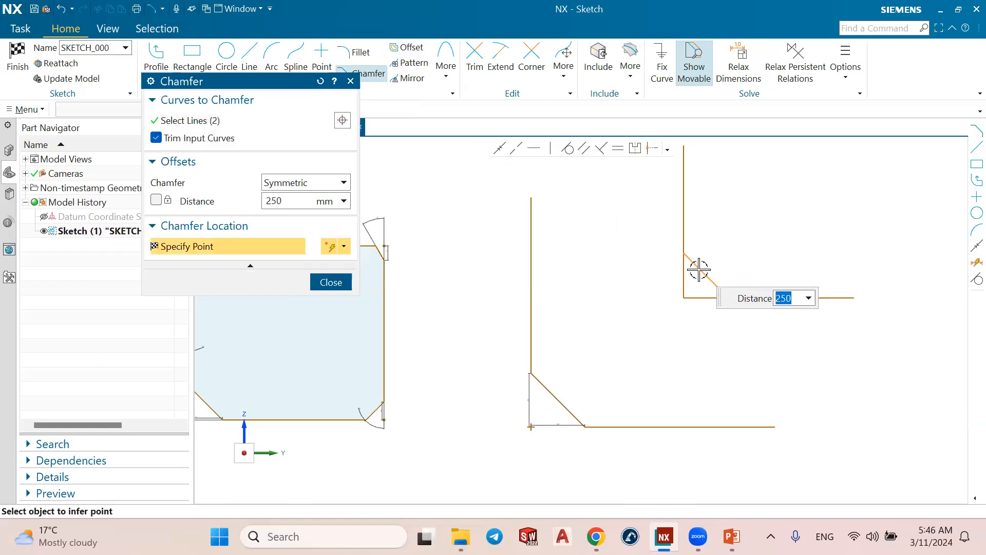
left_click(703, 264)
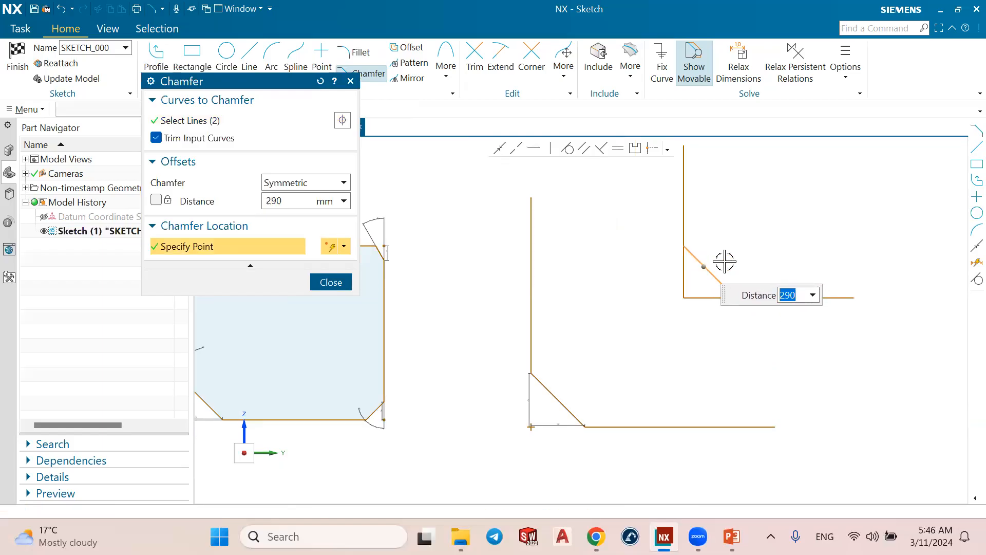
left_click(332, 282)
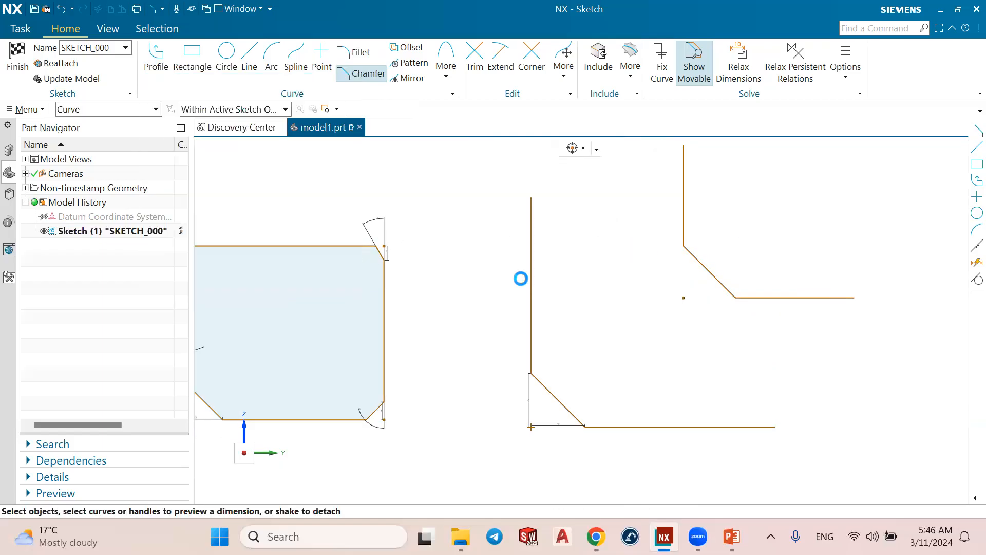
Dimension the horizontal distance between the endpoints of the L profile's chamfer and set it to 300 mm.
scroll(759, 249, "down", 1)
scroll(714, 247, "up", 2)
scroll(700, 262, "down", 2)
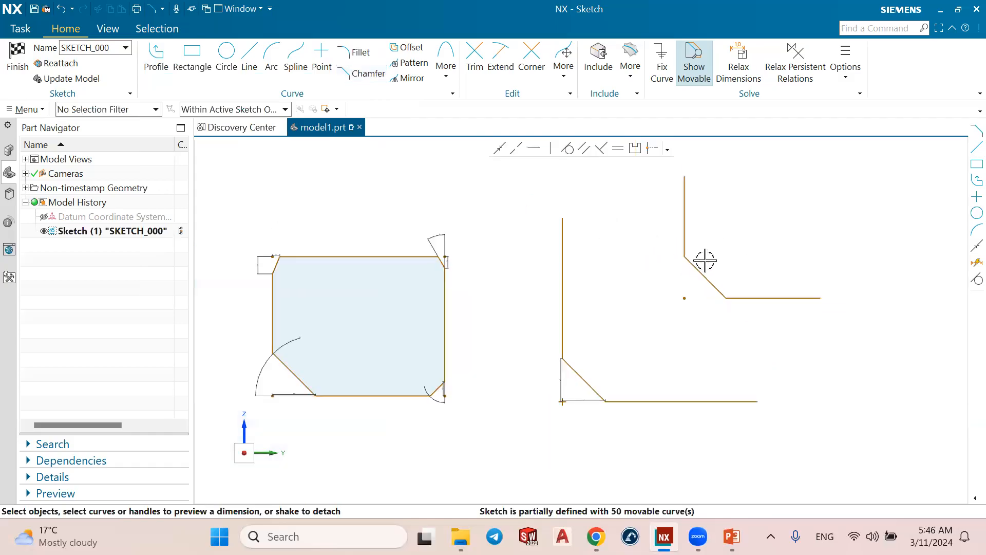
scroll(822, 232, "up", 1)
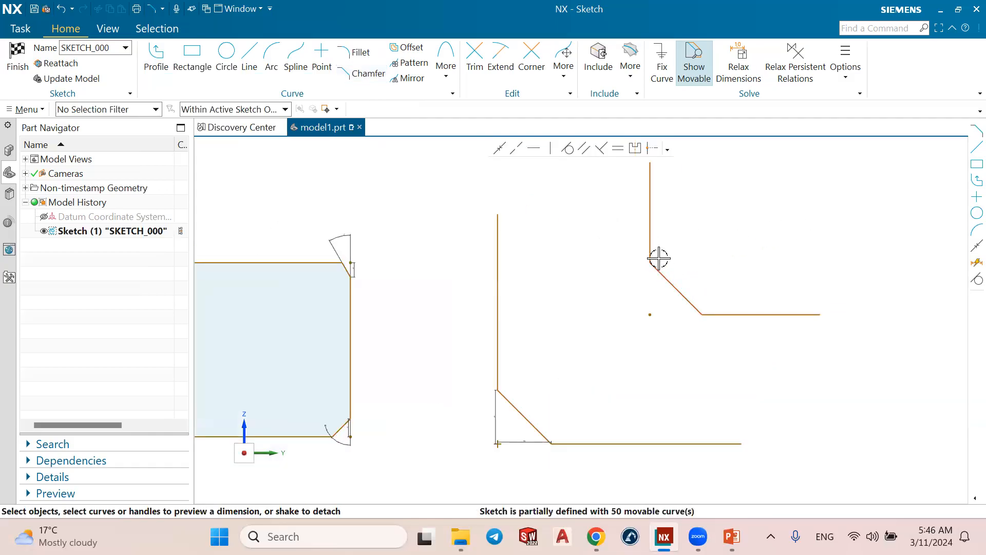
scroll(660, 260, "down", 1)
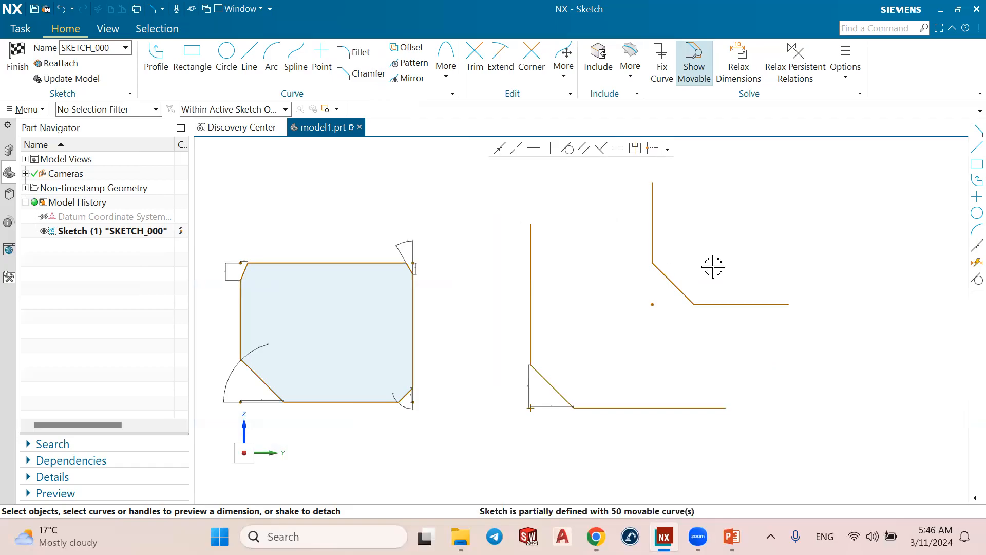
left_click(653, 262)
left_click(692, 305)
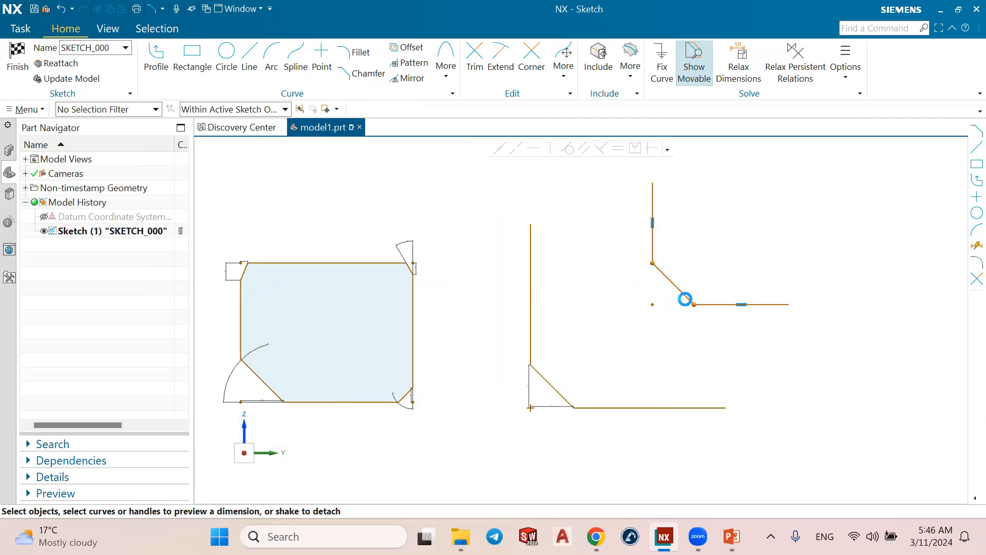
scroll(693, 305, "up", 3)
scroll(616, 257, "up", 4)
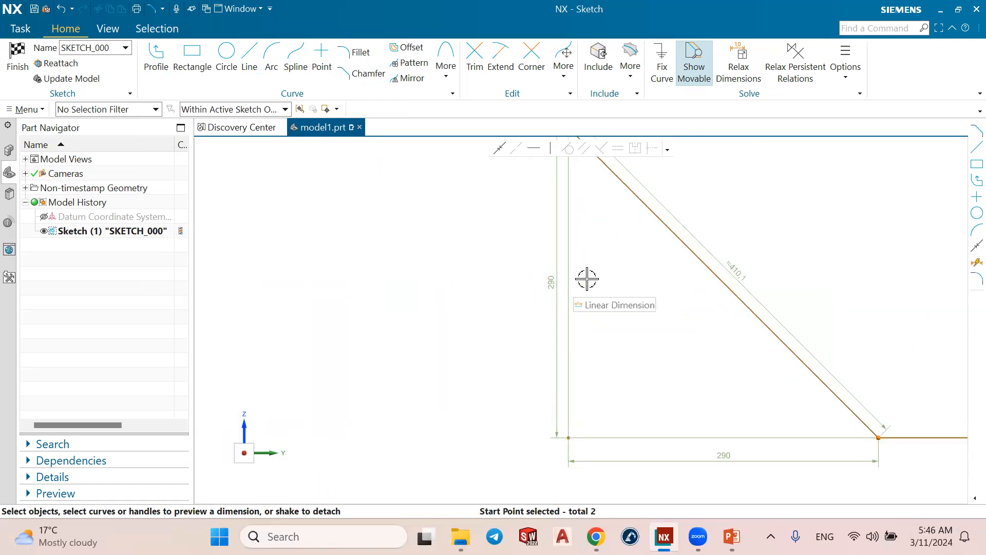
scroll(587, 279, "down", 2)
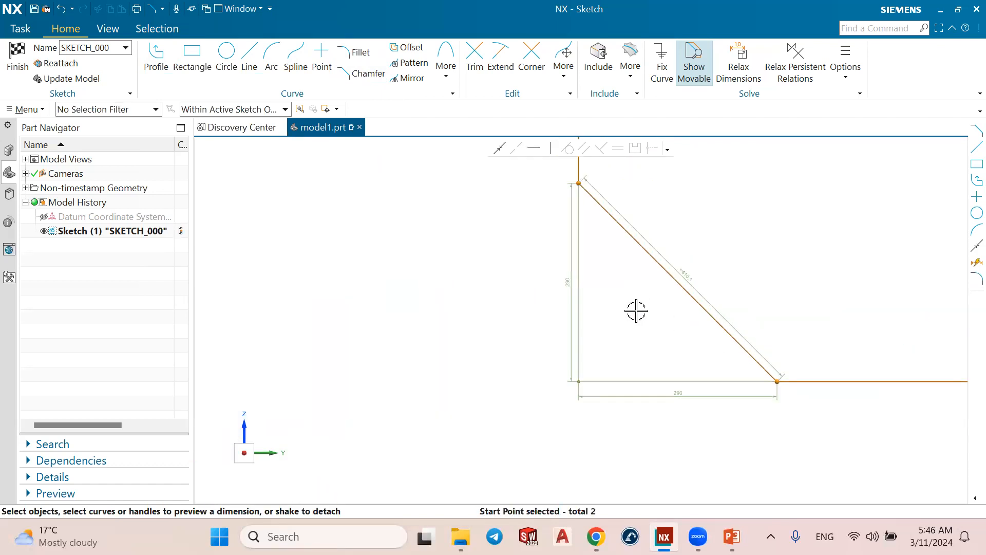
left_click(681, 391)
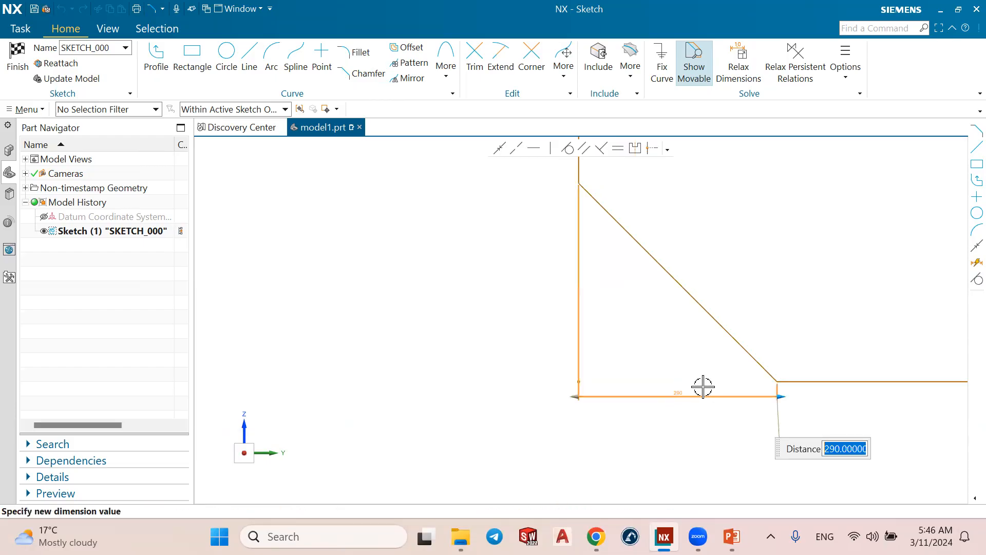
type("3")
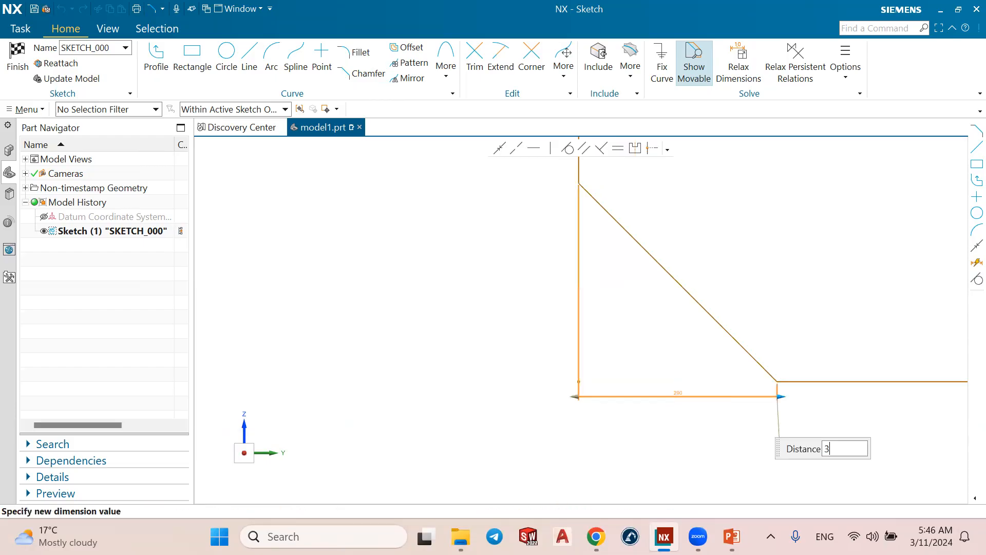
type("00")
key("Return")
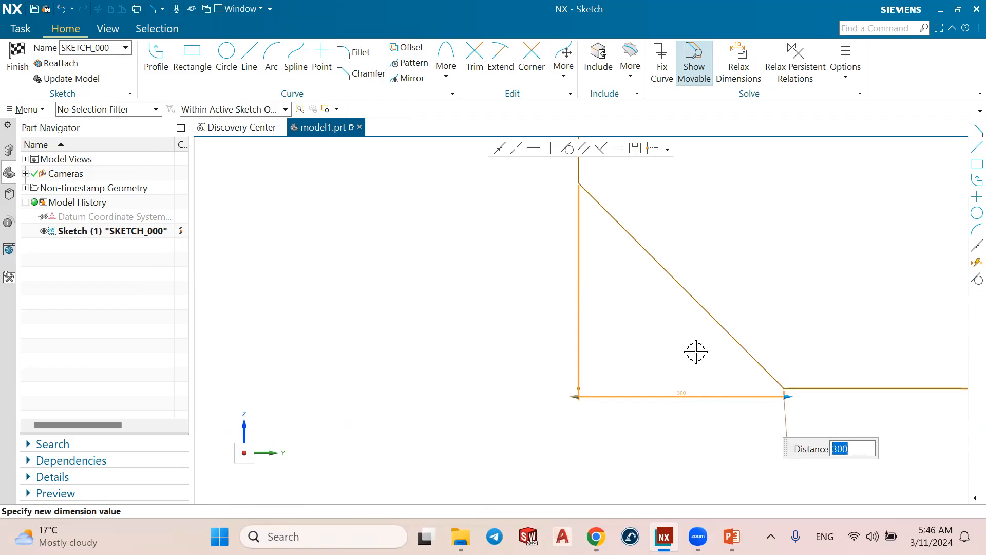
key("Escape")
Add a vertical Rapid Dimension between the endpoints of the same chamfer, placed outside the L profile.
scroll(519, 318, "down", 2)
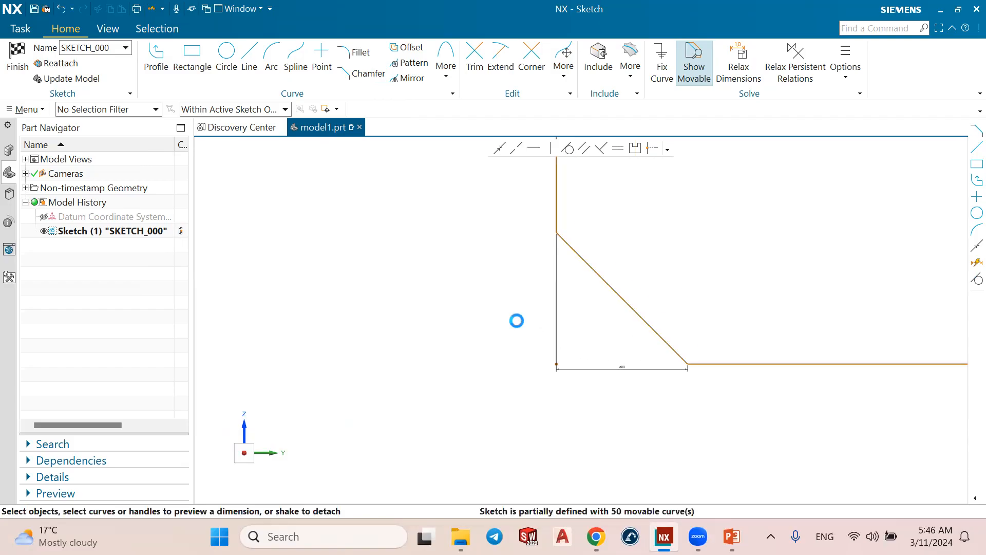
key("d")
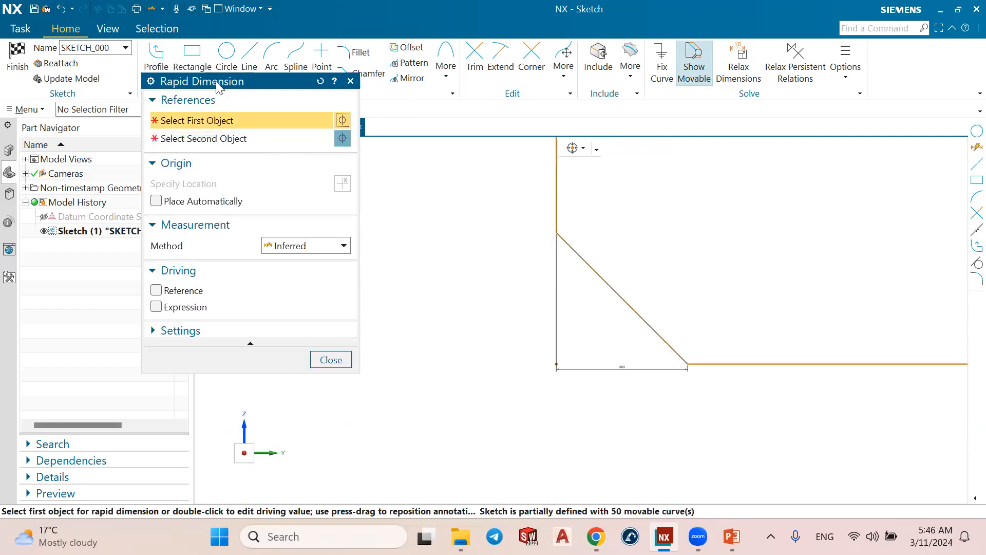
left_click(557, 234)
left_click(688, 364)
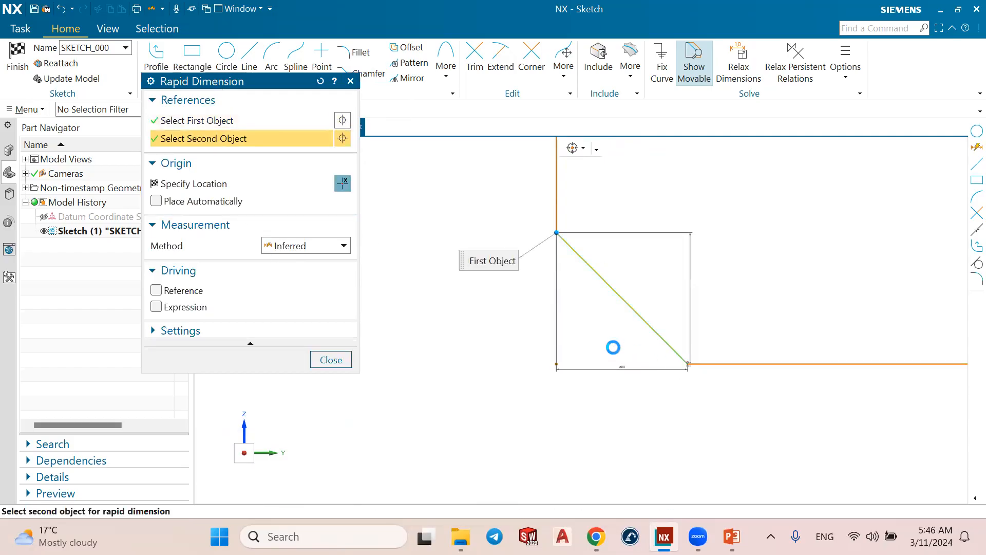
left_click(436, 323)
key("Escape")
Set the chamfer's vertical dimension to 400 mm.
scroll(476, 335, "up", 5)
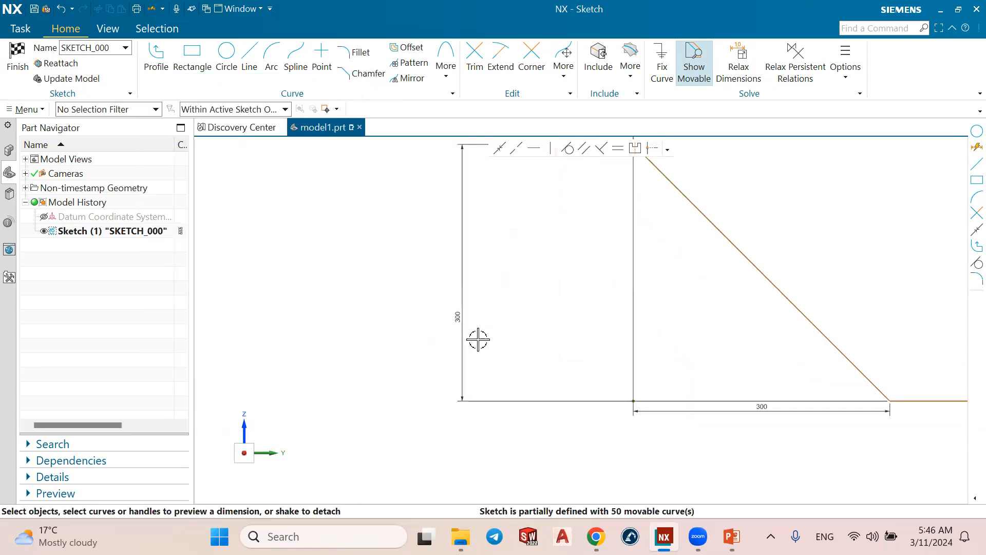
double_click(451, 303)
type("4")
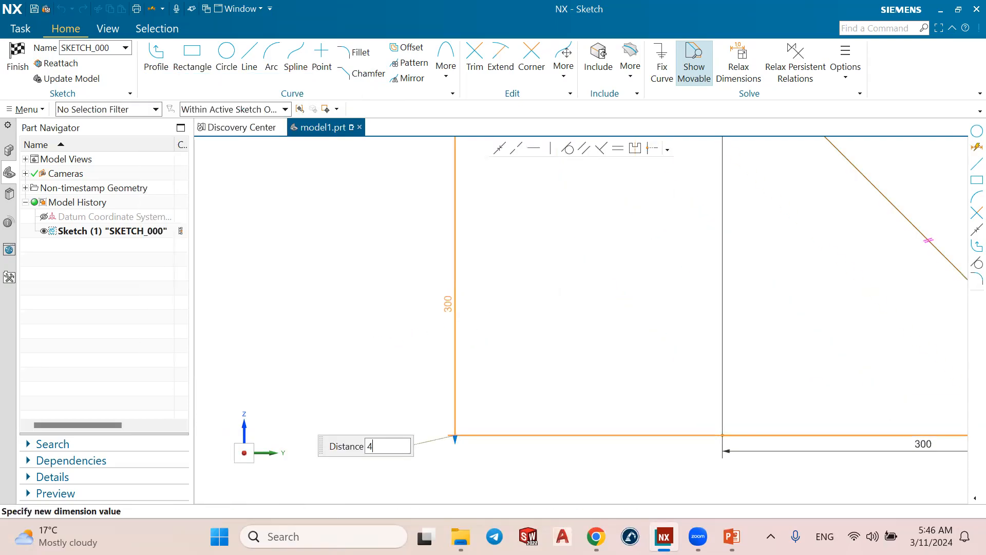
type("00")
key("Return")
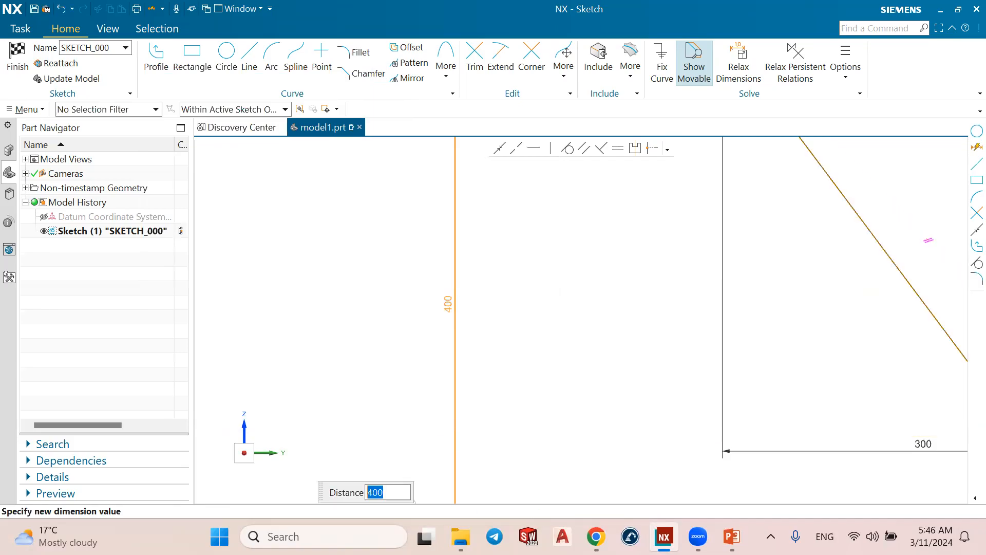
scroll(546, 299, "down", 1)
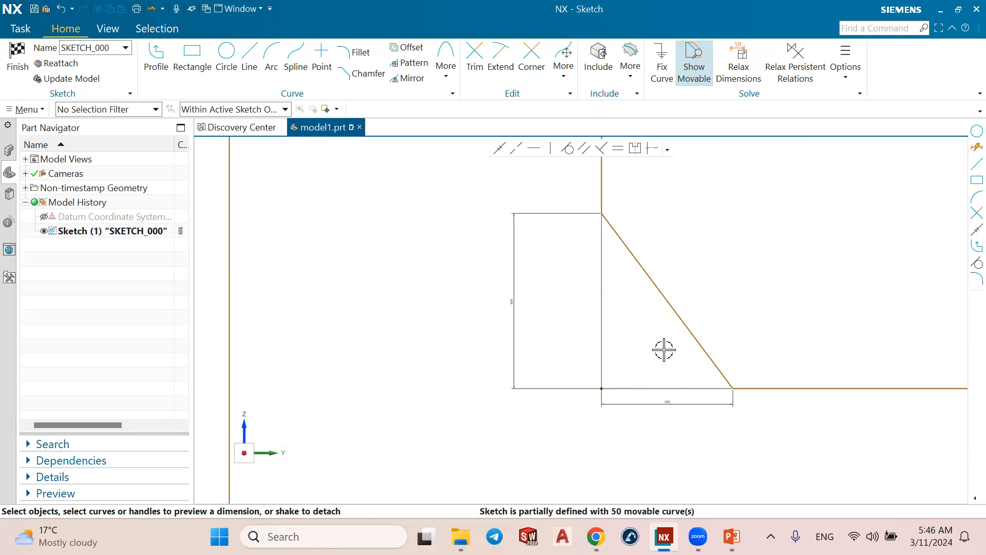
scroll(662, 348, "down", 3)
scroll(663, 255, "down", 7)
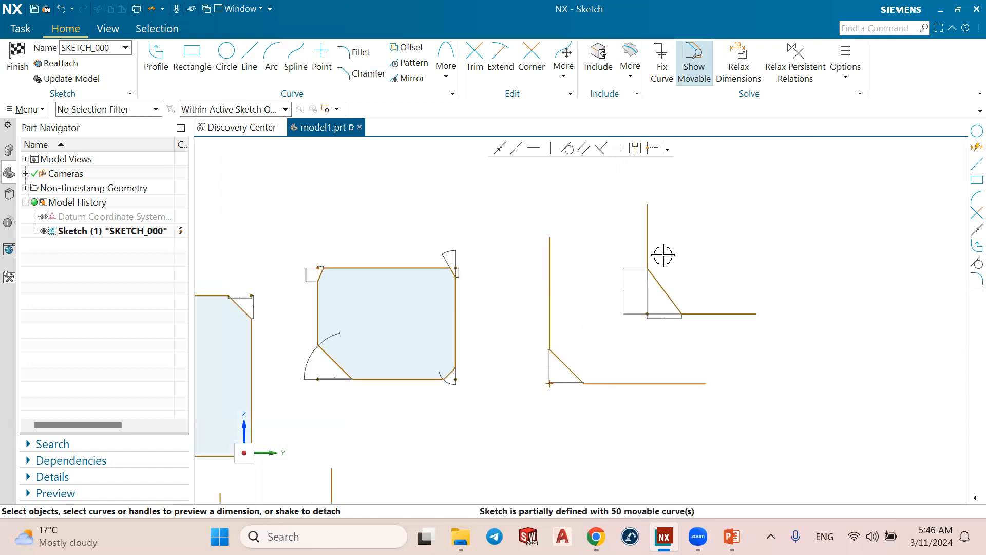
Draw a new rectangle with two corner points in the empty area above and left of the large chamfered rectangle.
scroll(430, 345, "up", 2)
scroll(519, 399, "up", 1)
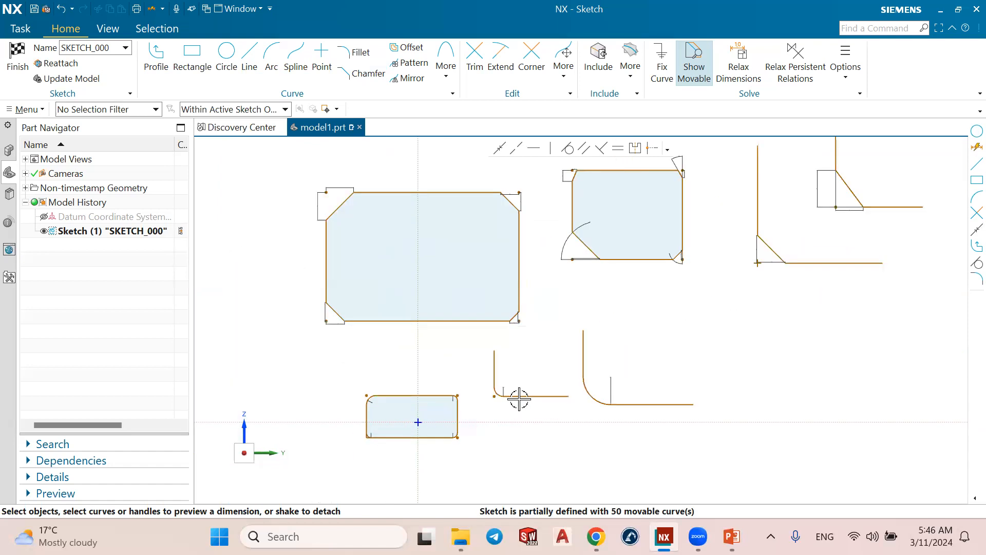
scroll(514, 375, "down", 2)
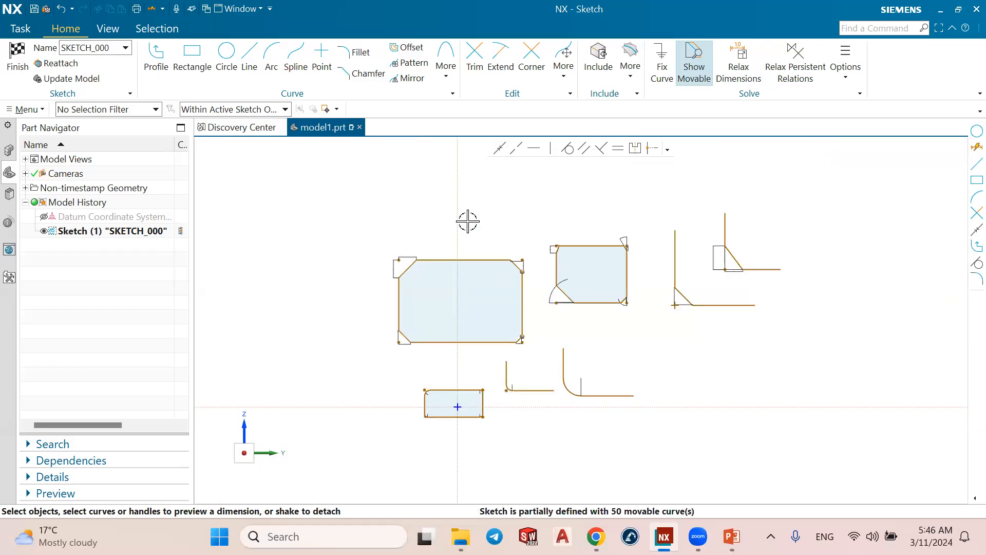
scroll(457, 205, "up", 1)
scroll(457, 205, "up", 1)
scroll(345, 253, "down", 2)
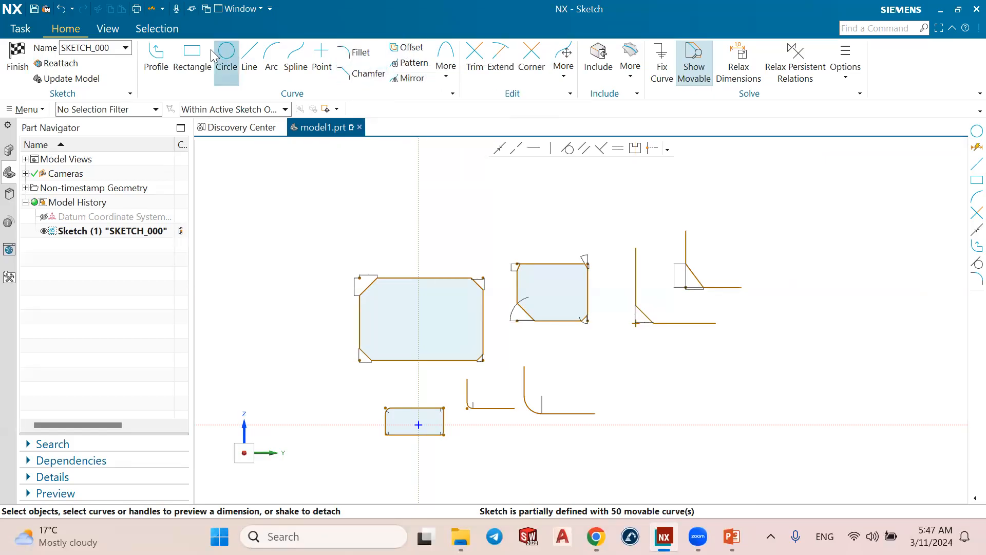
left_click(192, 57)
left_click(242, 173)
left_click(336, 234)
left_click(306, 81)
Fillet the two upper corners of the new rectangle with a radius of 200 mm.
scroll(227, 169, "up", 5)
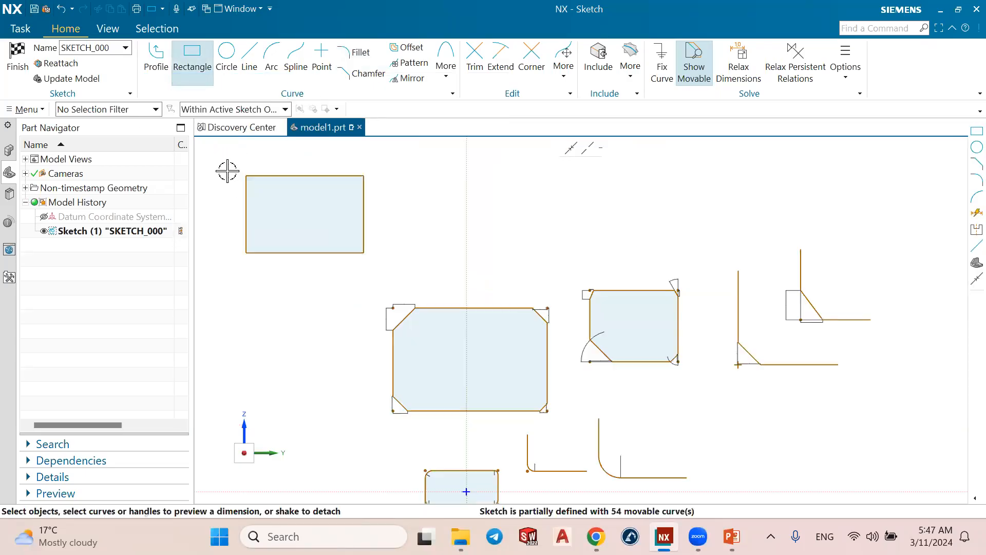
left_click(358, 51)
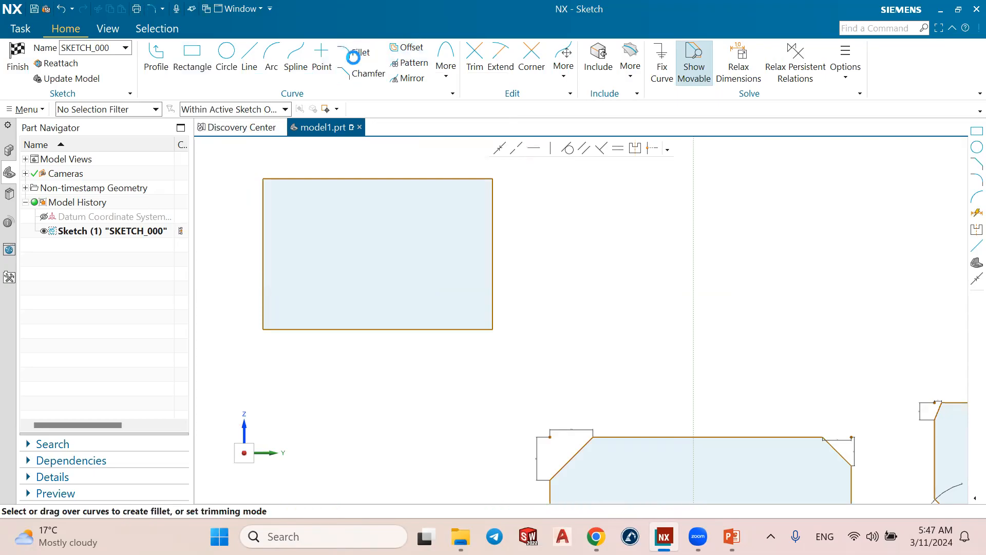
left_click(270, 185)
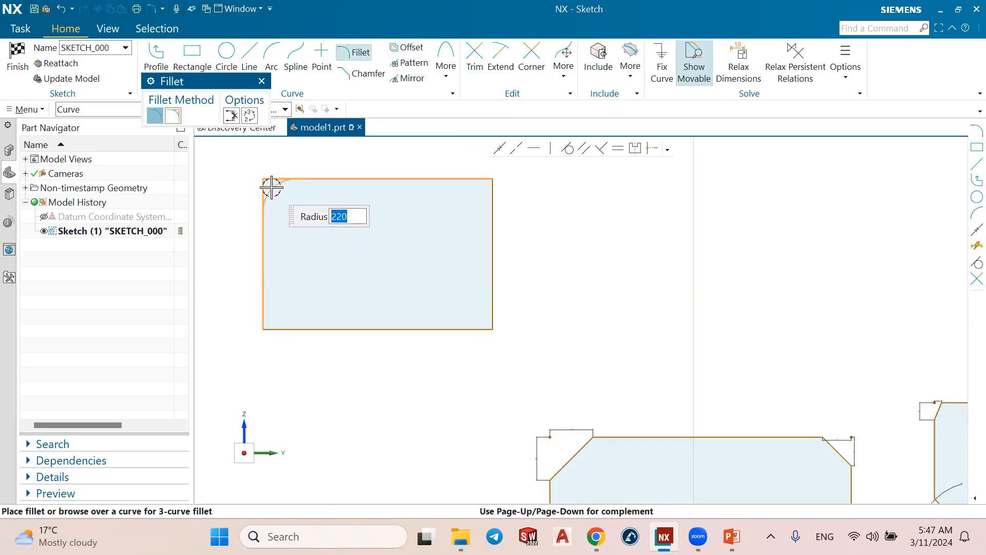
left_click(272, 187)
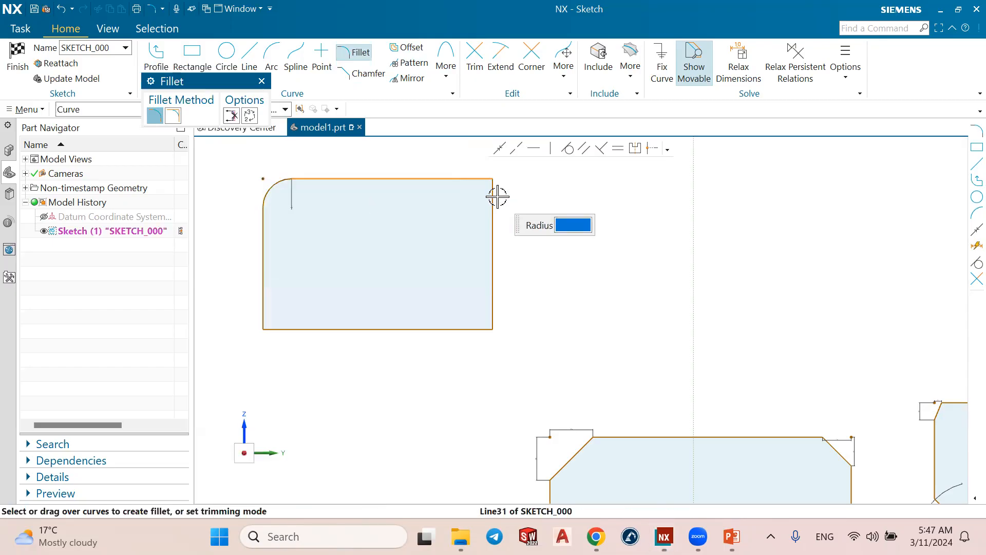
left_click(497, 197)
type("200")
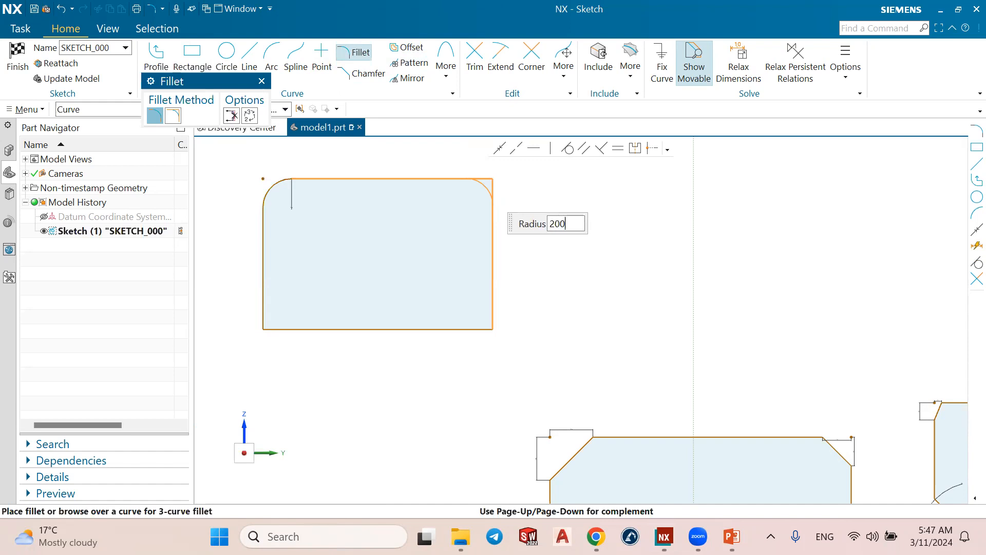
left_click(489, 194)
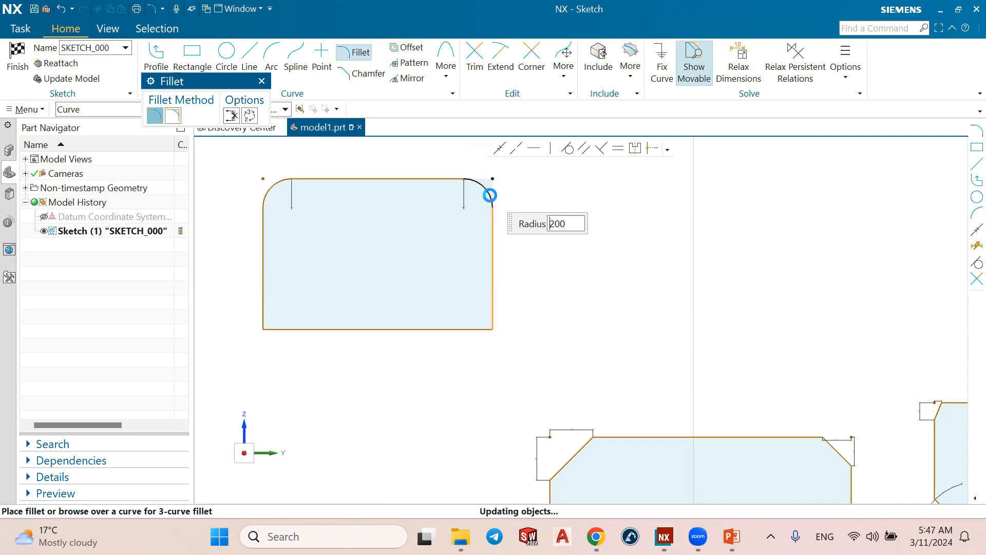
Fillet the two lower corners of the same rectangle with a radius of 200 mm and finish the Fillet command.
scroll(474, 329, "down", 1)
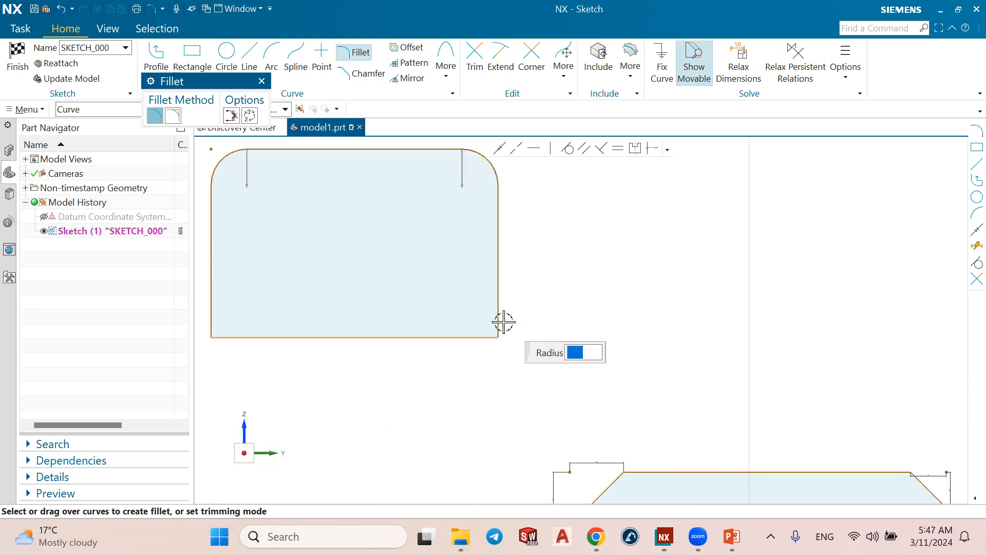
left_click(496, 321)
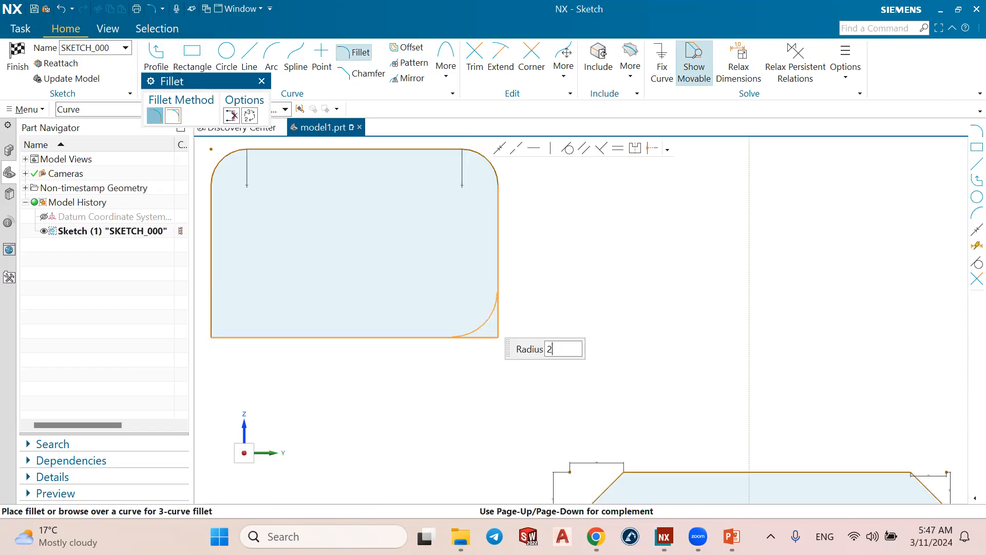
left_click(488, 319)
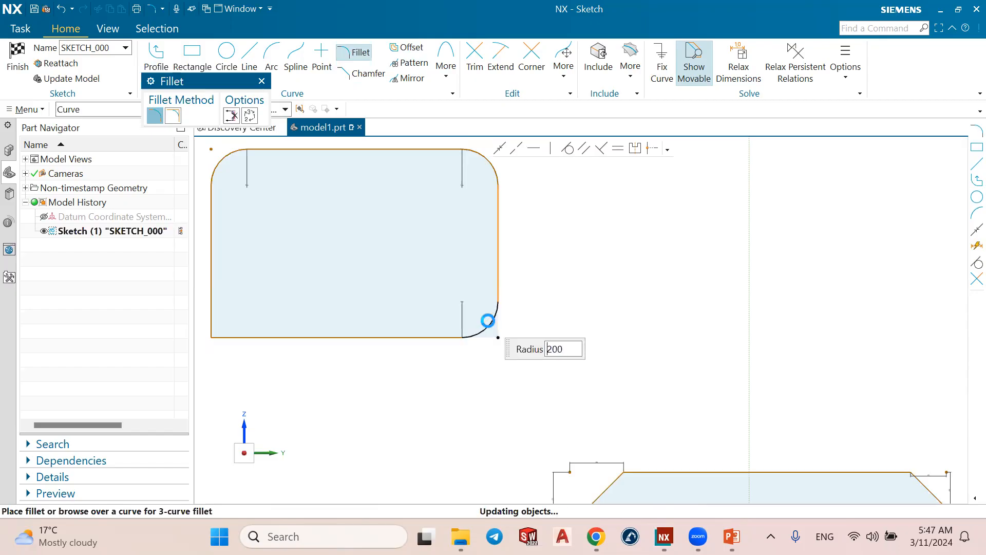
left_click(225, 332)
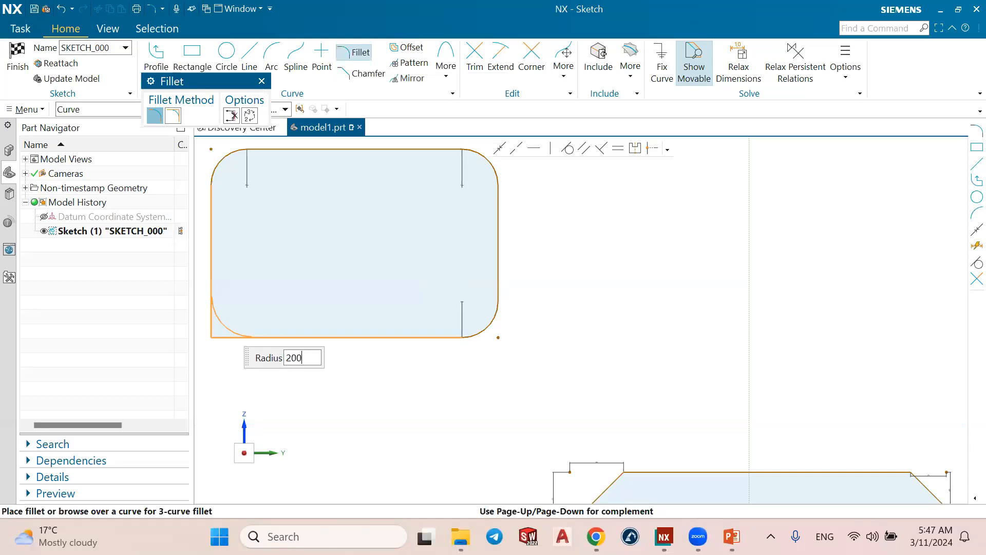
left_click(227, 326)
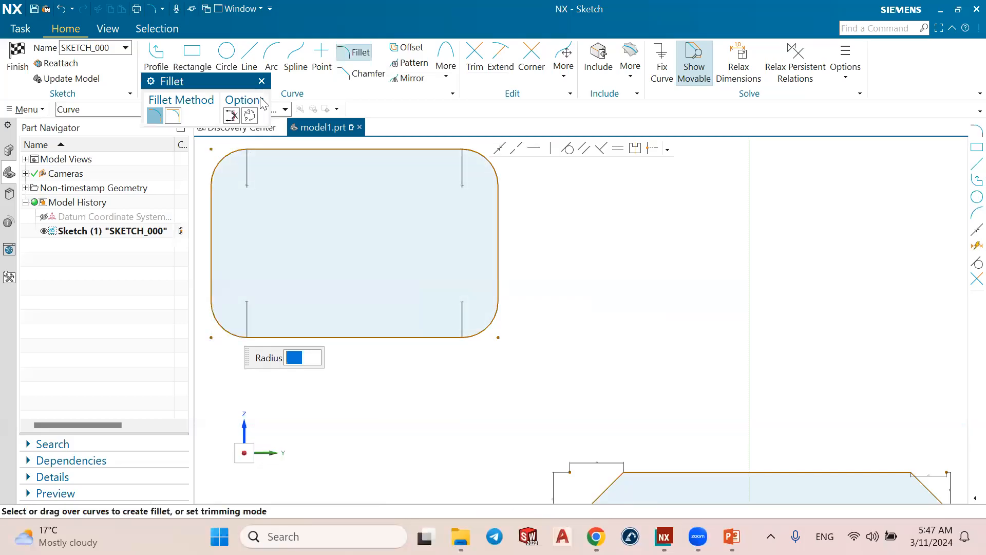
left_click(261, 81)
Start Offset Curve with the Single Curve selection rule and select the top edge of the rounded rectangle.
scroll(292, 185, "down", 3)
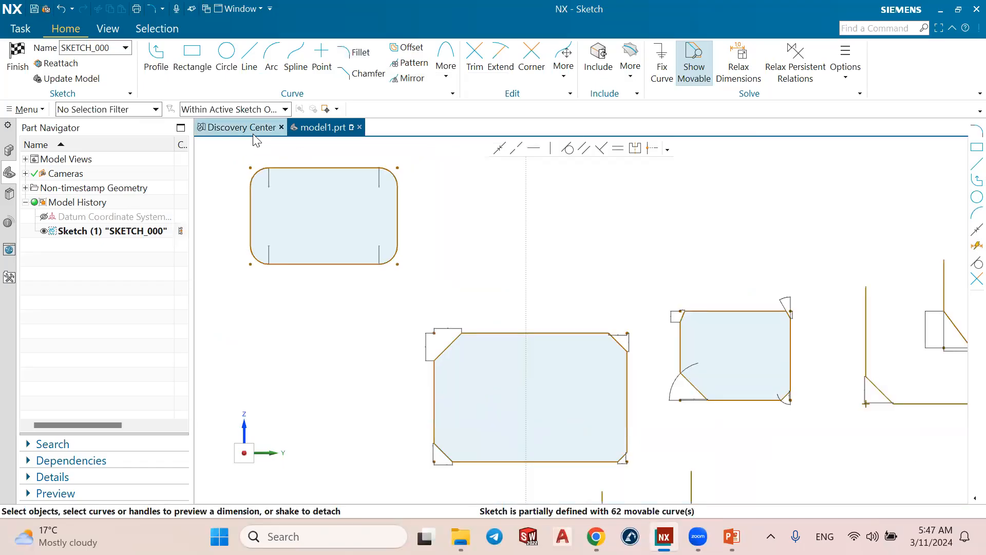
left_click(410, 55)
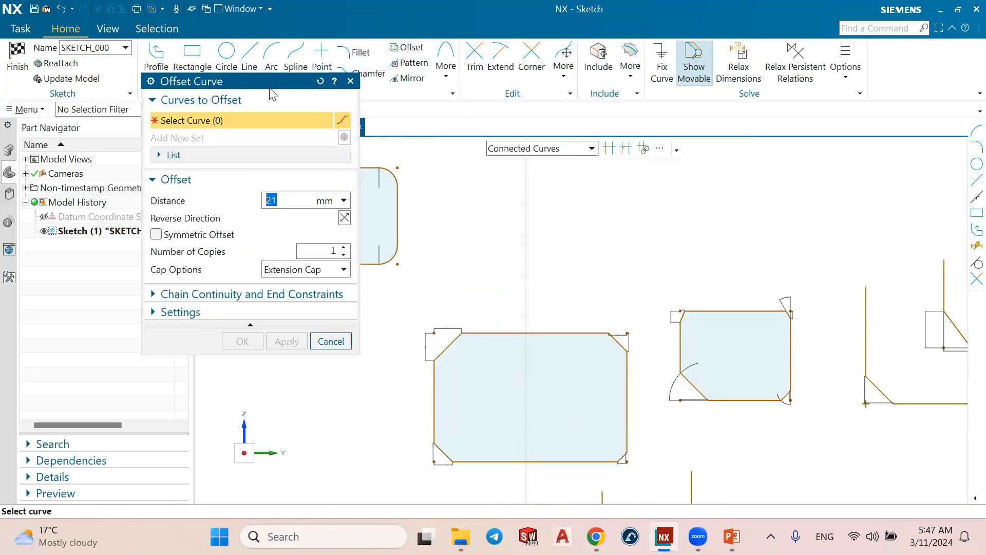
left_click_drag(274, 84, 183, 90)
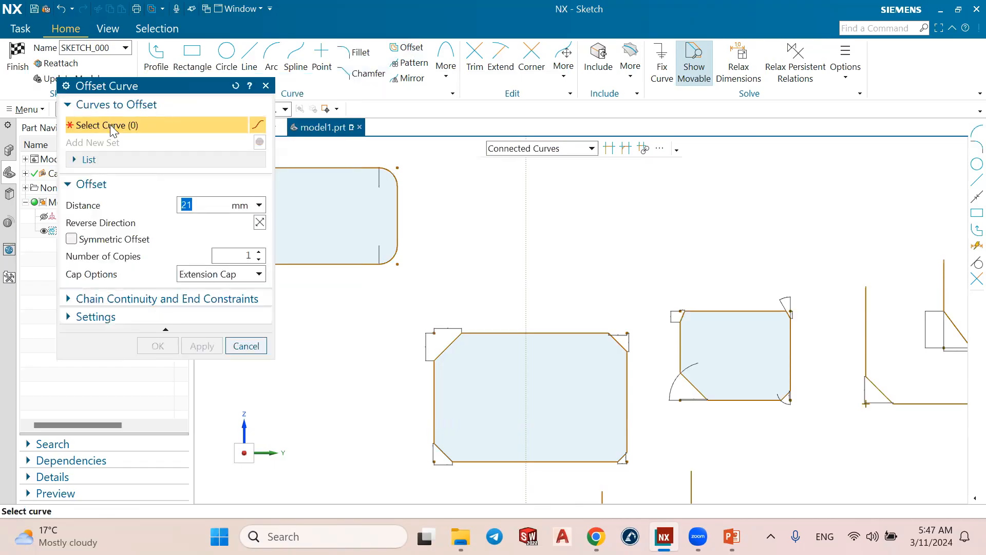
scroll(469, 165, "down", 2)
scroll(324, 160, "up", 4)
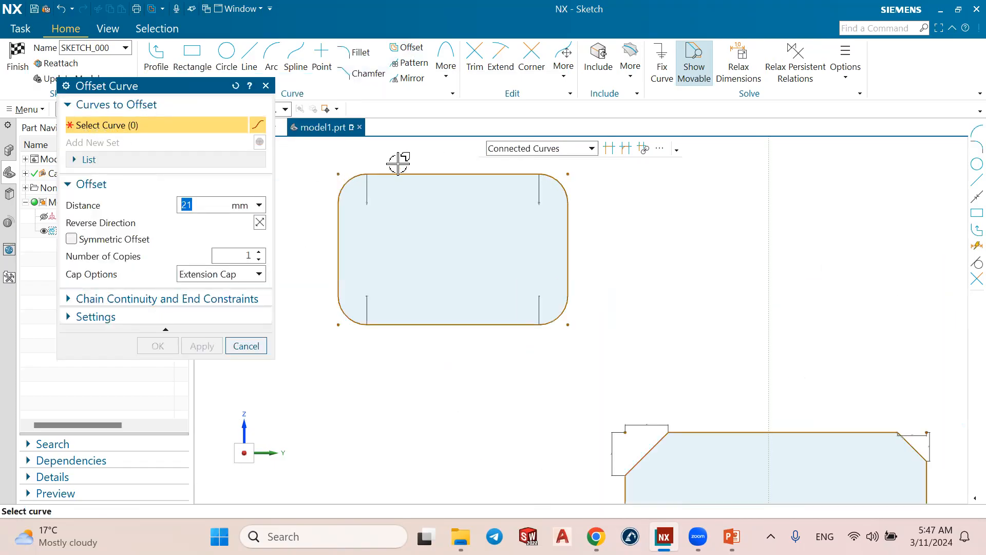
left_click(518, 148)
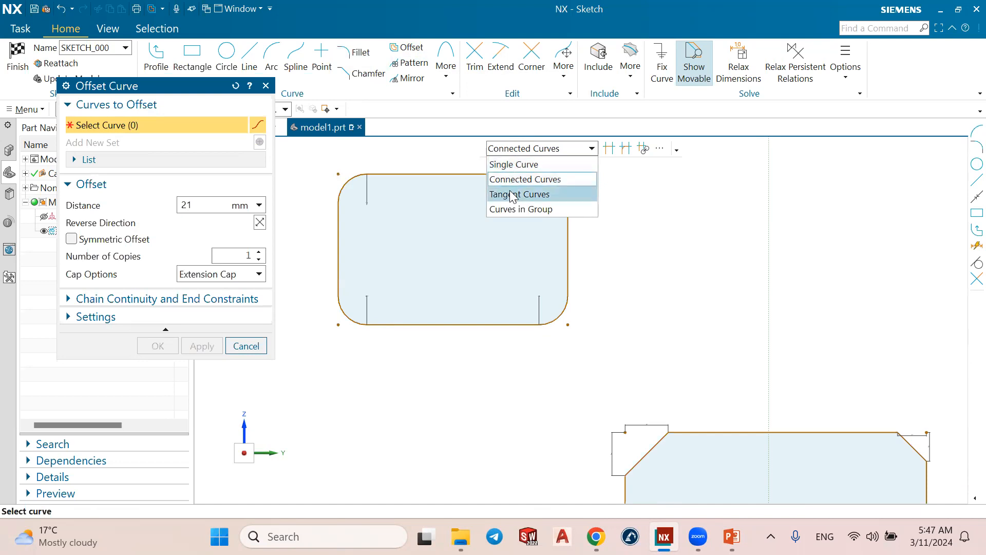
left_click(514, 164)
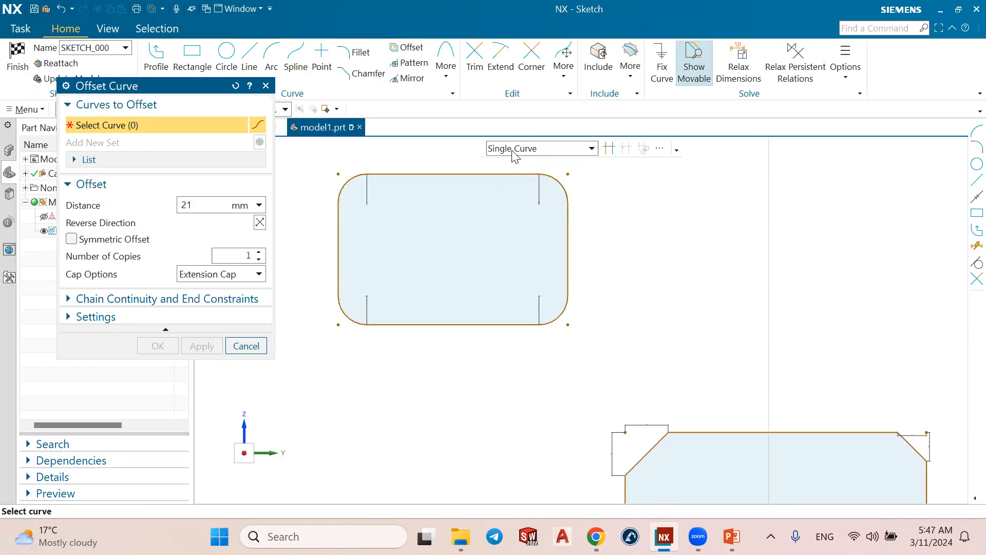
scroll(445, 171, "down", 2)
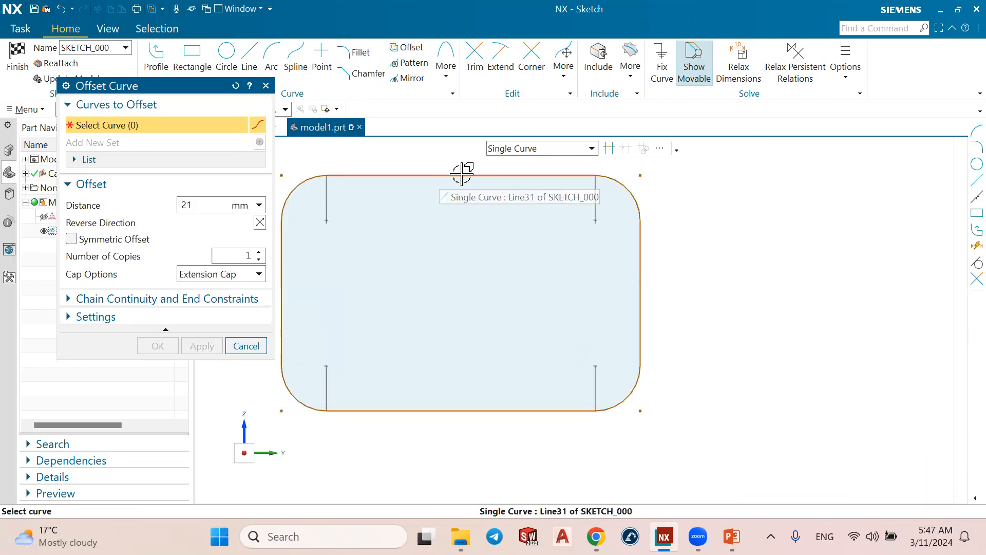
left_click(446, 176)
Set the offset distance of the top edge to 50 mm and reverse its direction to outside the rectangle.
scroll(418, 150, "up", 2)
scroll(398, 181, "down", 4)
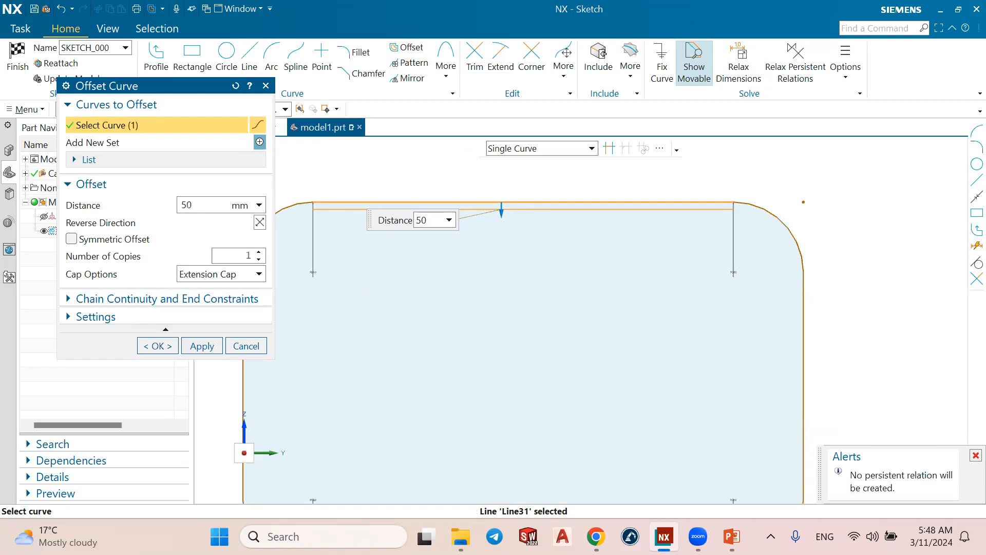
double_click(193, 205)
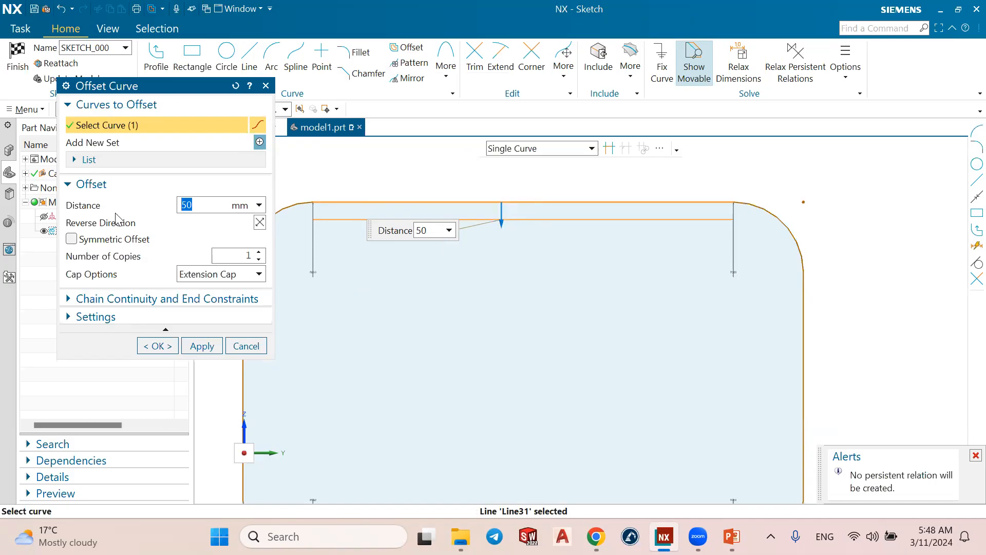
left_click(260, 221)
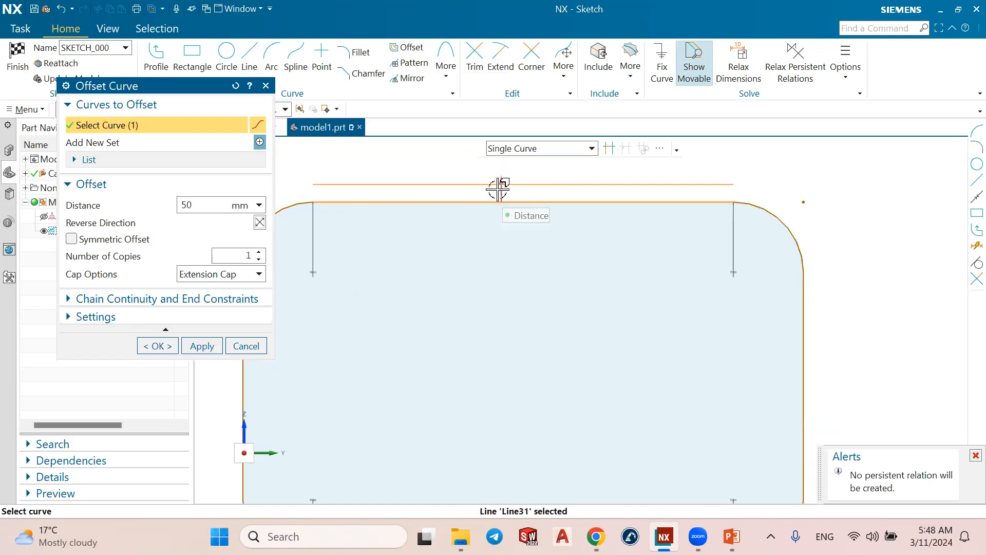
Change the selection rule to Connected Curves and extend the offset selection to the whole rounded rectangle.
left_click(506, 148)
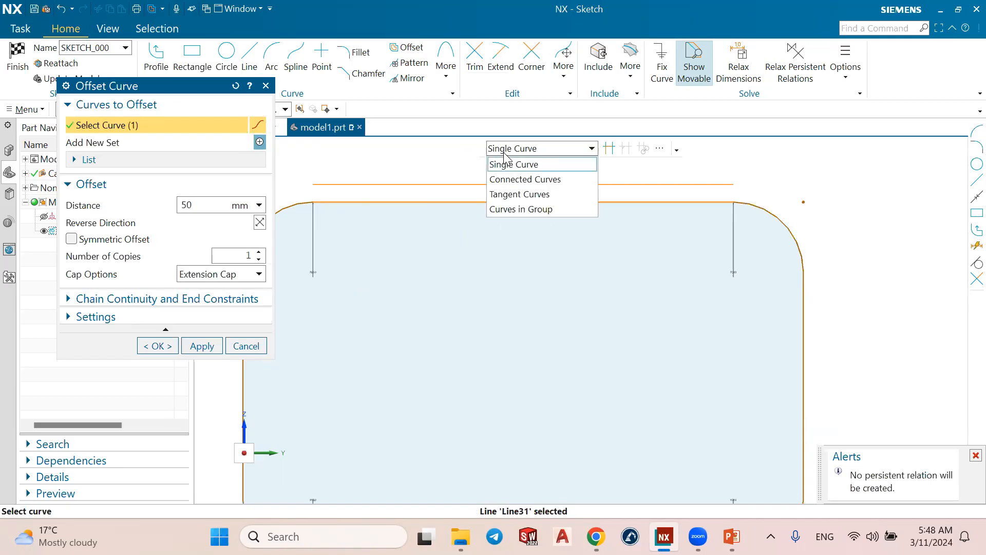
left_click(506, 180)
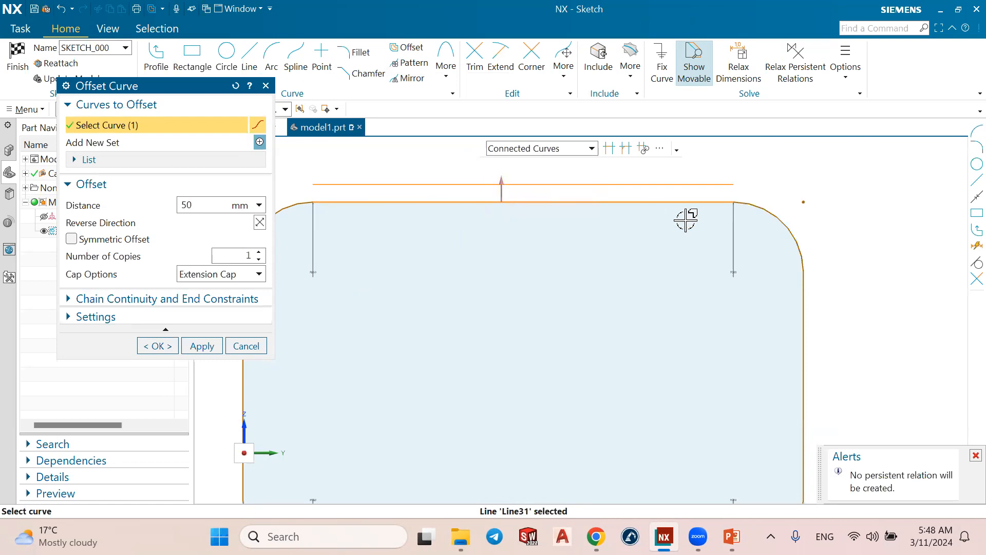
left_click(754, 205)
scroll(753, 197, "down", 4)
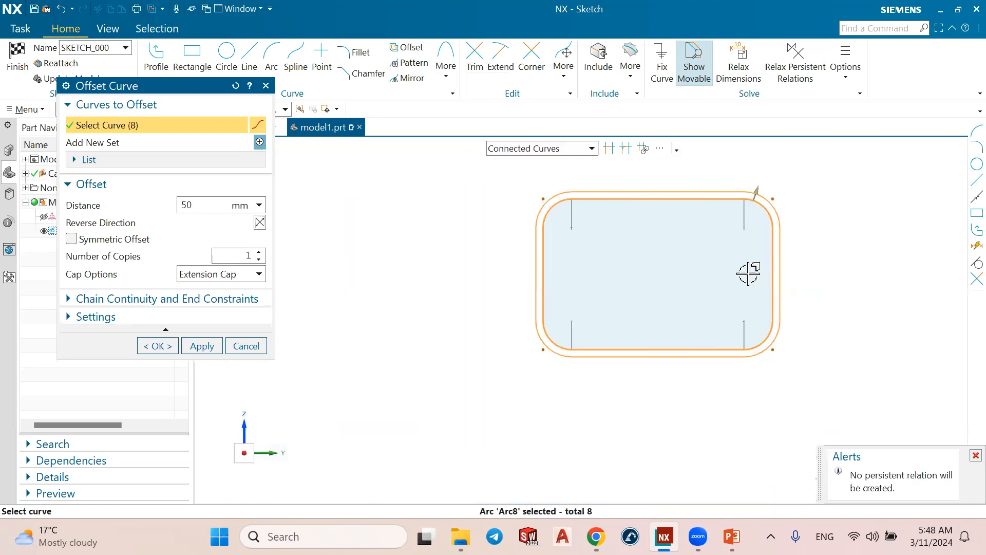
scroll(785, 193, "up", 2)
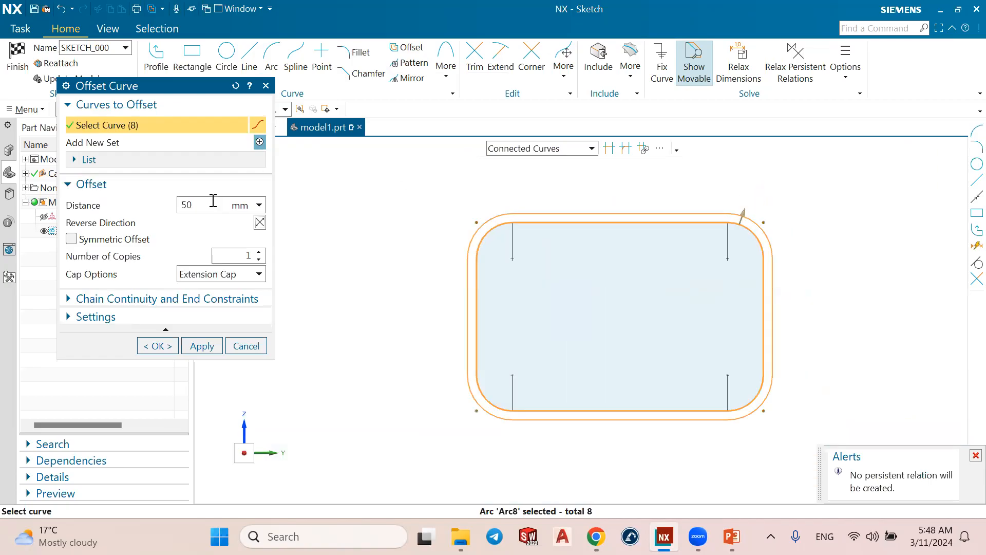
Increase the outward offset distance of the rounded rectangle to 120 mm.
left_click(742, 212)
scroll(747, 218, "up", 2)
left_click_drag(733, 221, 744, 185)
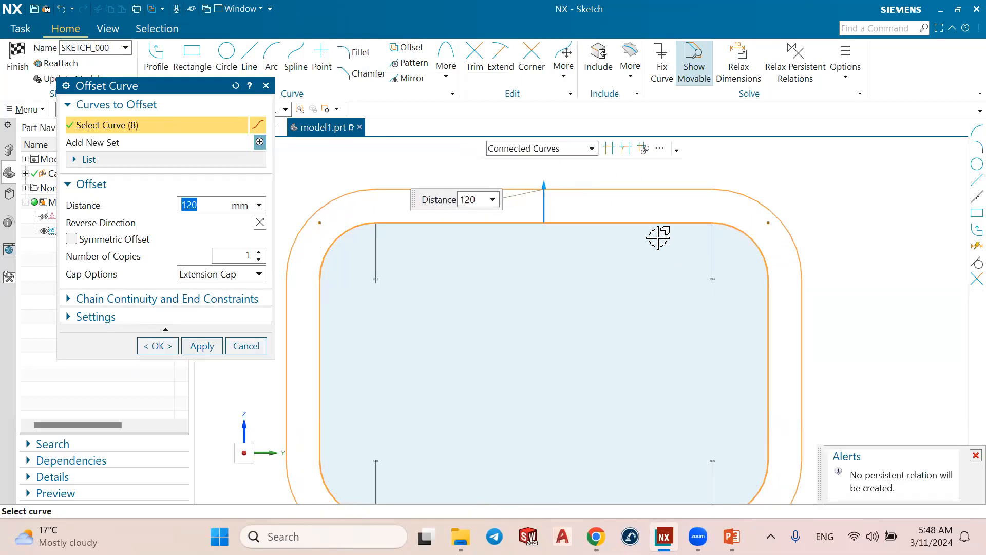
scroll(657, 234, "down", 2)
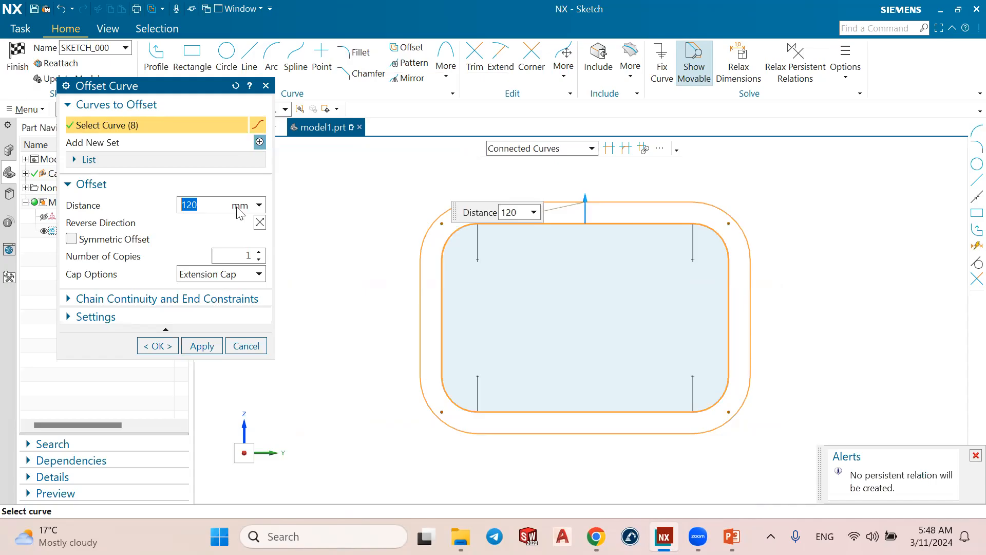
Try the offset of the rounded rectangle with 4 copies.
left_click(231, 254)
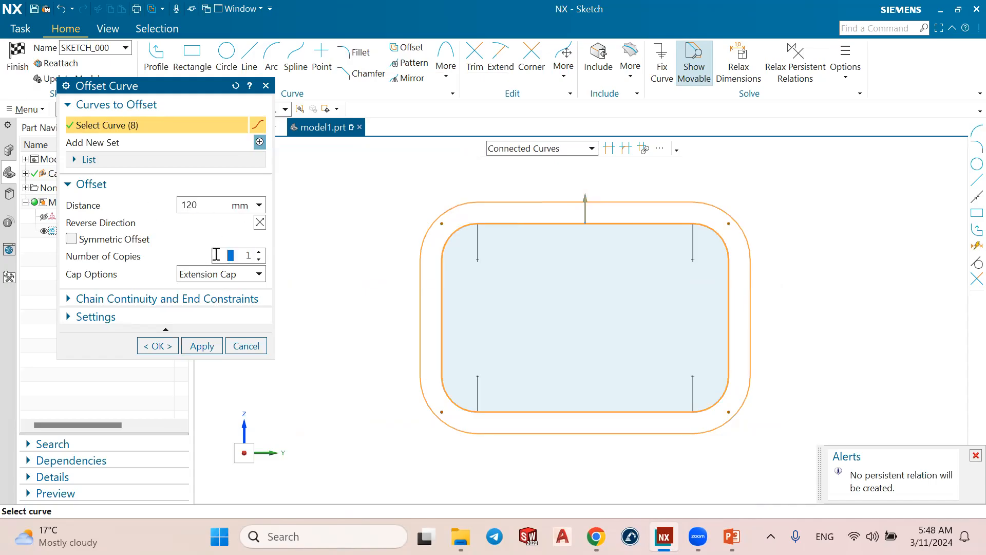
left_click(260, 253)
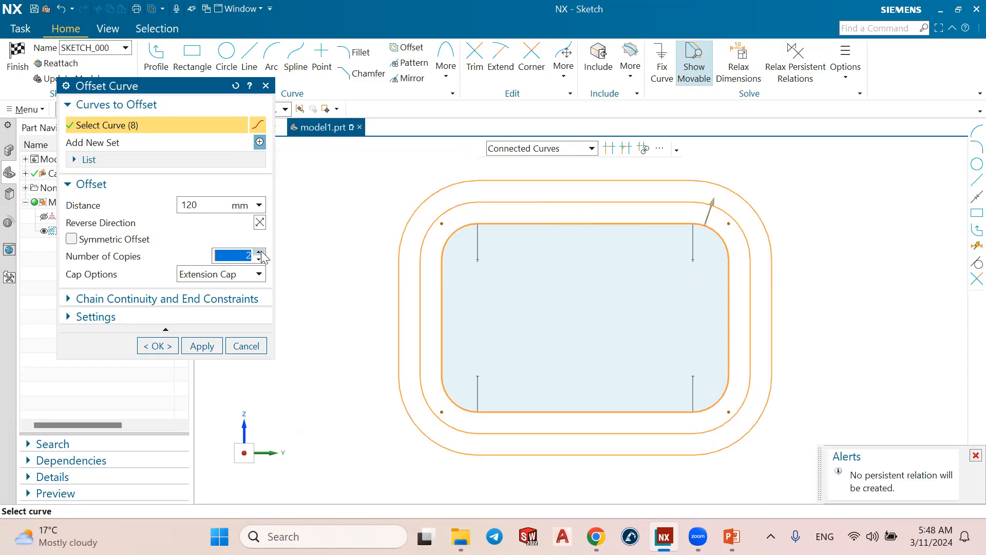
left_click(260, 253)
left_click(259, 252)
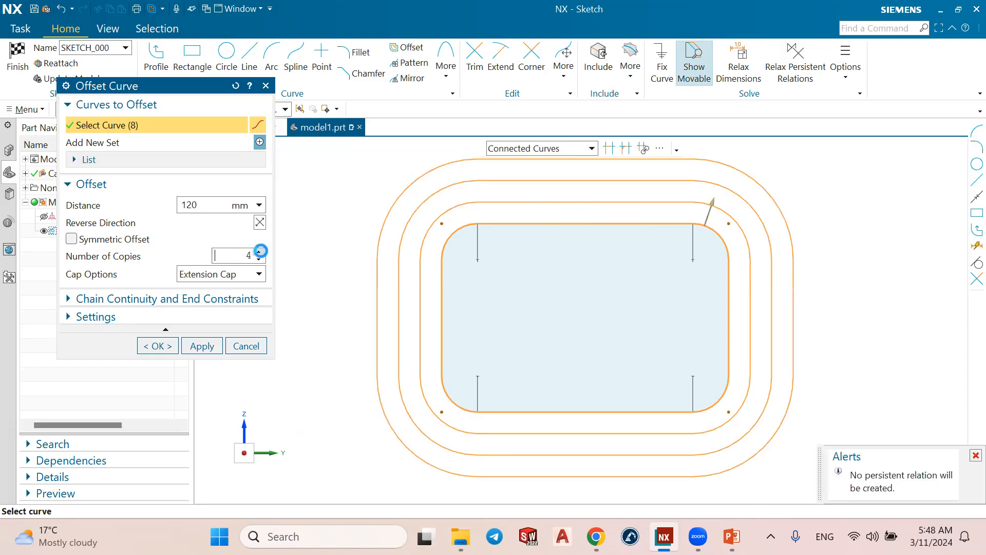
Set the number of copies to 1 and create the outward offset of the rounded rectangle.
left_click(259, 258)
left_click(259, 259)
left_click(259, 259)
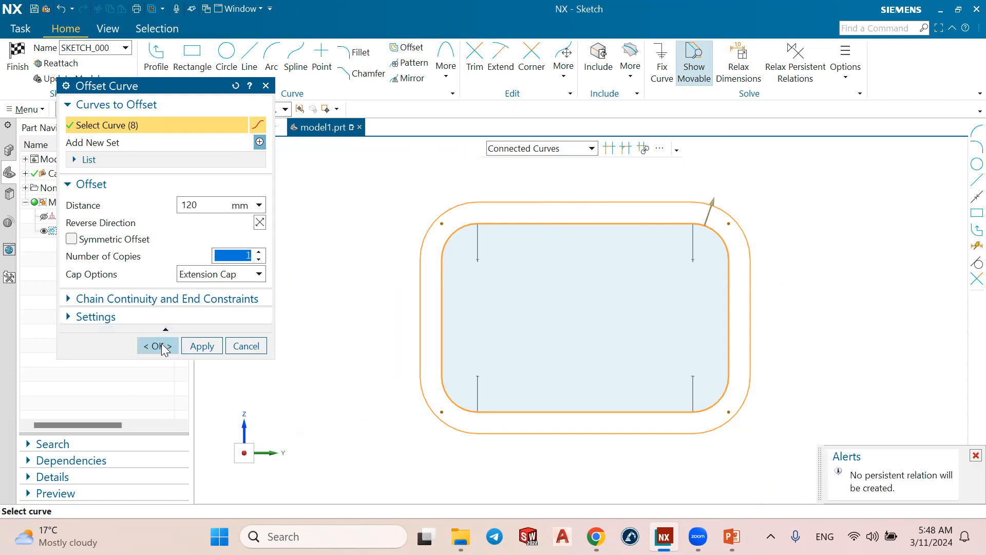
left_click(159, 346)
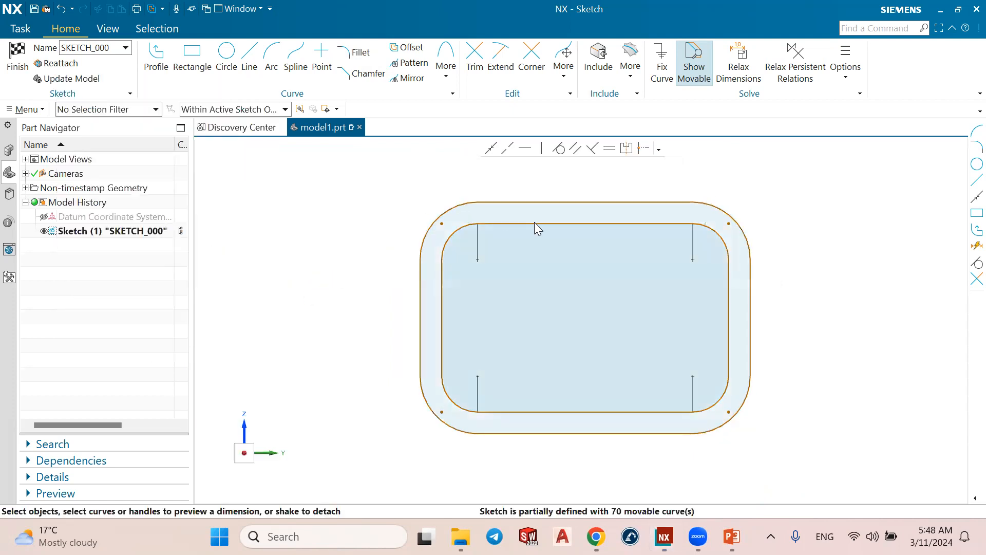
Offset the inner rounded rectangle inward by 120 mm with one copy, selecting it with the Connected Curves rule.
scroll(534, 222, "down", 1)
scroll(532, 373, "up", 1)
scroll(453, 229, "down", 1)
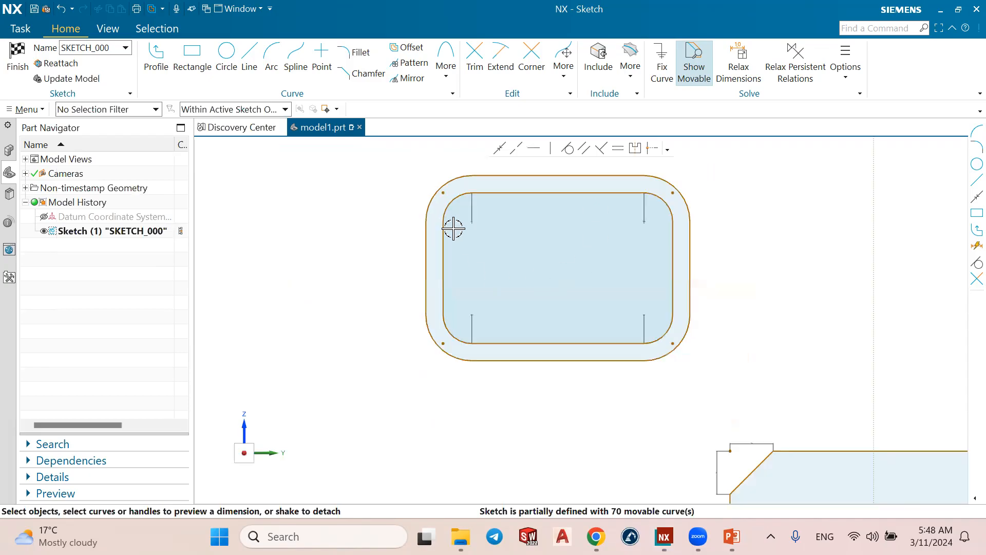
scroll(454, 229, "down", 1)
scroll(614, 191, "up", 1)
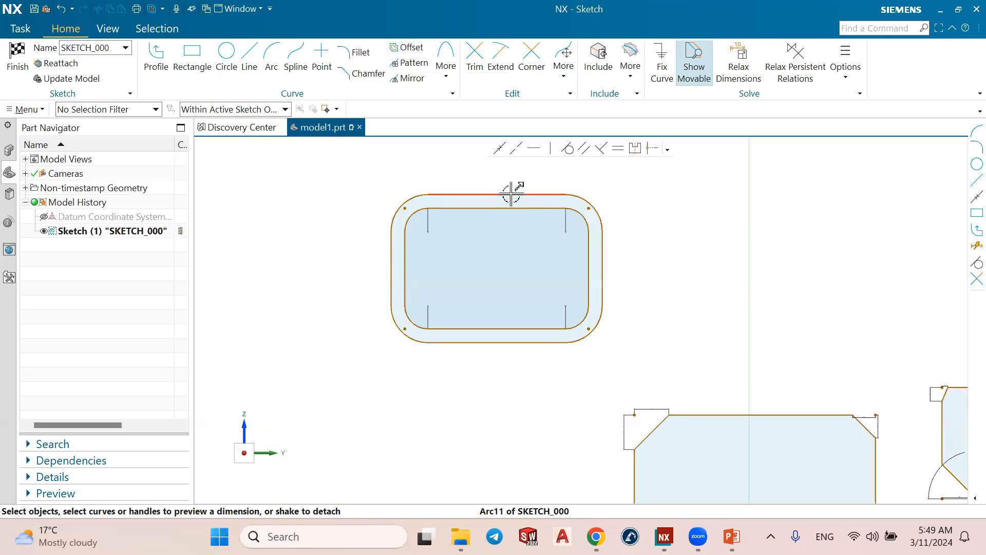
left_click(408, 48)
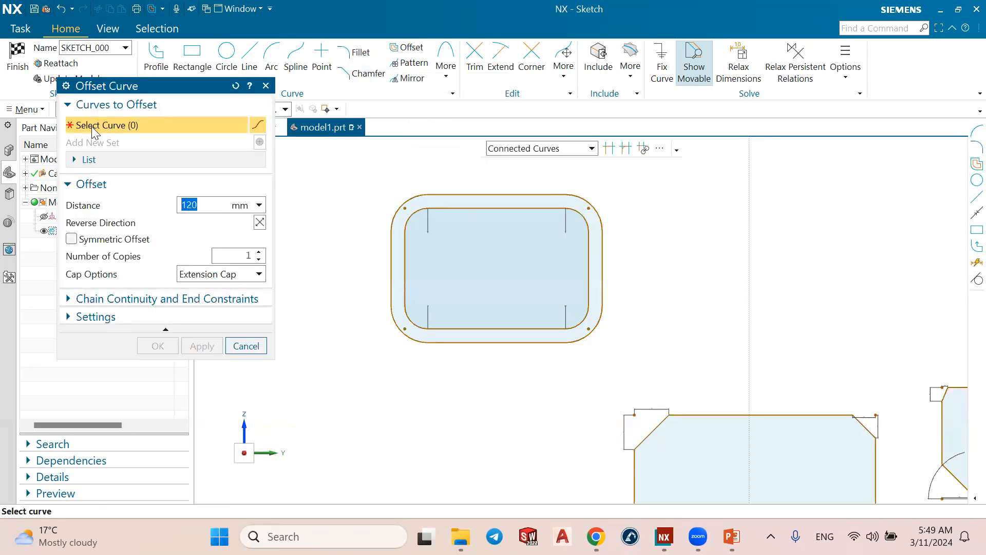
left_click(508, 149)
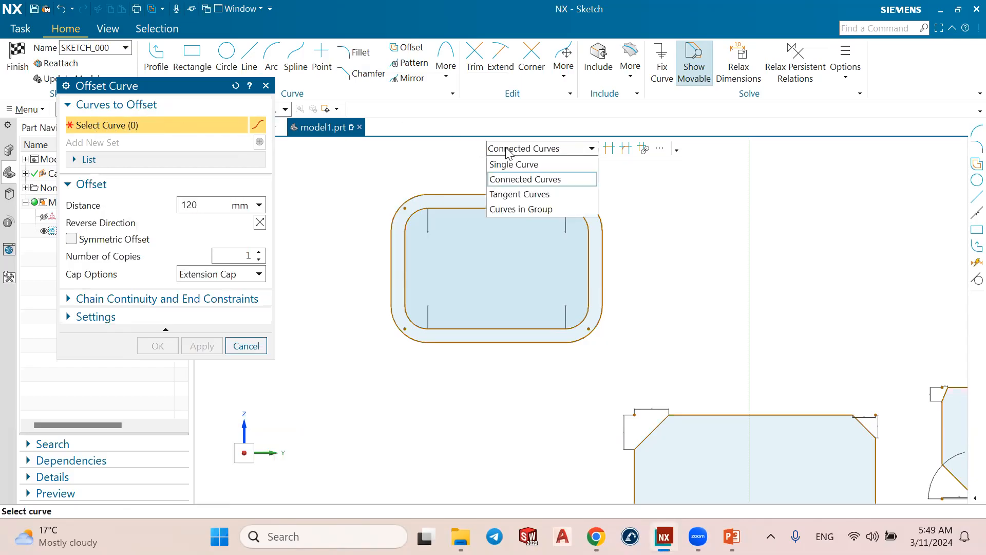
left_click(510, 178)
scroll(510, 179, "up", 2)
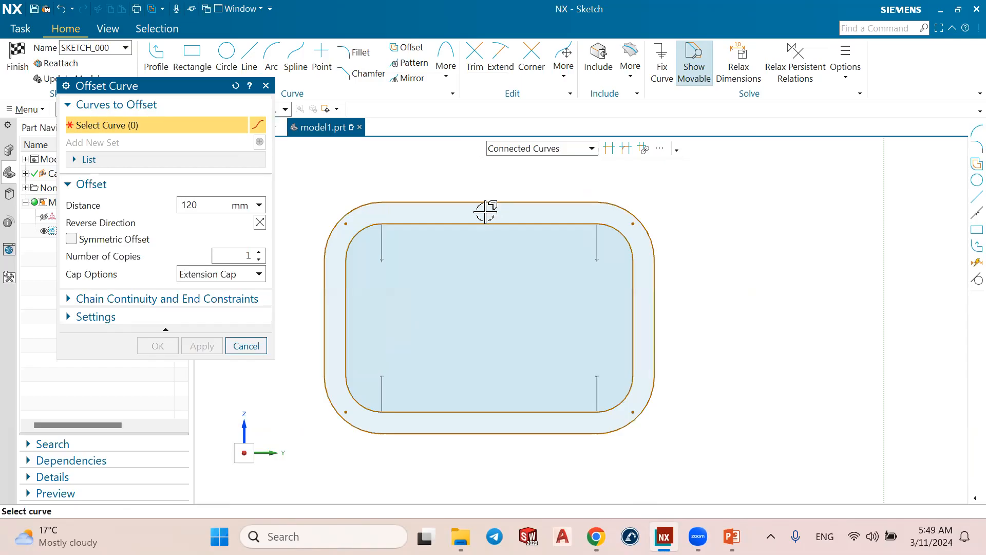
left_click(483, 223)
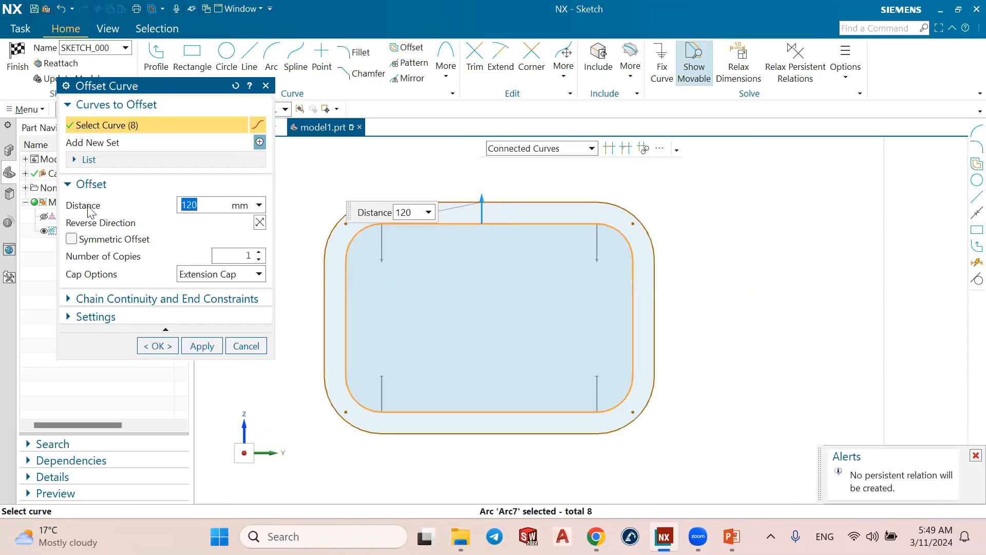
left_click(260, 222)
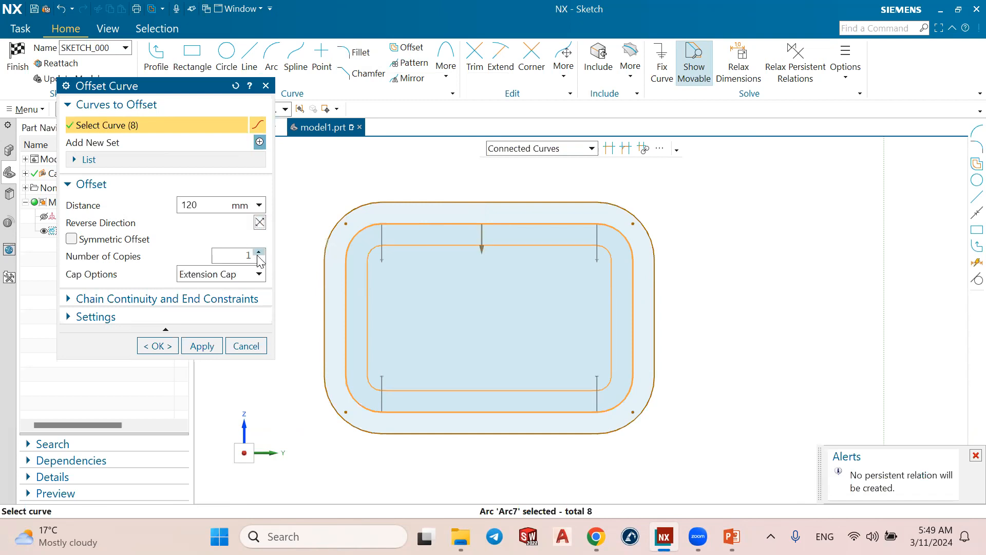
left_click(158, 345)
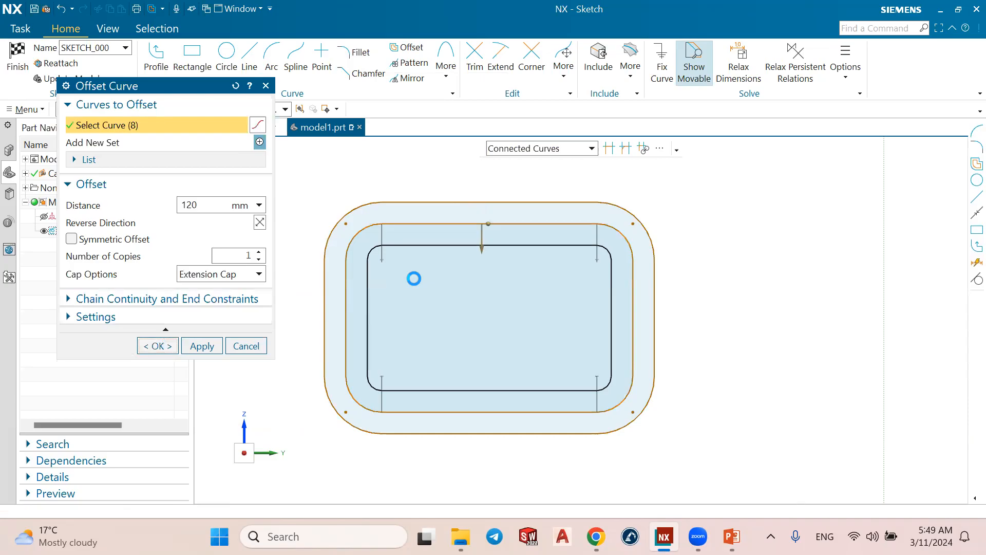
Draw a two-point rectangle in the empty area beside the nested rounded rectangles.
scroll(415, 279, "down", 1)
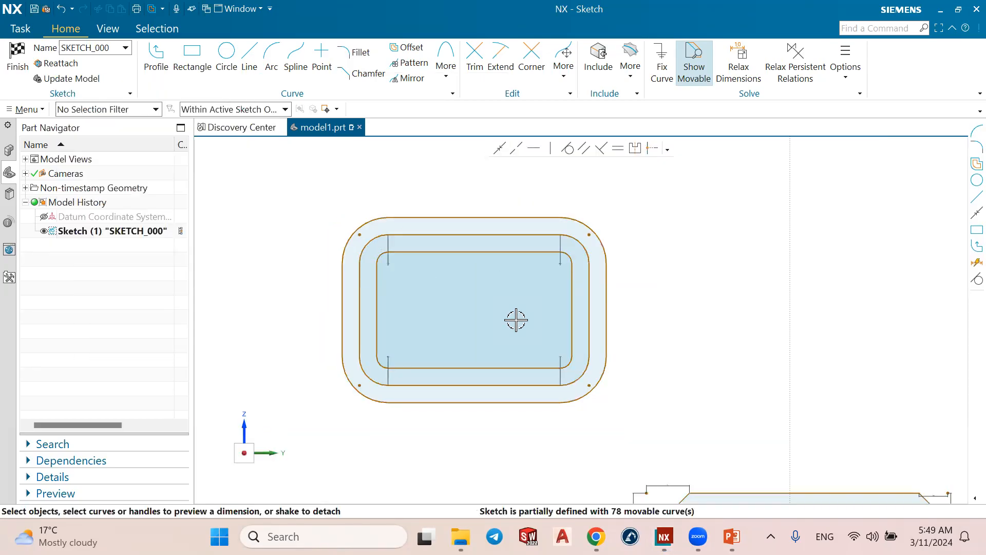
scroll(516, 319, "down", 4)
scroll(819, 252, "up", 2)
scroll(684, 266, "up", 2)
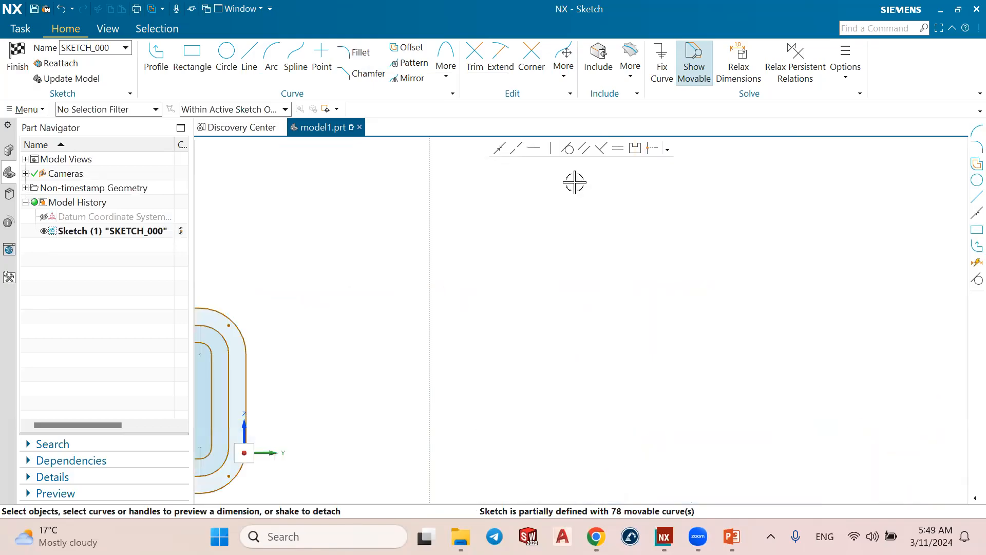
left_click(192, 57)
left_click(368, 241)
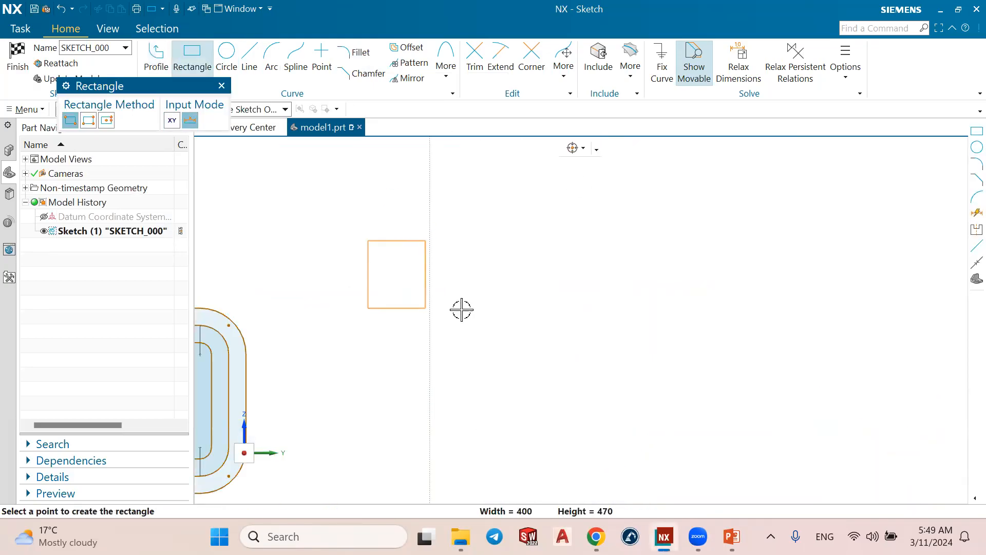
left_click(574, 329)
key("Escape")
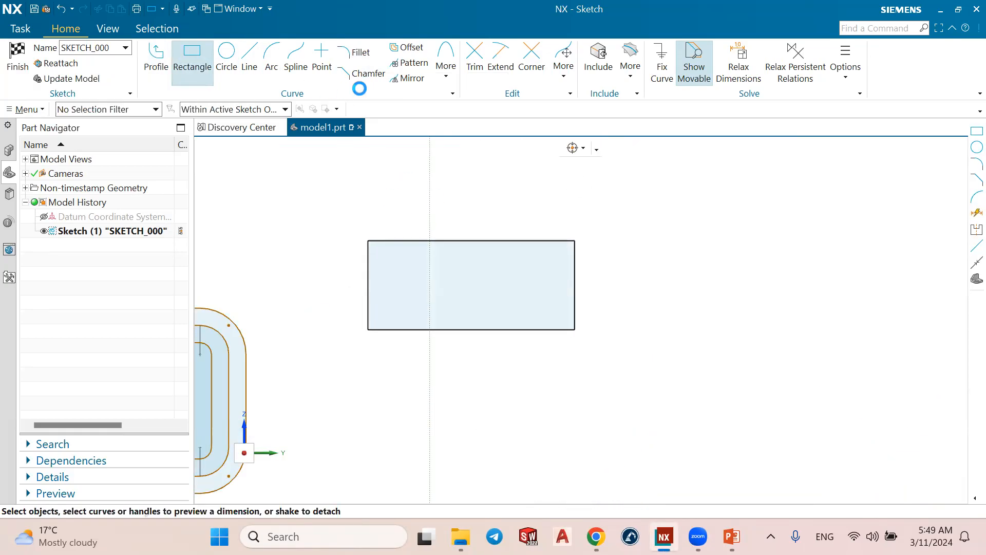
Set up a symmetric offset of the new rectangle with a distance of 100 mm.
left_click(406, 48)
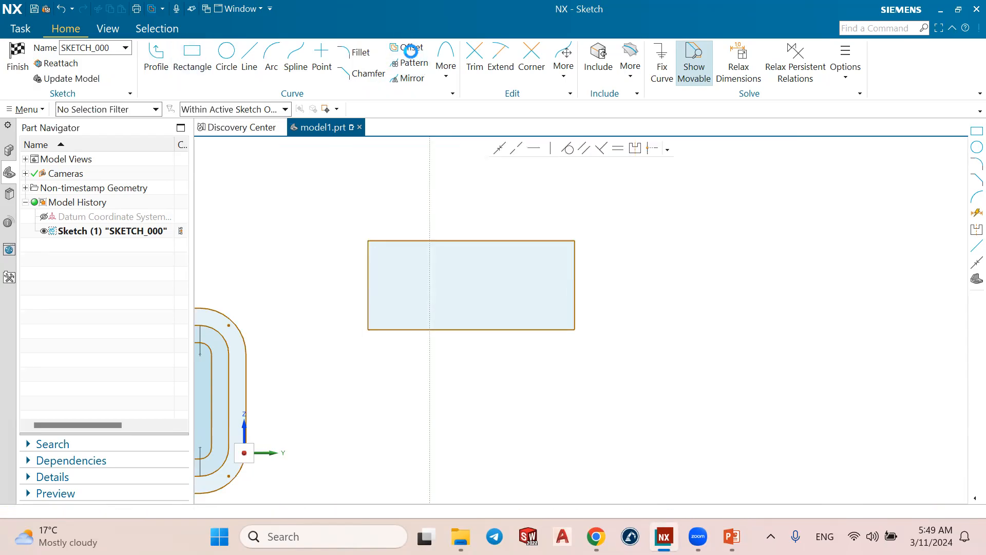
left_click(73, 240)
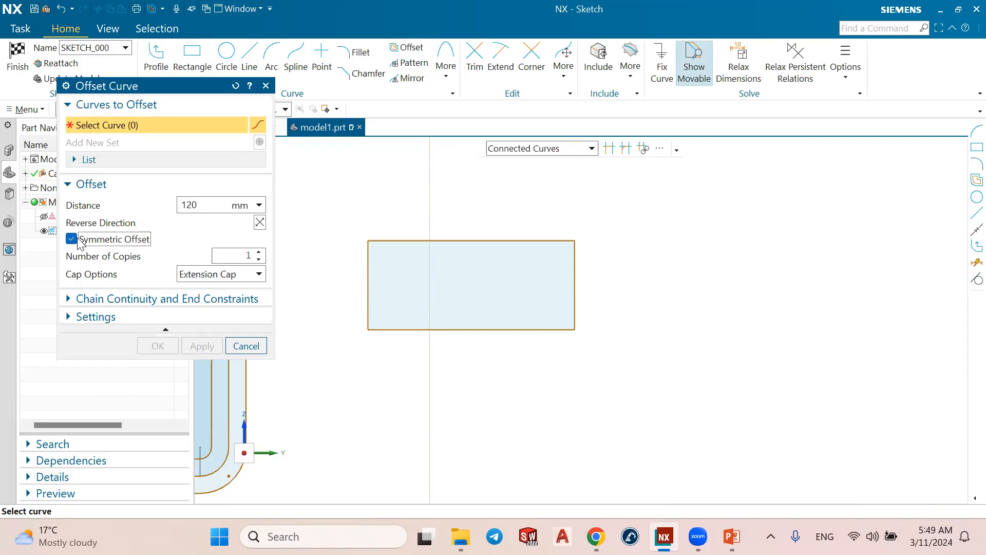
left_click(406, 240)
scroll(419, 229, "up", 1)
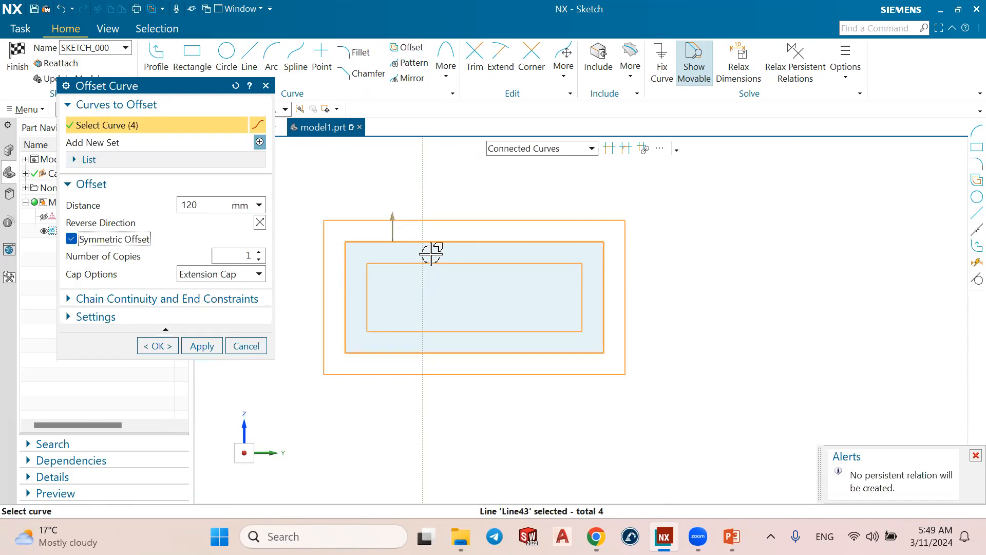
left_click(210, 201)
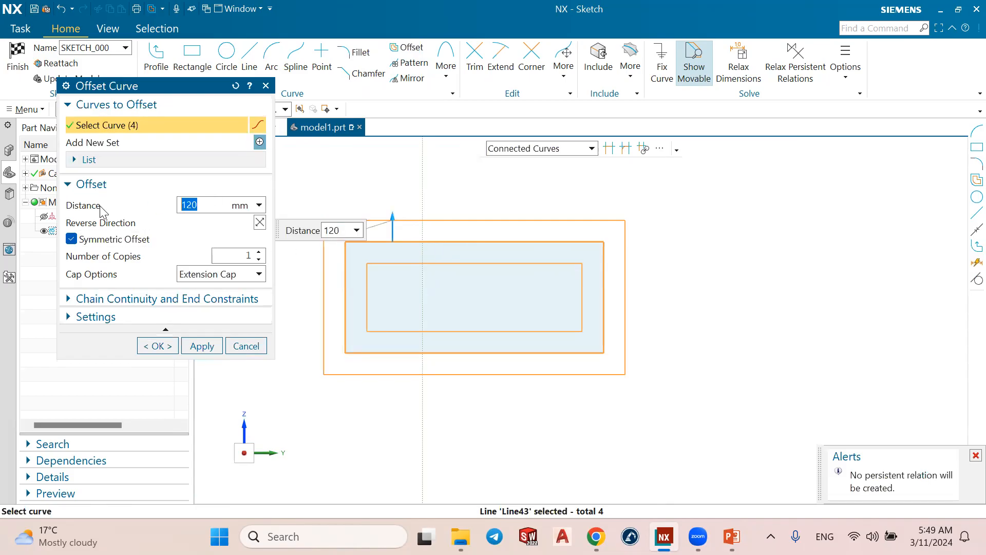
type("1")
left_click(227, 205)
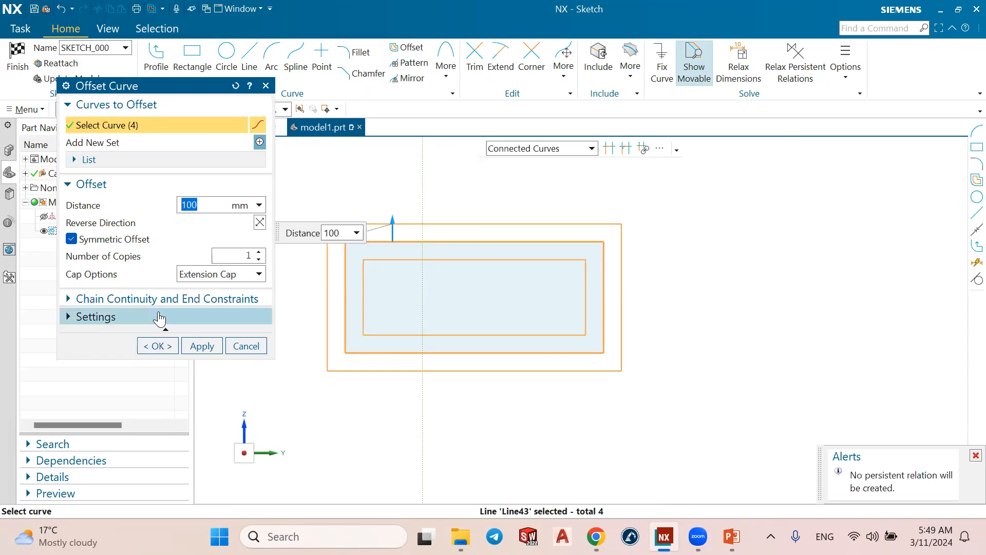
Turn off Symmetric Offset for the rectangle and try the offset inward with 2 copies.
left_click(72, 239)
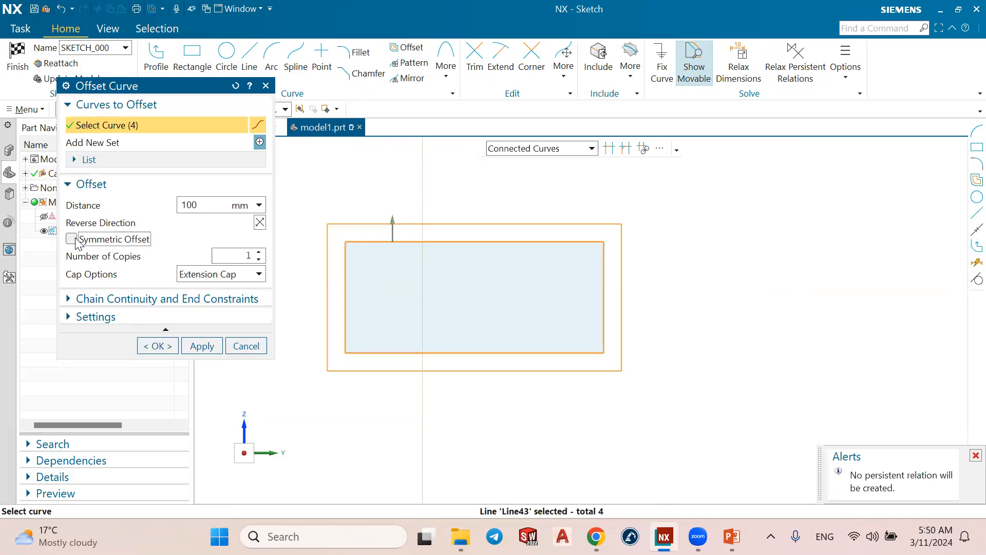
left_click(259, 223)
left_click(260, 223)
left_click(260, 223)
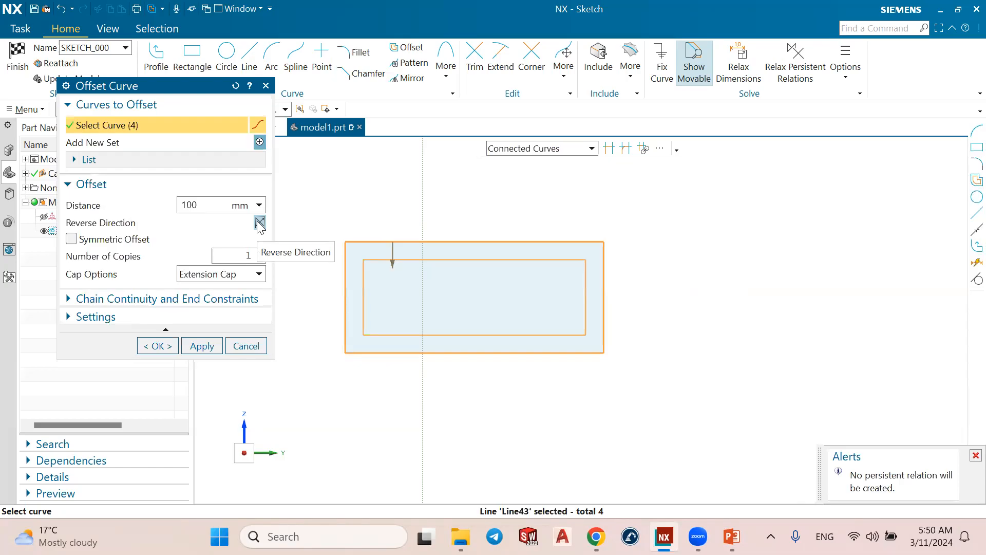
left_click(259, 251)
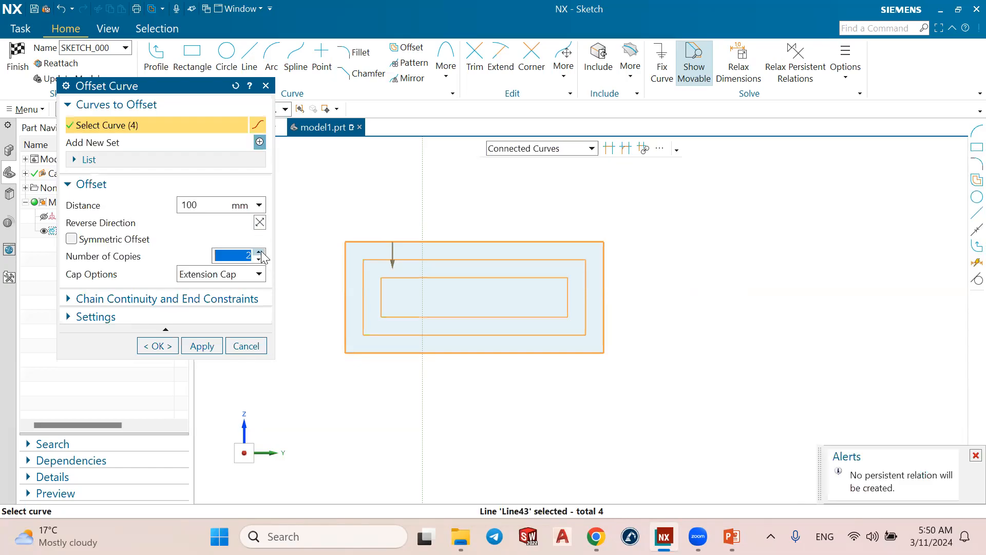
left_click(258, 259)
Reverse the rectangle's offset to the outside and create it with 4 copies.
left_click(262, 228)
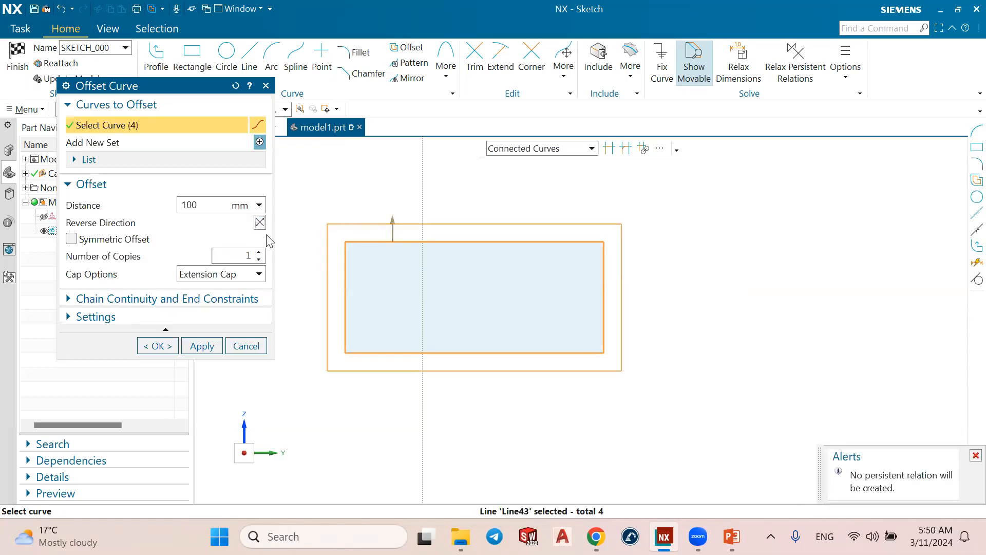
left_click(259, 252)
left_click(259, 252)
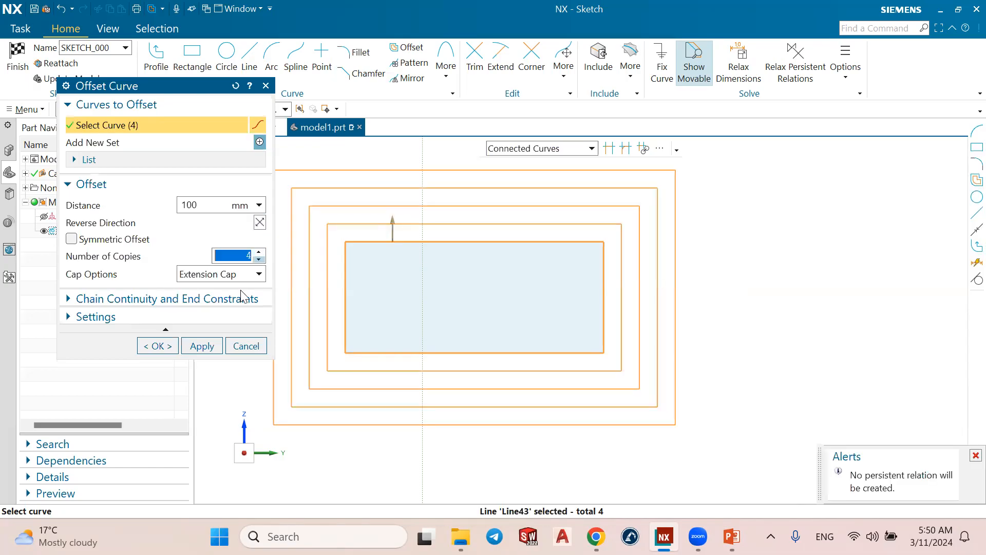
left_click(158, 347)
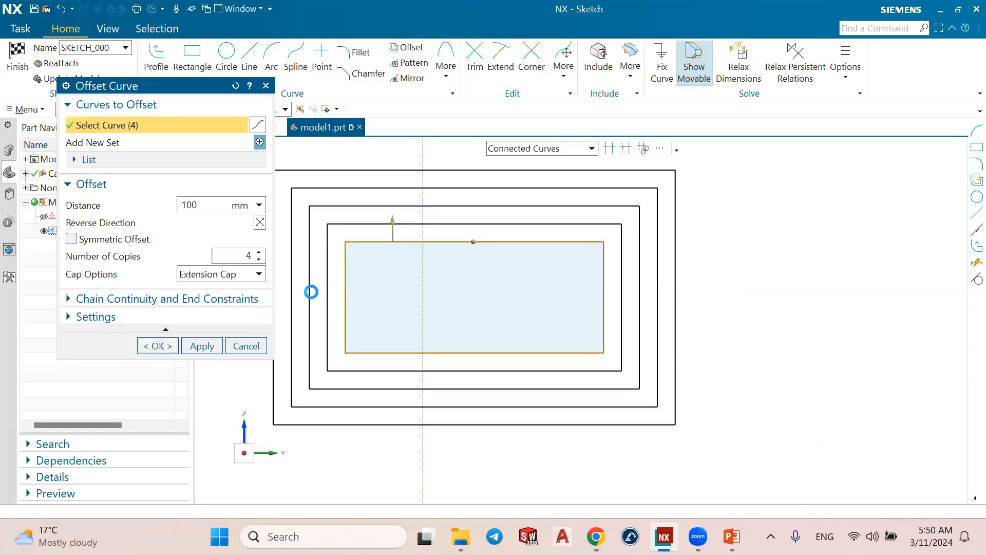
Draw a circle by centre and radius in the empty area beside the nested rectangles.
scroll(345, 285, "down", 3)
scroll(623, 250, "up", 2)
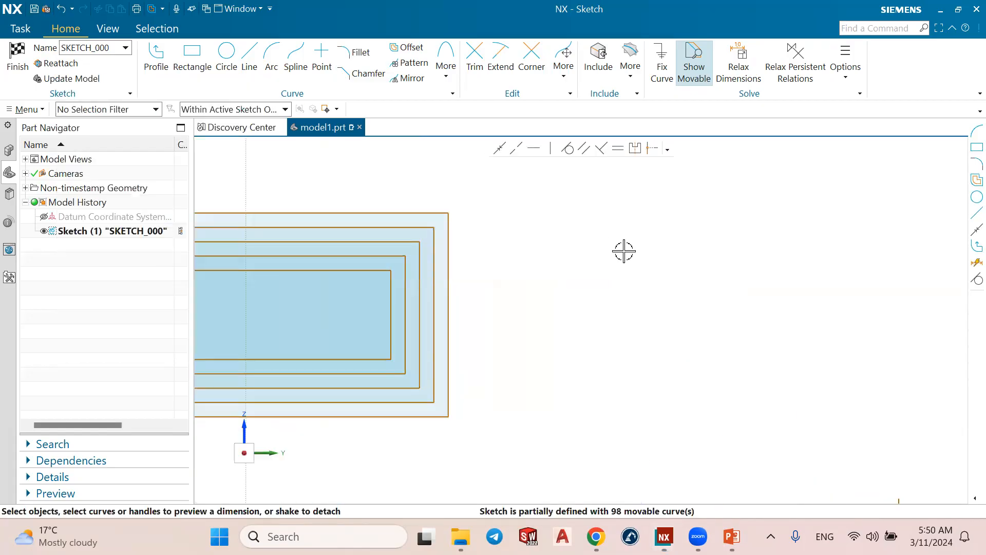
left_click(230, 60)
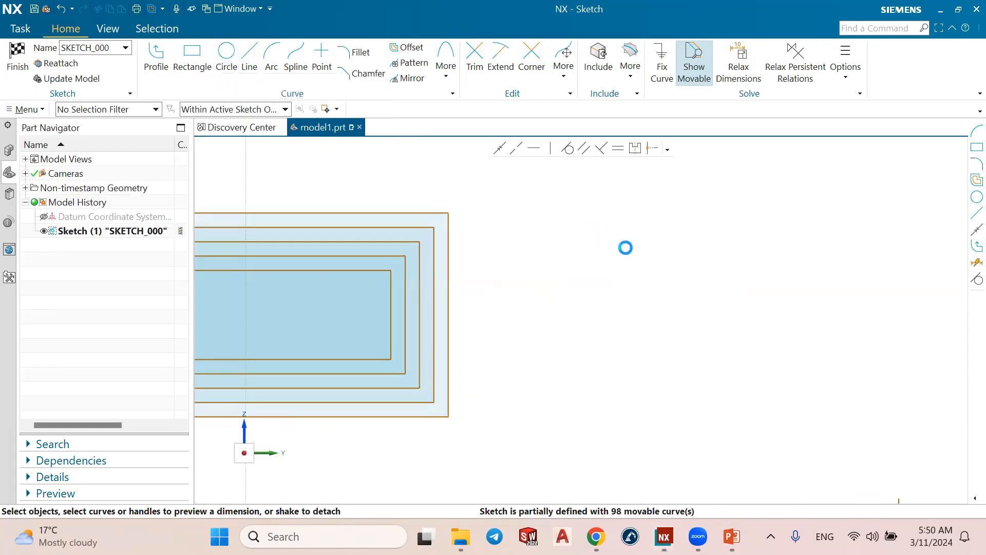
left_click(625, 294)
left_click(683, 223)
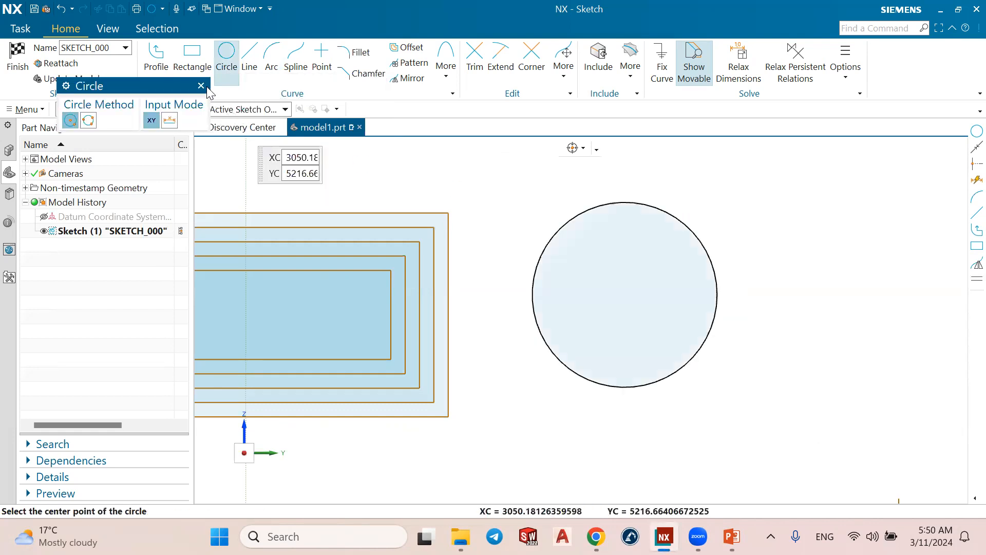
Set up a symmetric 100 mm offset of the circle with the number of copies set to 1.
left_click(406, 47)
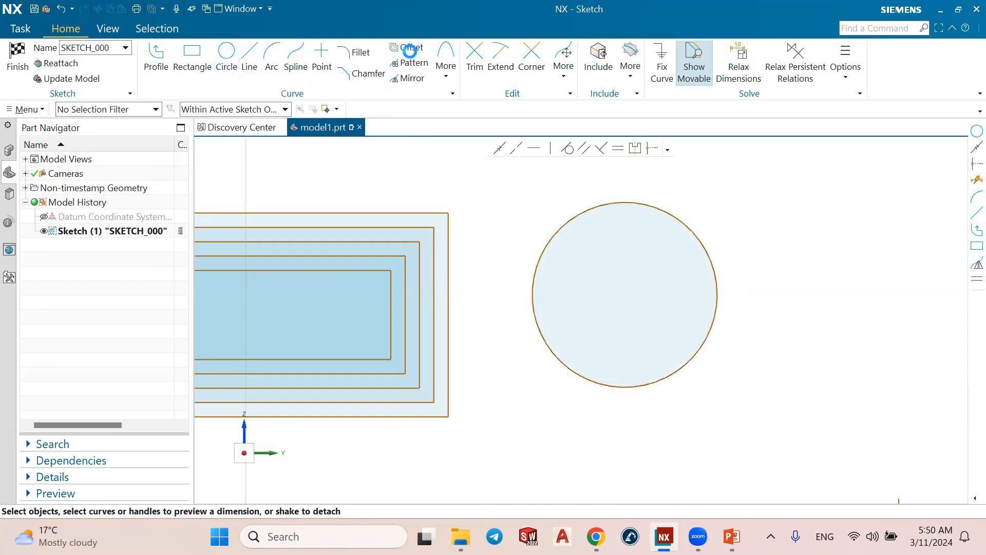
left_click(576, 213)
left_click(259, 259)
left_click(259, 259)
left_click(259, 259)
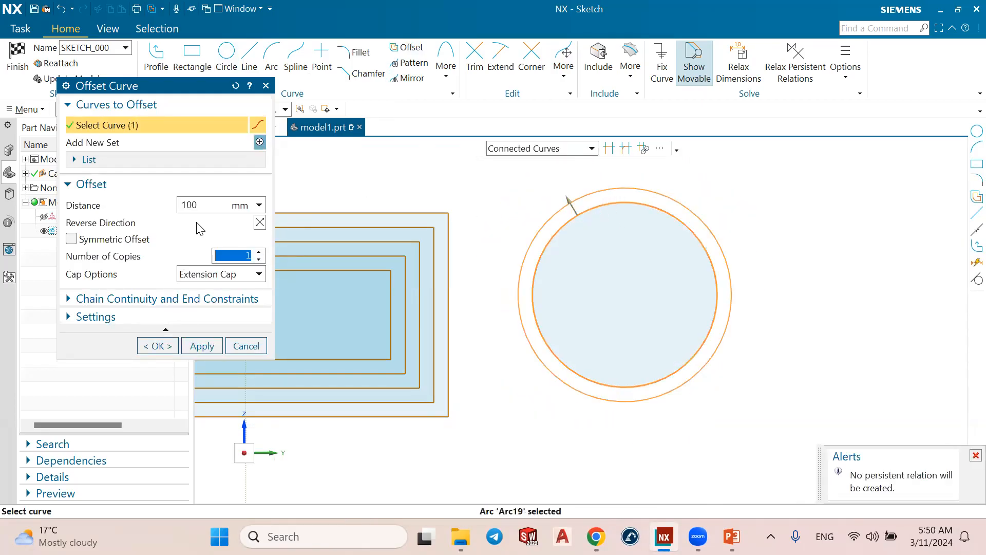
left_click(72, 238)
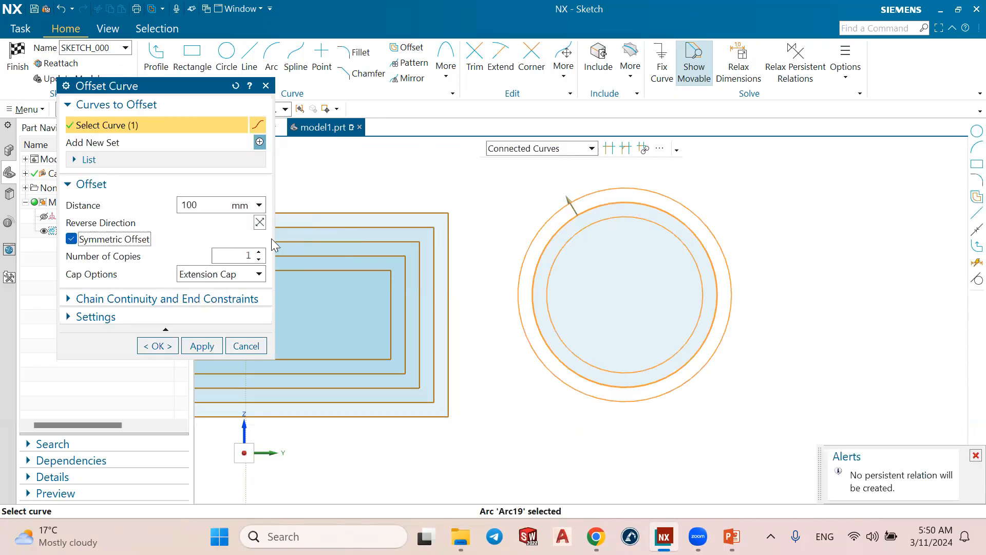
Examine the chain continuity, end constraint and additional settings available for the circle's offset.
left_click(78, 317)
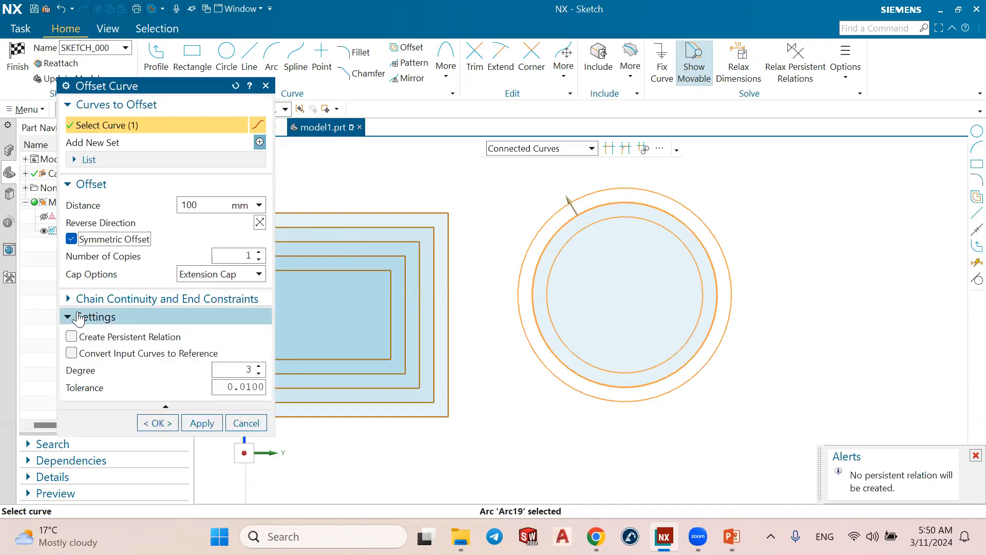
left_click(78, 317)
left_click(83, 302)
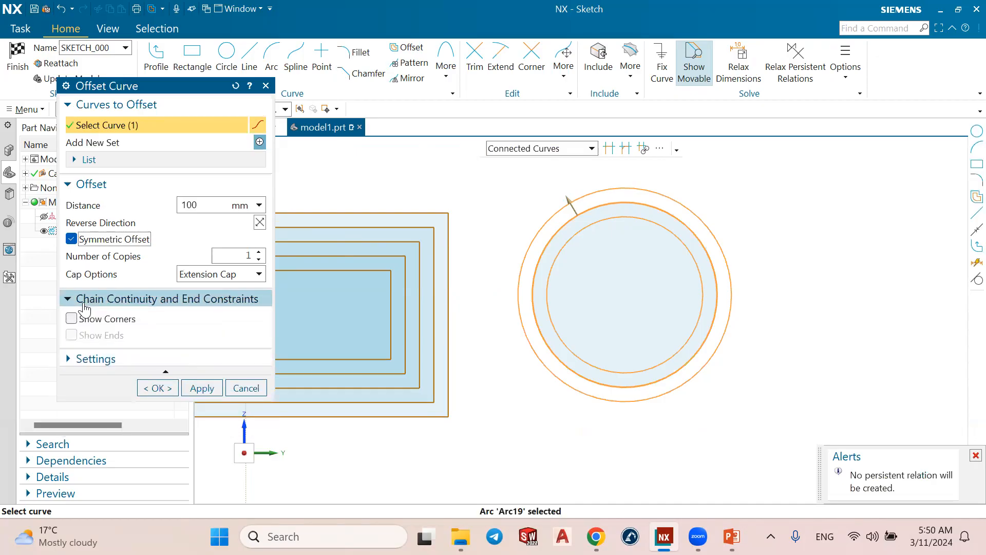
left_click(83, 302)
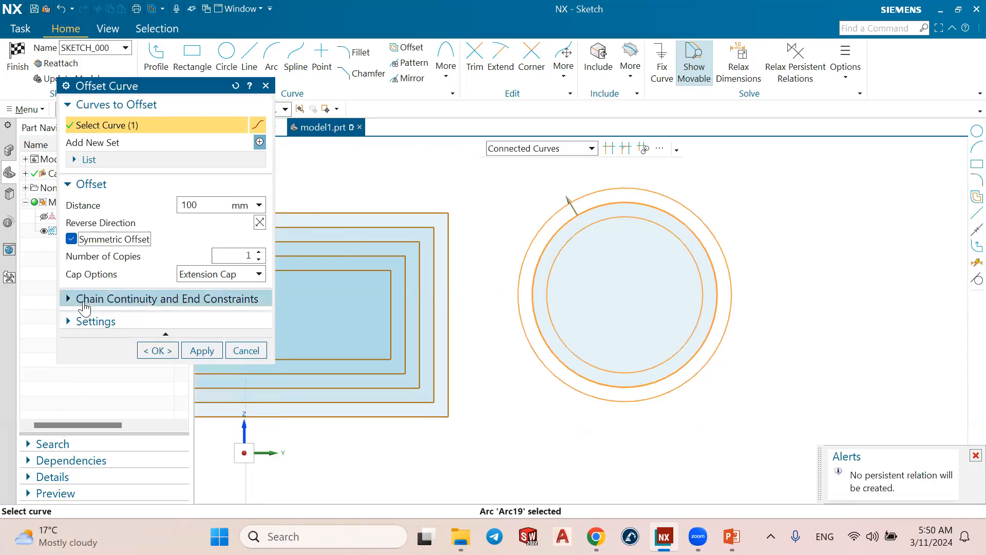
left_click(66, 86)
left_click(100, 112)
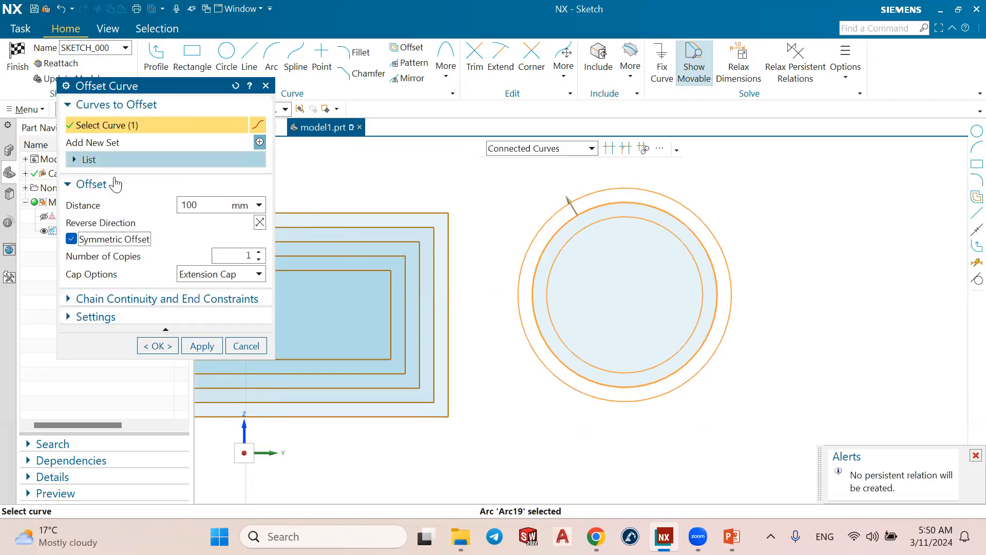
left_click(148, 303)
left_click(106, 359)
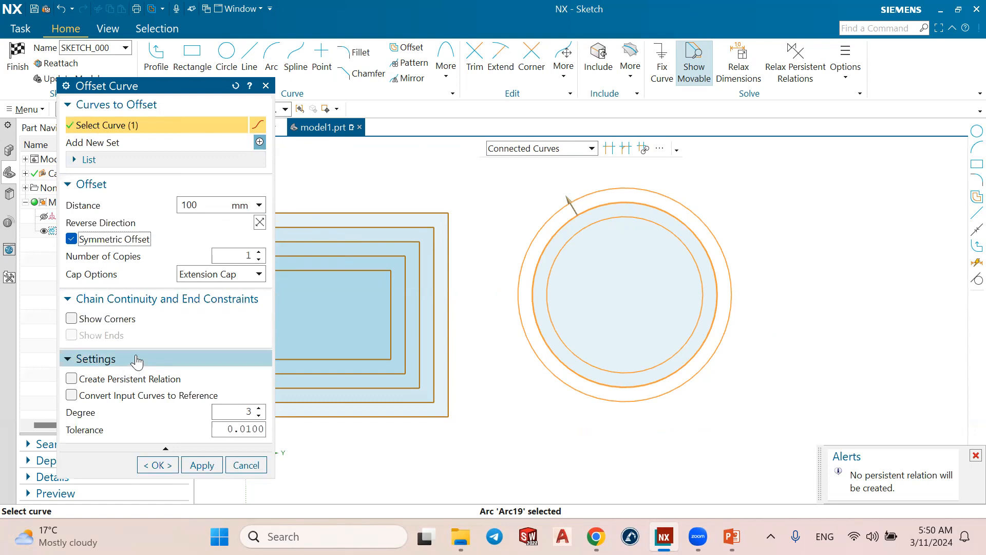
left_click(99, 300)
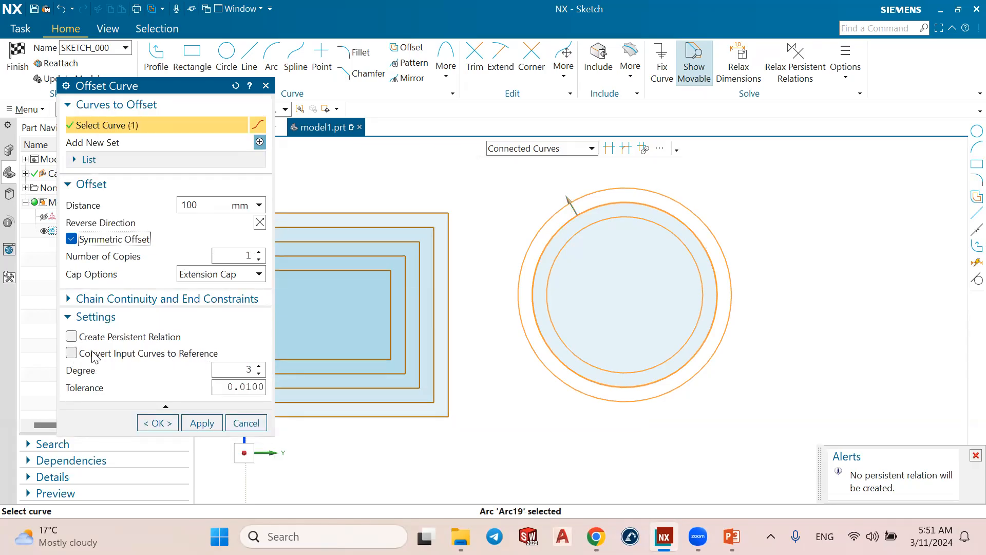
Turn on converting the input curves to reference and create the circle's symmetric offset.
left_click(75, 355)
scroll(668, 212, "down", 2)
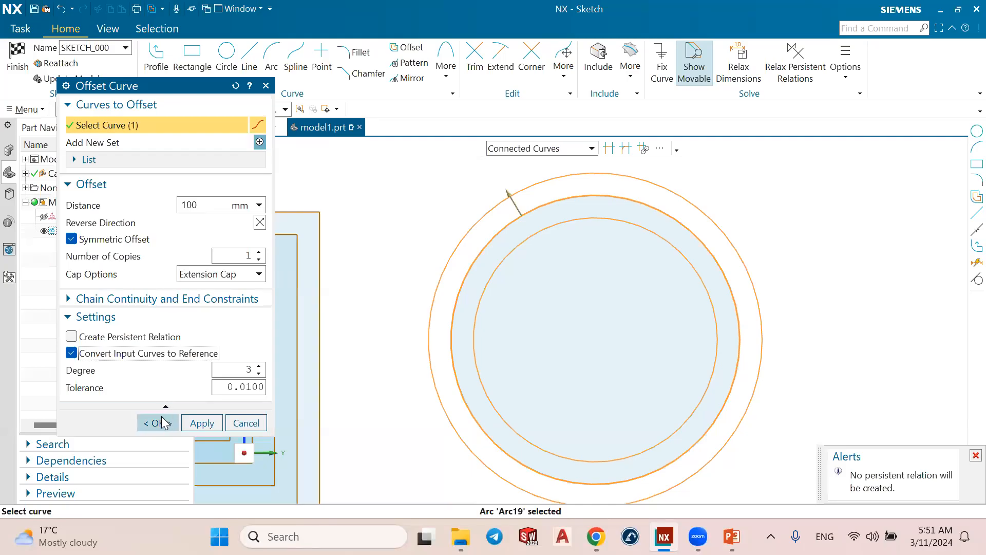
left_click(159, 422)
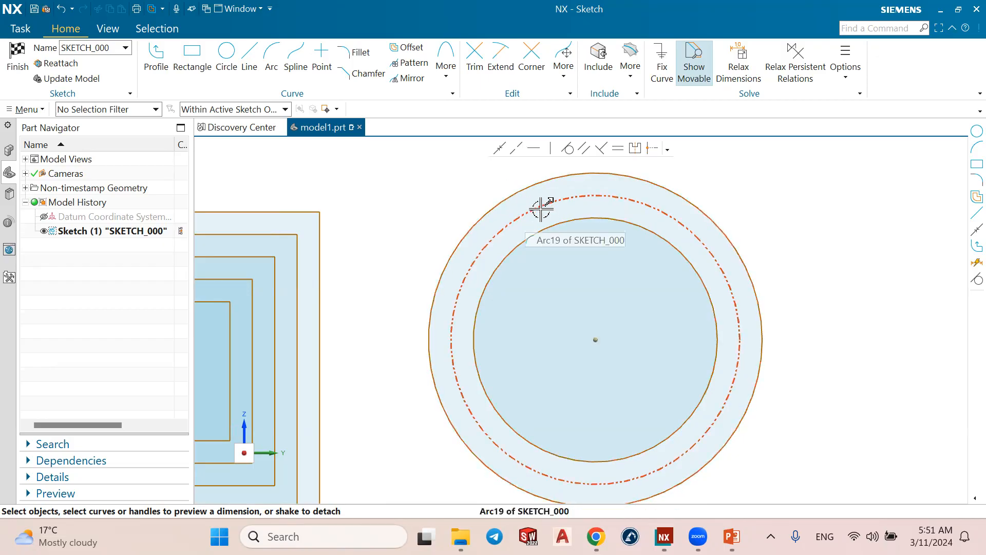
scroll(541, 208, "down", 5)
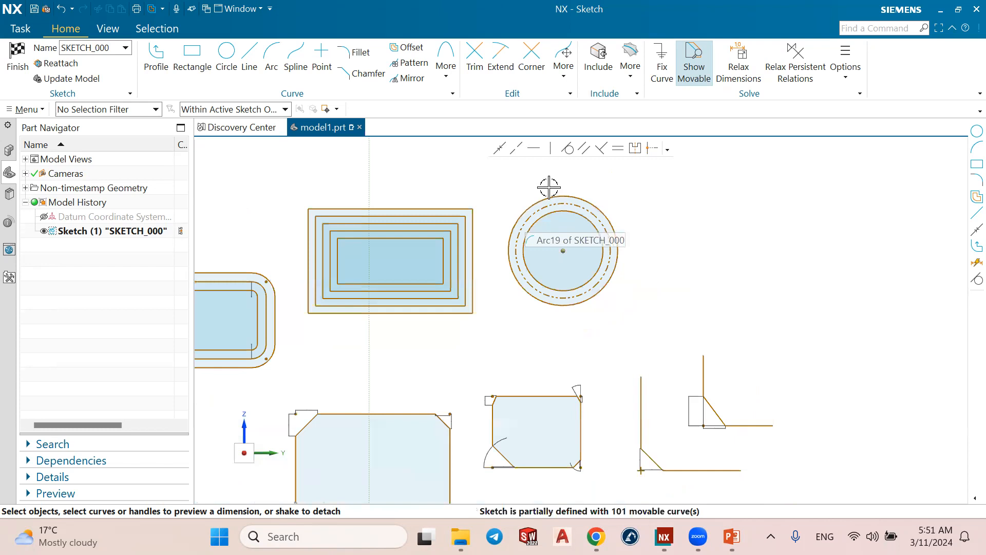
scroll(548, 188, "up", 5)
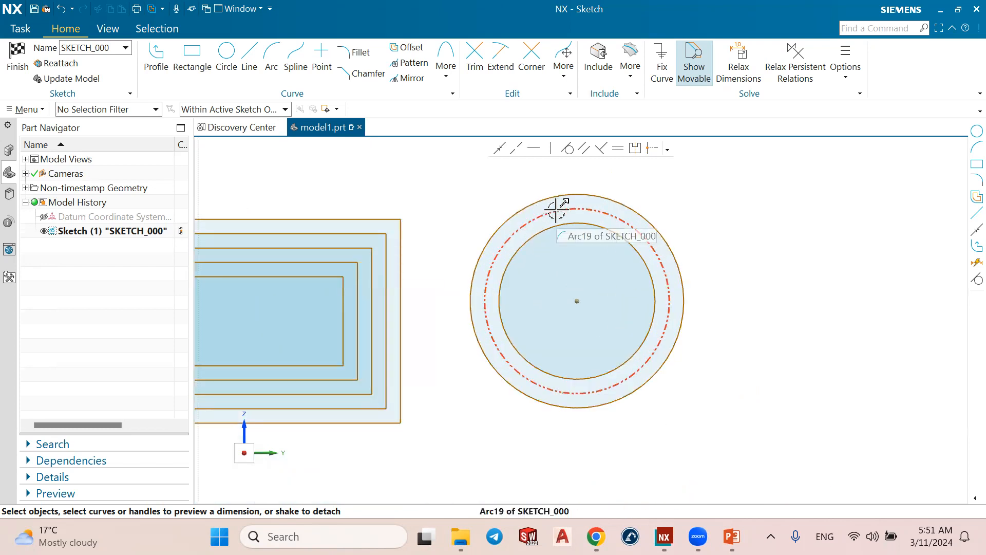
scroll(555, 217, "down", 3)
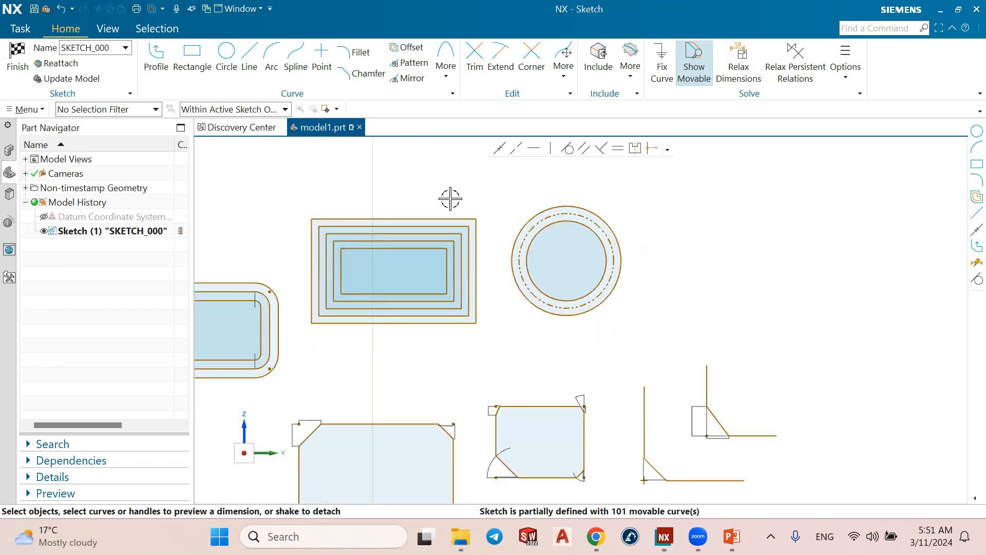
Draw a circle by centre and radius in the empty area above the existing shapes, on the negative side of the vertical axis.
scroll(449, 198, "down", 6)
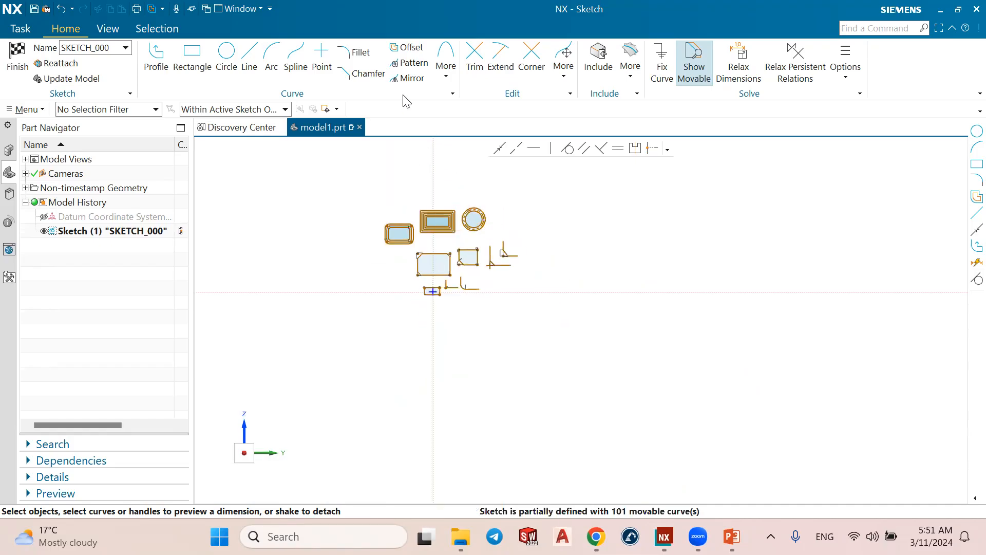
scroll(457, 172, "up", 5)
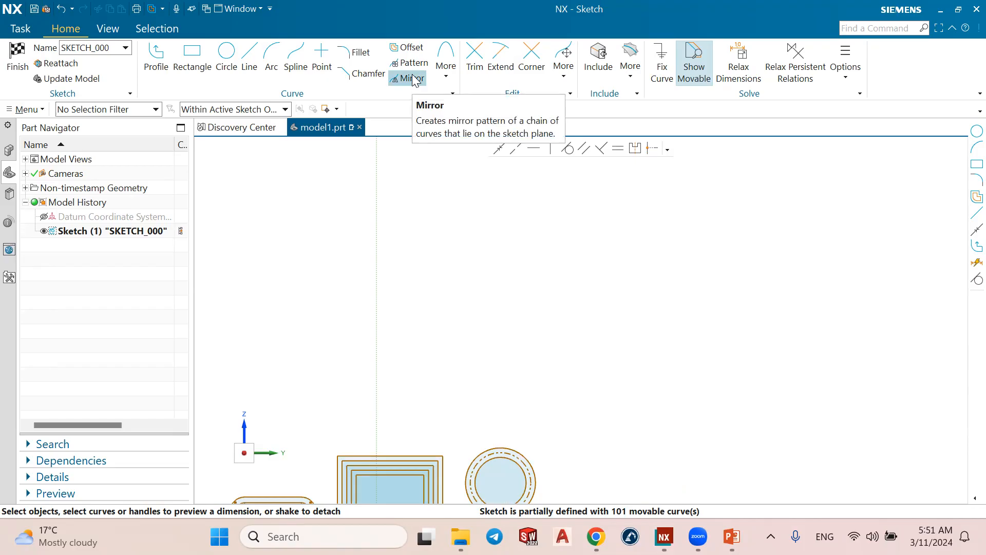
scroll(475, 249, "down", 5)
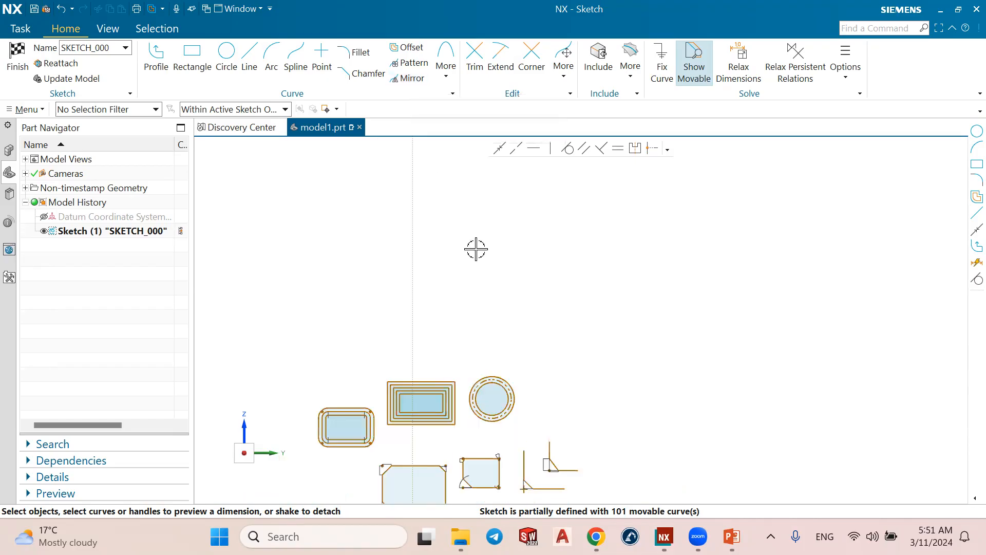
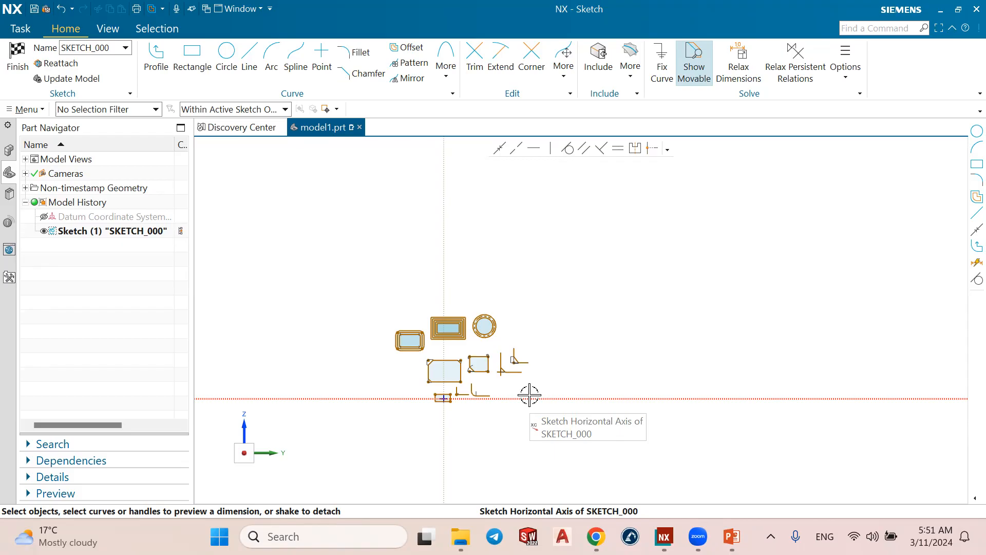
scroll(394, 222, "down", 5)
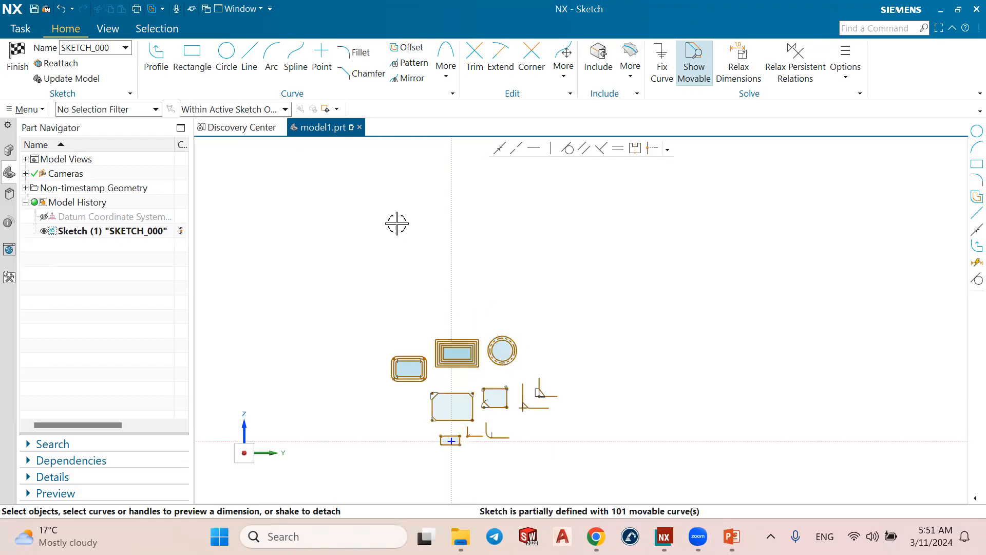
scroll(394, 222, "down", 1)
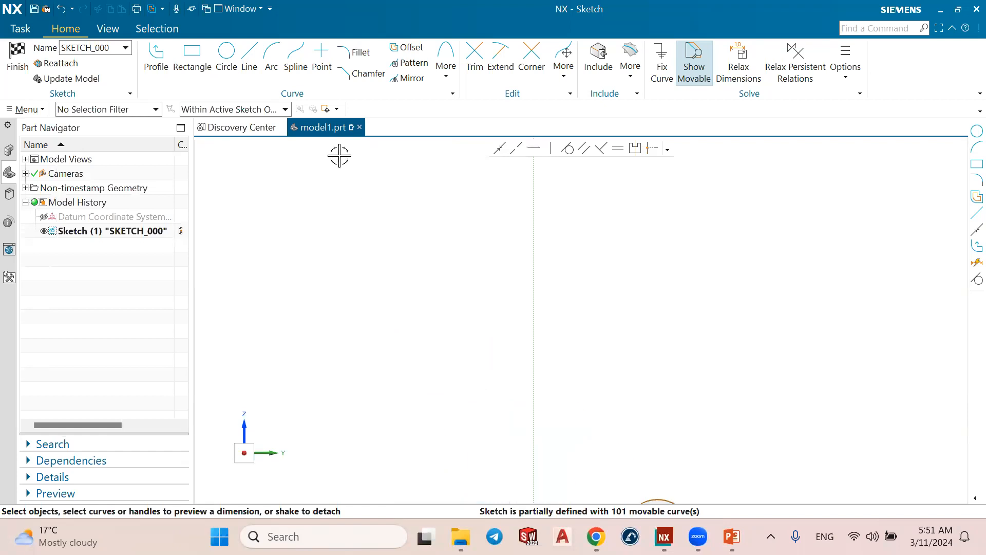
left_click(228, 55)
left_click(341, 254)
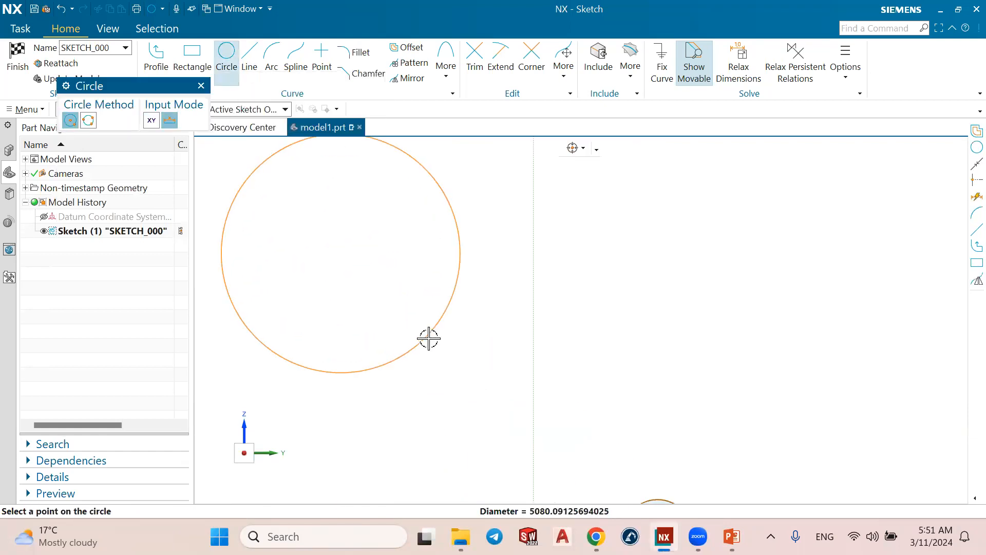
left_click(385, 290)
key("Escape")
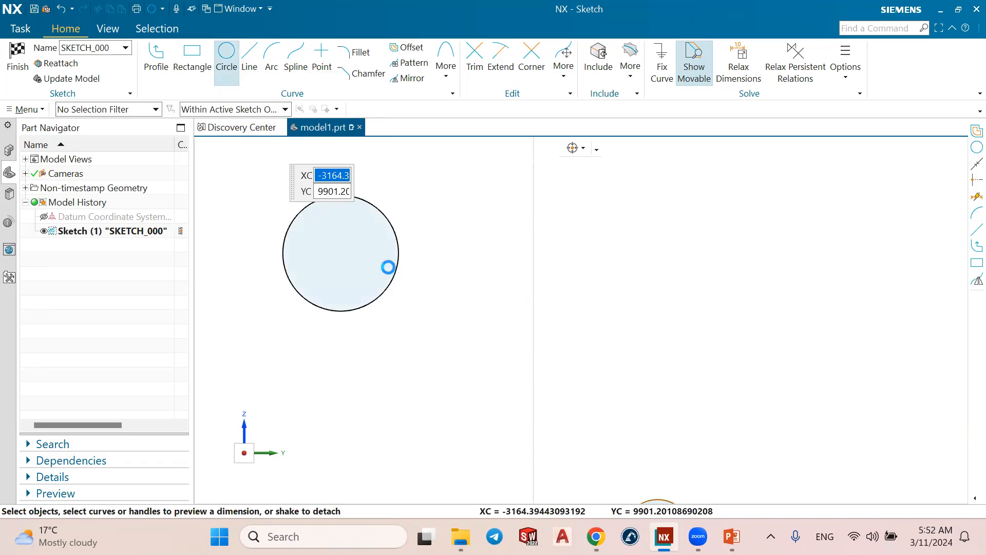
Dimension the new circle's centre from the sketch's vertical axis and set the distance to 4000 mm.
scroll(388, 267, "up", 1)
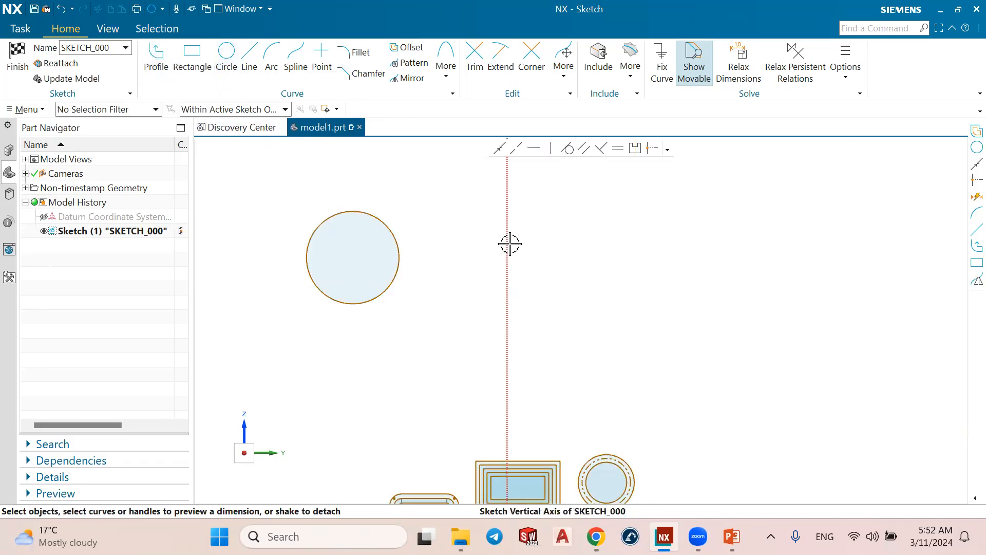
left_click(508, 243)
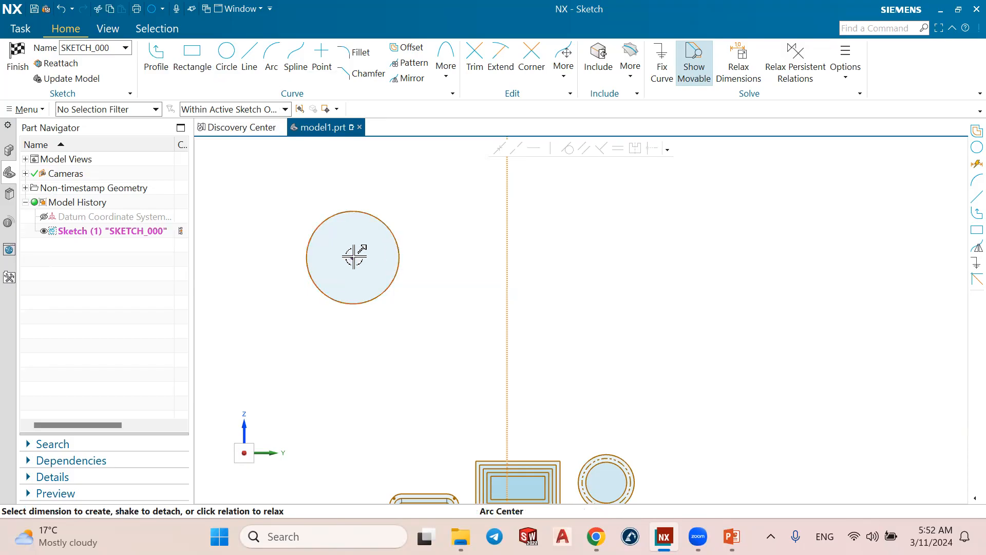
scroll(406, 264, "up", 5)
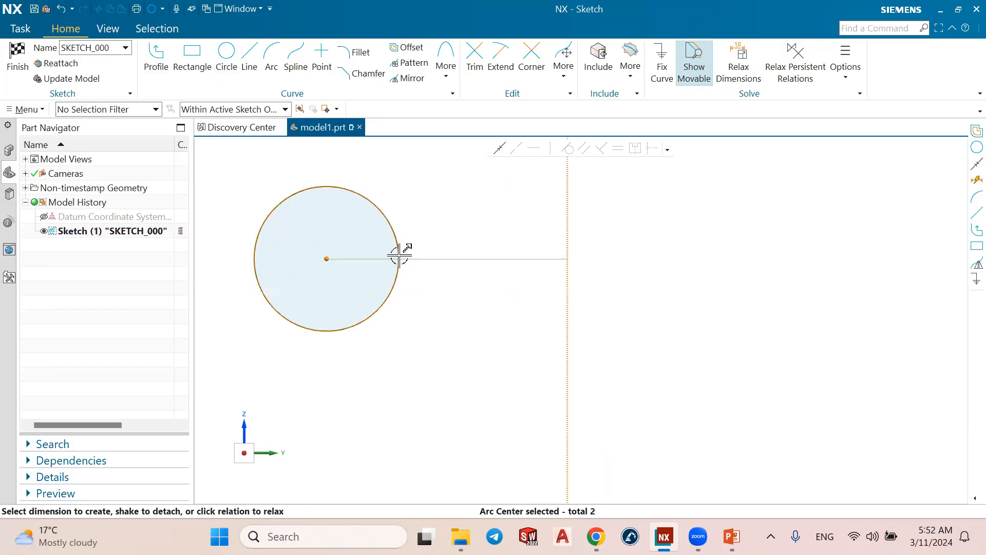
scroll(439, 274, "down", 1)
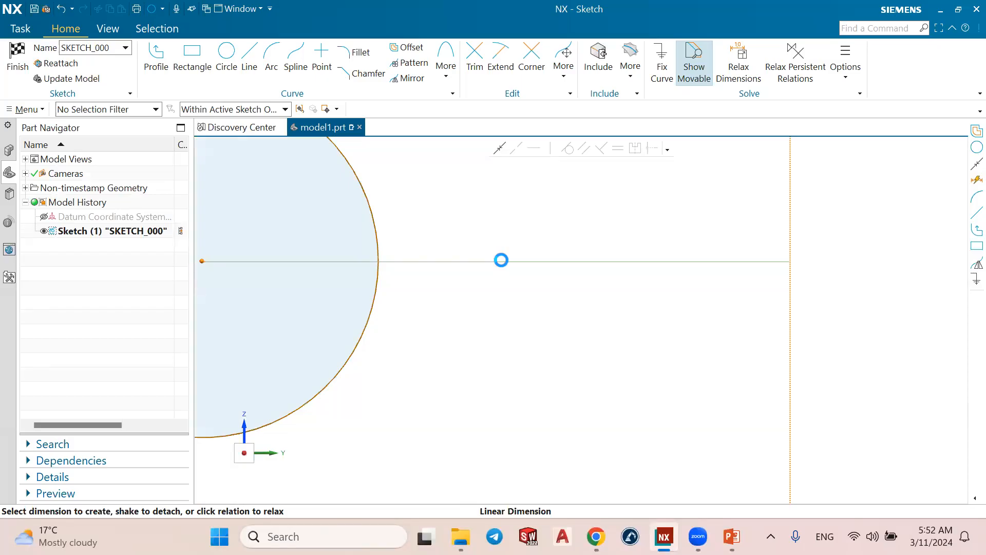
left_click(501, 260)
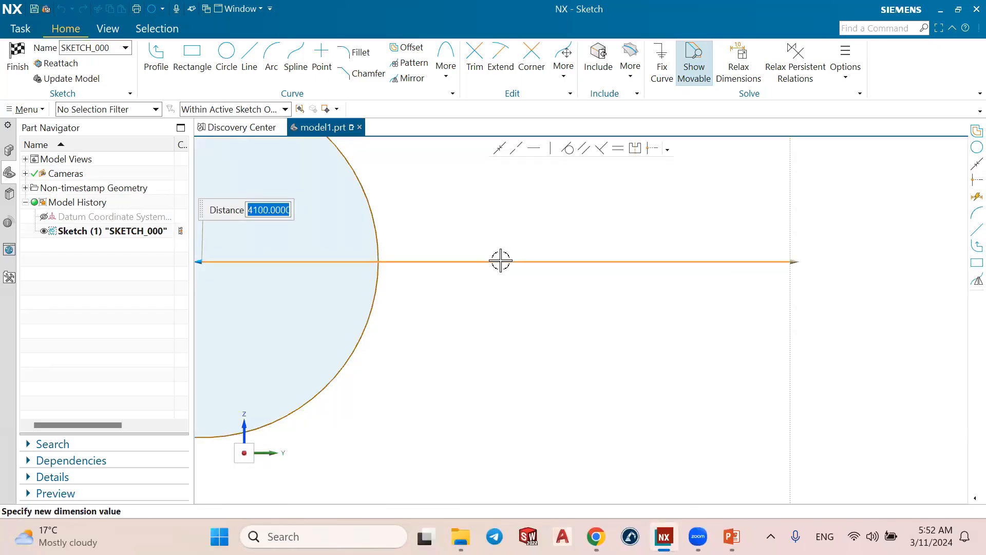
type("4")
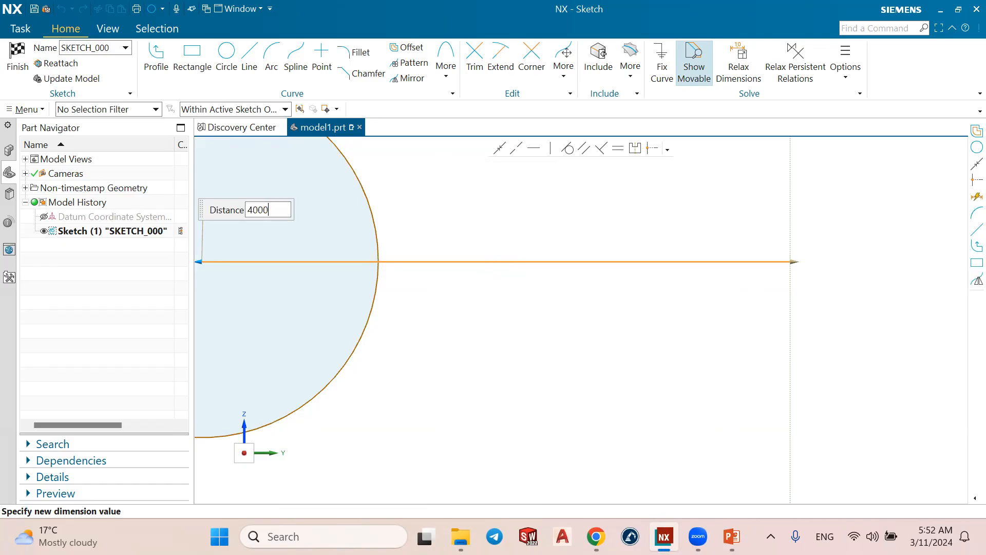
key("Return")
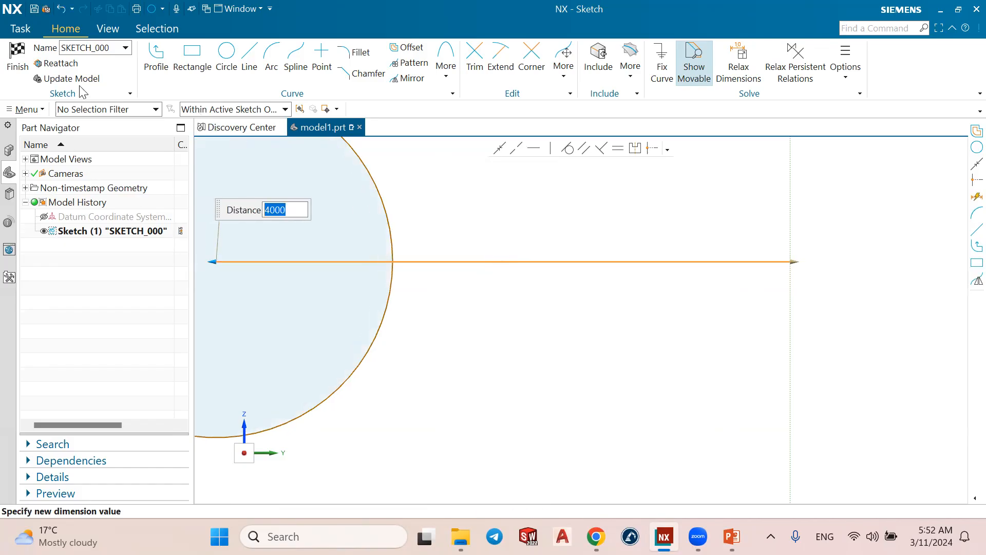
left_click(469, 192)
scroll(482, 246, "down", 1)
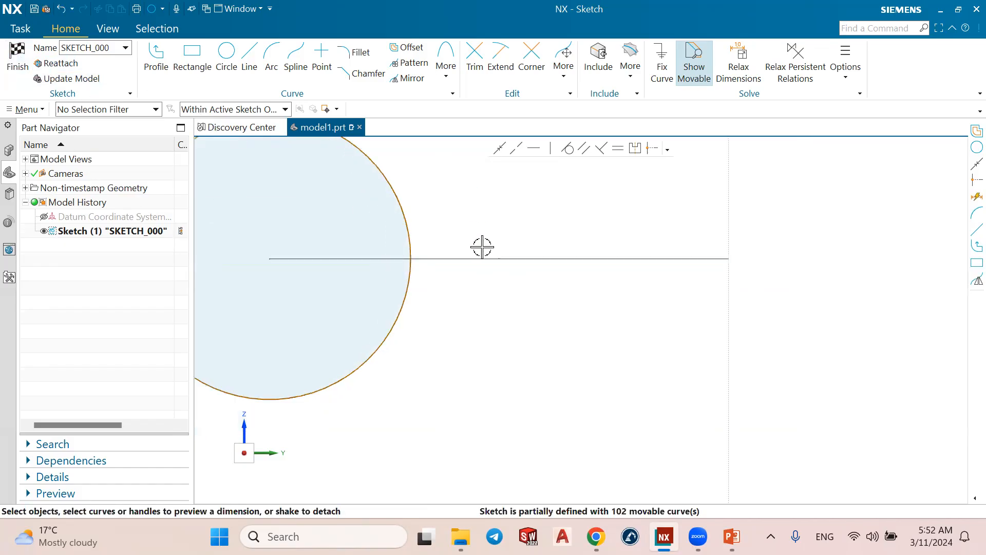
Mirror the new circle about the sketch's vertical axis.
scroll(482, 237, "down", 3)
scroll(488, 190, "up", 2)
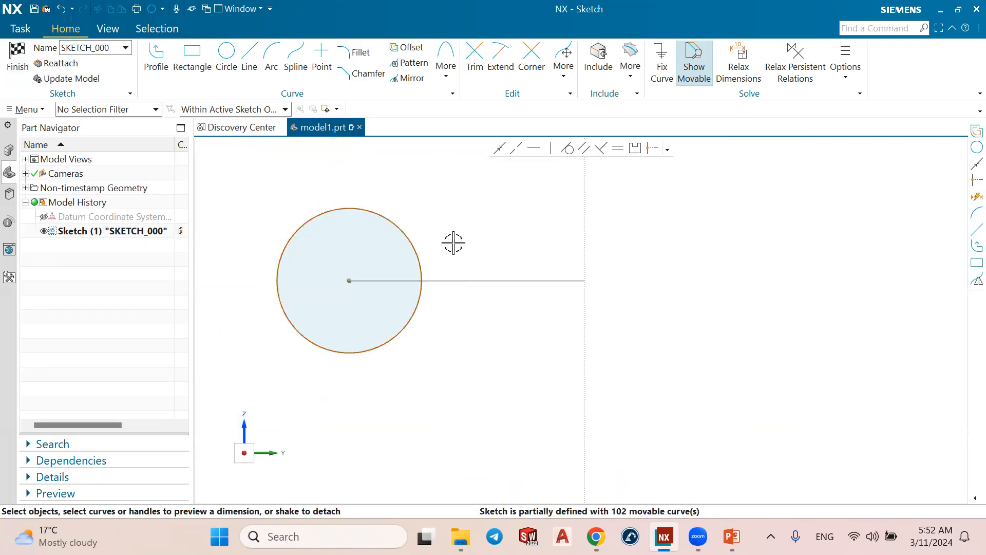
scroll(454, 243, "down", 1)
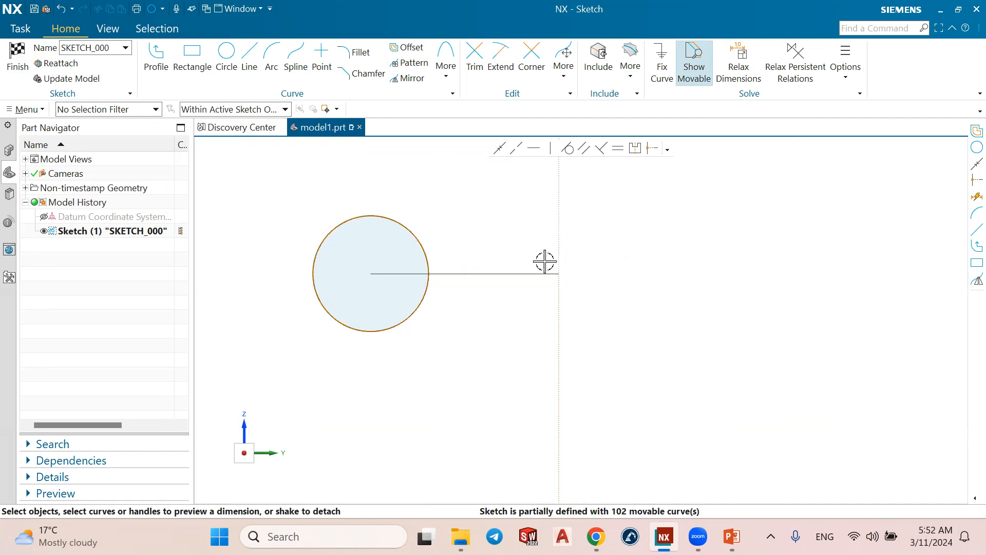
left_click(396, 80)
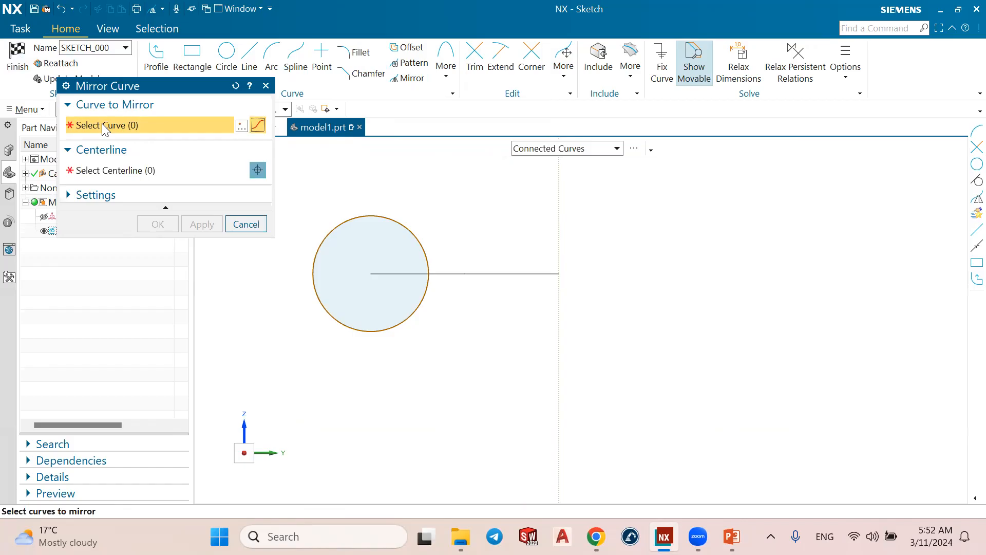
left_click(389, 216)
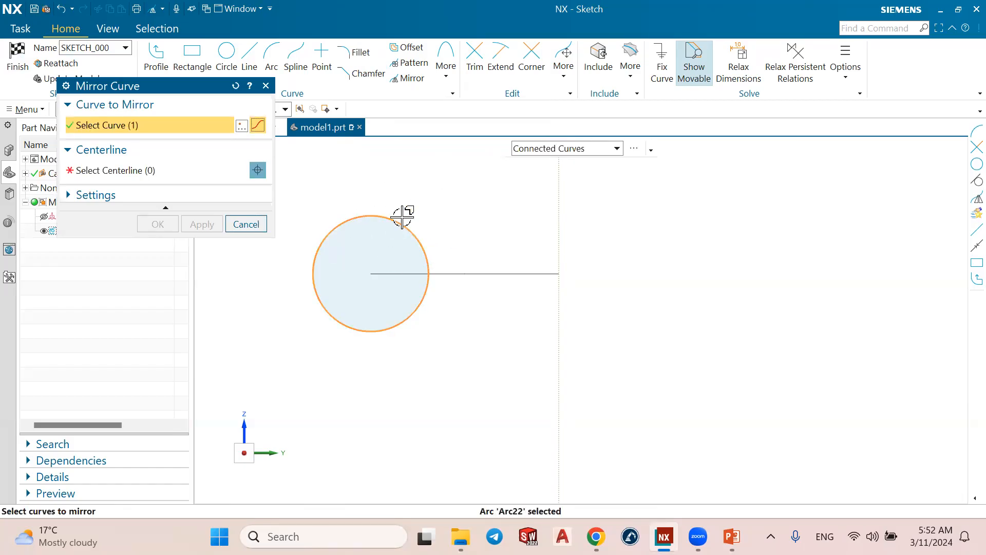
left_click(100, 170)
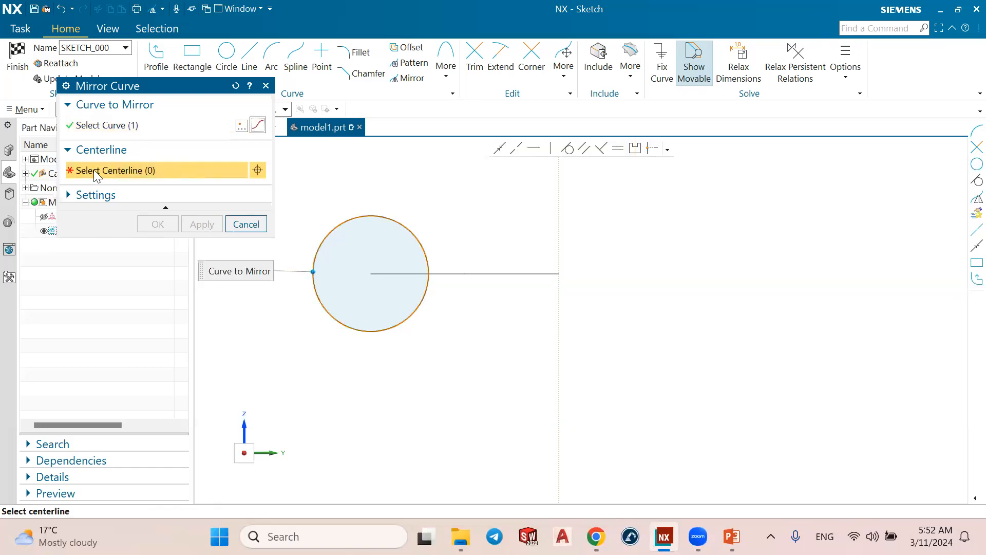
left_click(561, 221)
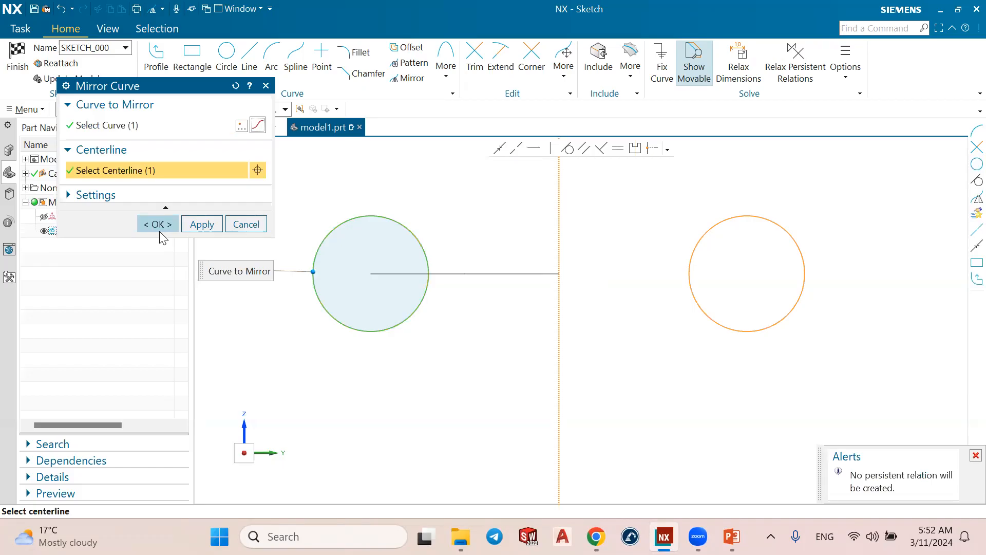
left_click(160, 224)
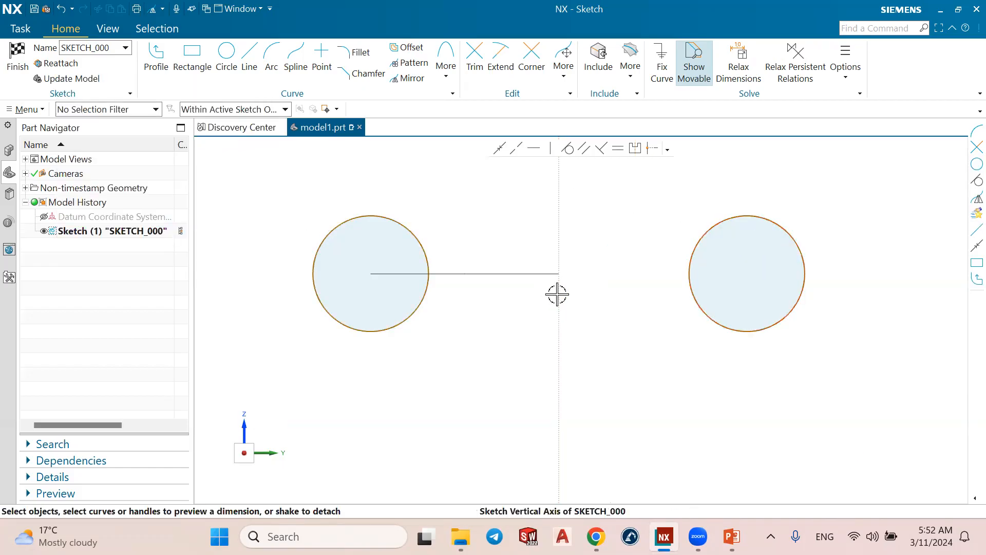
left_click(558, 293)
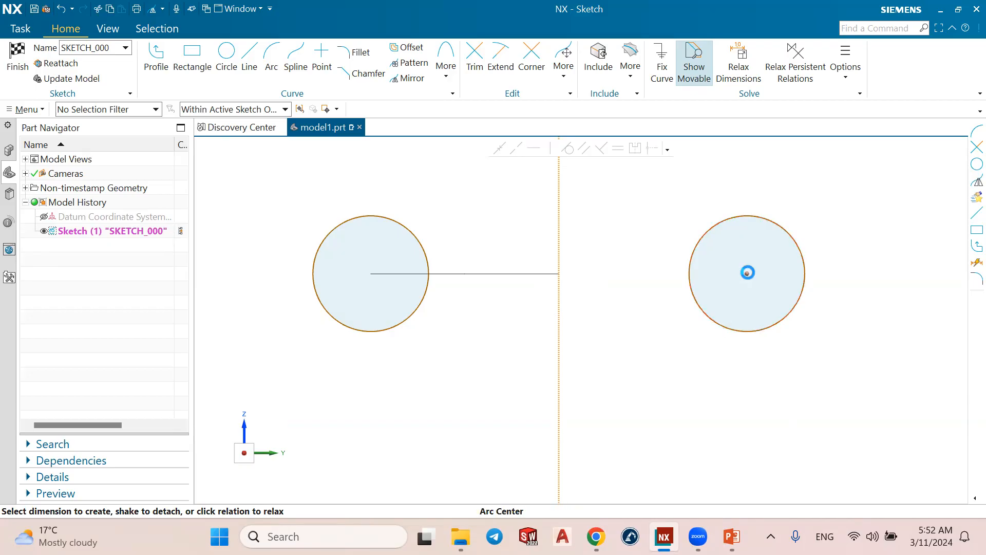
left_click(747, 272)
scroll(681, 265, "up", 5)
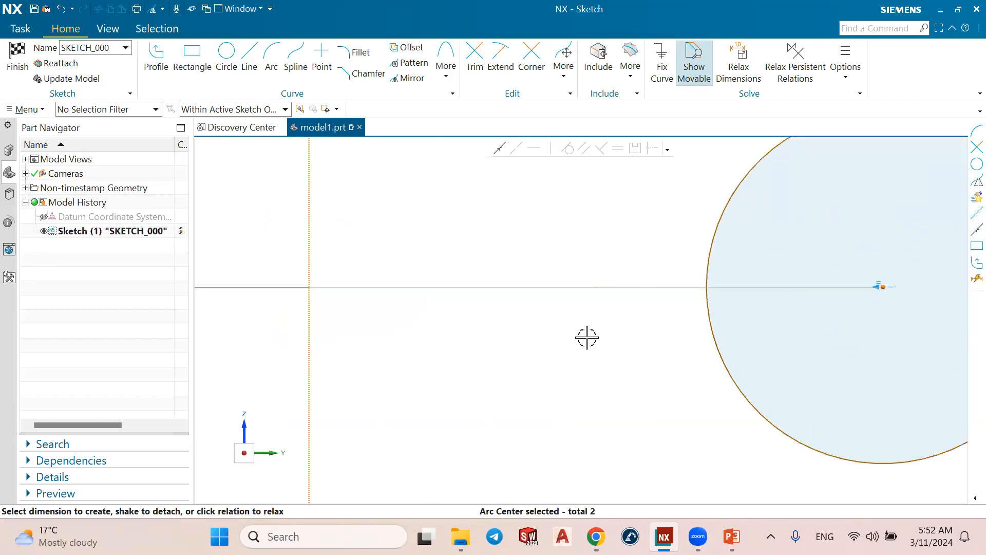
key("Escape")
Dimension the horizontal distance from the sketch's vertical axis to the mirrored circle's centre.
left_click(308, 321)
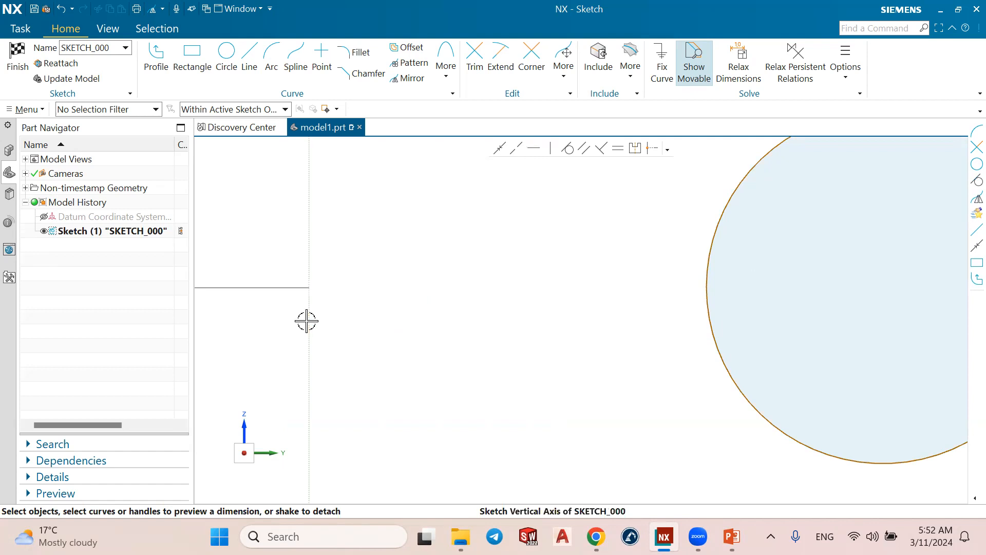
scroll(328, 322, "down", 5)
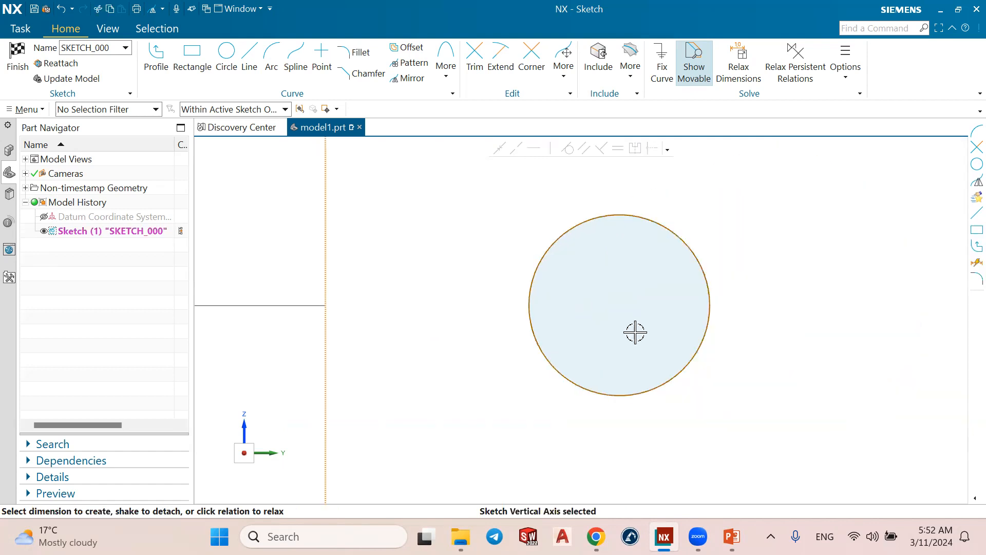
left_click(621, 304)
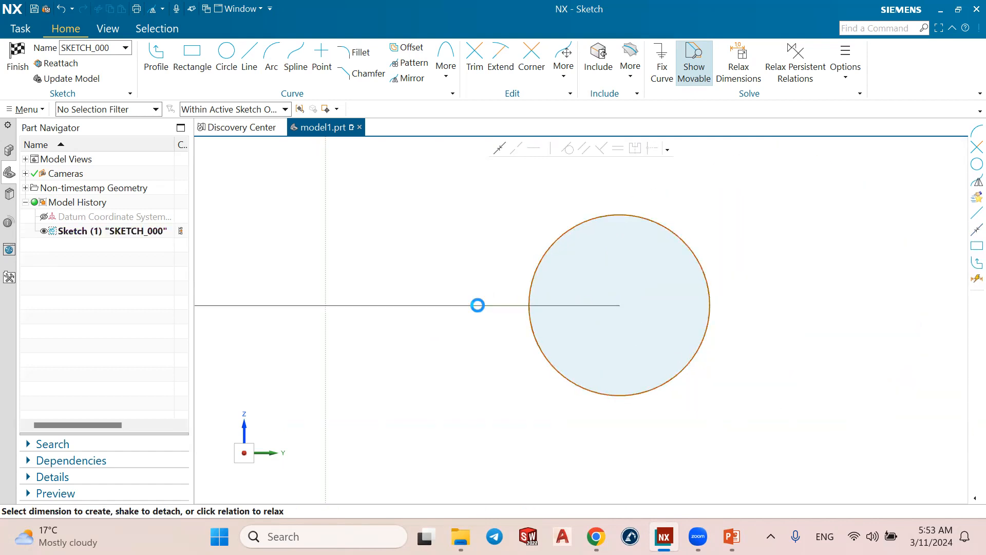
left_click(477, 305)
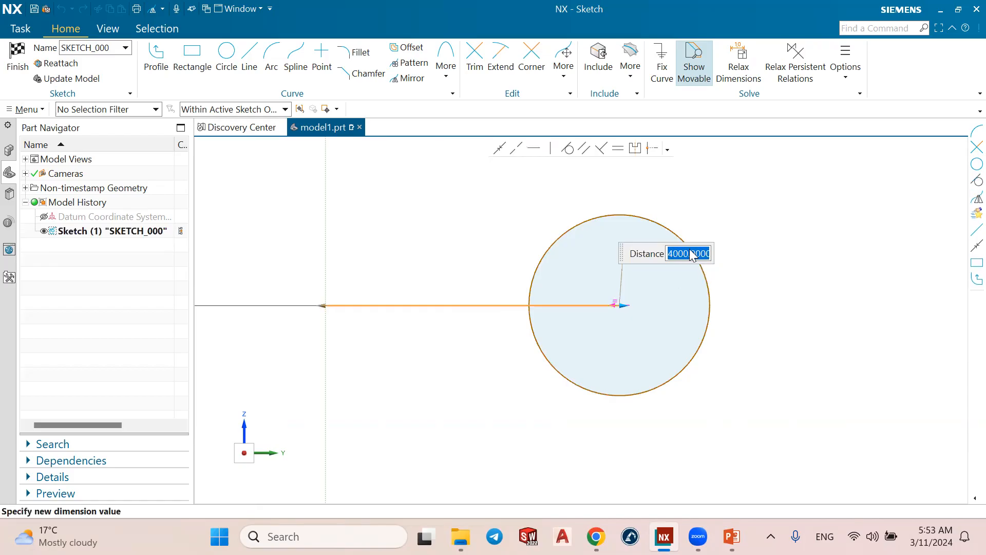
key("Return")
scroll(464, 253, "down", 5)
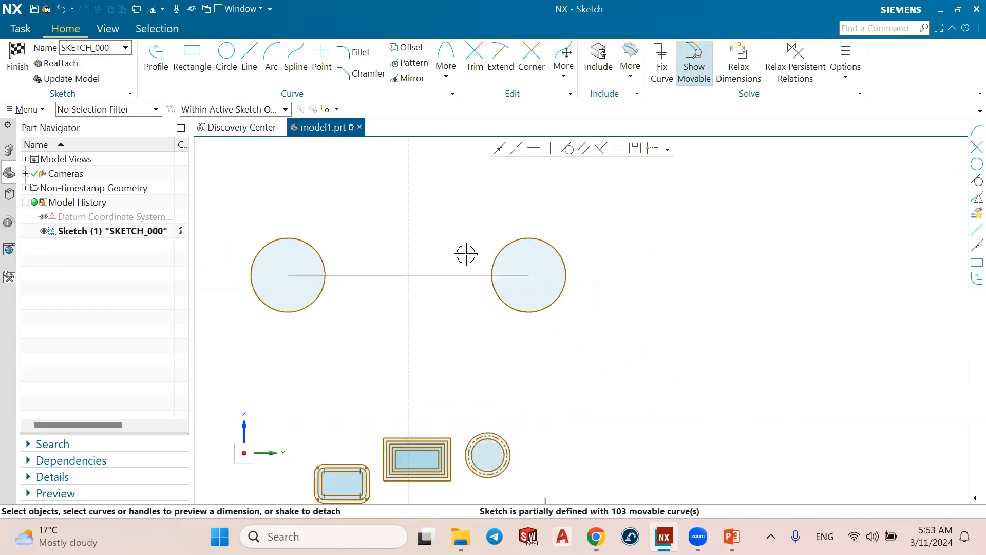
Draw a rectangle by two corner points above the two mirrored circles, on the negative side of the vertical axis.
scroll(411, 210, "up", 6)
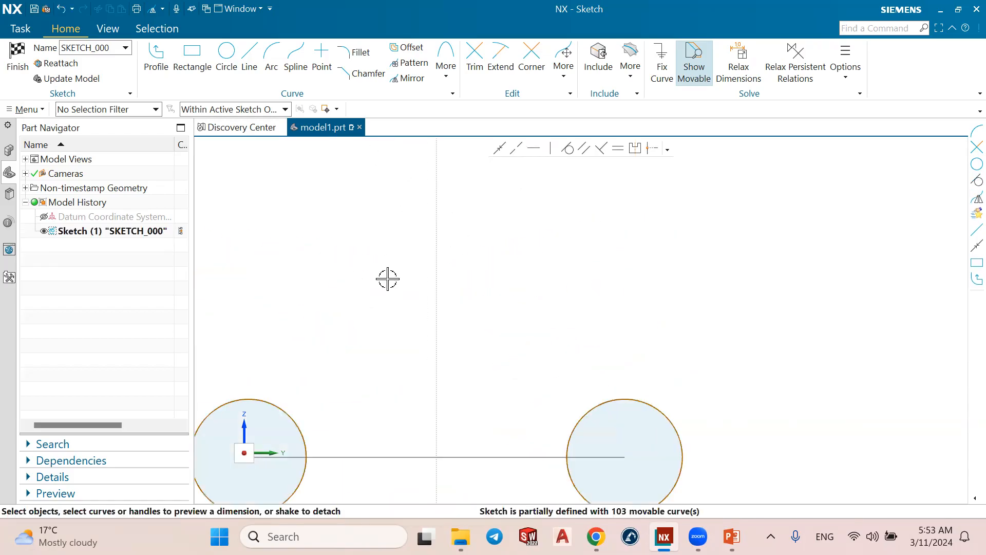
left_click(192, 58)
left_click(322, 283)
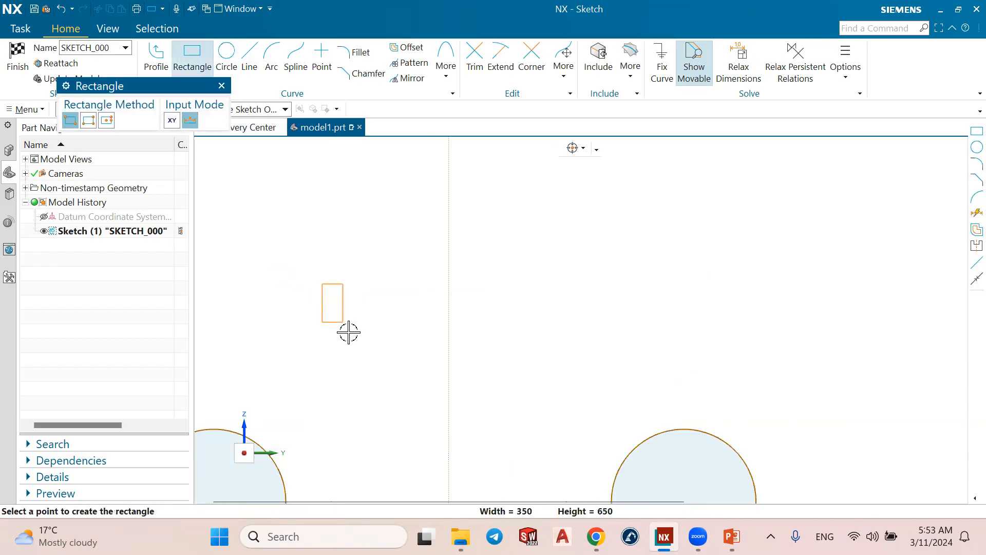
left_click(393, 339)
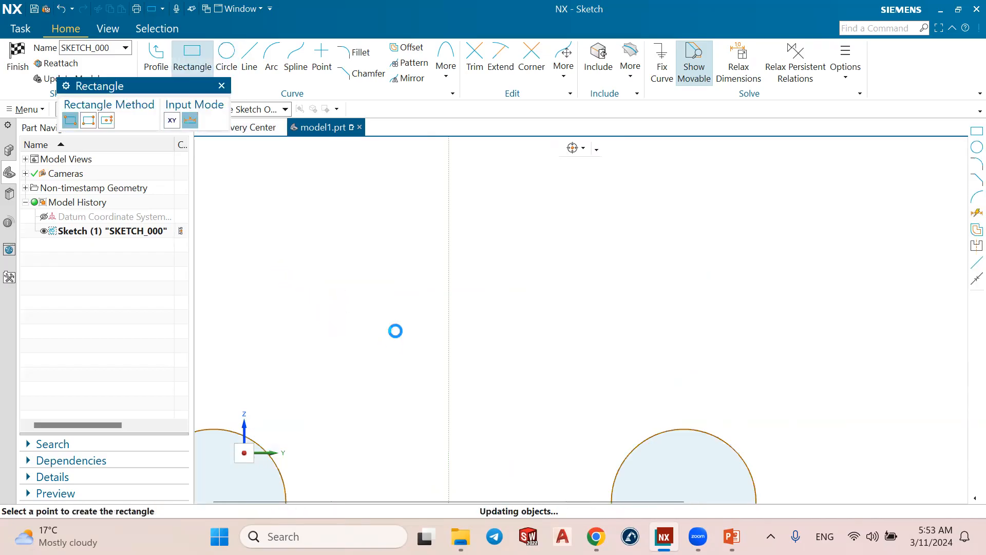
left_click(221, 85)
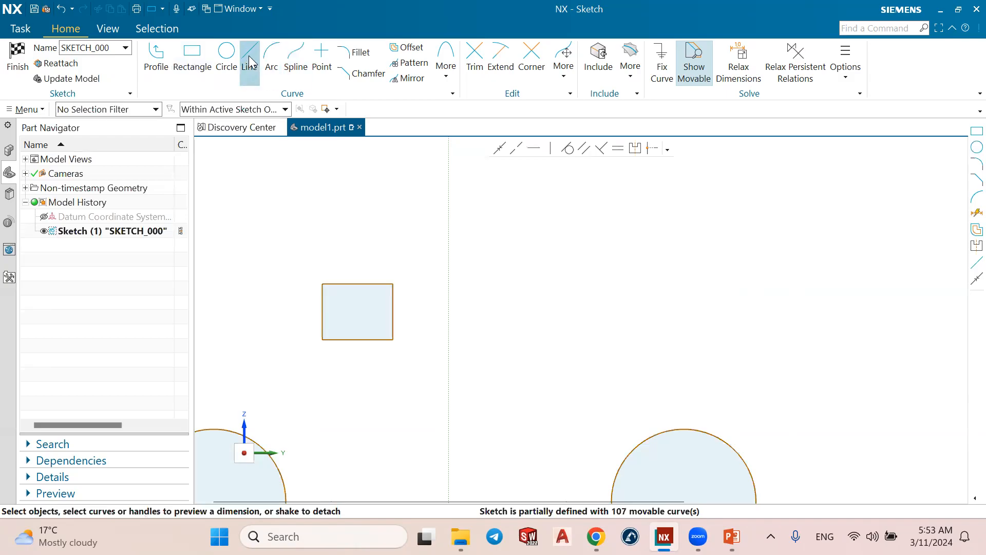
Close both short ends of the new rectangle with outward semicircular arcs between its corners.
left_click(272, 59)
left_click(322, 339)
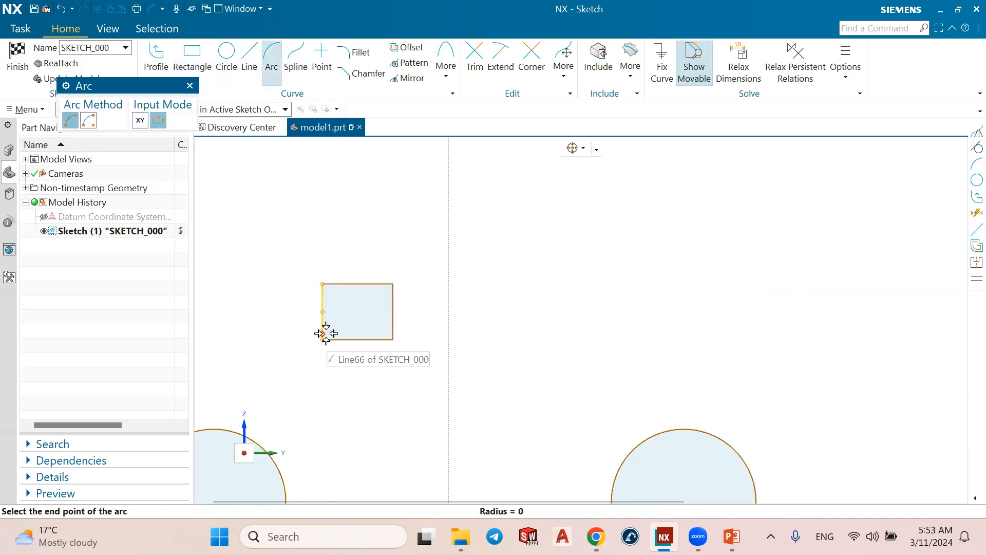
left_click(322, 284)
left_click(295, 314)
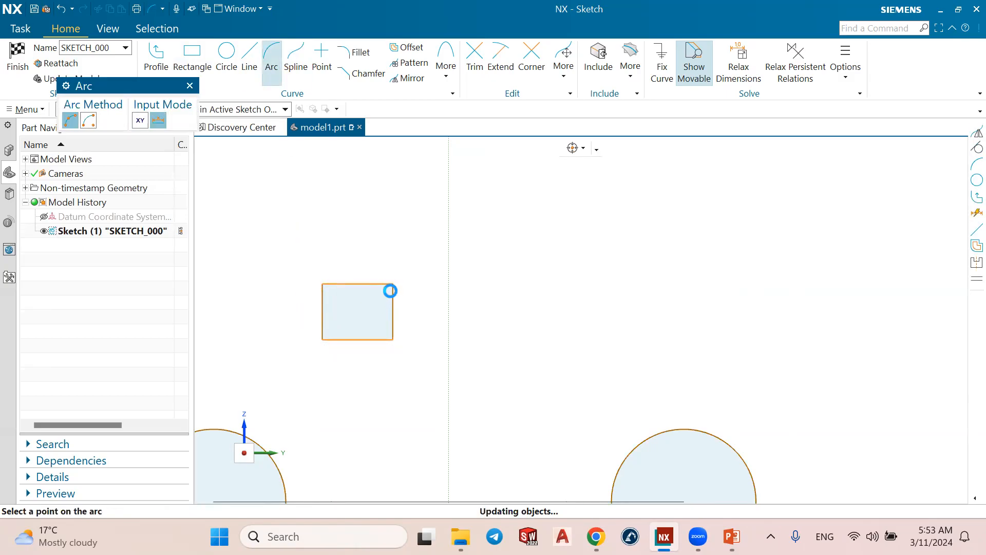
left_click(393, 283)
left_click(393, 338)
left_click(411, 331)
left_click(189, 86)
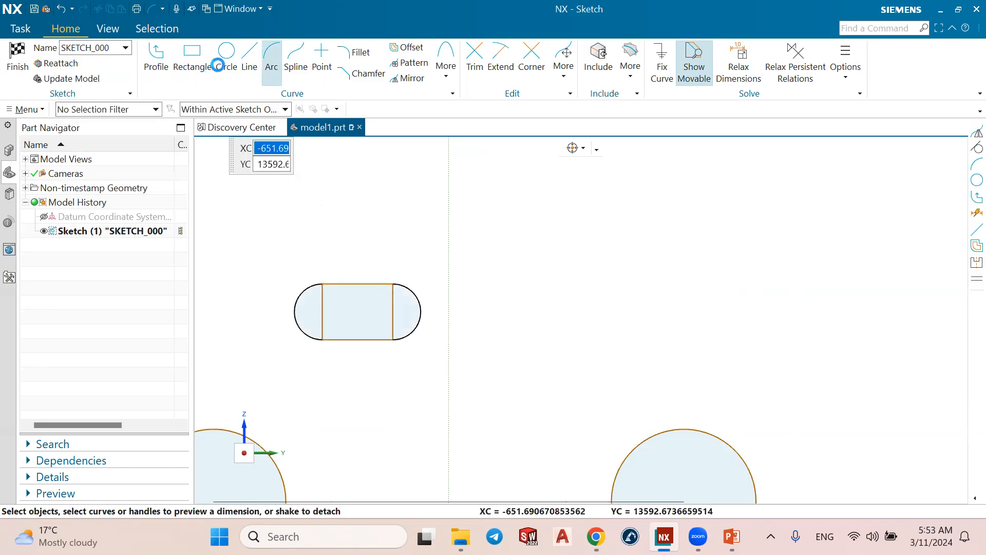
Trim the rectangle's two vertical sides between the arcs to leave a single slot outline.
left_click(475, 60)
left_click_drag(313, 308, 404, 303)
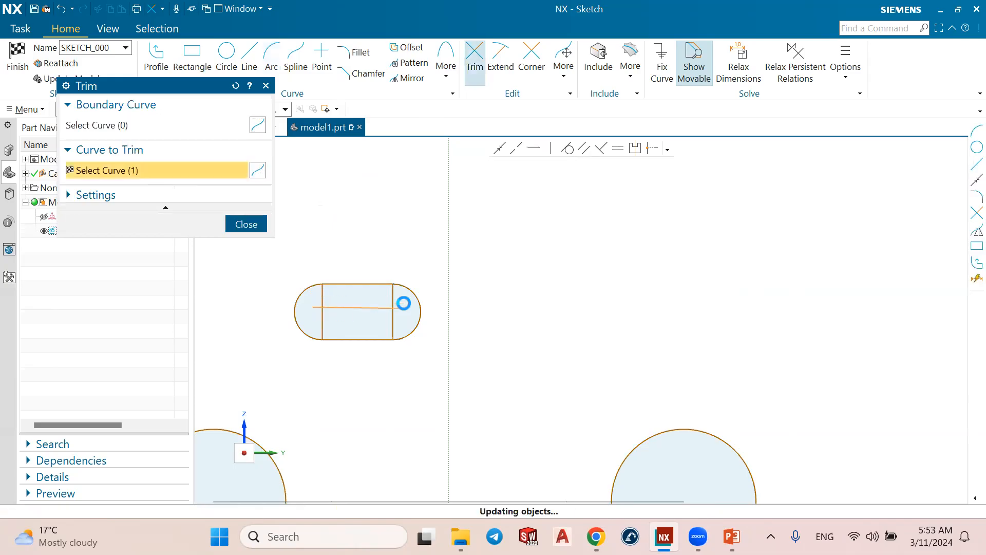
left_click(257, 227)
Draw a circle inside the slot at each end, centred on the centre of the end arc.
left_click(227, 57)
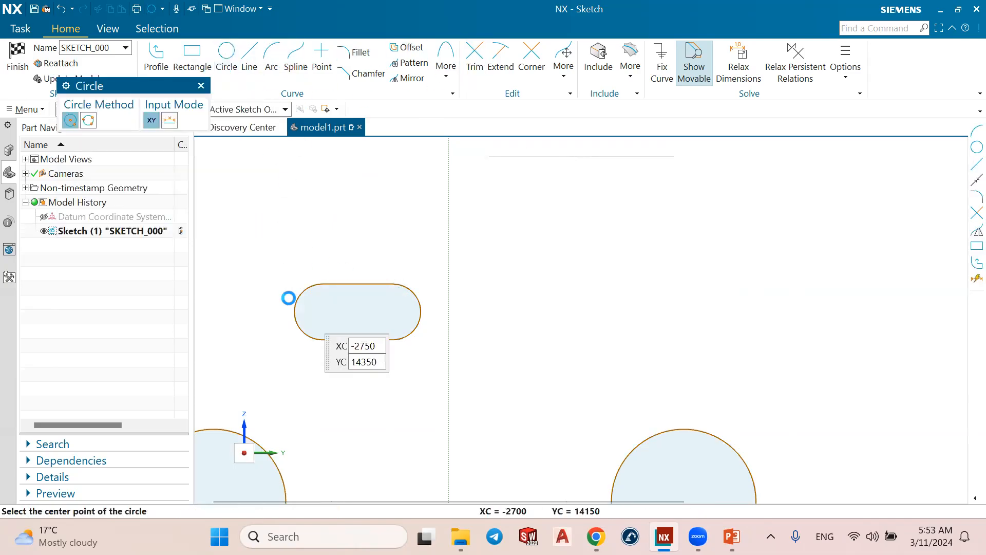
scroll(292, 297, "up", 2)
left_click(339, 318)
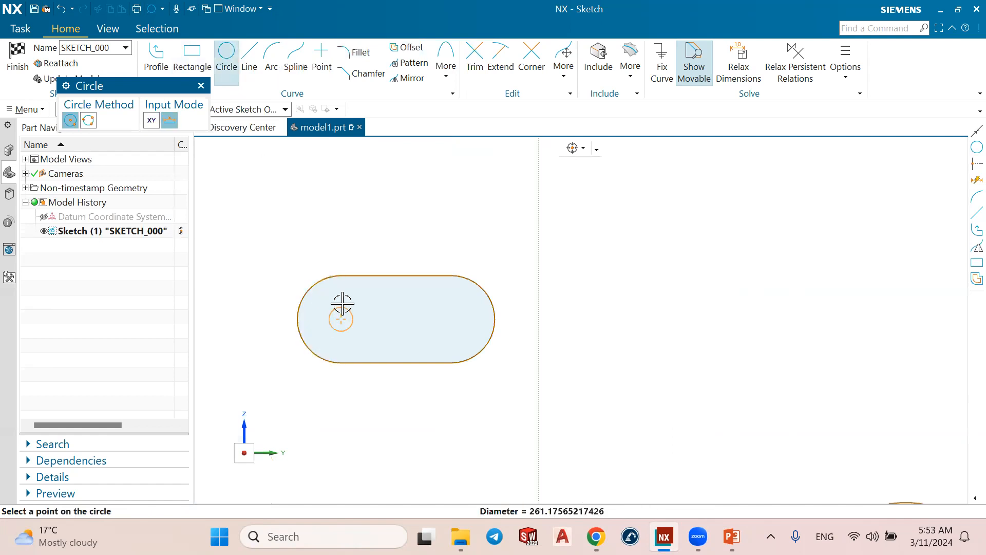
left_click(341, 302)
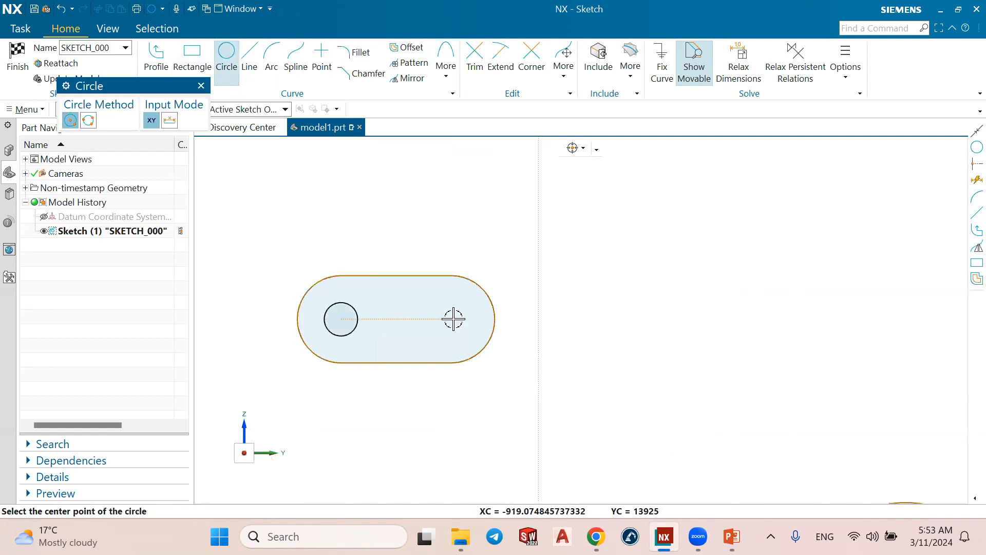
left_click(453, 319)
left_click(455, 300)
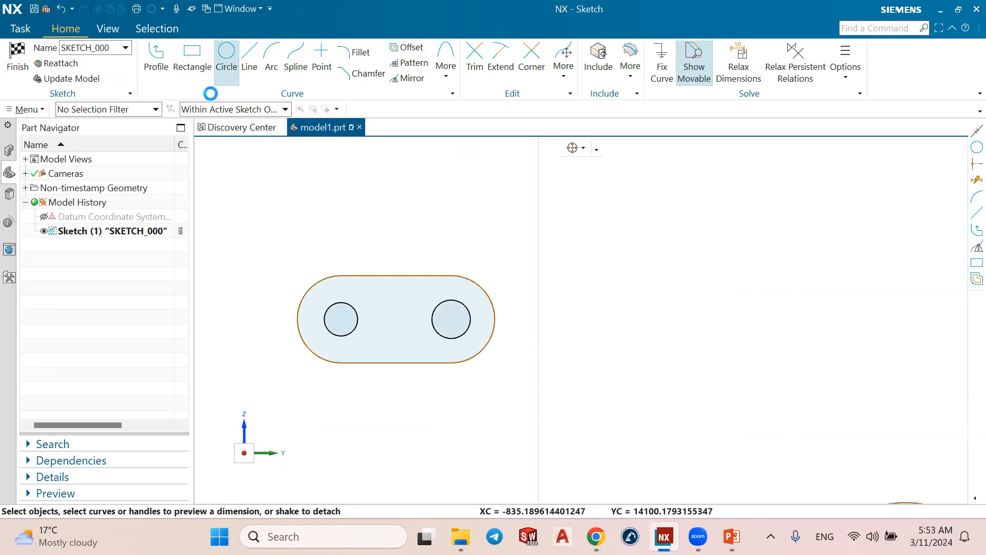
left_click(203, 86)
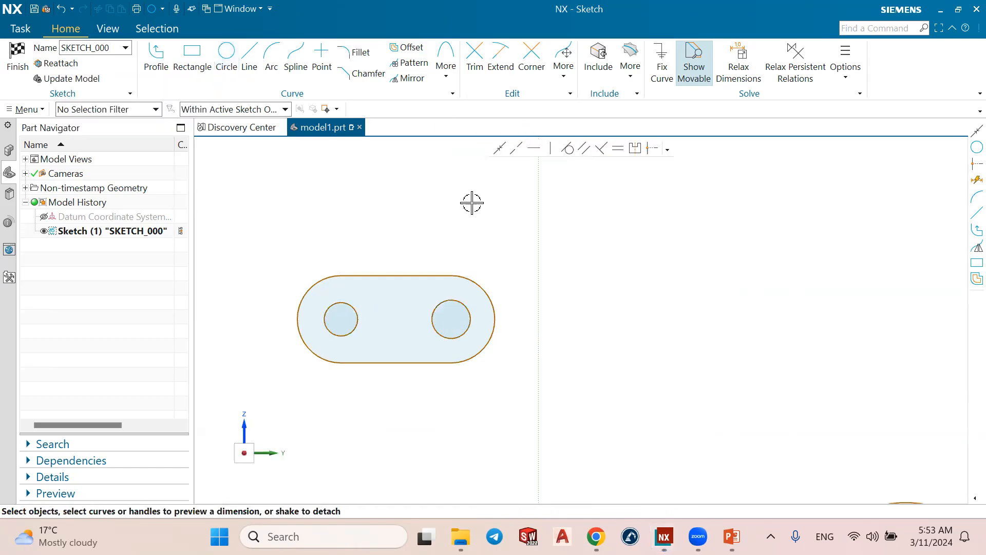
Make the slot's two inner circles equal in radius, taking the larger circle as the stationary curve.
left_click(619, 148)
left_click(358, 312)
left_click(441, 303)
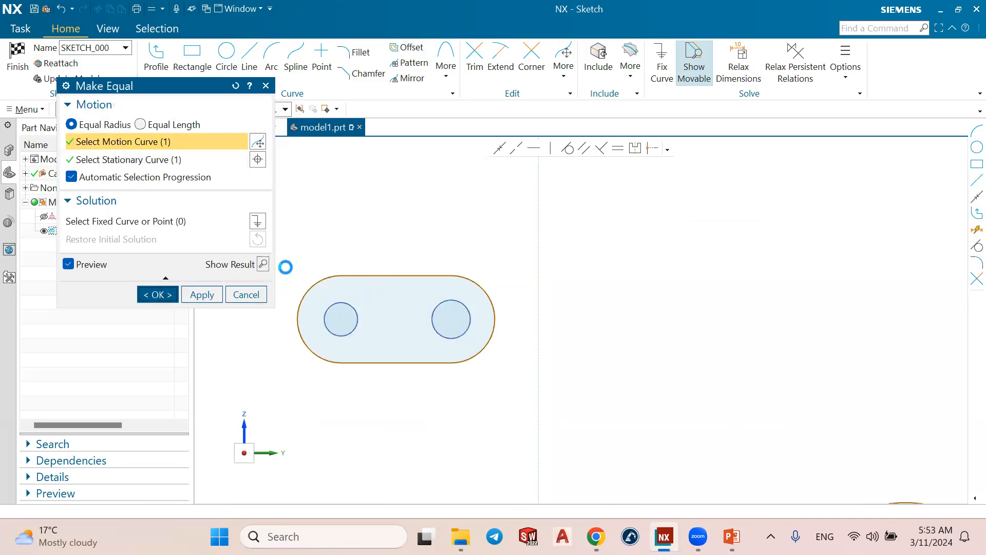
left_click(158, 294)
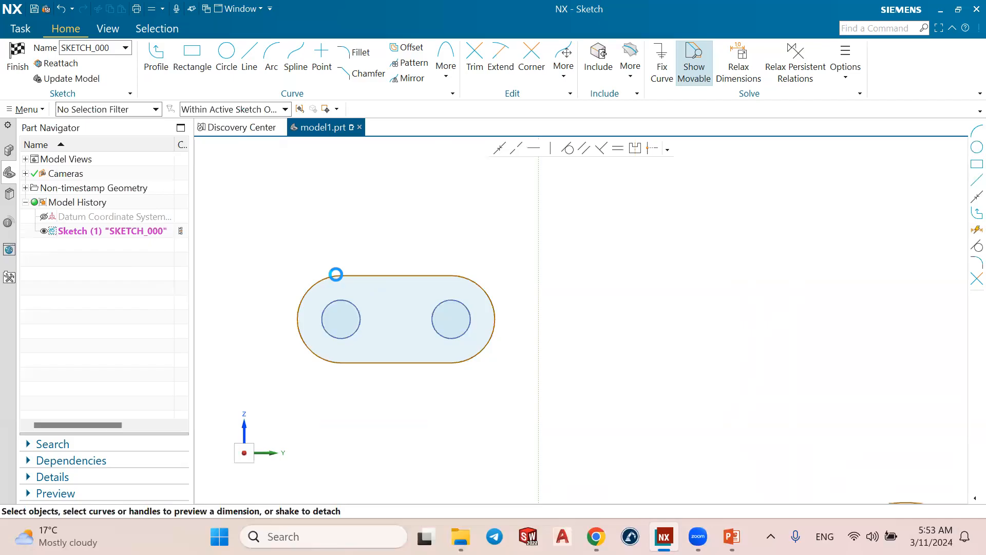
Mirror the slot outline and its two inner circles about the sketch's vertical axis.
left_click_drag(232, 237, 486, 388)
key("Escape")
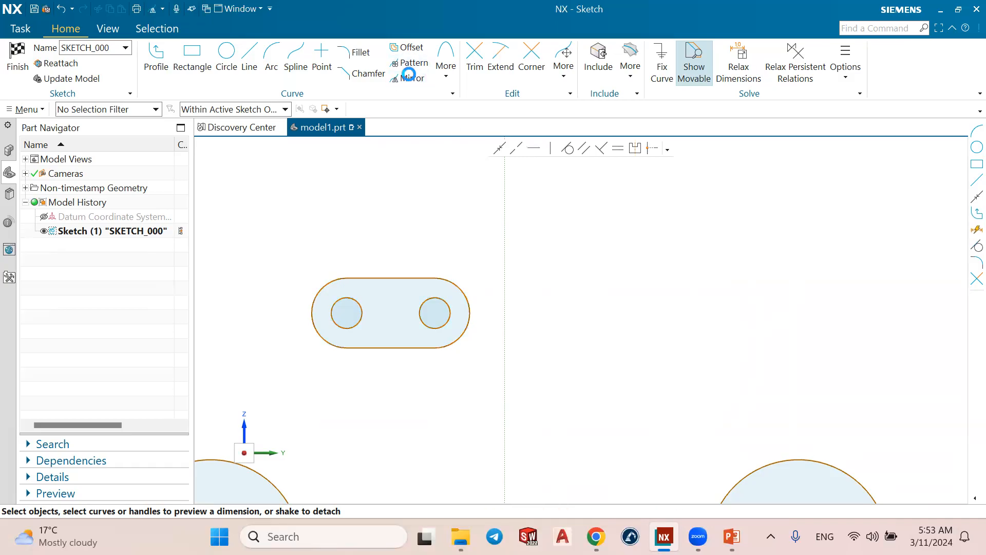
left_click(411, 78)
left_click_drag(309, 244, 482, 384)
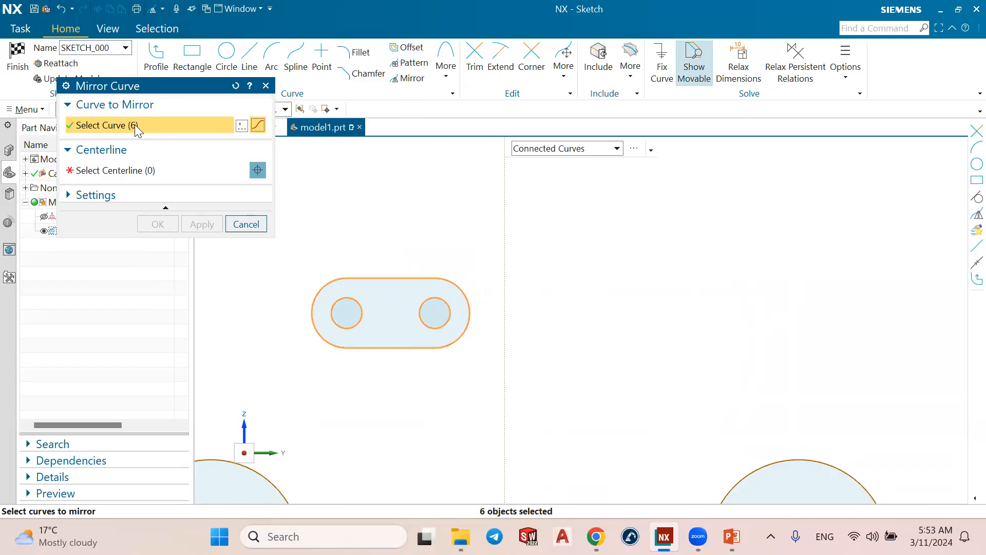
left_click(121, 172)
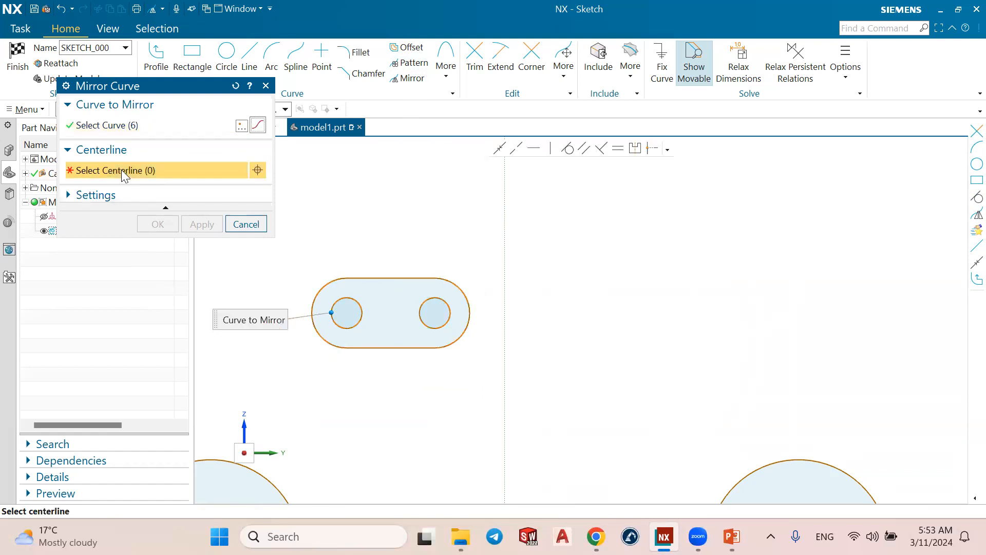
left_click(502, 239)
scroll(502, 239, "down", 2)
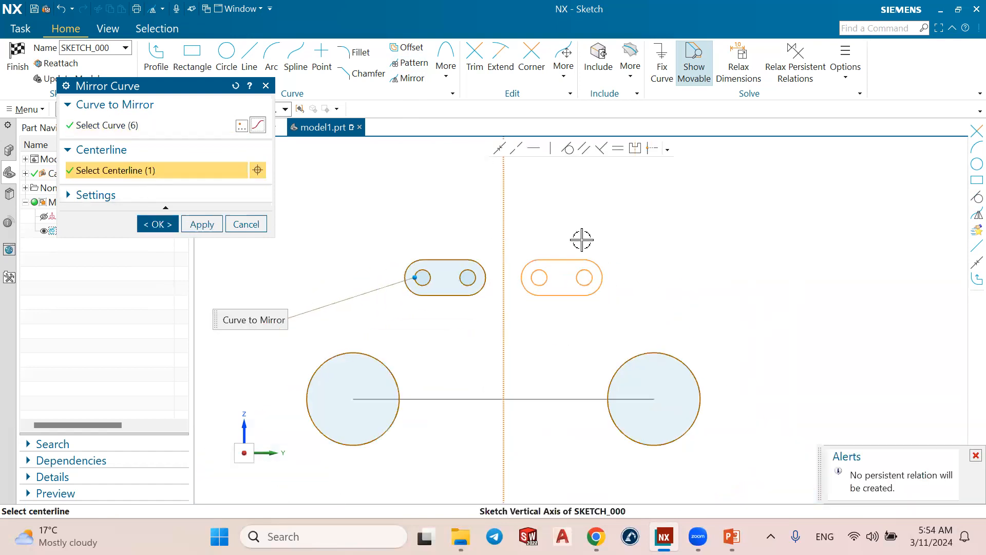
left_click(155, 223)
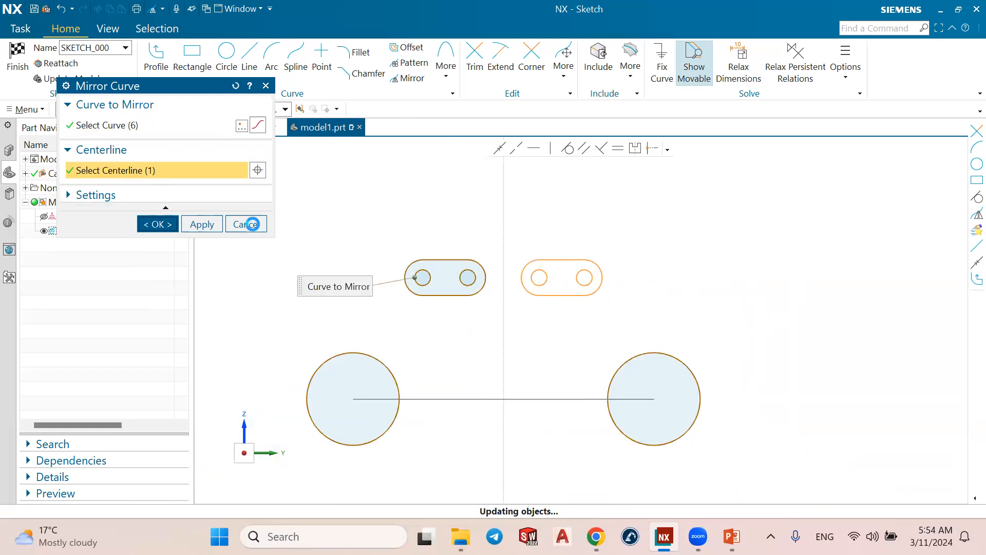
Mirror both slots with their inner circles about the sketch's horizontal axis.
scroll(303, 223, "down", 1)
scroll(303, 223, "down", 1)
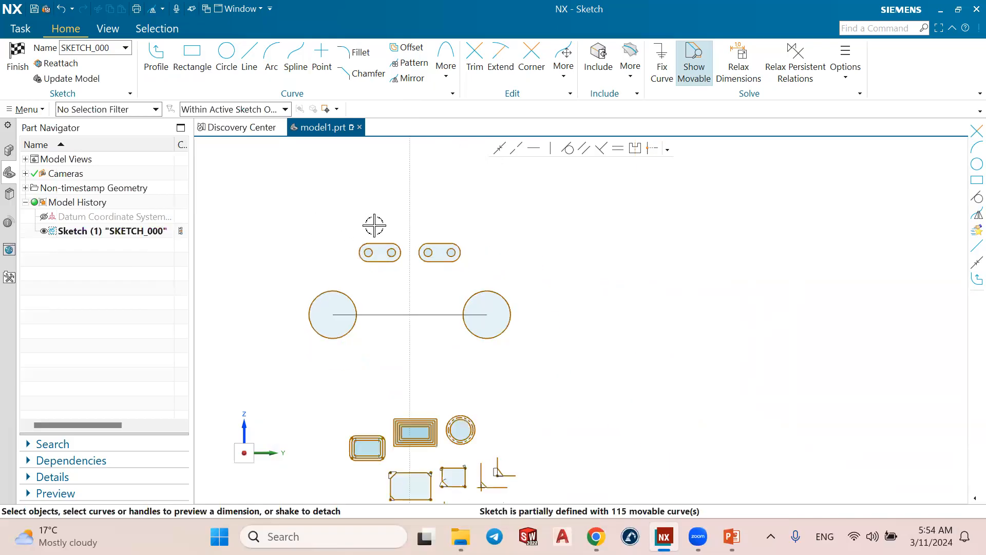
scroll(374, 225, "up", 2)
left_click(407, 77)
left_click_drag(323, 217, 549, 321)
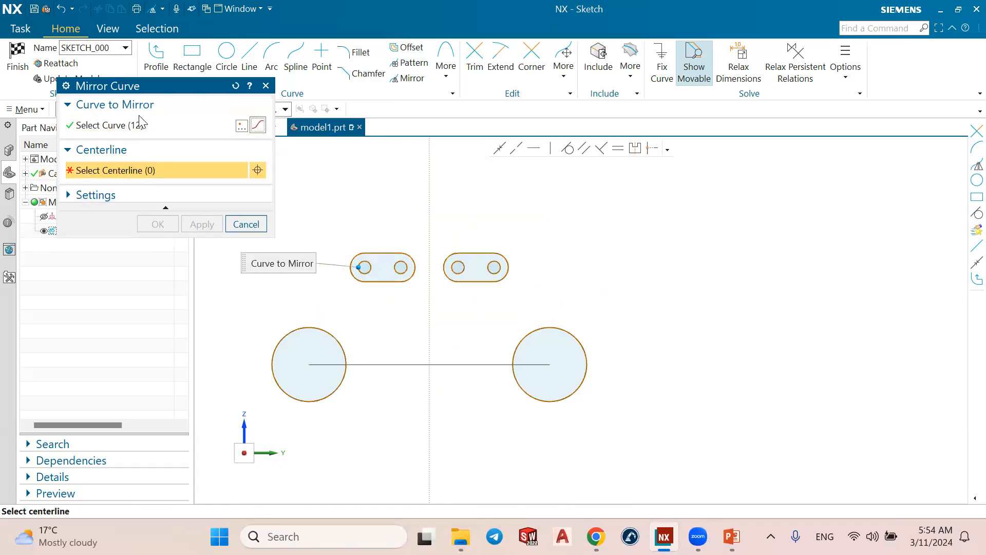
left_click(120, 128)
left_click(142, 170)
scroll(341, 169, "down", 6)
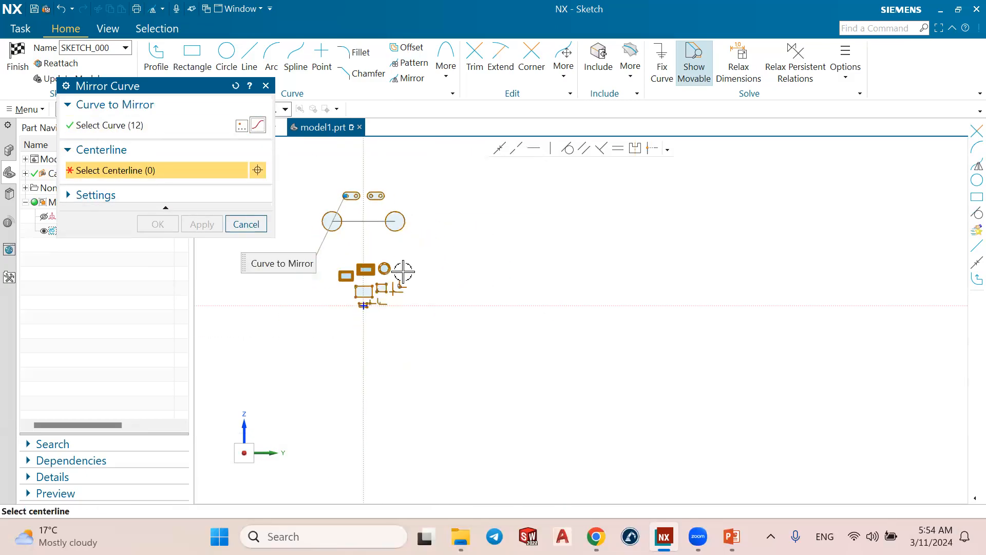
left_click(425, 304)
scroll(425, 300, "down", 1)
left_click(155, 224)
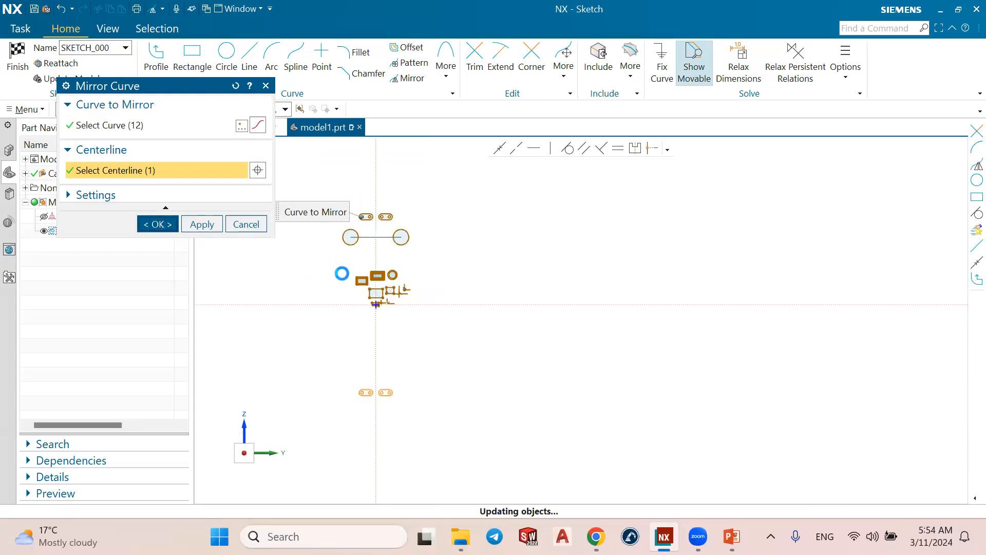
left_click_drag(299, 363, 458, 431)
scroll(456, 276, "down", 2)
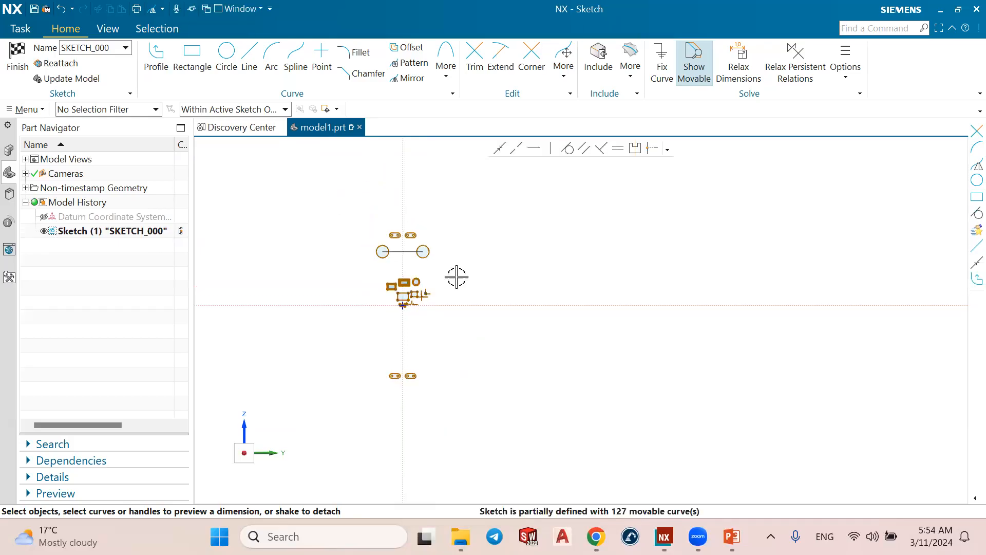
Draw two concentric circles in an empty area of the sketch above the existing shapes, the second smaller than the first.
scroll(415, 200, "up", 2)
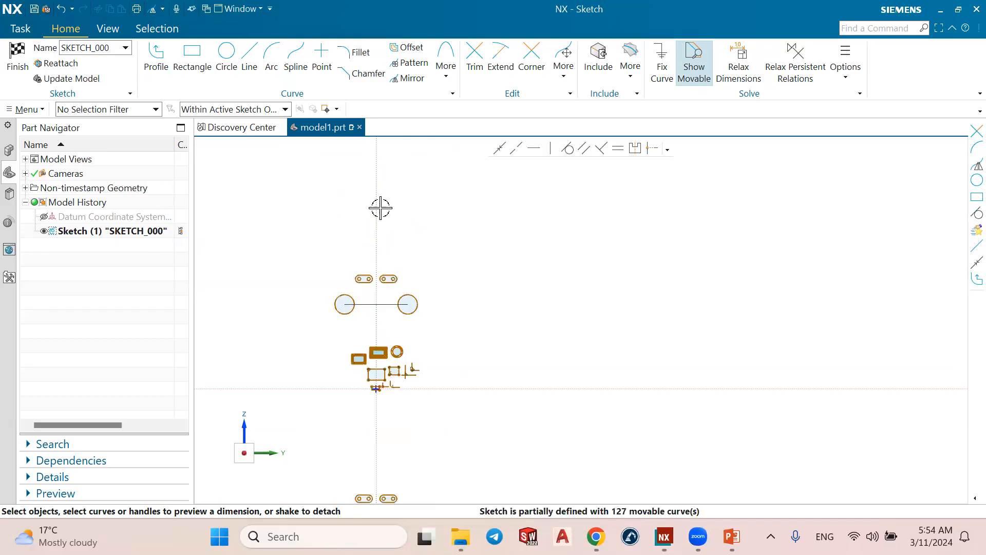
scroll(377, 206, "up", 3)
scroll(368, 282, "down", 2)
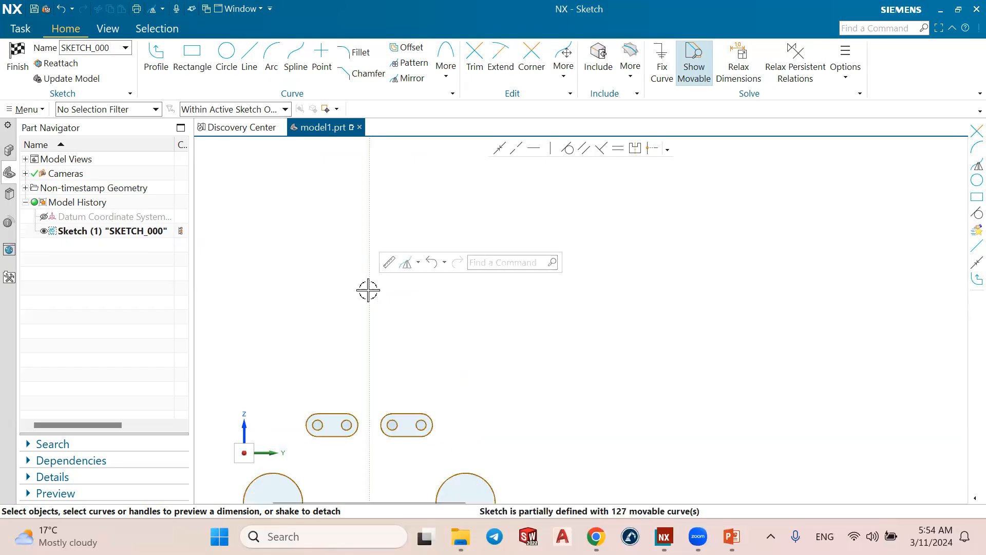
scroll(310, 295, "down", 2)
scroll(311, 401, "down", 1)
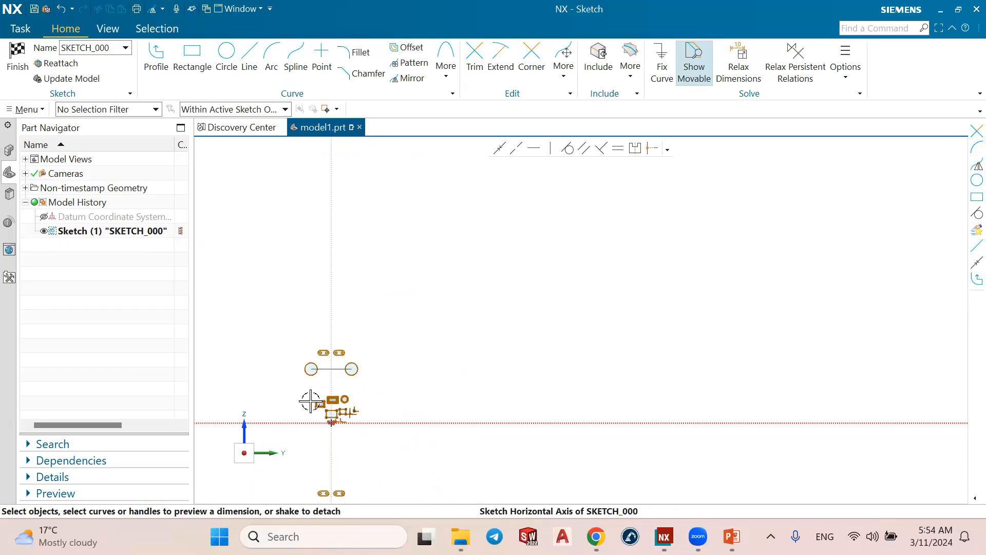
left_click(309, 403)
left_click(378, 331)
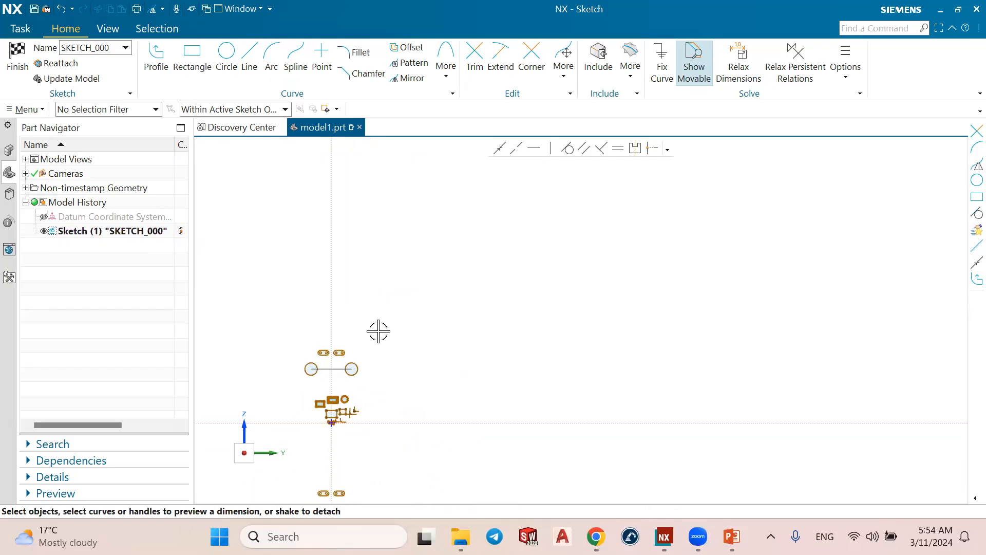
scroll(381, 311, "up", 3)
scroll(383, 309, "up", 1)
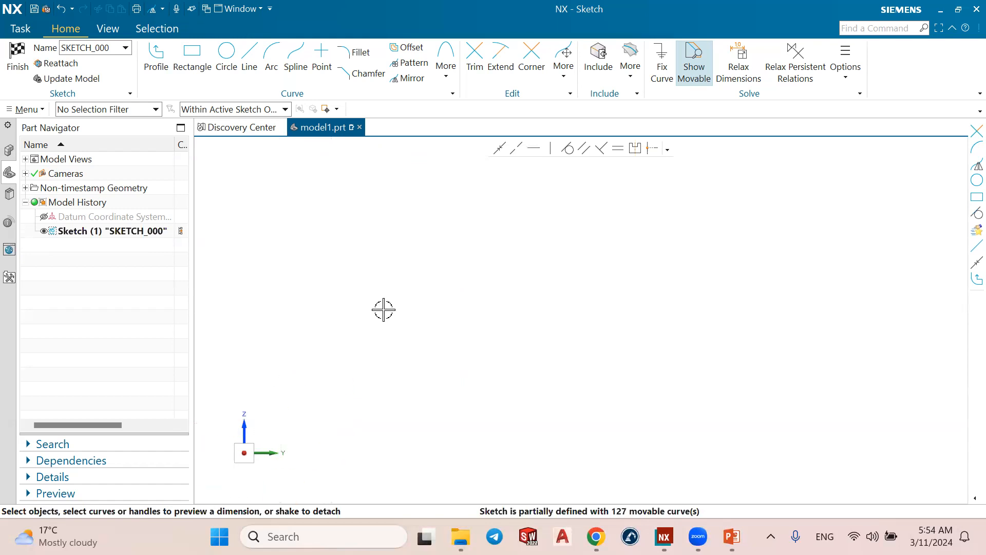
left_click(225, 58)
left_click(249, 295)
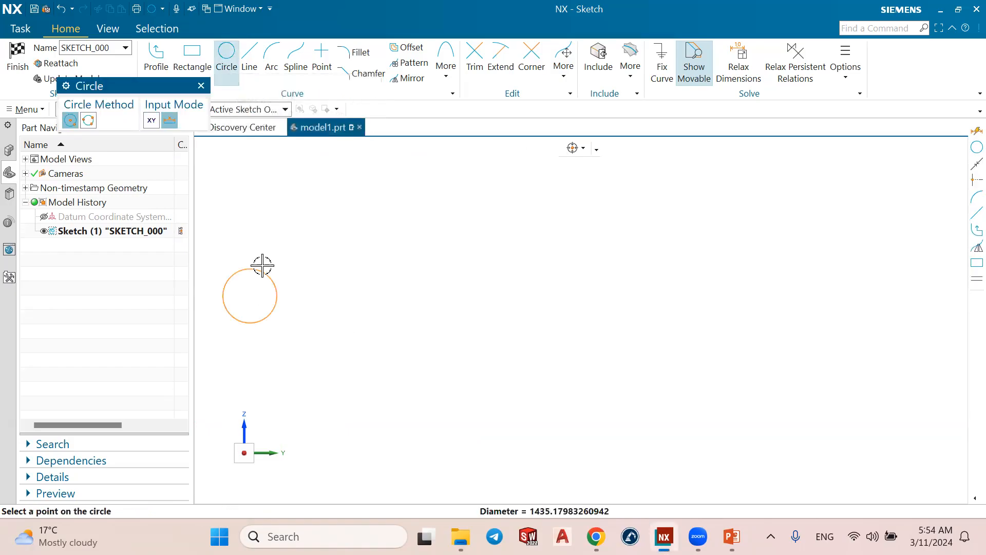
left_click(264, 262)
left_click(250, 296)
left_click(252, 278)
left_click(201, 85)
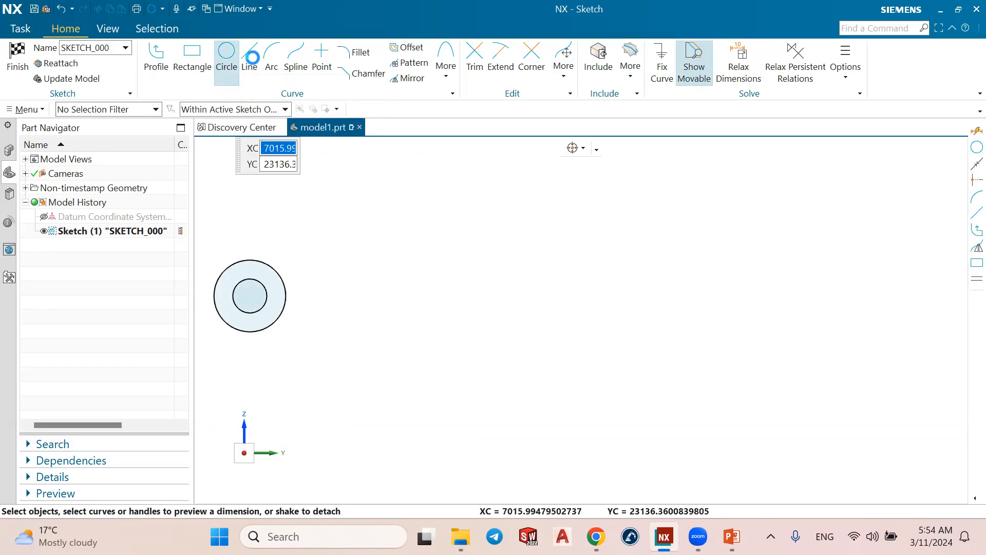
Draw a vertical line beside the concentric circles on the positive Y side and a horizontal line from its lower end.
left_click(250, 57)
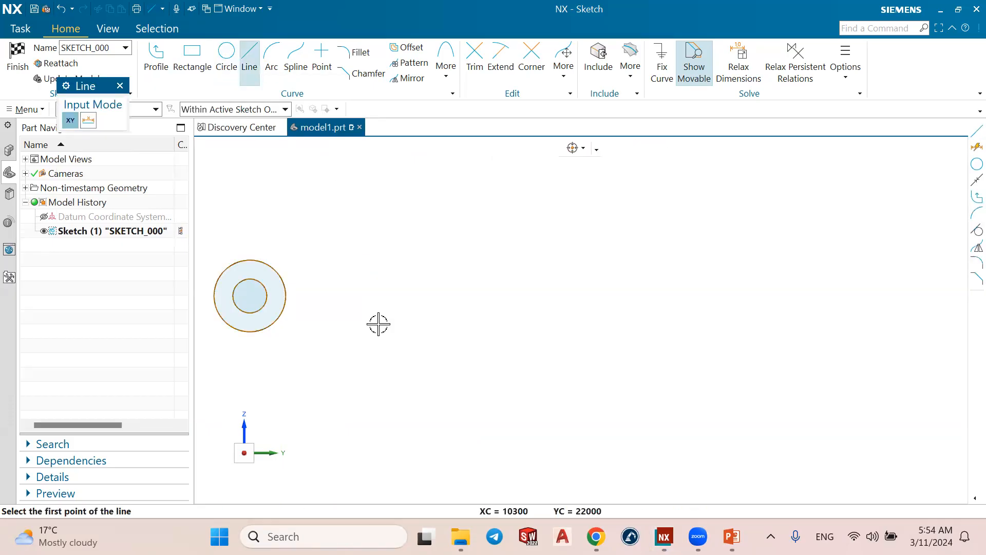
left_click(380, 361)
left_click(381, 221)
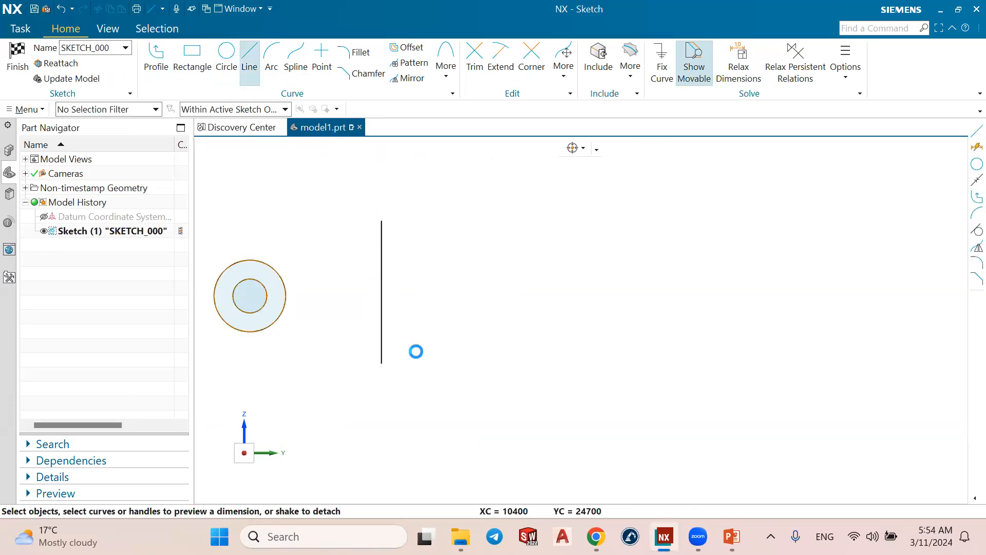
left_click(381, 363)
left_click(543, 363)
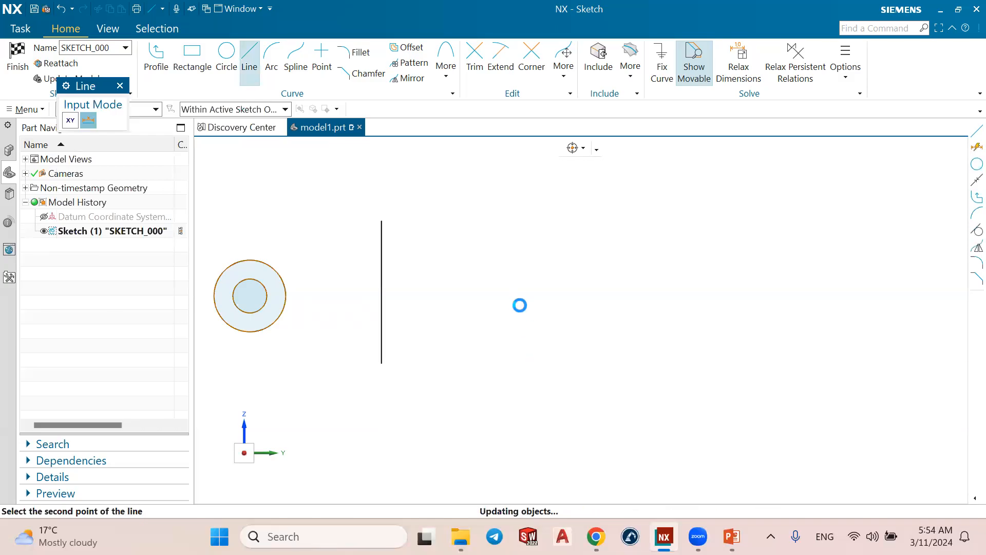
Convert the vertical line beside the concentric circles to a reference line.
key("Escape")
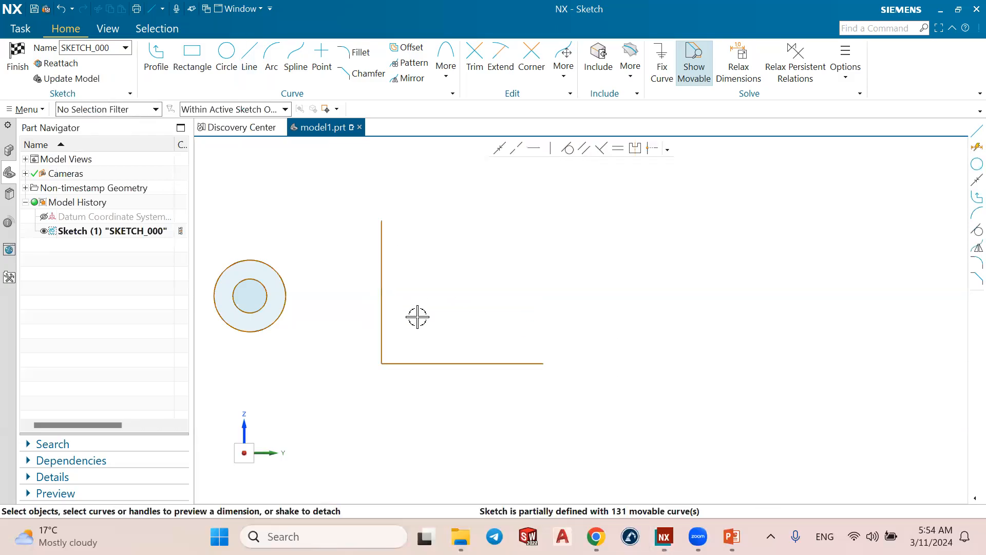
left_click(381, 291)
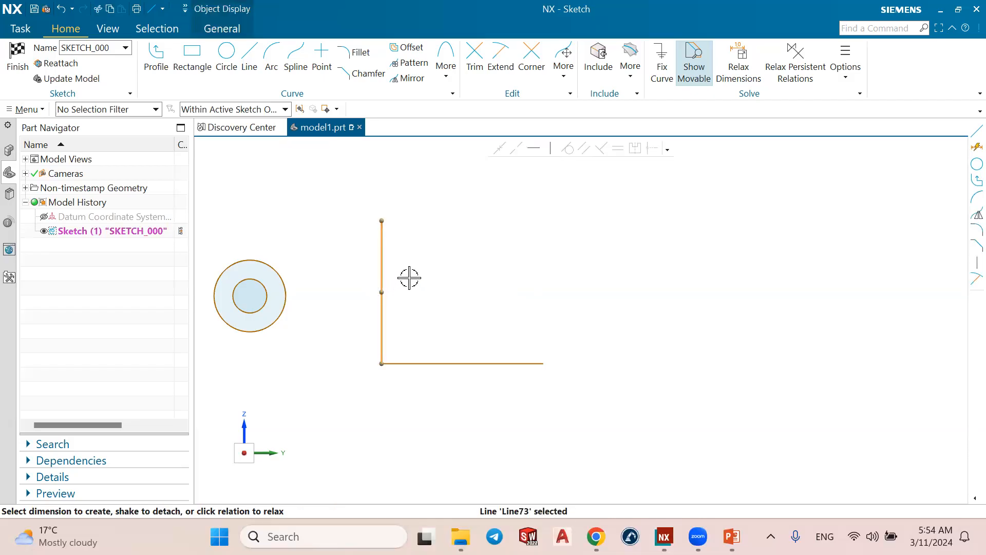
key("Escape")
left_click(381, 270)
left_click(391, 265)
key("Escape")
left_click(385, 256)
left_click(406, 238)
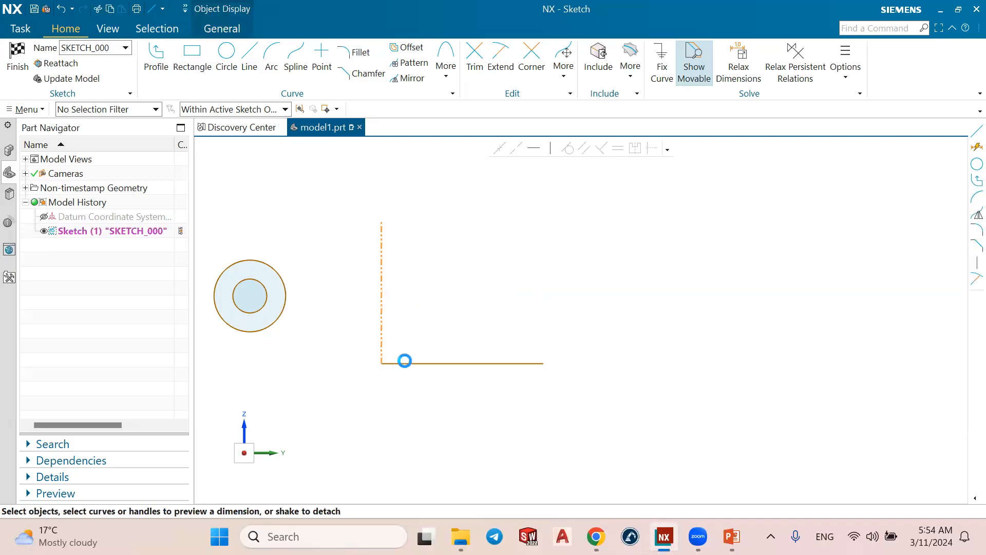
Convert the horizontal line at the vertical line's lower end to a reference line.
left_click(404, 362)
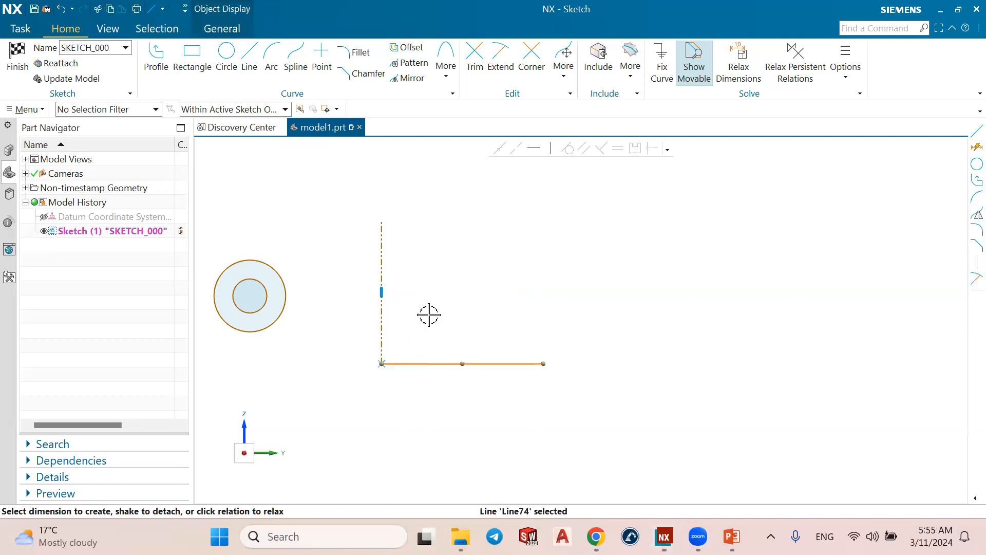
key("Escape")
left_click(396, 363)
left_click(417, 343)
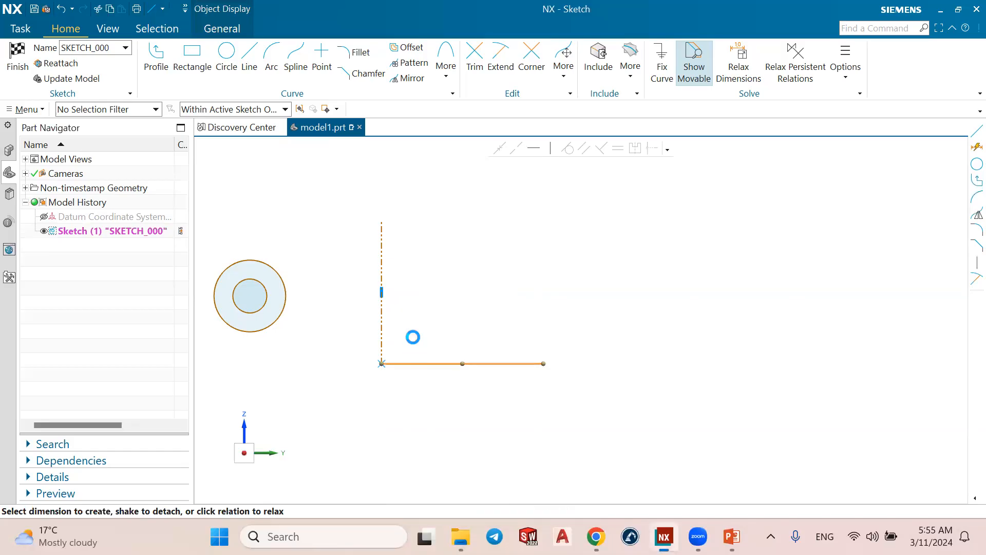
scroll(340, 280, "down", 1)
scroll(280, 280, "up", 3)
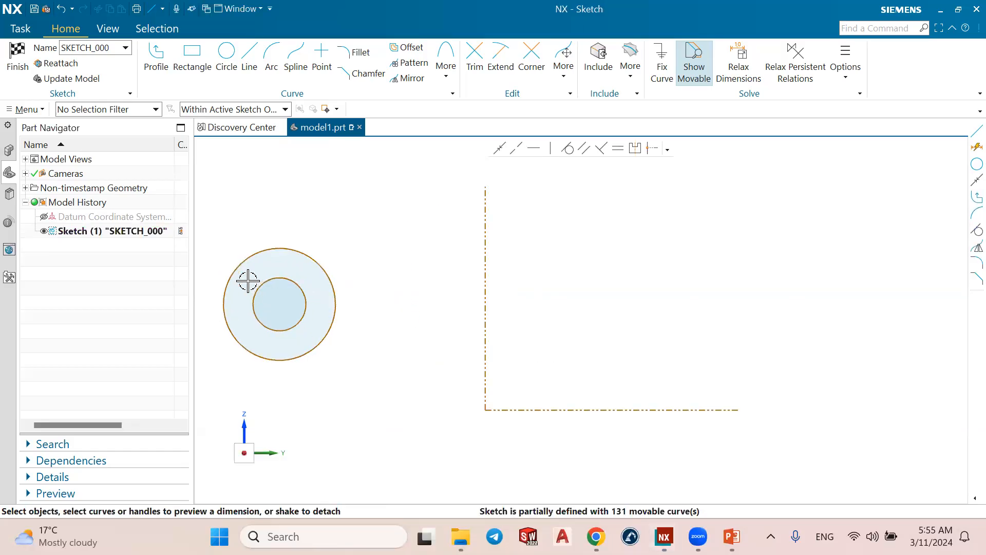
Mirror the two concentric circles about the vertical reference line.
scroll(369, 255, "down", 2)
left_click(372, 256)
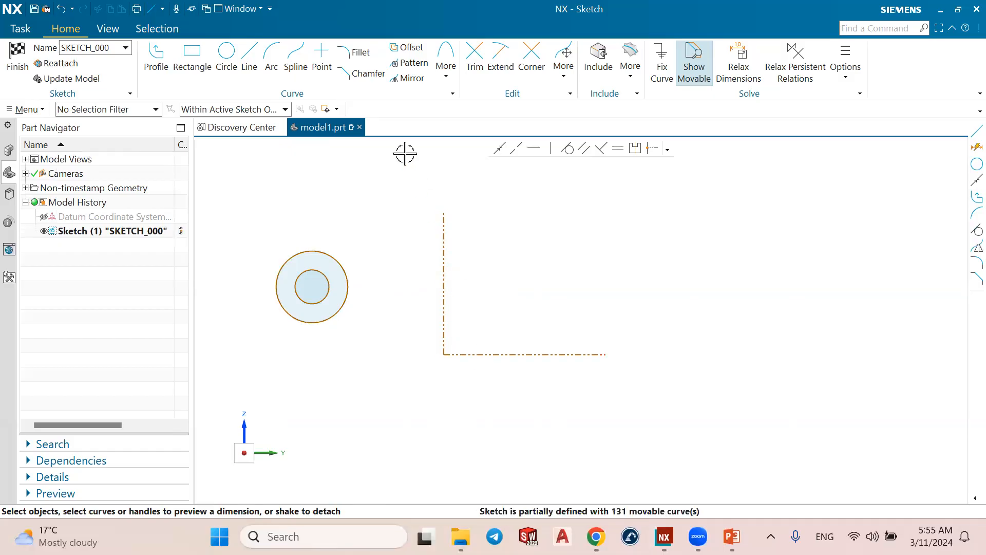
left_click(400, 78)
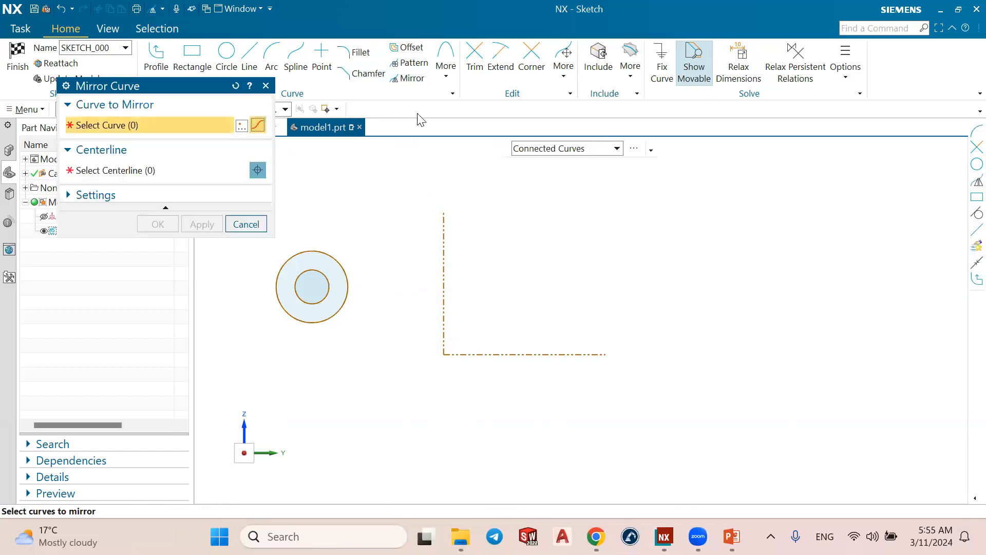
scroll(341, 219, "down", 2)
left_click_drag(289, 220, 360, 303)
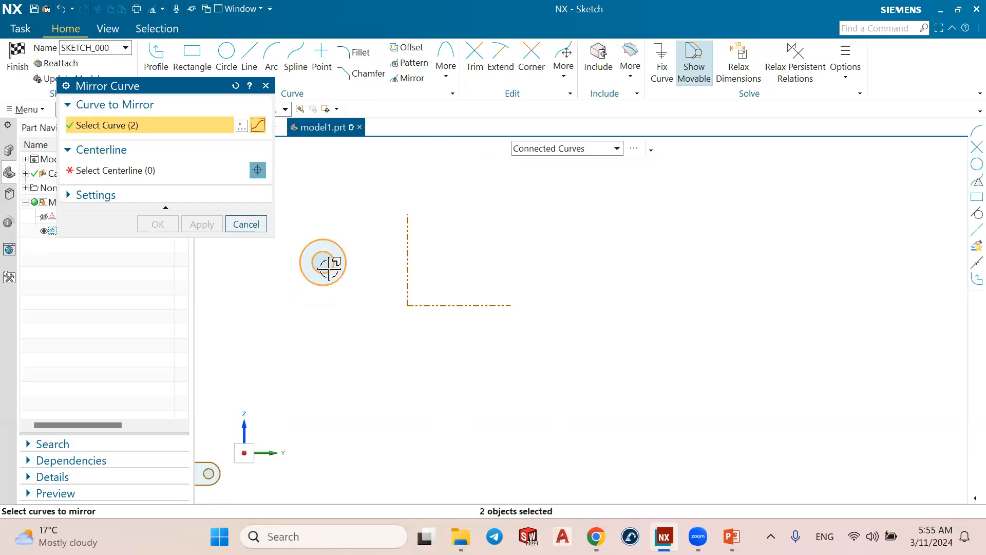
left_click(156, 171)
left_click(407, 233)
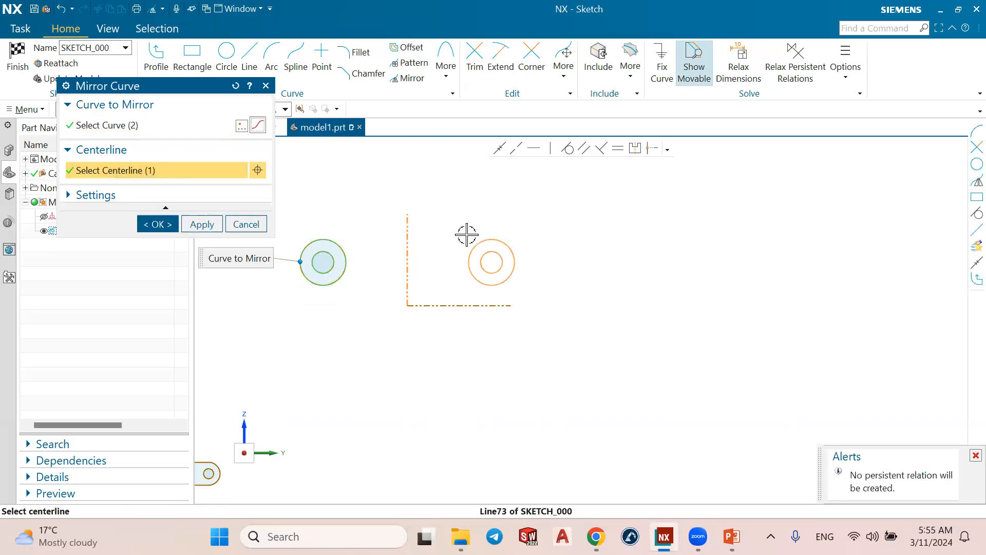
left_click(201, 224)
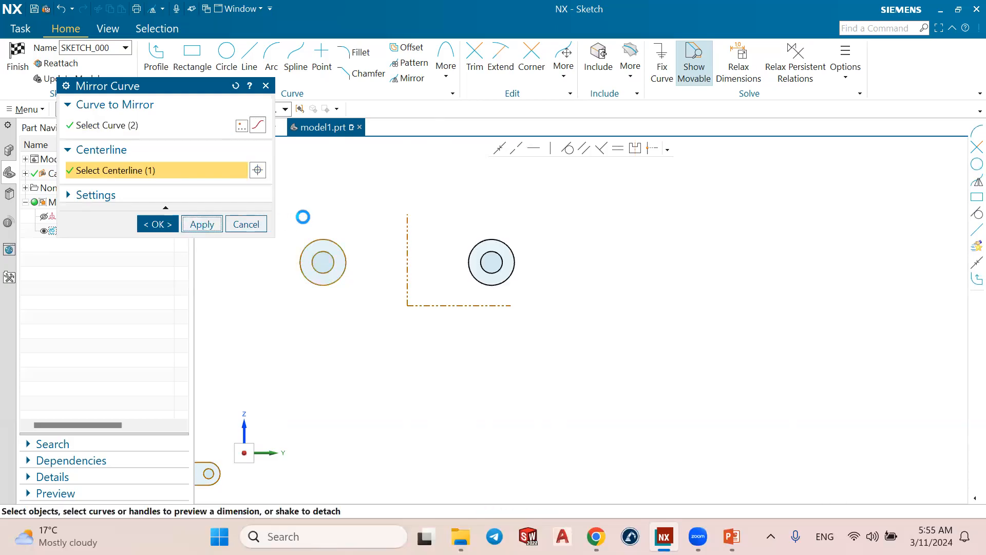
Mirror both pairs of concentric circles about the horizontal reference line.
left_click_drag(293, 220, 353, 299)
left_click_drag(457, 233, 546, 298)
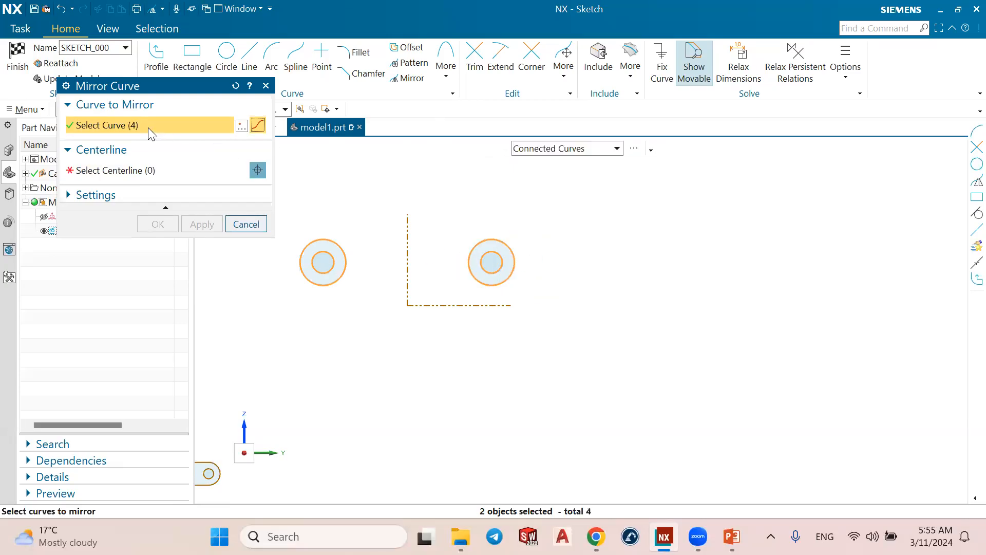
left_click(141, 171)
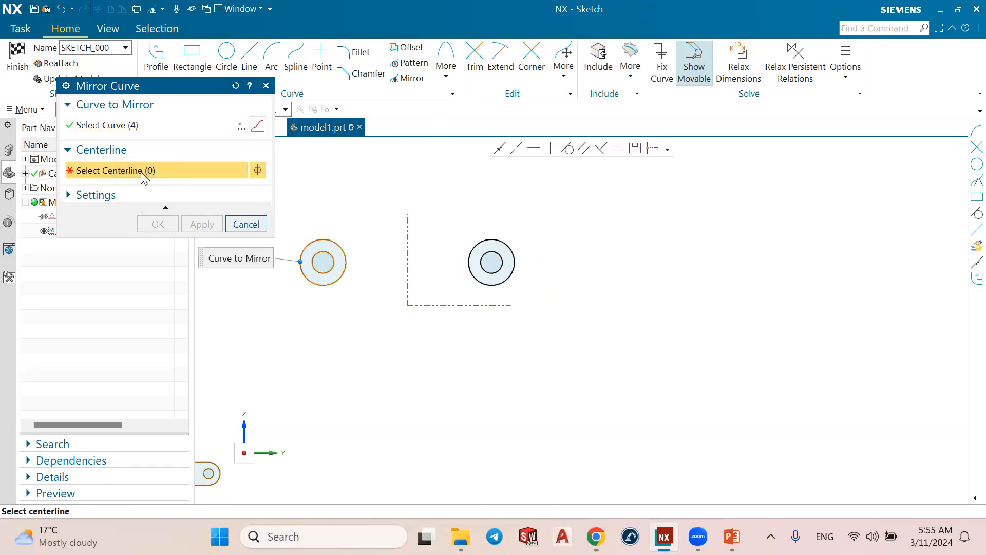
left_click(434, 306)
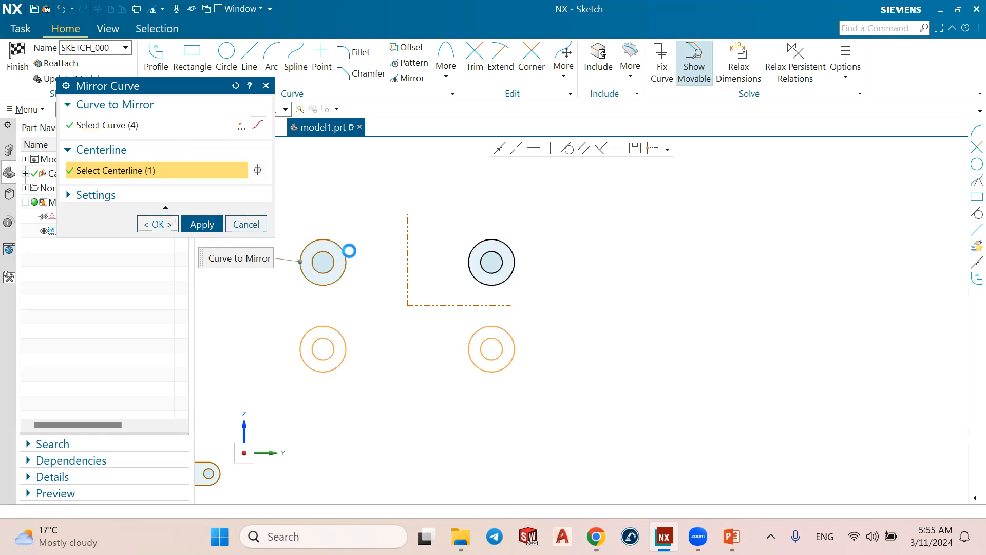
middle_click(390, 258)
Examine the mirrored circle pairs and the other shapes across the whole sketch.
scroll(437, 248, "down", 3)
scroll(421, 244, "up", 3)
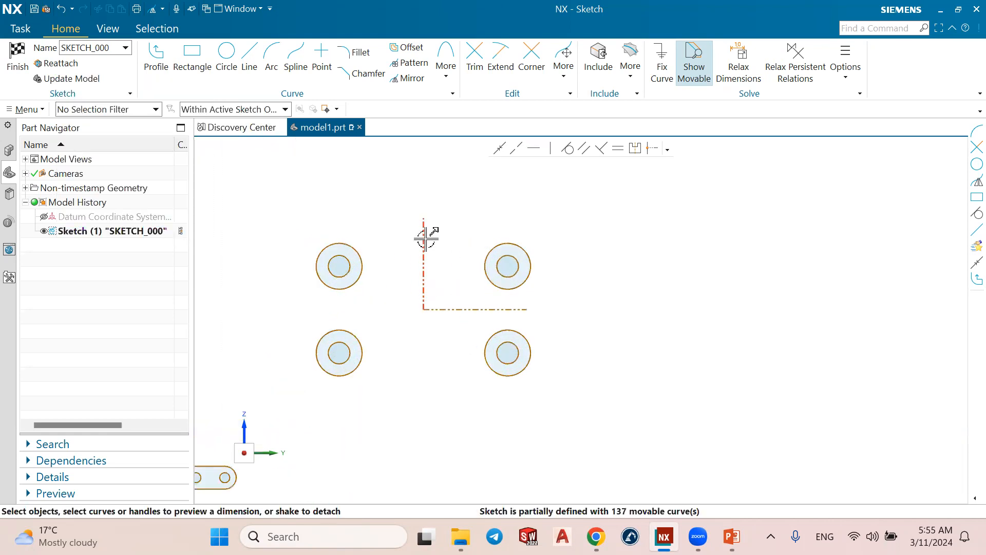
scroll(462, 306, "down", 5)
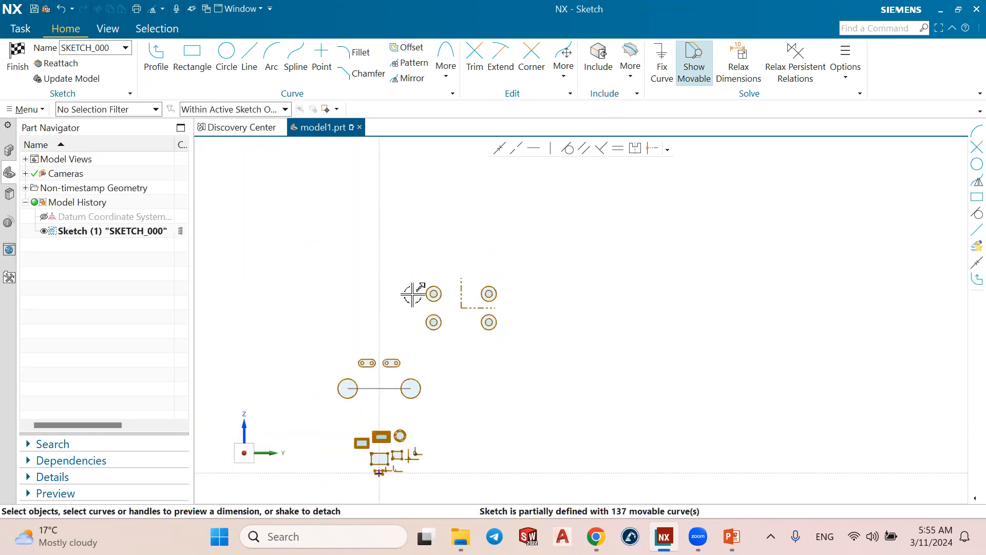
scroll(390, 281, "down", 4)
scroll(405, 338, "up", 3)
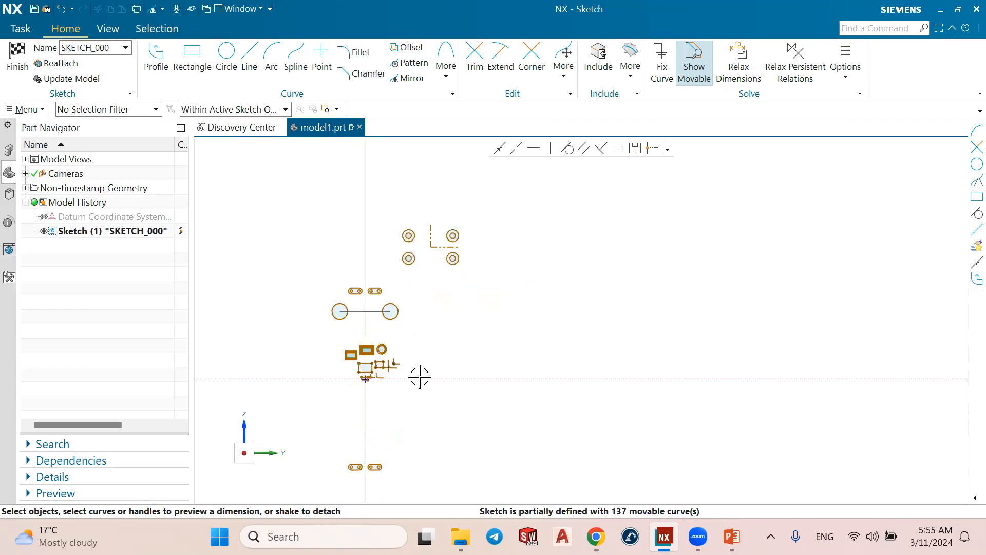
scroll(440, 352, "down", 2)
scroll(385, 231, "up", 2)
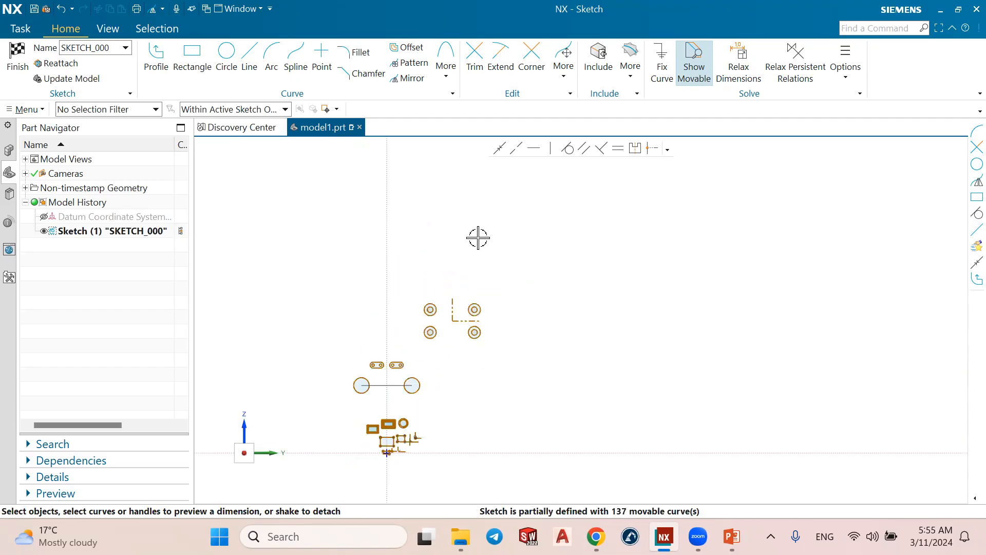
scroll(477, 237, "down", 2)
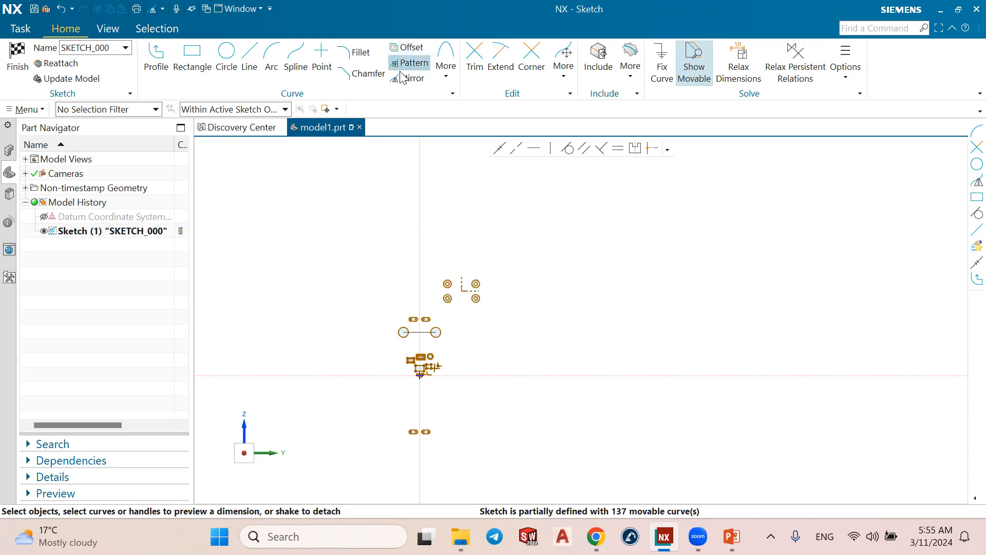
In an empty area, draw a stepped Profile chain of two vertical and two horizontal lines ending in a slightly slanted line downward.
scroll(484, 176, "down", 4)
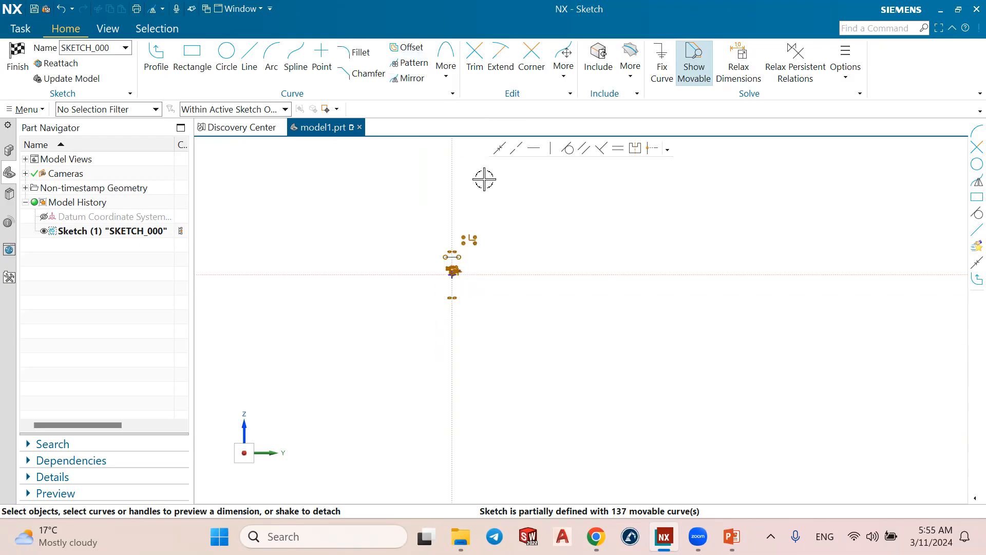
scroll(482, 210, "down", 1)
scroll(479, 160, "down", 2)
scroll(416, 173, "up", 6)
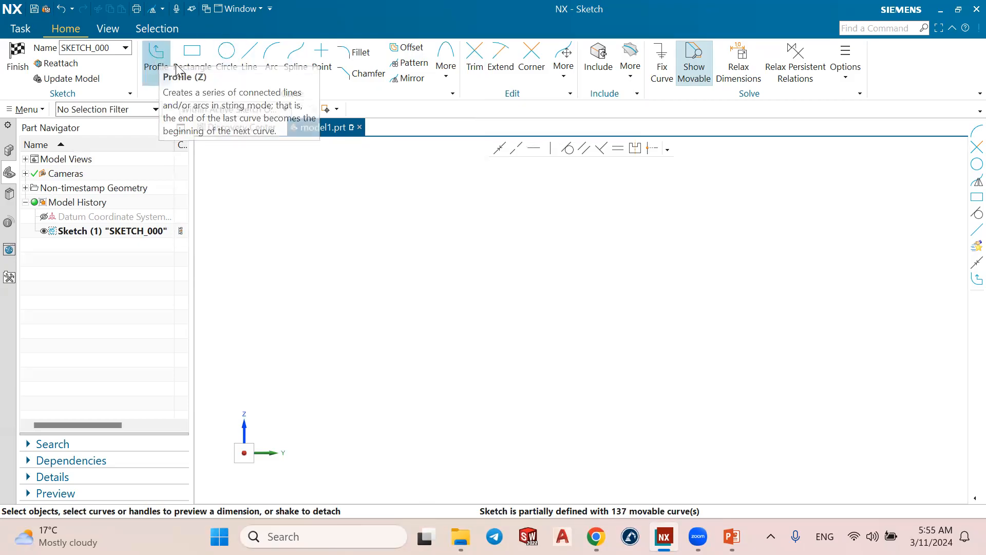
left_click(155, 57)
left_click(288, 370)
left_click(288, 252)
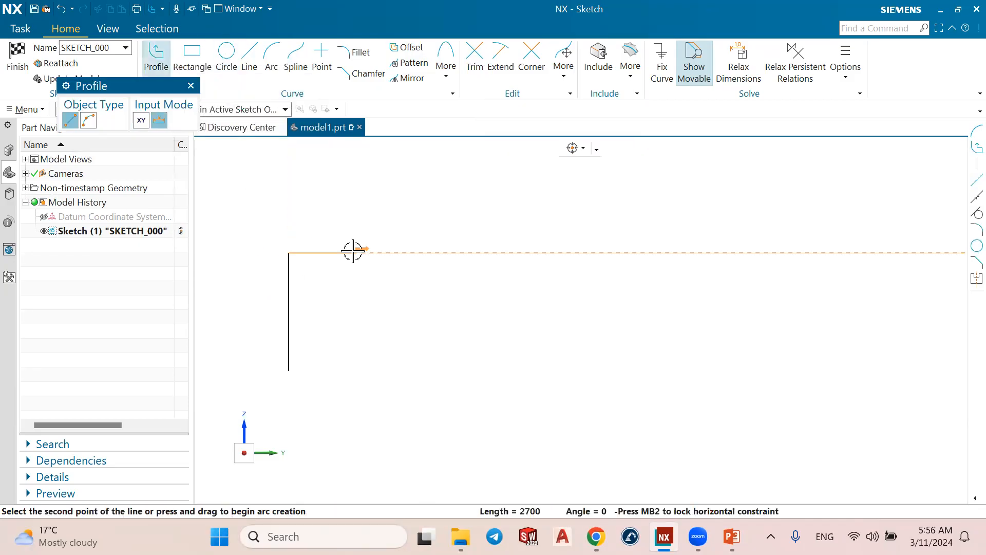
left_click(377, 252)
left_click(378, 186)
left_click(525, 186)
left_click(533, 298)
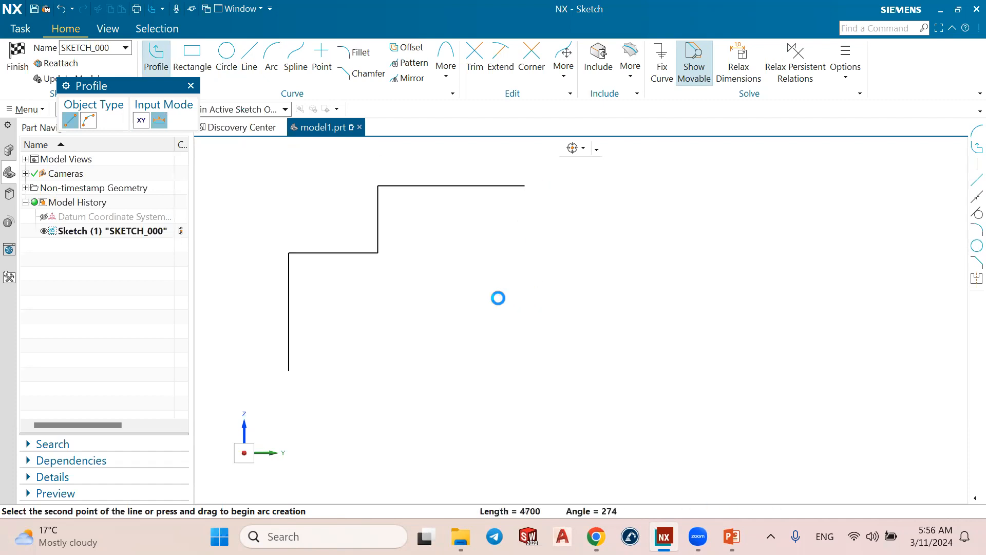
Continue the profile with a long horizontal line back across the first vertical and a rectangular loop whose last vertical overshoots that horizontal line.
left_click(423, 291)
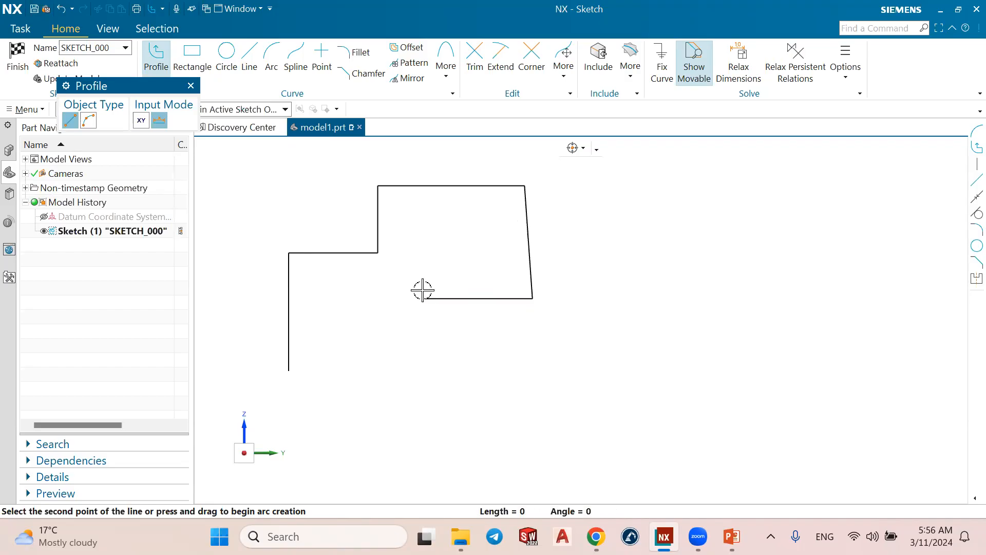
left_click(249, 299)
left_click(248, 351)
left_click(362, 351)
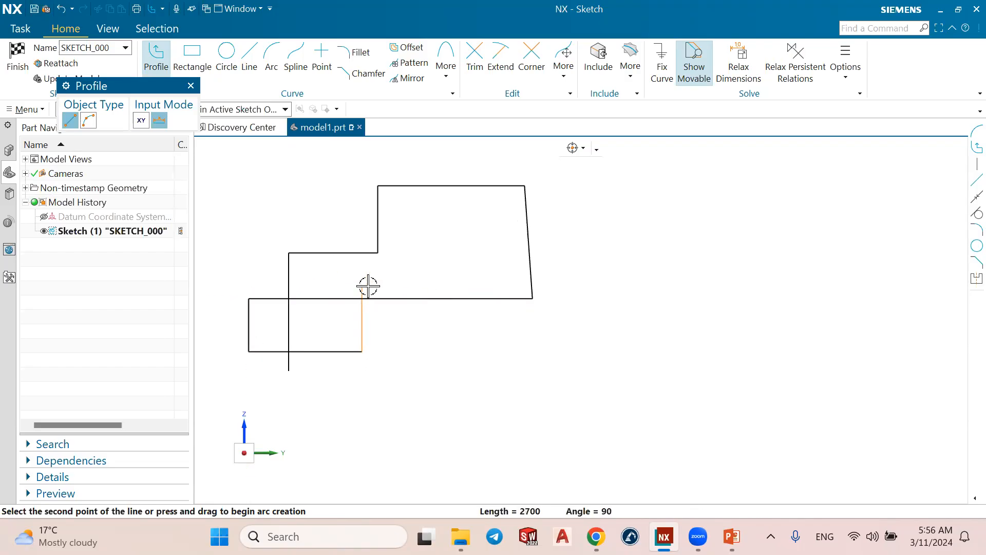
left_click(362, 286)
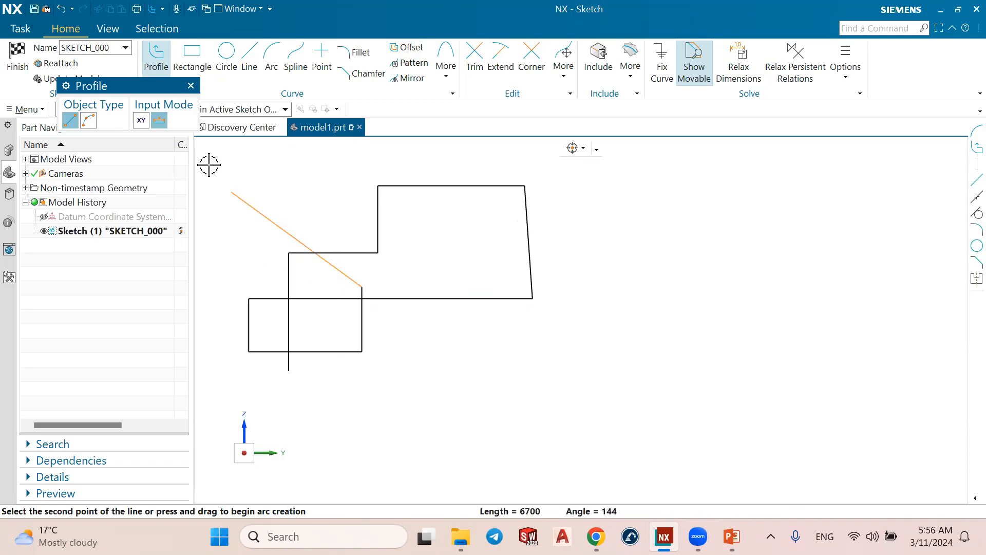
right_click(294, 174)
left_click(321, 185)
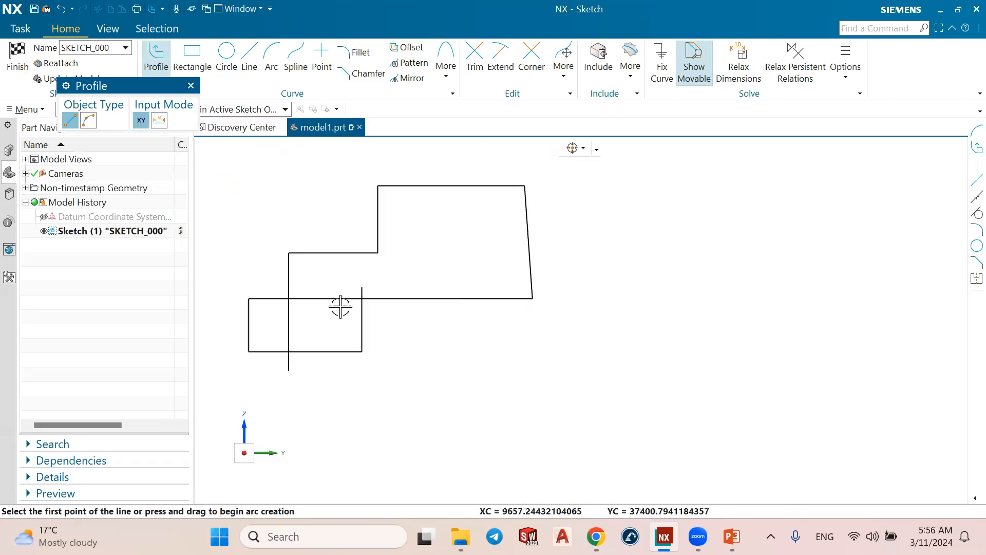
scroll(370, 290, "up", 6)
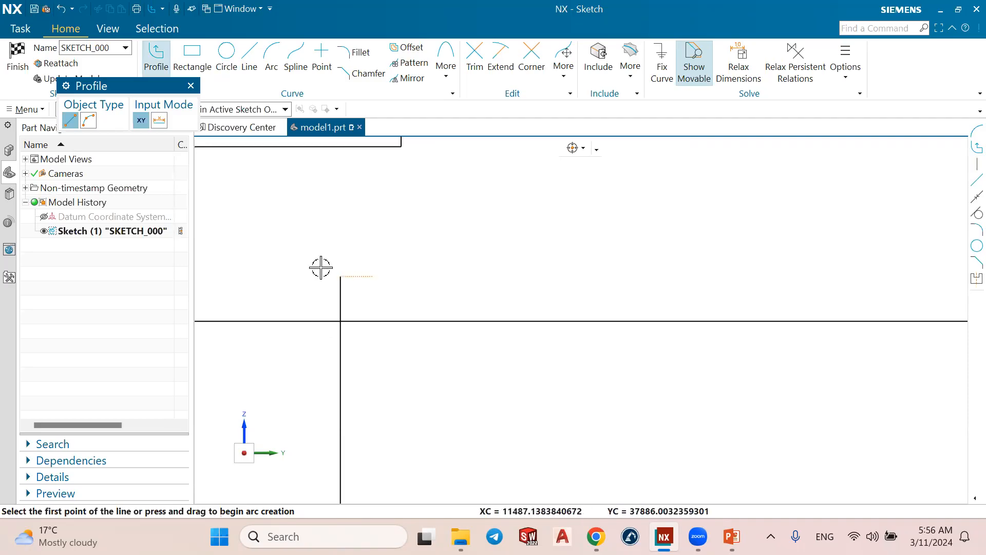
left_click(191, 86)
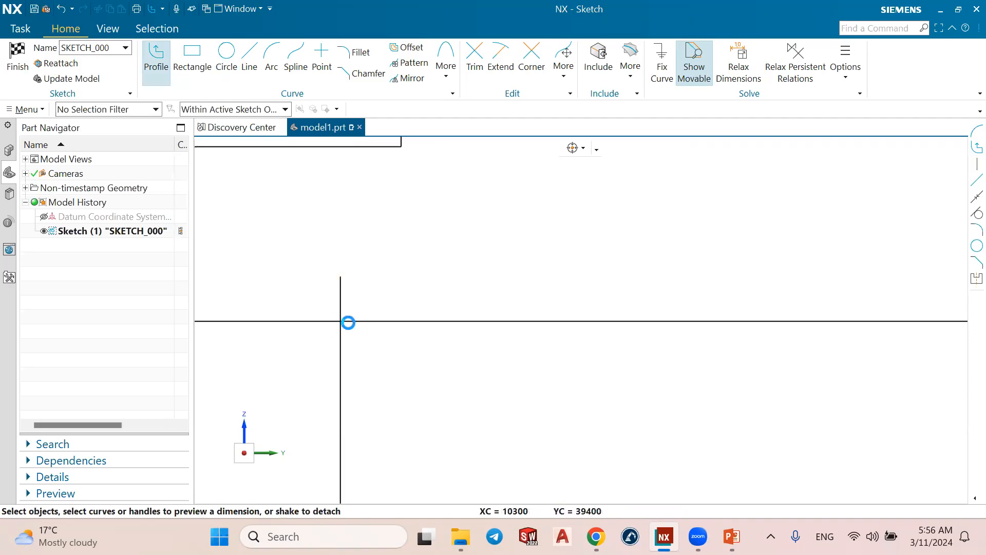
Trim the end of the loop's last vertical line that overhangs the long horizontal line.
left_click(357, 321)
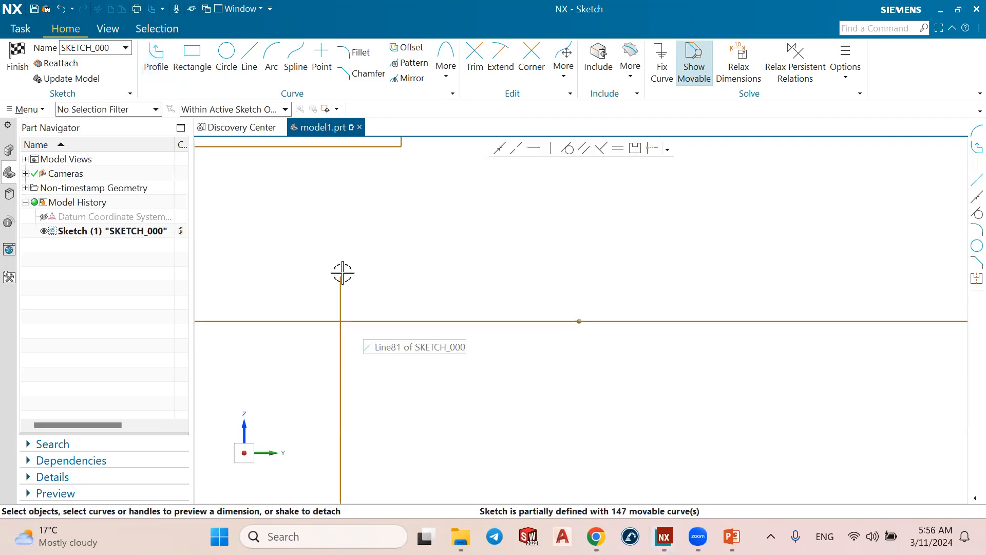
scroll(421, 268, "down", 5)
left_click(470, 71)
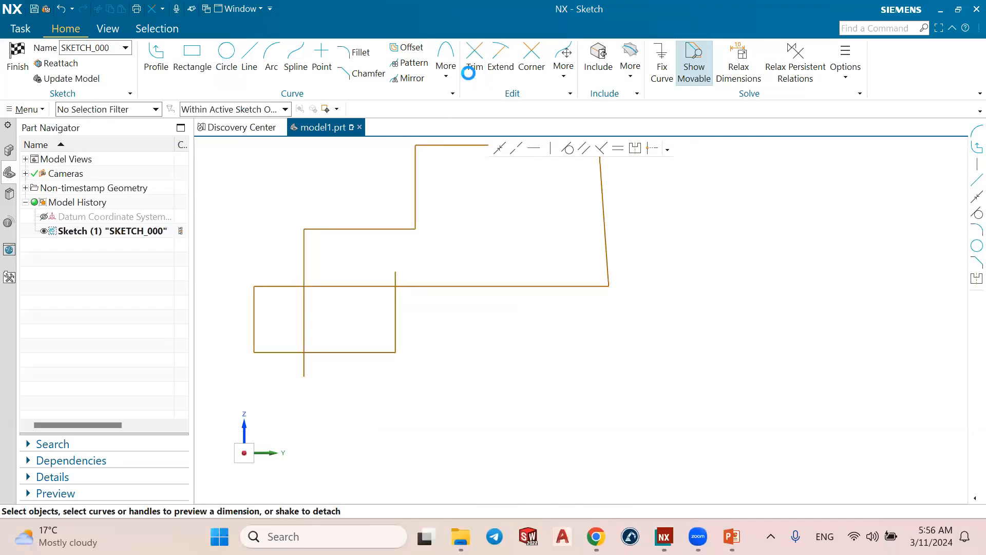
scroll(407, 231, "up", 4)
scroll(390, 286, "down", 2)
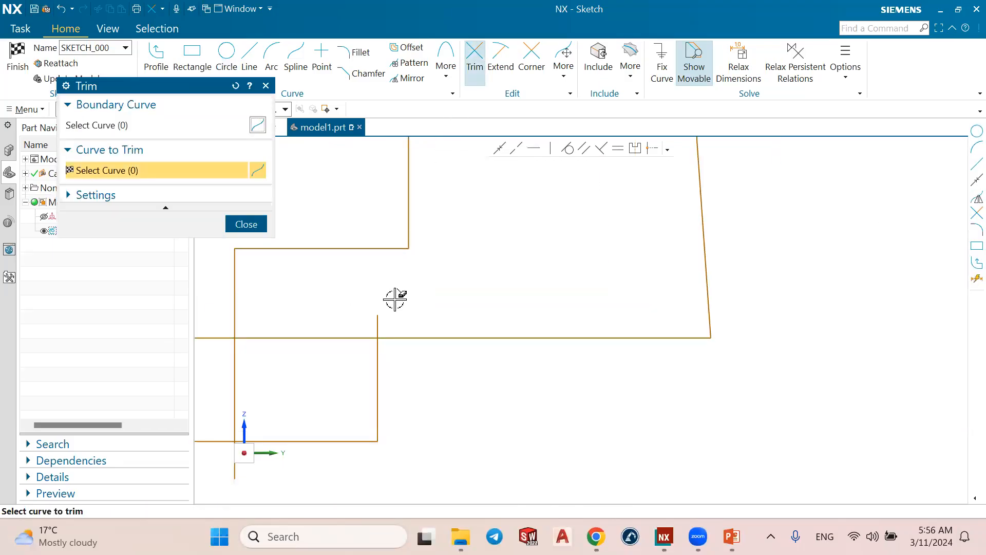
scroll(379, 322, "up", 3)
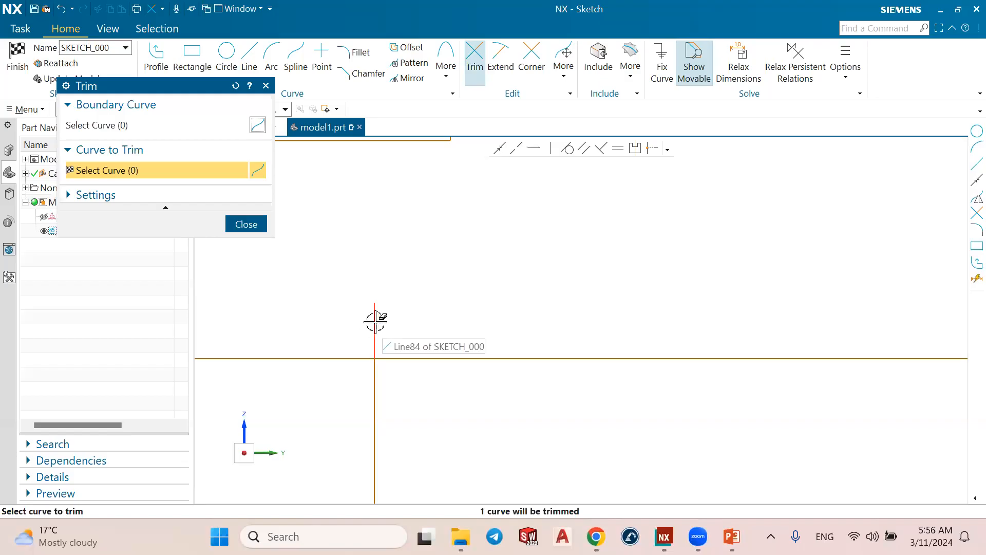
left_click(372, 323)
scroll(397, 302, "down", 4)
scroll(329, 366, "up", 3)
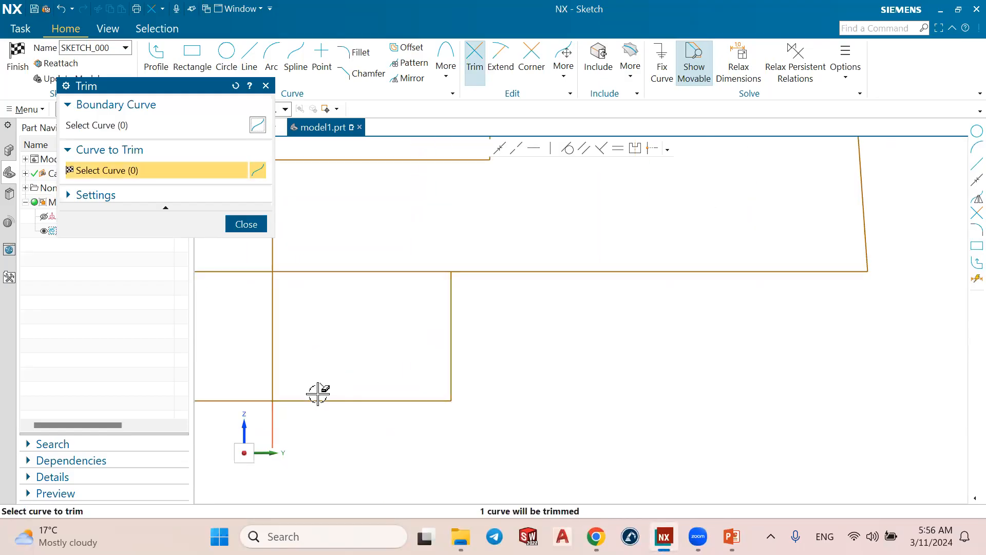
Trim the inner segments where the three overlapping rectangles meet so that one closed stepped profile remains.
left_click(318, 393)
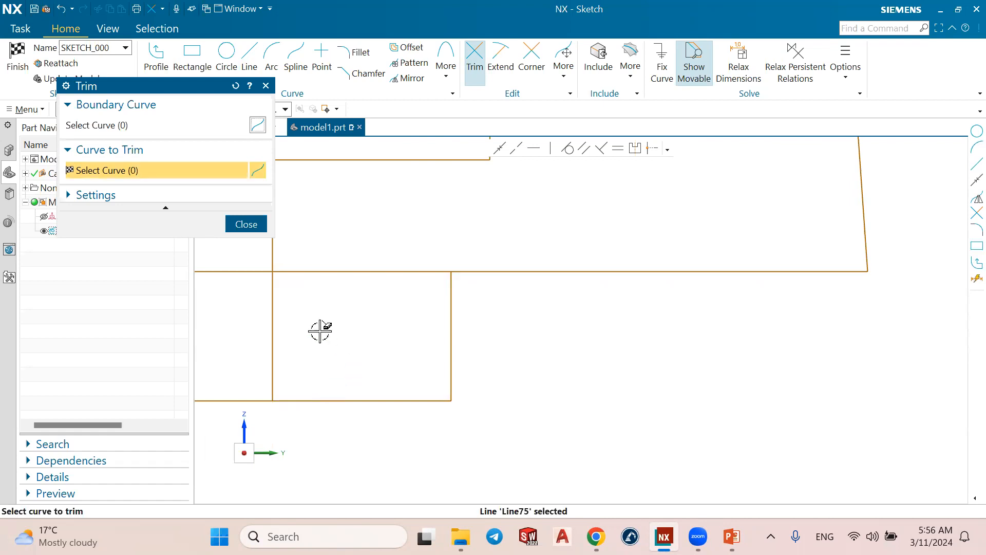
left_click(271, 299)
scroll(316, 320, "down", 5)
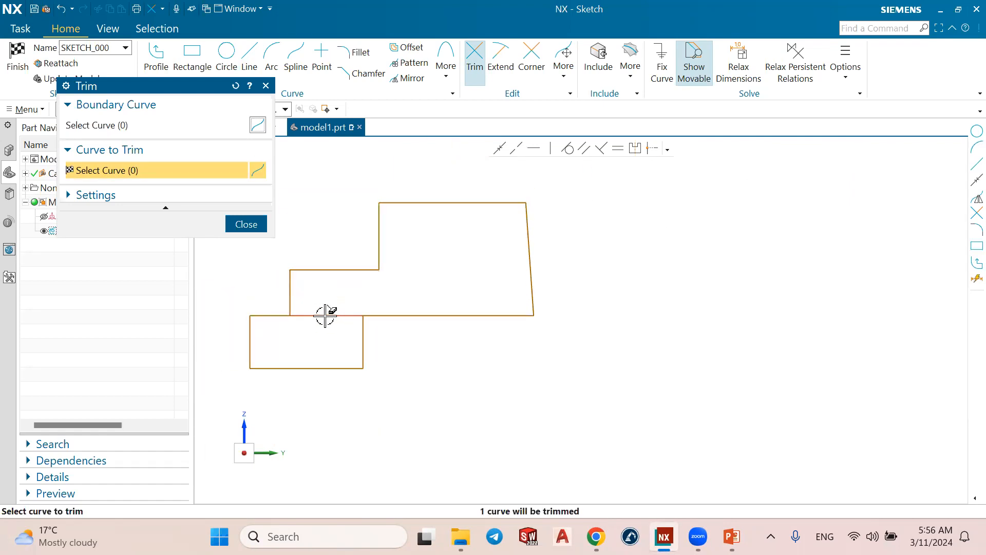
left_click(320, 314)
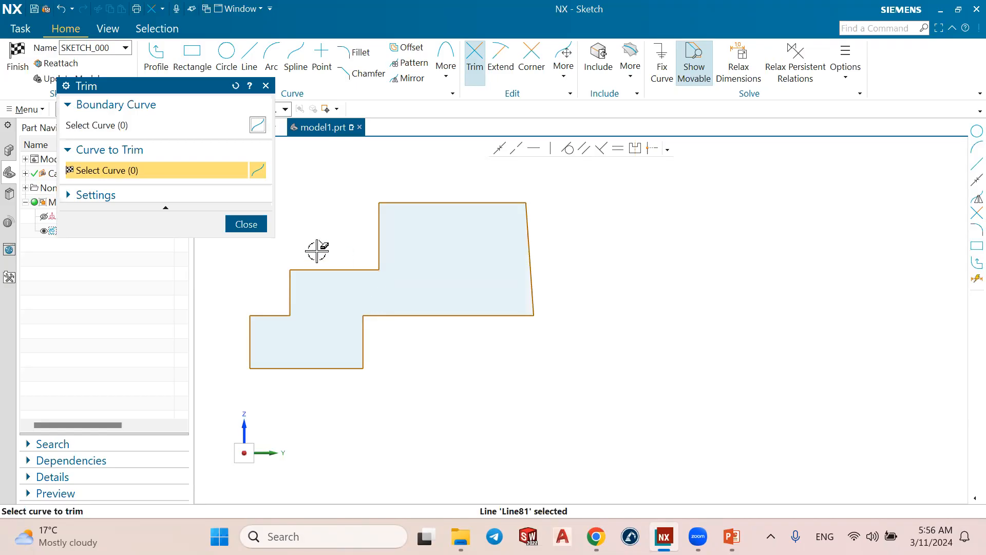
left_click(247, 224)
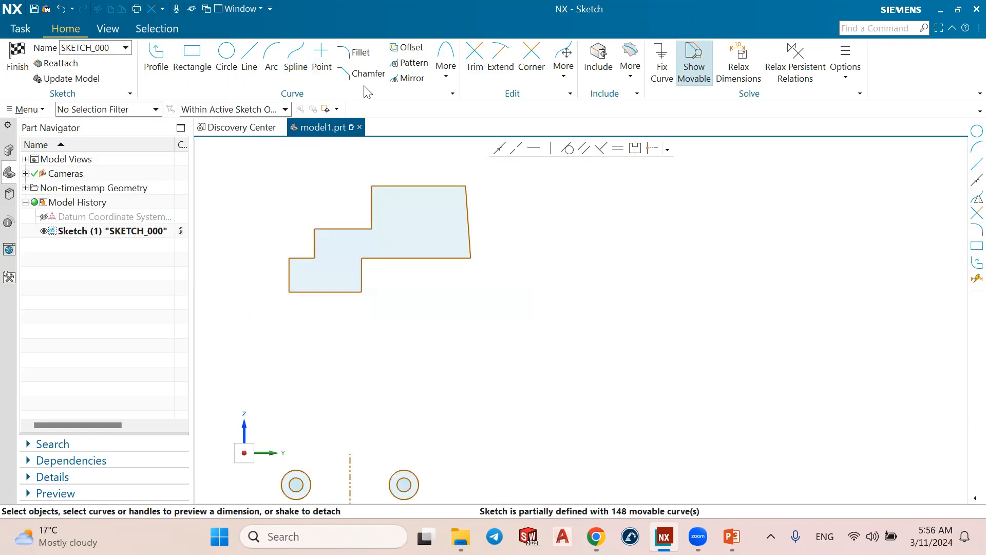
Trim away the bottom edges and the lower steps of the profile, leaving only its three uppermost lines.
left_click(475, 61)
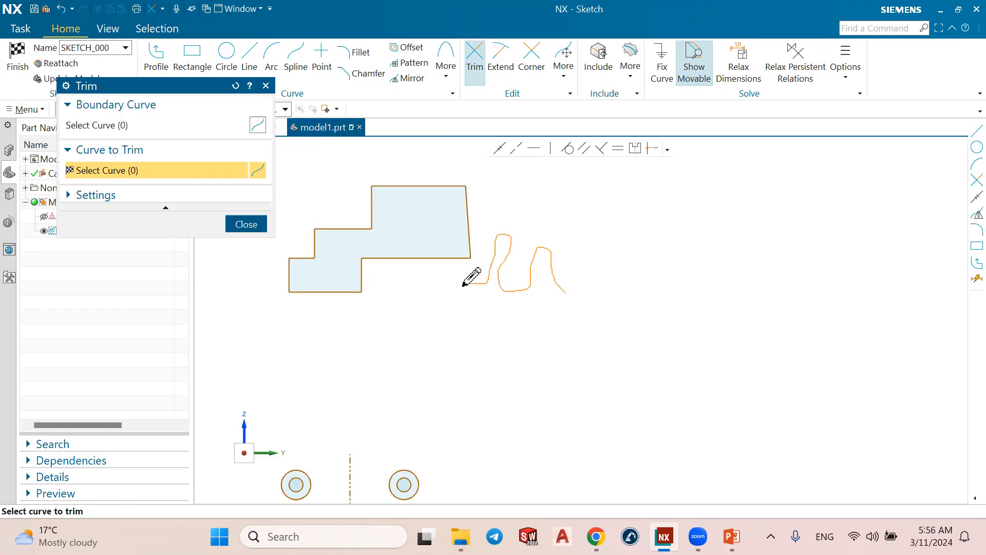
left_click(448, 258)
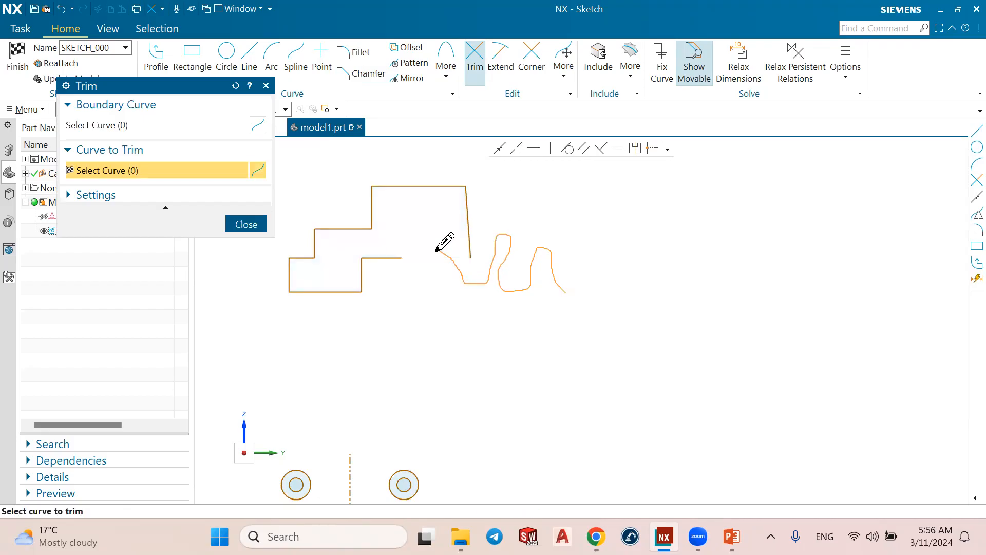
left_click(384, 259)
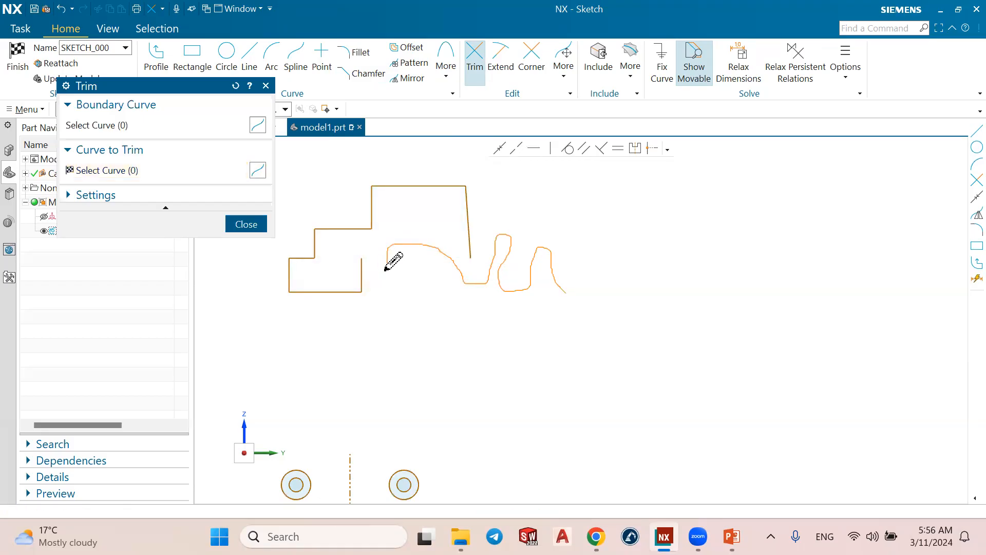
left_click(361, 267)
left_click(308, 291)
left_click(278, 263)
left_click(303, 255)
left_click(348, 218)
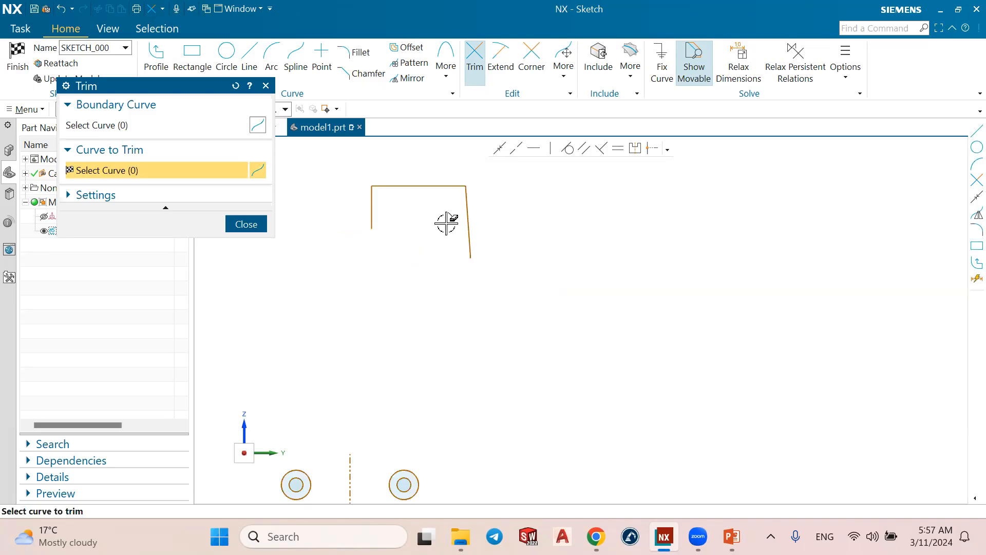
left_click(244, 223)
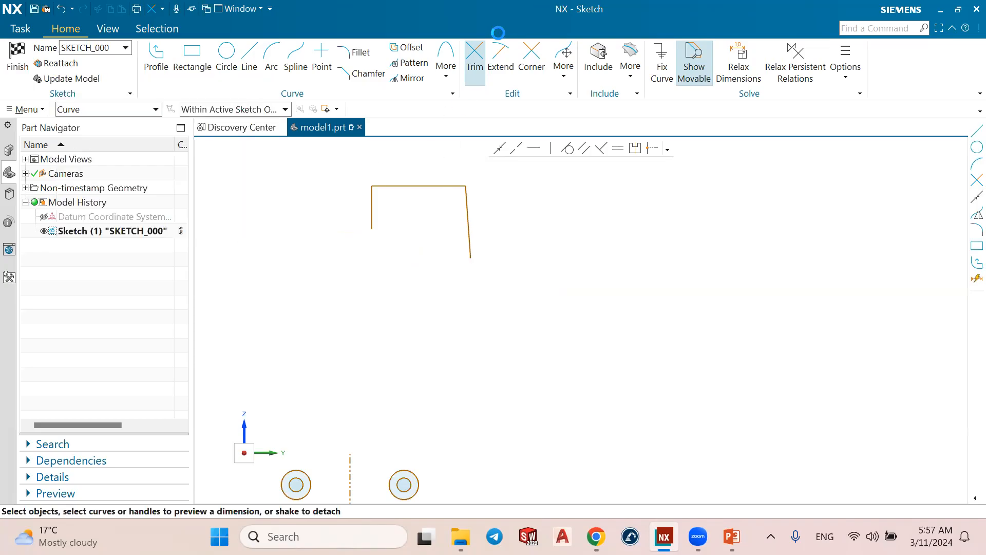
Examine the Trim command's settings for the Trim to Extension option.
left_click(474, 57)
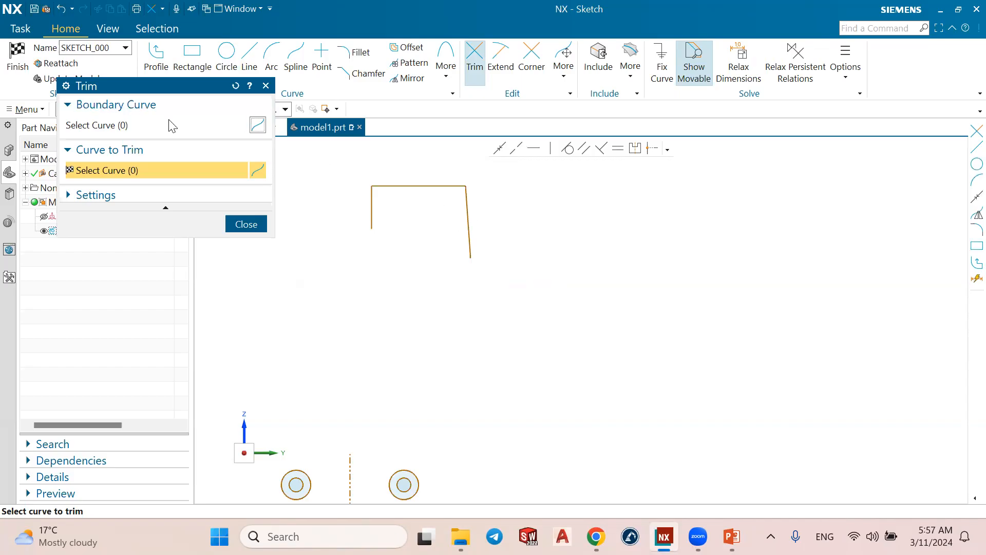
left_click(170, 200)
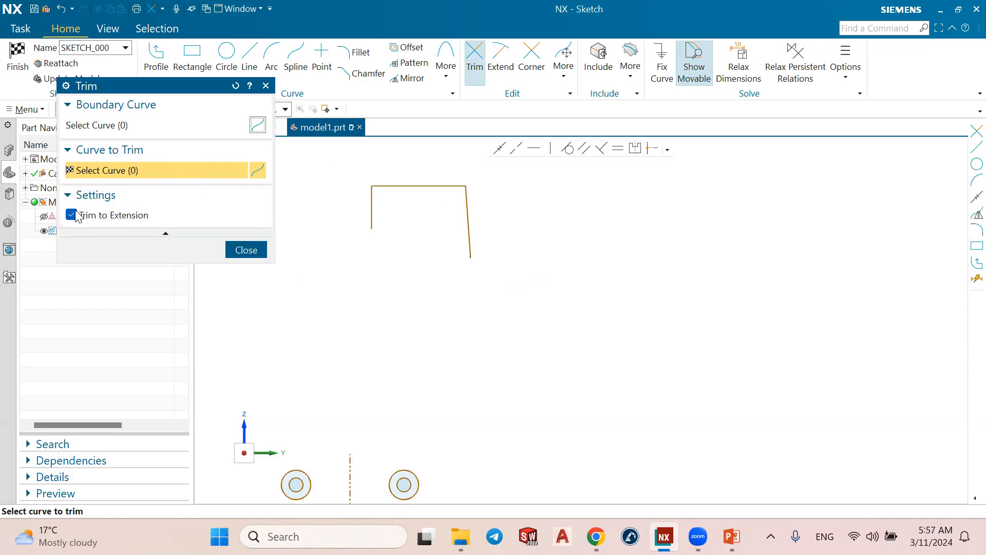
left_click(230, 251)
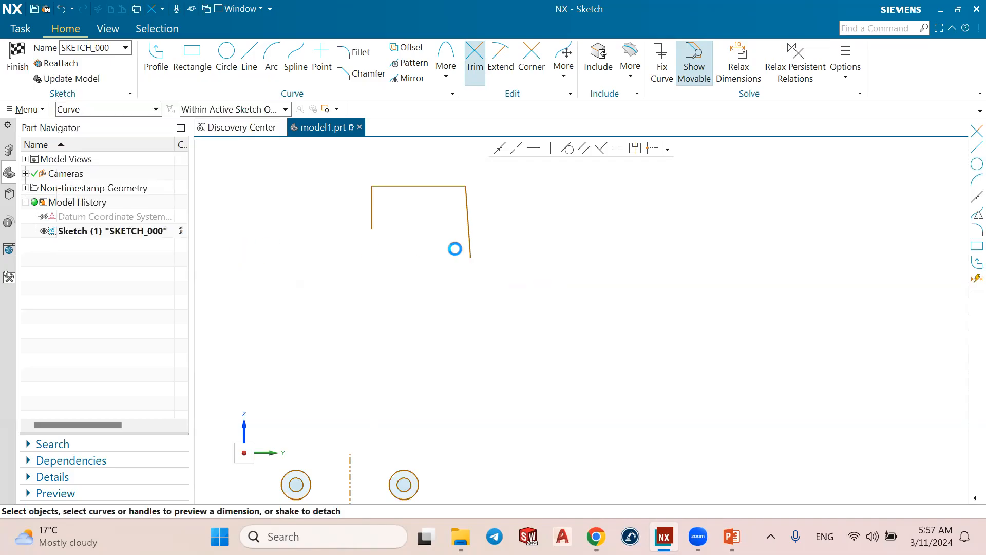
Draw a vertical line beside the open three-line profile and a separate horizontal line on its far side, level with the vertical line's middle.
scroll(546, 254, "down", 1)
scroll(547, 253, "down", 2)
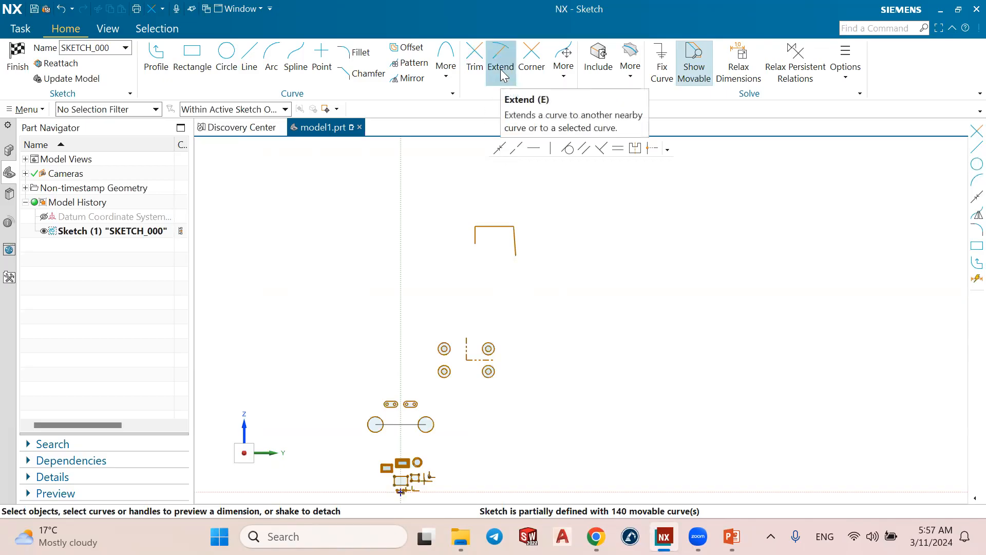
mouse_move(544, 220)
middle_mouse_down("shift")
mouse_move(524, 247)
mouse_move(558, 255)
middle_mouse_up("shift")
scroll(591, 257, "up", 5)
left_click(249, 56)
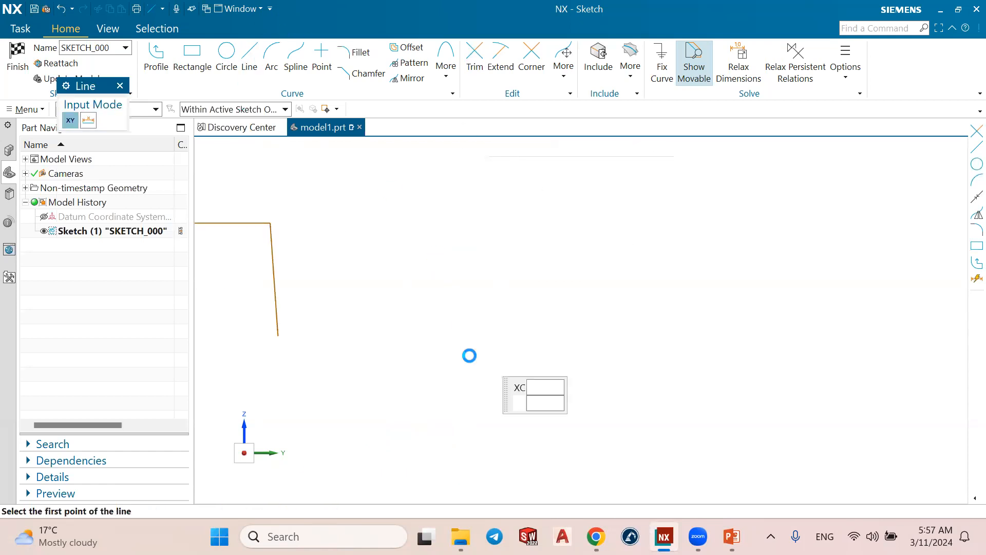
left_click(467, 365)
left_click(468, 205)
left_click(555, 286)
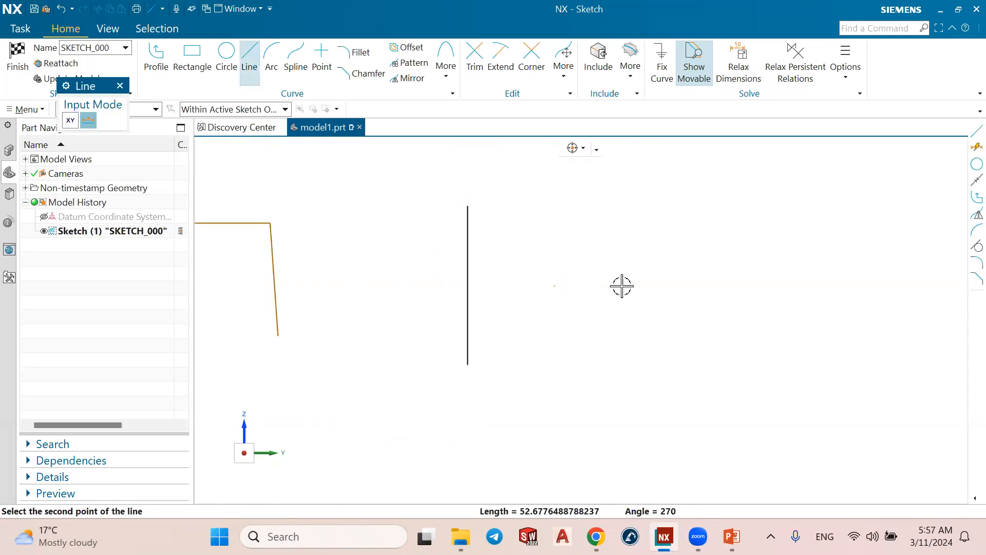
left_click(793, 285)
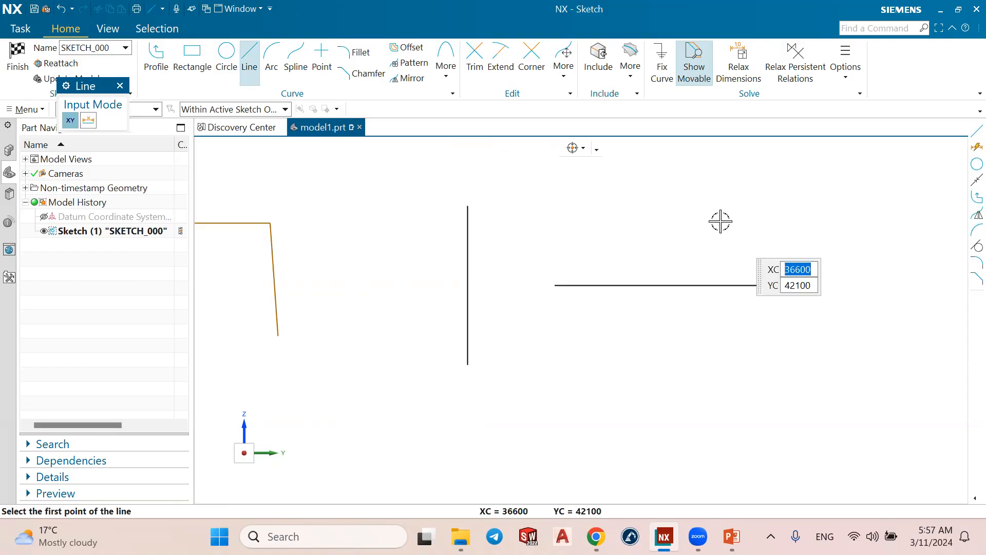
key("Escape")
left_click_drag(528, 218, 855, 330)
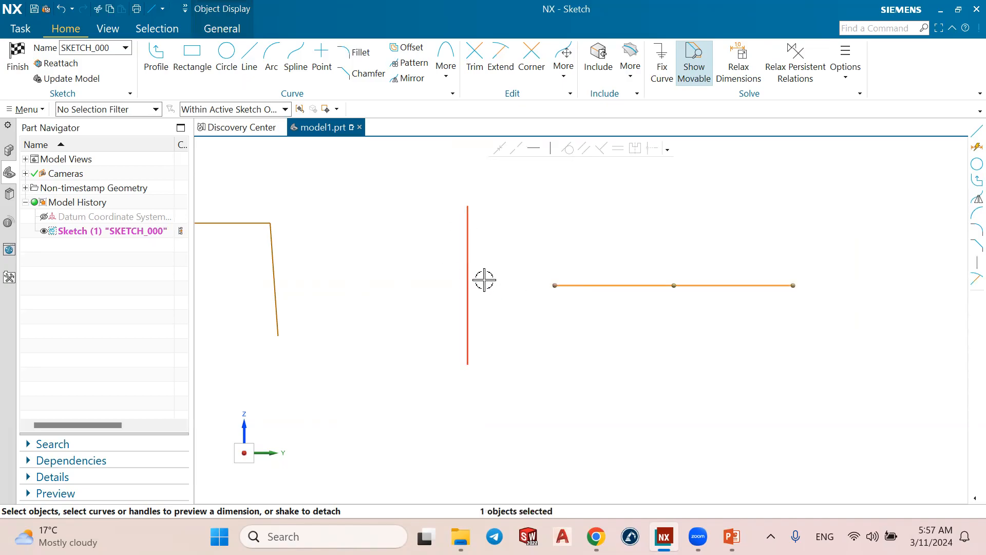
key("Escape")
Extend the near end of the horizontal line to the vertical line.
left_click(501, 60)
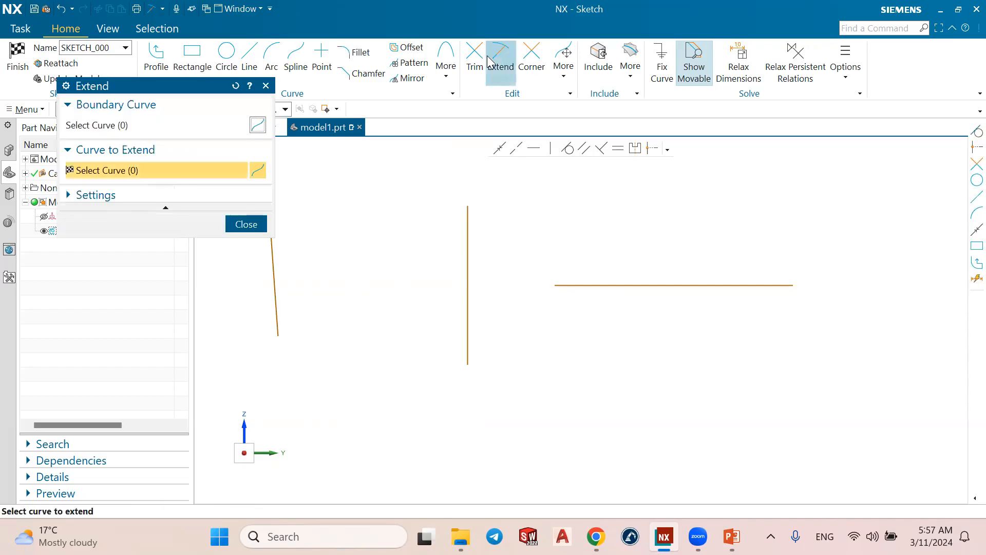
left_click(577, 285)
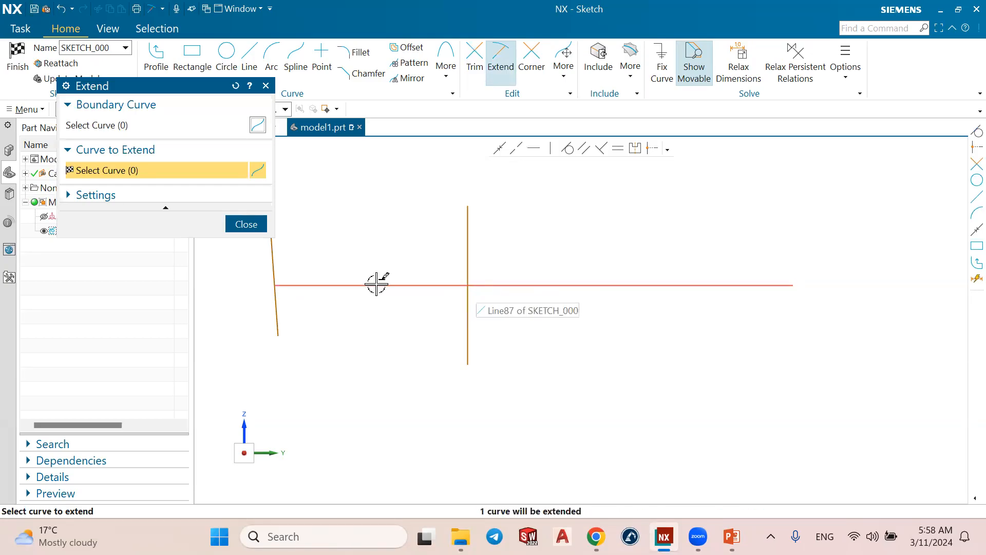
scroll(360, 297, "down", 3)
scroll(393, 253, "up", 3)
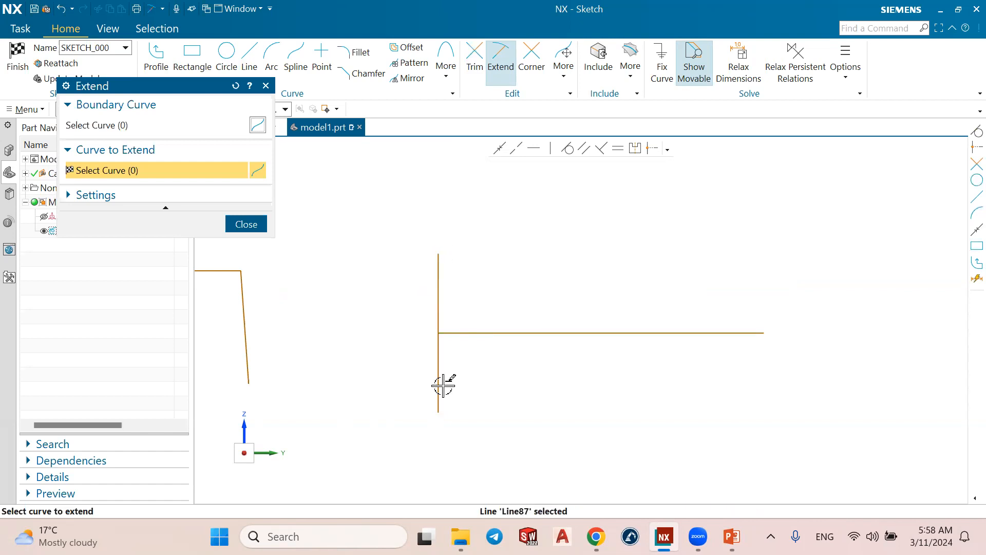
Try to extend the upper end of the vertical line.
scroll(442, 380, "down", 4)
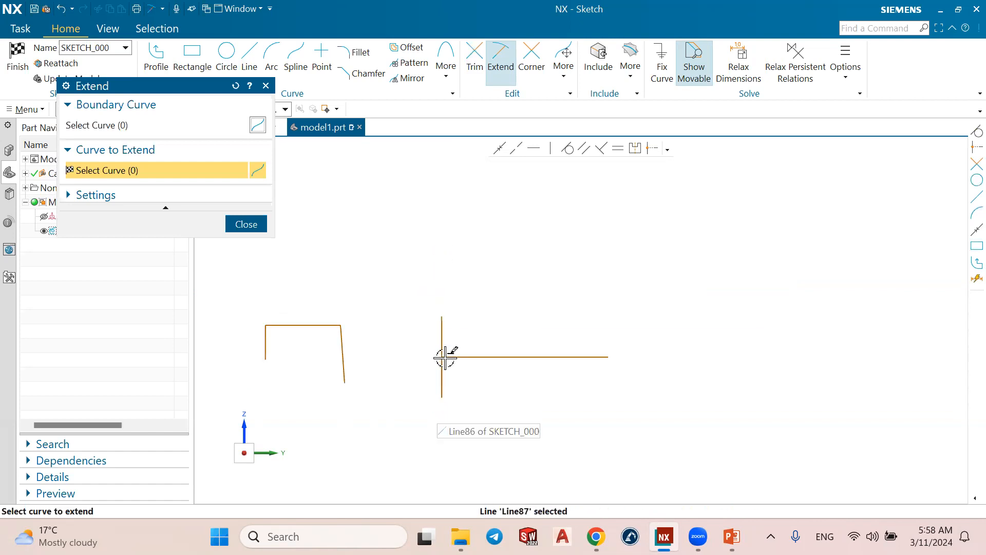
scroll(501, 393, "down", 2)
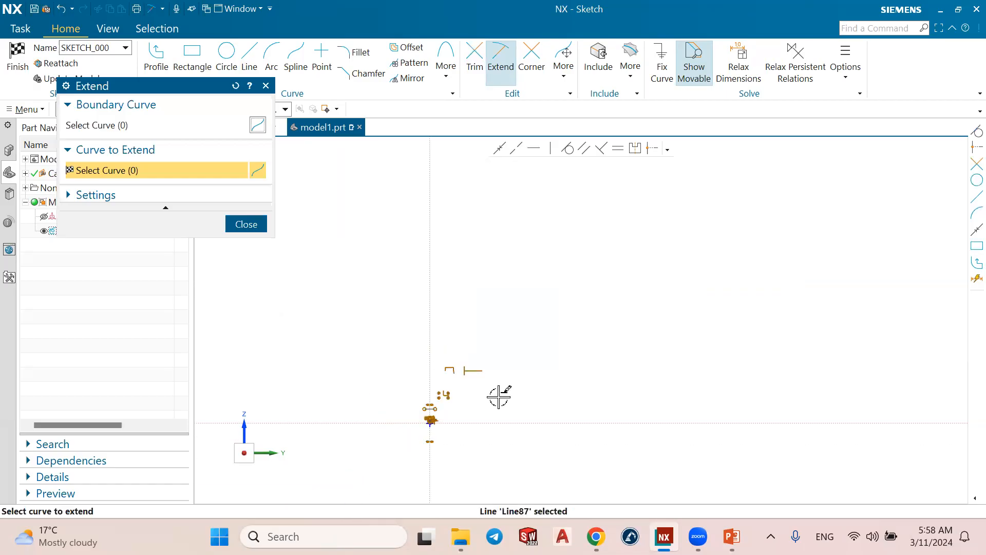
scroll(503, 355, "up", 5)
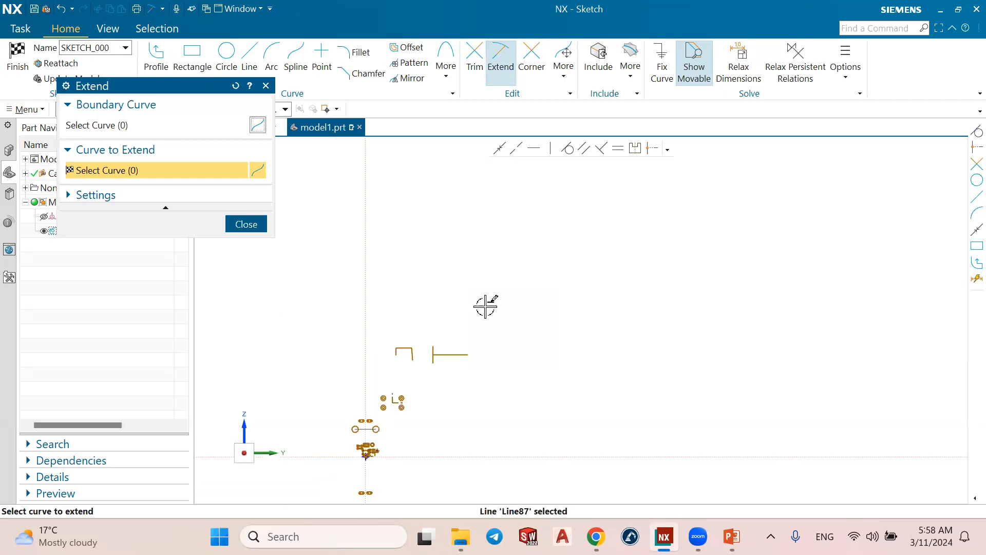
scroll(438, 349, "up", 1)
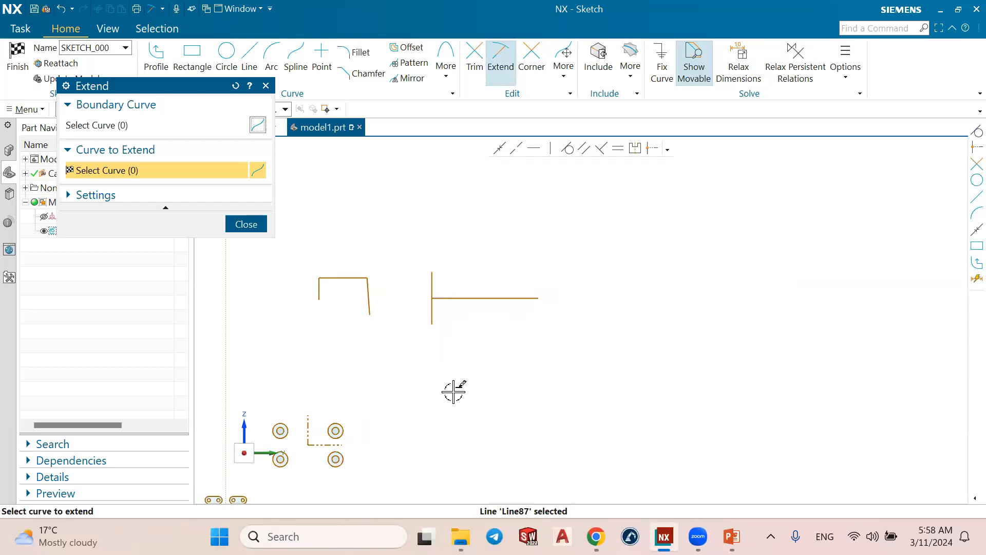
scroll(447, 258, "up", 5)
left_click(408, 300)
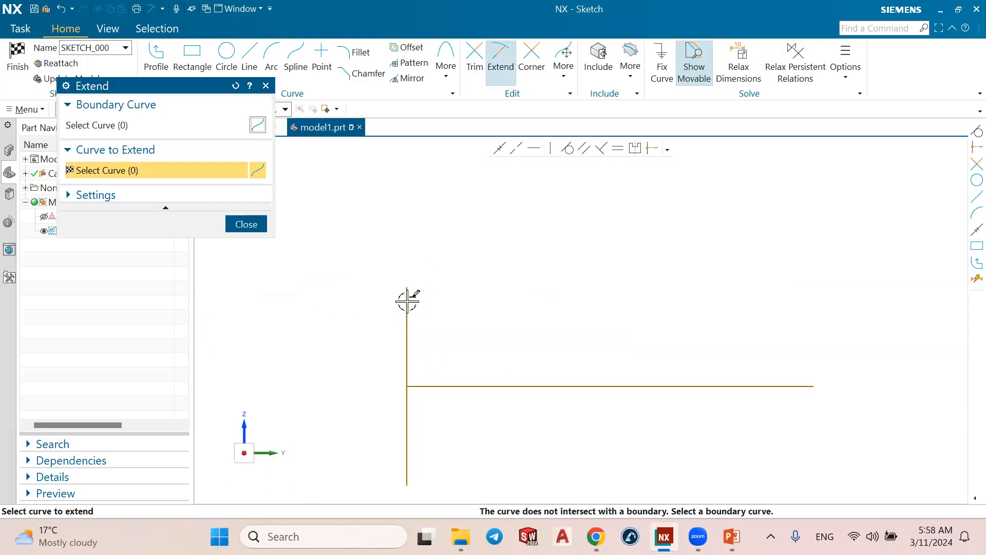
left_click(251, 224)
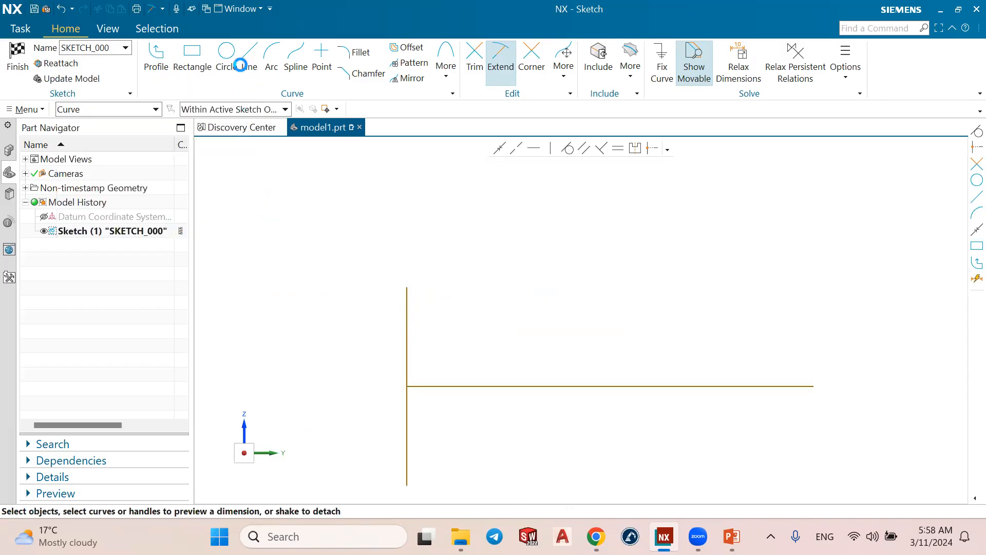
Draw a circle above the vertical line, centred at about XC 26300, YC 46700.
left_click(227, 57)
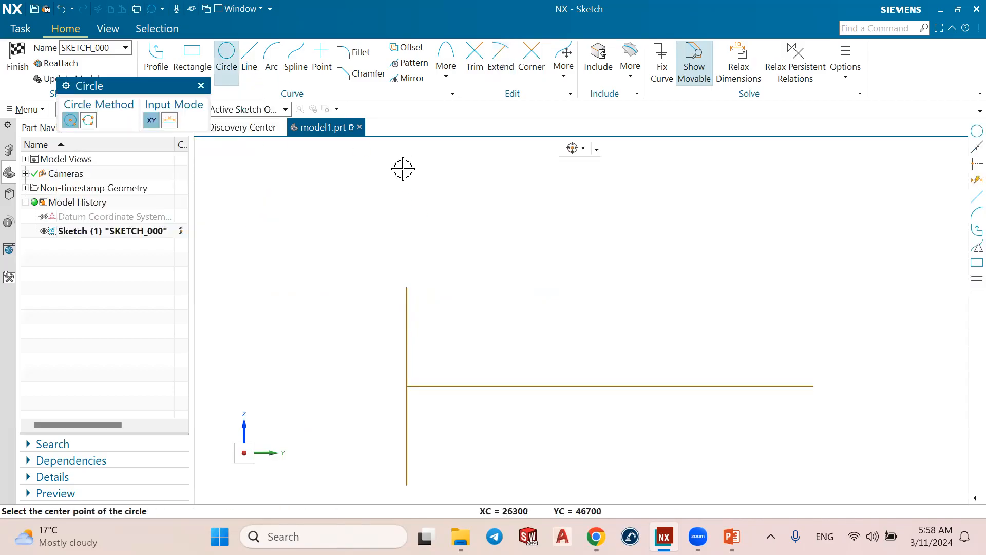
left_click(403, 169)
left_click(462, 154)
key("Escape")
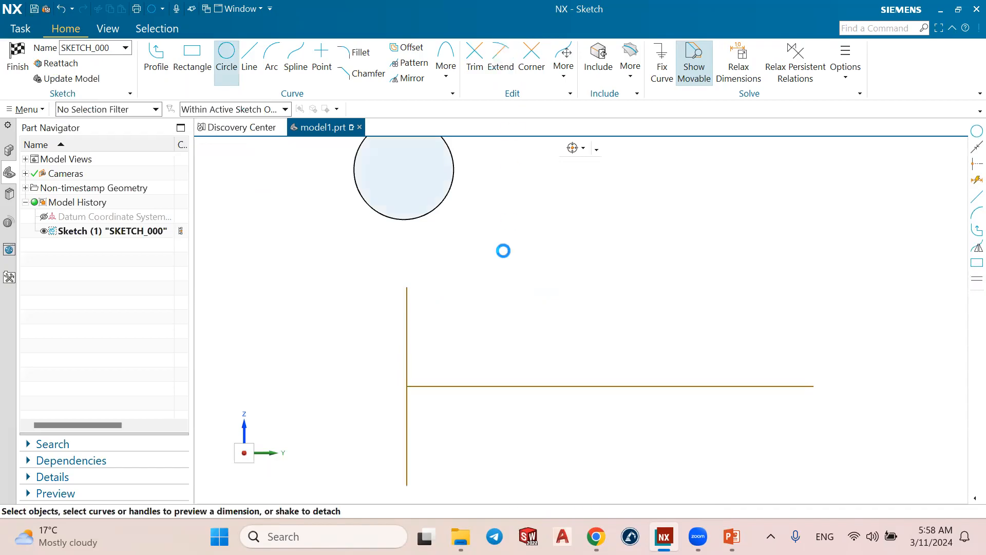
key("e")
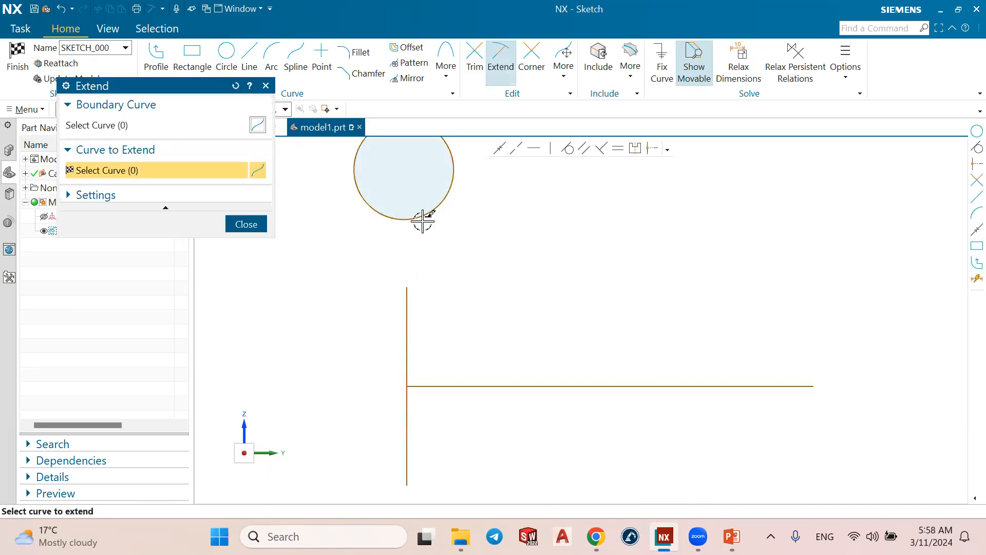
scroll(421, 213, "down", 5)
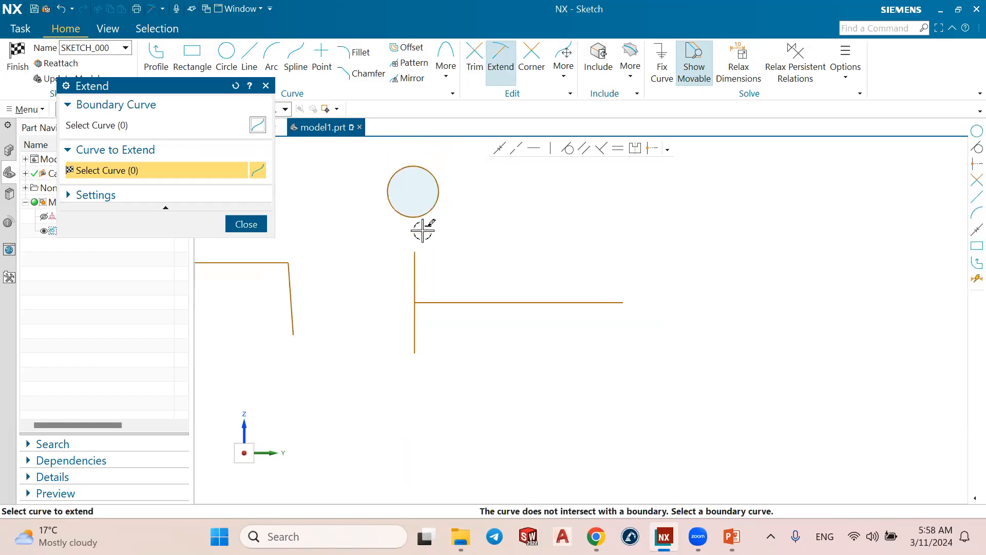
scroll(414, 319, "up", 3)
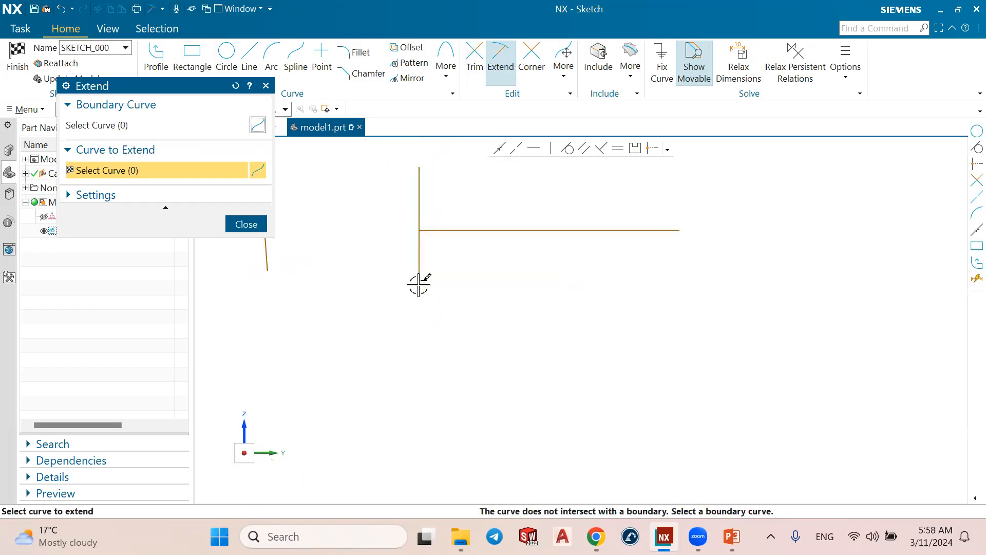
left_click(251, 224)
Draw a long horizontal line below all the existing sketch geometry, crossing the vertical sketch axis.
scroll(491, 226, "down", 8)
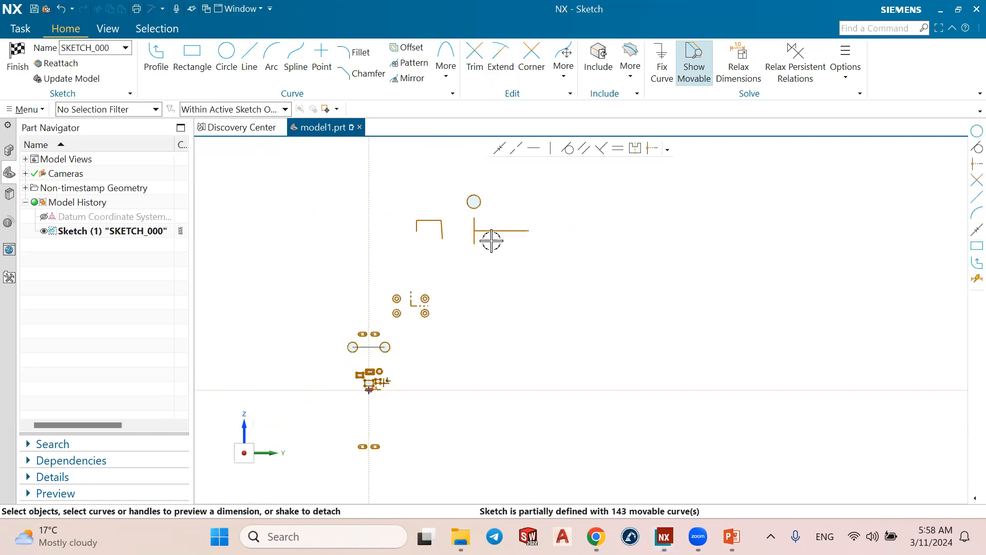
left_click(249, 61)
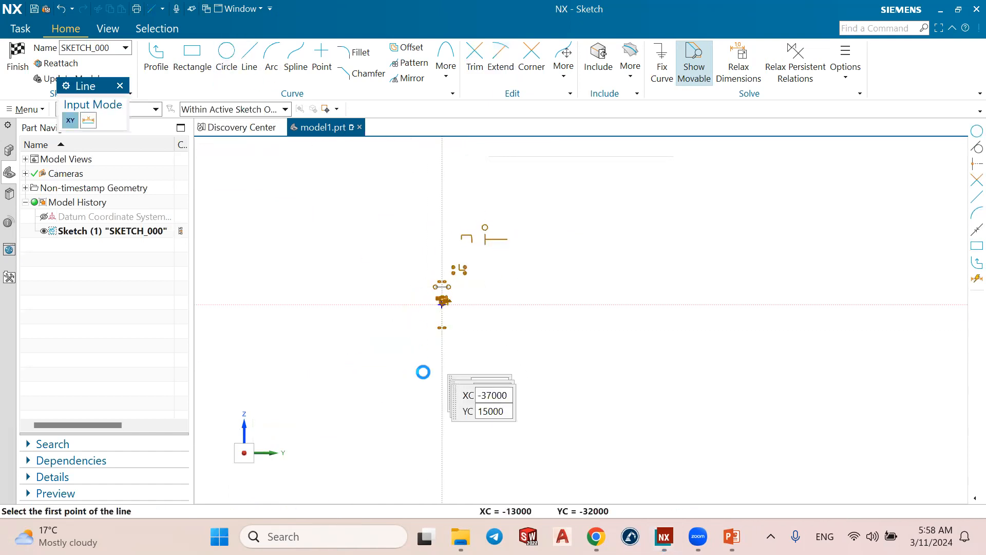
left_click(416, 398)
left_click(649, 405)
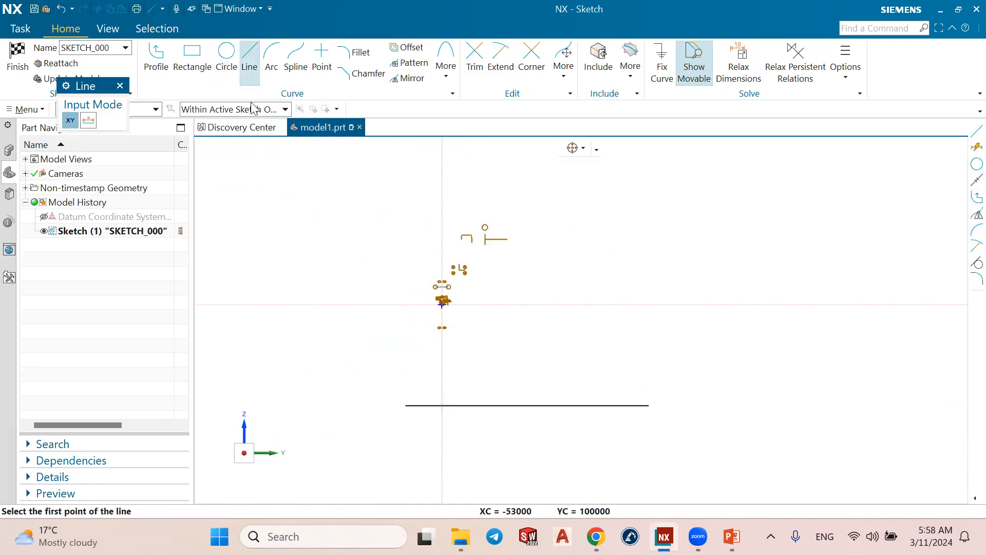
left_click(121, 86)
Extend the lower end of the vertical line down to the long horizontal line below the sketch geometry.
left_click(500, 61)
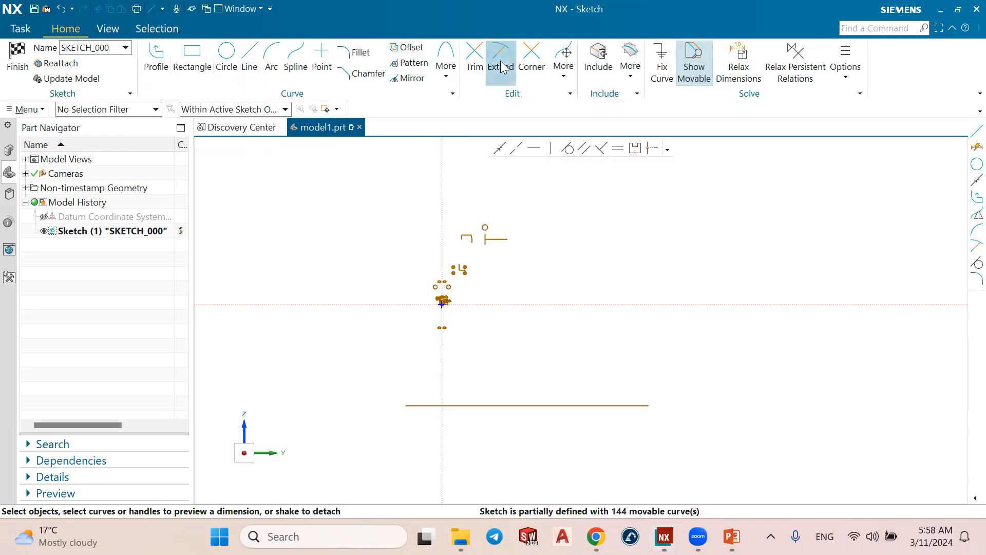
scroll(487, 261, "up", 4)
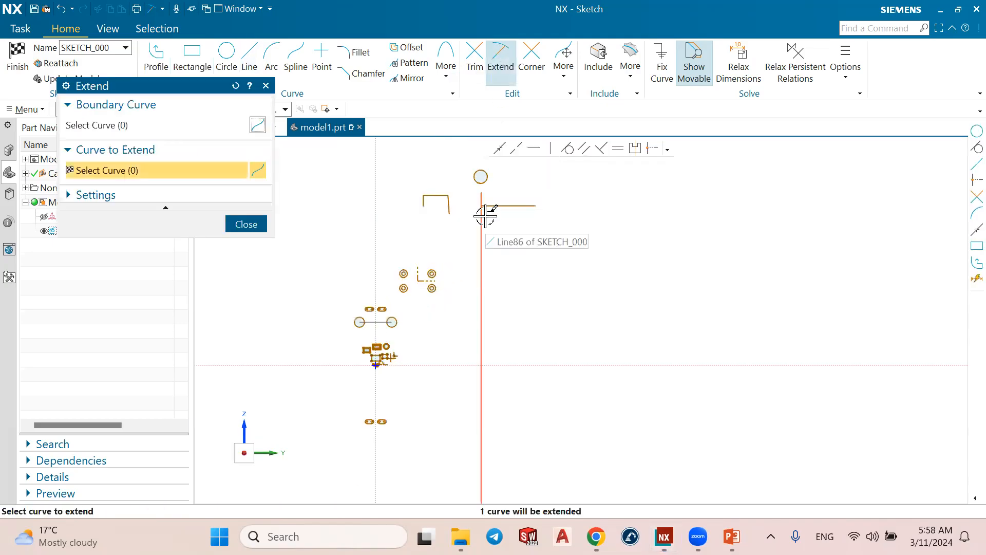
scroll(485, 216, "down", 3)
scroll(485, 216, "up", 2)
scroll(485, 216, "down", 2)
scroll(480, 213, "up", 2)
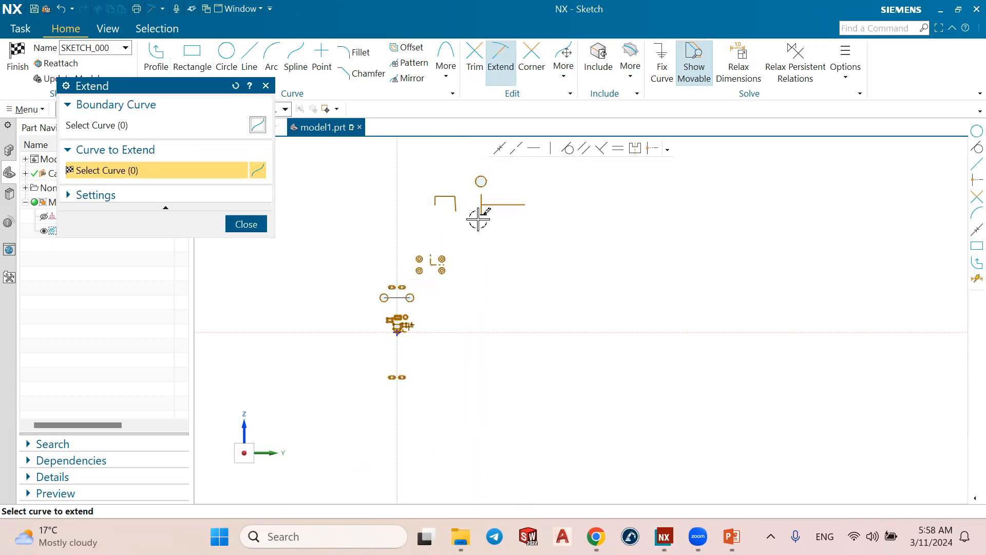
left_click(481, 211)
scroll(508, 269, "down", 3)
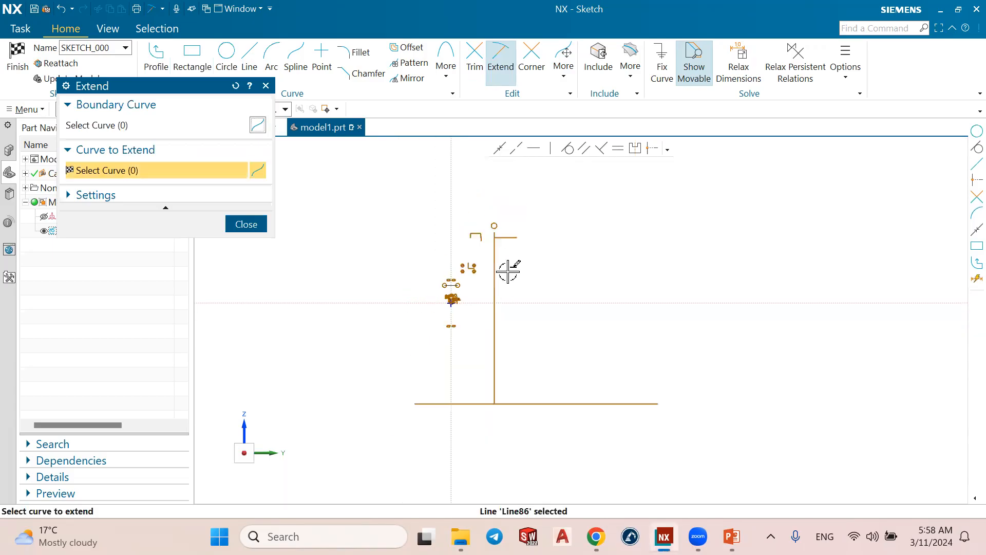
left_click(266, 86)
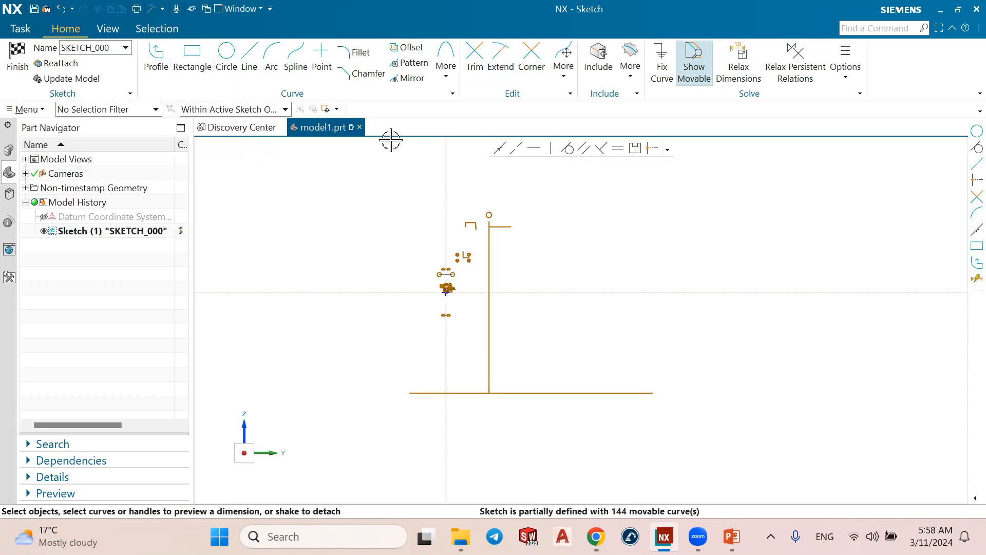
Draw two separate slanted lines converging upward in an empty area, and stretch the second line's upper end towards the first.
scroll(406, 136, "down", 4)
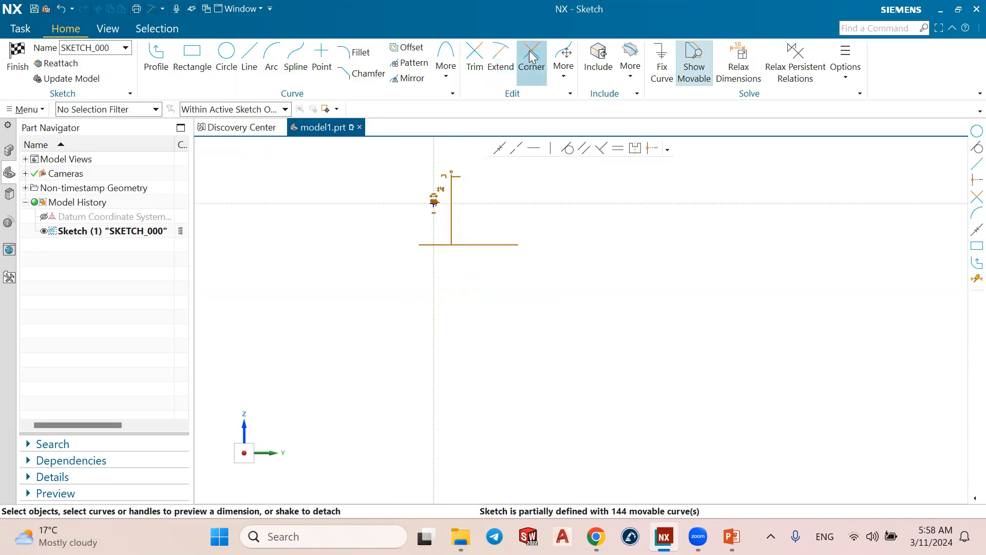
scroll(490, 204, "down", 6)
scroll(479, 172, "up", 9)
scroll(499, 203, "up", 5)
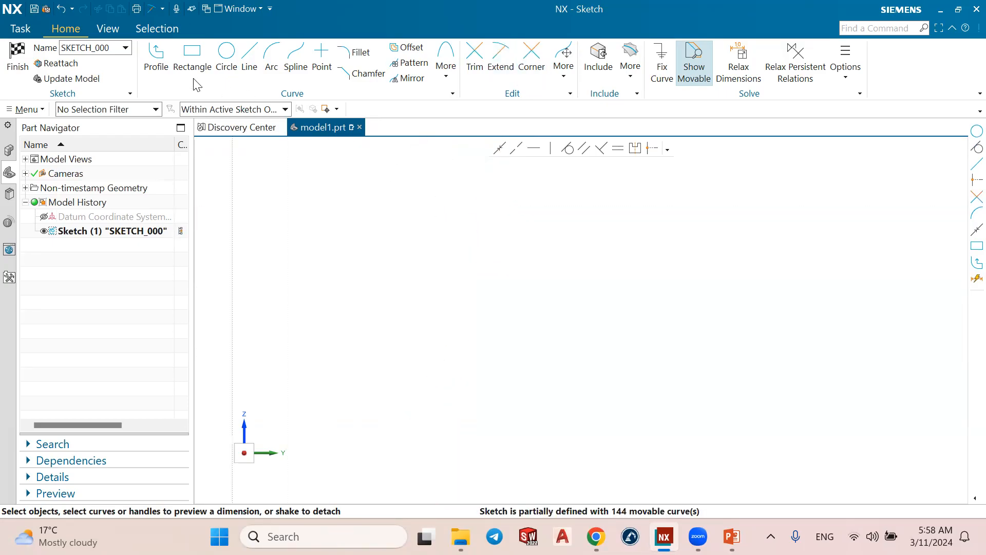
left_click(249, 57)
left_click(268, 337)
left_click(316, 212)
left_click(479, 377)
left_click(395, 258)
key("Escape")
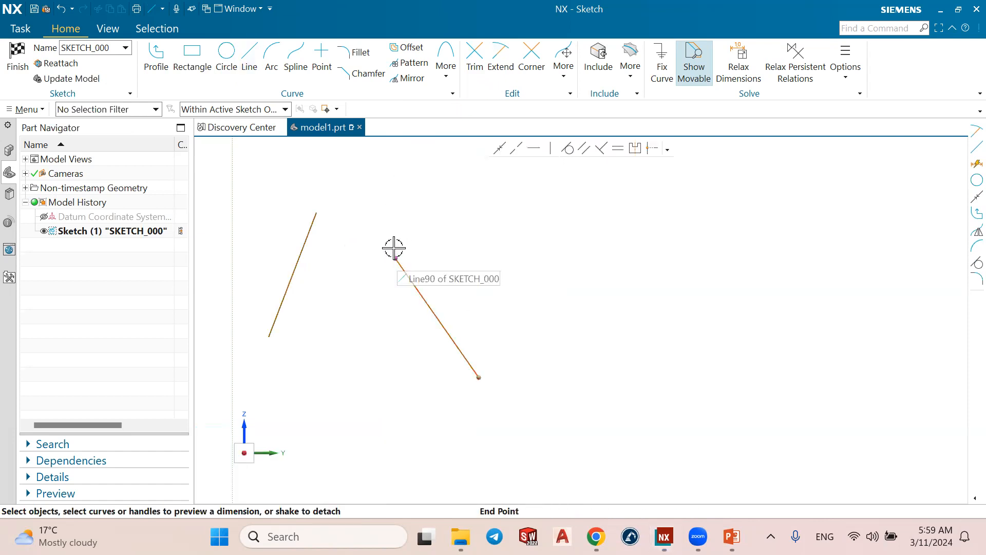
left_click_drag(379, 229, 336, 194)
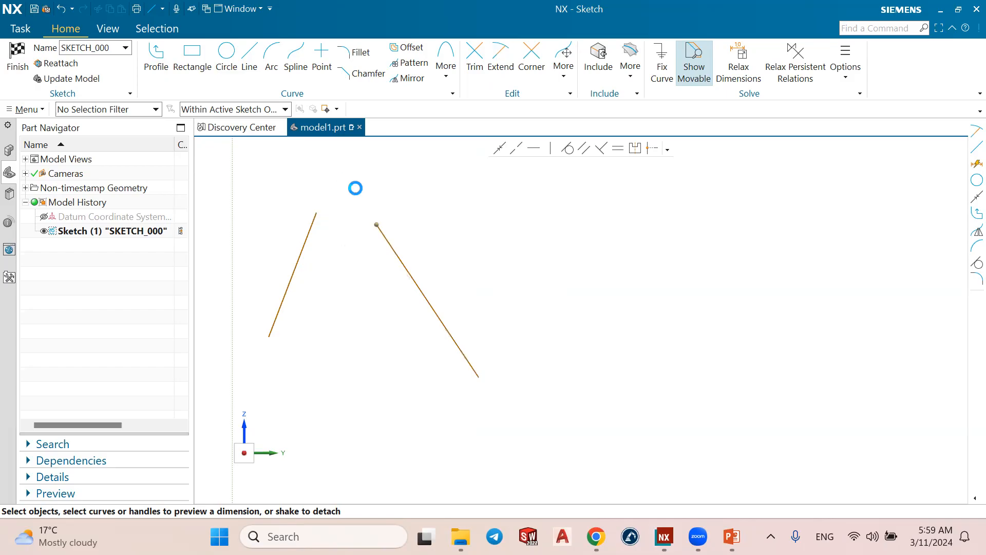
Join the upper ends of the two slanted lines with the Corner command.
scroll(427, 228, "down", 3)
scroll(359, 175, "up", 2)
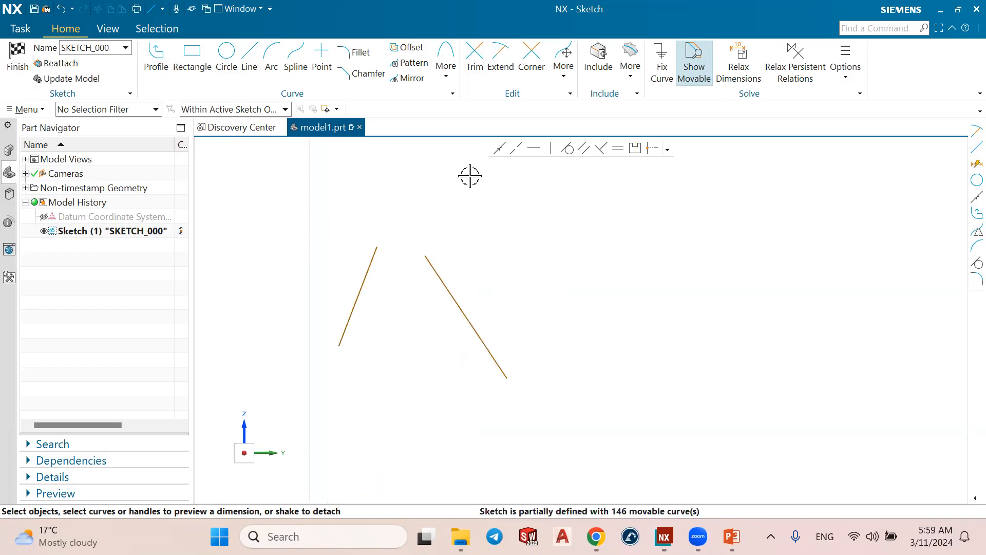
left_click(531, 58)
left_click(366, 262)
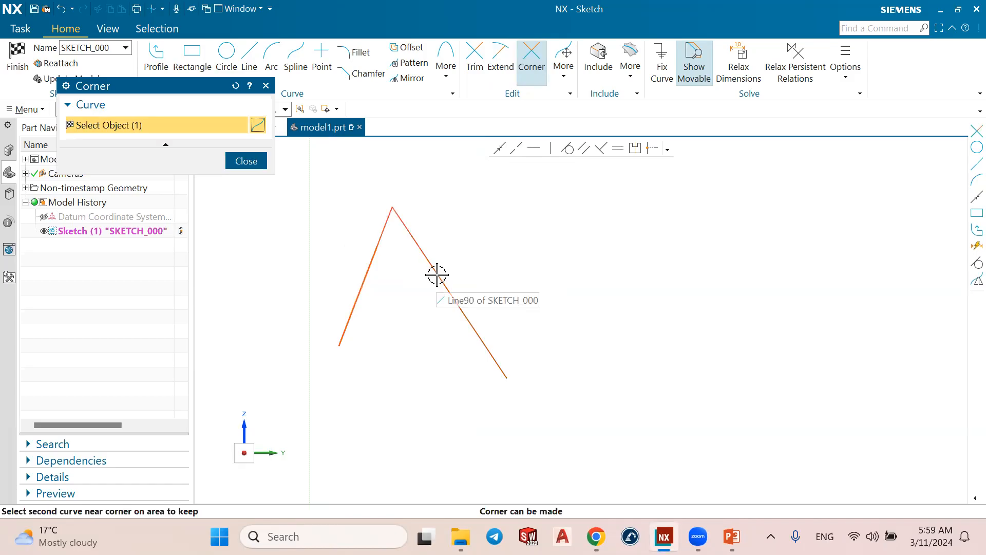
left_click(436, 276)
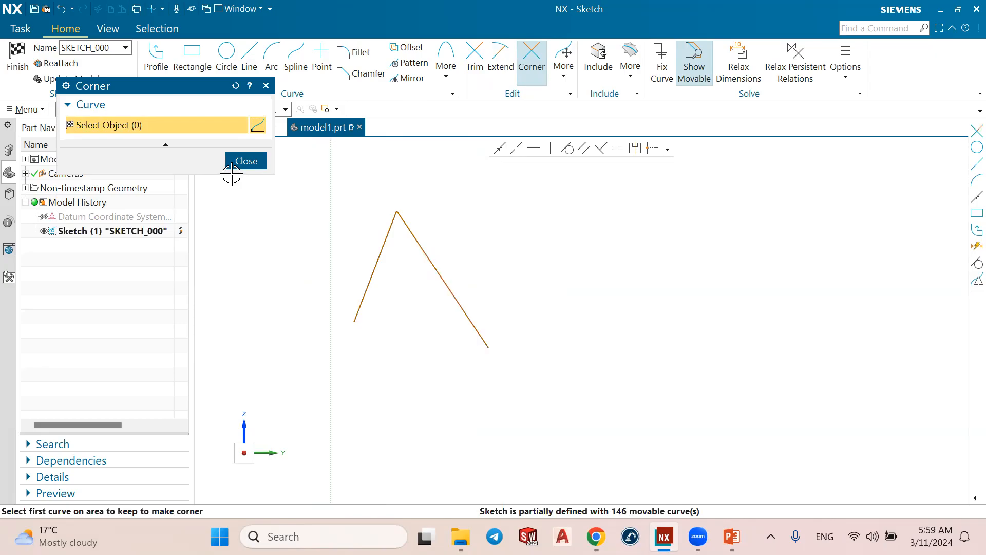
left_click(242, 161)
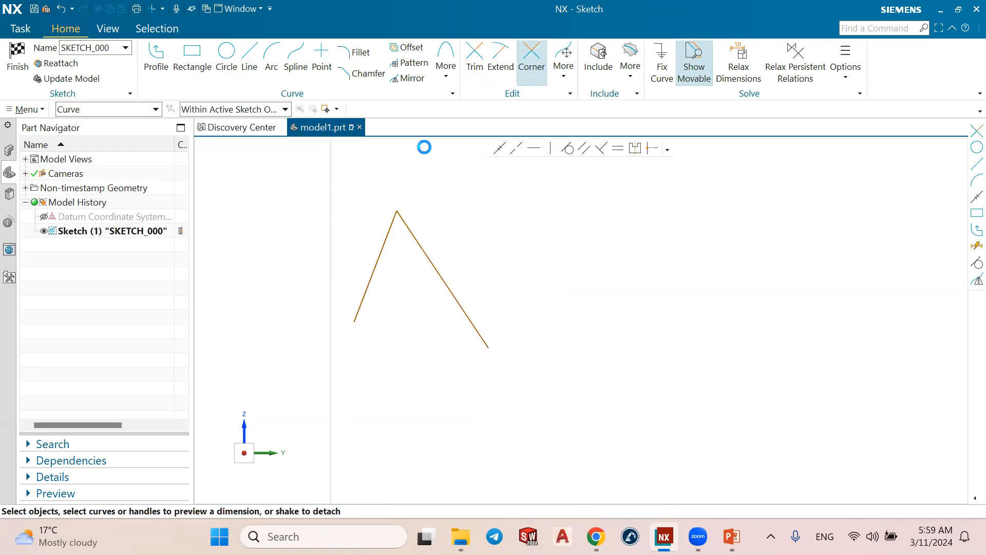
Try to make a corner from the lower ends of the two joined slanted lines.
left_click(529, 66)
left_click(357, 307)
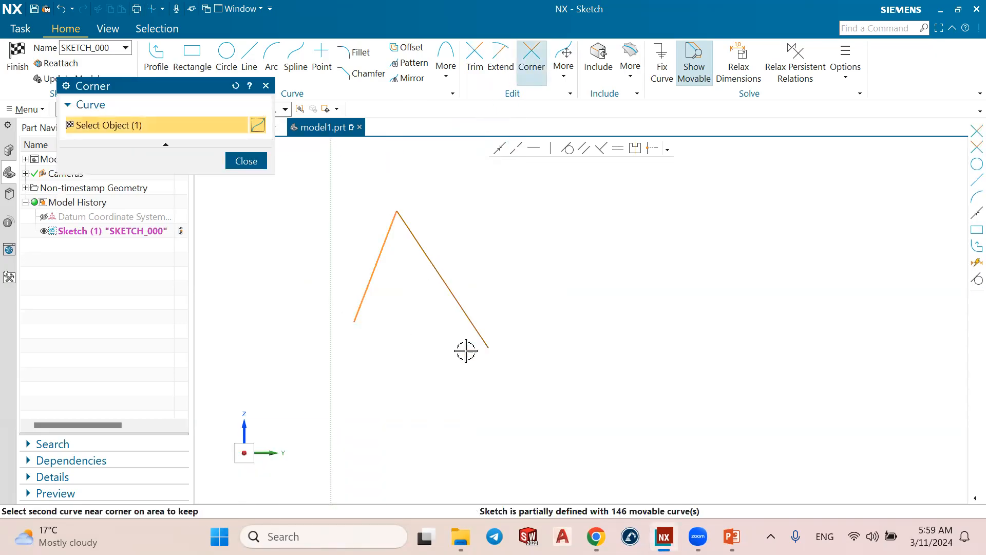
left_click(479, 337)
scroll(482, 327, "down", 5)
middle_click_drag(476, 310, 465, 286, "shift")
scroll(464, 287, "up", 4)
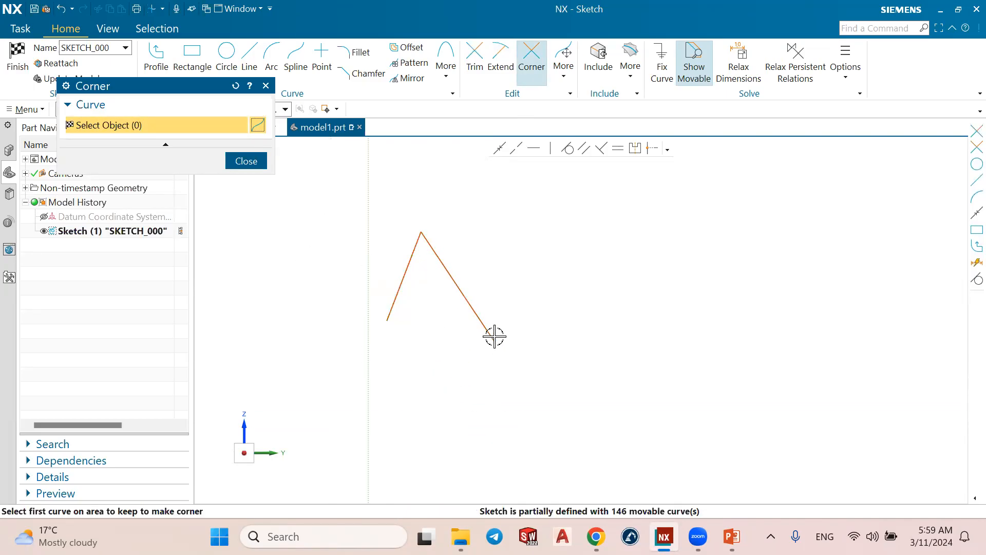
left_click(249, 162)
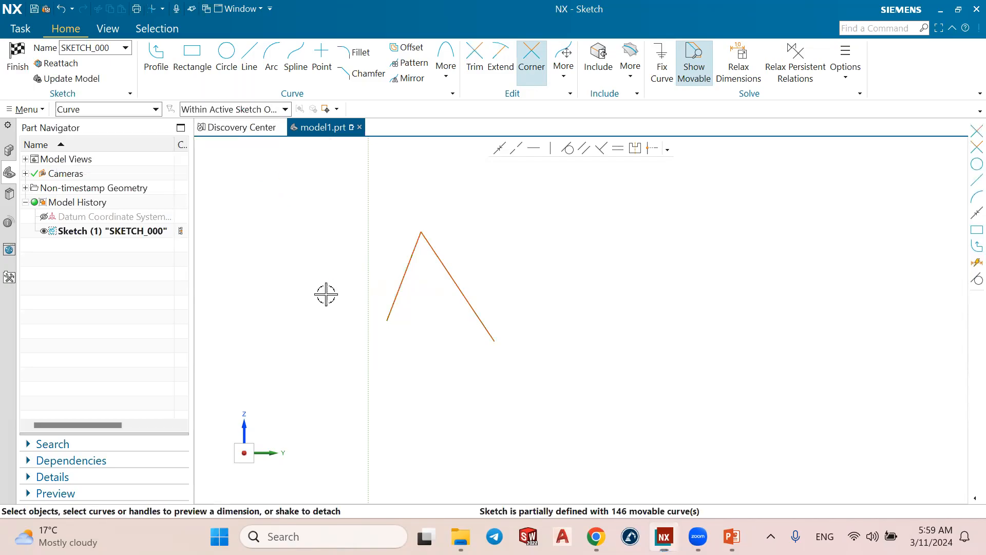
Move the free lower ends of the two joined lines outward, lengthening the left line down towards the horizontal axis.
scroll(332, 313, "down", 3)
middle_click_drag(337, 342, 369, 235, "shift")
scroll(369, 234, "up", 2)
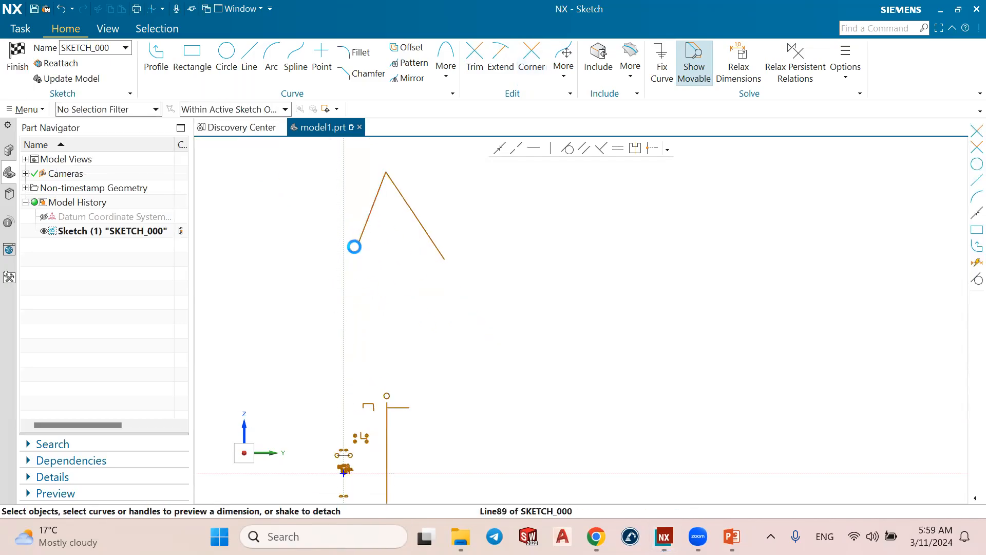
left_click(358, 244)
left_click_drag(296, 397, 294, 396)
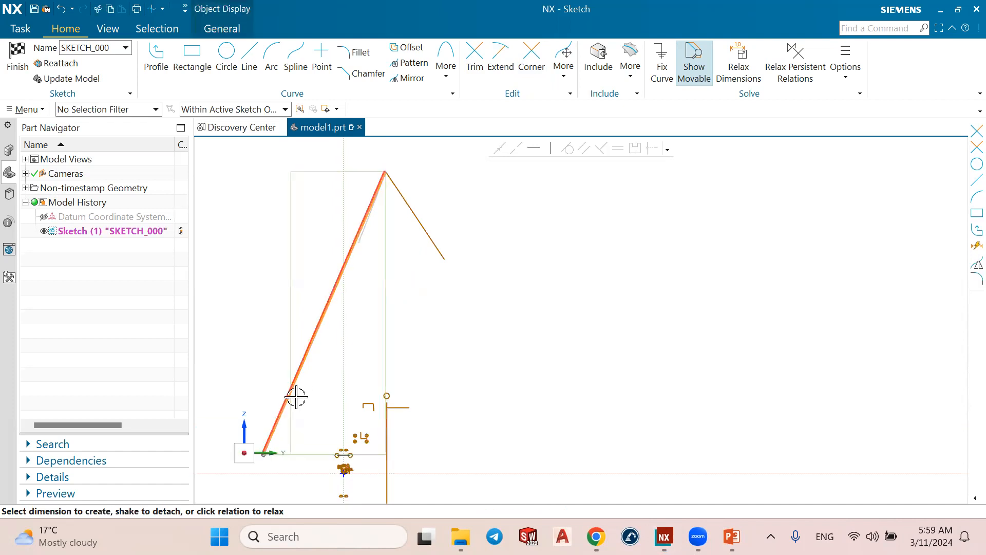
left_click(445, 262)
mouse_move(444, 261)
left_mouse_down()
mouse_move(579, 394)
mouse_move(495, 303)
mouse_move(501, 284)
left_mouse_up()
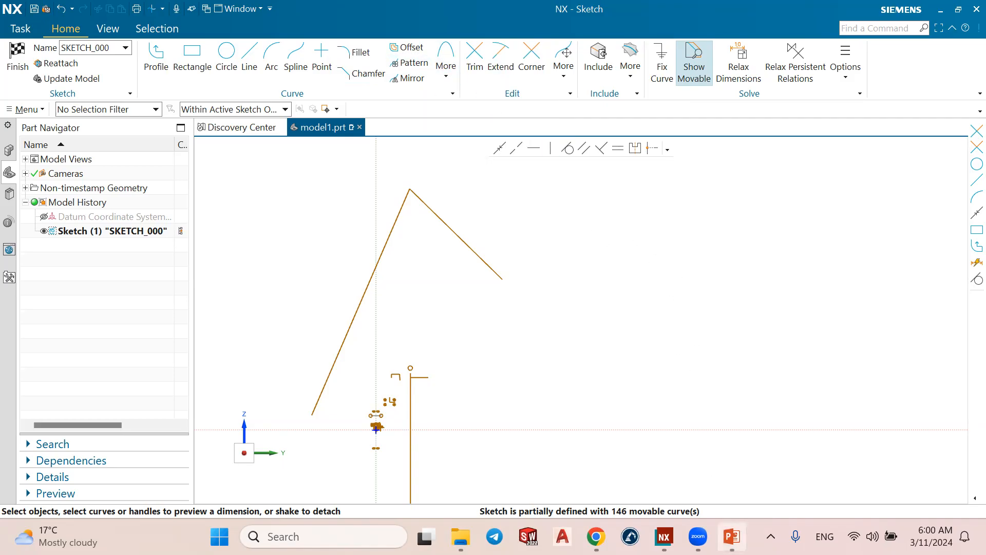
Switch to the Google Meet call in Chrome and check the meeting participants.
mouse_move(596, 536)
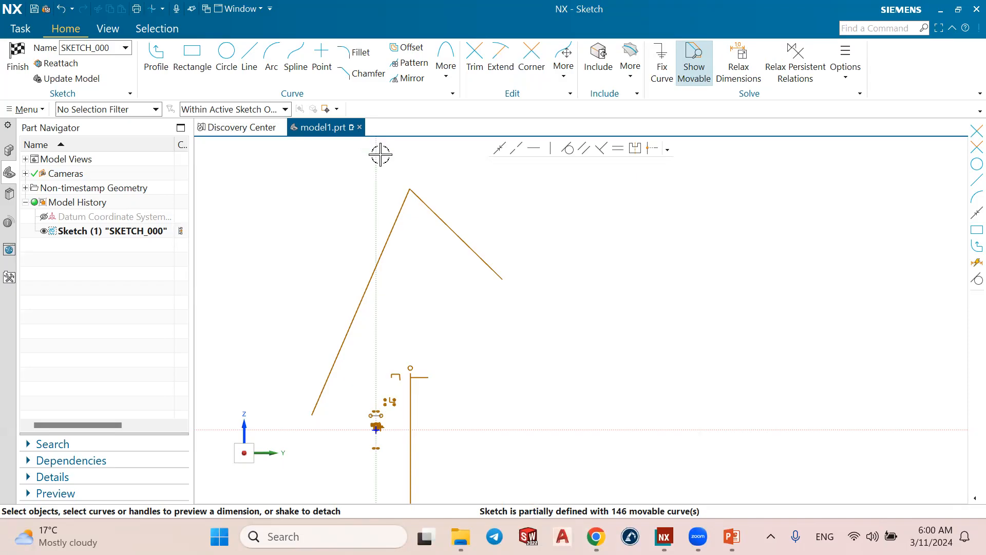
left_click(732, 536)
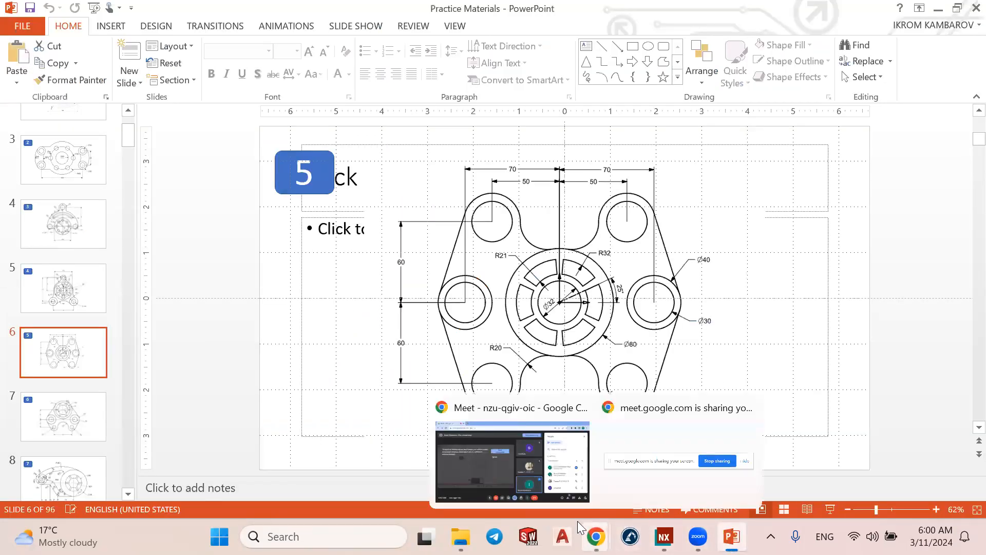
left_click(459, 470)
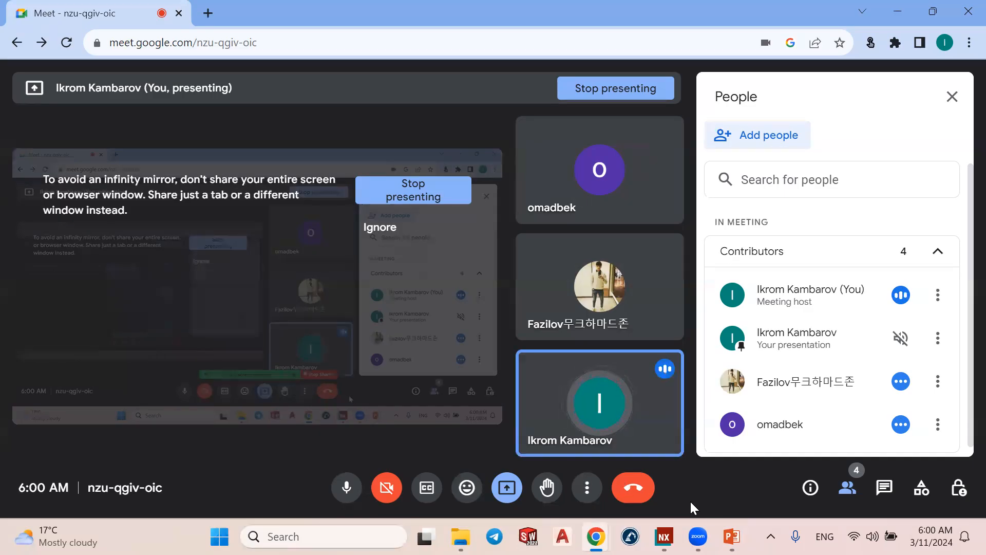
Switch to the Practice Materials presentation in PowerPoint and examine practice drawings 4 and 5.
left_click(732, 536)
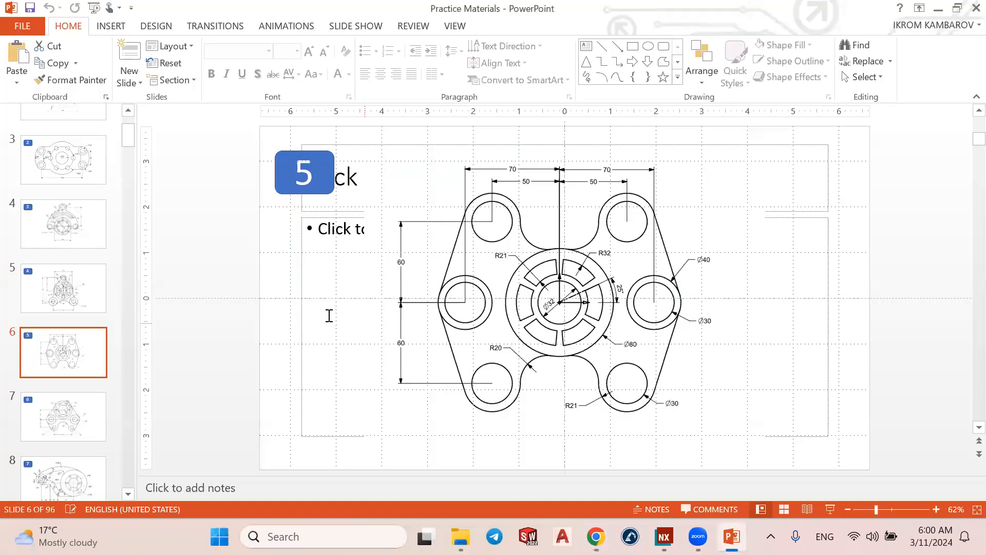
scroll(76, 276, "up", 1)
left_click(78, 312)
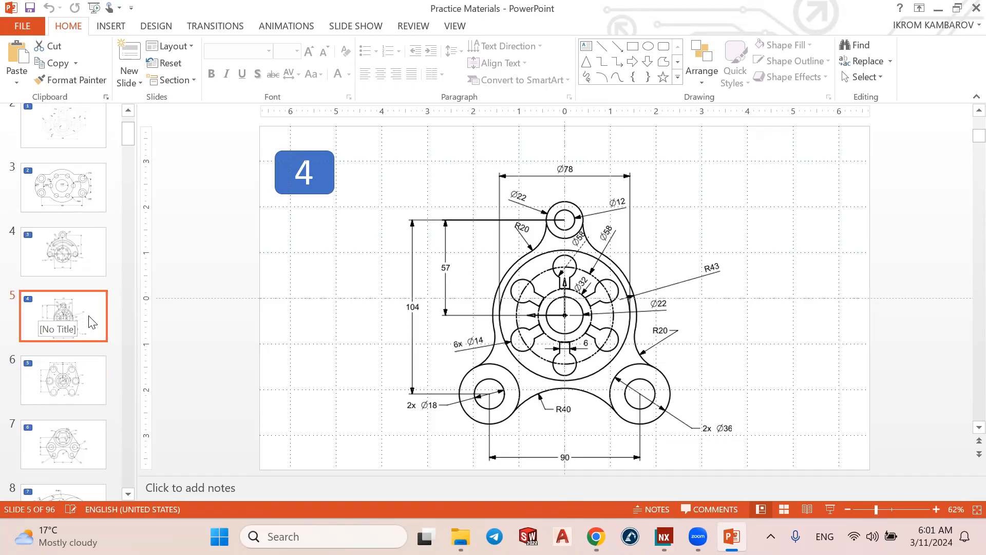
left_click(85, 369)
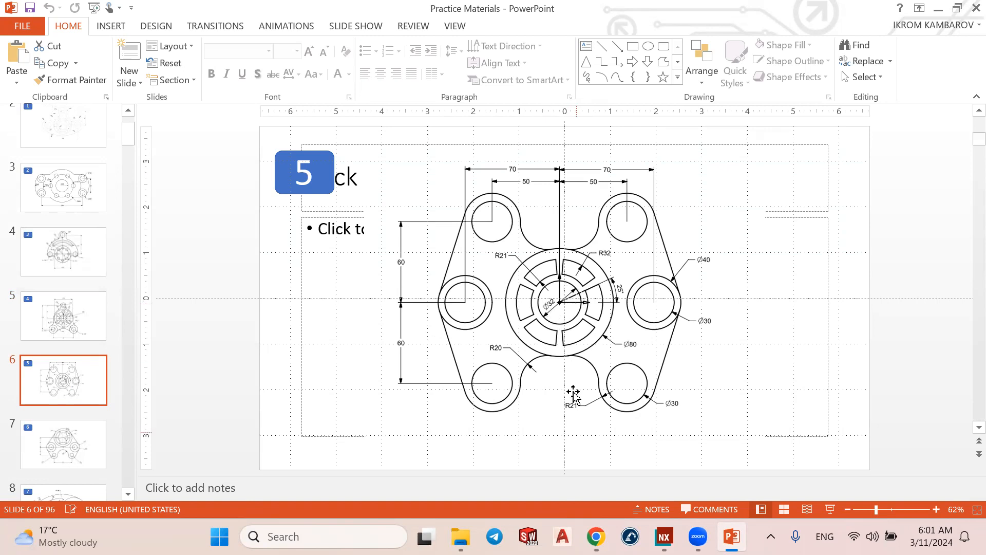
Switch back to NX, leave the sketch and close model1.prt without saving.
left_click(664, 537)
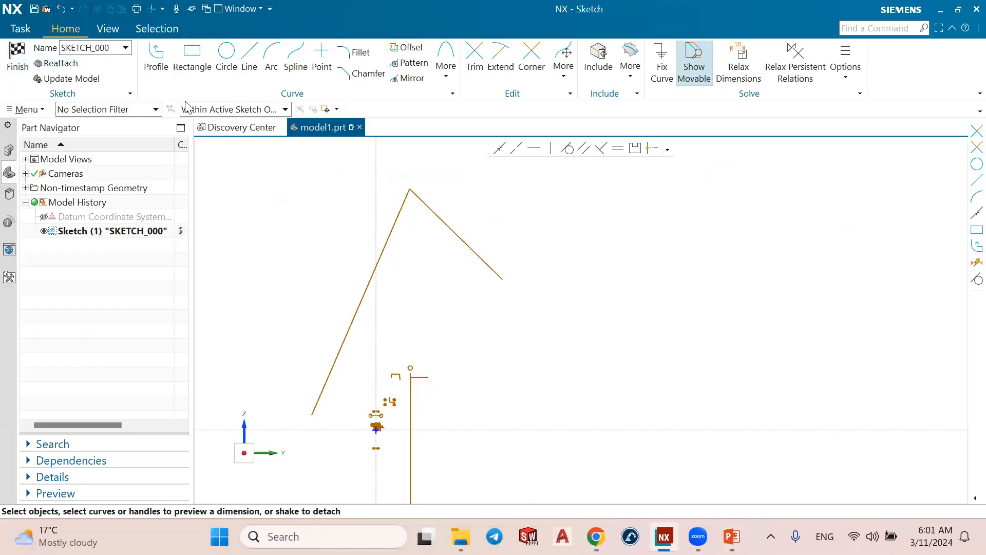
key("ctrl+z")
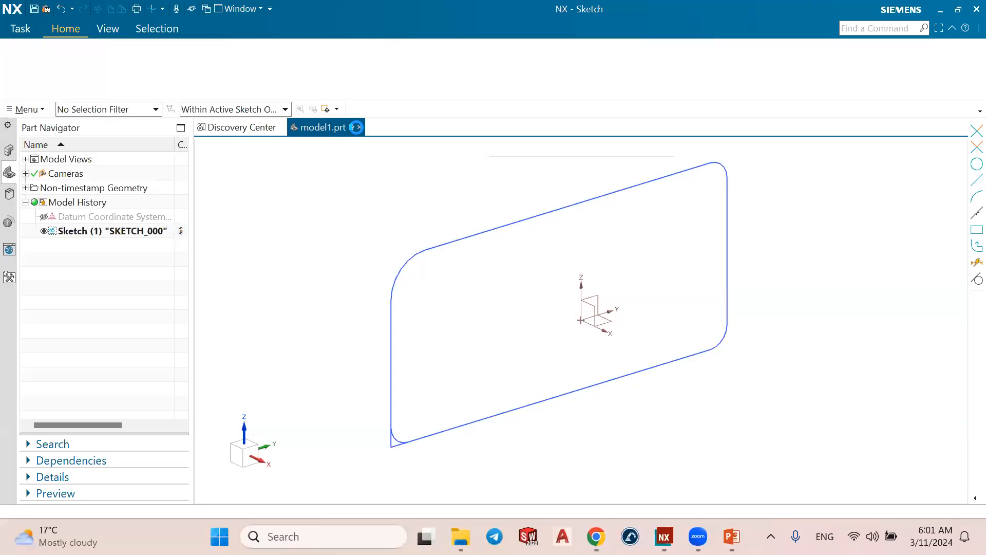
left_click(359, 127)
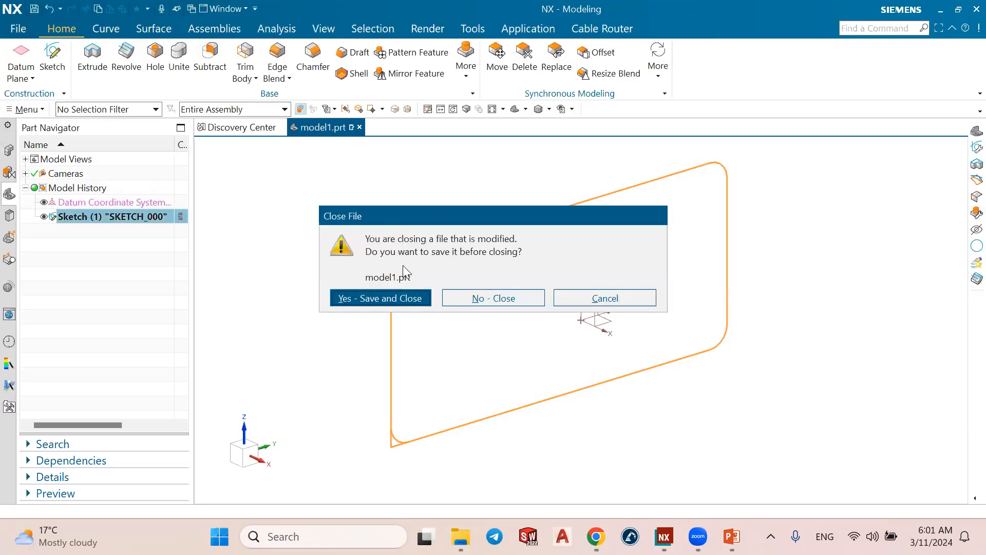
left_click(456, 298)
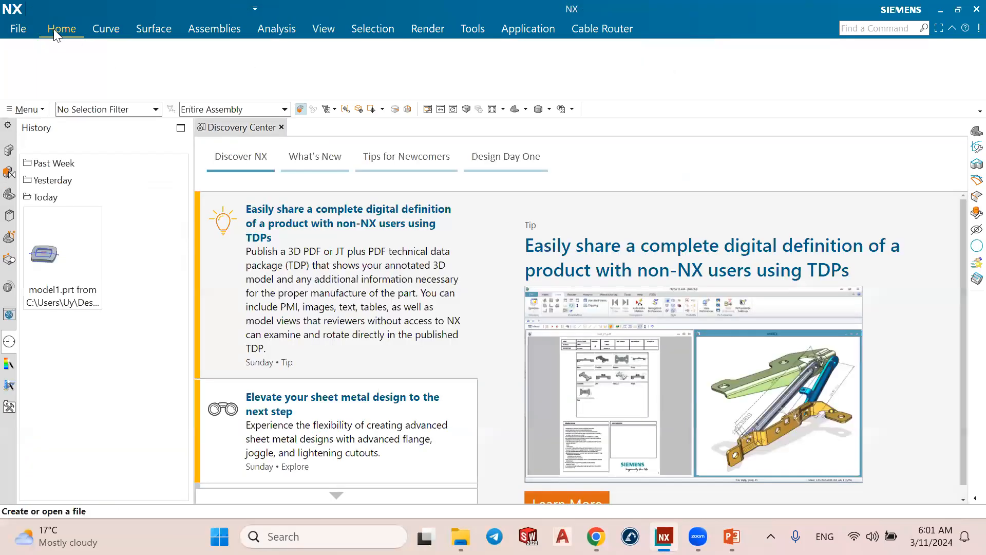
Create a new part model1.prt from the Model template in millimetres and start a sketch on the Right datum plane.
left_click(17, 54)
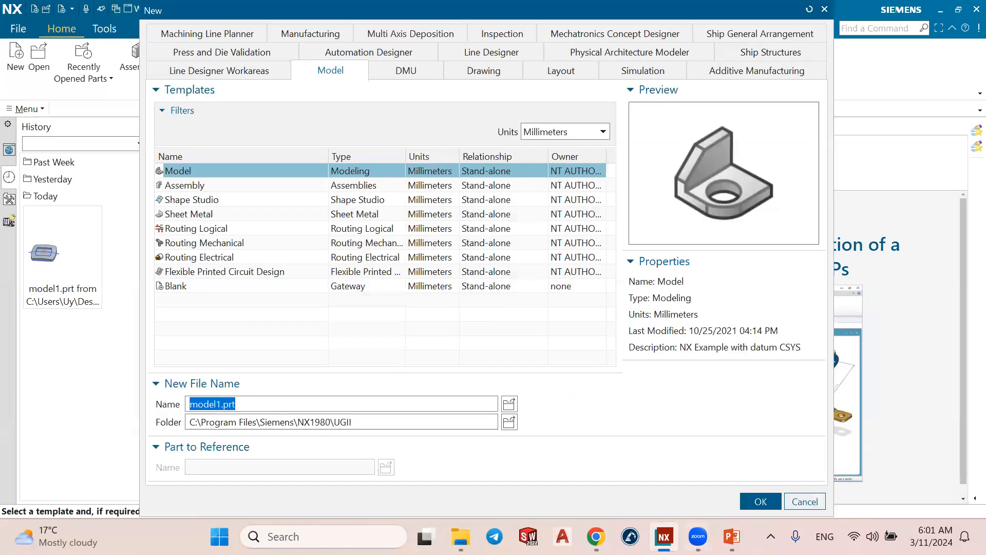
left_click(748, 503)
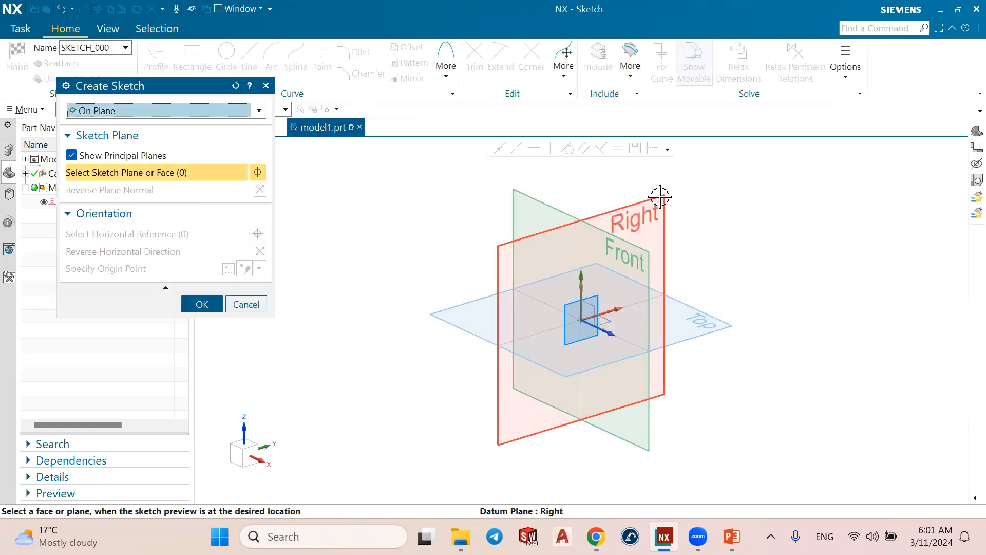
left_click(656, 197)
middle_click(394, 273)
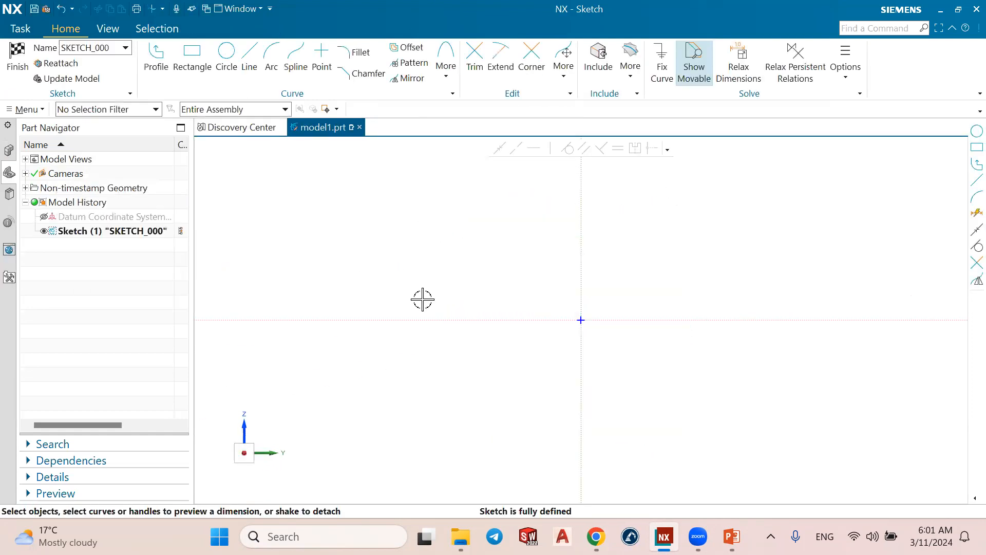
Draw a circle with a diameter of 32 mm centred on the sketch origin.
left_click(227, 58)
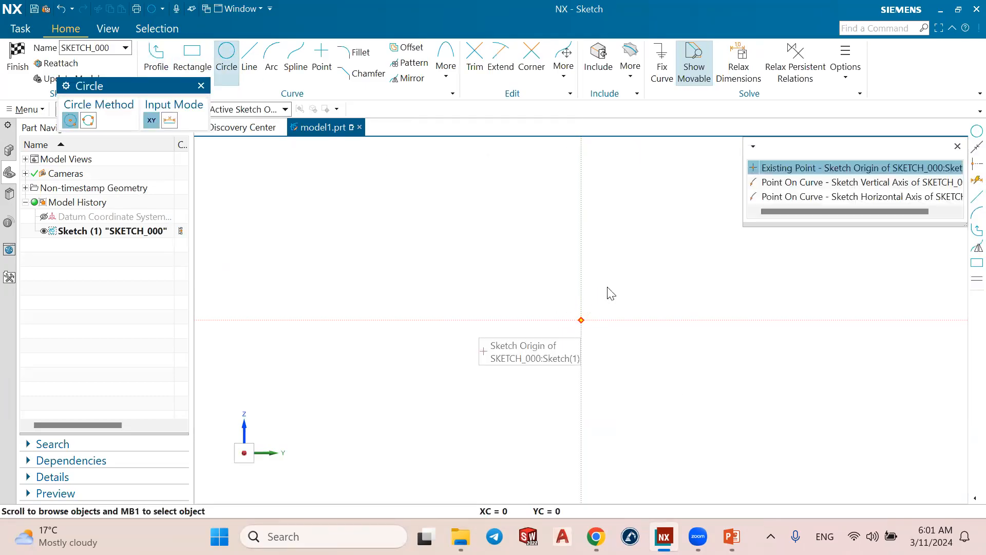
left_click(581, 320)
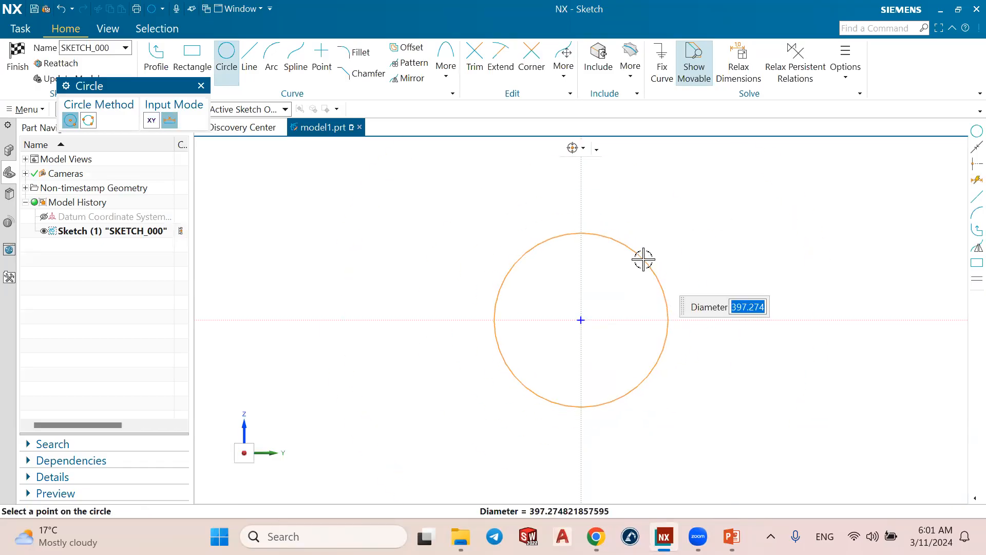
scroll(594, 278, "up", 2)
scroll(579, 321, "up", 4)
scroll(575, 341, "up", 3)
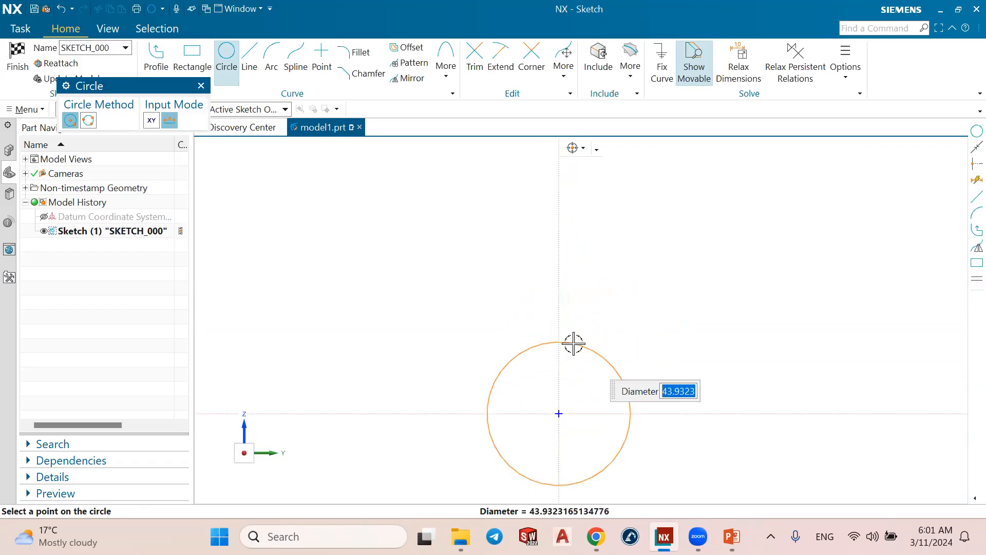
scroll(609, 364, "up", 1)
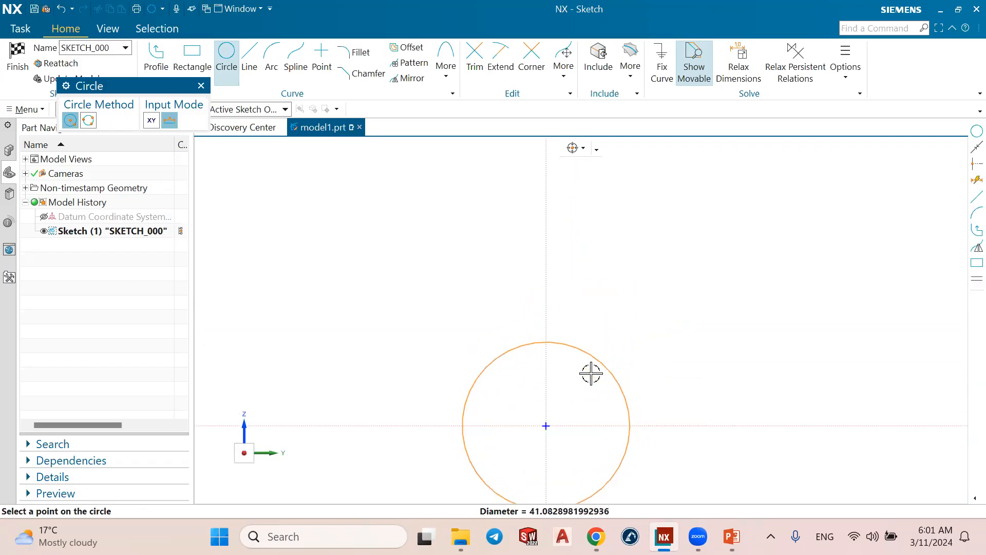
scroll(572, 390, "up", 2)
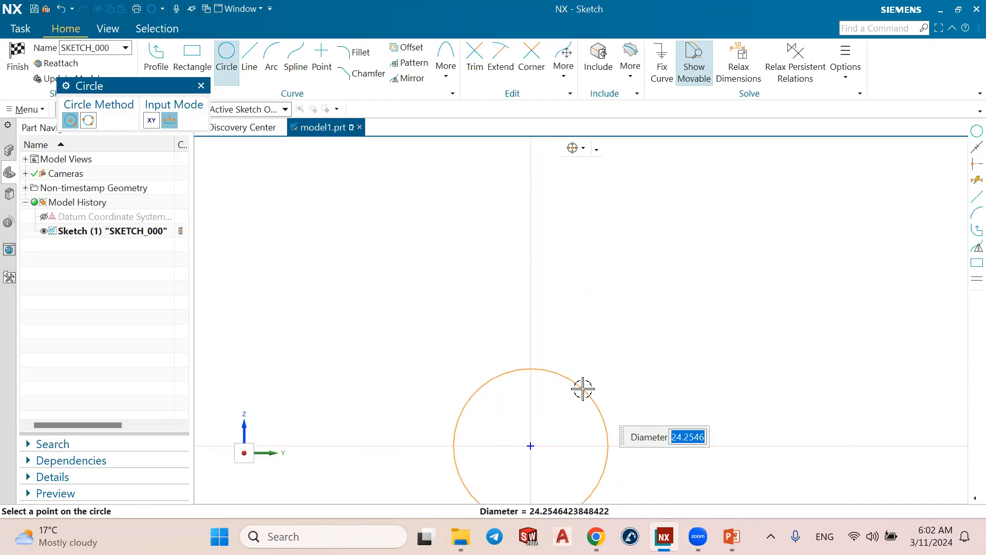
type("32")
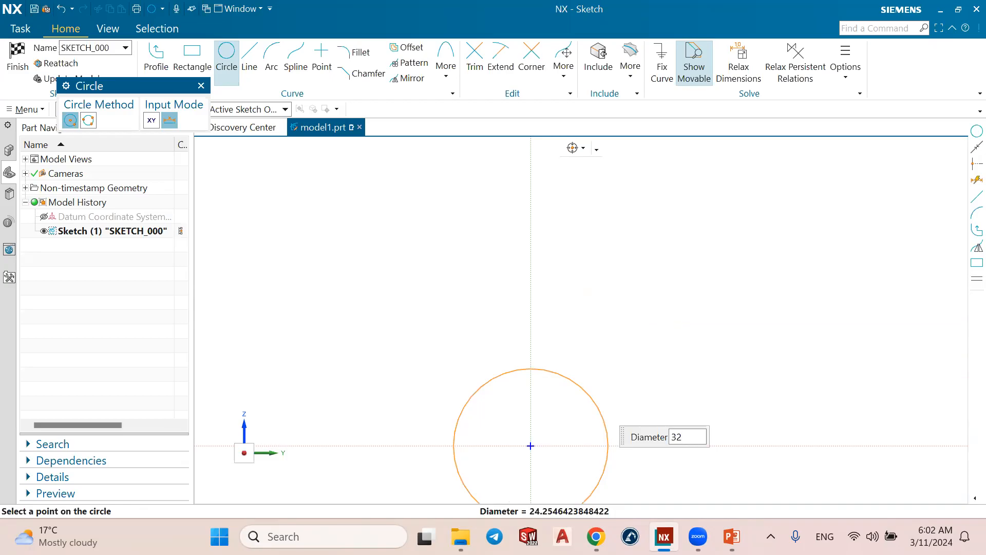
key("Return")
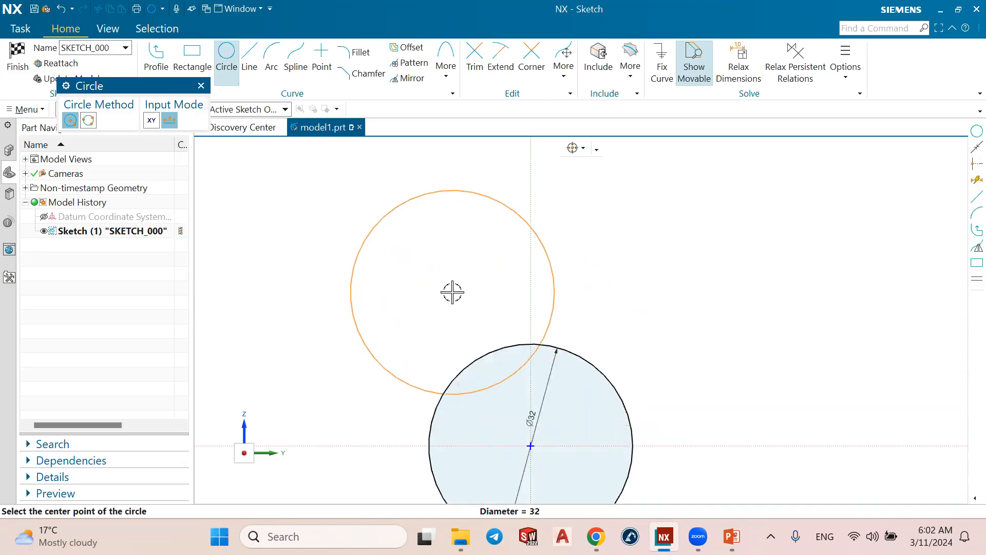
End the Circle command and move the 32 mm diameter dimension outside the circle, to its upper left.
scroll(472, 241, "down", 2)
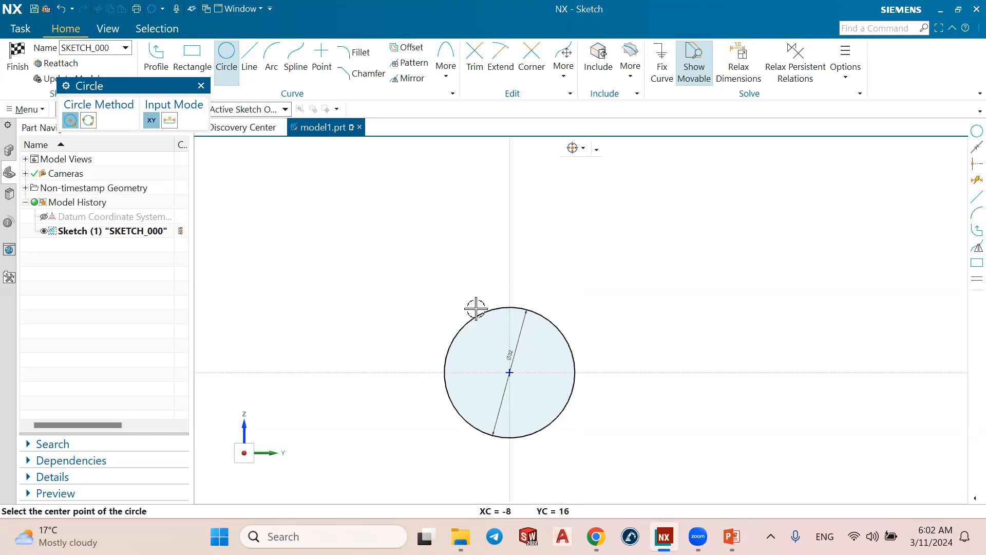
key("Escape")
left_click_drag(527, 325, 362, 305)
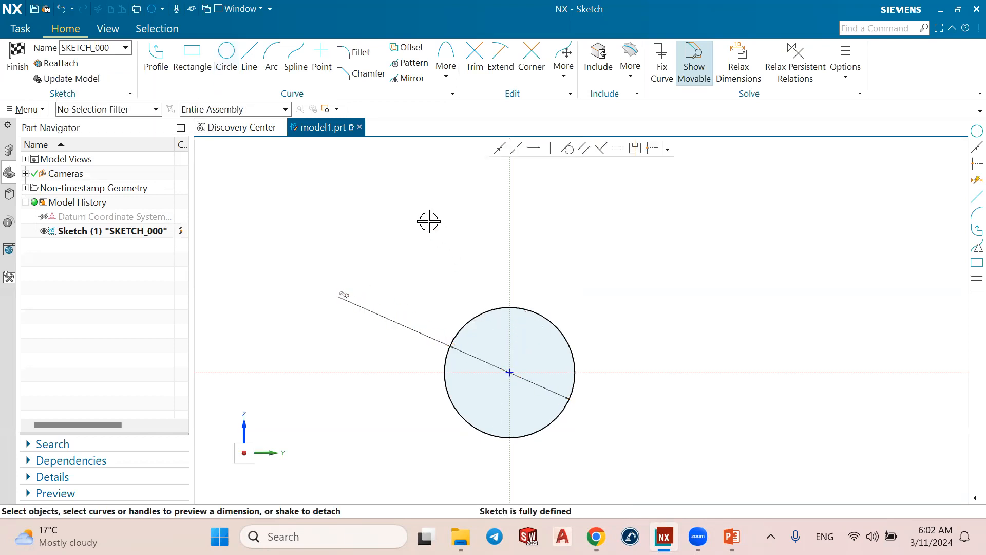
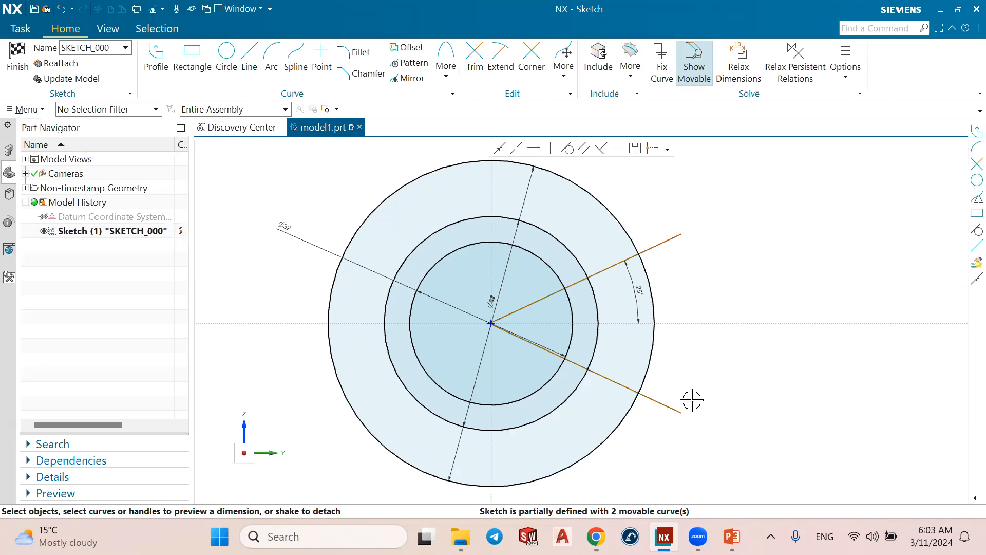
Check practice drawing 5 in PowerPoint, return to NX, and trim the 42 mm circle outside the wedge and the angled lines inside it.
left_click(731, 536)
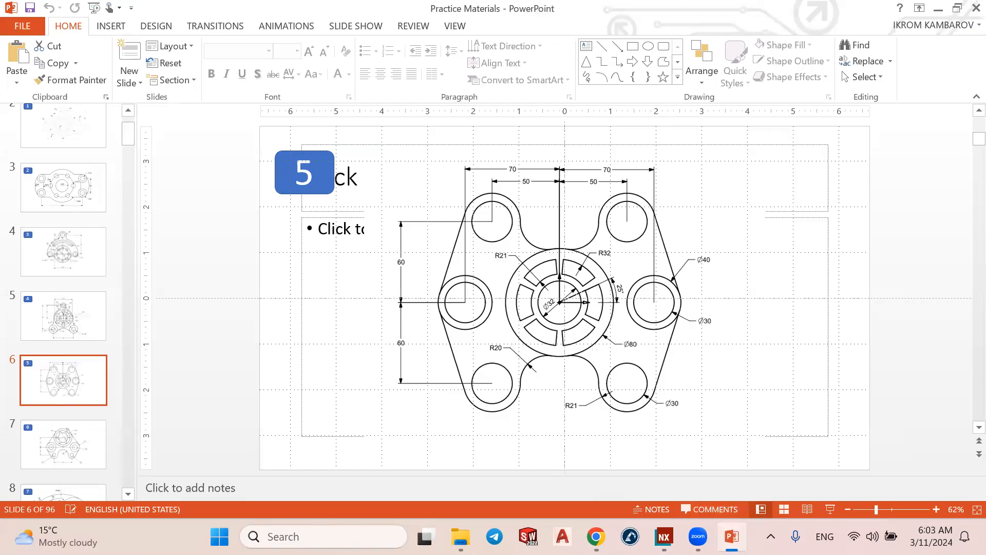
key("alt+Tab")
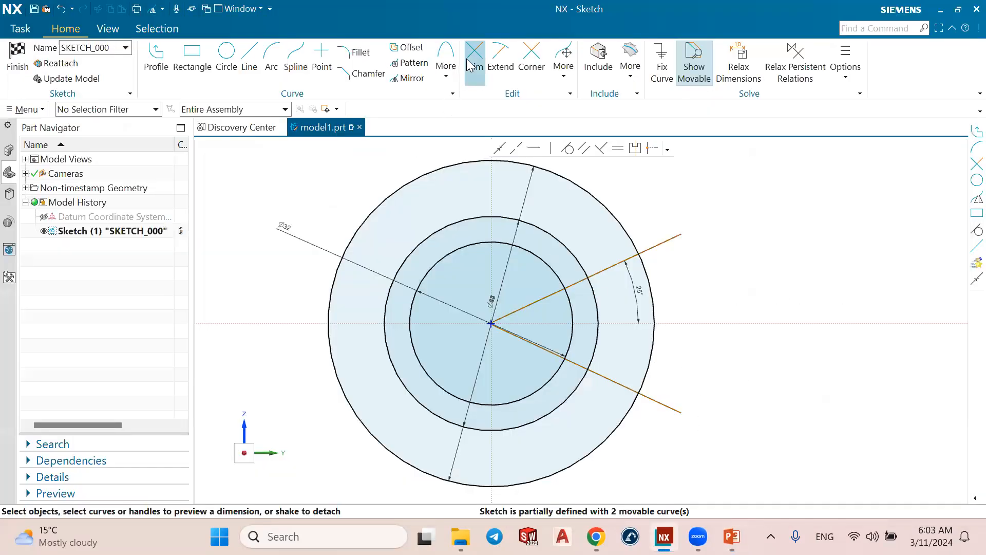
left_click(471, 61)
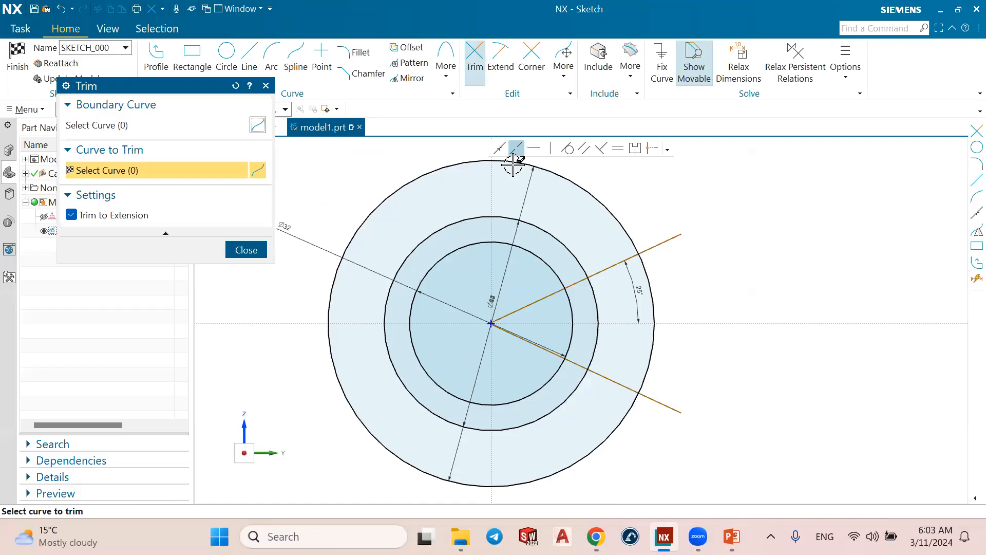
left_click(565, 249)
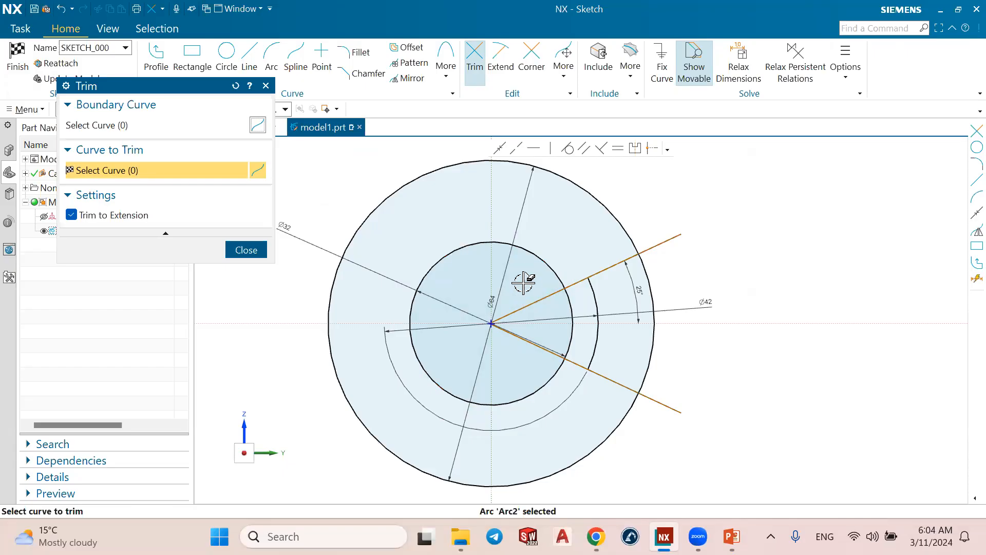
left_click(531, 301)
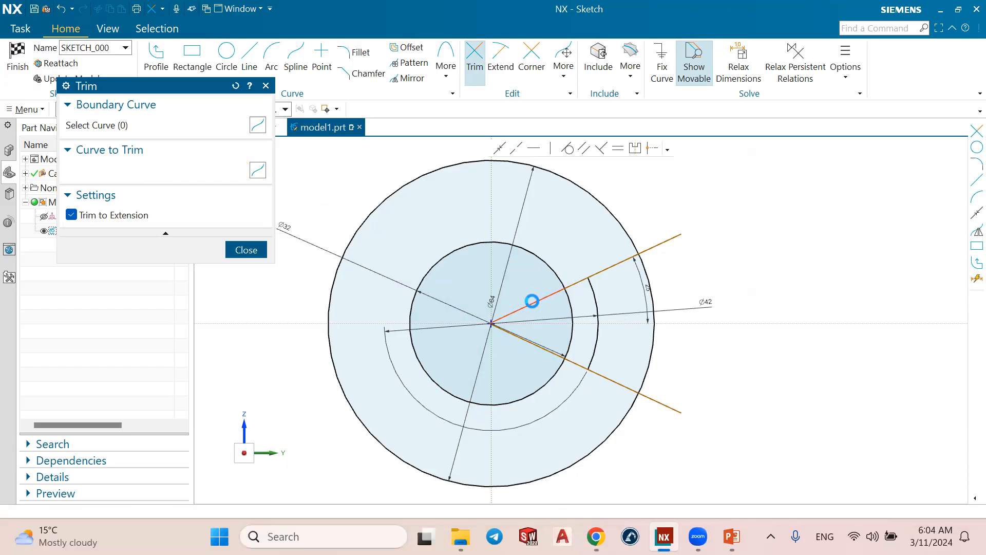
left_click(524, 338)
left_click(577, 362)
Trim the outer ends of both angled lines and the 64 mm circle outside the wedge, leaving a closed slot, and end Trim.
left_click(654, 244)
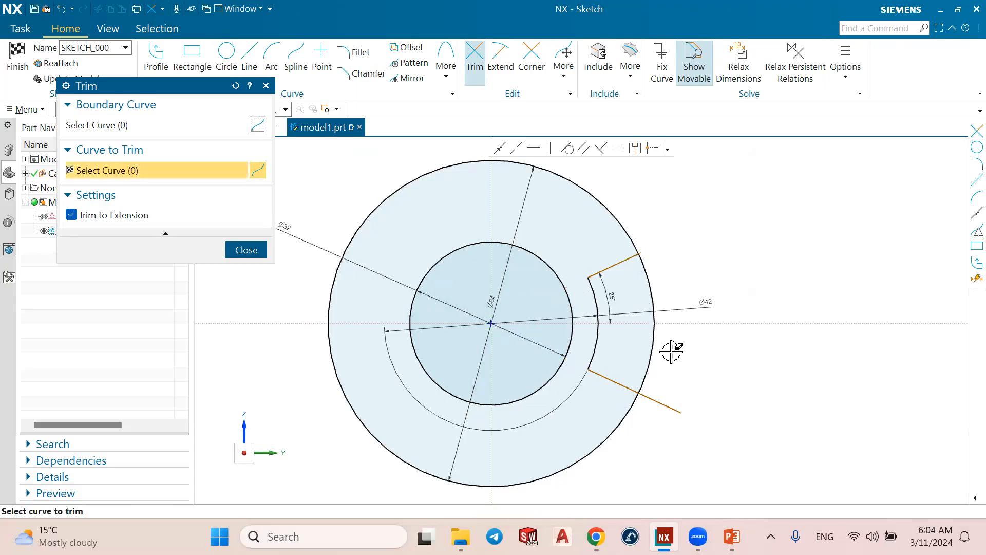
left_click(657, 400)
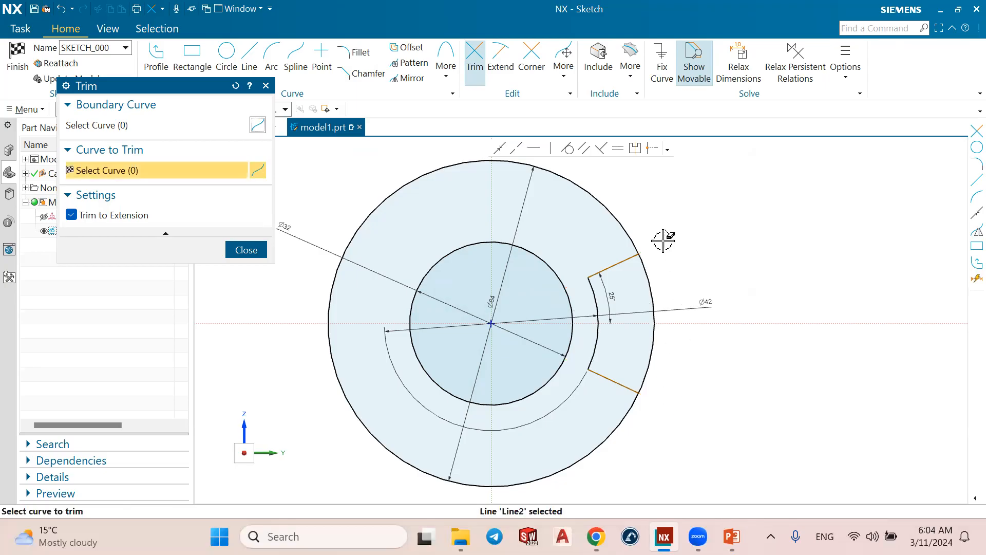
left_click(630, 229)
scroll(629, 229, "down", 3)
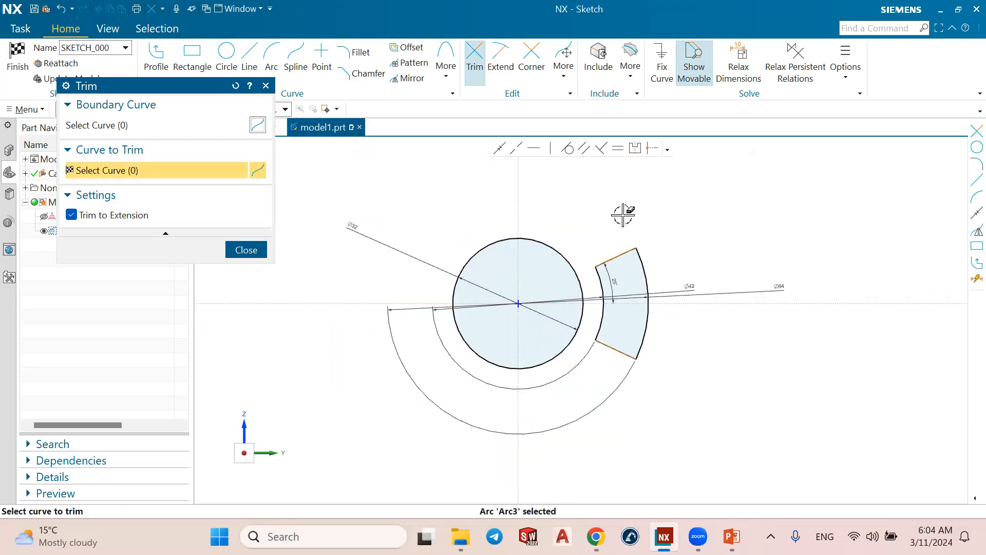
scroll(623, 215, "up", 1)
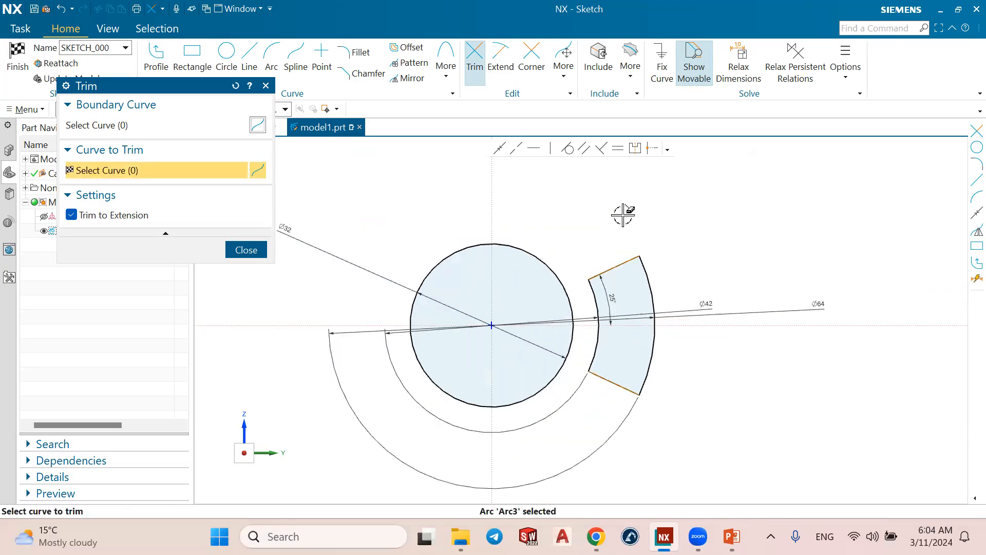
left_click(248, 250)
Recheck drawing 5 in PowerPoint, return to NX, and start a circular curve pattern with the slot's four curves selected.
key("alt+Tab")
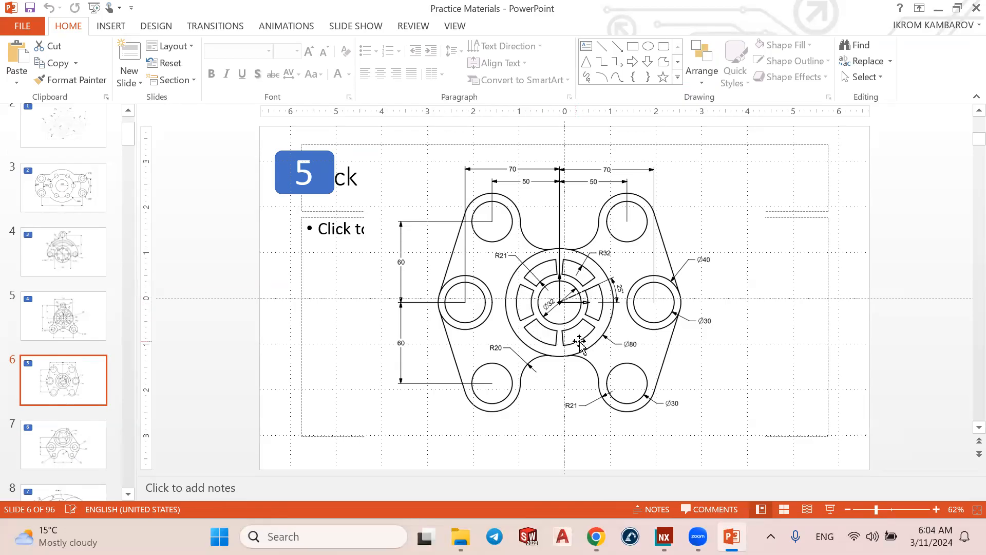
key("alt+Tab")
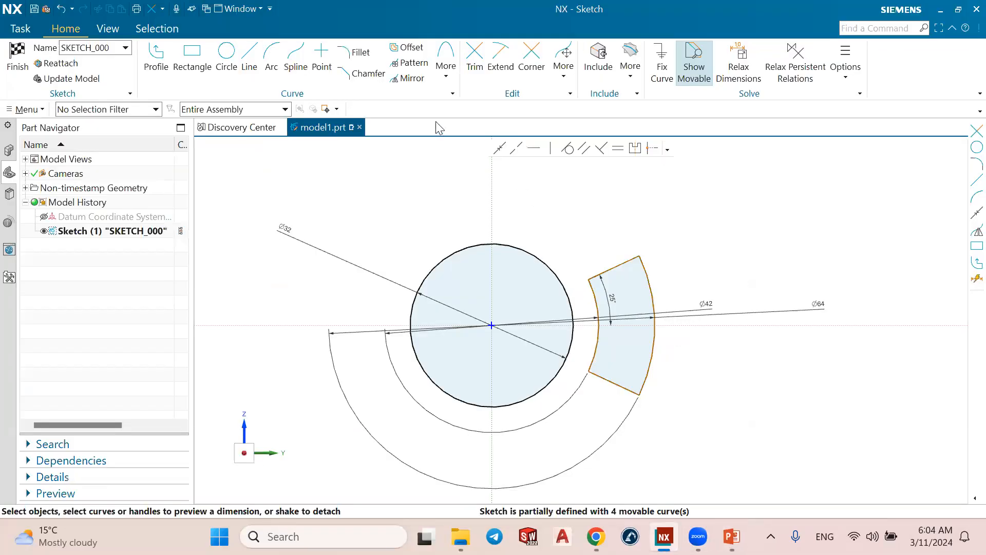
left_click(394, 63)
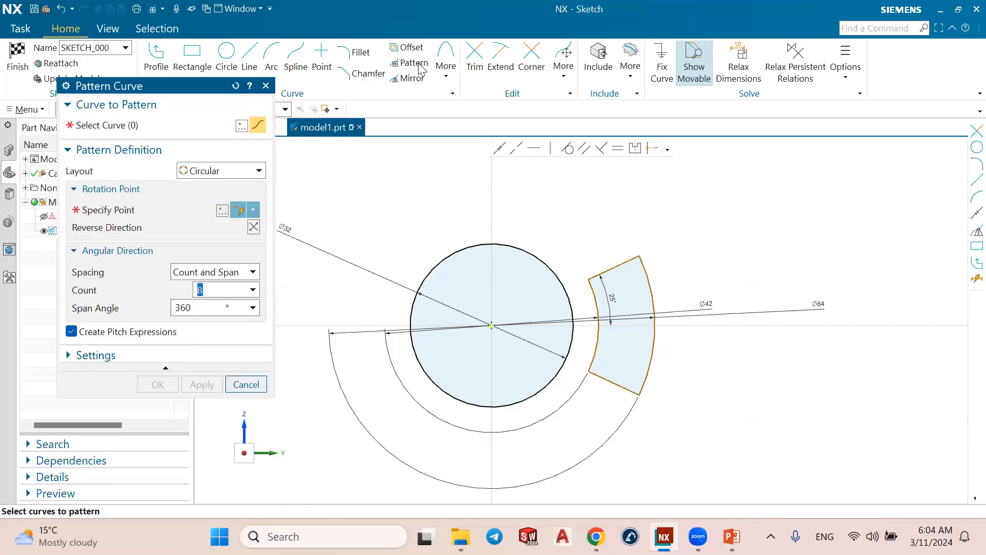
left_click(216, 170)
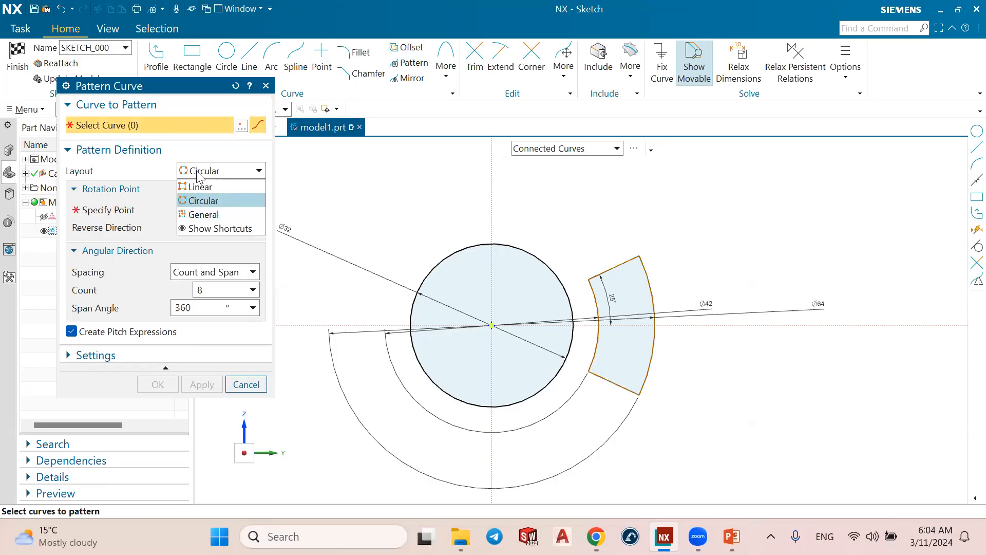
left_click(205, 201)
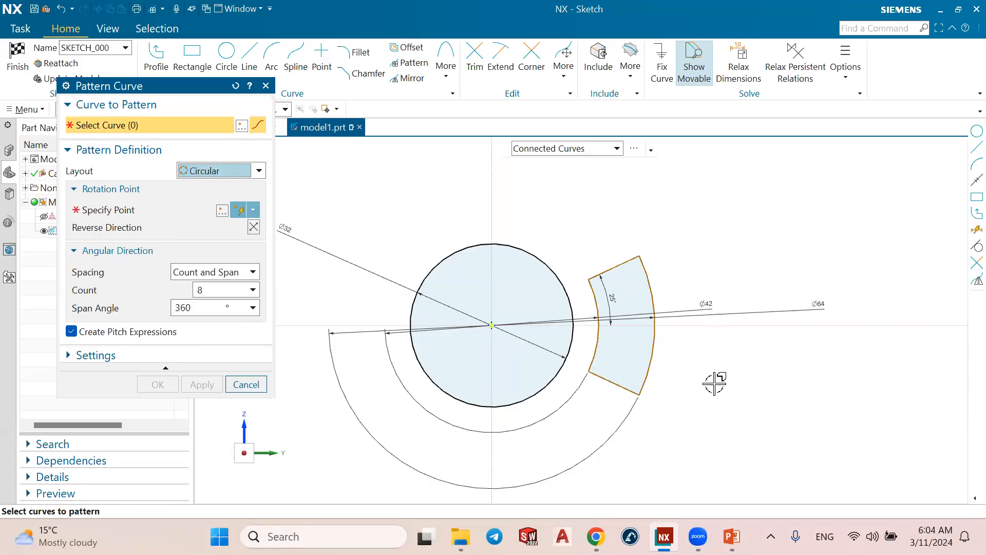
left_click_drag(697, 420, 579, 212)
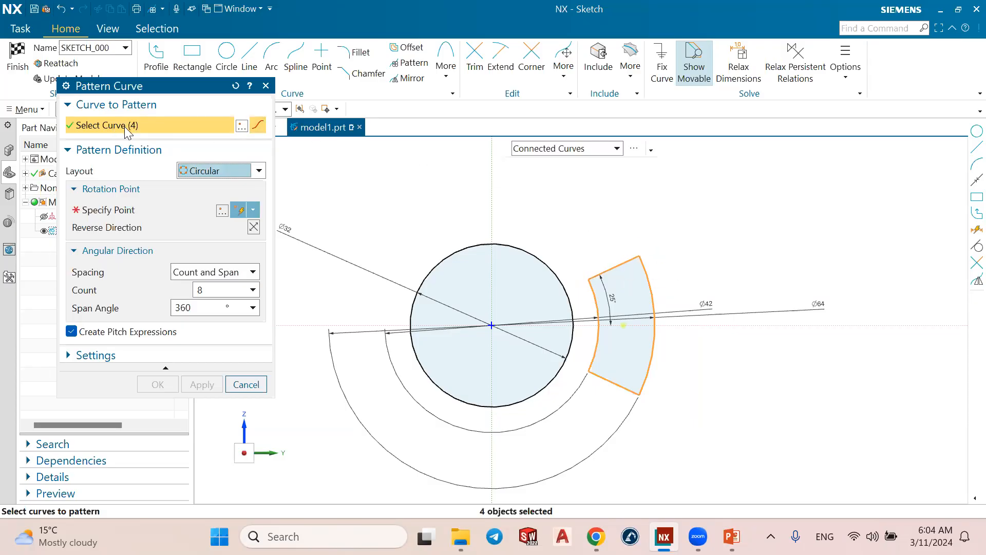
Pattern the slot around the sketch origin with a count of 6 over a 360° span.
left_click(111, 208)
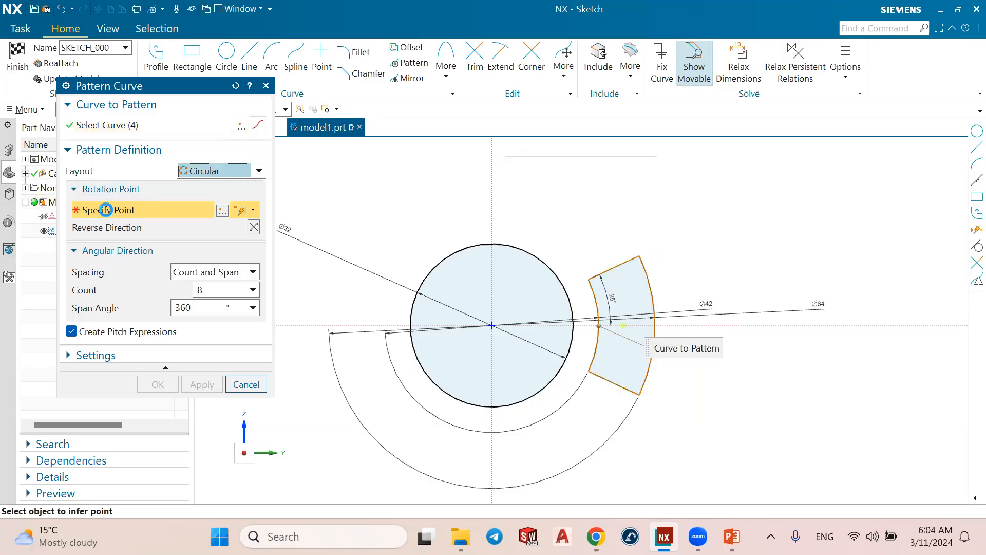
left_click(491, 325)
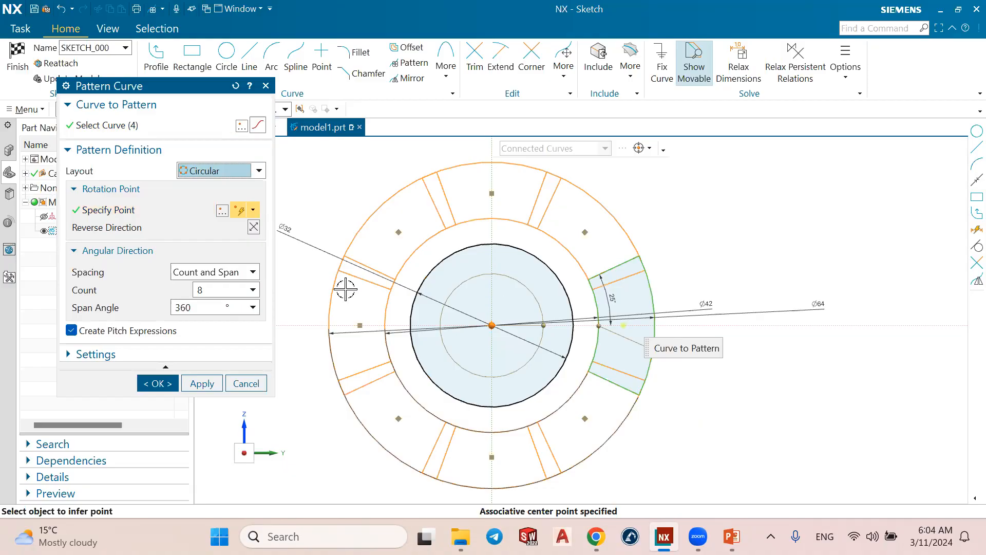
double_click(212, 289)
type("6")
key("Return")
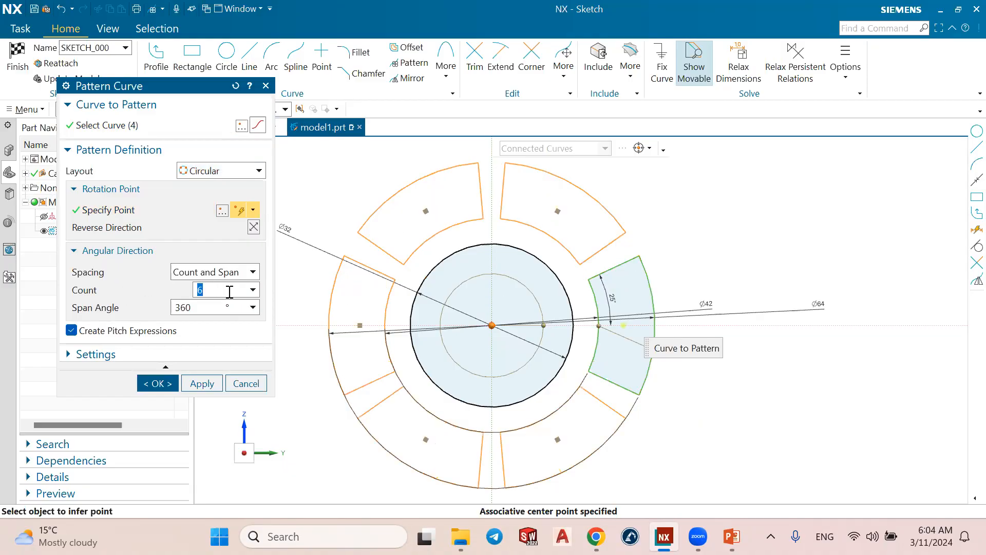
scroll(447, 260, "down", 2)
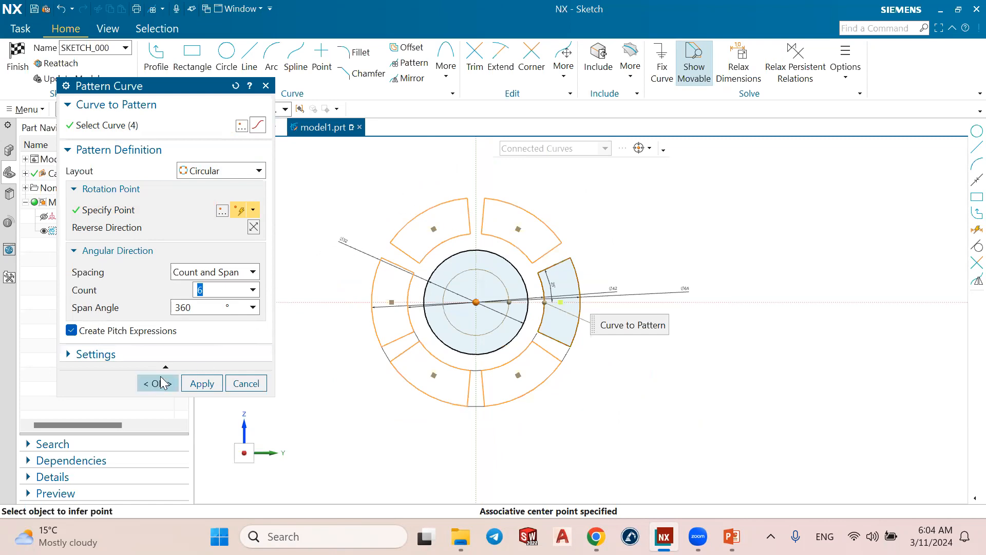
left_click(158, 384)
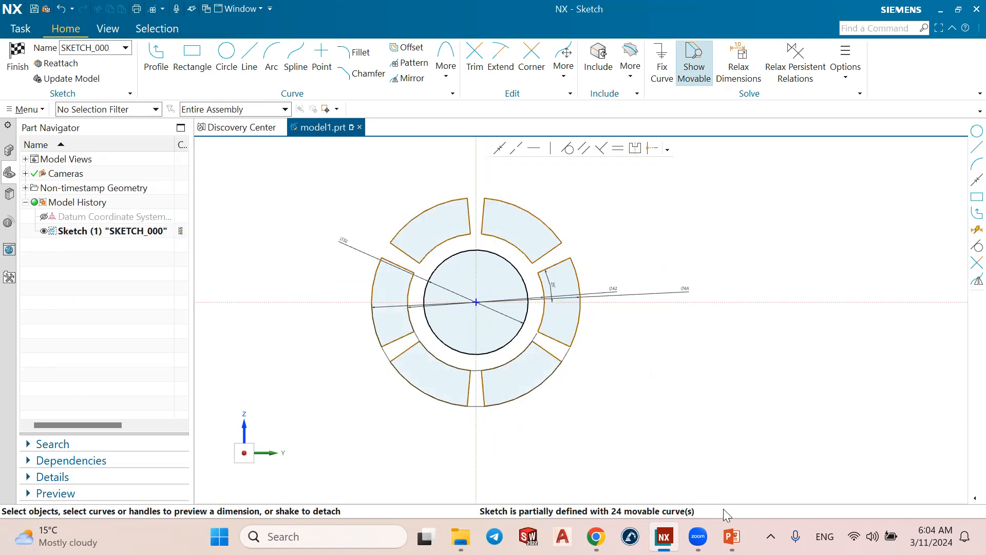
Check drawing 5 in PowerPoint, return to NX, and draw an 80 mm diameter circle centred on the sketch origin.
left_click(732, 536)
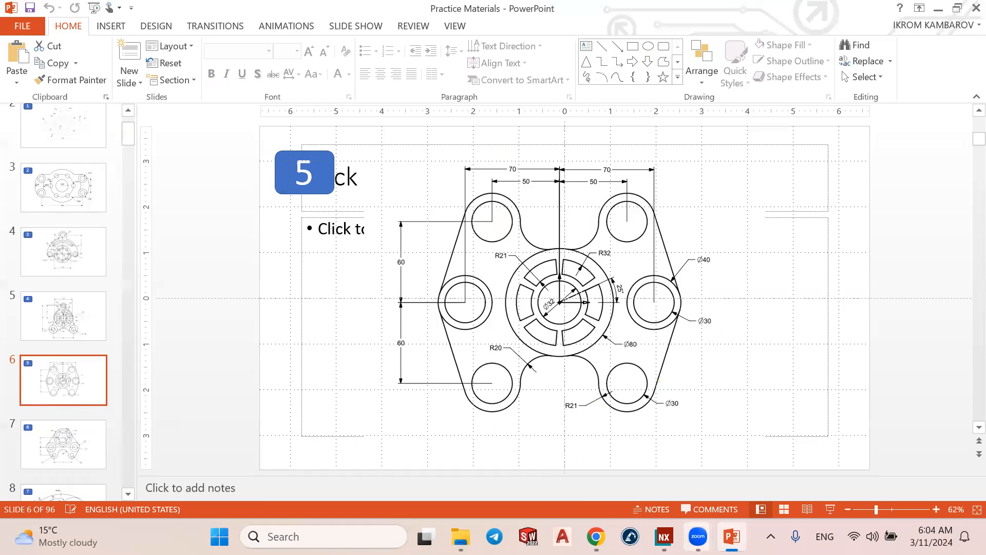
left_click(664, 536)
left_click(221, 56)
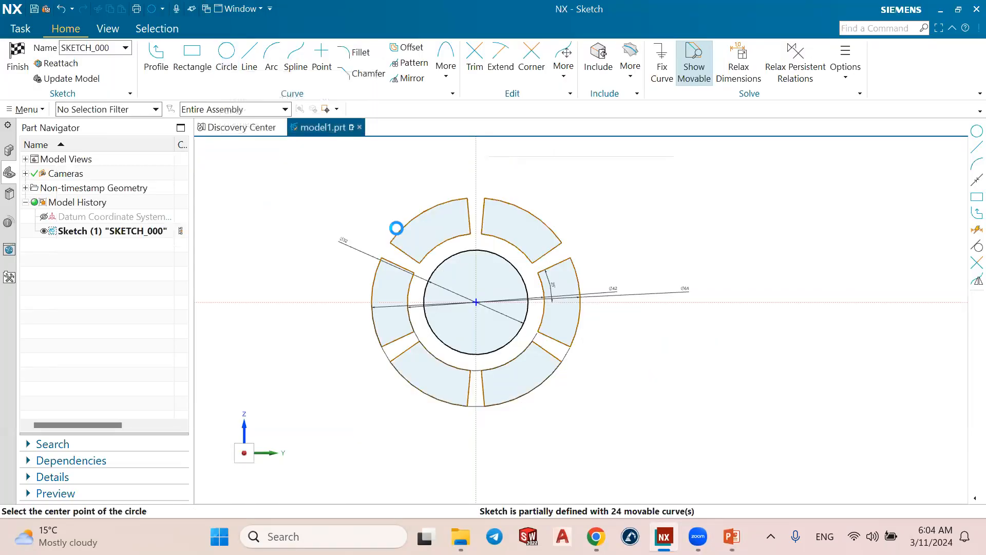
left_click(476, 302)
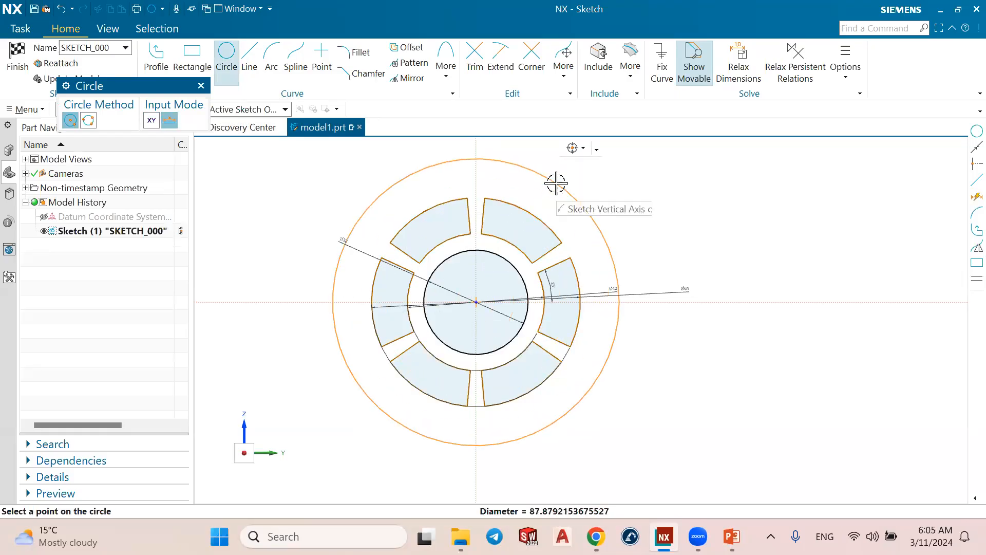
type("80")
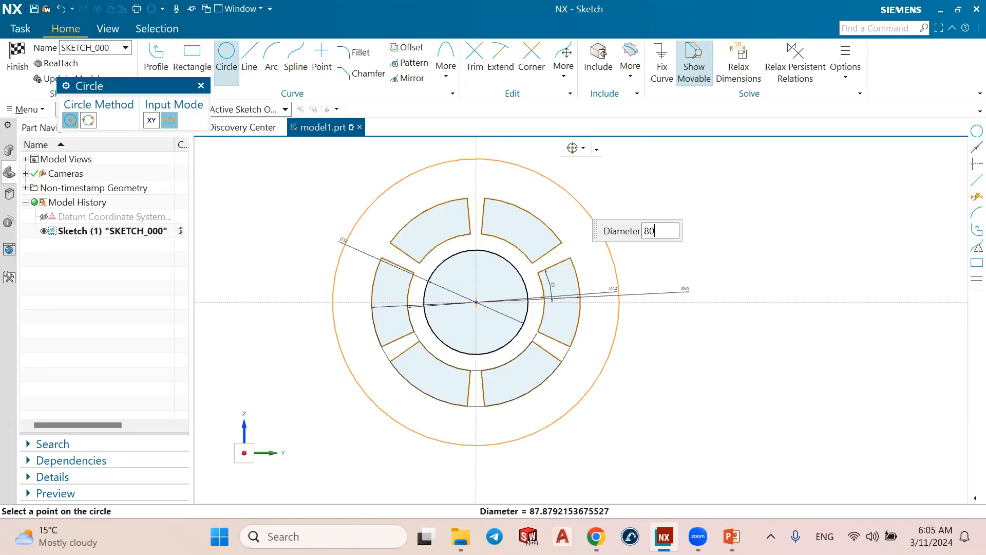
key("Return")
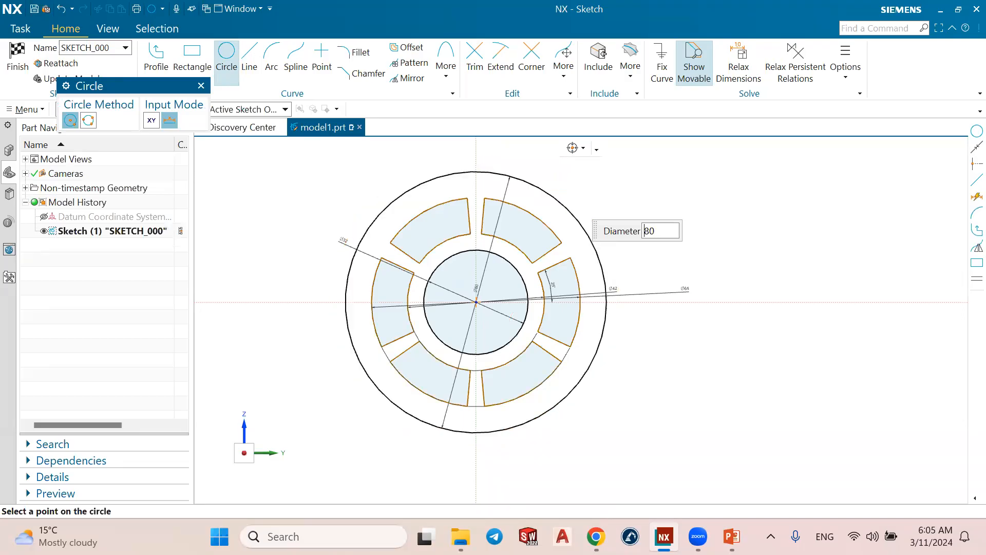
End the Circle command and test the upper-right patterned slot's freedom to move by pulling the outer endpoint of its angled line.
key("Escape")
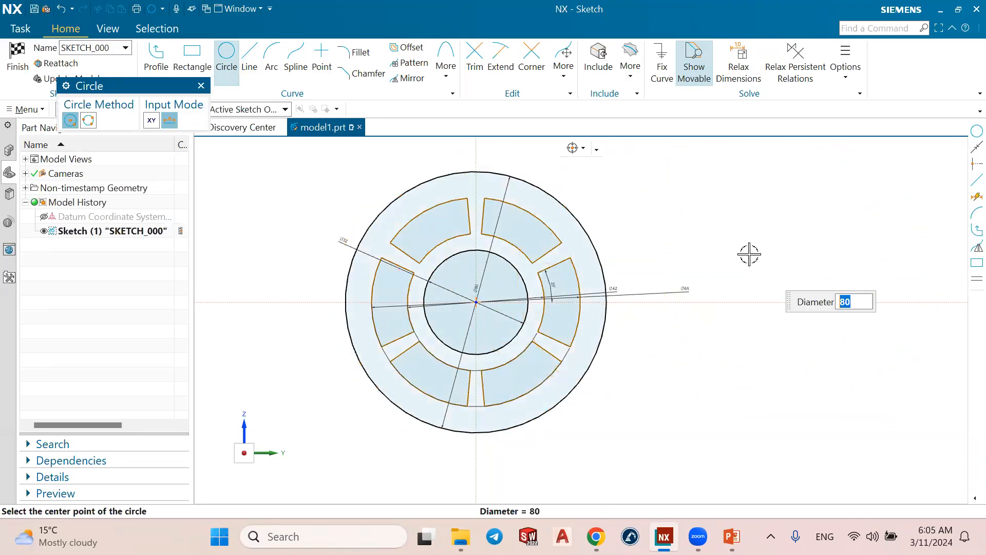
key("Escape")
scroll(714, 249, "down", 3)
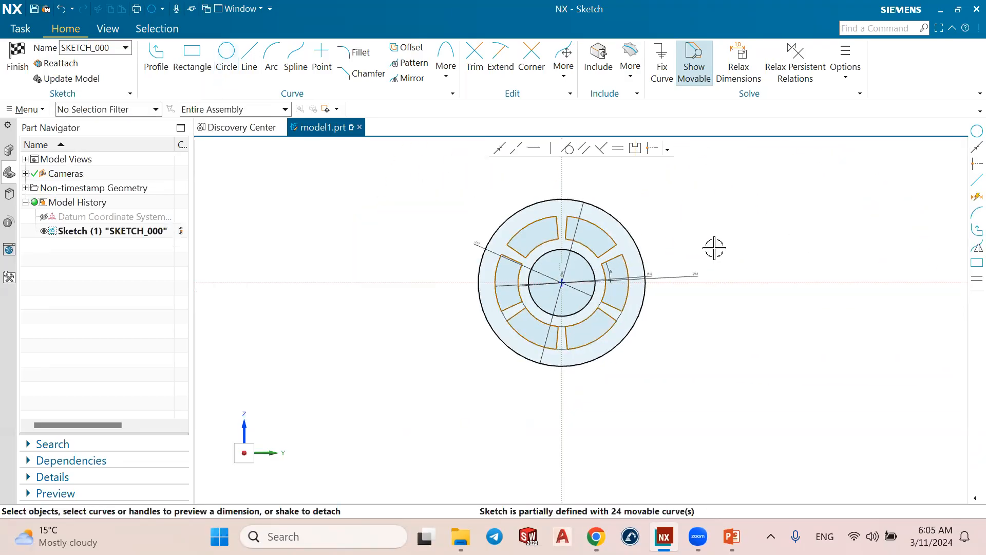
scroll(640, 216, "up", 5)
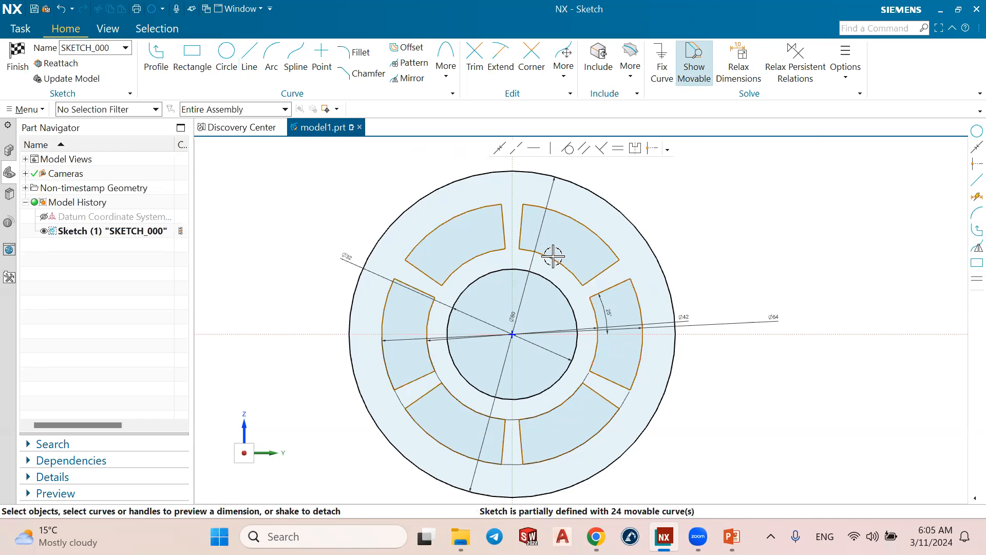
left_click(608, 233)
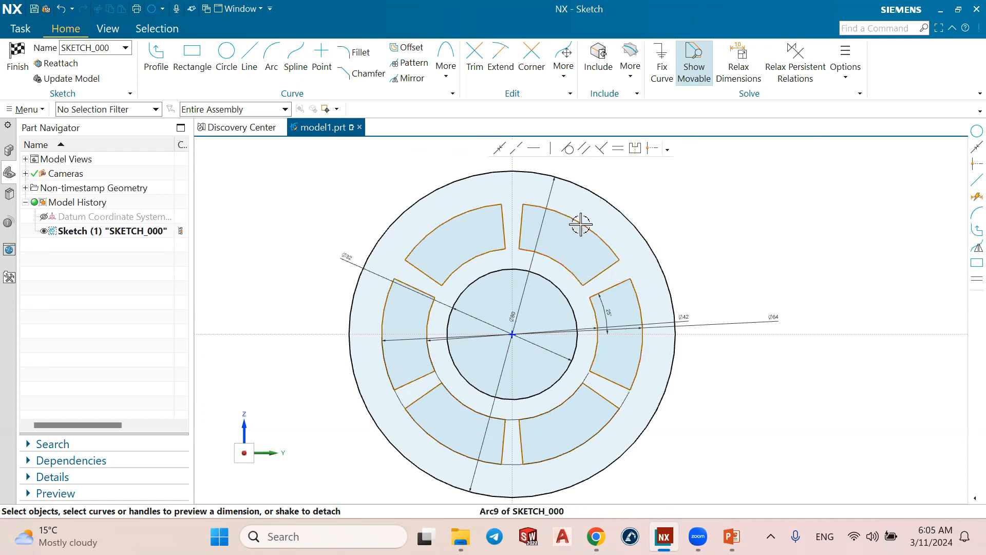
scroll(597, 308, "up", 3)
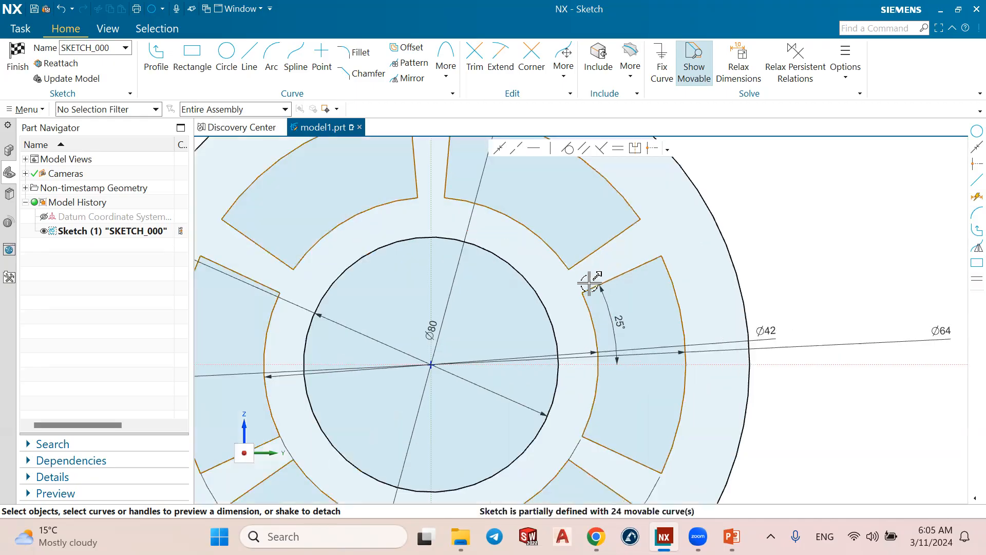
scroll(600, 268, "down", 1)
left_click(604, 248)
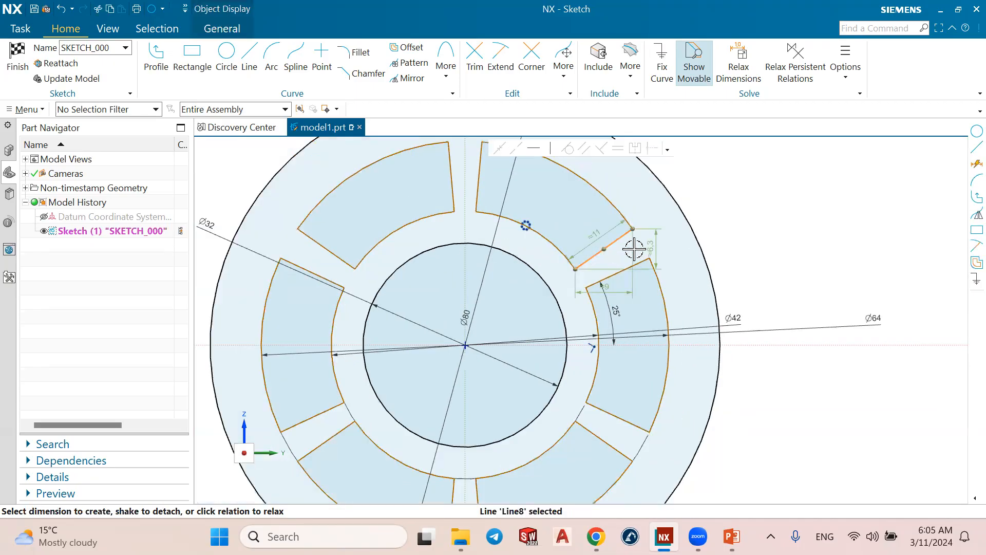
mouse_move(626, 219)
left_mouse_down()
mouse_move(585, 189)
mouse_move(630, 224)
left_mouse_up()
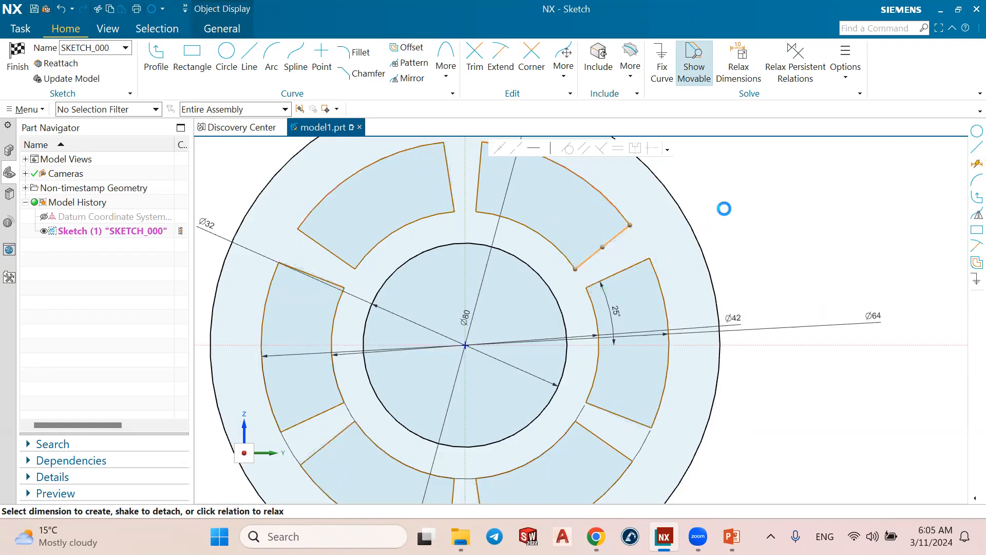
left_click(728, 207)
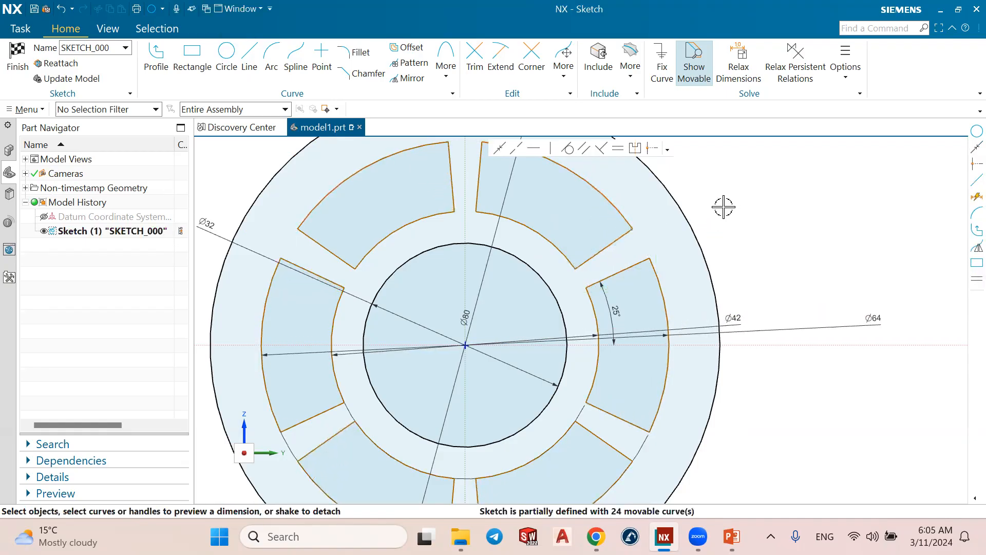
scroll(722, 207, "down", 3)
scroll(730, 213, "up", 2)
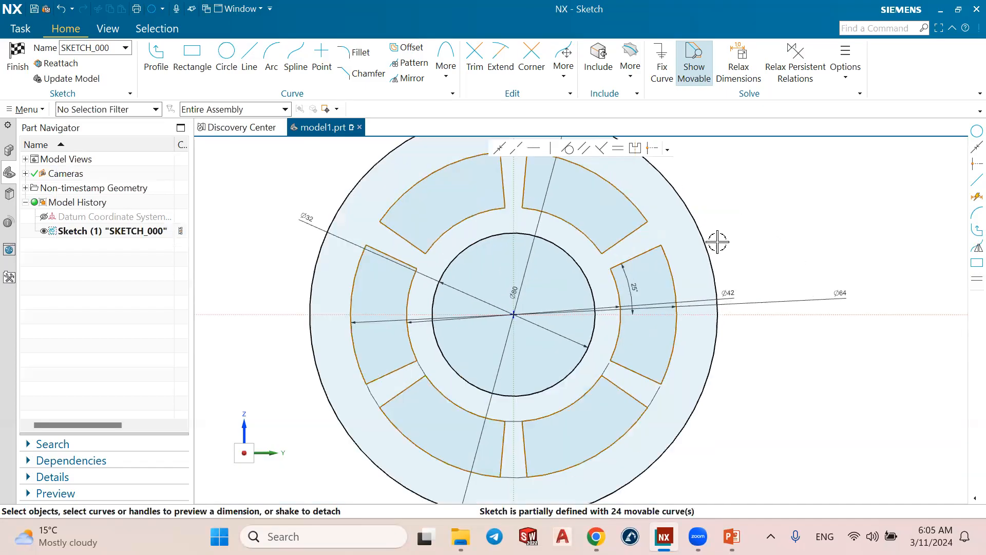
Select the original slot crossing the horizontal axis right of the sketch origin and apply Fix Curve to it.
left_click_drag(680, 385, 607, 245)
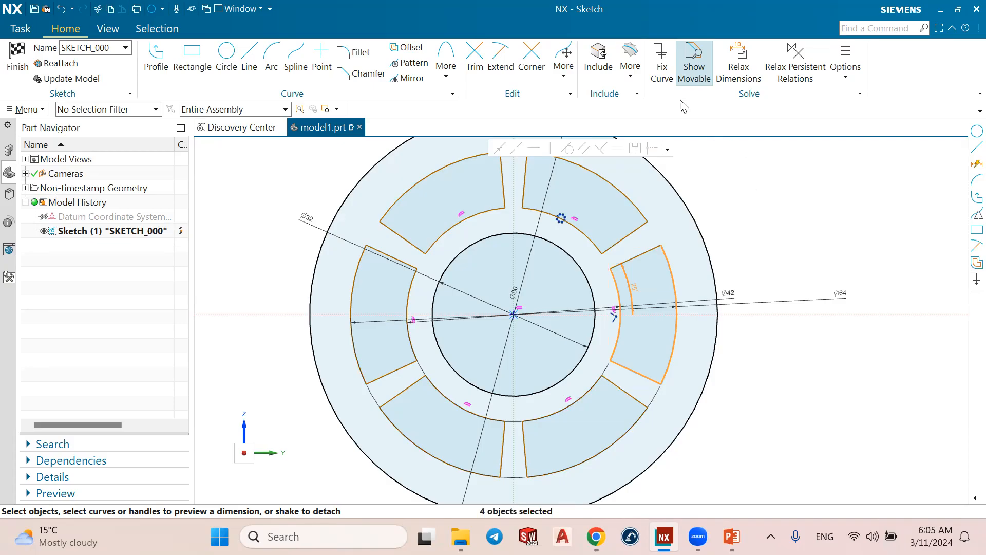
left_click(661, 65)
left_click(158, 161)
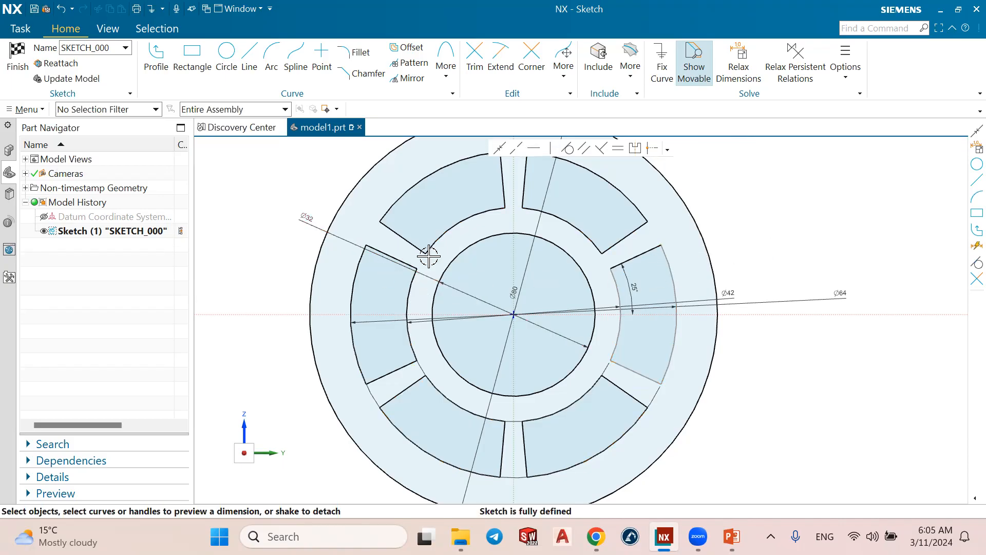
Apply Fix Curve to the original slot's inner arc, lower angled line and outer arc.
scroll(513, 251, "up", 1)
scroll(570, 278, "down", 1)
left_click(588, 319)
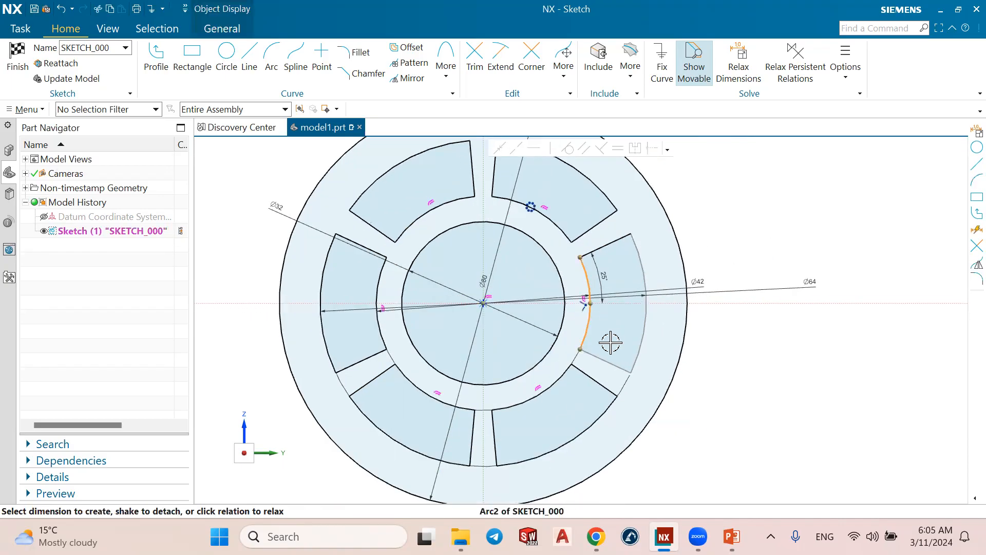
left_click(612, 363)
left_click(646, 308)
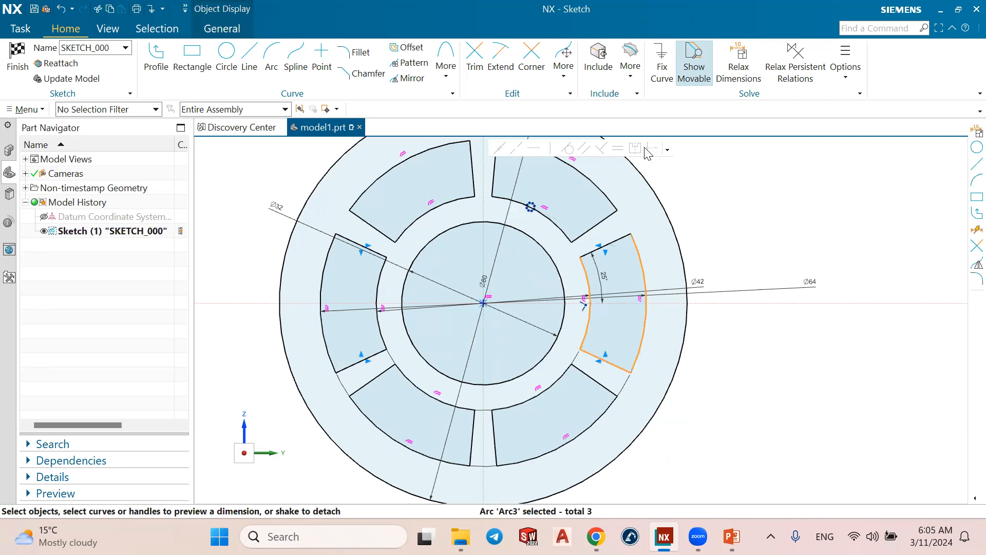
left_click(662, 67)
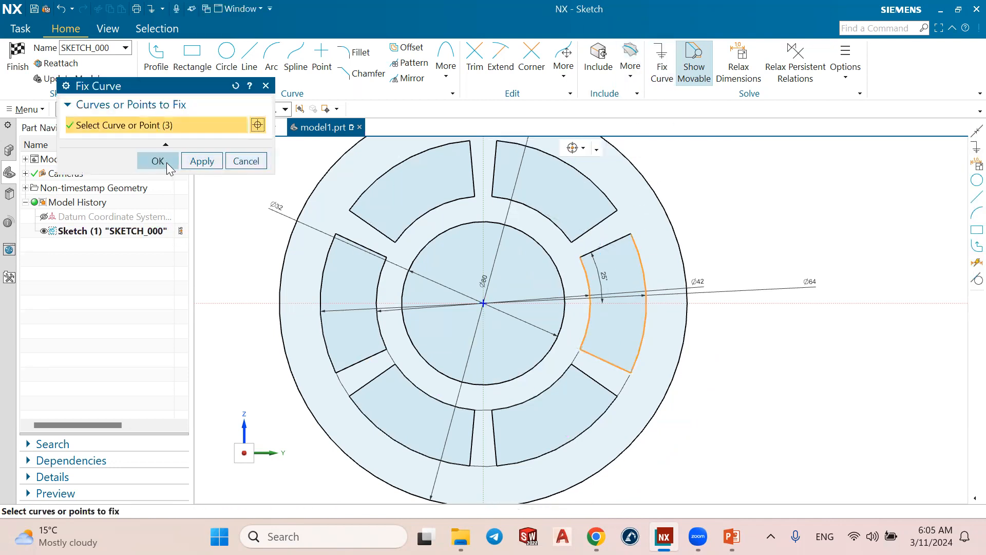
left_click(158, 161)
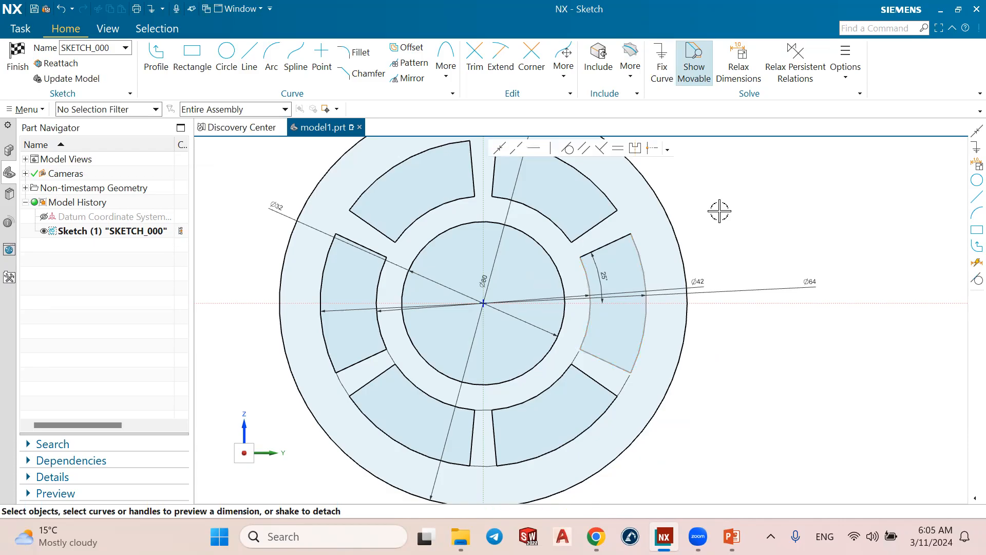
scroll(442, 206, "down", 2)
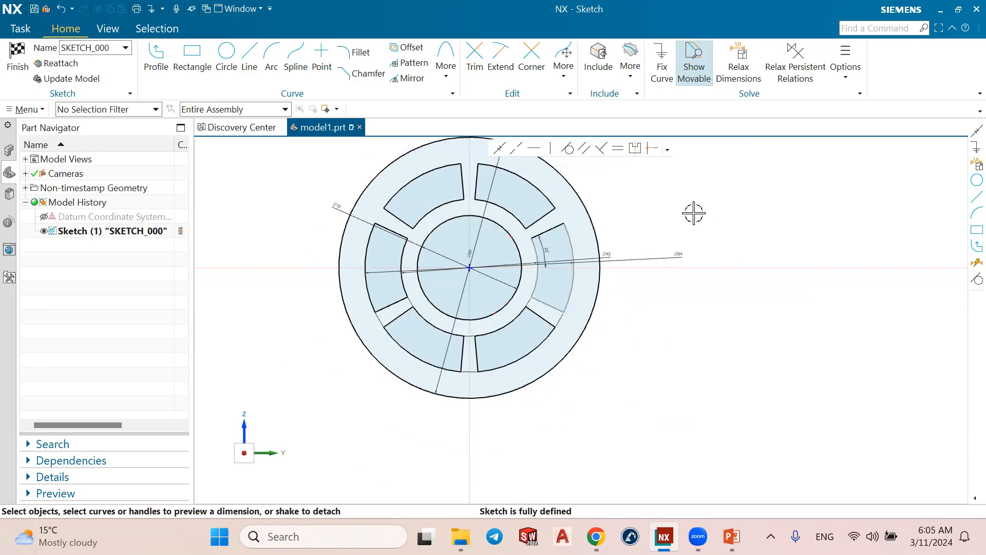
scroll(693, 213, "down", 2)
scroll(524, 169, "up", 2)
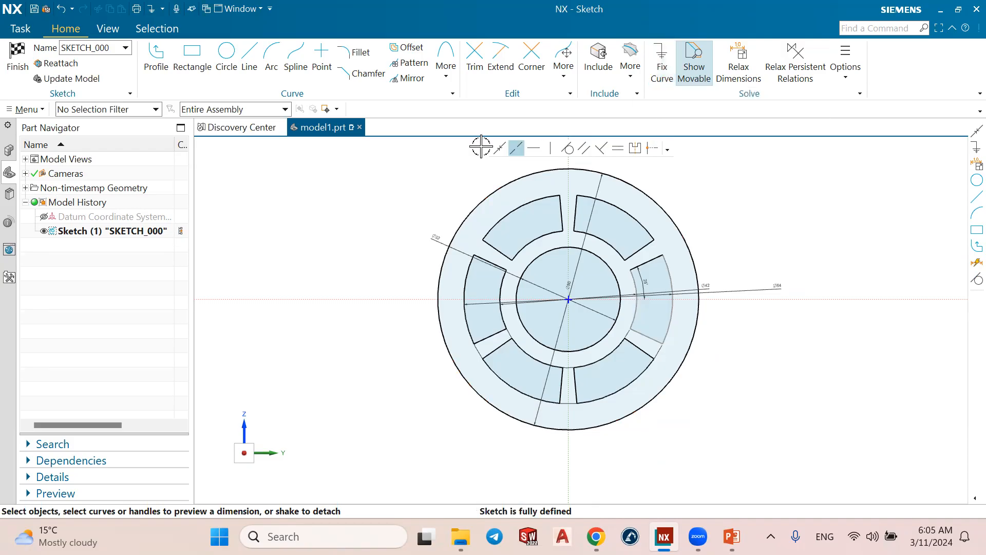
scroll(702, 182, "down", 2)
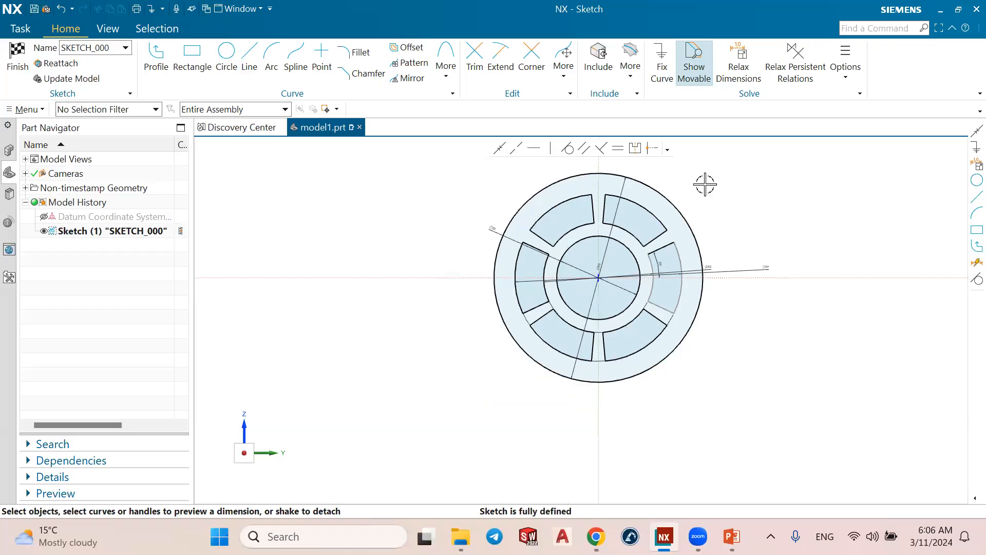
Check drawing 5 in PowerPoint, return to NX, and draw a 30 mm diameter circle above and left of the 80 mm circle.
left_click(731, 536)
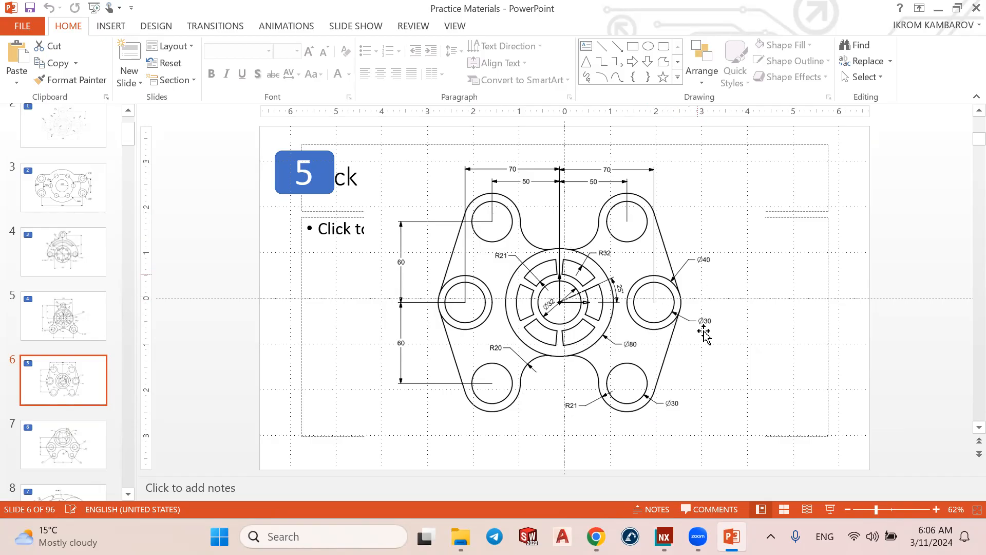
left_click(732, 536)
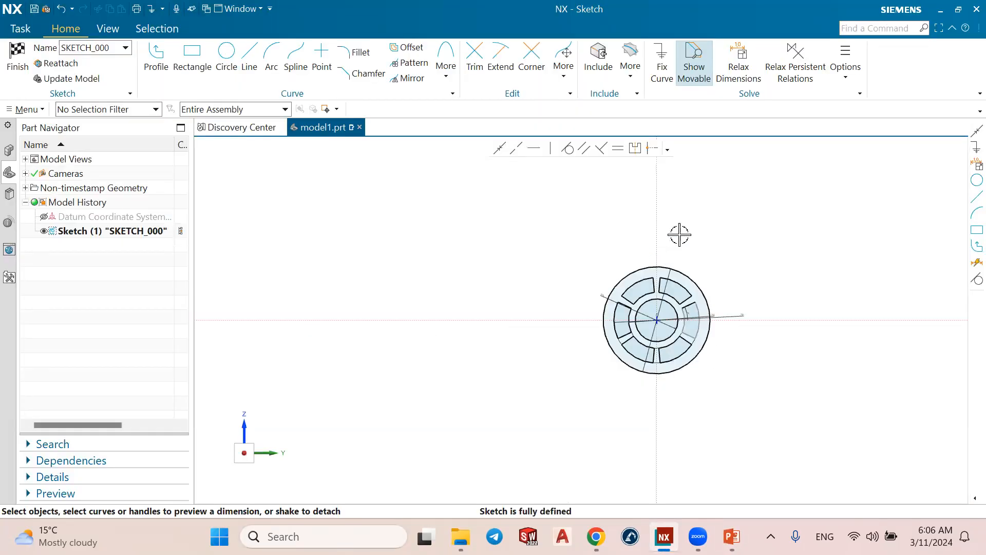
scroll(680, 234, "up", 2)
left_click(225, 59)
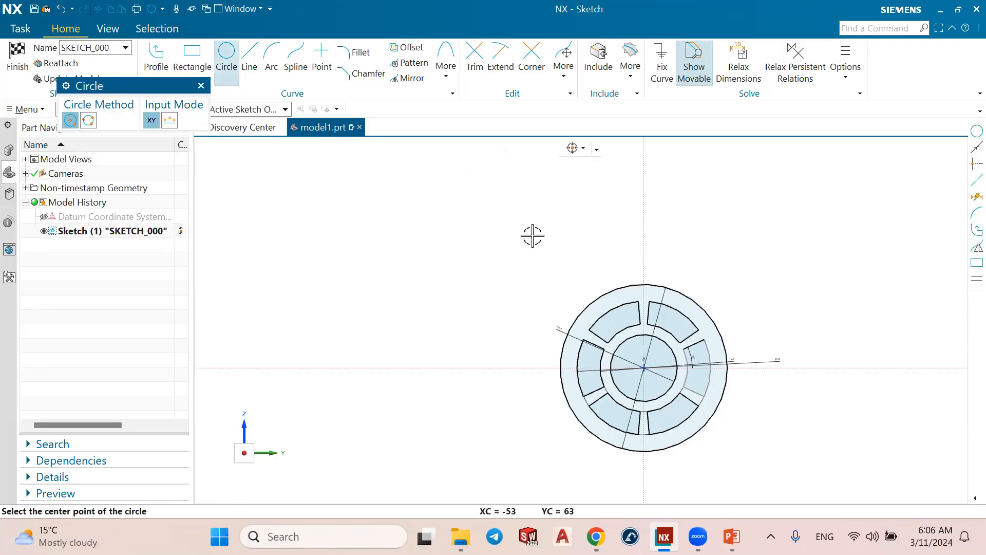
left_click(533, 236)
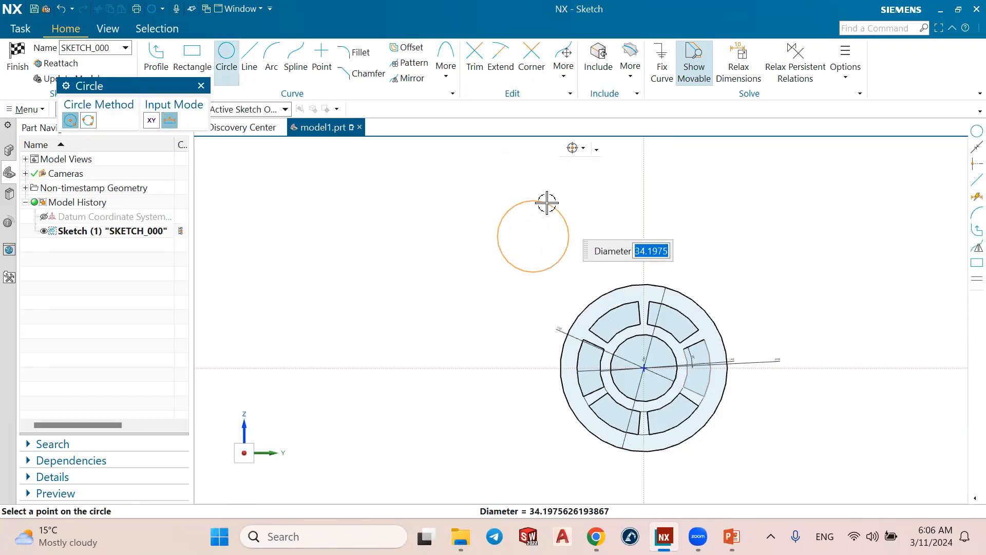
type("3")
key("Return")
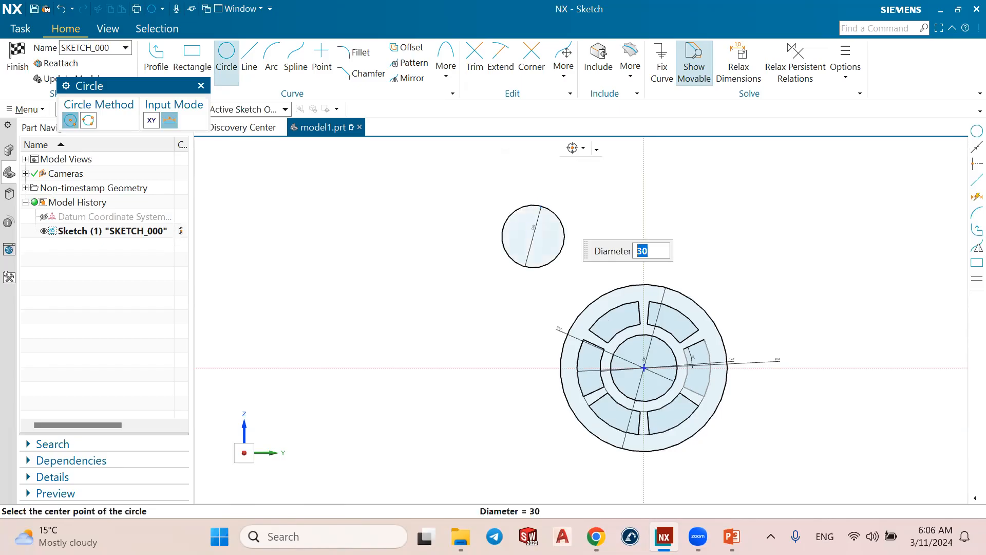
Draw a 40 mm diameter circle concentric with the 30 mm circle and end the Circle command.
left_click(534, 236)
type("40")
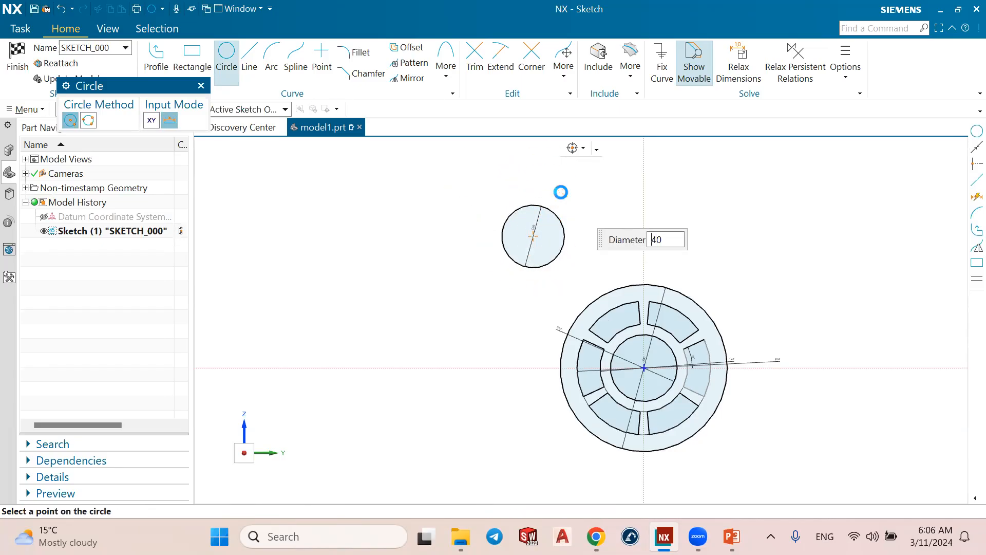
key("Return")
key("Escape")
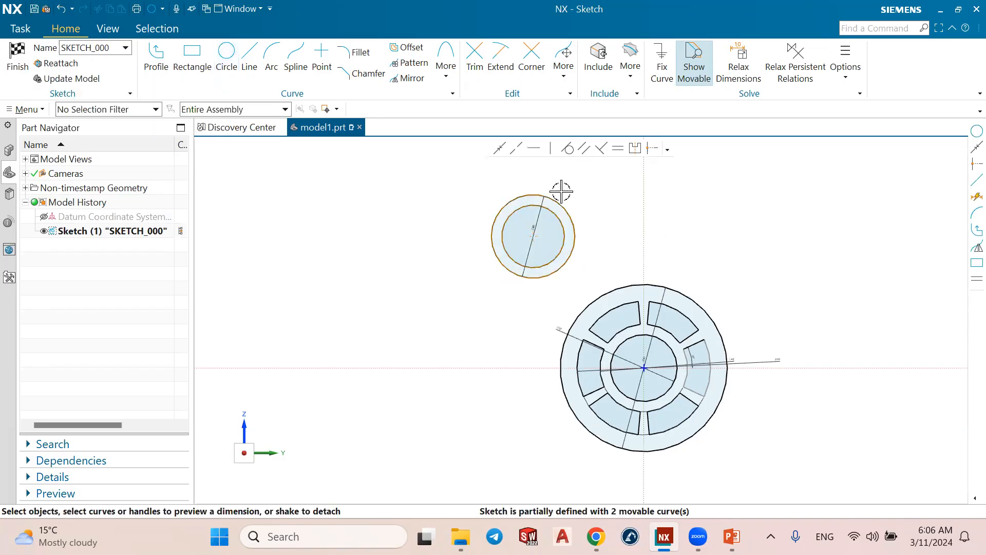
Recheck drawing 5 in PowerPoint, return to NX, and set the vertical distance from the sketch origin to the 30 mm circle's centre to 60 mm.
left_click(732, 536)
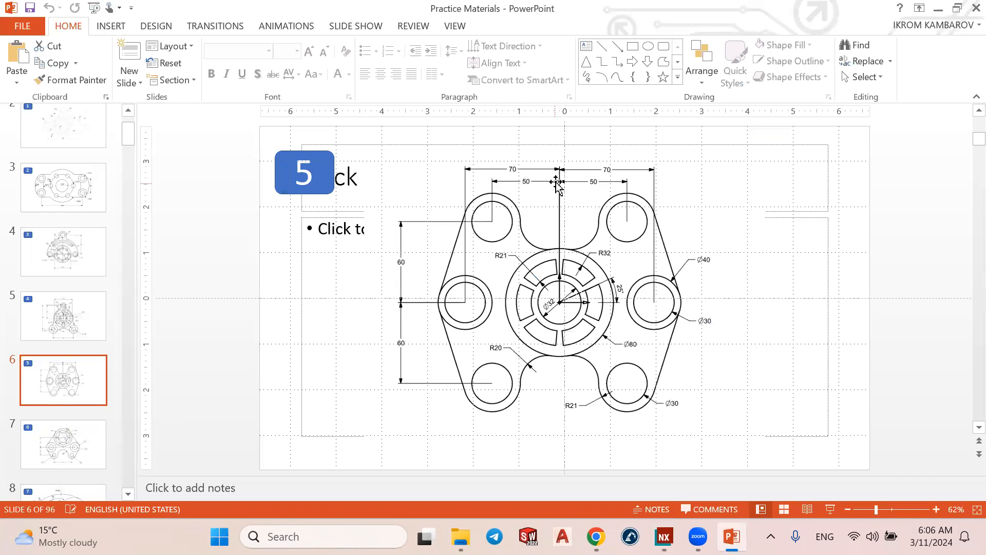
left_click(664, 536)
left_click(228, 63)
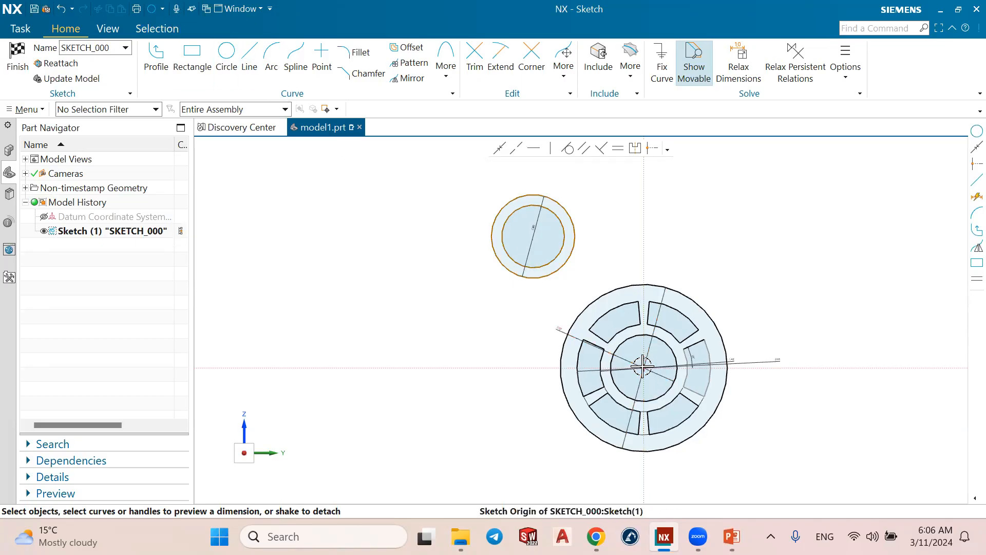
scroll(636, 339, "up", 1)
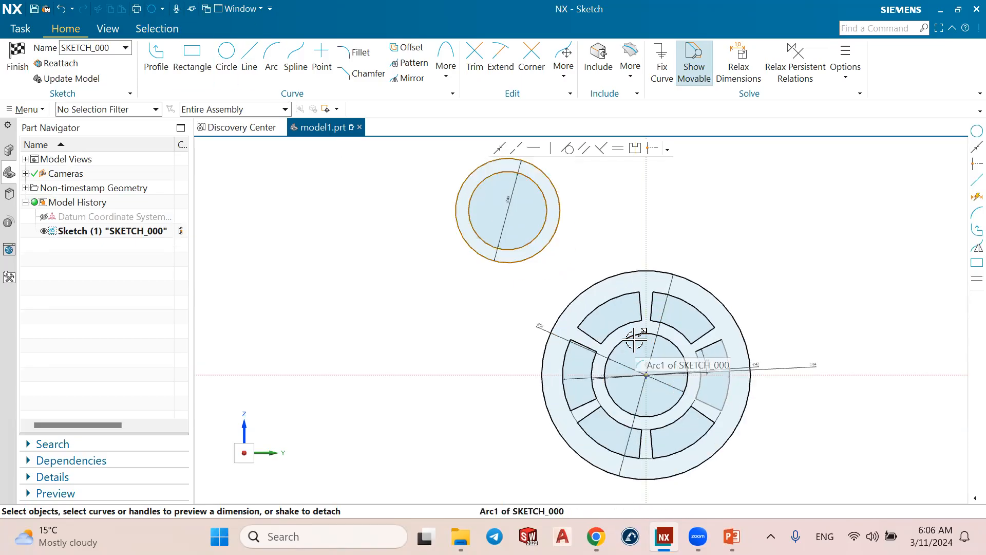
left_click(647, 373)
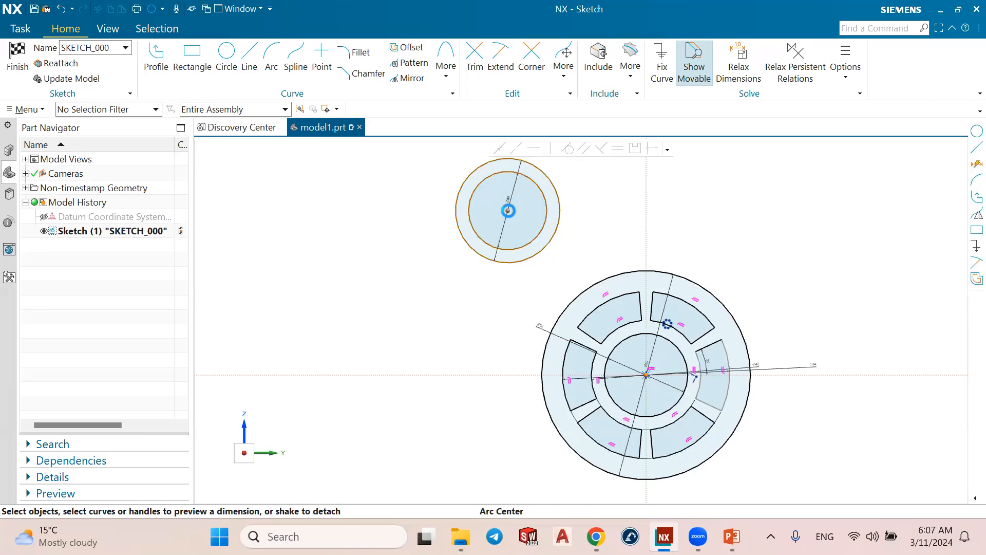
left_click(508, 210)
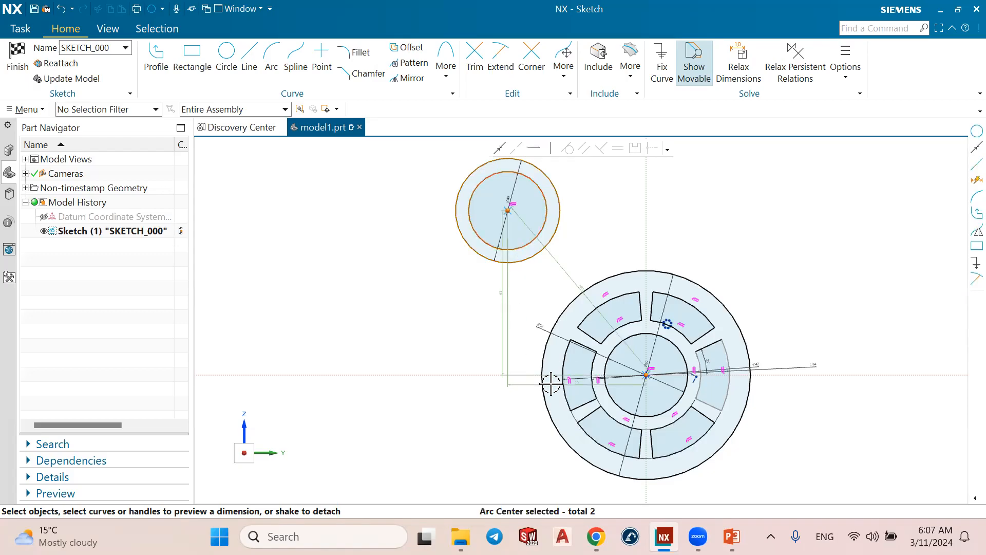
scroll(507, 321, "up", 2)
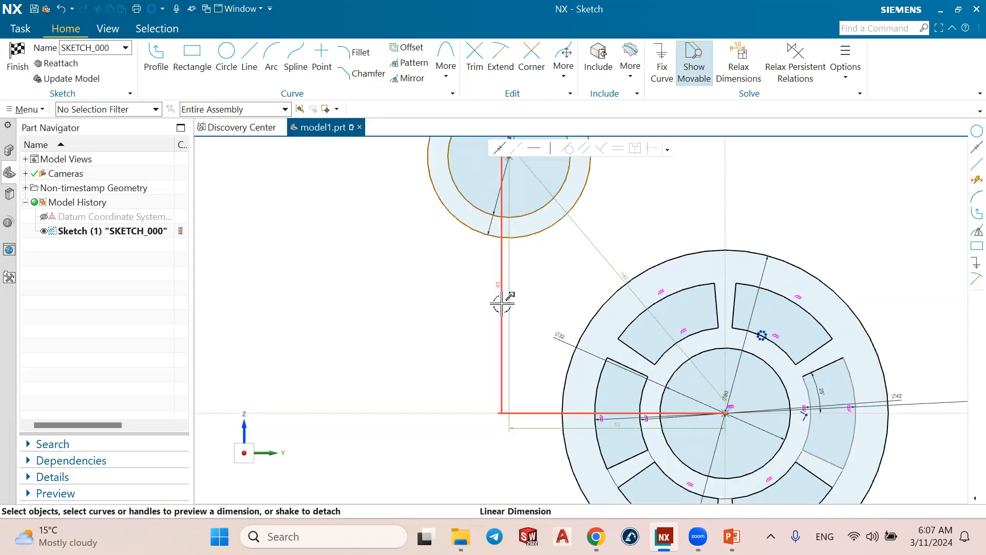
left_click(497, 288)
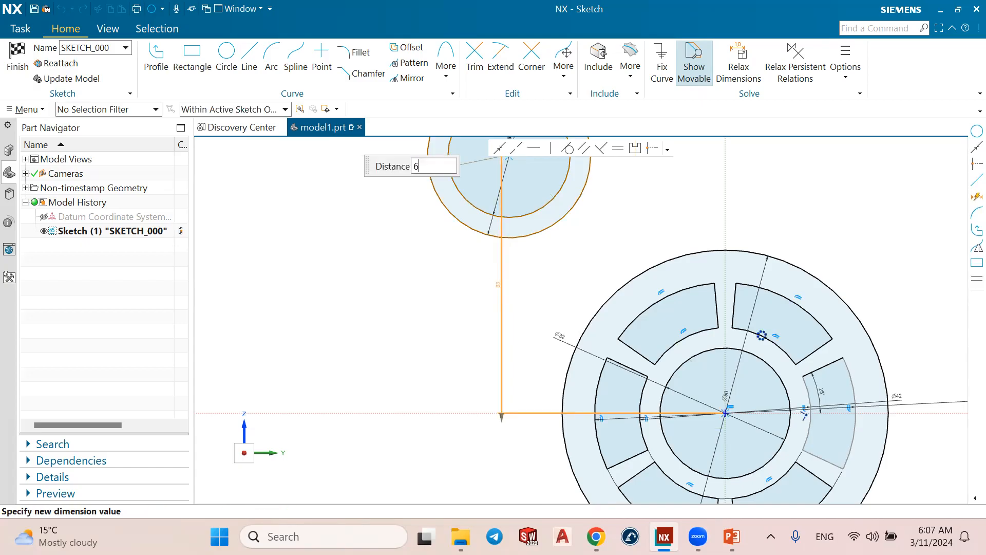
type("60")
key("Return")
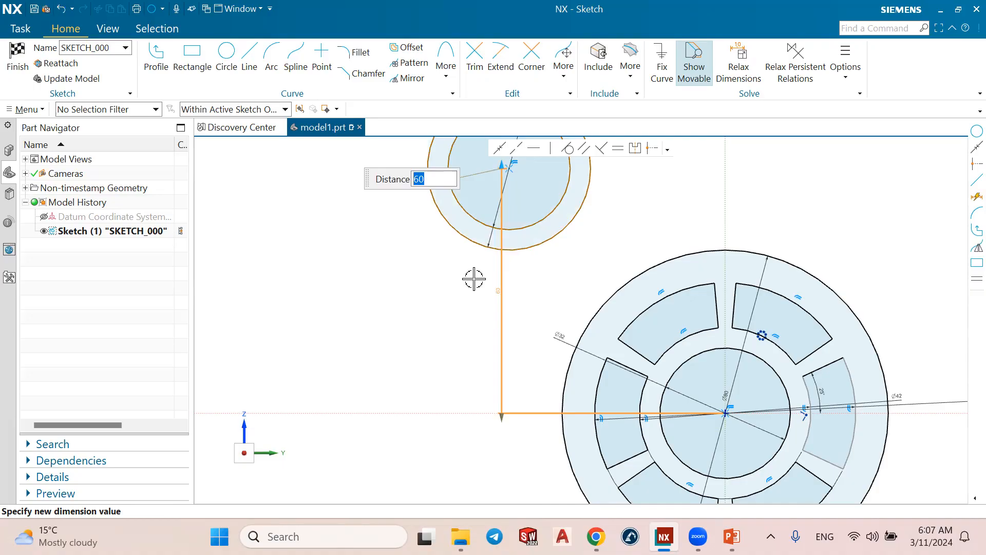
Set the horizontal distance from the sketch origin to the centre of the upper 30 mm and 40 mm circles to 50 mm.
scroll(467, 281, "down", 2)
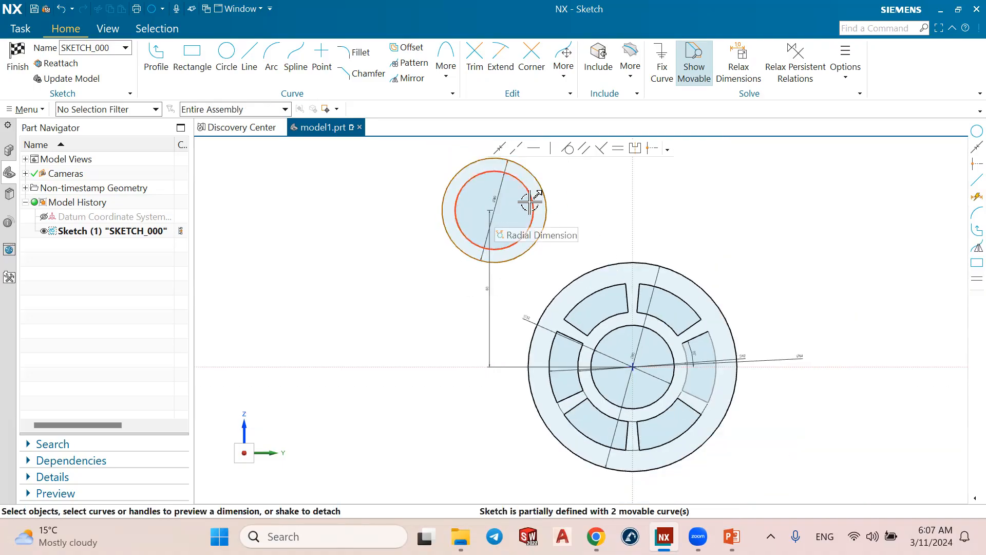
left_click(495, 209)
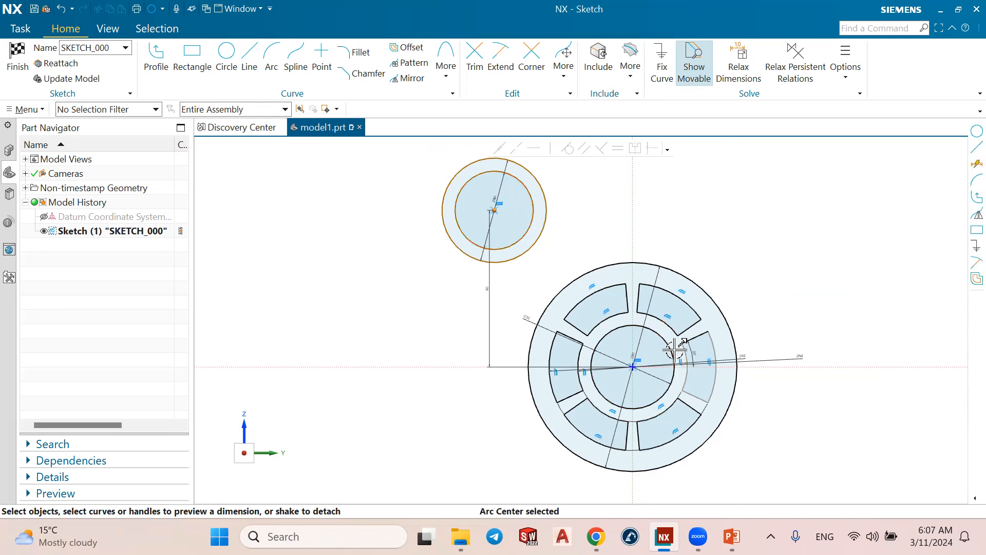
left_click(634, 366)
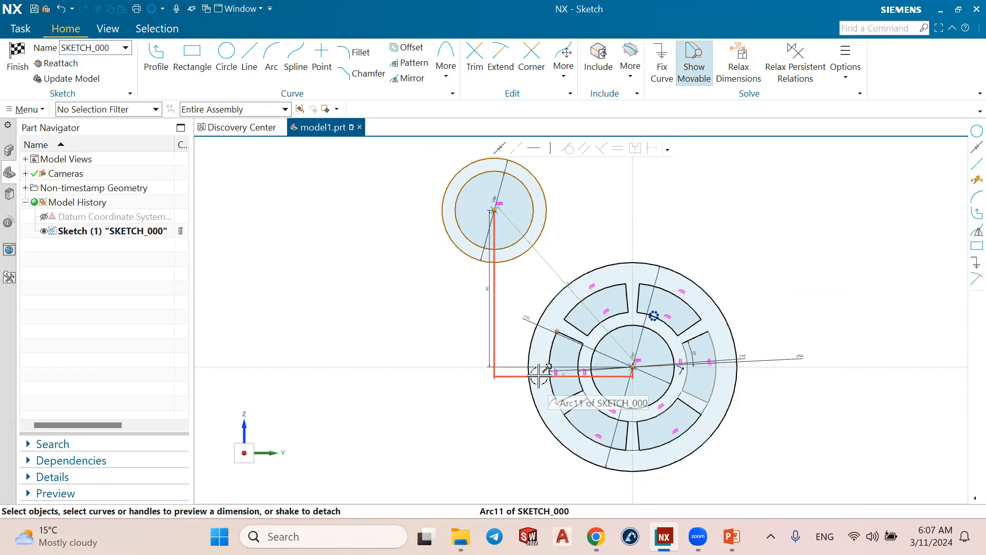
left_click(584, 188)
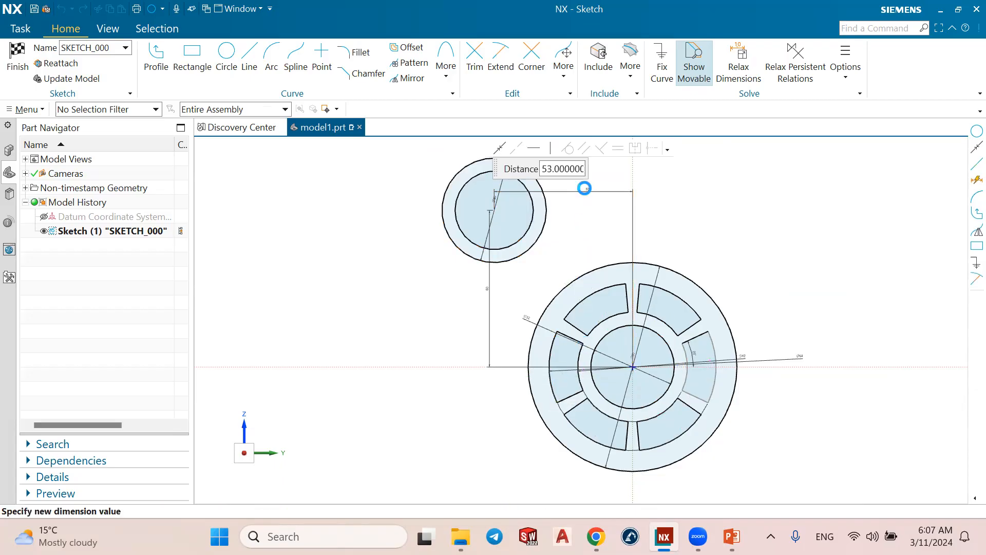
type("5")
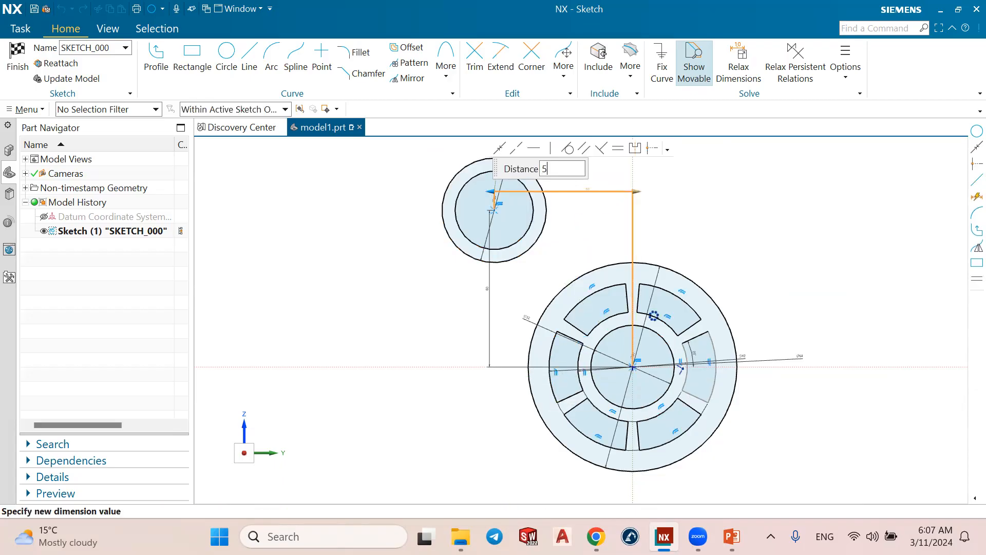
type("0")
key("Return")
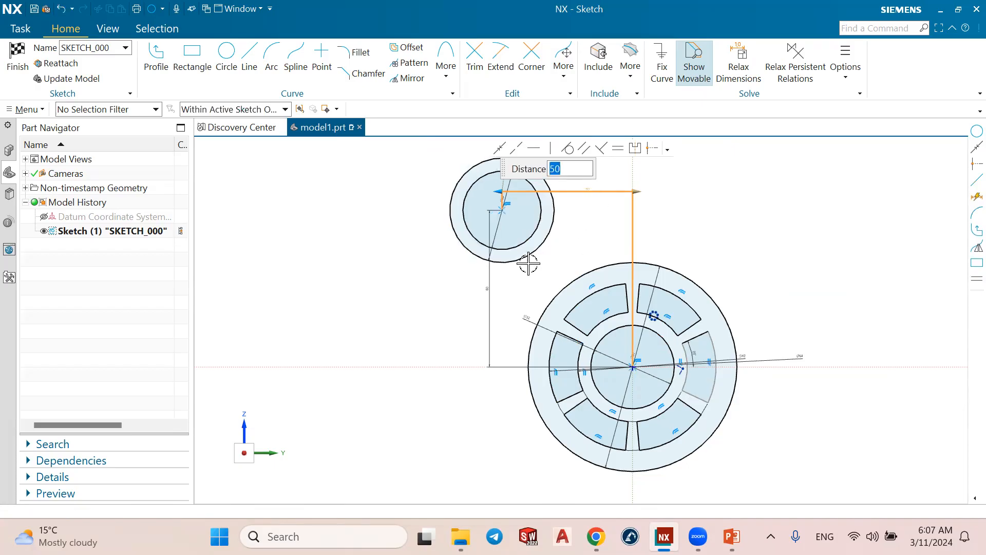
left_click(522, 253)
scroll(556, 214, "down", 2)
scroll(544, 165, "down", 1)
scroll(546, 165, "up", 2)
scroll(560, 174, "down", 1)
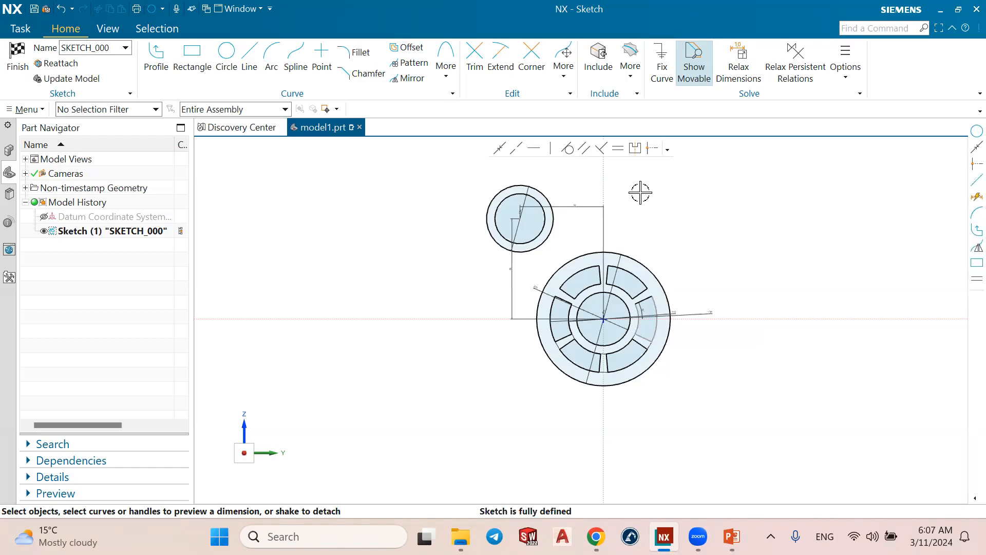
Check drawing 5 in PowerPoint, return to NX, and mirror the upper 30 mm and 40 mm circles about the sketch's horizontal axis.
left_click(732, 536)
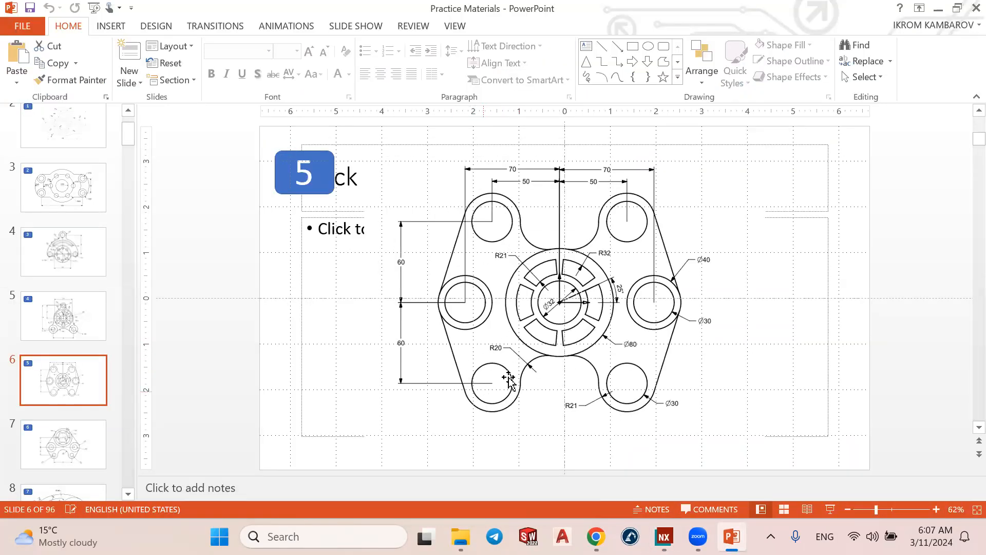
left_click(664, 536)
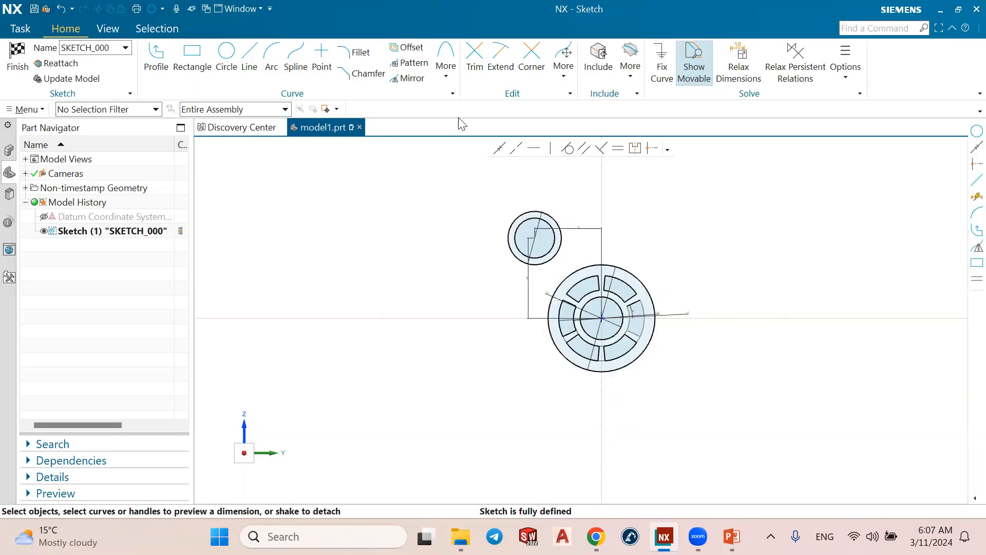
left_click(409, 78)
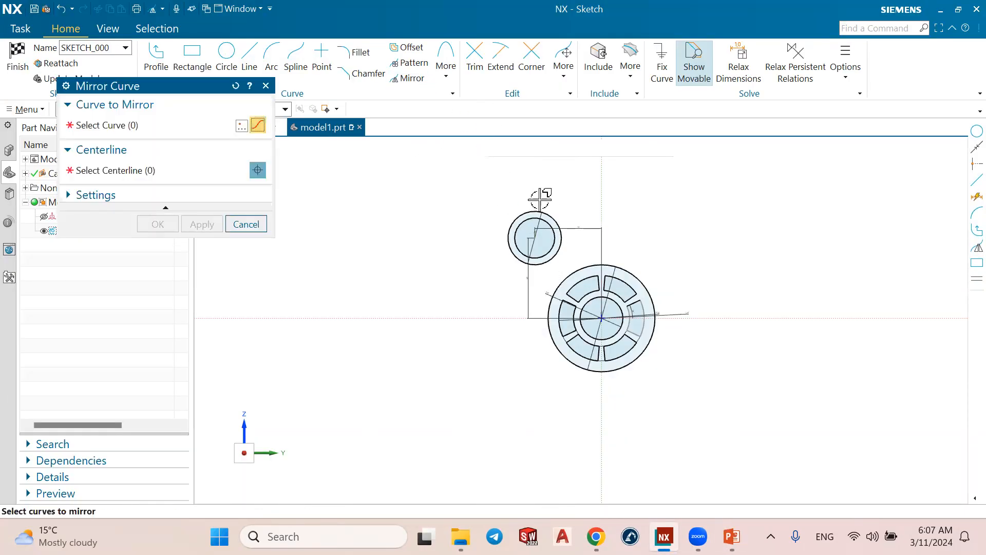
scroll(534, 210, "up", 3)
left_click(531, 214)
left_click(532, 226)
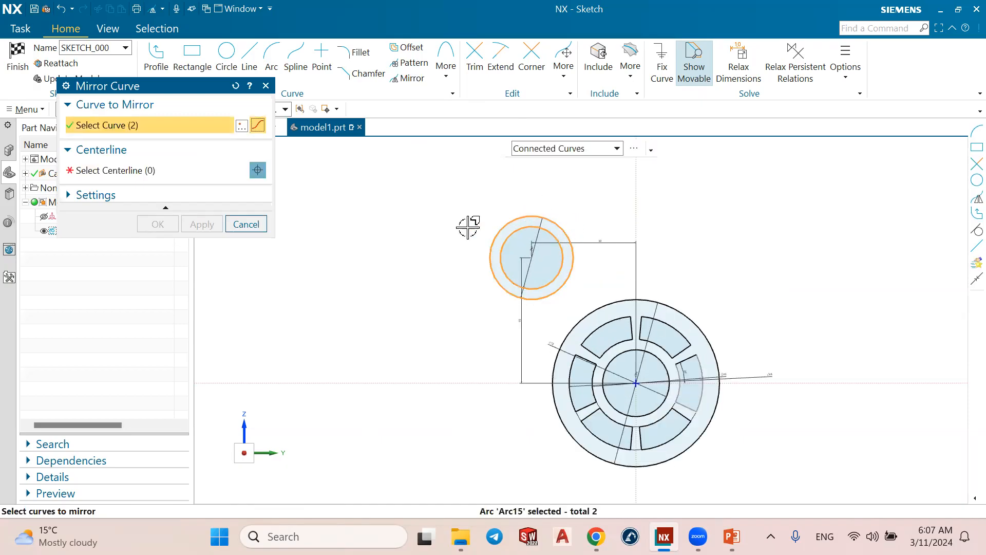
left_click(206, 175)
left_click(440, 383)
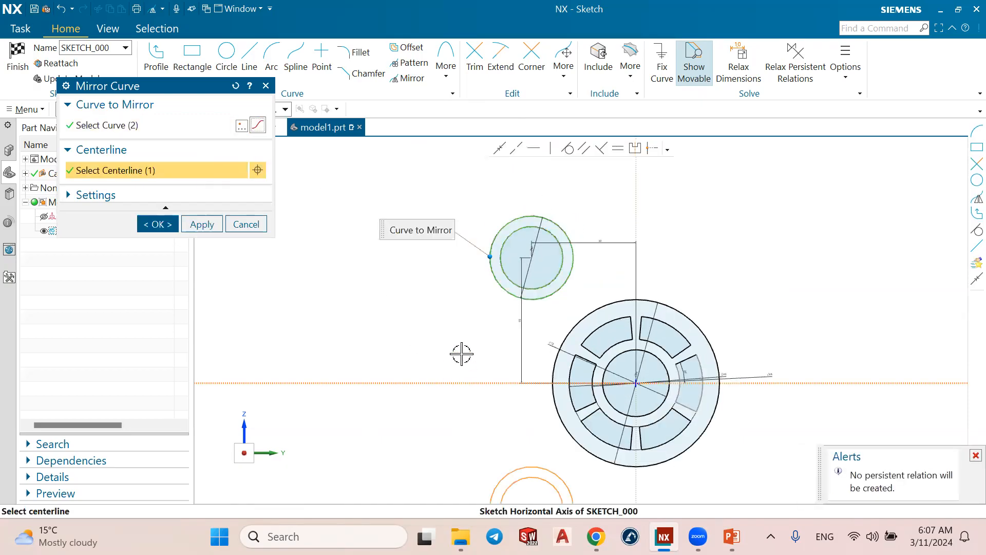
scroll(525, 390, "down", 3)
left_click(171, 223)
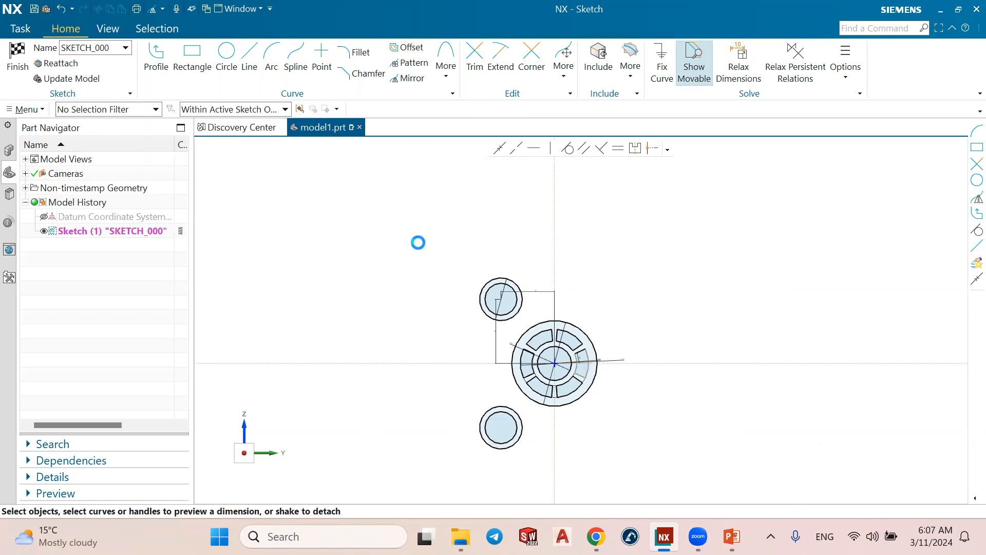
scroll(420, 245, "down", 2)
scroll(529, 305, "up", 2)
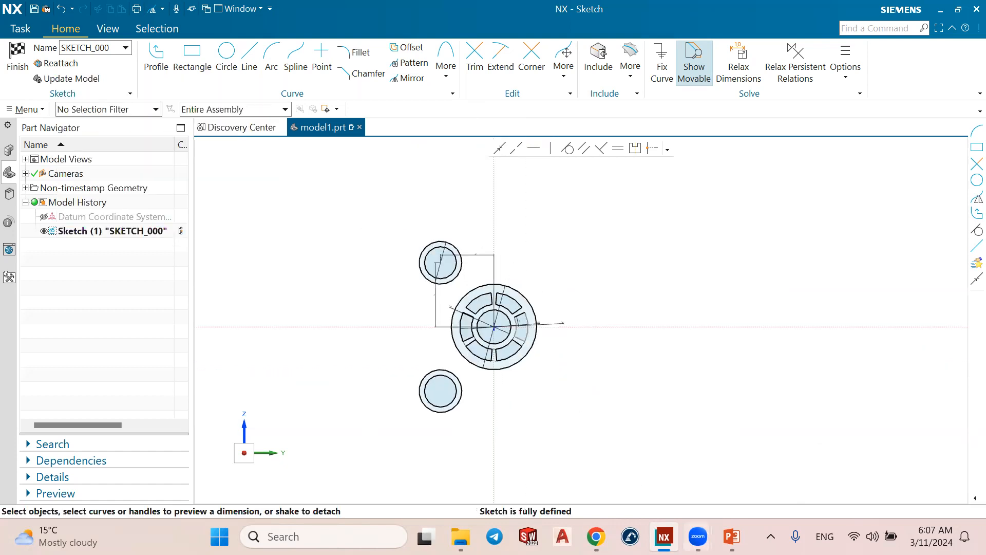
Recheck drawing 5 in PowerPoint, return to NX, and draw a 30 mm diameter circle left of the hub, slightly above the horizontal axis.
left_click(732, 536)
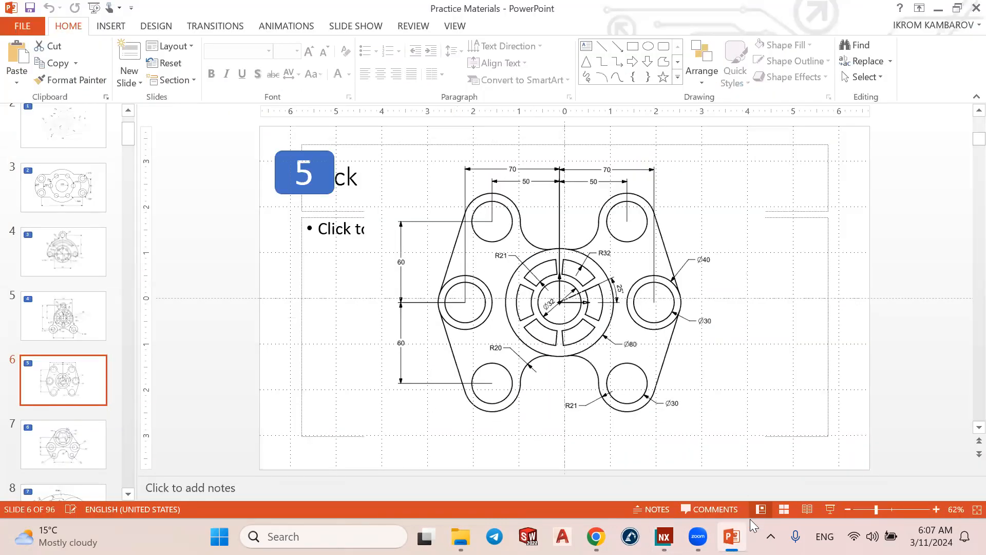
left_click(732, 534)
left_click(226, 56)
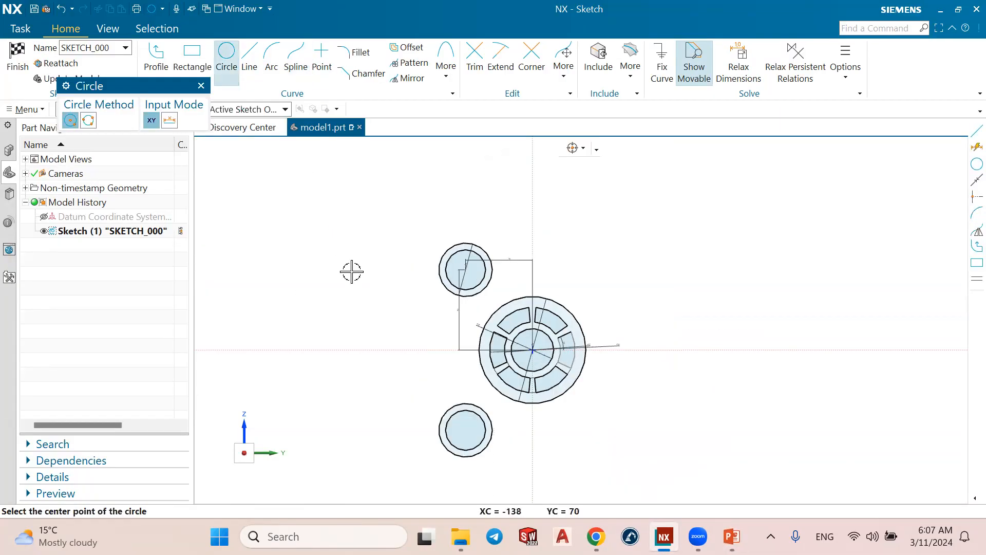
left_click(331, 314)
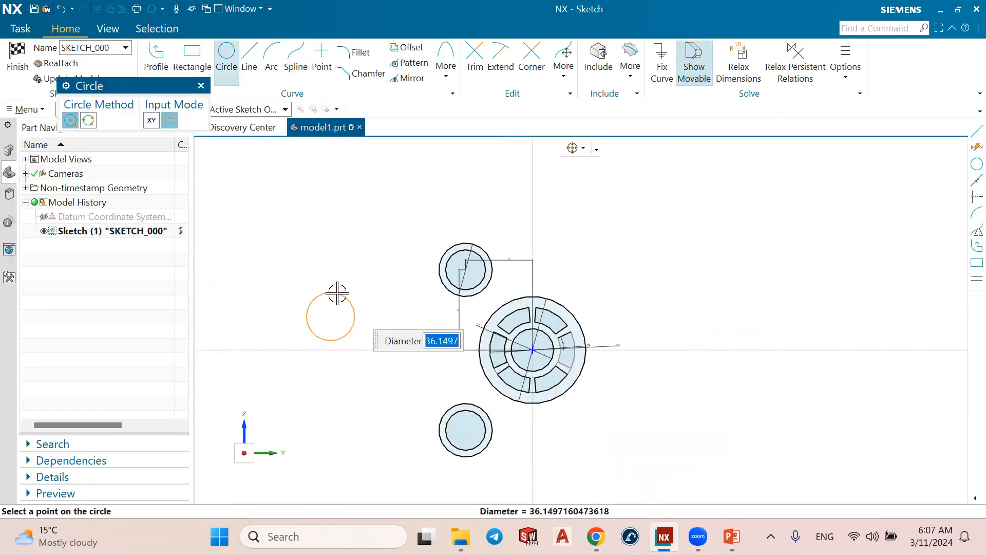
type("30")
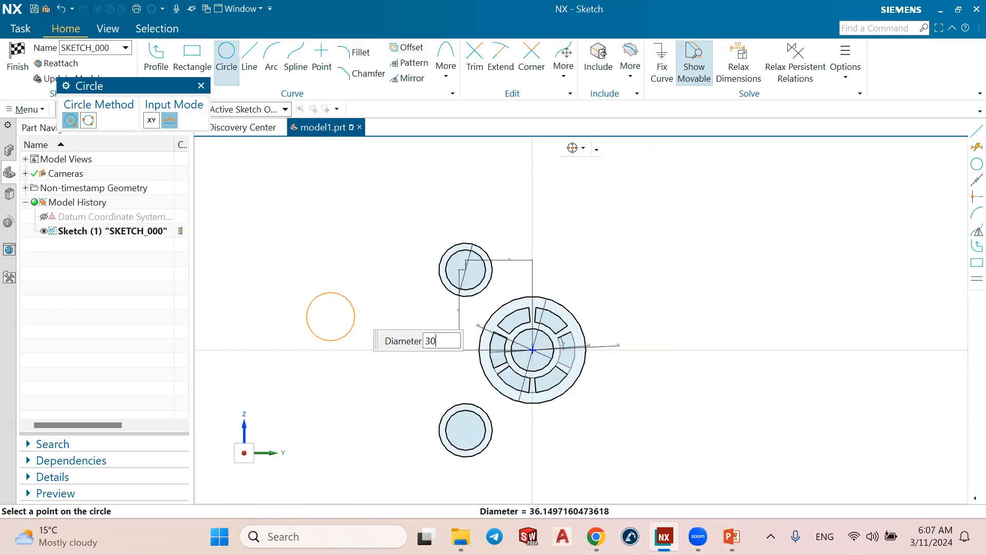
key("Return")
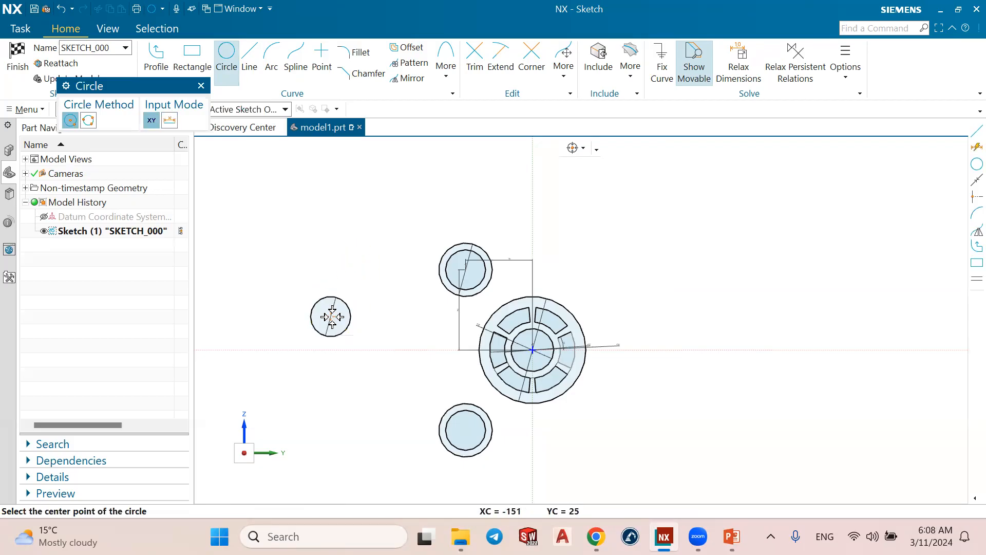
Draw a 40 mm diameter circle concentric with the new 30 mm circle left of the hub and end the Circle command.
left_click(331, 316)
type("40")
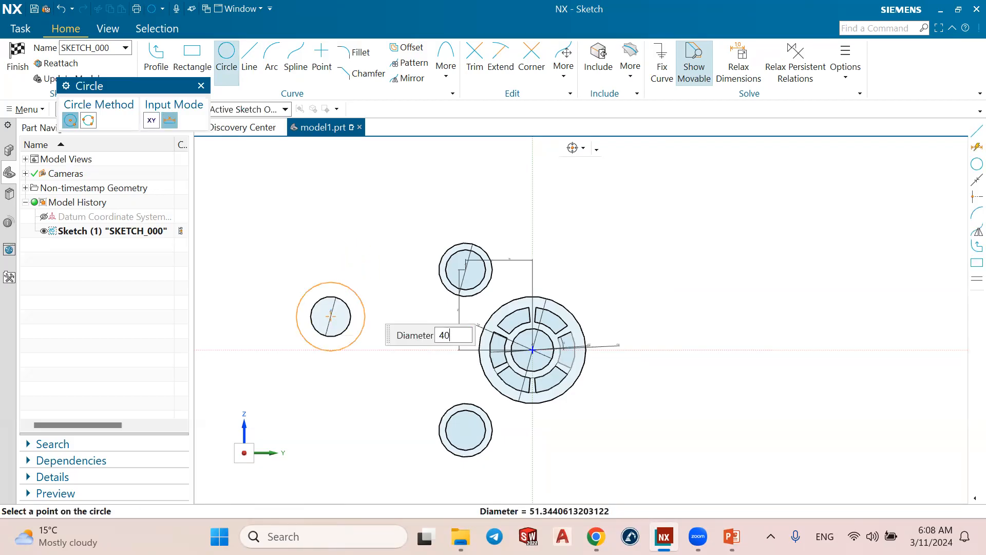
key("Return")
key("Escape")
scroll(333, 291, "up", 1)
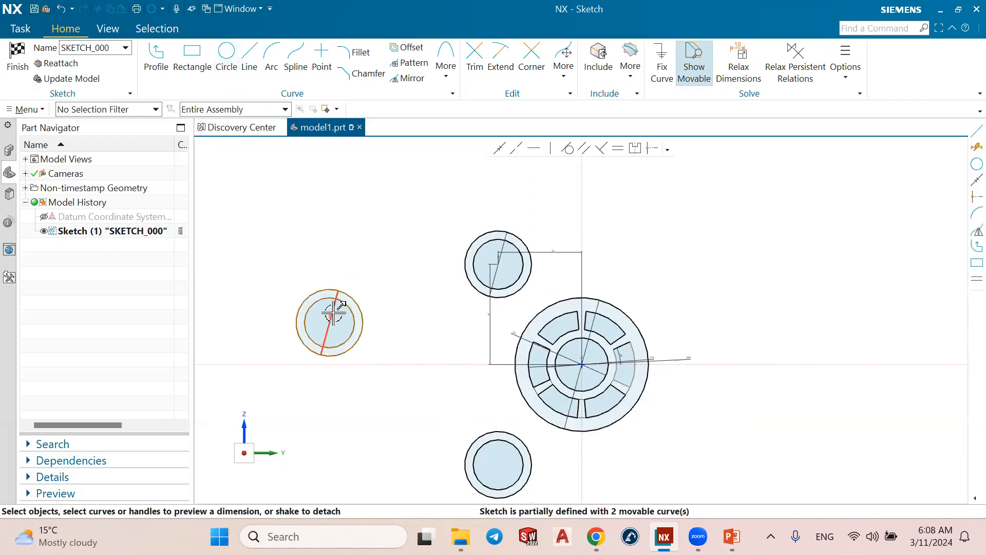
Move the new concentric circles upward, and make their centre coincident with the sketch's horizontal axis using Make Coincident.
left_click(351, 320)
left_click_drag(329, 323, 338, 261)
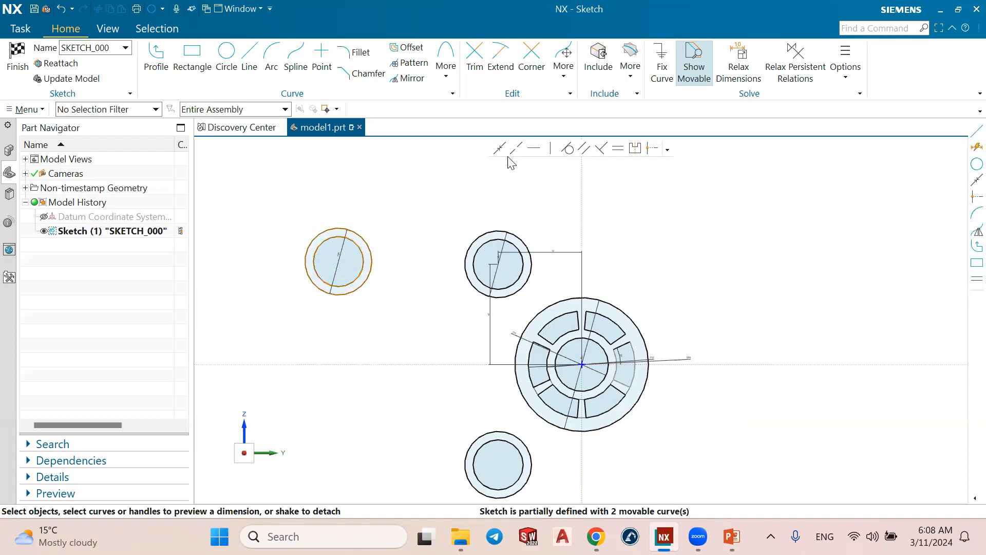
left_click(501, 149)
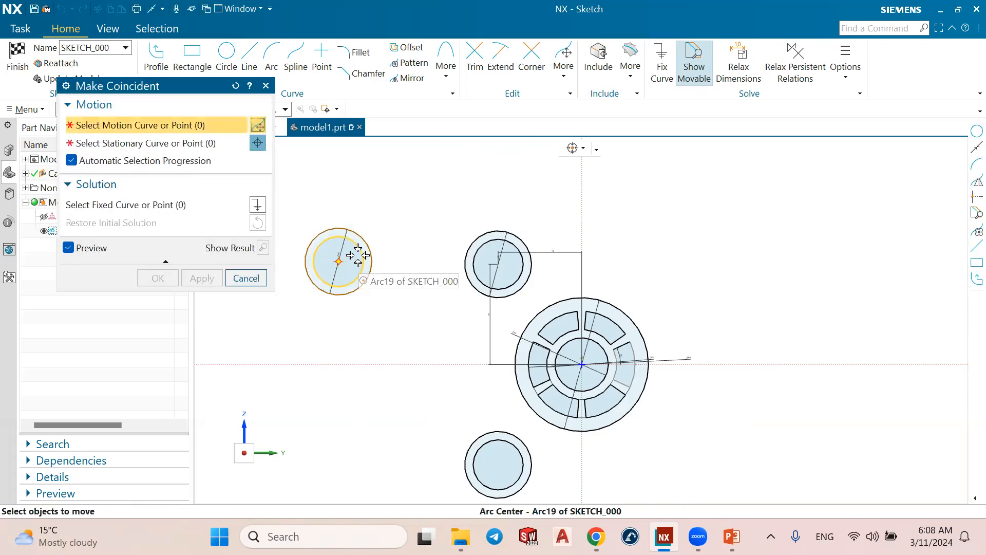
left_click(338, 261)
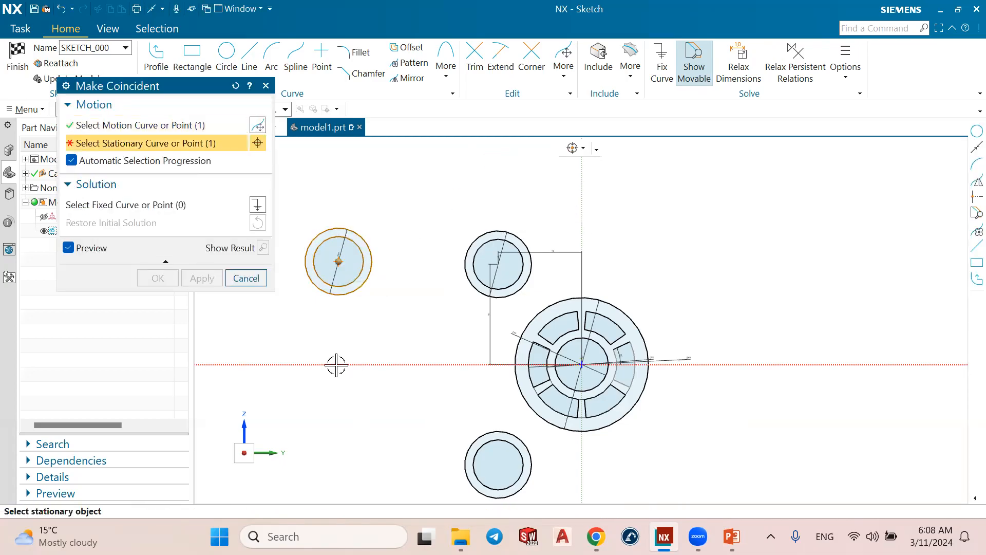
left_click(336, 365)
left_click(158, 277)
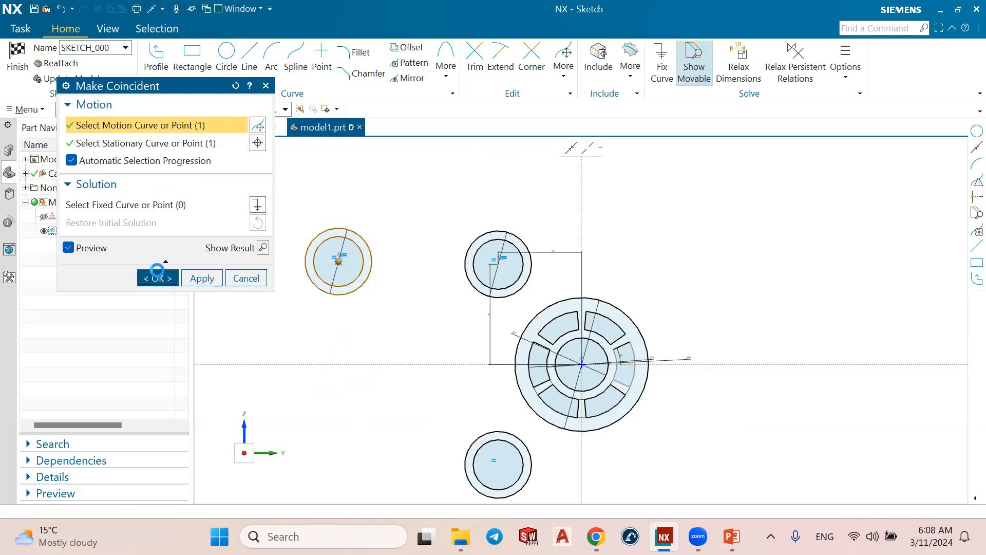
Check drawing 5 in PowerPoint, return to NX, and set the distance between the hub centre and the far-left circles' centre to 70 mm.
left_click(732, 537)
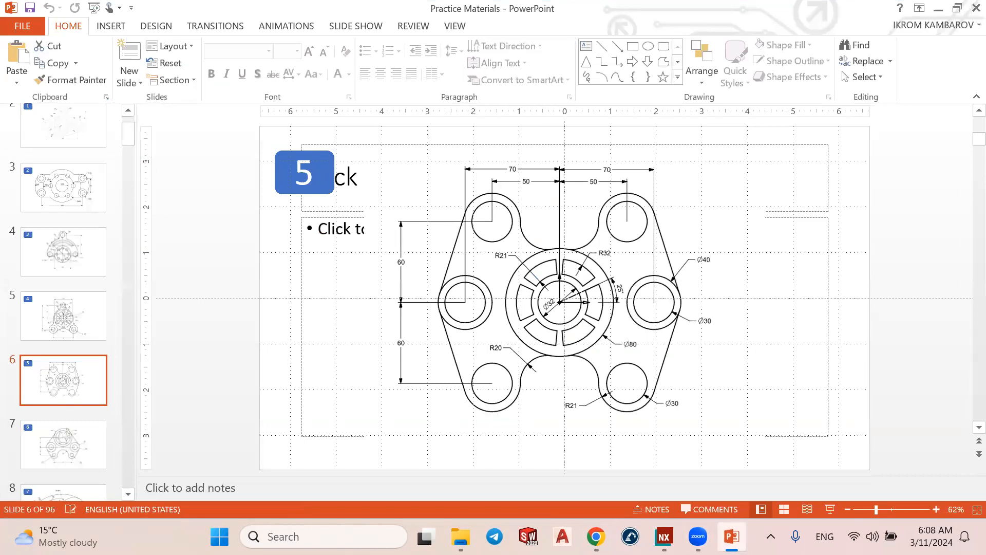
left_click(732, 536)
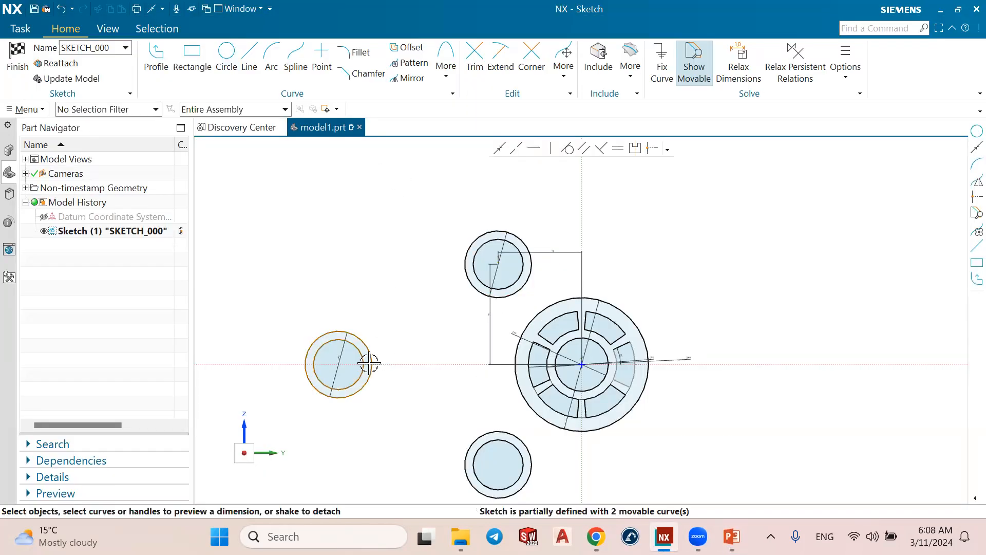
left_click(338, 364)
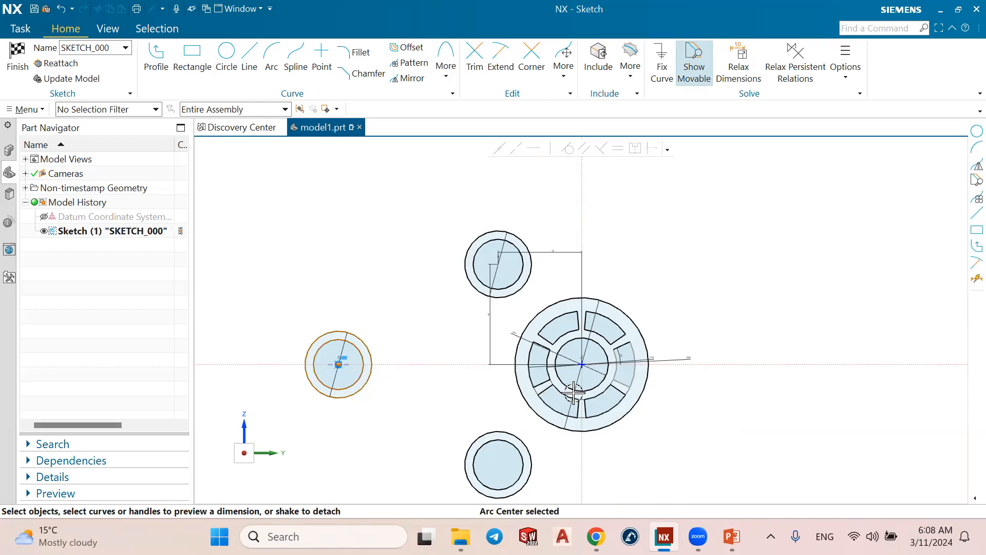
left_click(580, 365)
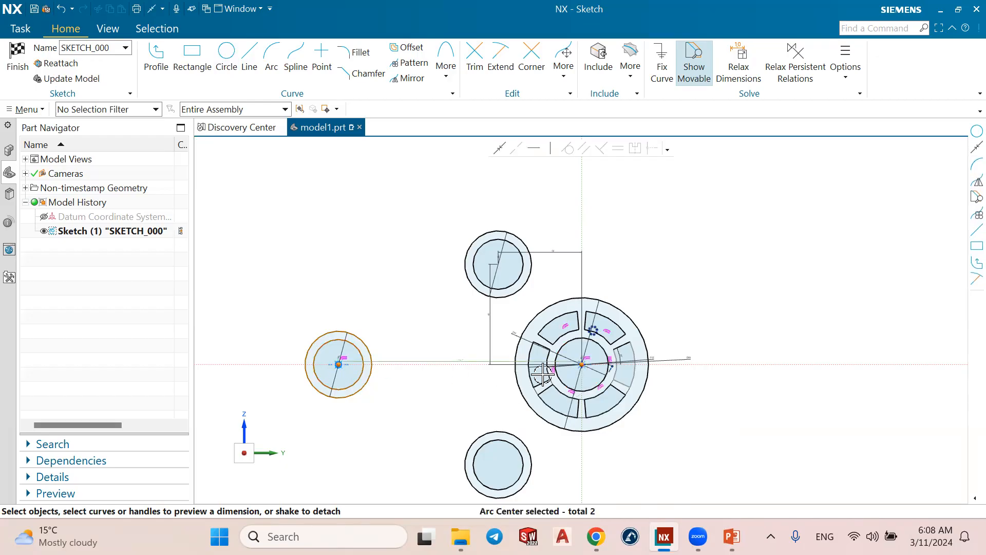
left_click(467, 356)
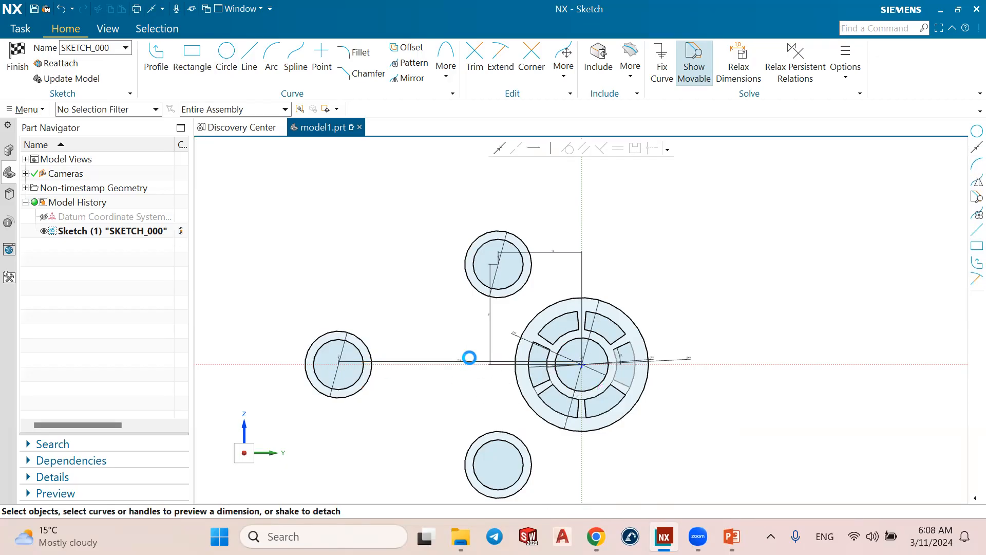
type("7")
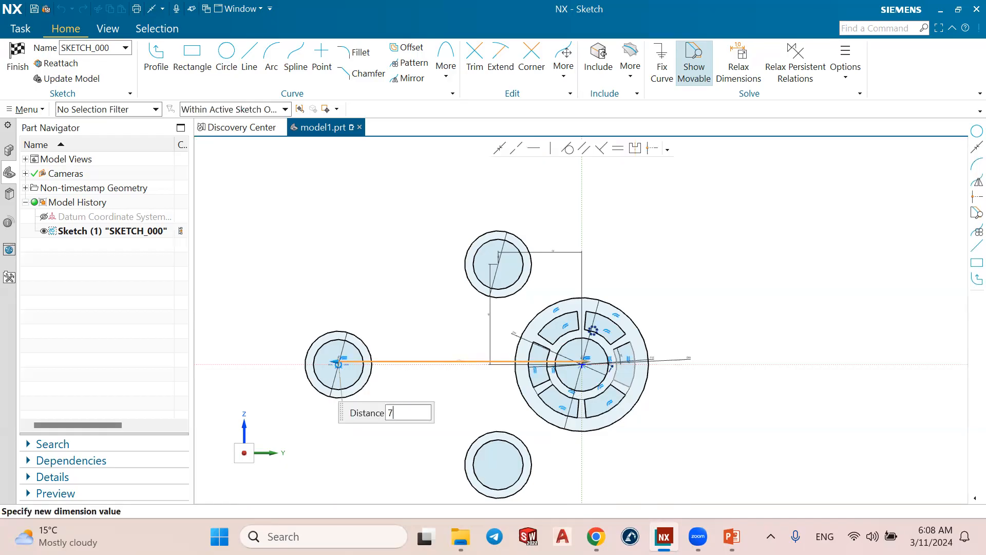
type("0")
key("Return")
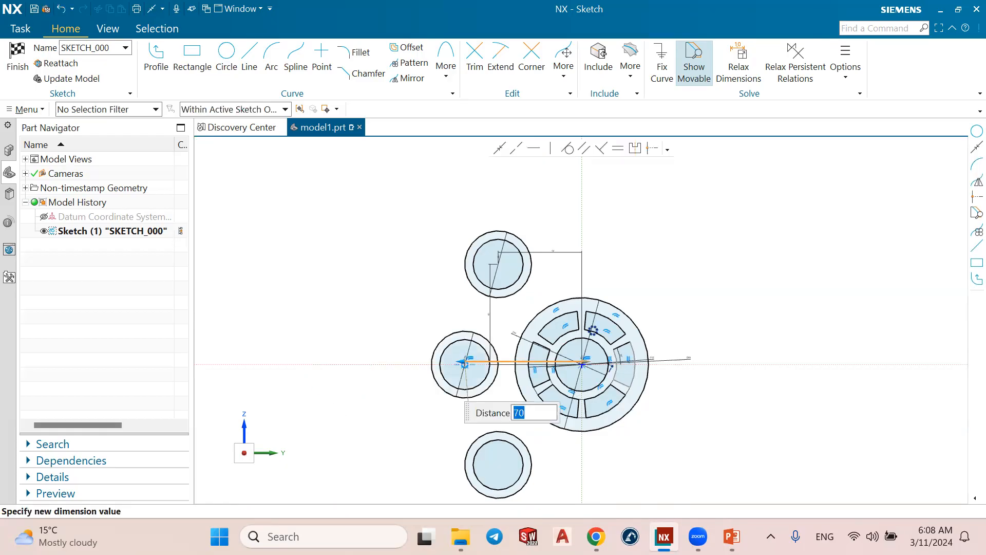
left_click(427, 316)
scroll(426, 272, "down", 2)
scroll(476, 280, "up", 1)
scroll(466, 311, "down", 2)
scroll(484, 367, "up", 2)
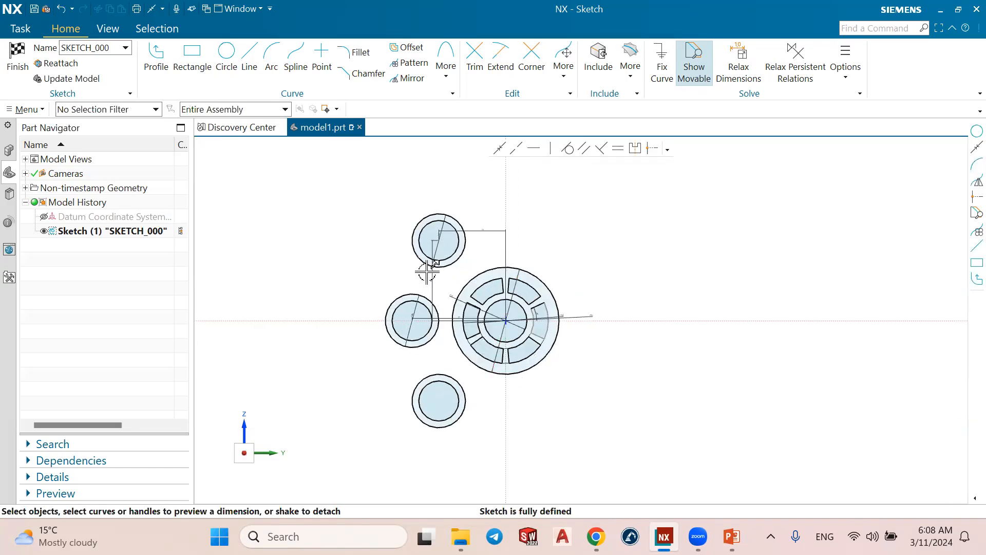
scroll(441, 271, "down", 1)
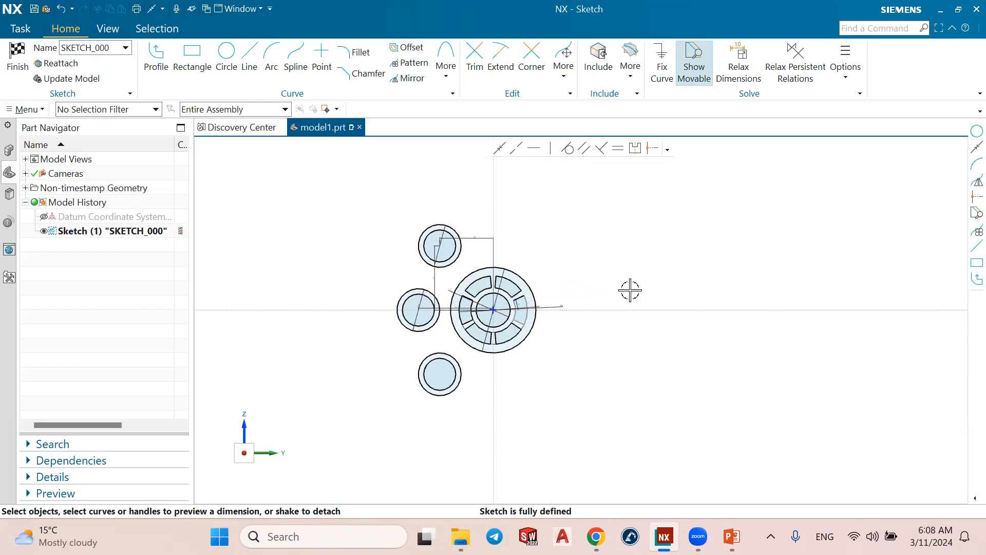
Check drawing 5 in PowerPoint, return to NX, and draw two lines joining the far-left outer circle to the upper-left and lower-left outer circles.
left_click(731, 536)
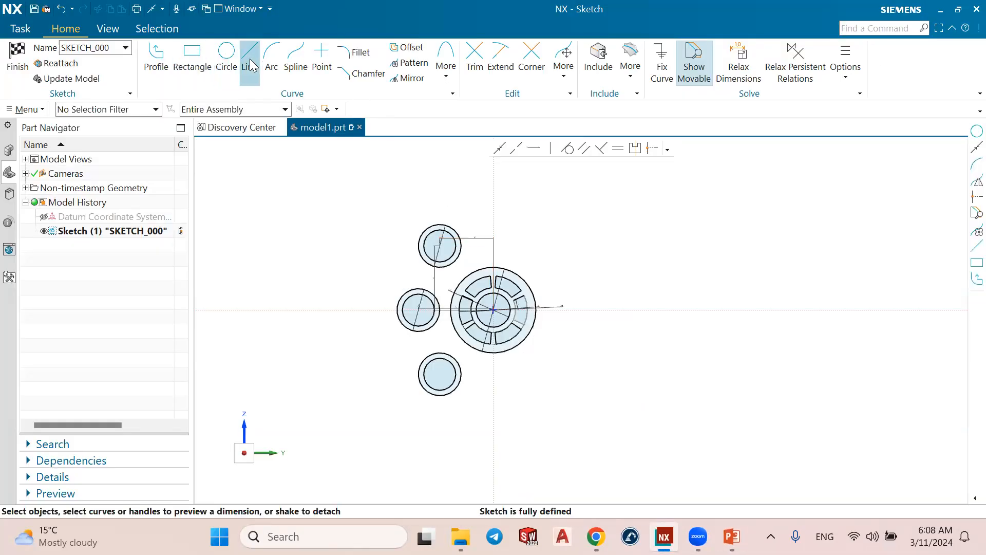
left_click(250, 63)
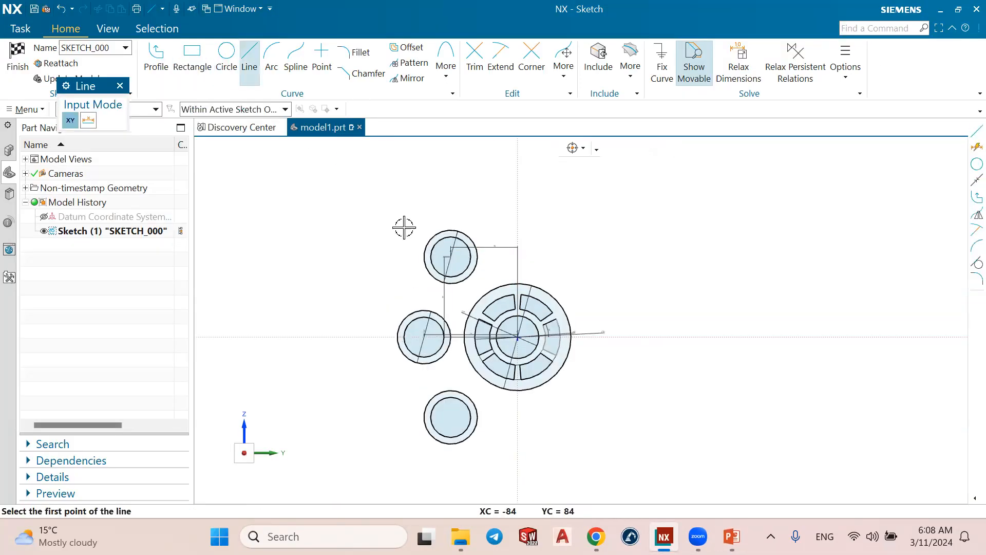
scroll(404, 228, "up", 2)
left_click(394, 384)
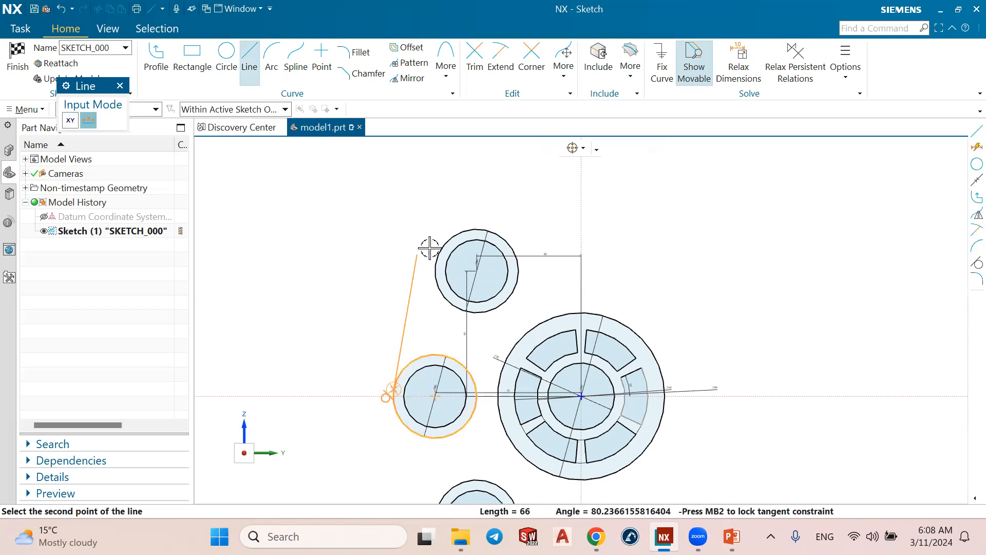
left_click(438, 247)
scroll(383, 216, "down", 2)
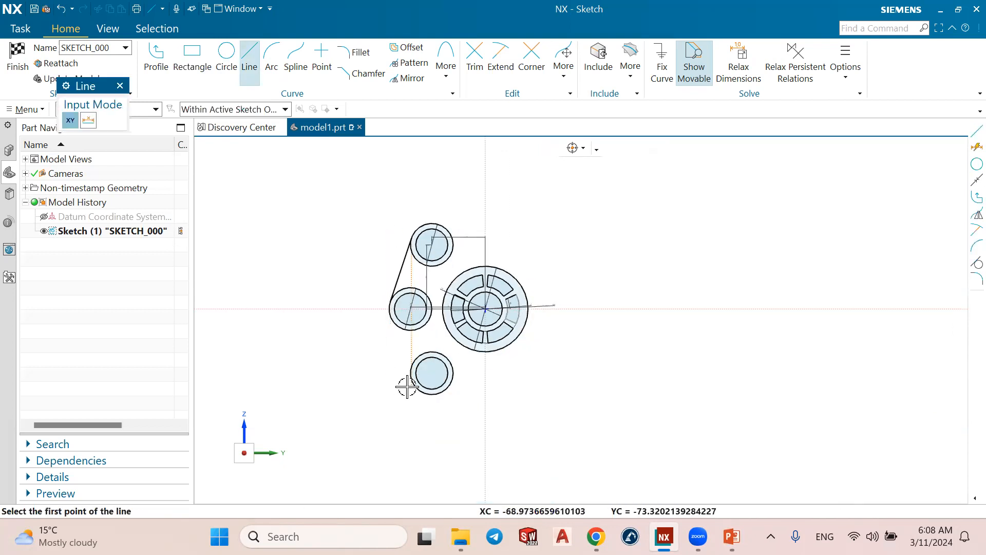
left_click(405, 383)
left_click(389, 314)
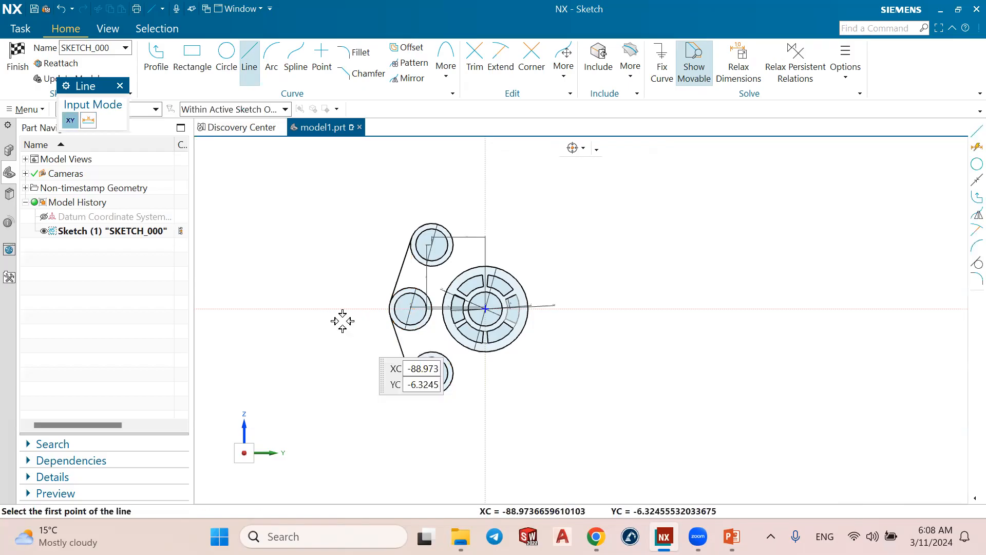
key("Escape")
Make the upper outline line tangent to the upper-left outer circle and the far-left outer circle.
scroll(391, 343, "up", 2)
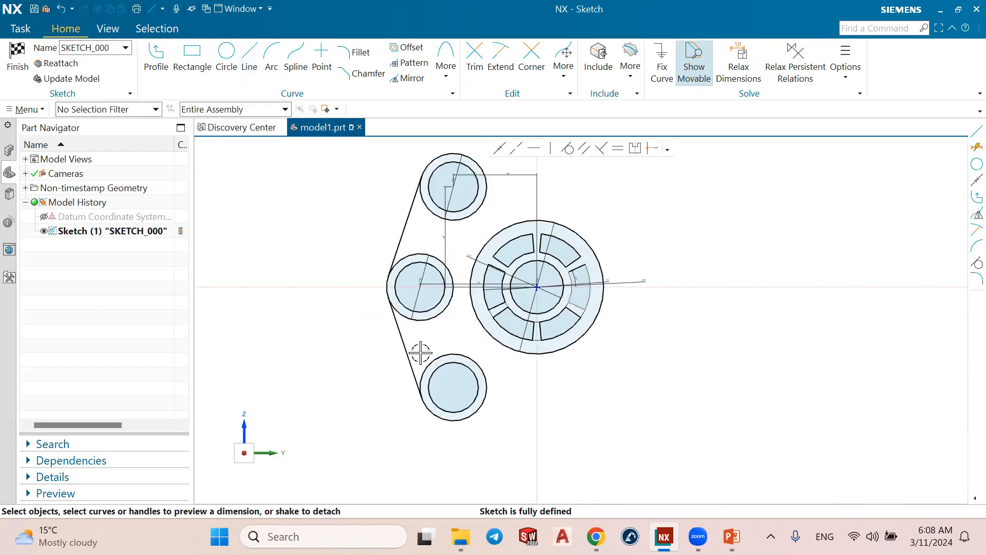
left_click(568, 148)
left_click(408, 195)
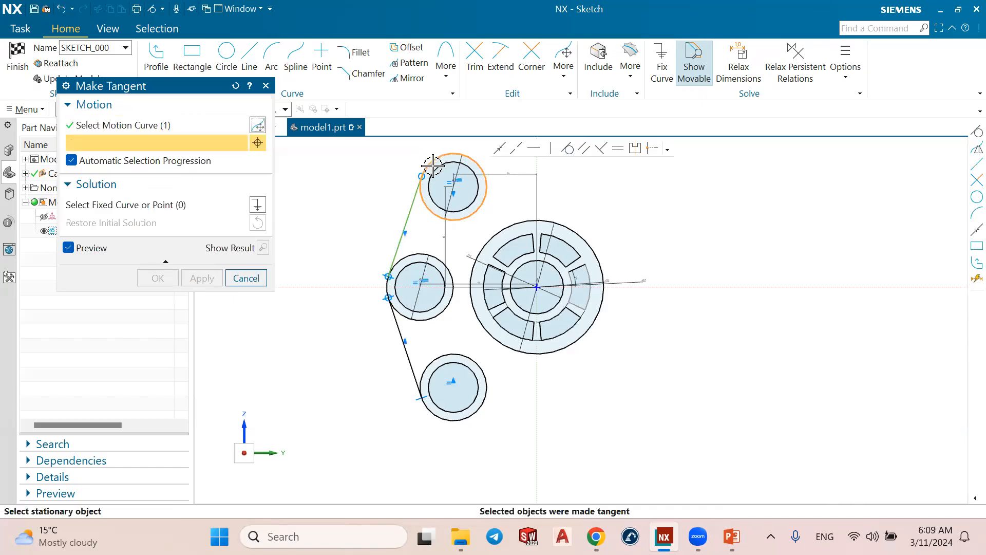
left_click(433, 166)
left_click(201, 279)
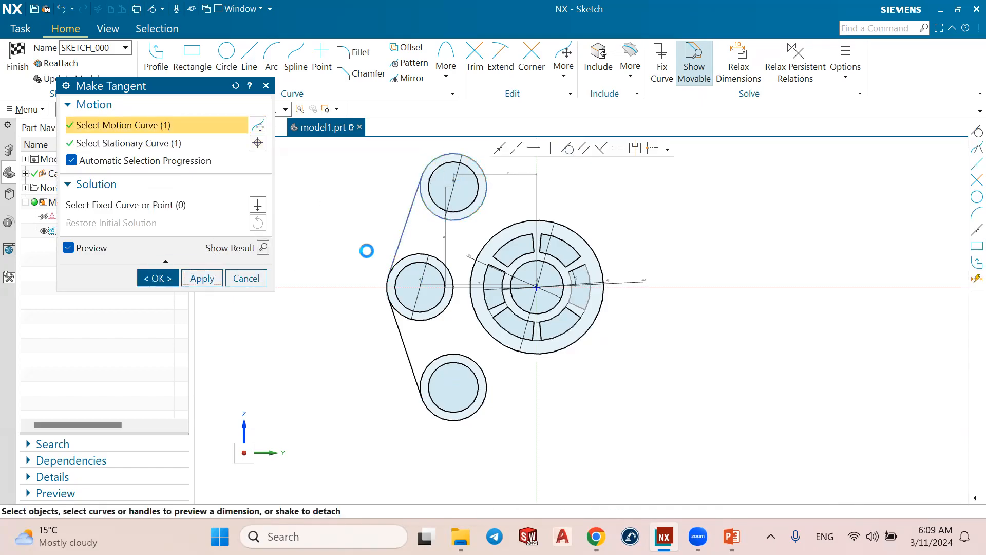
left_click(397, 248)
left_click(201, 278)
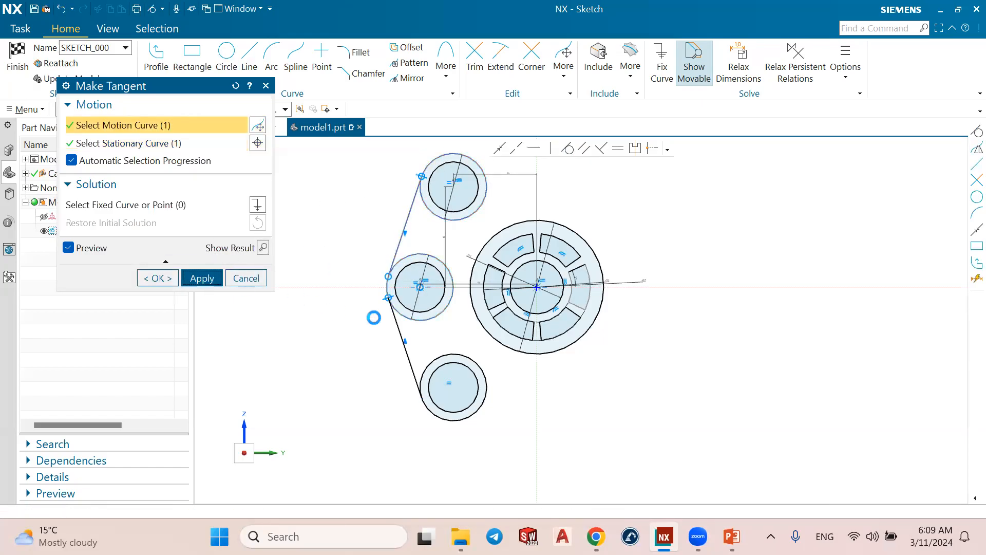
Make the lower outline line tangent to the far-left outer circle and the lower-left outer circle.
left_click(400, 314)
left_click(402, 314)
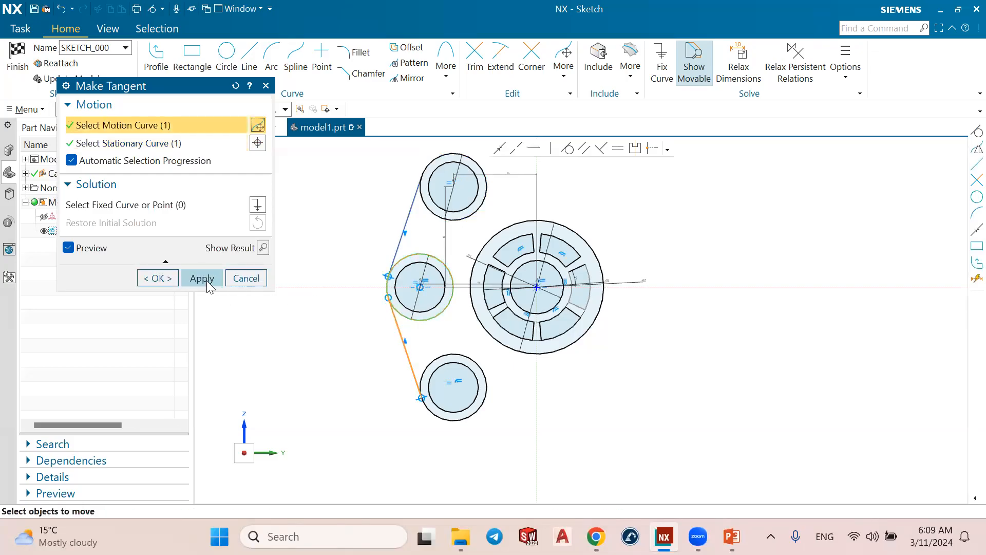
middle_click(419, 369)
left_click(407, 352)
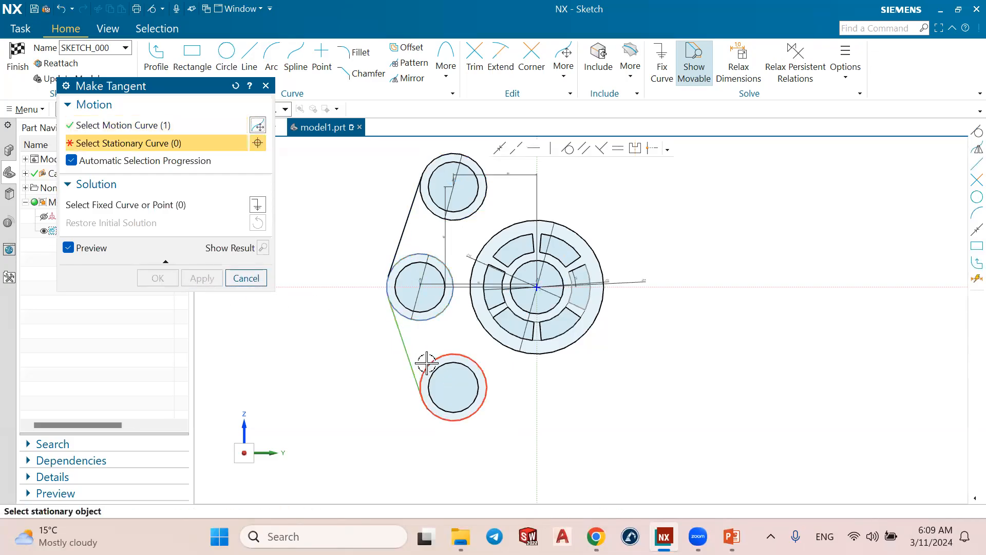
left_click(425, 359)
left_click(234, 282)
scroll(302, 284, "down", 2)
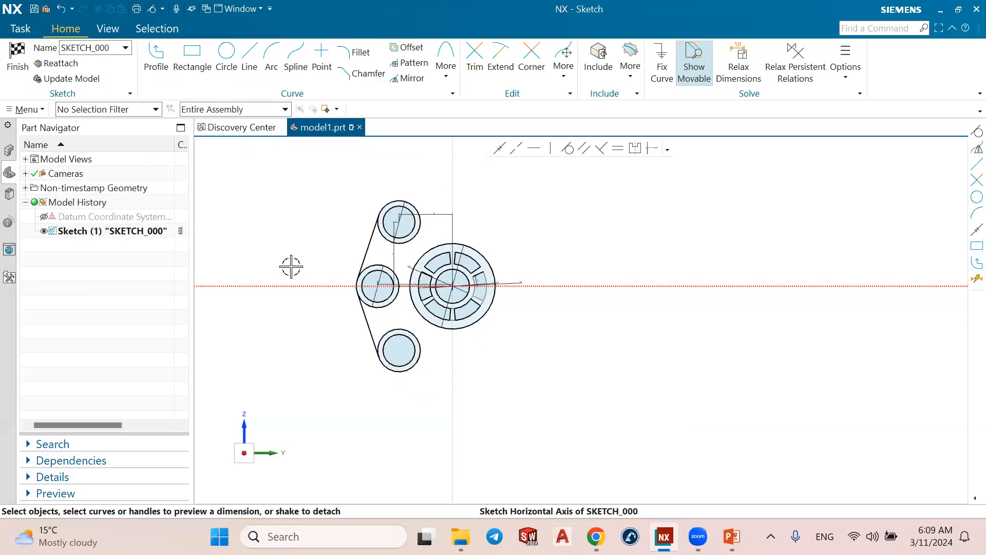
scroll(312, 217, "up", 1)
mouse_move(333, 182)
left_mouse_down()
mouse_move(424, 428)
mouse_move(593, 427)
left_mouse_up()
key("Escape")
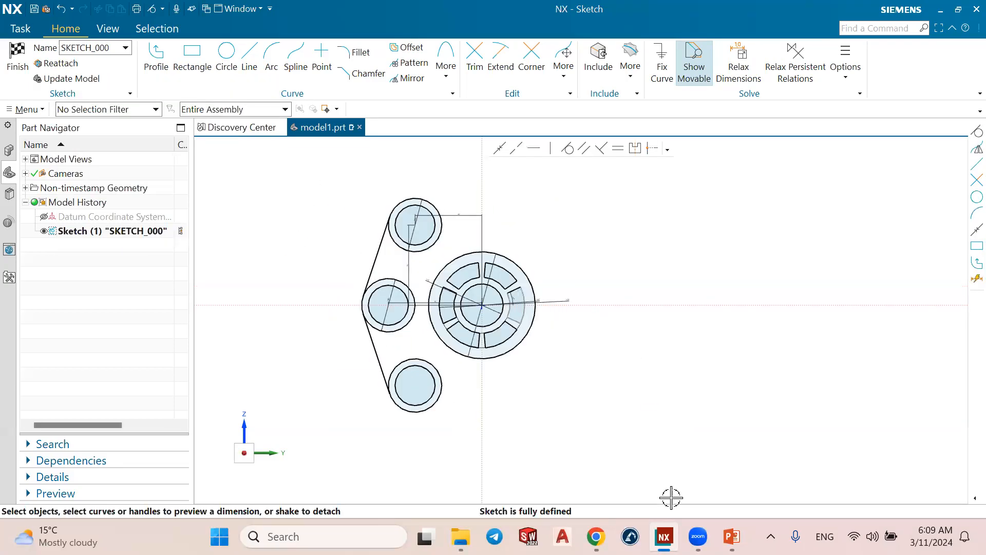
Check drawing 5 in PowerPoint, return to NX, and start the Arc command for the outline between the upper-left circles and hub.
left_click(731, 537)
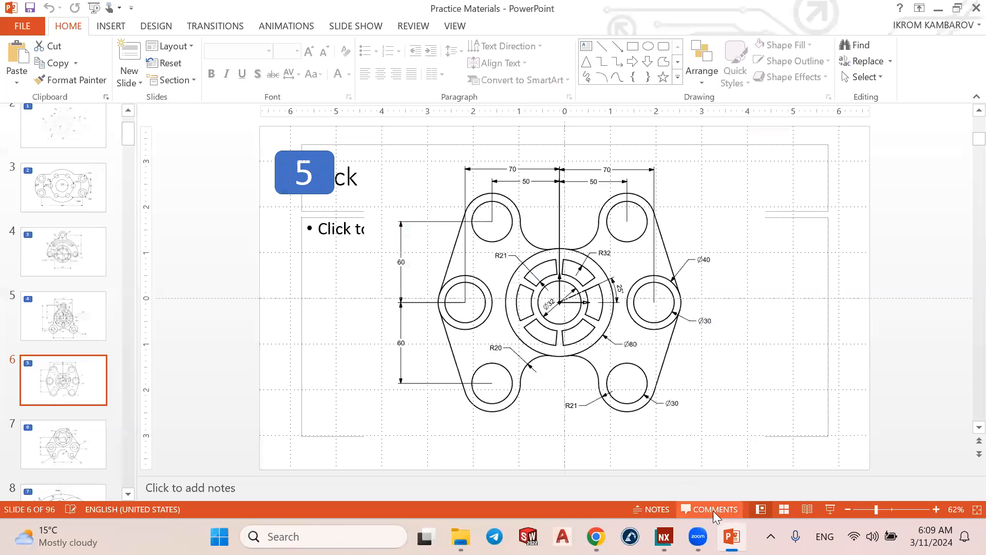
left_click(664, 536)
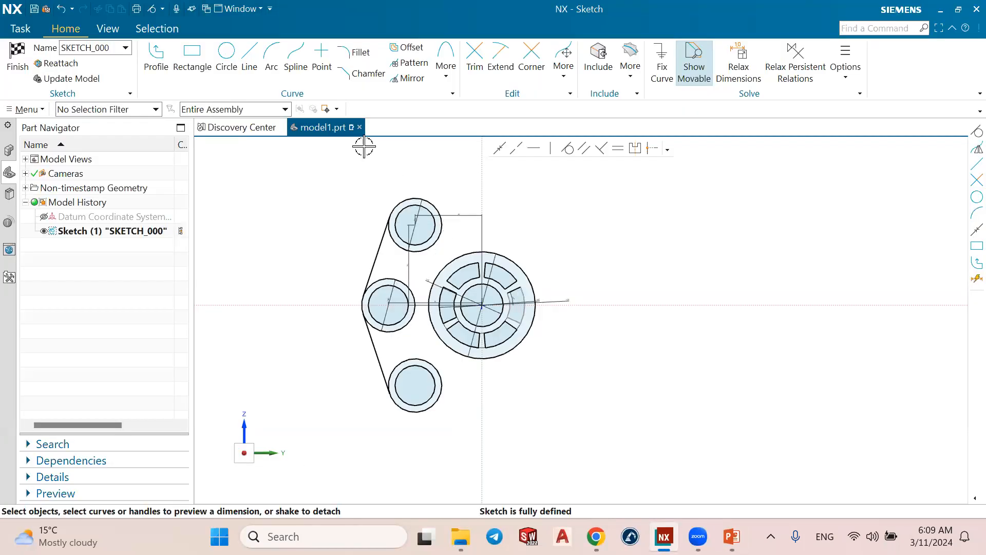
left_click(271, 56)
scroll(452, 242, "up", 5)
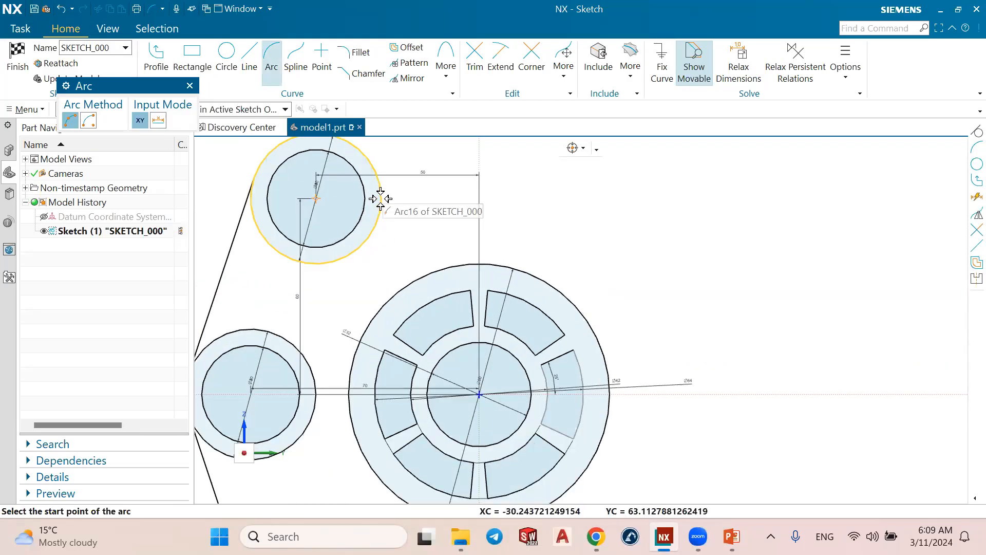
left_click(379, 213)
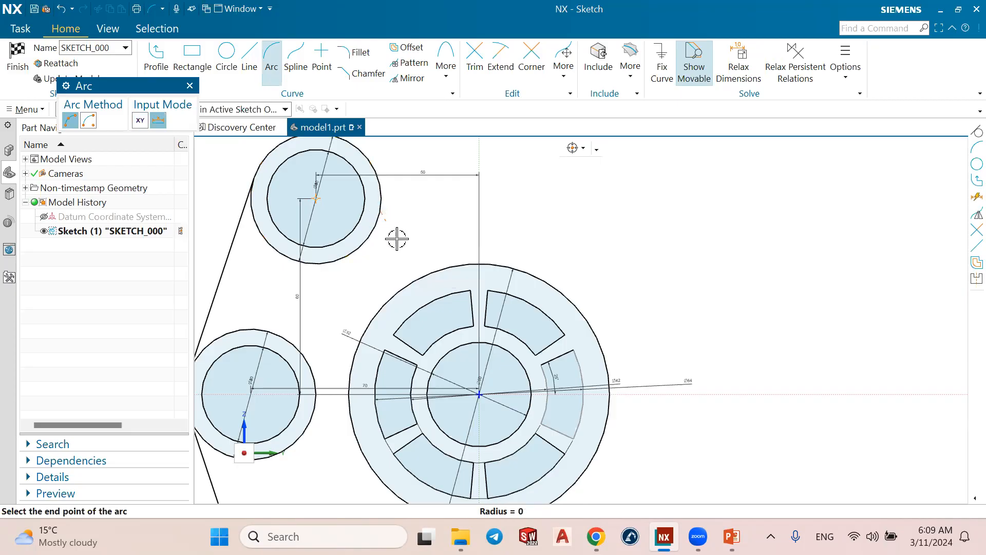
left_click(464, 265)
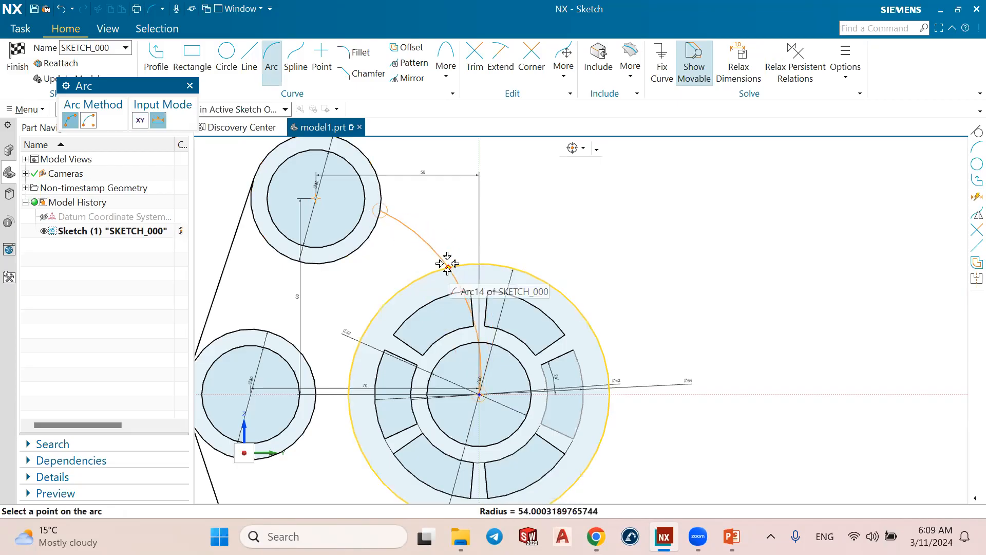
key("Escape")
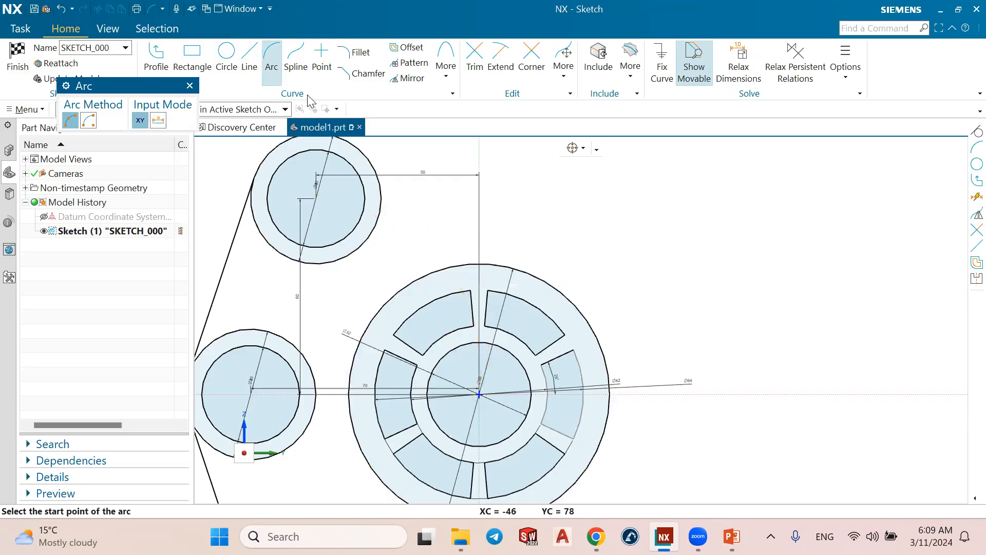
Draw a concave arc with a radius of about 20 mm from the upper-left outer circle to the hub's outer circle.
left_click(380, 203)
left_click(447, 265)
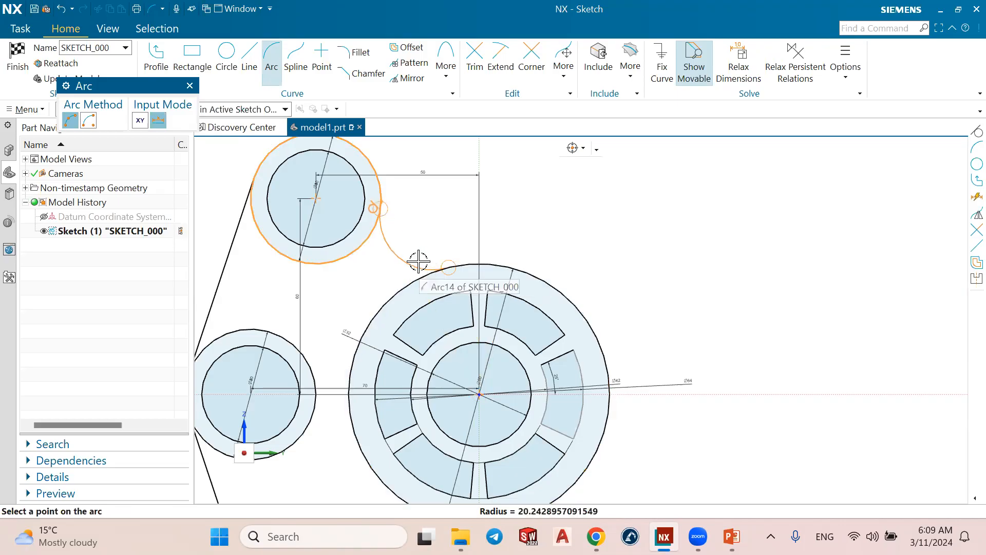
left_click(418, 261)
key("Escape")
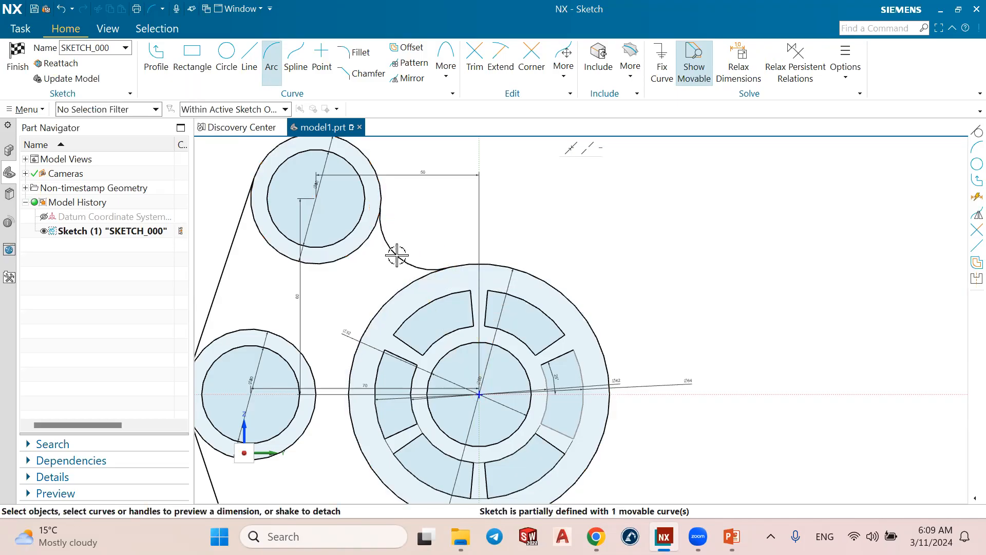
Set the radius of the arc between the upper-left outer circle and the hub to 20 mm.
left_click(397, 255)
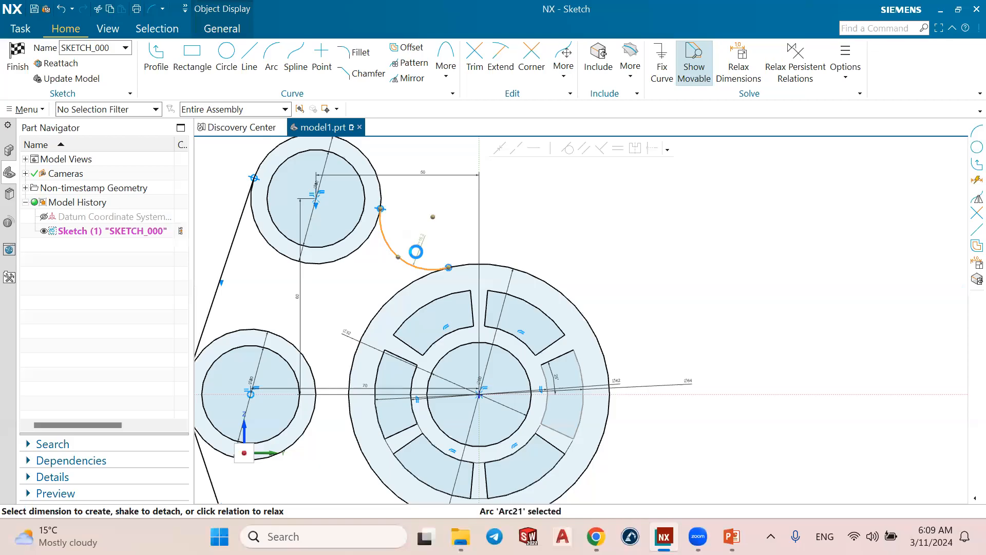
double_click(416, 252)
type("2")
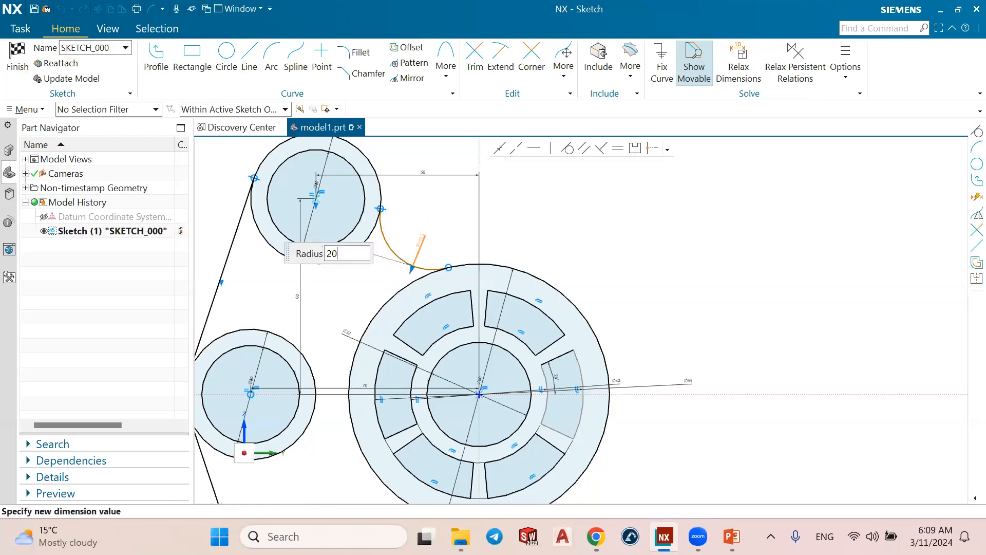
type("0")
key("Return")
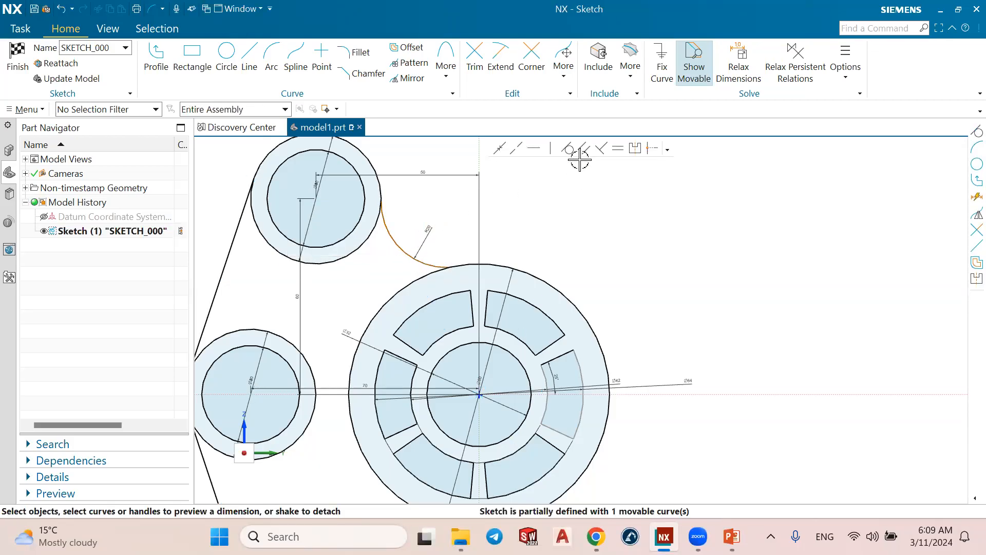
Make the 20 mm arc tangent to the upper-left outer circle and the hub's outer circle.
left_click(568, 149)
left_click(385, 210)
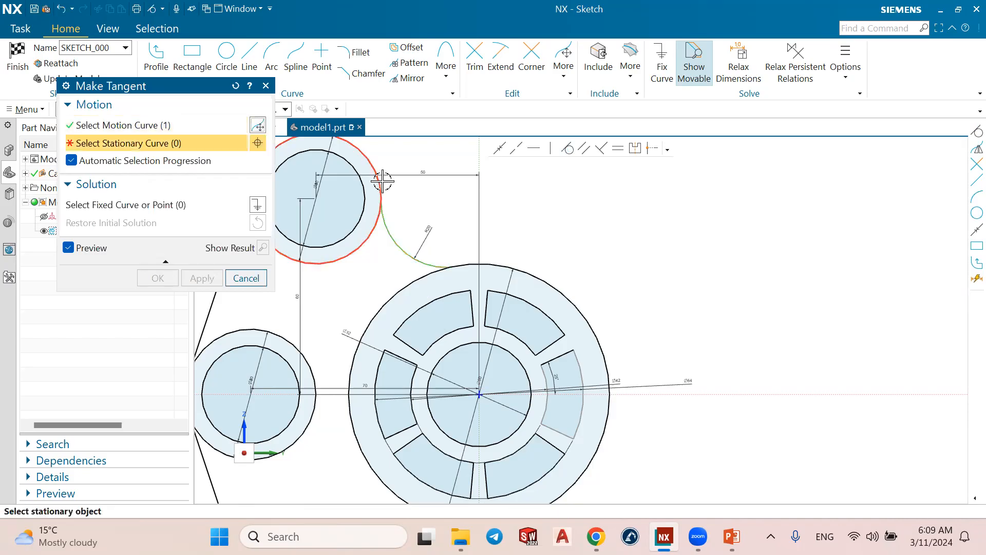
left_click(202, 278)
left_click(449, 265)
left_click(461, 265)
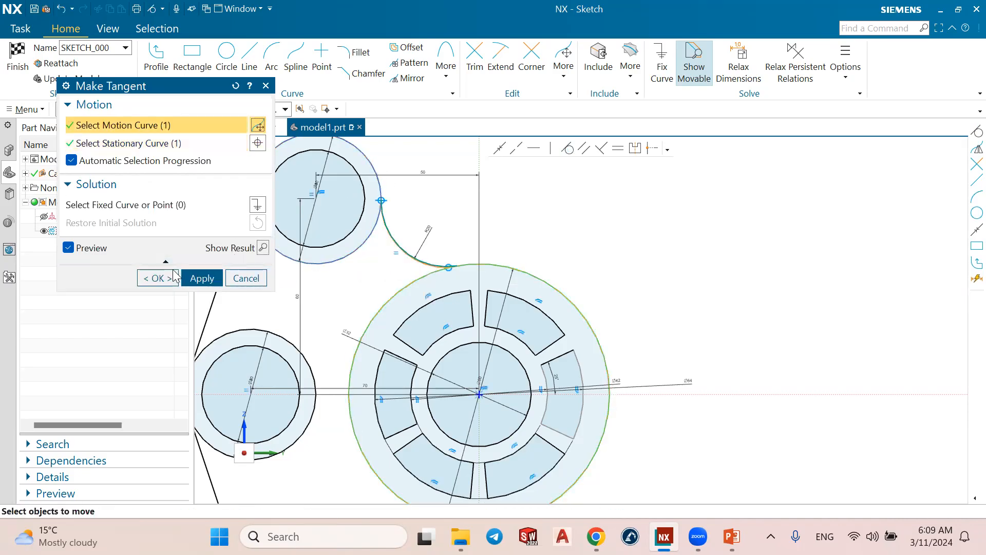
Mirror the 20 mm connecting arc about the sketch's horizontal axis.
scroll(341, 227, "down", 2)
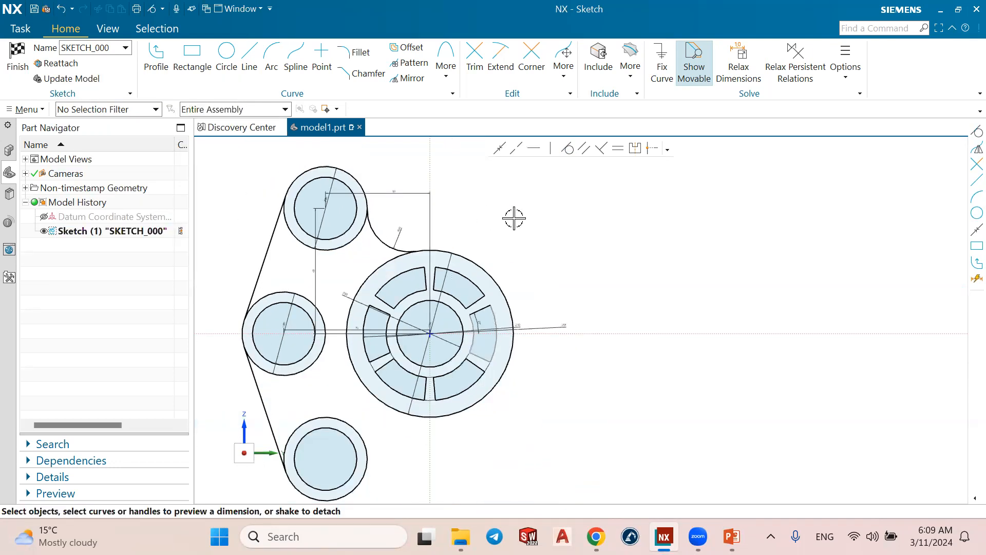
left_click(411, 80)
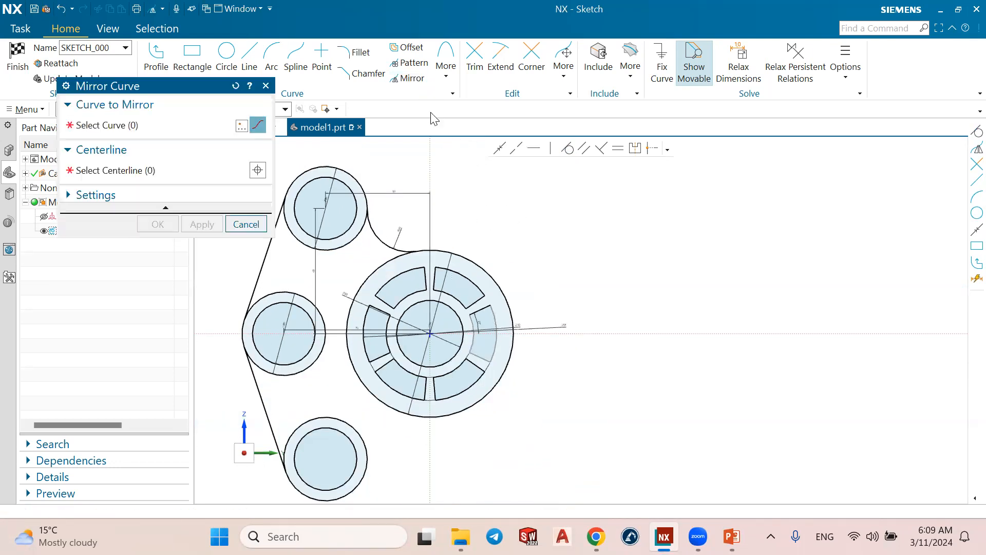
left_click(379, 232)
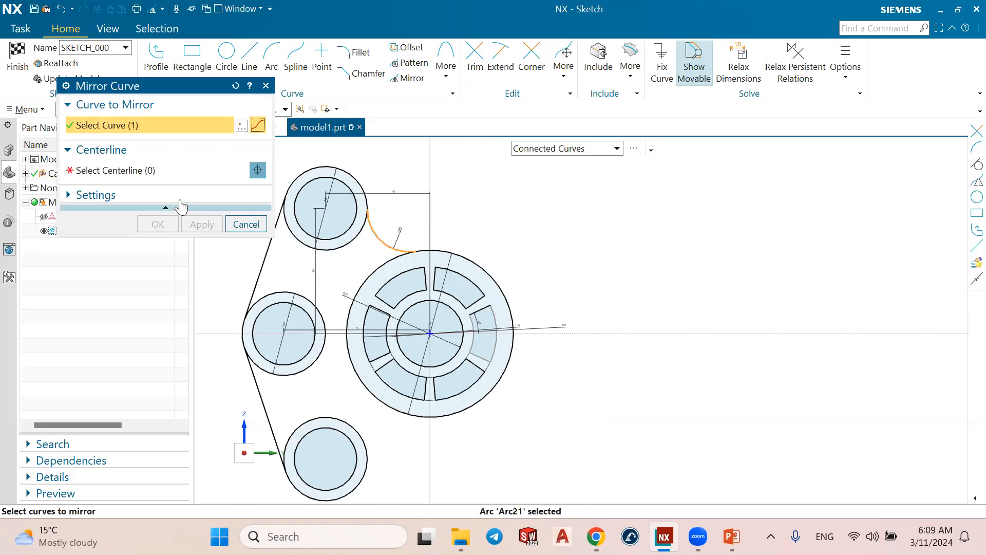
left_click(145, 173)
left_click(596, 332)
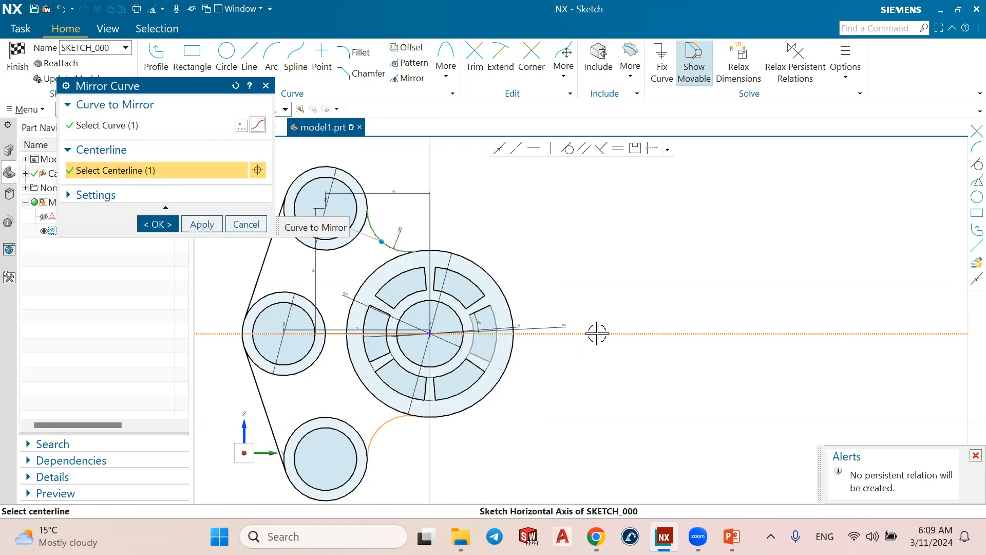
scroll(596, 332, "down", 1)
left_click(168, 225)
scroll(293, 231, "down", 2)
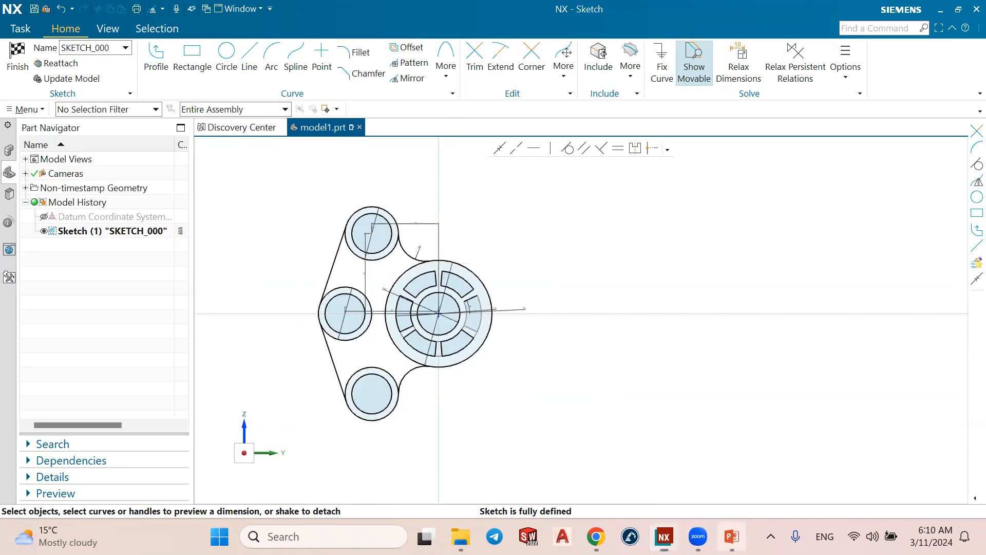
Mirror the left-side circles, tangent lines and 20 mm connecting arcs about the sketch's vertical axis, following drawing 5.
left_click(731, 537)
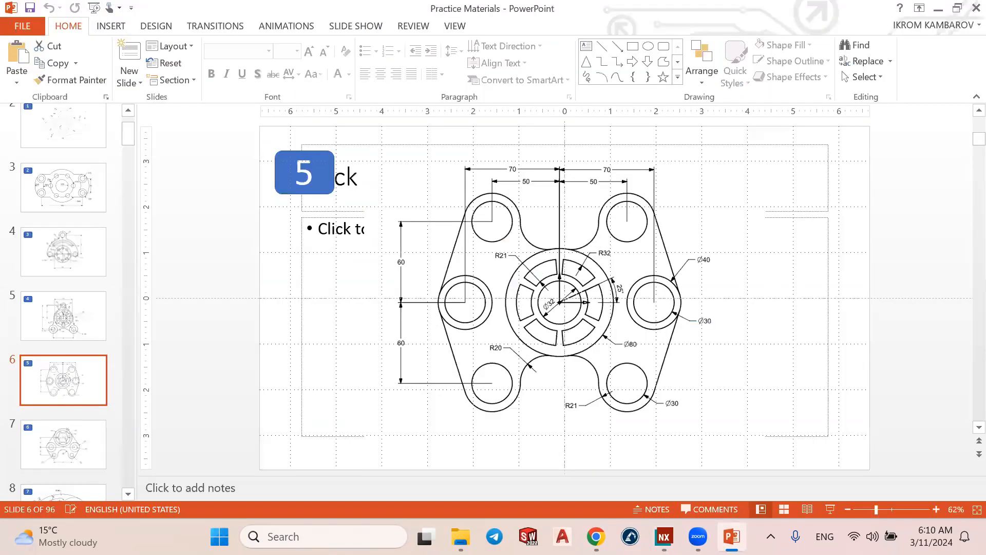
left_click(732, 537)
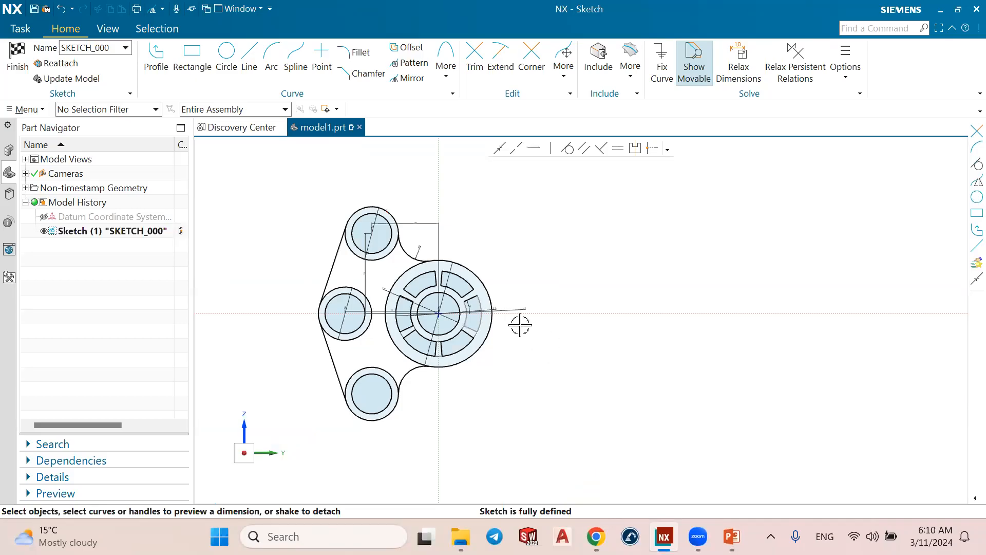
left_click(406, 78)
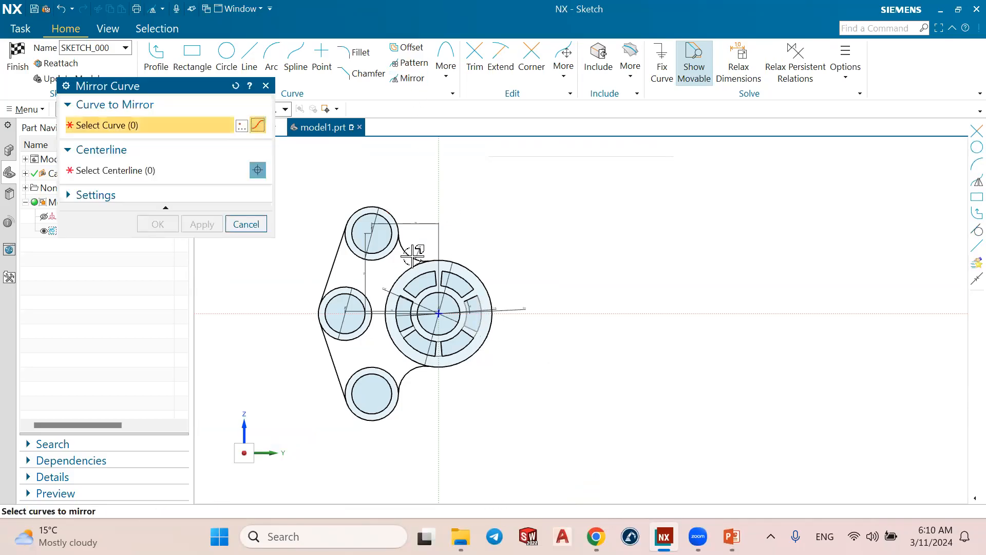
scroll(423, 238, "up", 1)
left_click(411, 246)
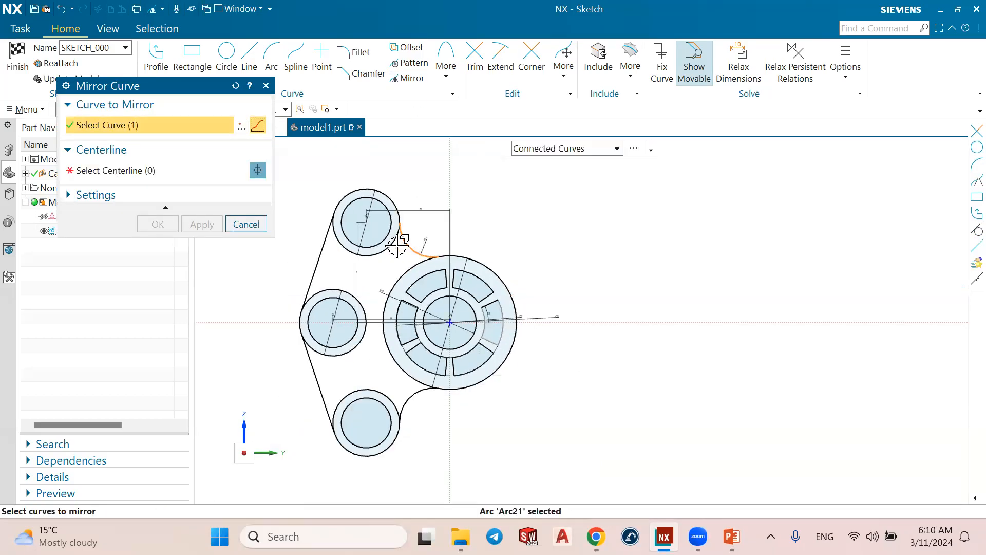
left_click(389, 246)
left_click(389, 247)
left_click(324, 249)
left_click(343, 290)
left_click(382, 390)
left_click(337, 406)
left_click(317, 382)
left_click(399, 405)
left_click(431, 387)
scroll(538, 289, "down", 2)
left_click(143, 170)
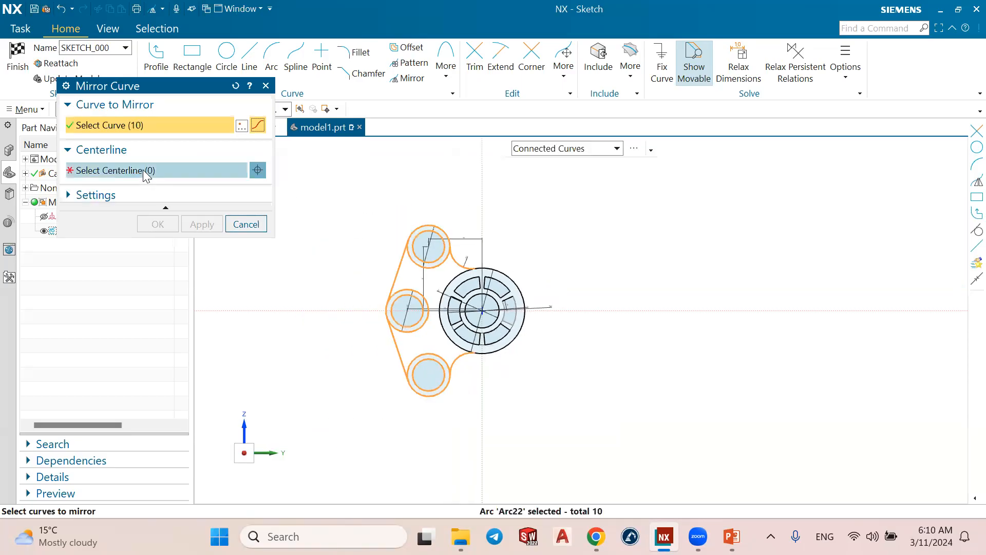
left_click(484, 207)
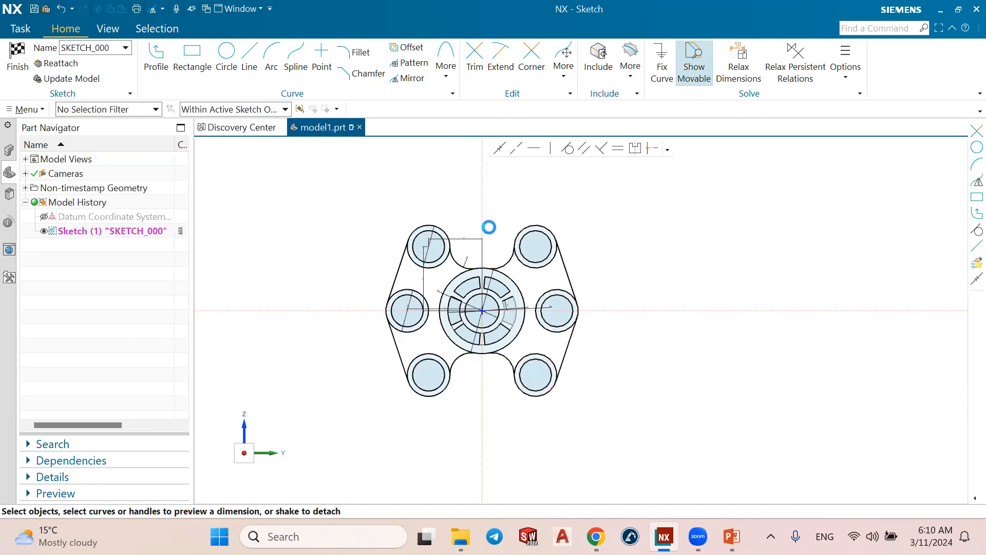
scroll(489, 226, "down", 1)
scroll(559, 220, "up", 2)
scroll(559, 220, "down", 1)
scroll(496, 312, "up", 1)
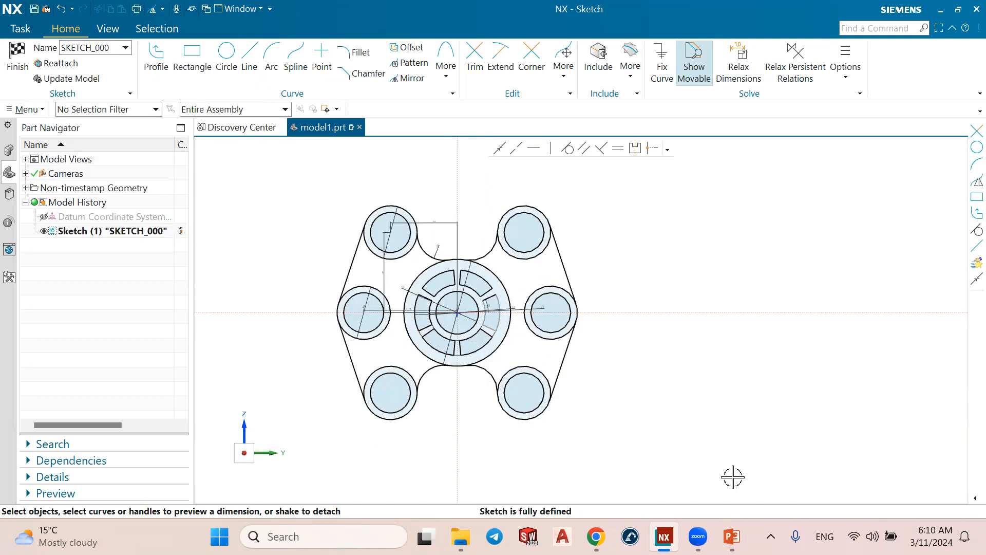
Trim the inner arcs of the four corner outer circles between the tangent lines and the 20 mm connecting arcs.
left_click(732, 536)
left_click(732, 536)
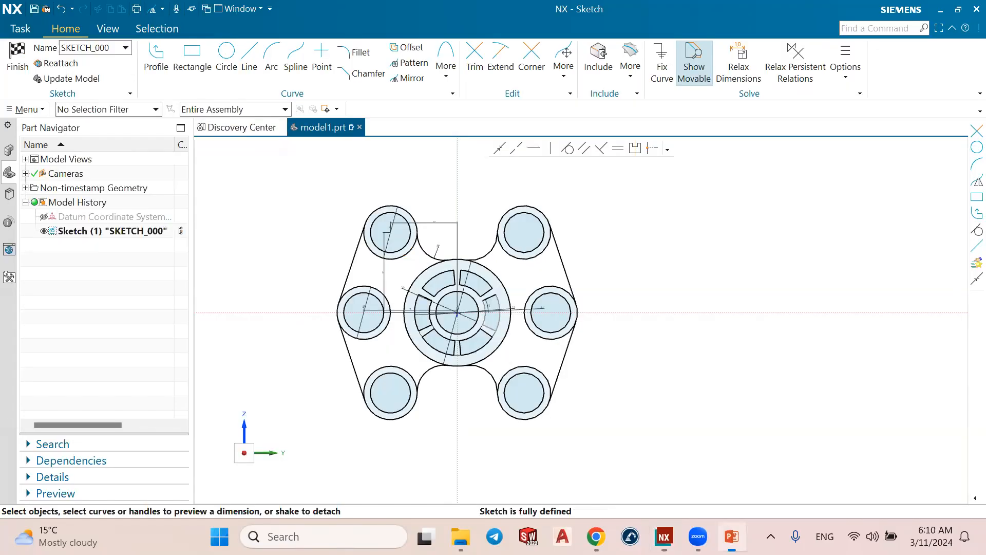
left_click(732, 536)
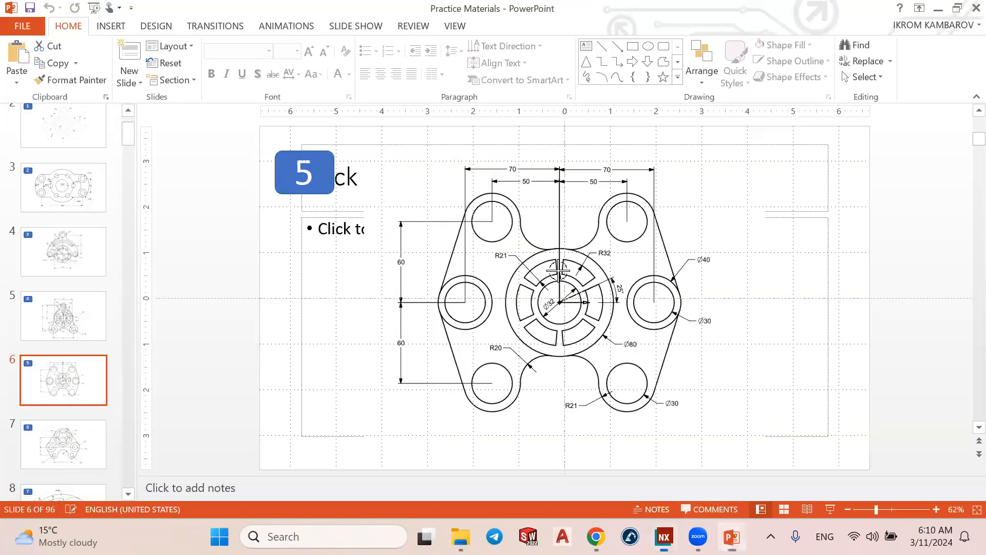
left_click(732, 536)
left_click(473, 68)
scroll(524, 279, "up", 1)
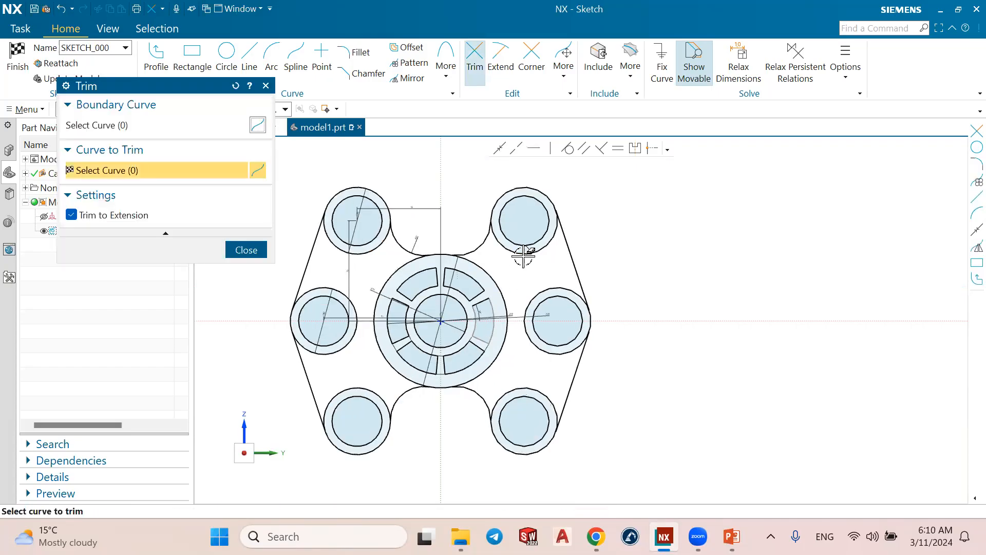
left_click(376, 252)
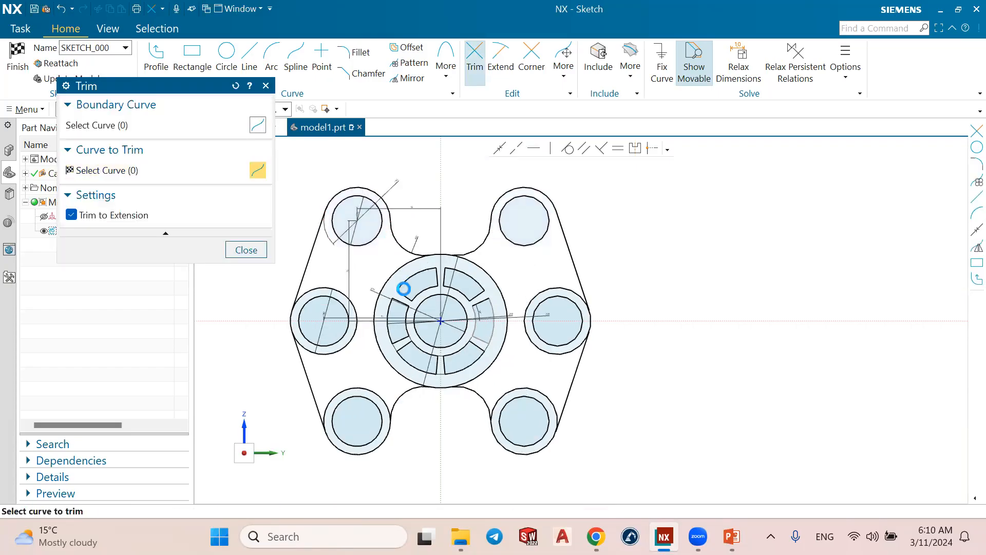
left_click(379, 391)
left_click(529, 391)
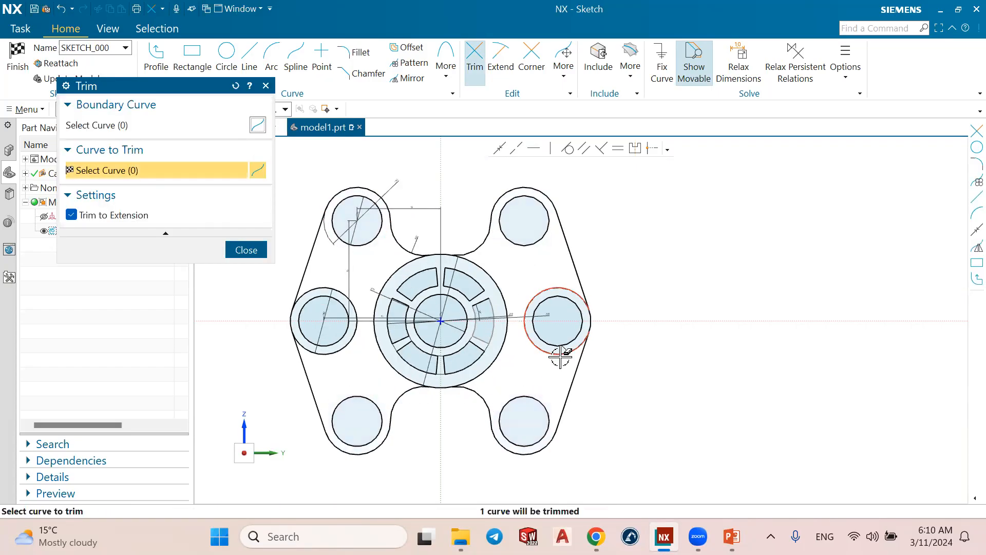
scroll(579, 282, "down", 3)
scroll(590, 252, "up", 1)
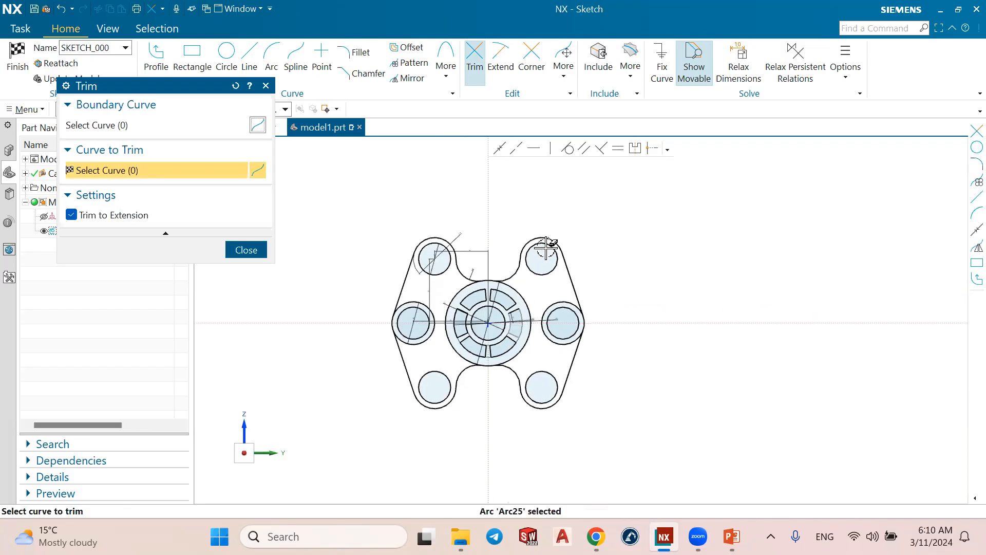
left_click(246, 250)
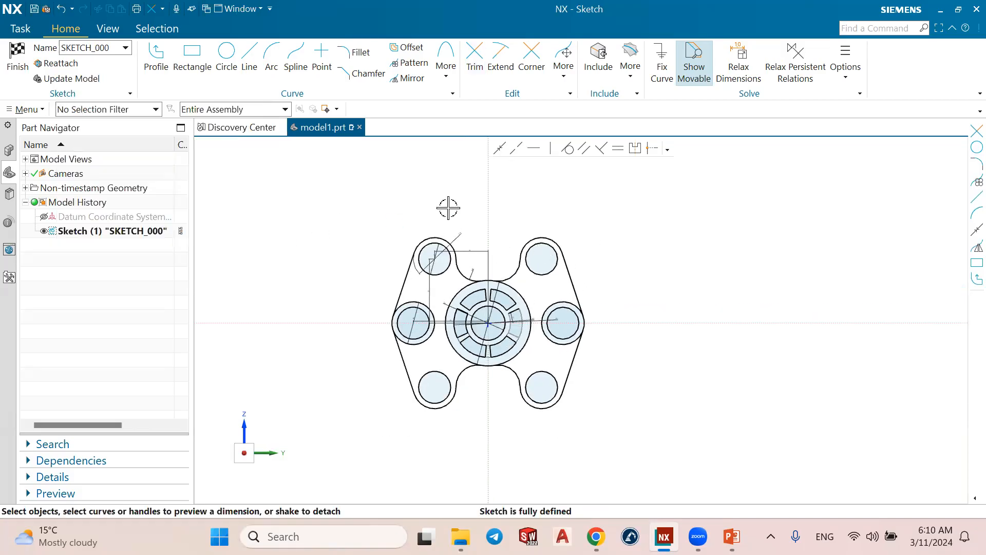
Switch to PowerPoint, compare the sketch with drawing 5 and display the slide with practice drawing 6.
scroll(471, 207, "down", 2)
scroll(440, 258, "up", 2)
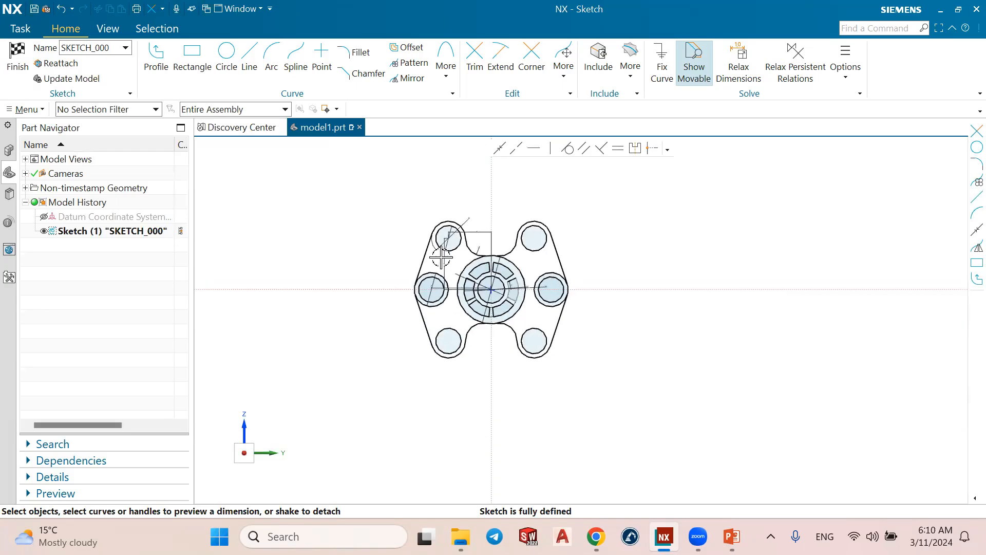
scroll(592, 249, "up", 1)
scroll(590, 239, "down", 2)
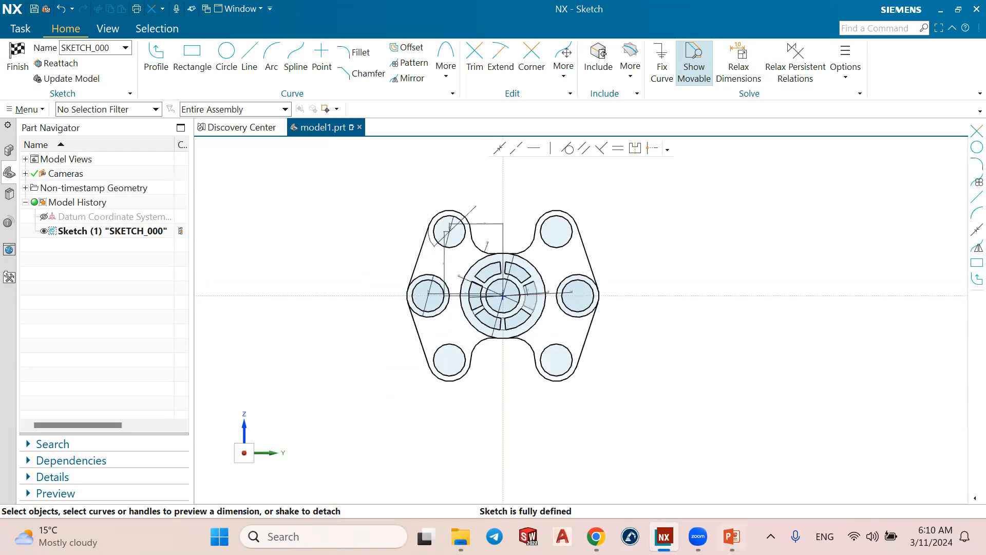
left_click(732, 536)
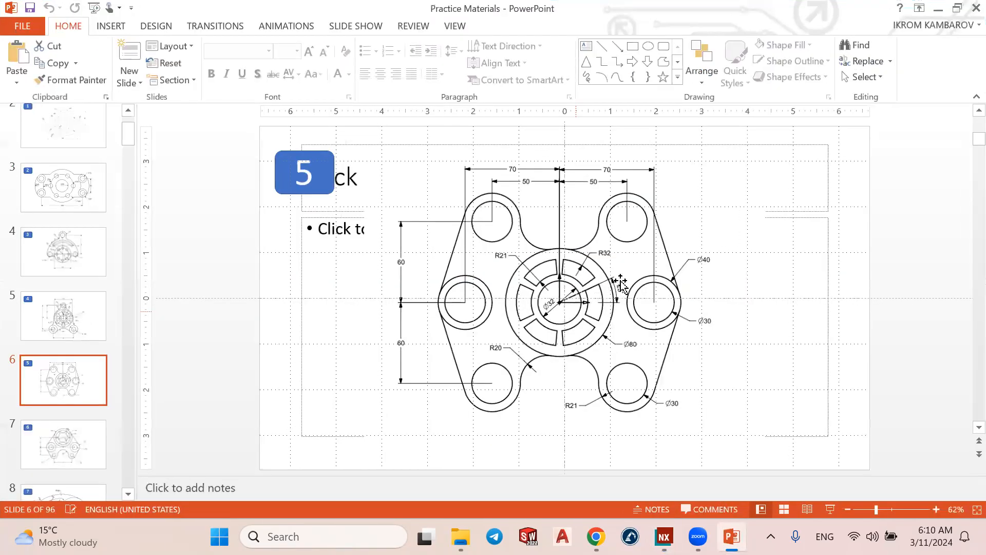
left_click(96, 436)
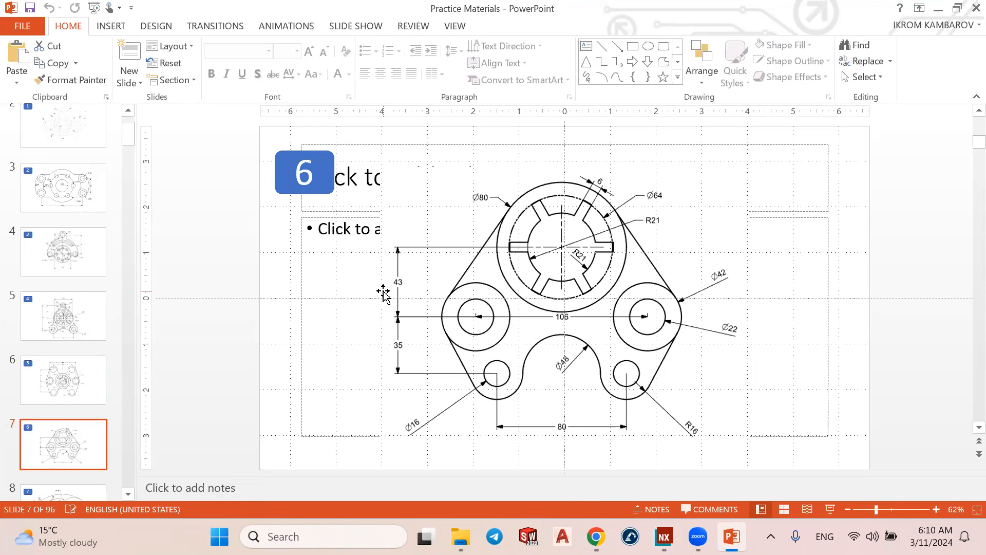
left_click(78, 374)
left_click(83, 437)
Return to NX and finish the drawing 5 sketch.
left_click(723, 534)
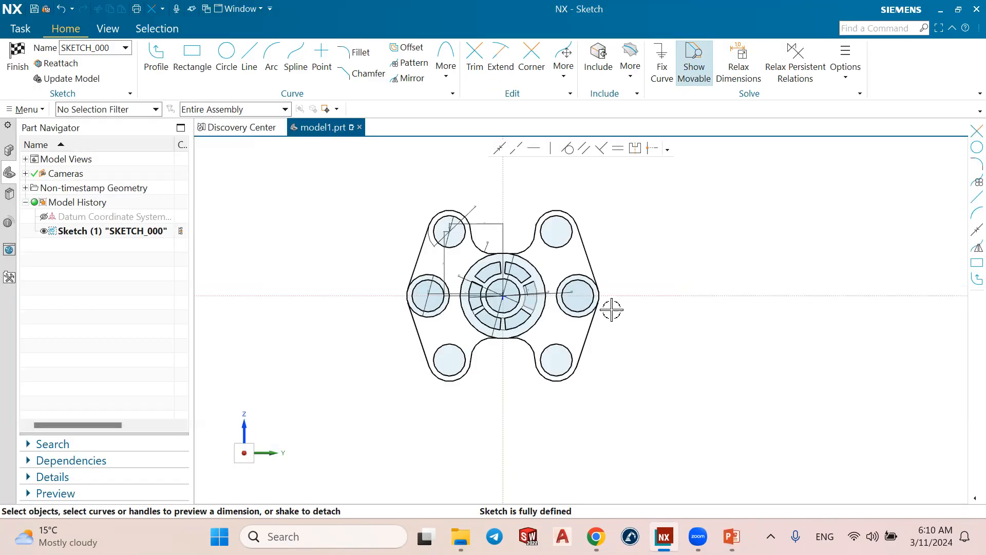
left_click(19, 61)
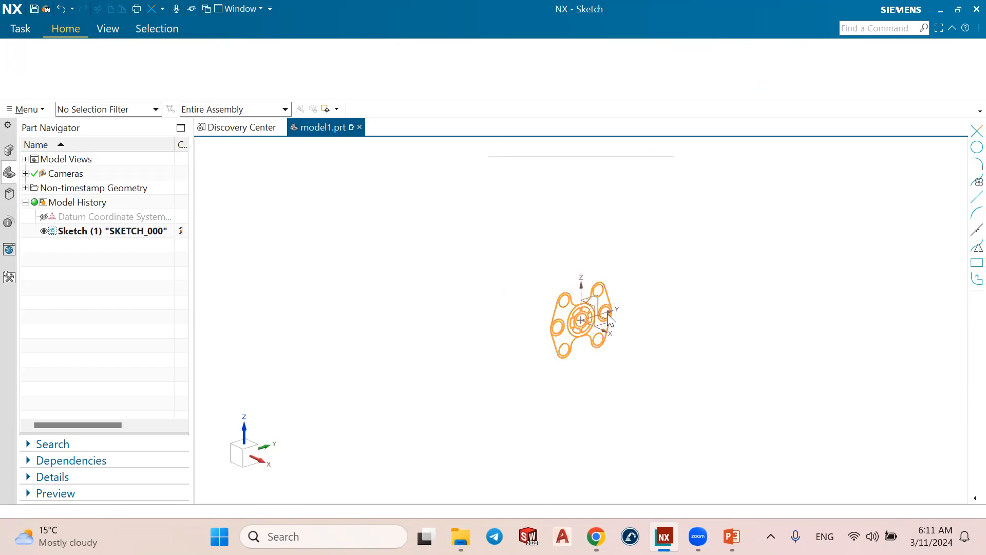
scroll(629, 302, "up", 4)
scroll(629, 301, "down", 2)
key("Escape")
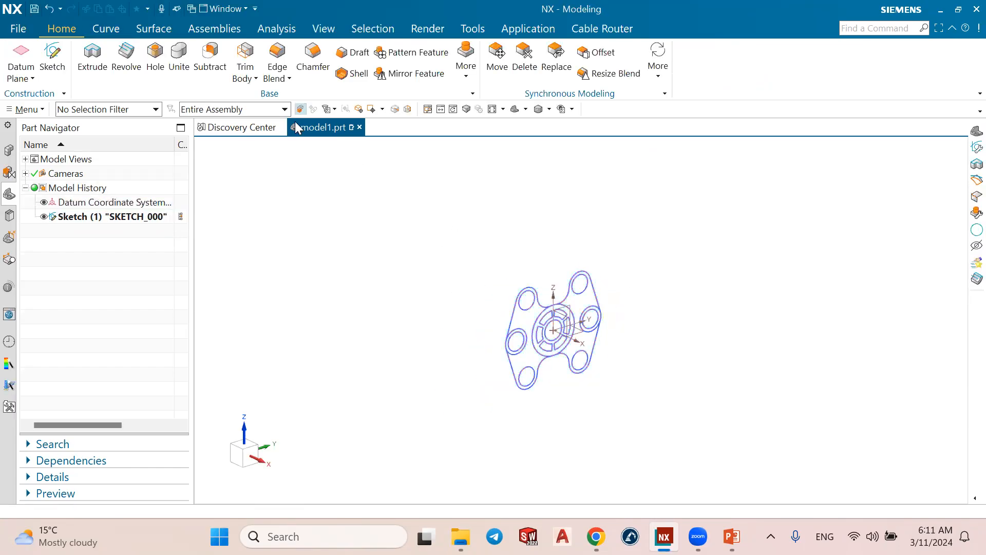
Create a new part file named model2.prt from the Model template in millimetres.
left_click(19, 29)
left_click(202, 112)
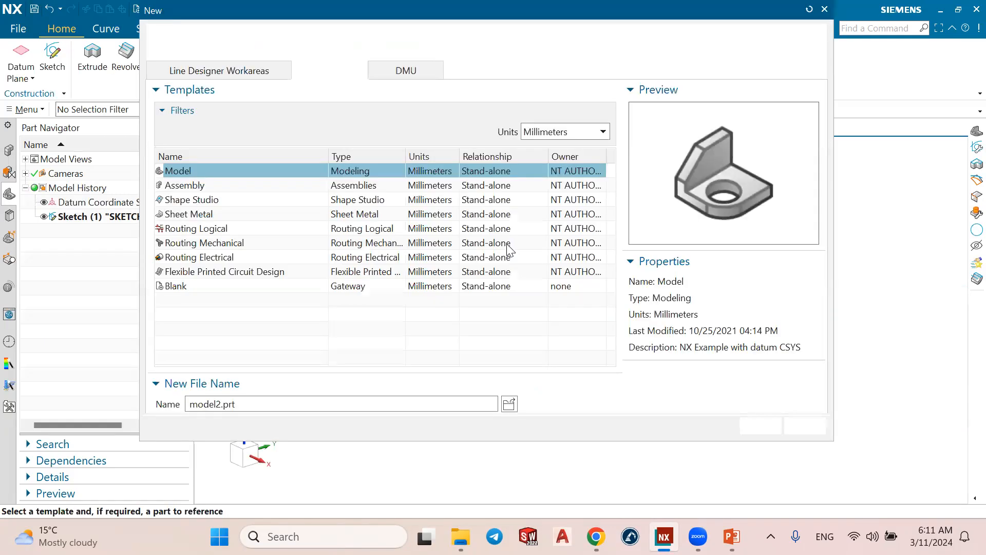
left_click(755, 495)
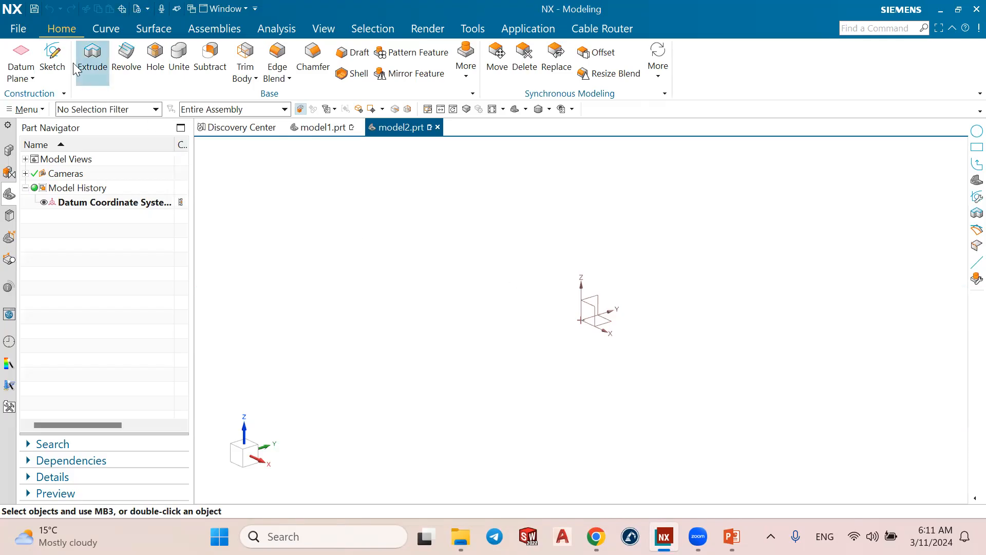
Start a new sketch on the YZ plane of the new part and check drawing 6 in PowerPoint.
left_click(52, 56)
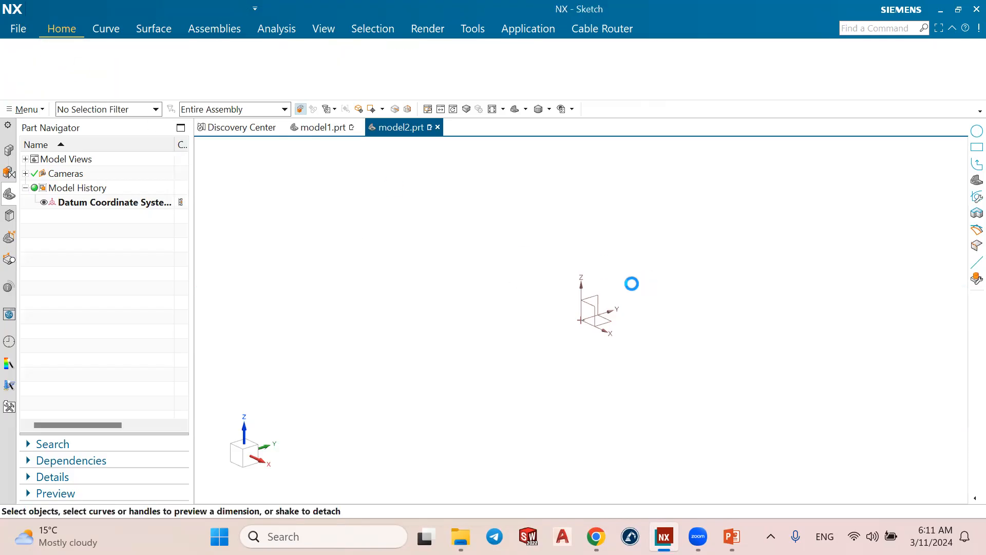
left_click(715, 233)
middle_click(712, 231)
left_click(732, 536)
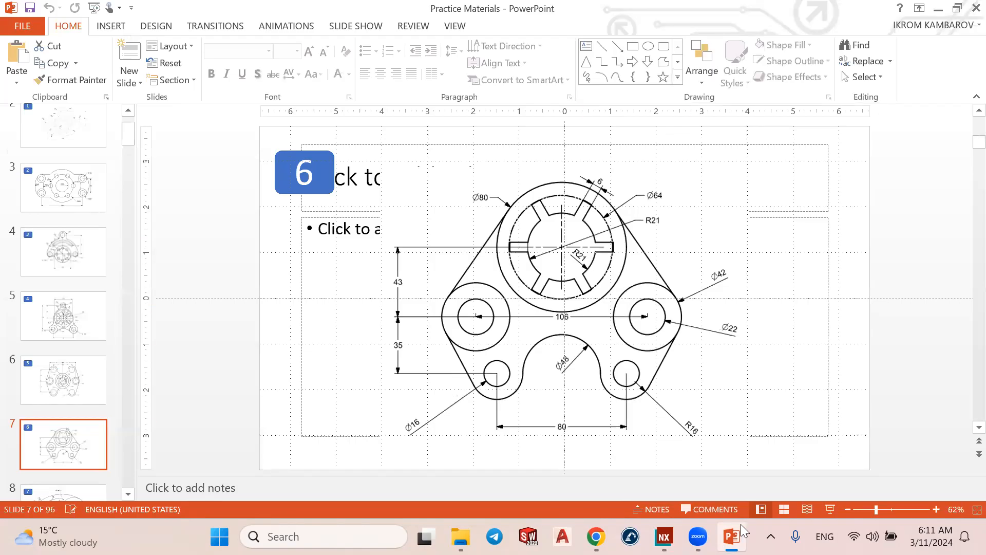
left_click(664, 536)
Draw a circle about 184 mm in diameter up and to the right of the origin and dimension its diameter.
left_click(226, 54)
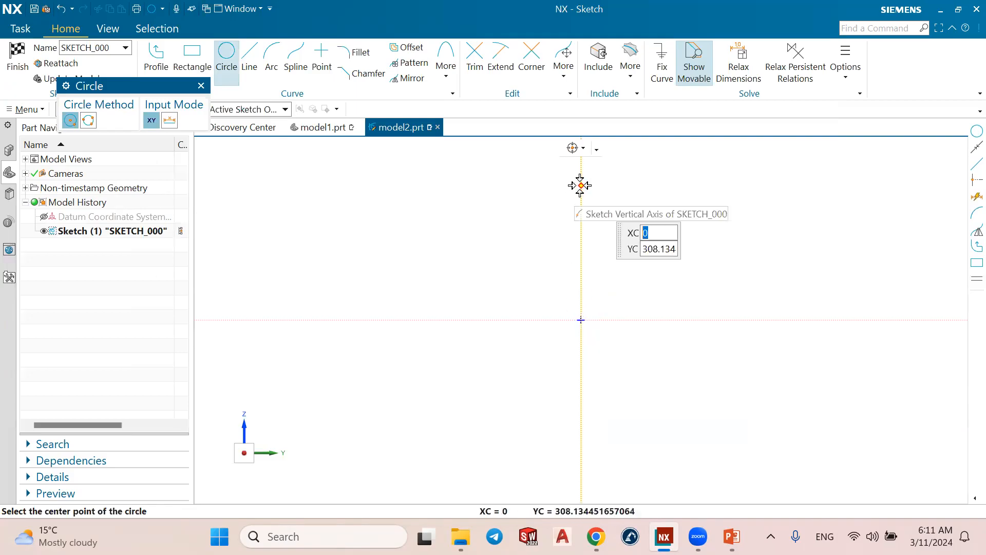
left_click(638, 189)
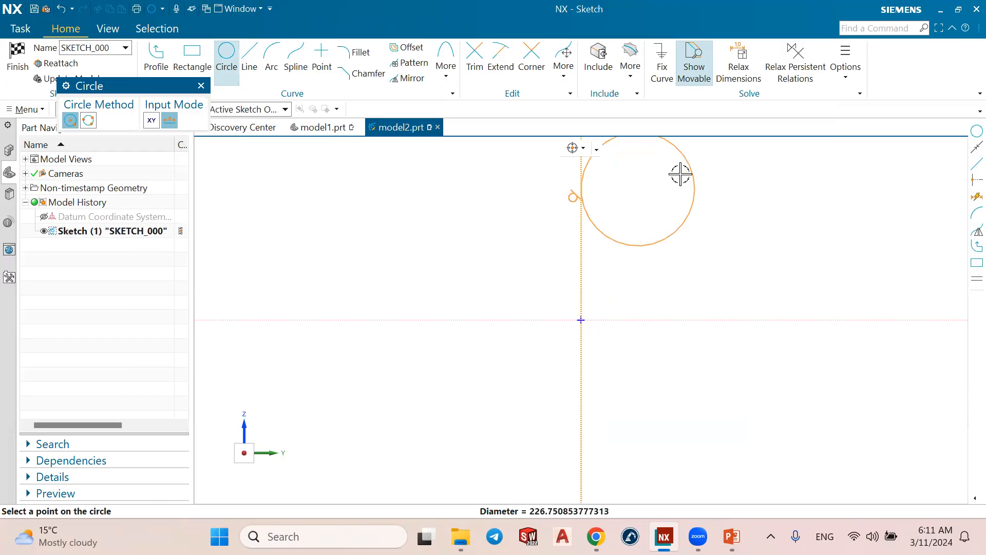
left_click(676, 179)
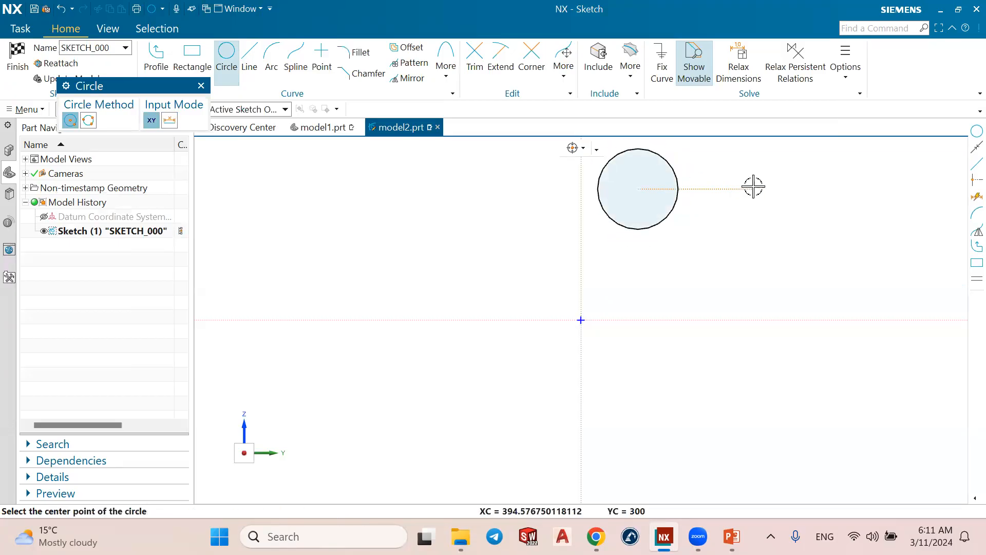
key("Escape")
left_click(676, 176)
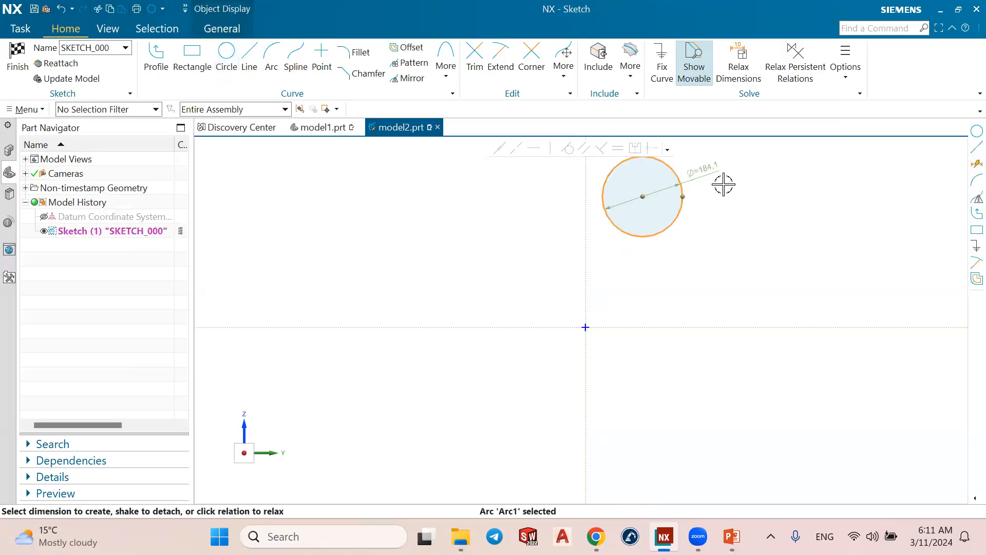
double_click(718, 167)
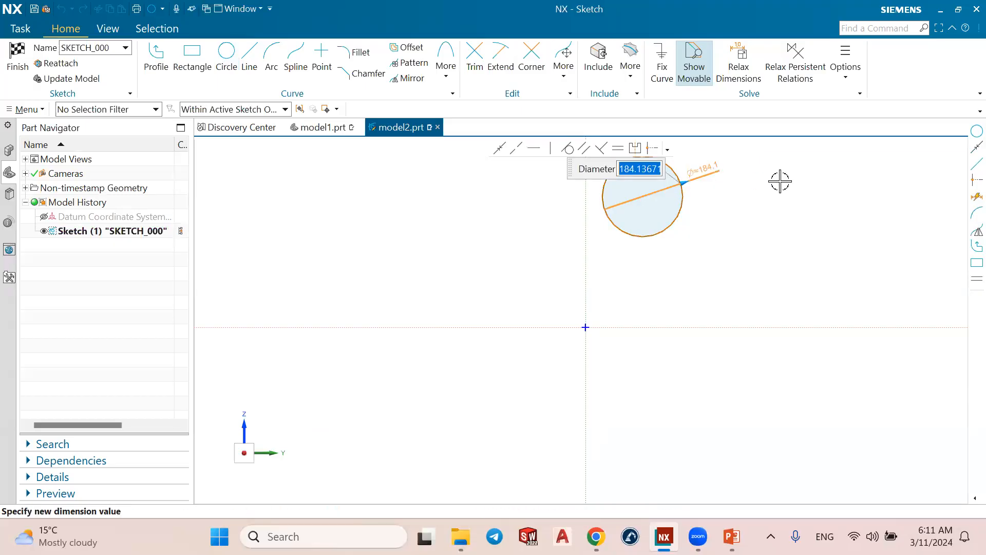
key("Return")
Delete the oversized circle together with its diameter dimension.
left_click_drag(718, 274, 572, 171)
scroll(685, 218, "down", 3)
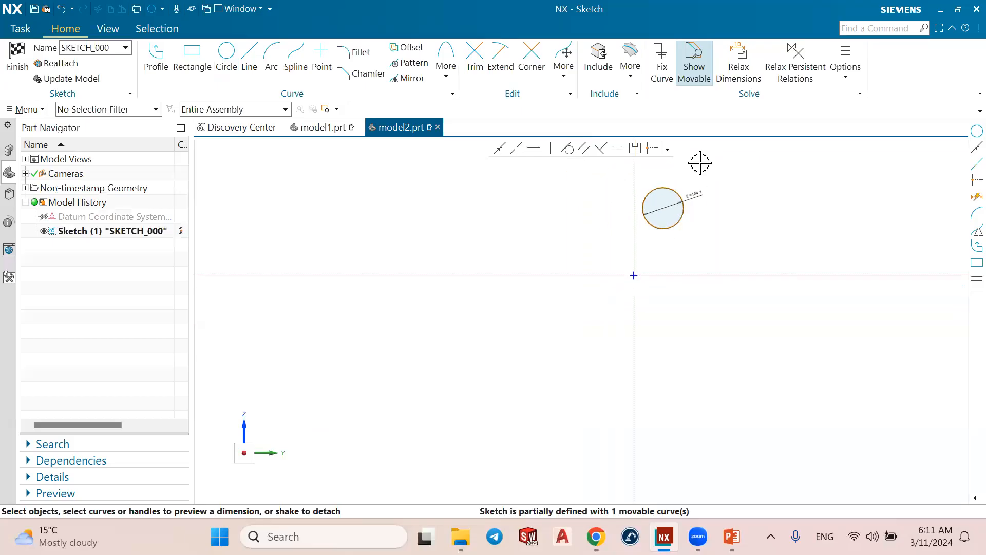
scroll(699, 163, "up", 3)
left_click_drag(694, 315, 559, 192)
key("Delete")
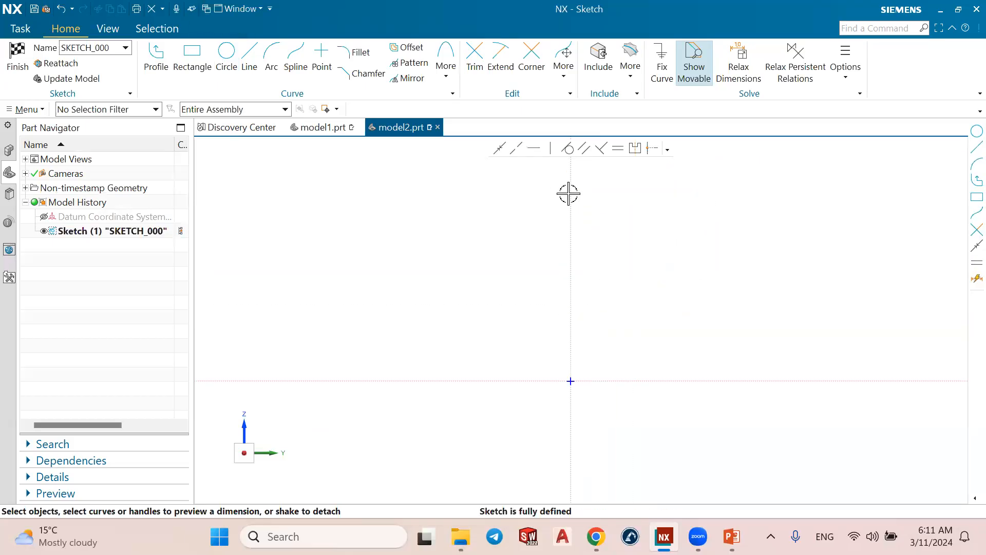
Draw a 42 mm diameter circle up and to the right of the origin.
left_click(226, 57)
left_click(614, 246)
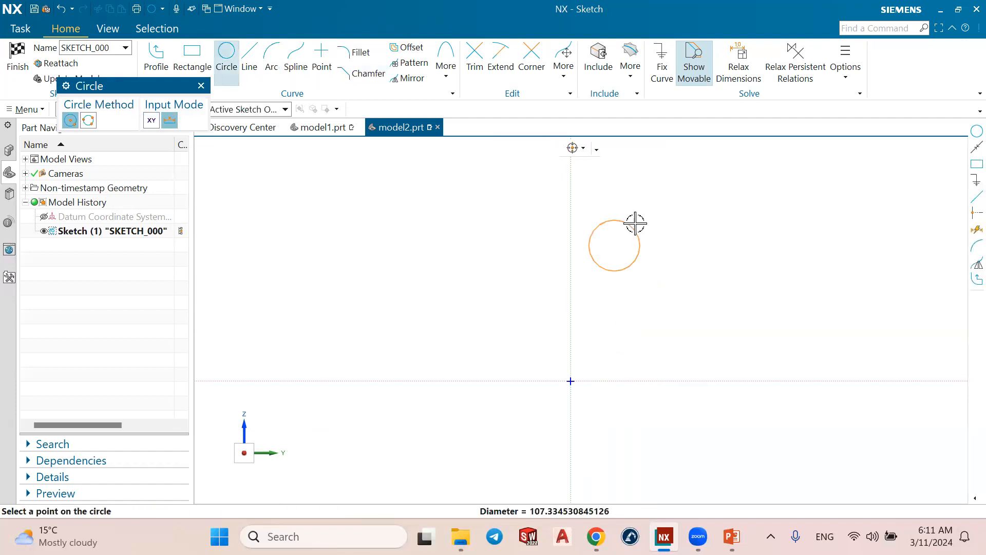
scroll(634, 224, "up", 5)
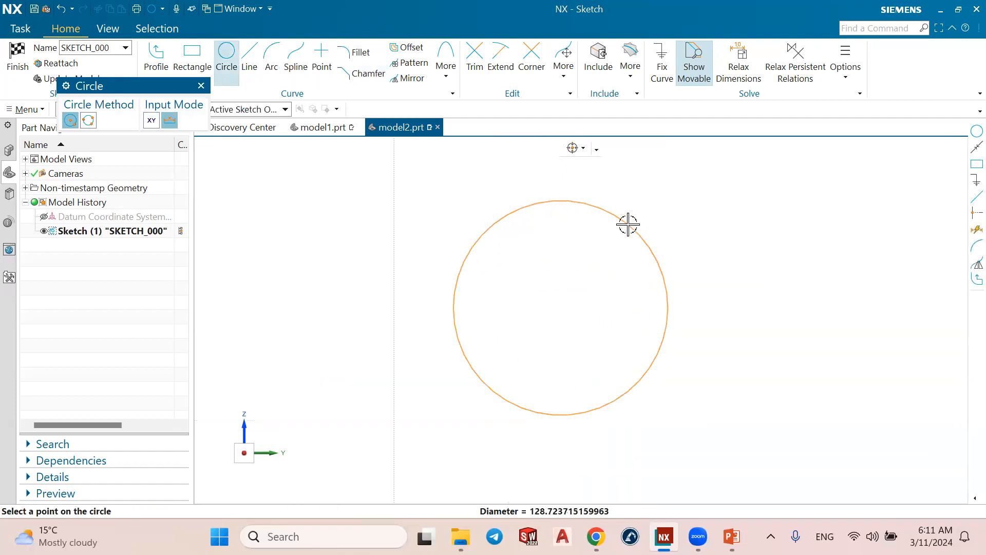
scroll(569, 276, "up", 4)
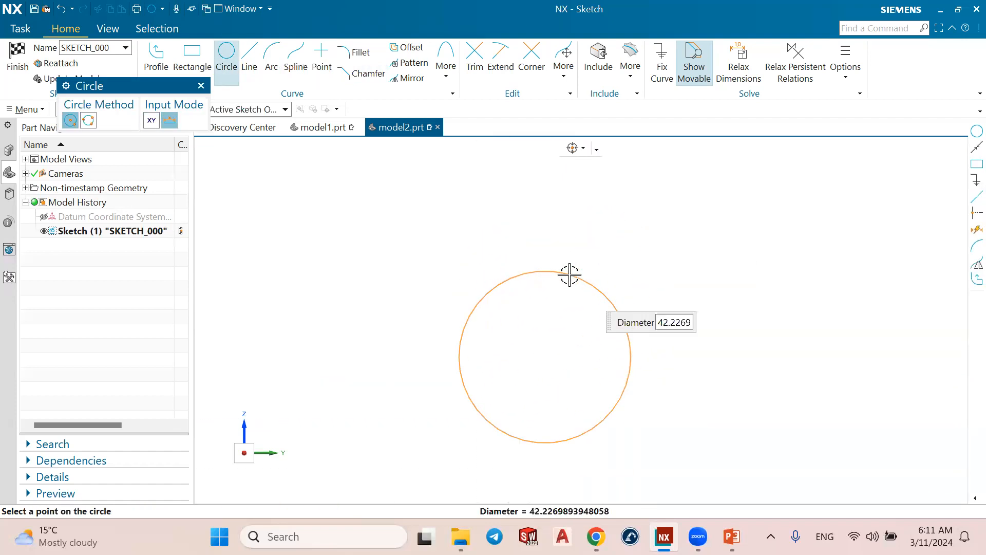
scroll(569, 275, "up", 2)
type("42")
key("Return")
scroll(569, 271, "down", 5)
key("Escape")
key("Escape")
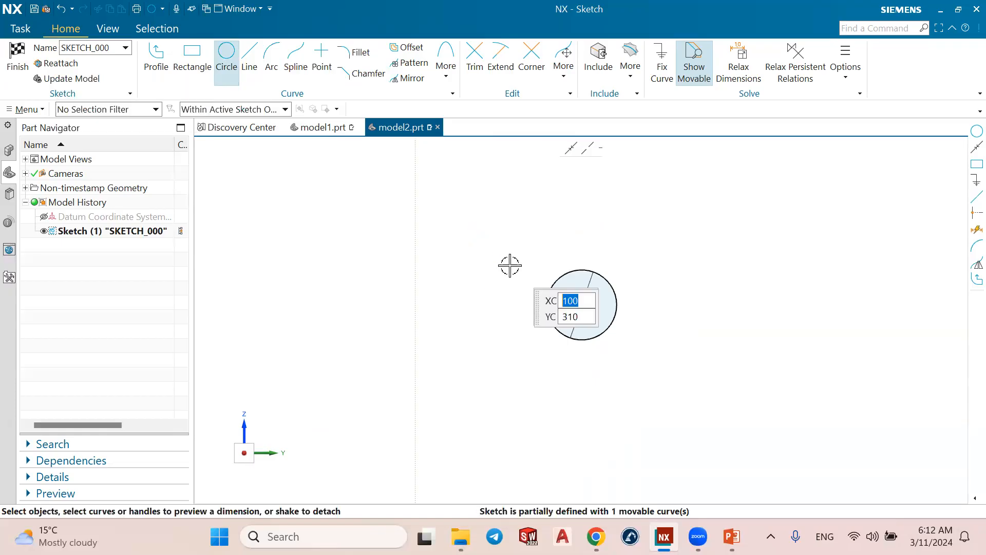
scroll(605, 307, "down", 1)
scroll(578, 300, "up", 2)
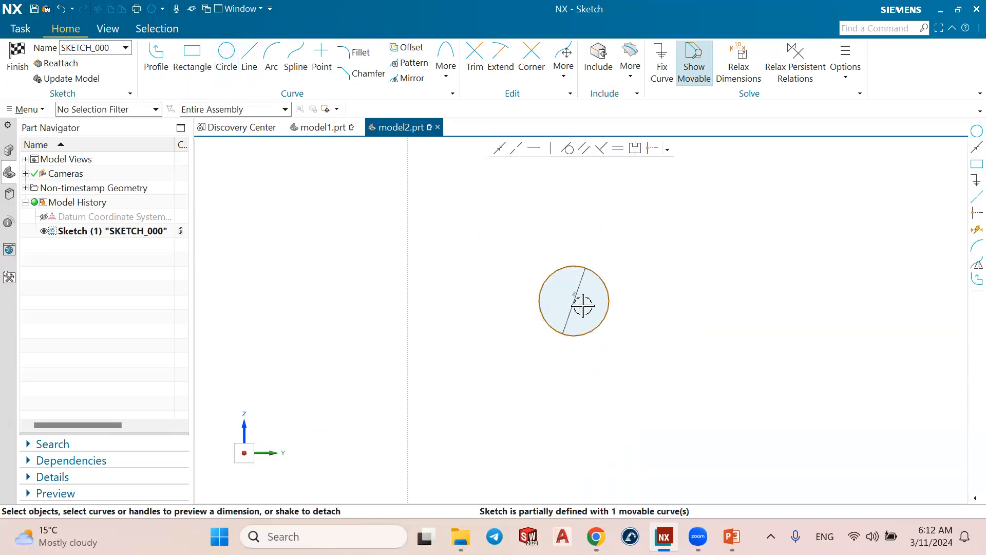
Make the circle's centre coincident with the sketch's vertical axis.
left_click(500, 150)
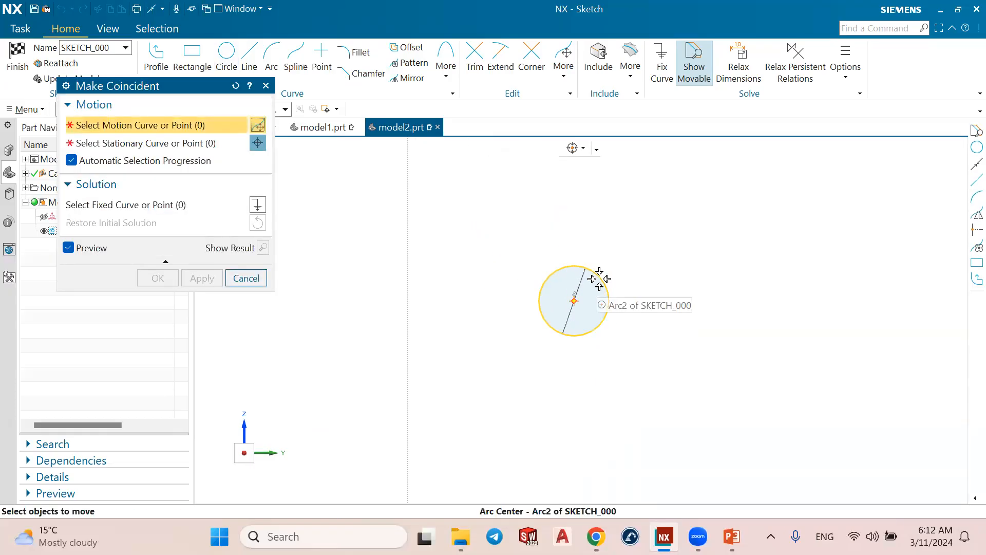
left_click(573, 301)
left_click(408, 270)
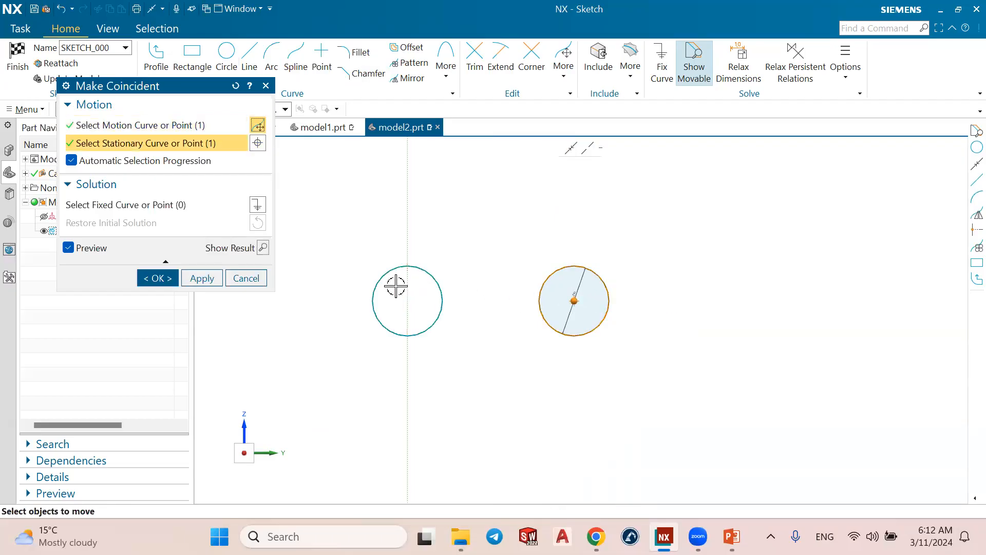
left_click(165, 270)
scroll(442, 265, "down", 2)
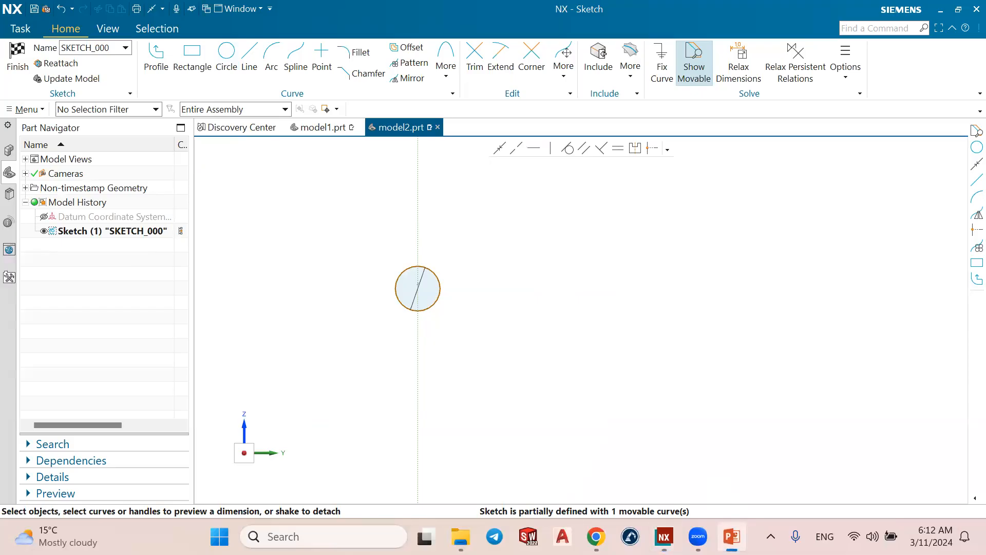
Check drawing 6 in PowerPoint, return to NX and set the circle centre's height above the horizontal sketch axis to 43 mm.
left_click(732, 537)
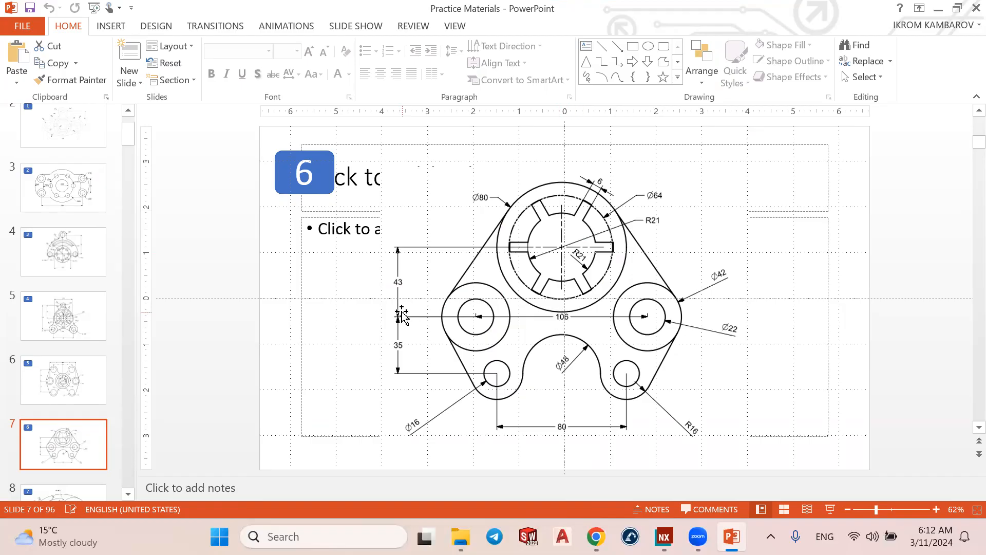
key("alt+Tab")
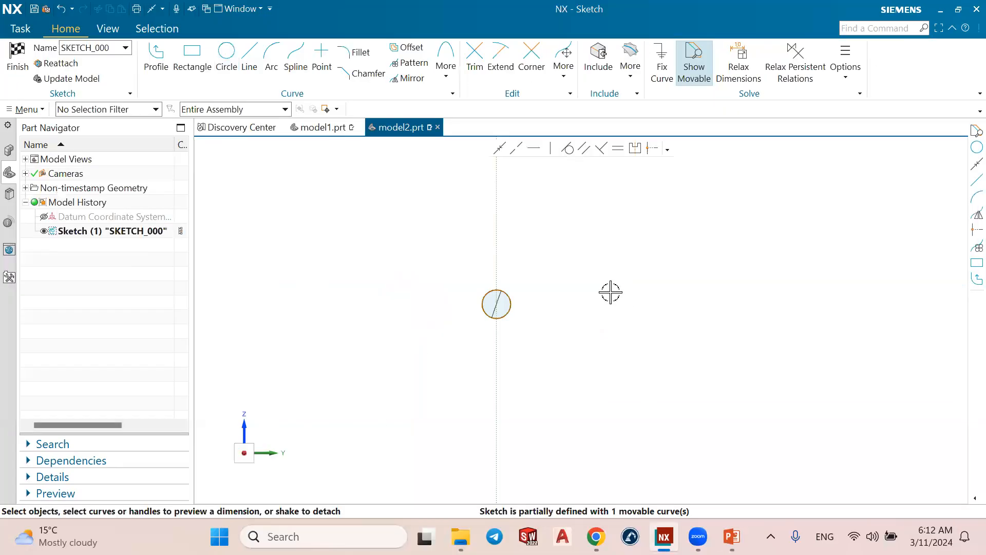
left_click(541, 380)
scroll(546, 250, "up", 6)
left_click(524, 227)
left_click(535, 298)
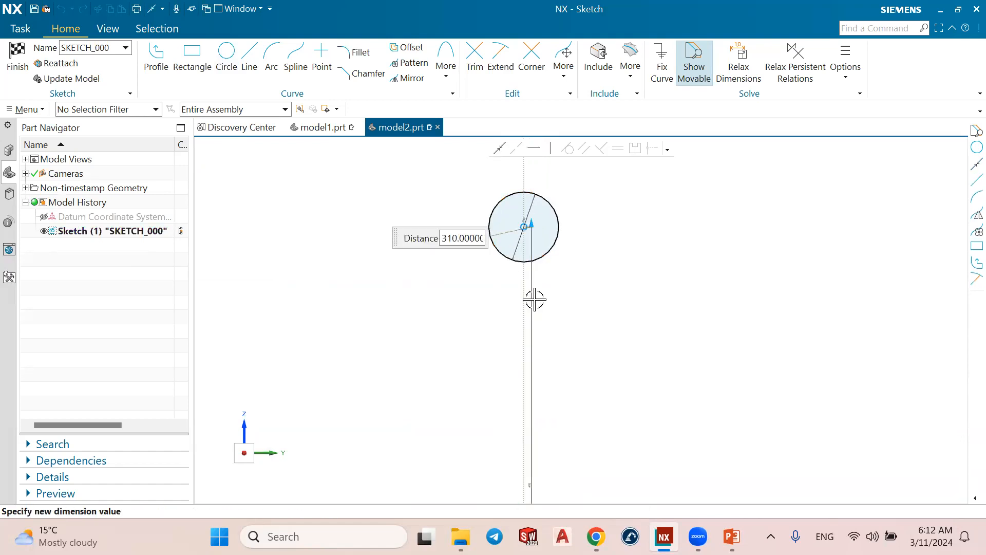
type("43")
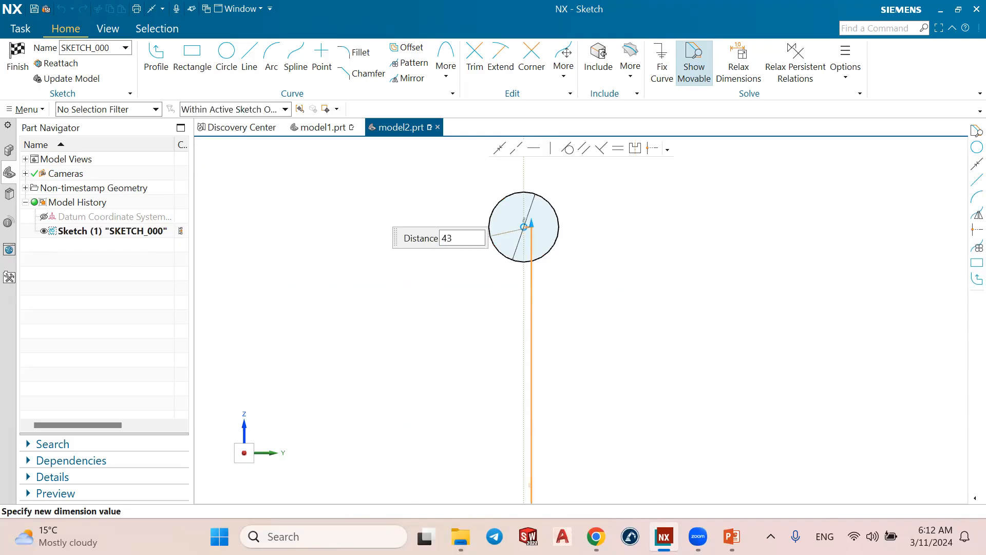
key("Return")
scroll(553, 301, "down", 5)
scroll(560, 379, "up", 4)
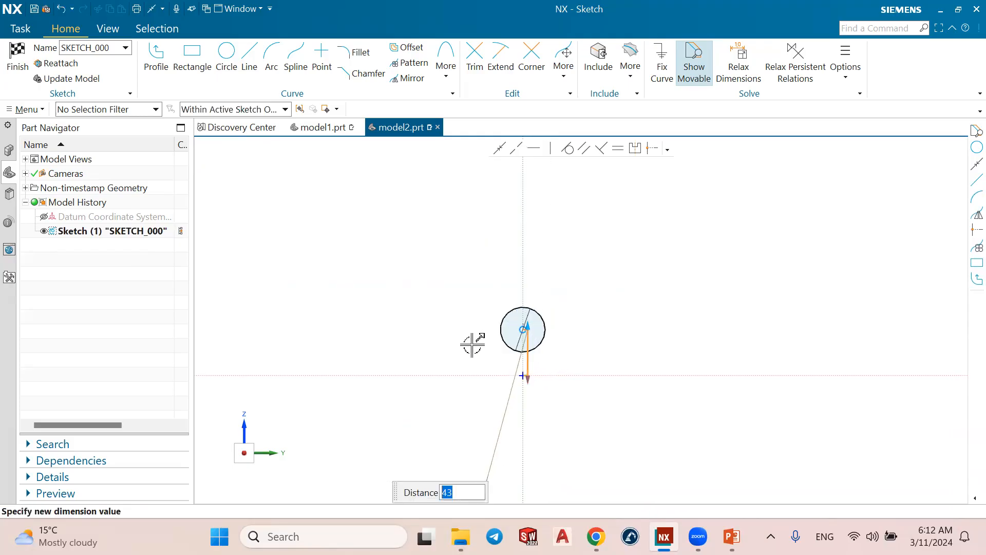
scroll(473, 344, "up", 3)
key("Escape")
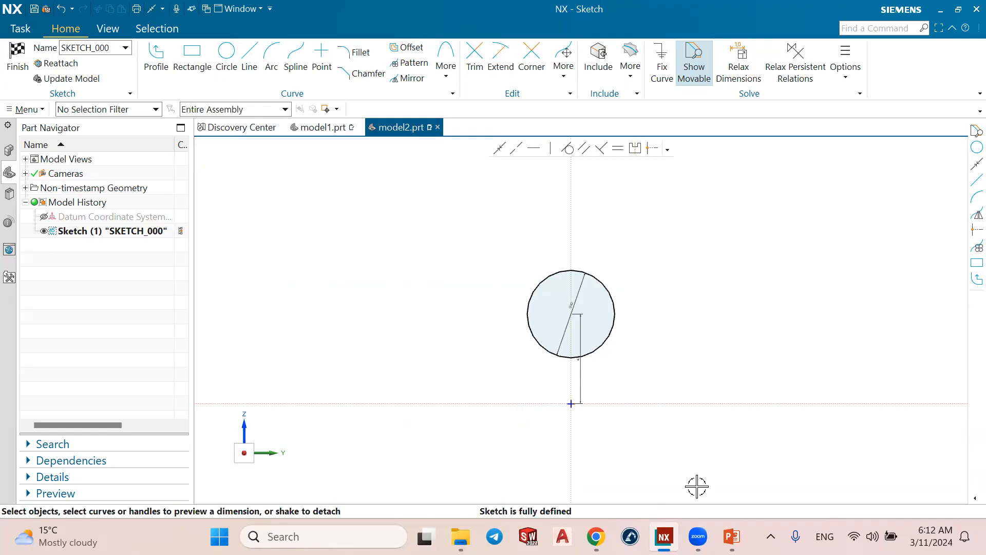
Check drawing 6 in PowerPoint and trim the slot's two edges and centreline to the ring between the two concentric circles in NX.
left_click(732, 536)
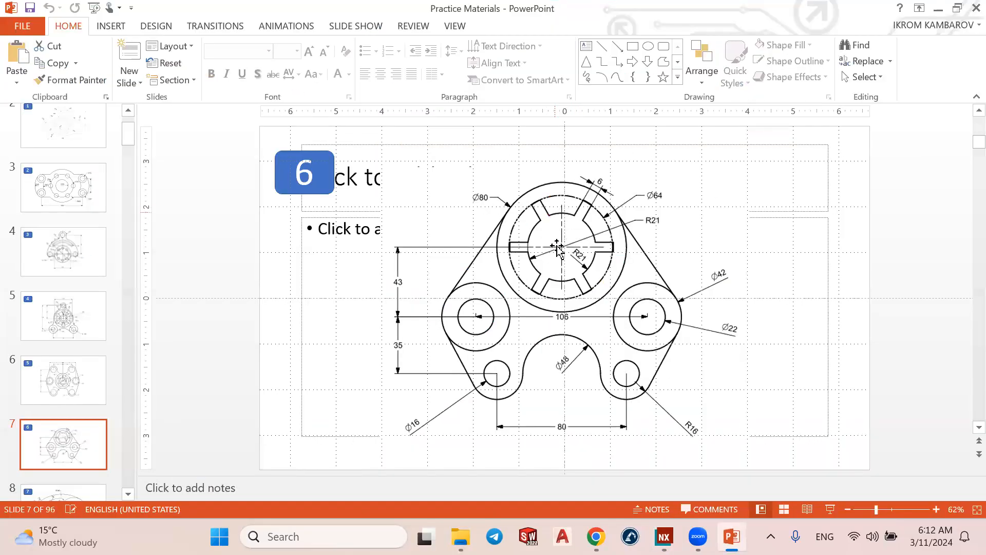
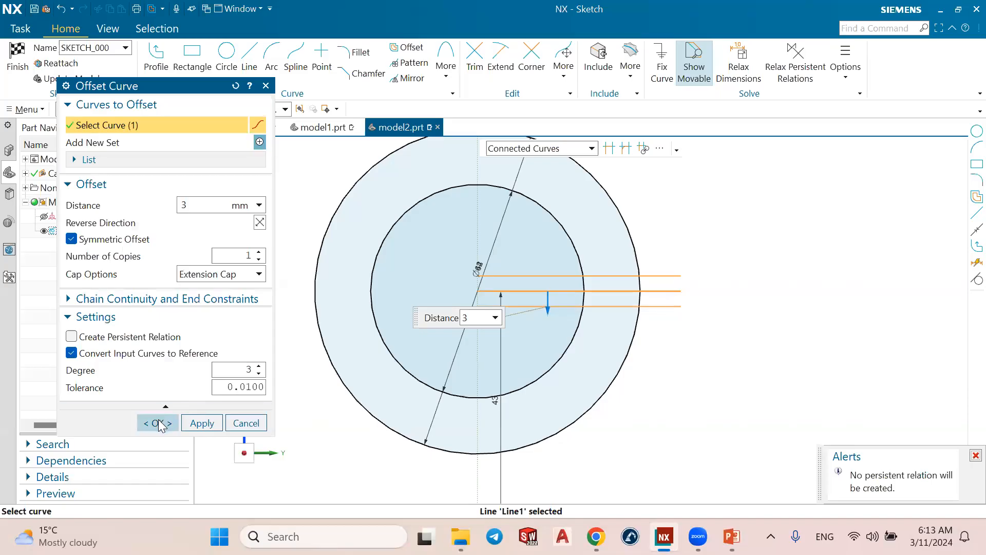
scroll(644, 312, "up", 1)
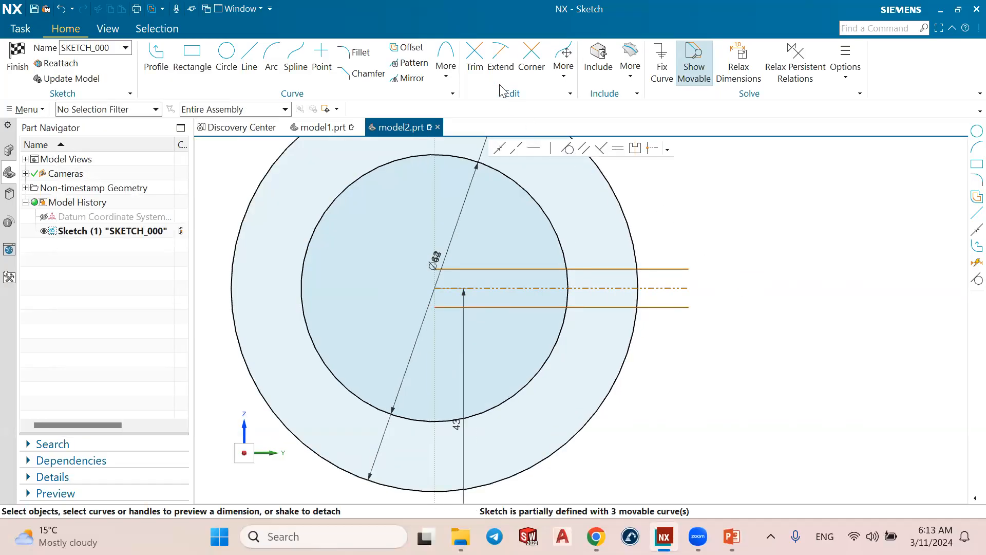
left_click(475, 63)
left_click_drag(501, 263, 515, 341)
mouse_move(672, 239)
left_mouse_down()
mouse_move(673, 348)
mouse_move(673, 339)
left_mouse_up()
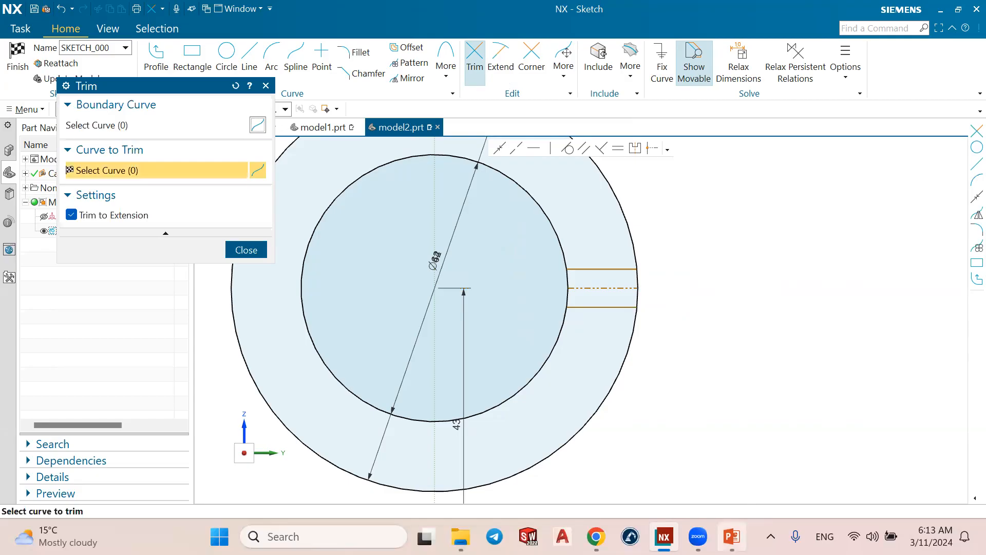
left_click(731, 536)
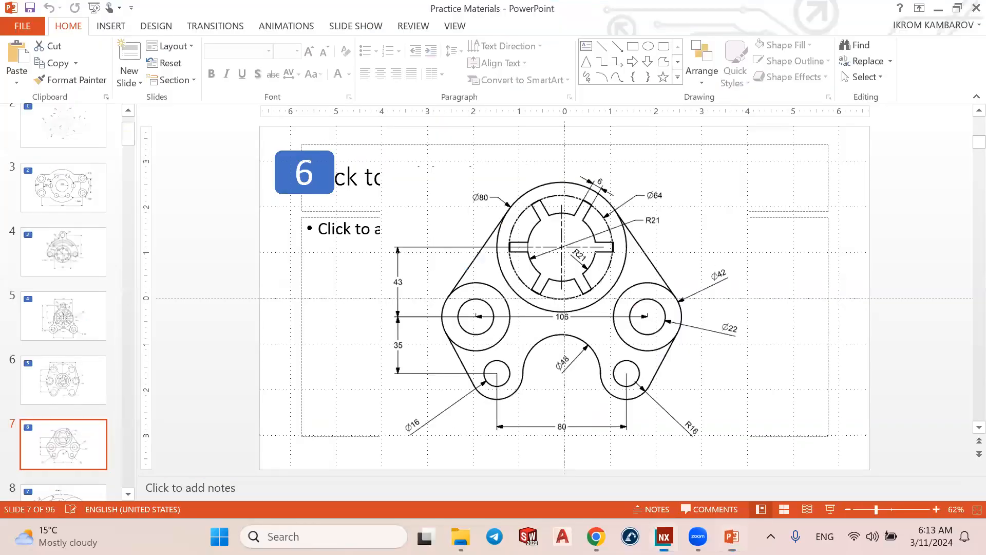
left_click(731, 537)
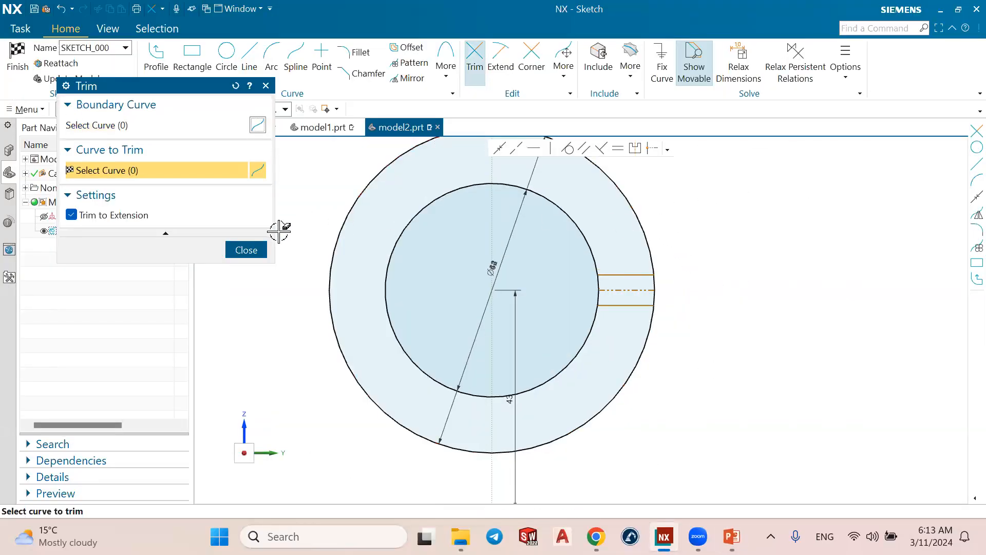
left_click(246, 250)
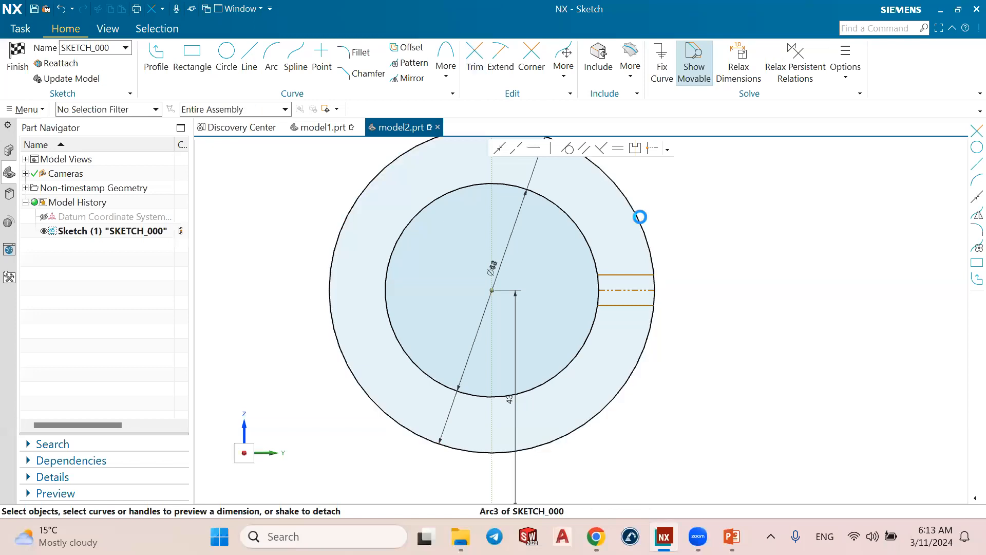
Convert the outer circle to a reference curve.
left_click(641, 215)
left_click(659, 201)
scroll(666, 224, "down", 2)
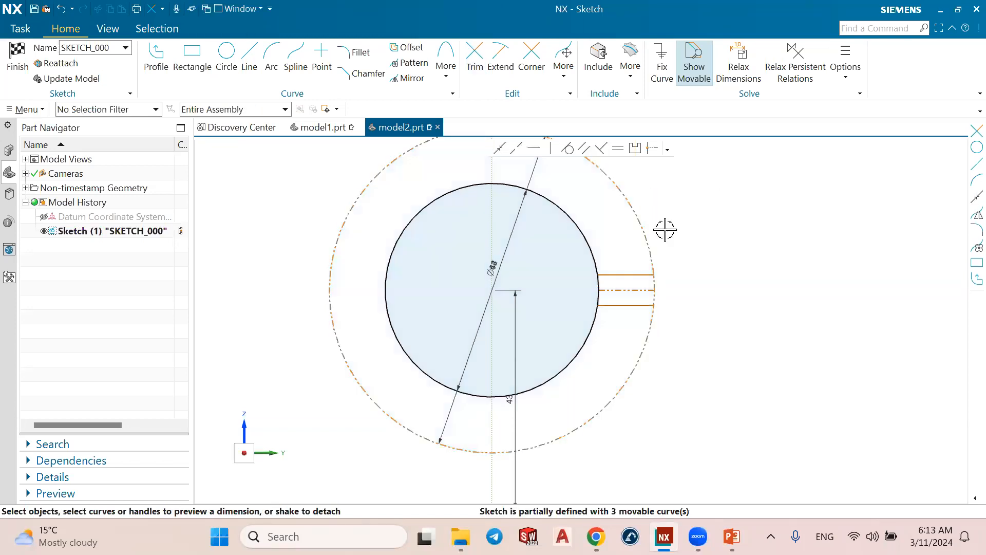
scroll(676, 208, "up", 2)
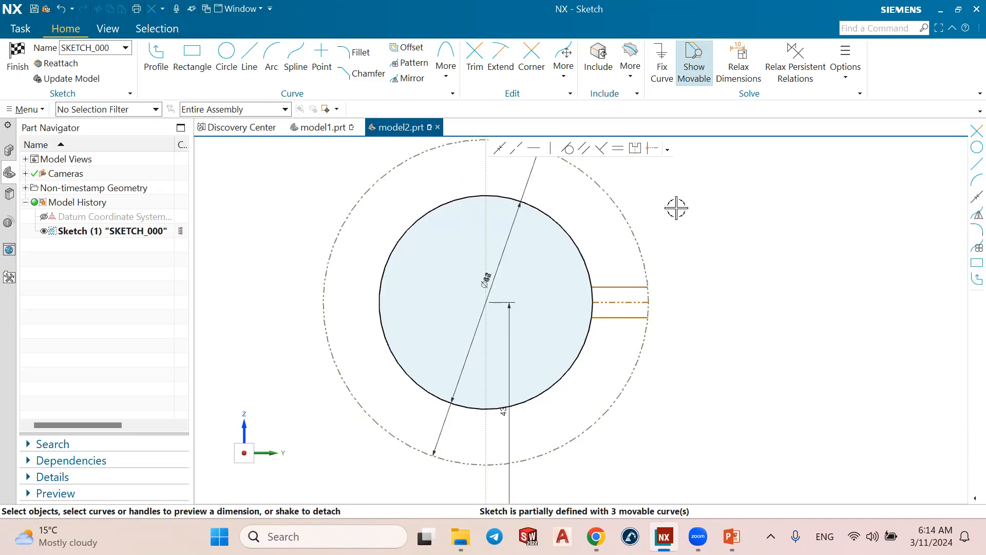
Check drawing 6 in PowerPoint and convert the outer circle back to an active curve in NX.
left_click(732, 536)
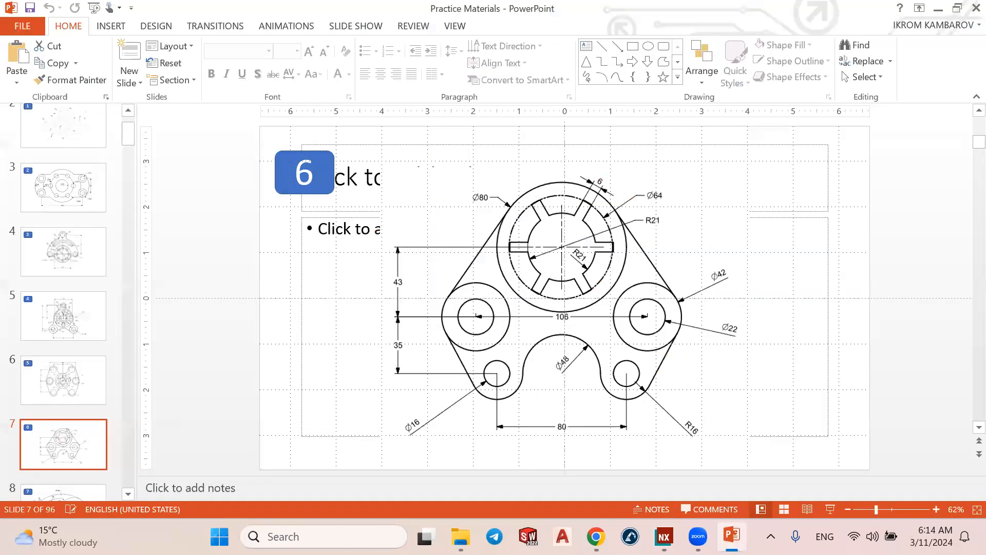
left_click(732, 537)
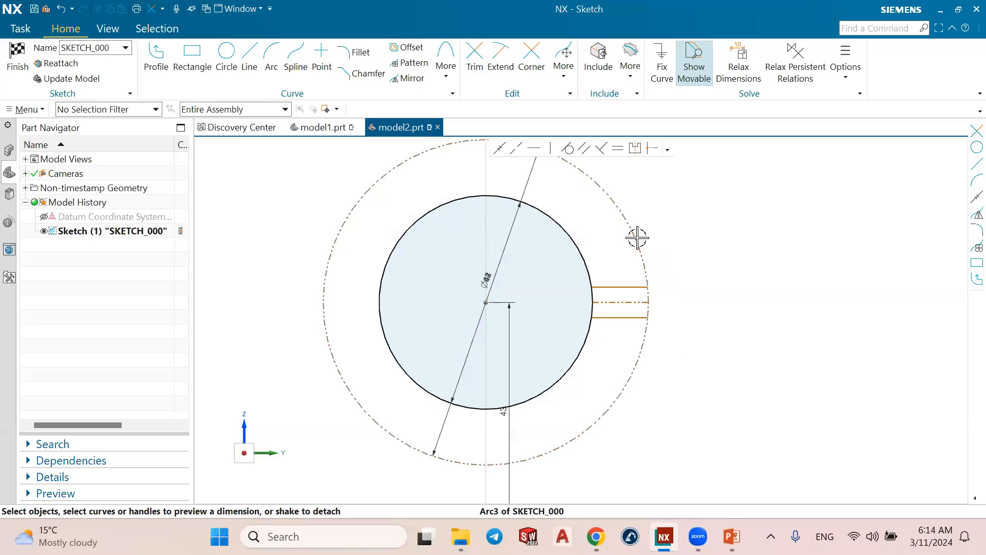
left_click(658, 220)
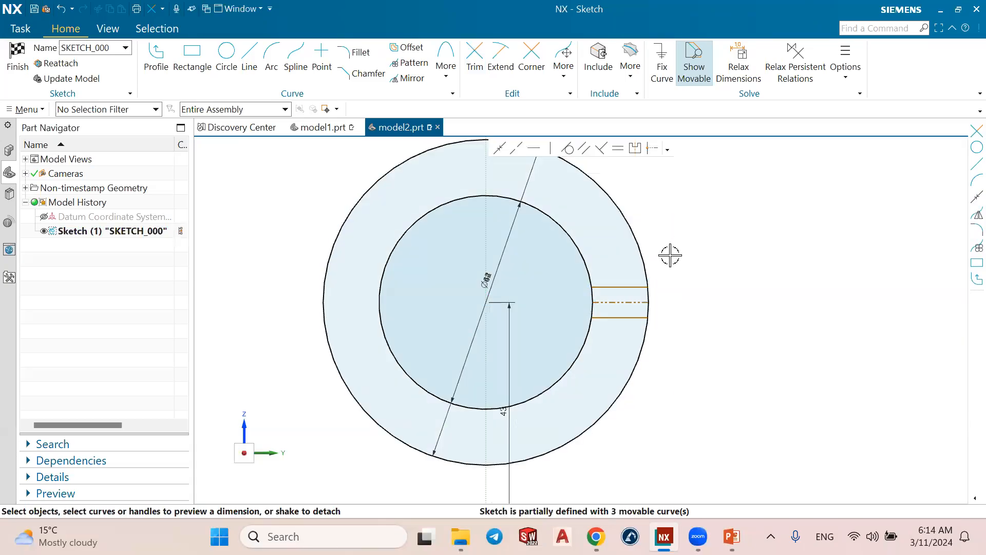
Check drawing 6 in PowerPoint and draw an 80 mm diameter circle in NX, concentric with the two existing circles.
scroll(670, 256, "up", 1)
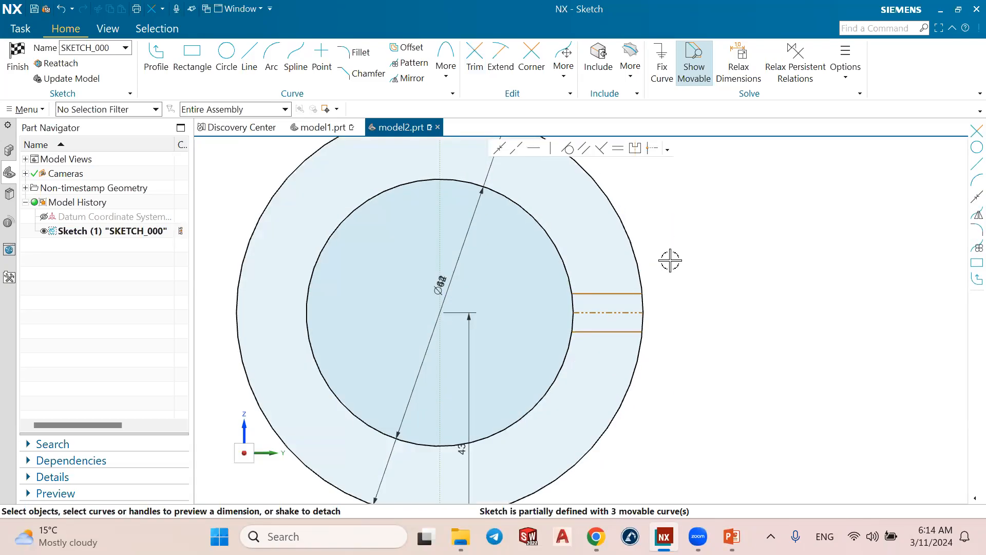
scroll(668, 315, "up", 2)
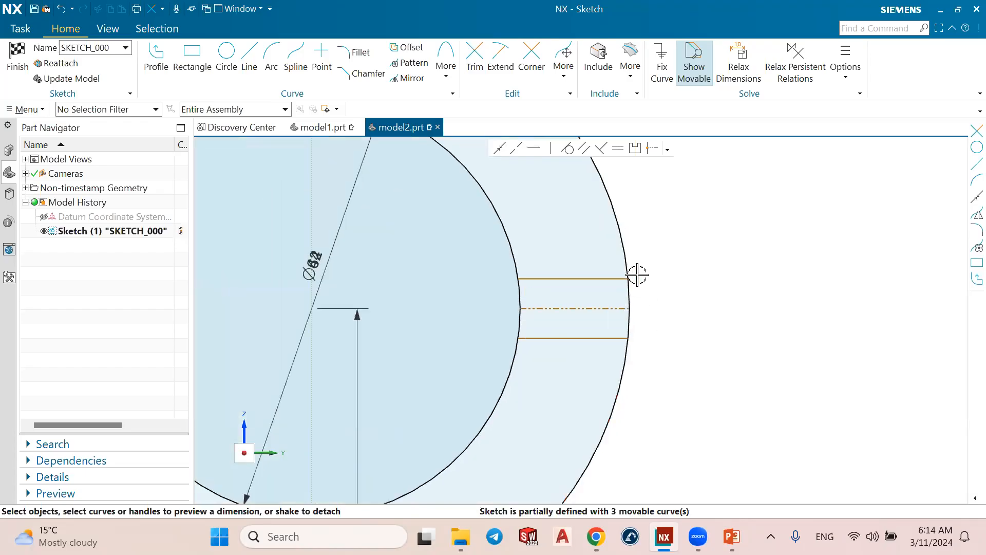
scroll(636, 275, "down", 3)
left_click(732, 536)
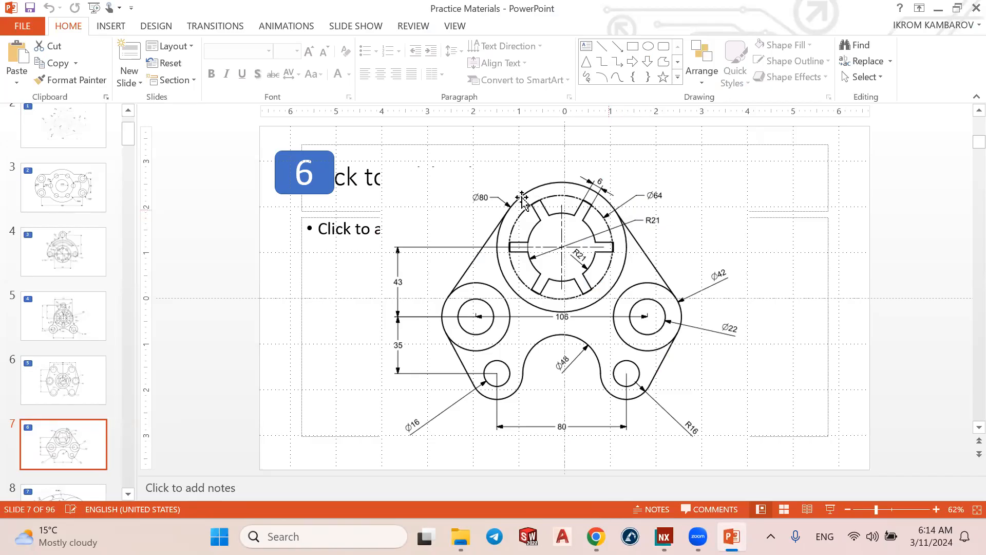
left_click(732, 536)
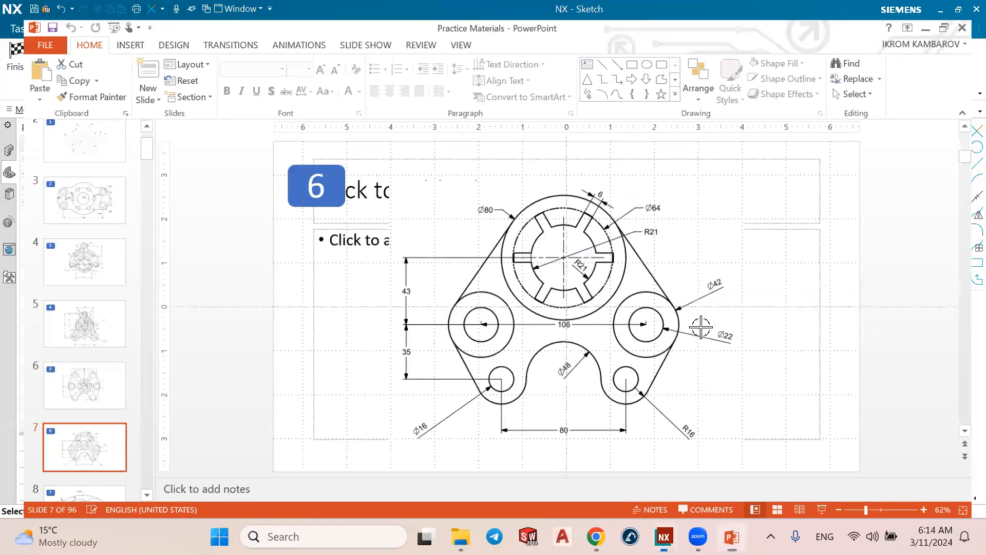
left_click(226, 58)
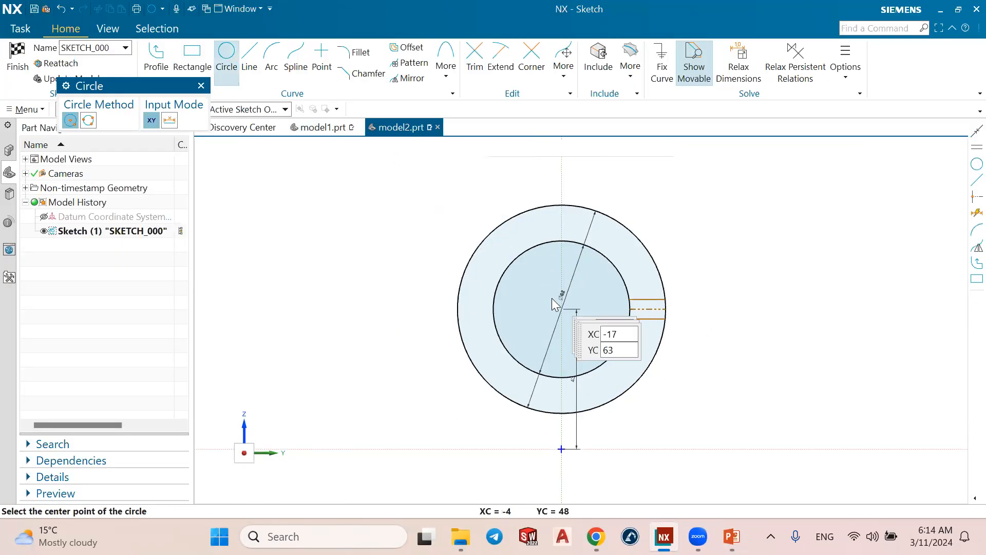
left_click(562, 309)
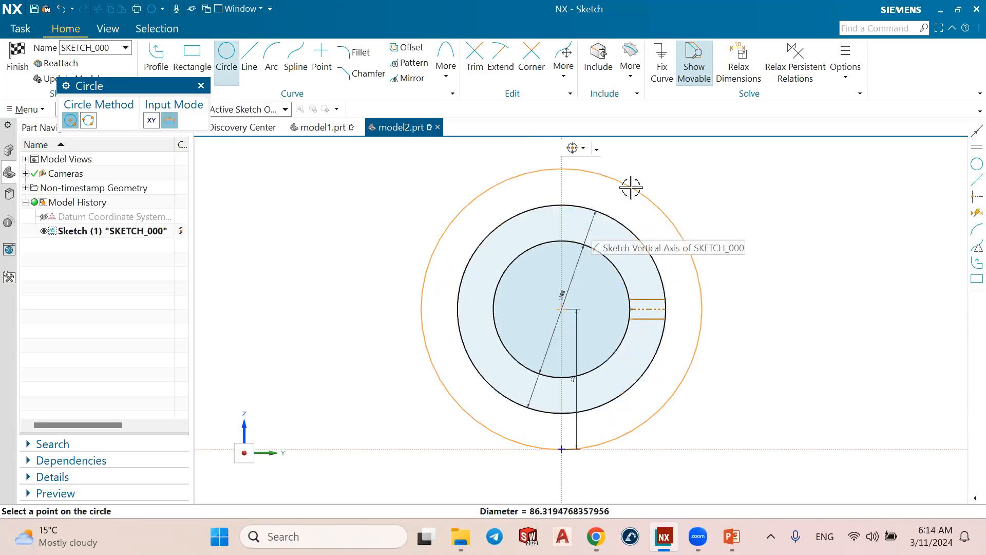
type("80")
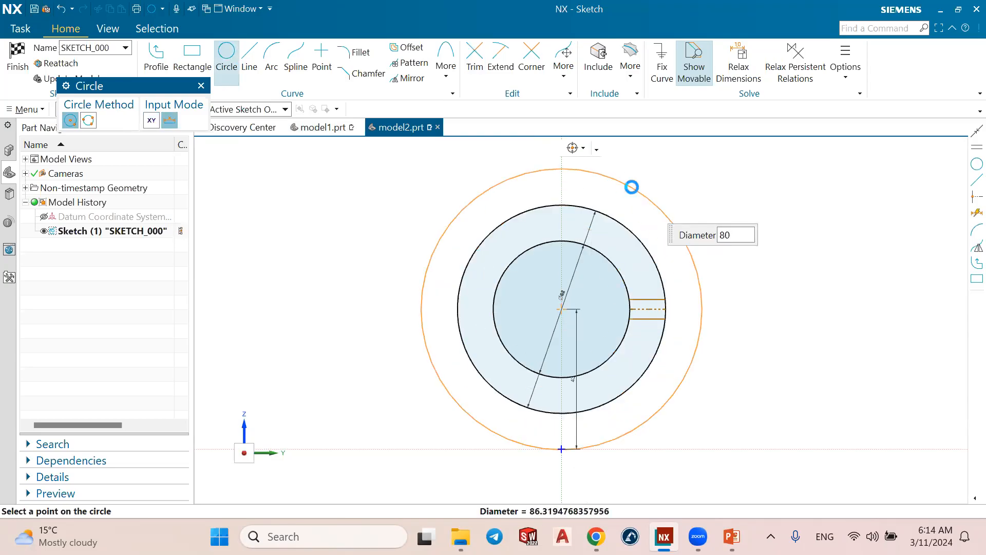
key("Return")
key("Escape")
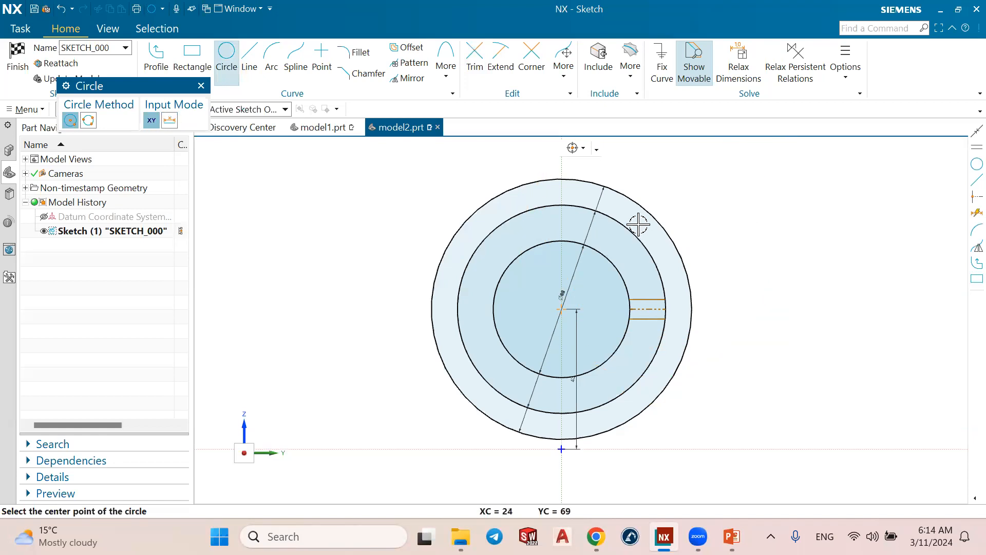
key("Escape")
scroll(638, 222, "down", 3)
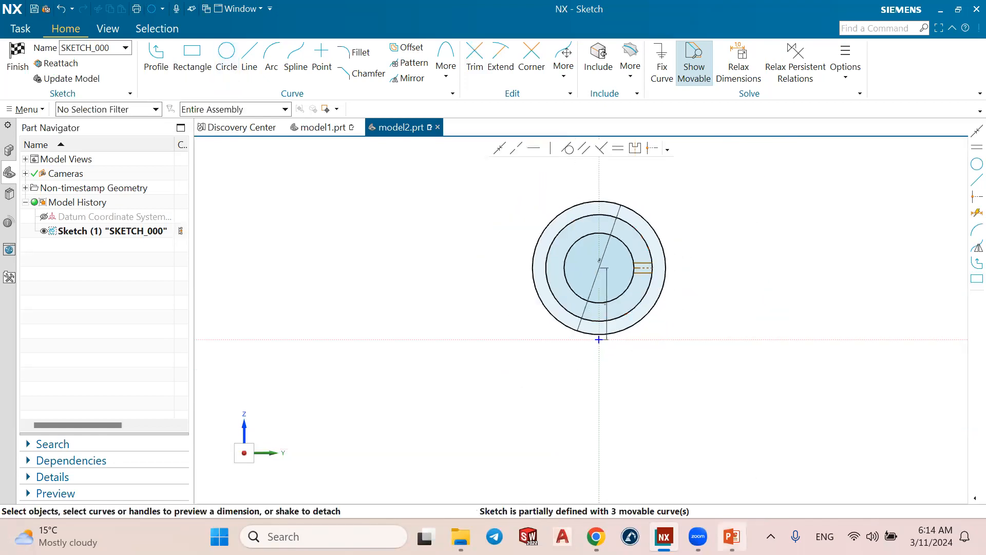
Check drawing 6 in PowerPoint and circularly pattern the slot's two edges in NX about the circles' centre, count 6 over 360°.
left_click(732, 473)
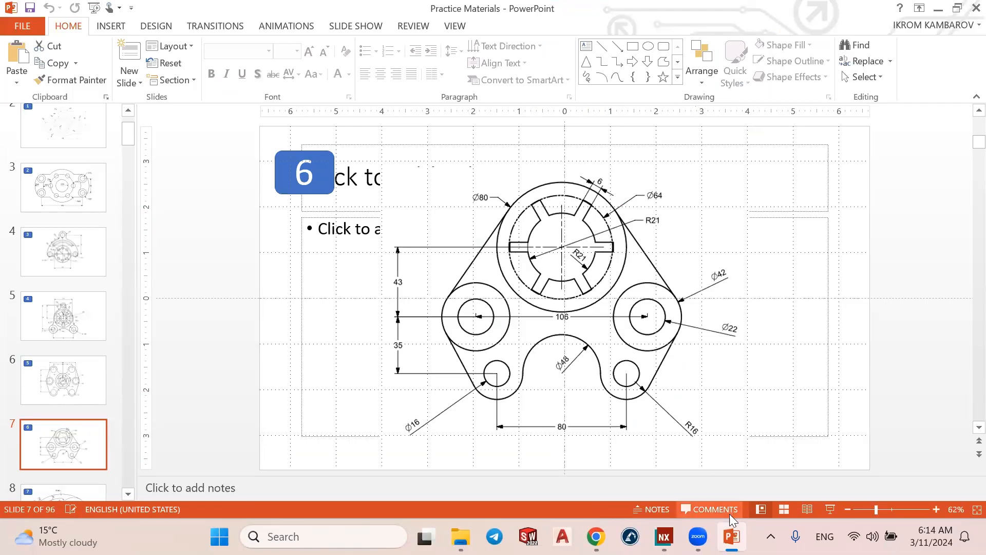
left_click(664, 536)
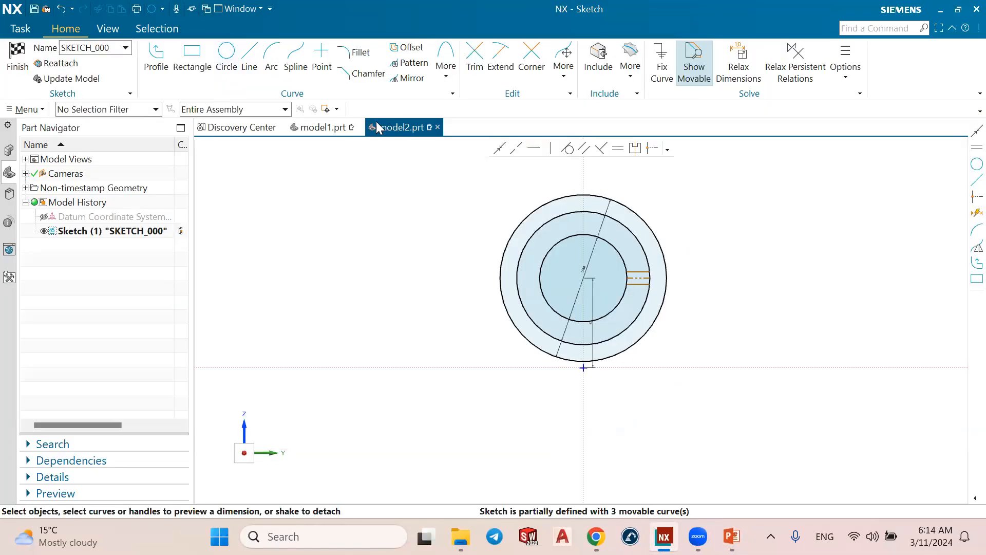
left_click(410, 63)
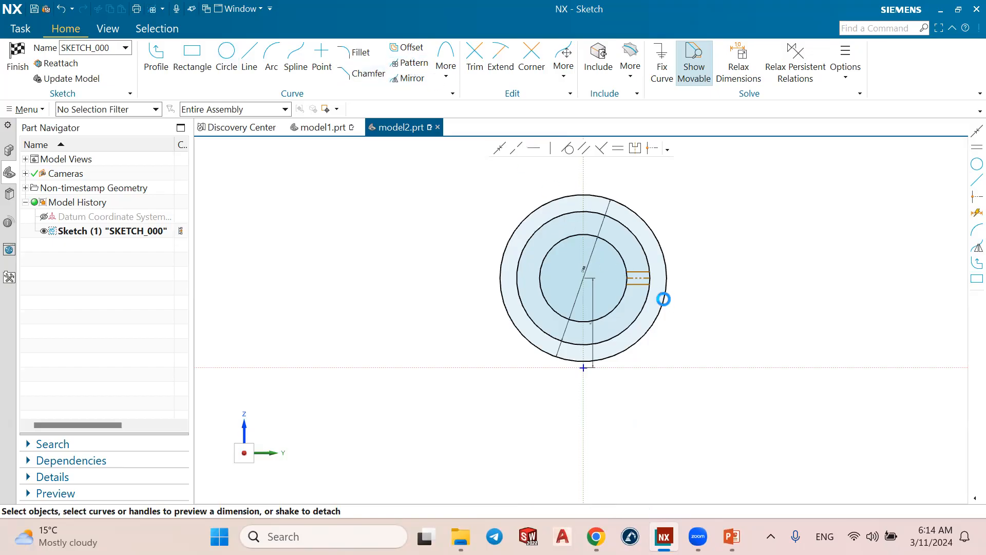
scroll(642, 283, "up", 3)
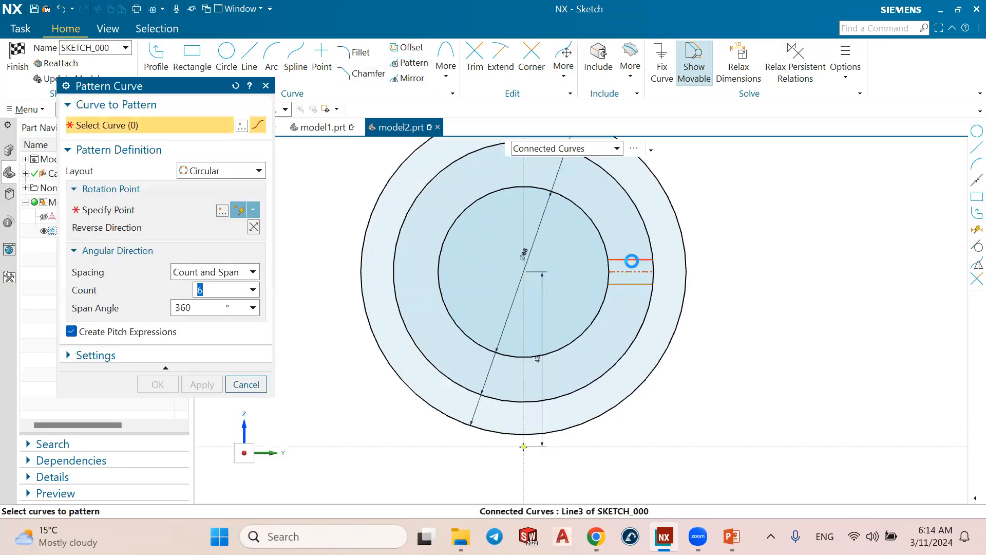
left_click(631, 261)
left_click(631, 284)
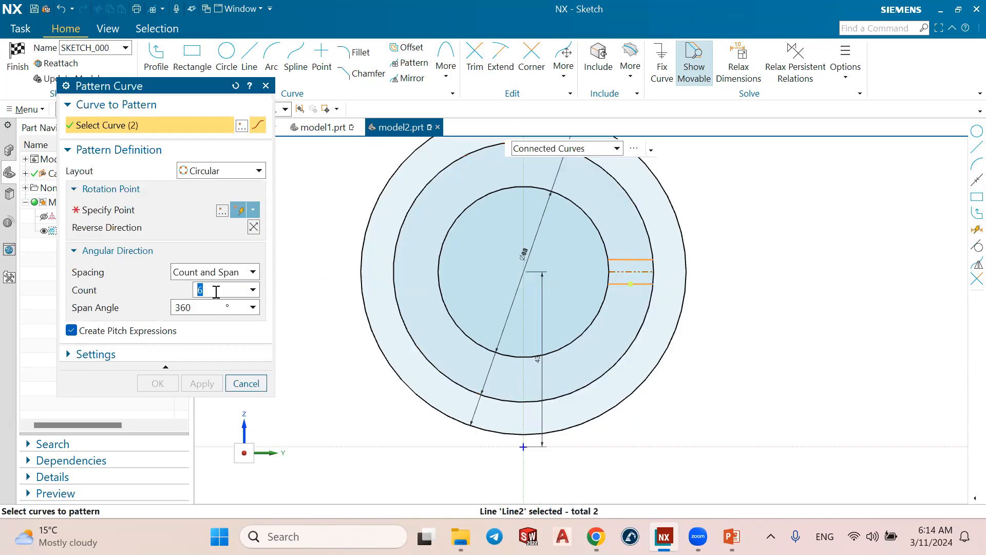
left_click(148, 208)
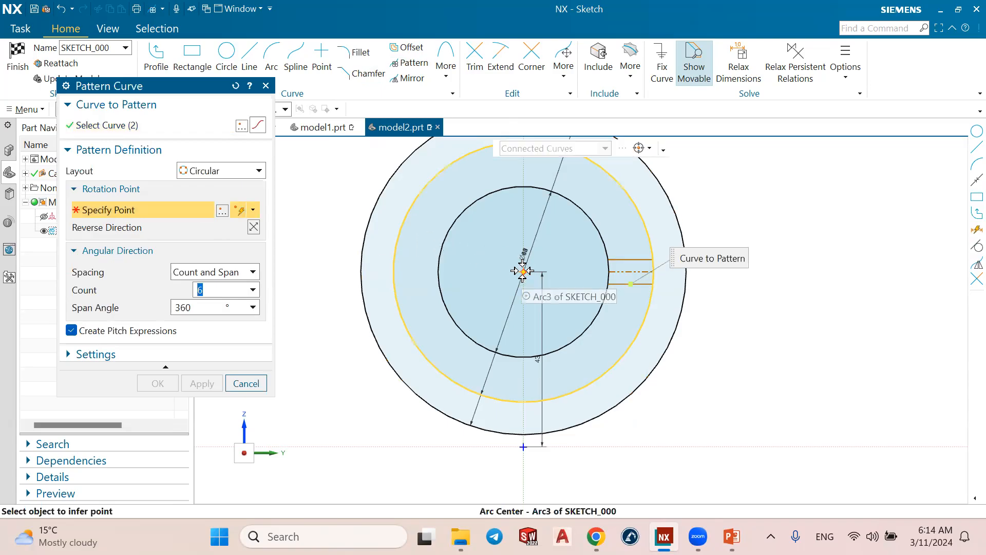
left_click(253, 212)
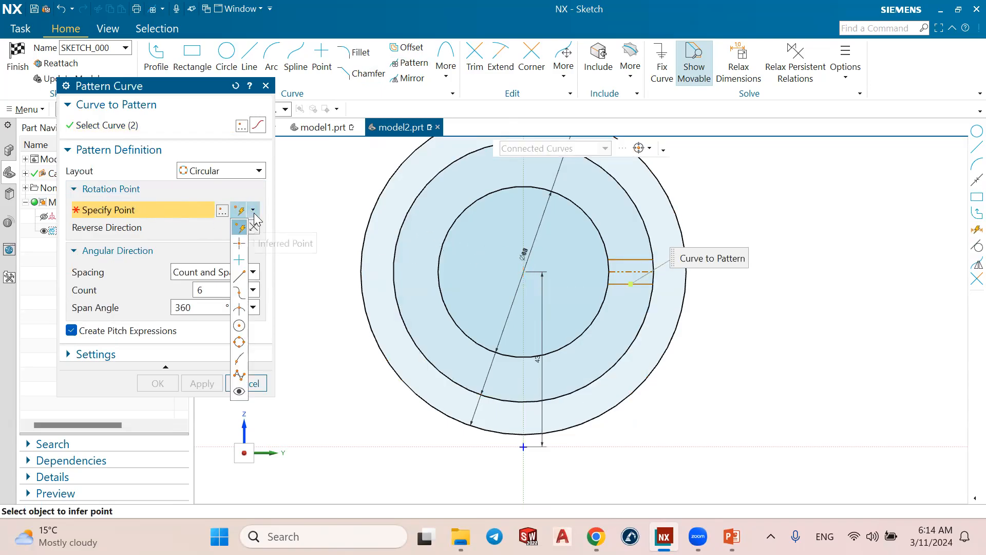
left_click(240, 326)
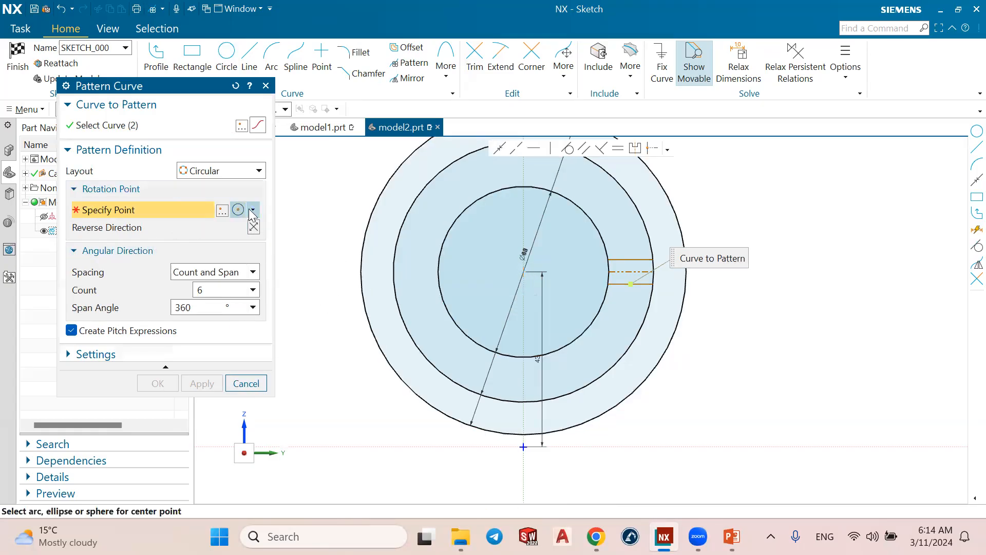
left_click(601, 229)
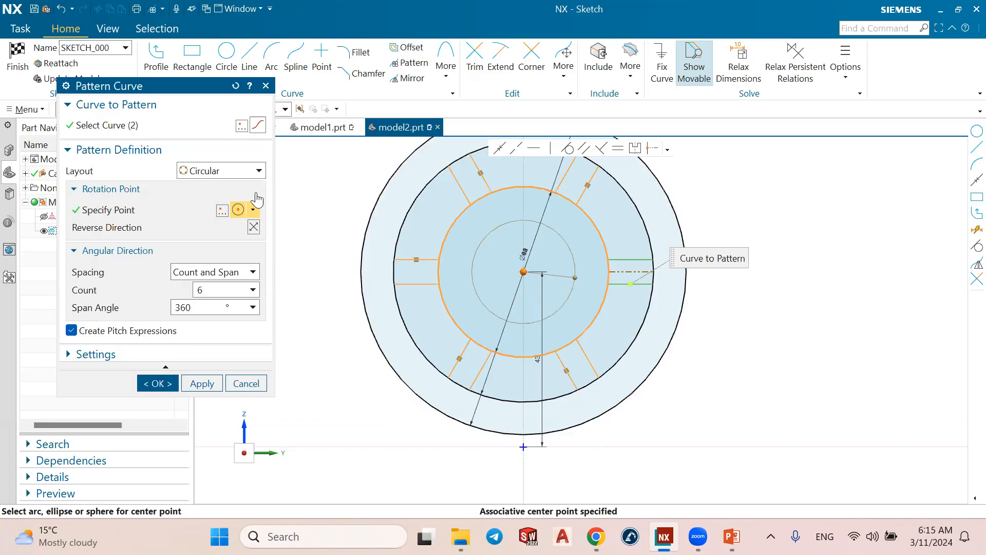
left_click(253, 209)
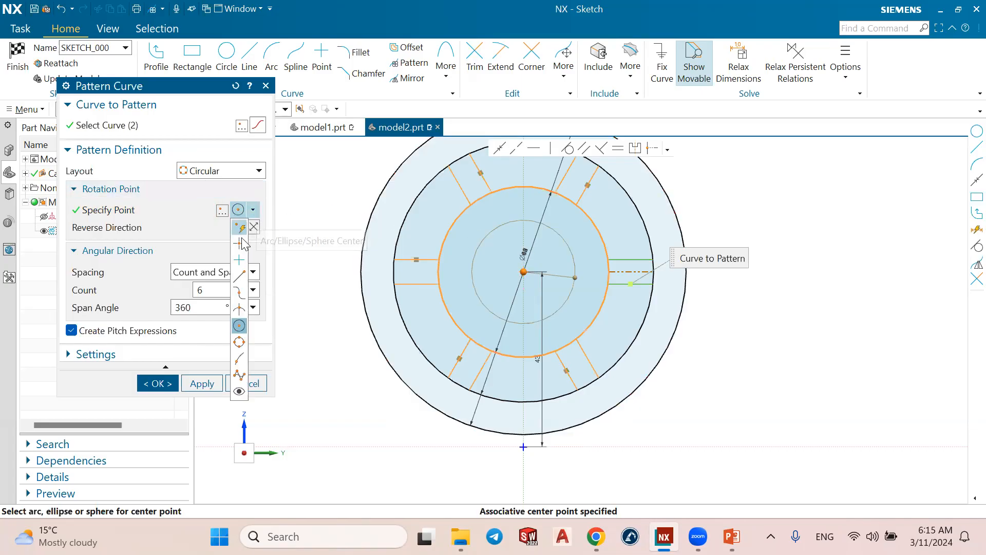
left_click(241, 327)
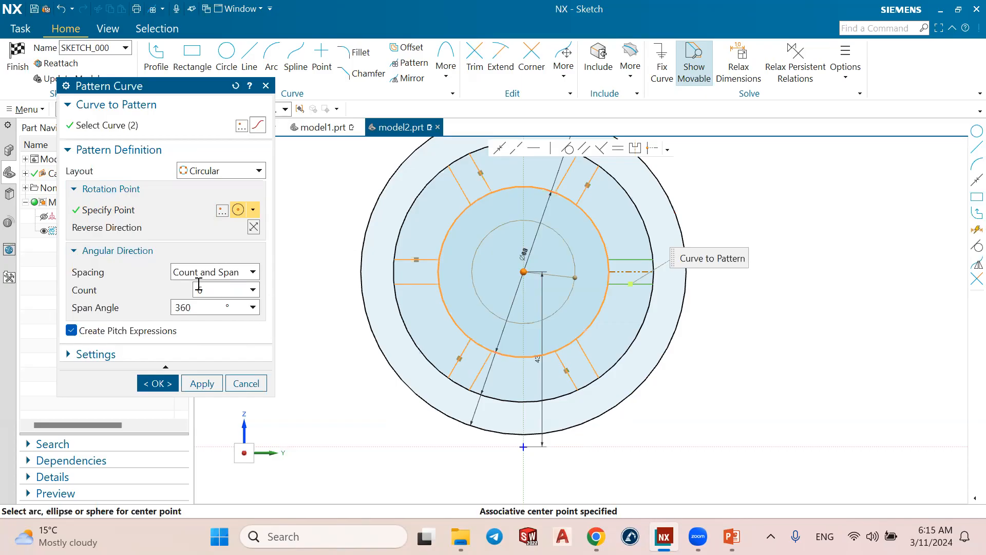
left_click(157, 383)
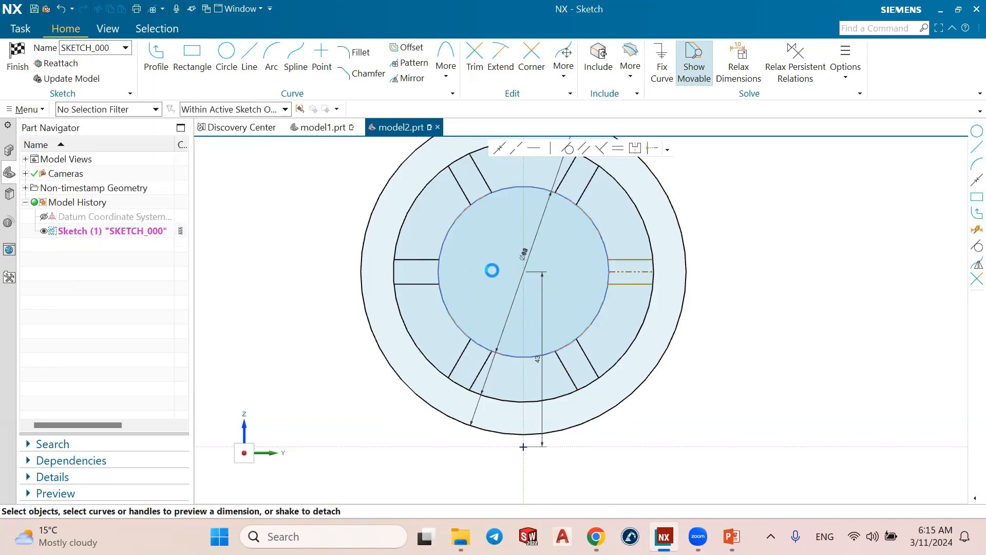
Fix the original slot's two edge lines in place with Fix Curve.
scroll(545, 257, "down", 3)
scroll(599, 236, "up", 3)
scroll(641, 239, "up", 2)
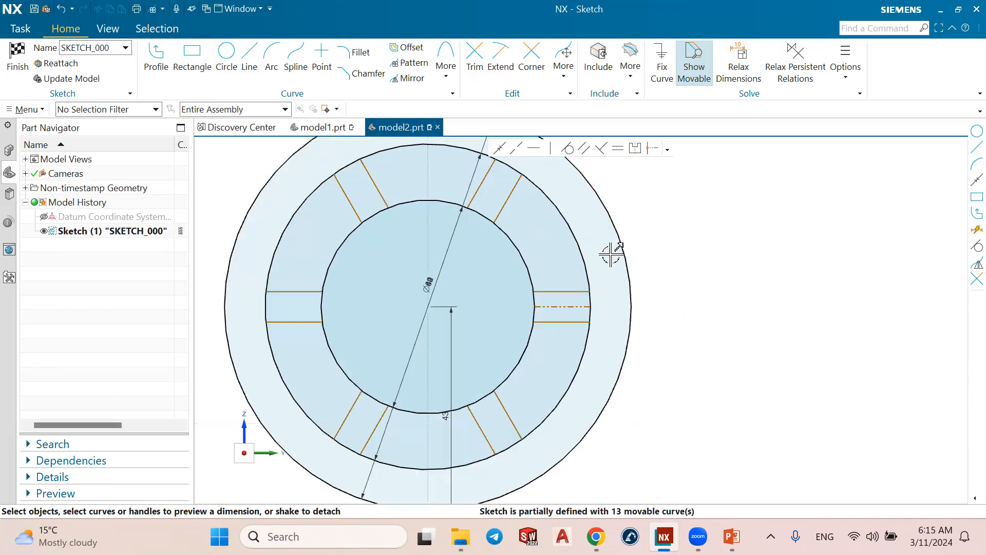
left_click(569, 290)
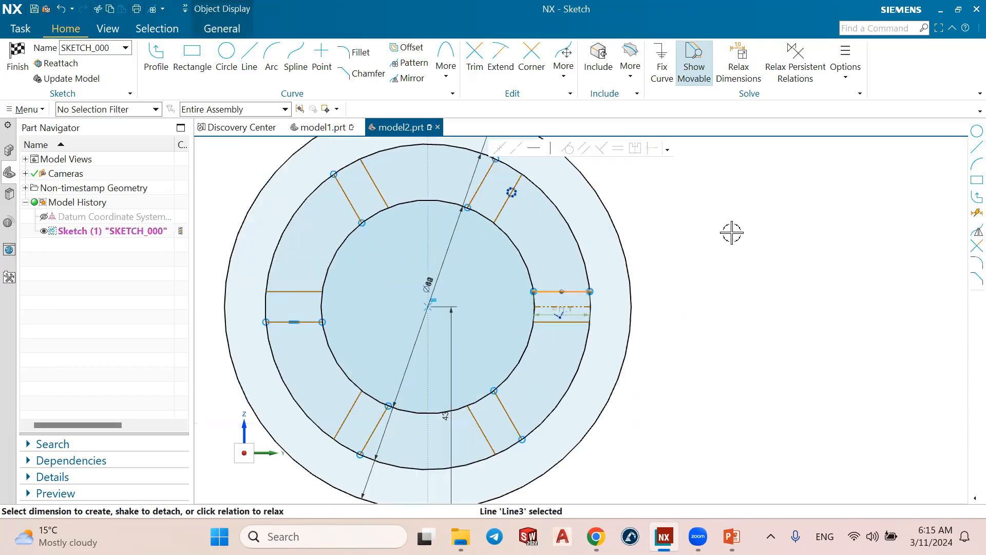
key("Escape")
left_click(563, 290)
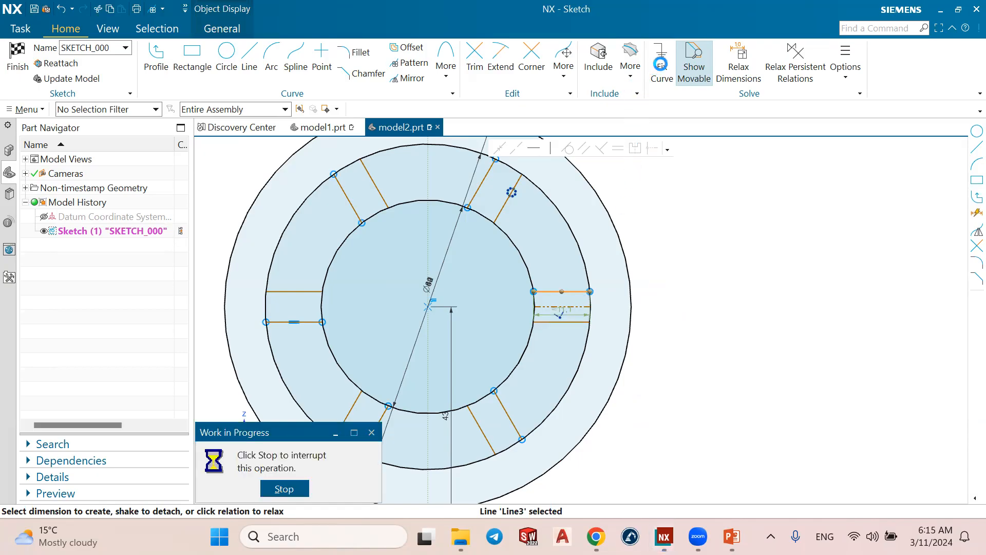
left_click(661, 64)
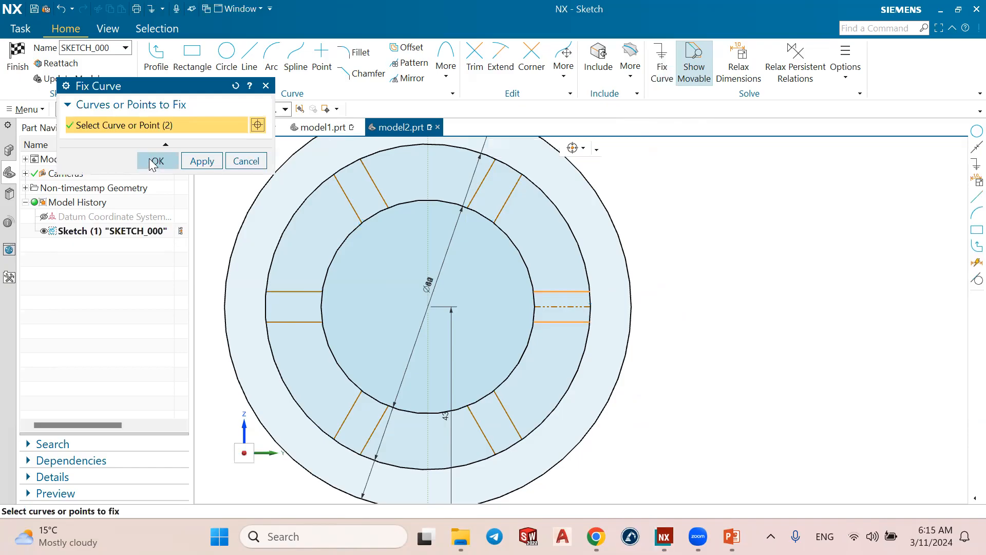
left_click(156, 161)
scroll(651, 243, "down", 2)
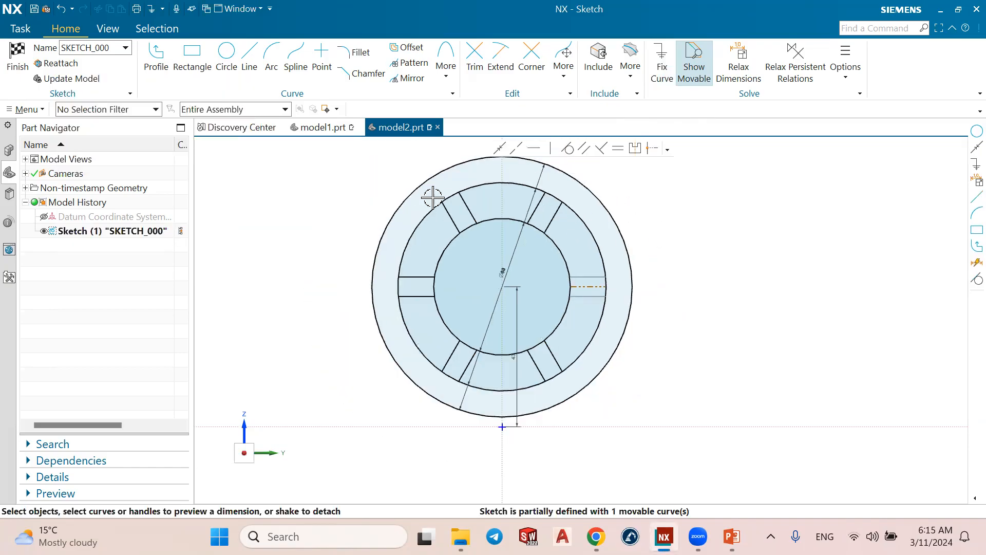
Trim away the 64 mm circle's arcs between the six slots, keeping only the short arcs closing the slot ends.
scroll(599, 232, "up", 1)
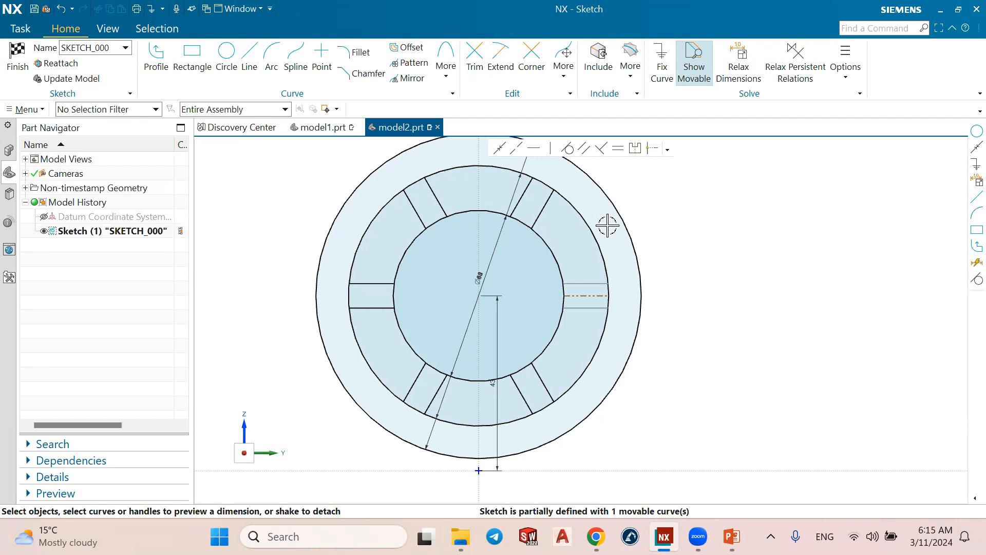
left_click(475, 59)
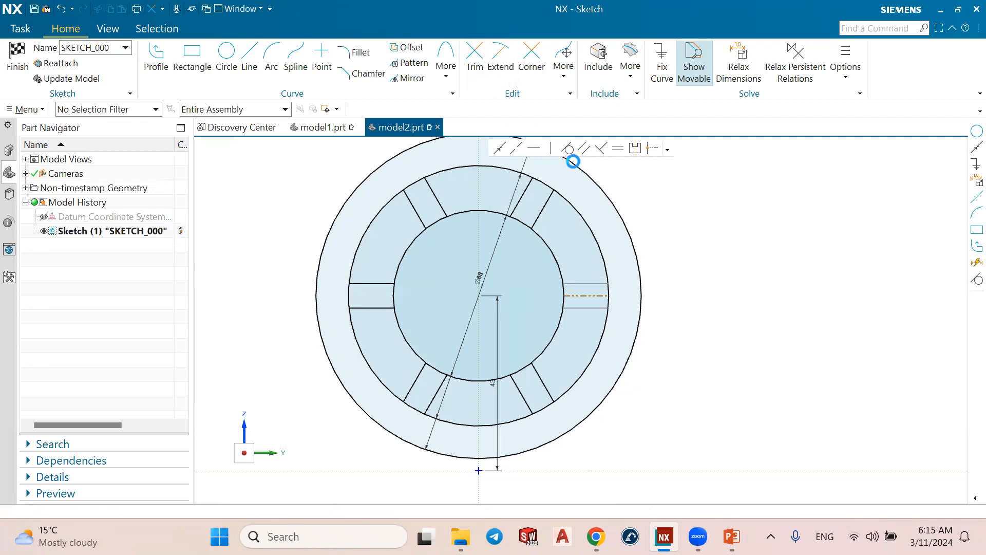
left_click(504, 157)
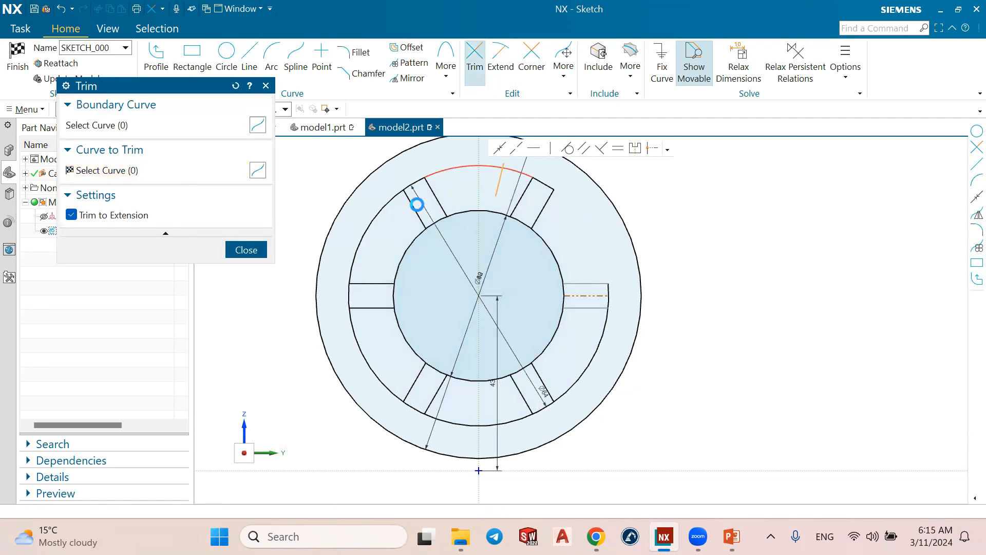
left_click(371, 205)
left_click_drag(360, 348, 391, 343)
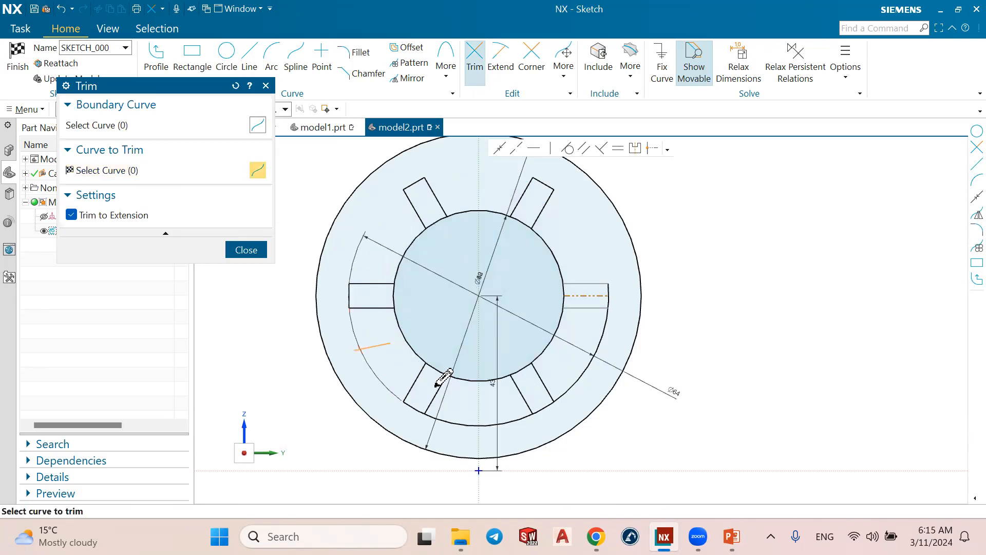
left_click_drag(466, 412, 468, 435)
left_click(595, 363)
left_click(248, 250)
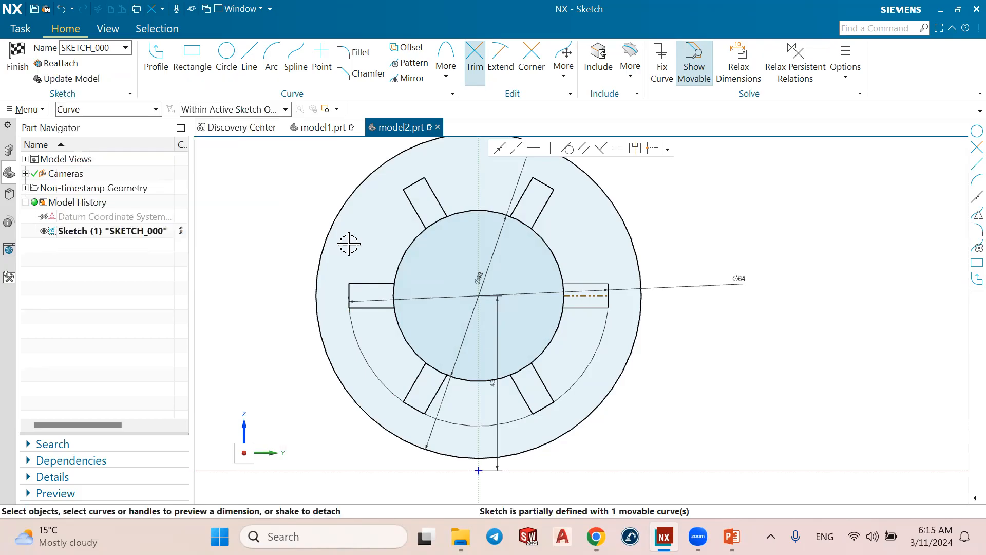
Draw a 60 mm diameter circle concentric with the existing circles.
left_click(225, 53)
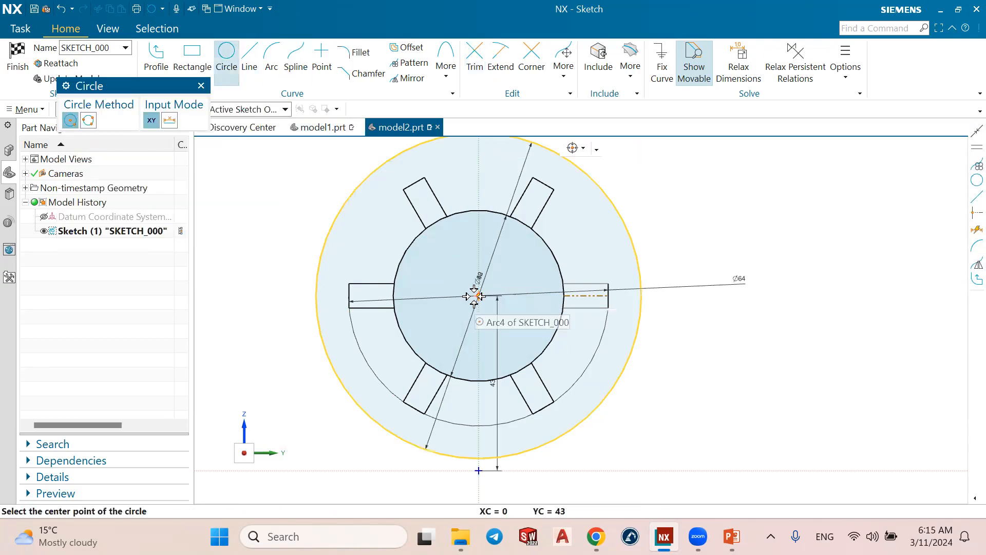
left_click(477, 297)
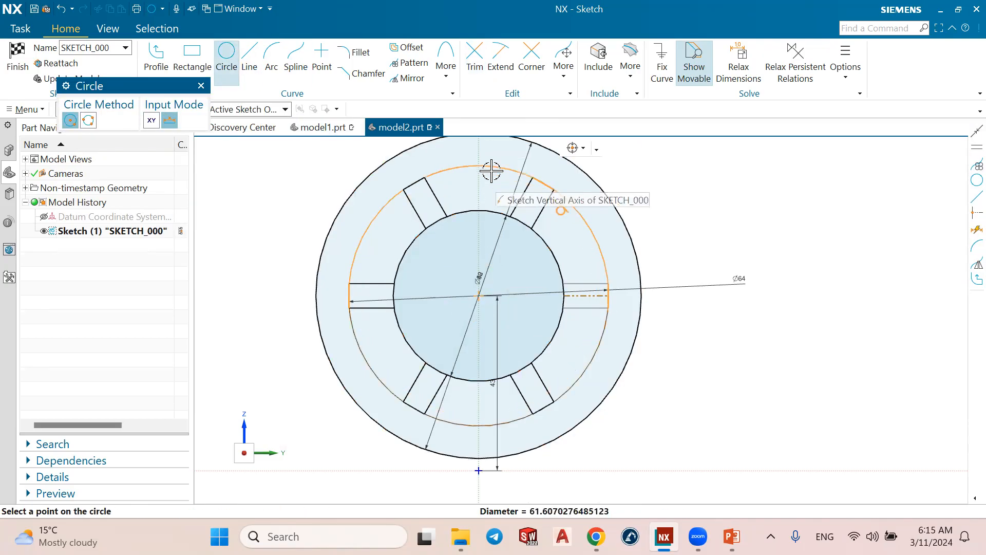
type("60")
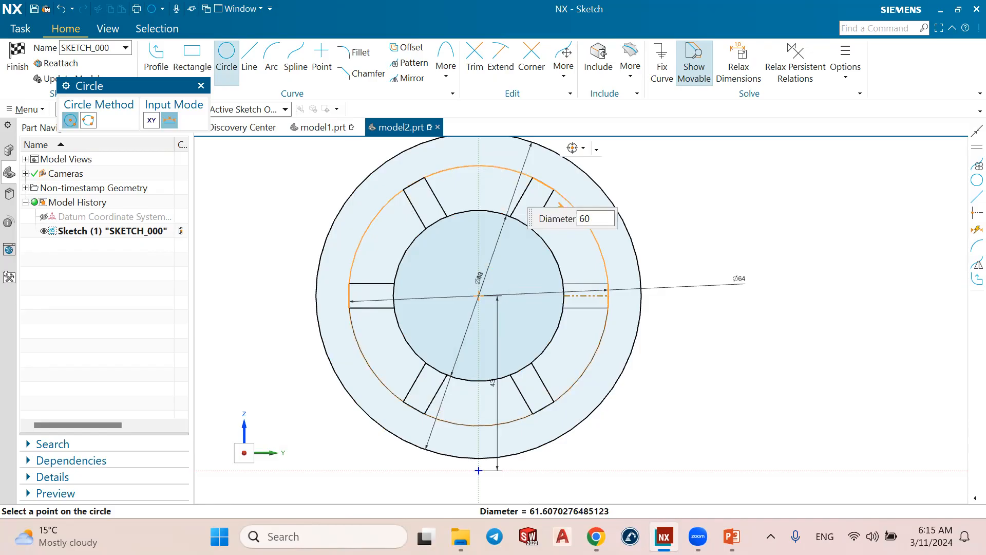
key("Return")
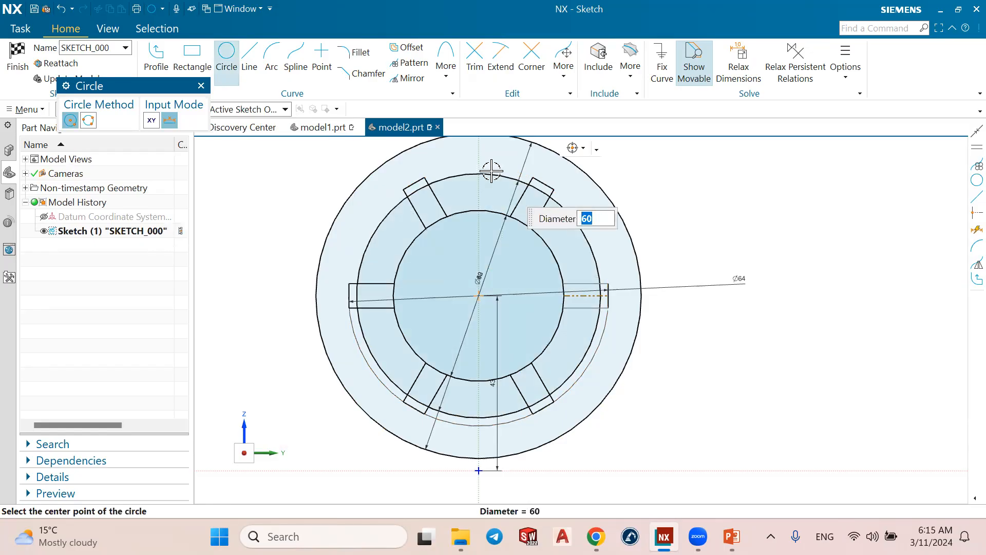
Check drawing 6 in PowerPoint and set the newly drawn circle's diameter to 64 mm in NX.
left_click(732, 536)
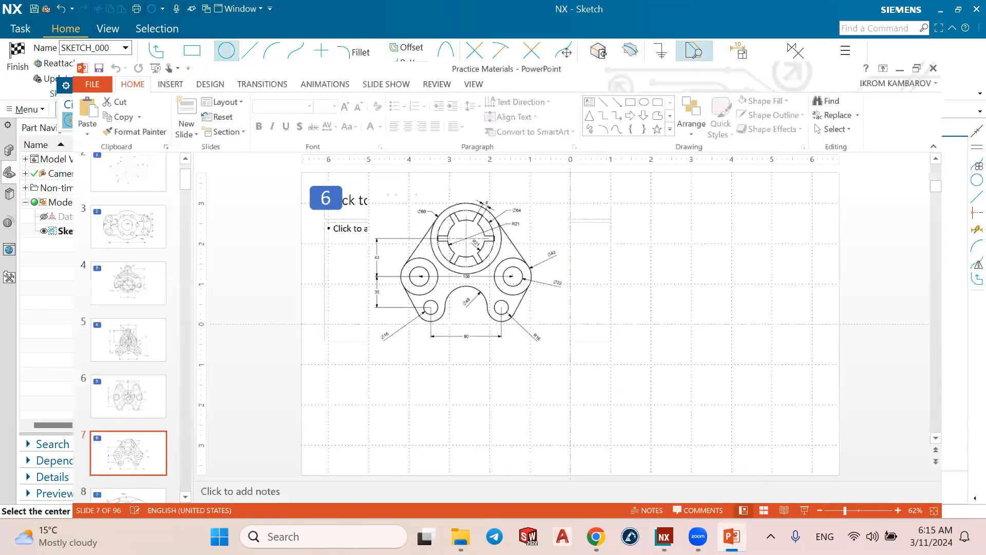
left_click(732, 536)
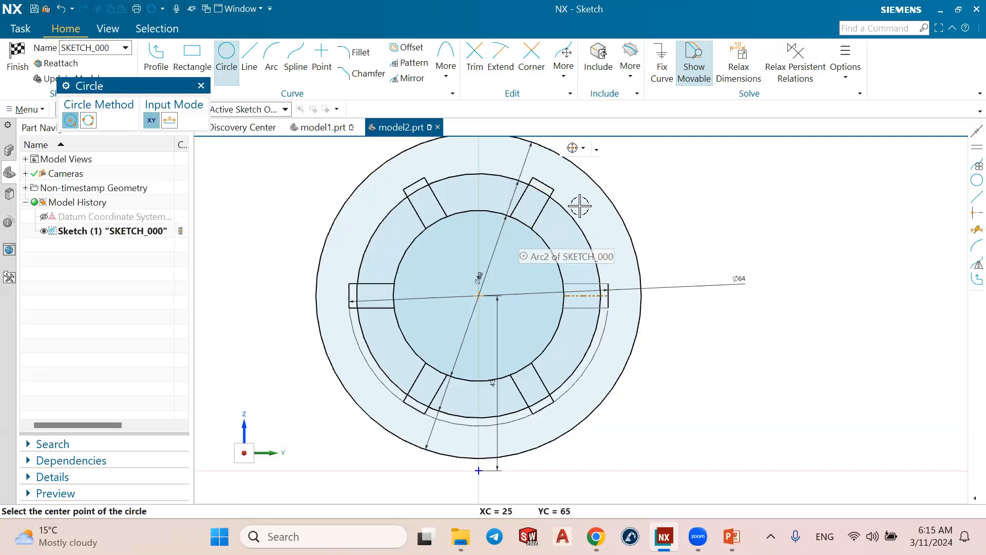
key("Escape")
left_click(516, 182)
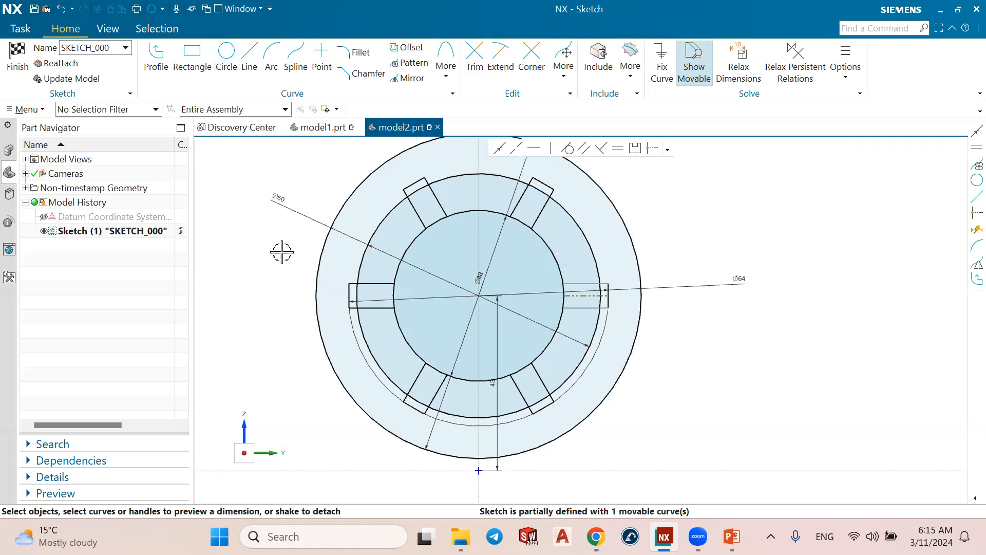
left_click(281, 203)
type("64")
key("Return")
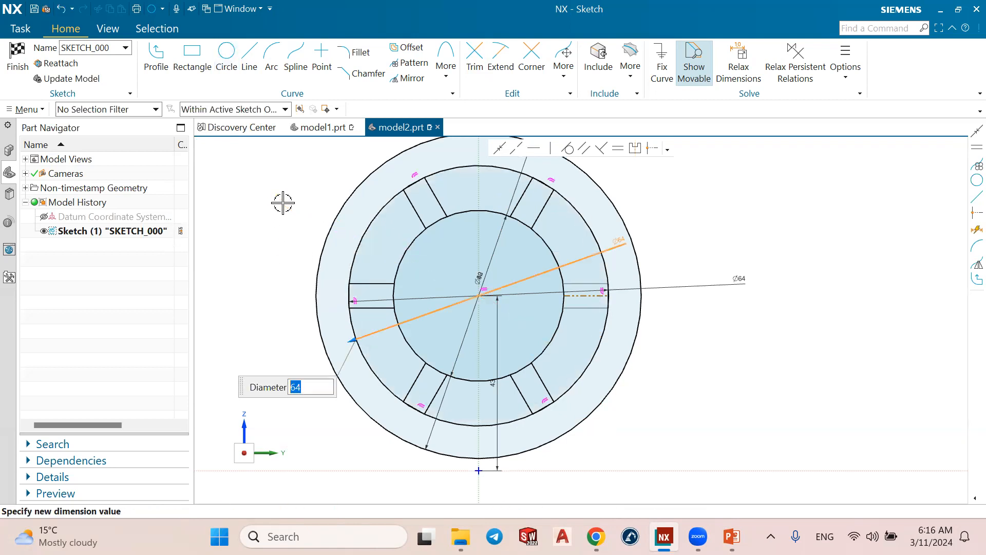
Convert the full circle through the slot ends to a reference curve, check drawing 6 in PowerPoint and return to NX.
left_click(379, 212)
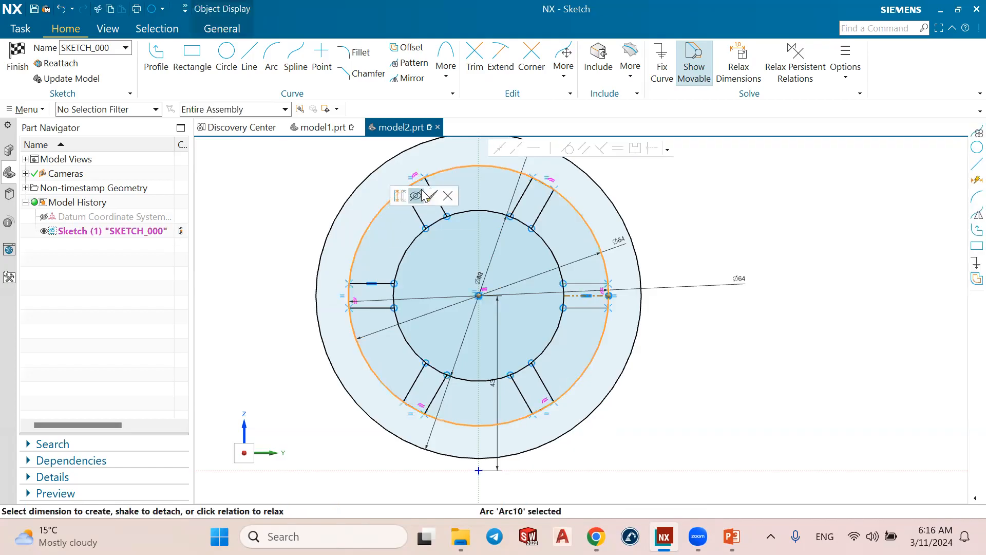
scroll(335, 188, "down", 3)
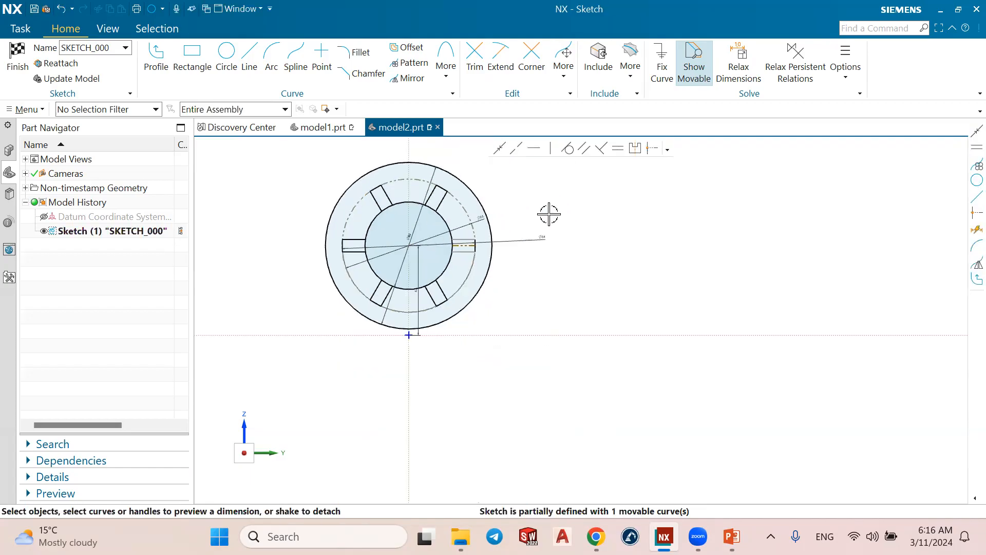
scroll(548, 213, "down", 1)
scroll(353, 188, "up", 1)
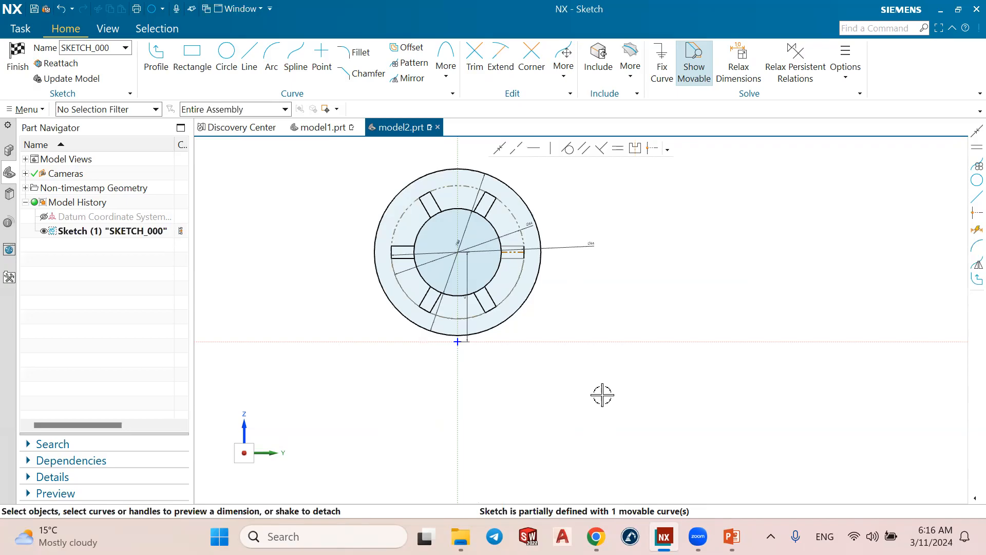
left_click(732, 536)
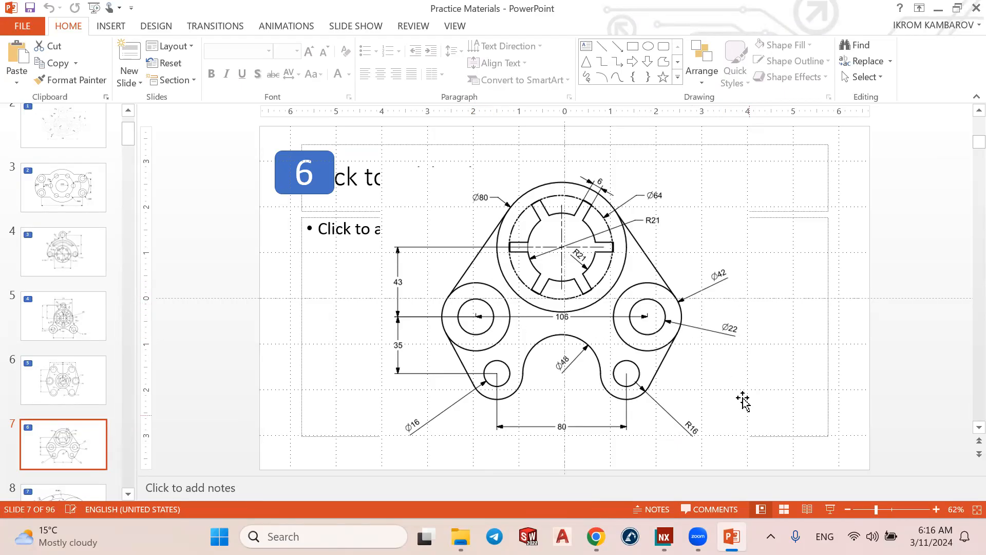
left_click(732, 536)
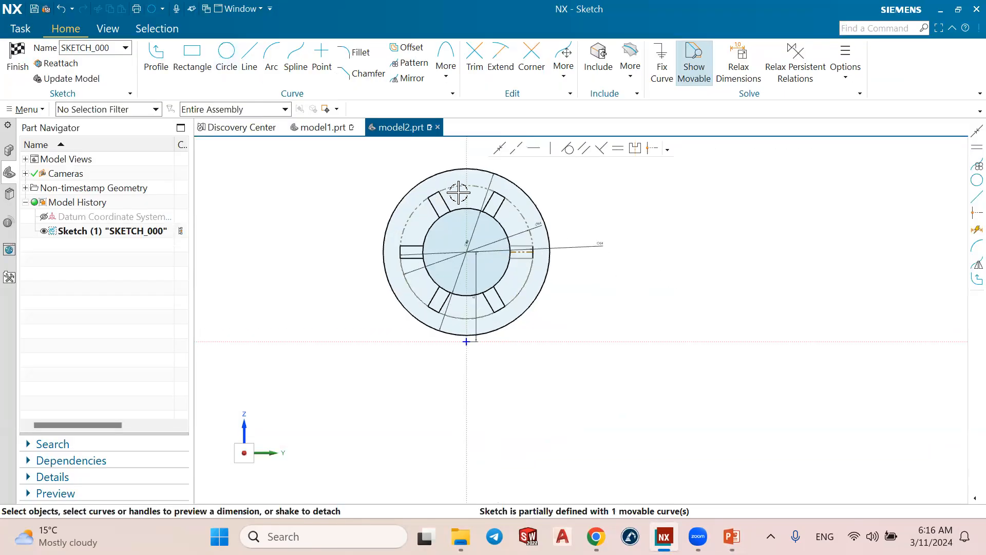
Draw two concentric circles of 22 mm and 42 mm diameter beside the slotted circles, just above the horizontal axis.
left_click(226, 56)
left_click(652, 300)
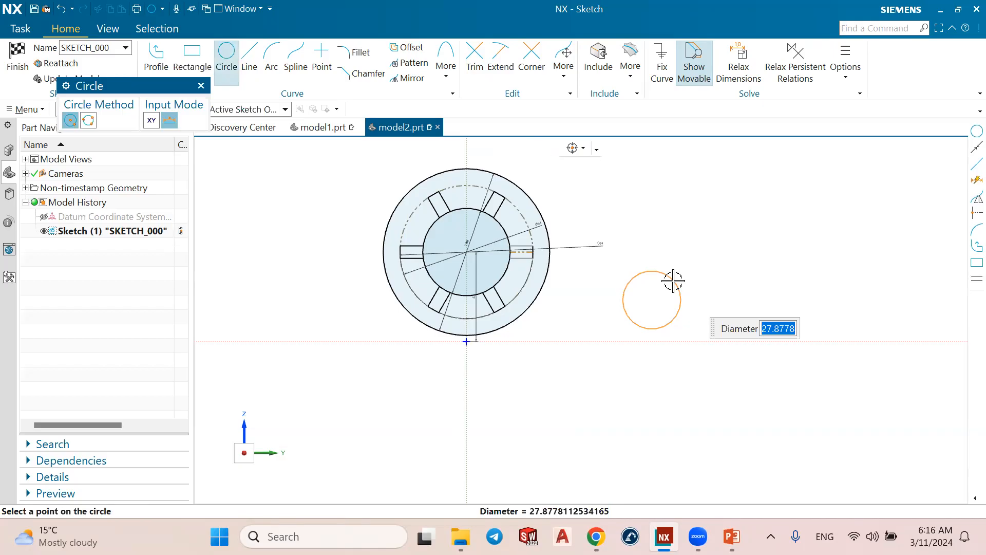
type("22")
key("Return")
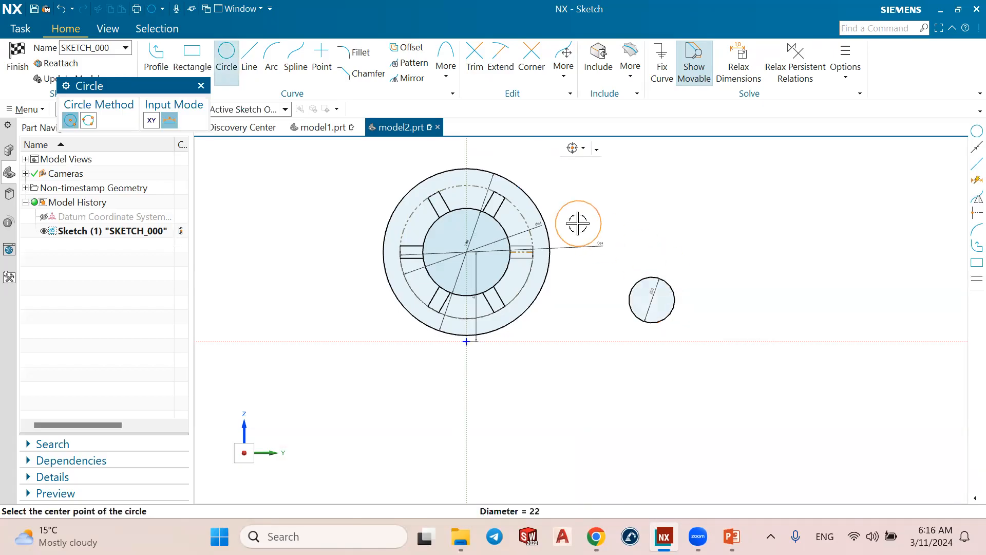
left_click(652, 299)
type("42")
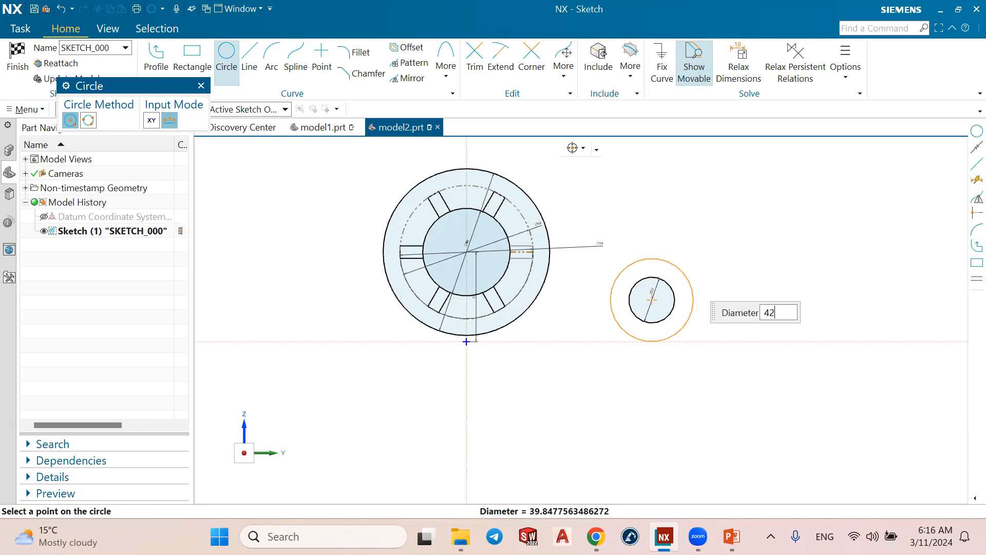
key("Return")
key("Escape")
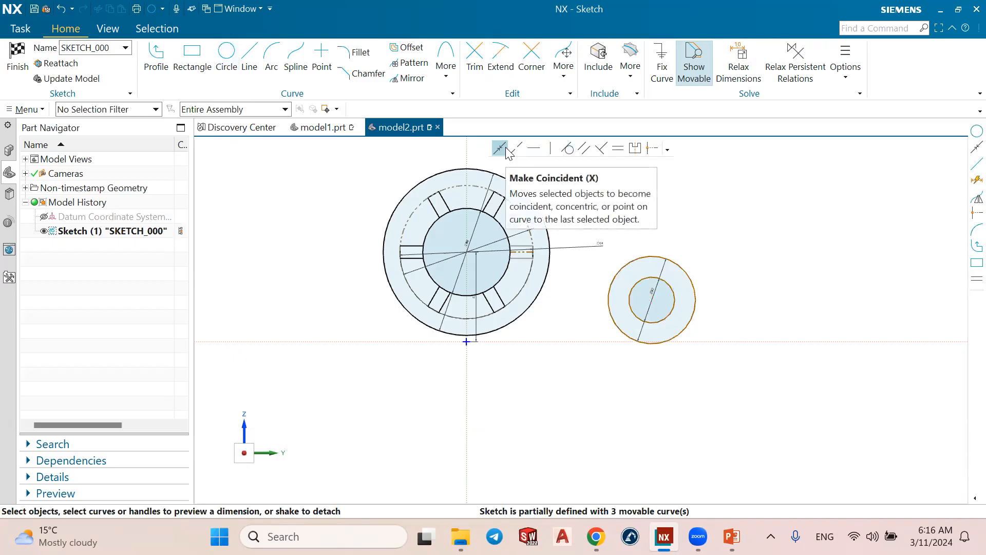
Make the shared centre of the 22 mm and 42 mm circles coincident with the horizontal axis.
left_click(516, 148)
scroll(676, 303, "up", 1)
left_click(644, 296)
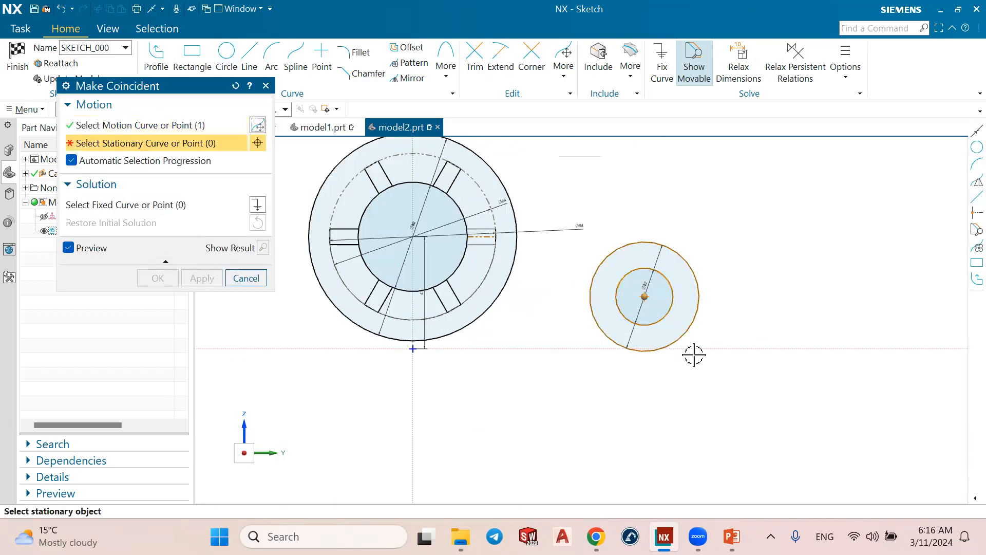
left_click(687, 350)
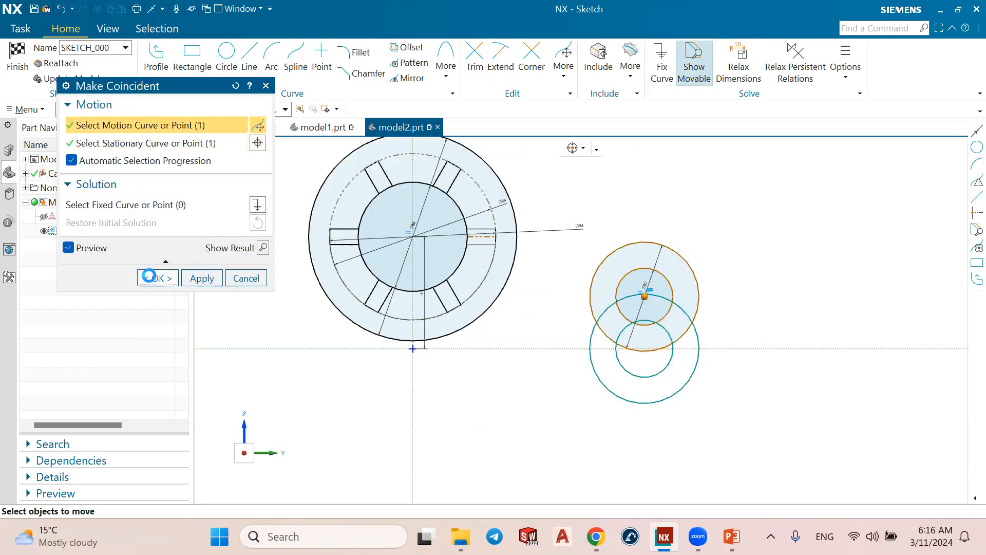
left_click(149, 276)
Check drawing 6 in PowerPoint and dimension the 42 mm circle's centre 53 mm horizontally from the sketch origin in NX.
left_click(732, 535)
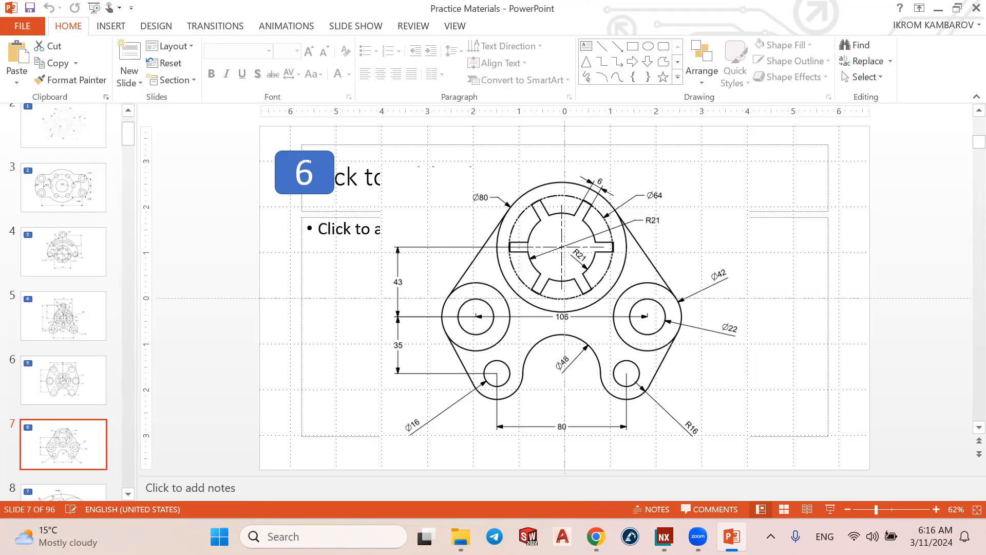
key("alt+Tab")
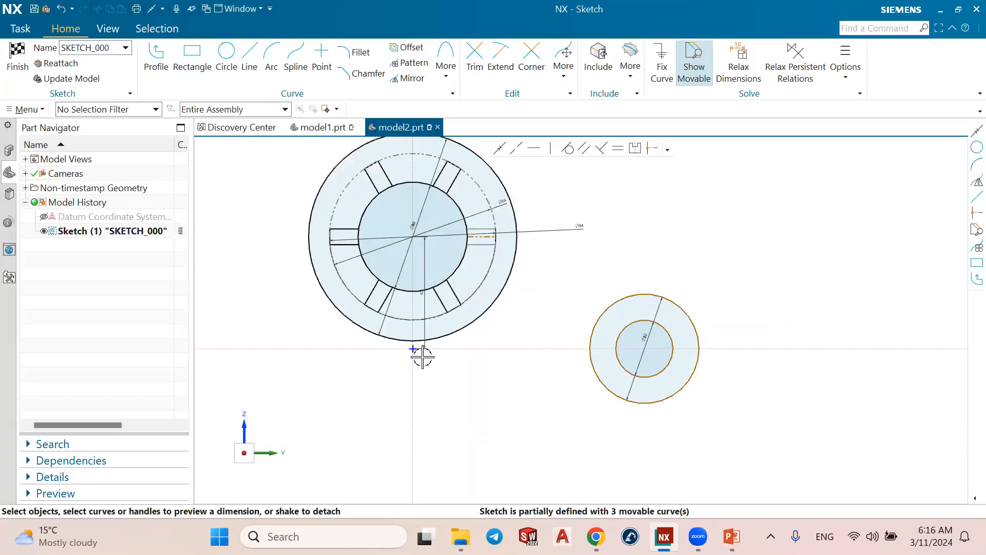
left_click(414, 349)
left_click(645, 349)
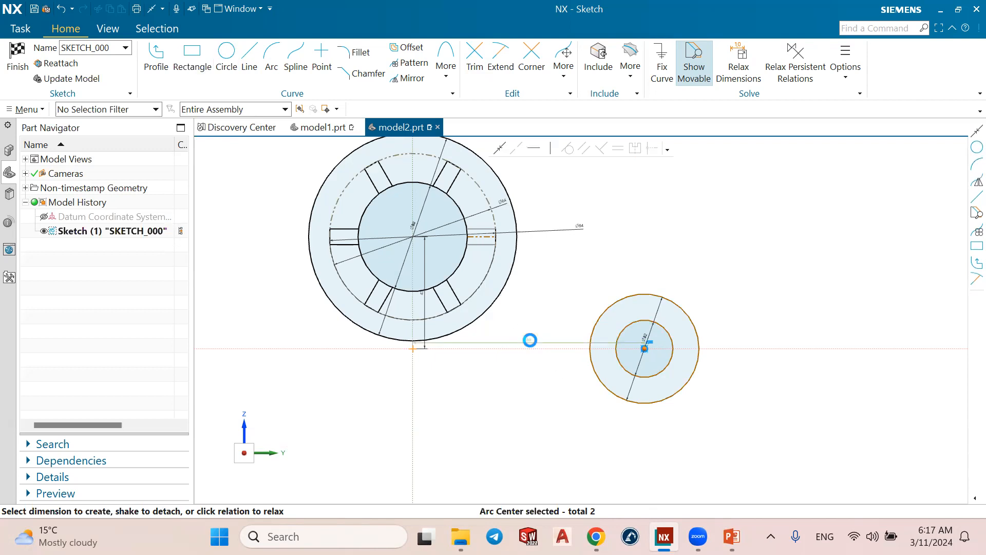
left_click(572, 377)
type("5")
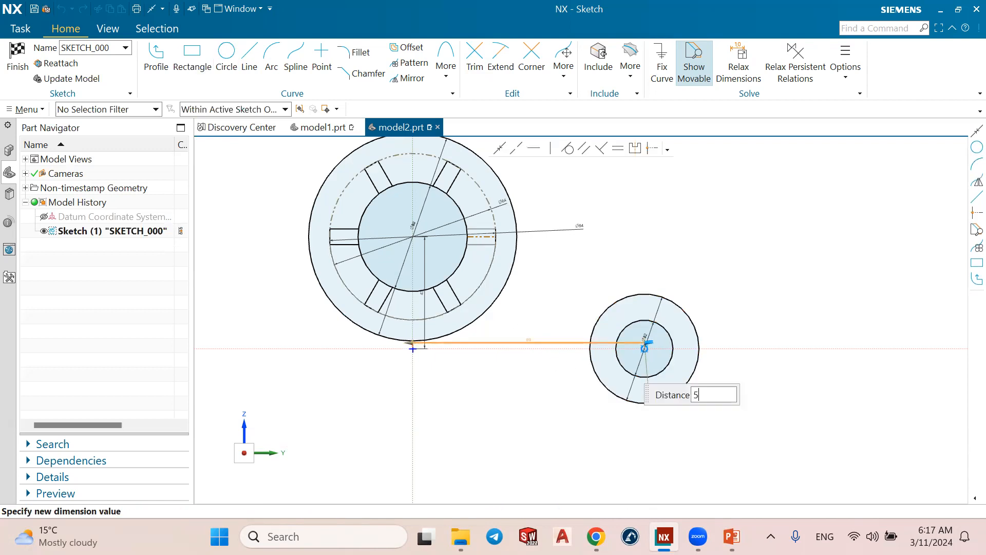
type("3")
key("Return")
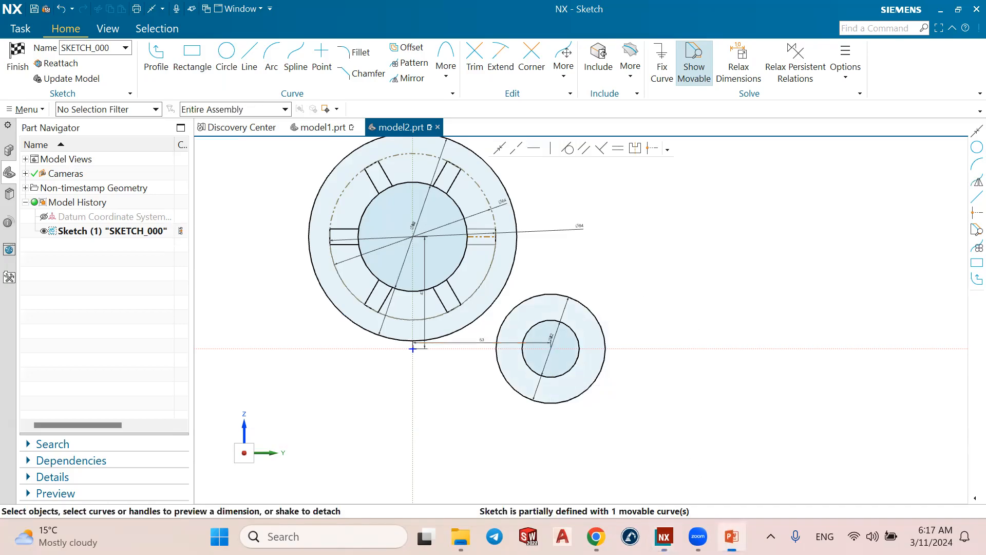
Check drawing 6 in PowerPoint and draw a line in NX from the large outer circle to the 42 mm circle.
left_click(732, 536)
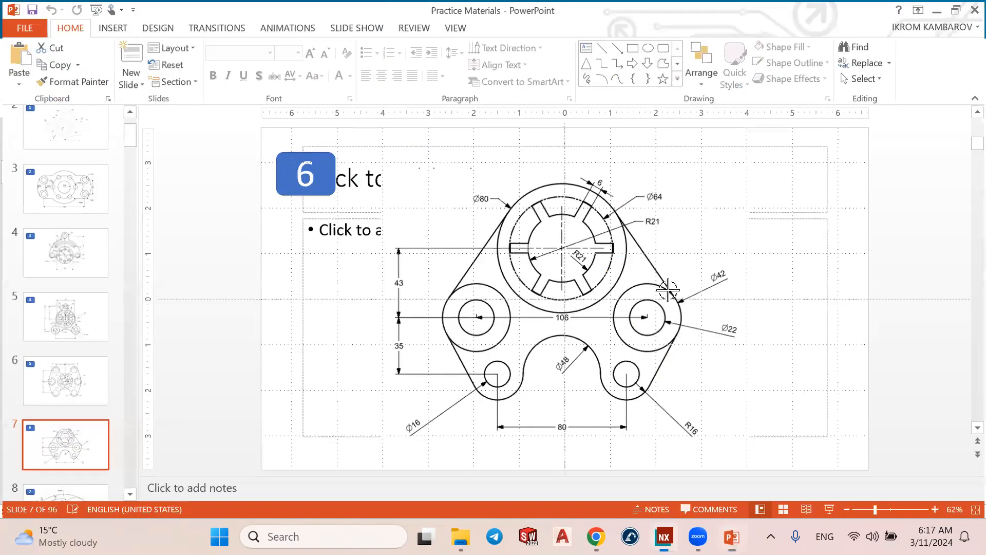
left_click(663, 537)
left_click(249, 56)
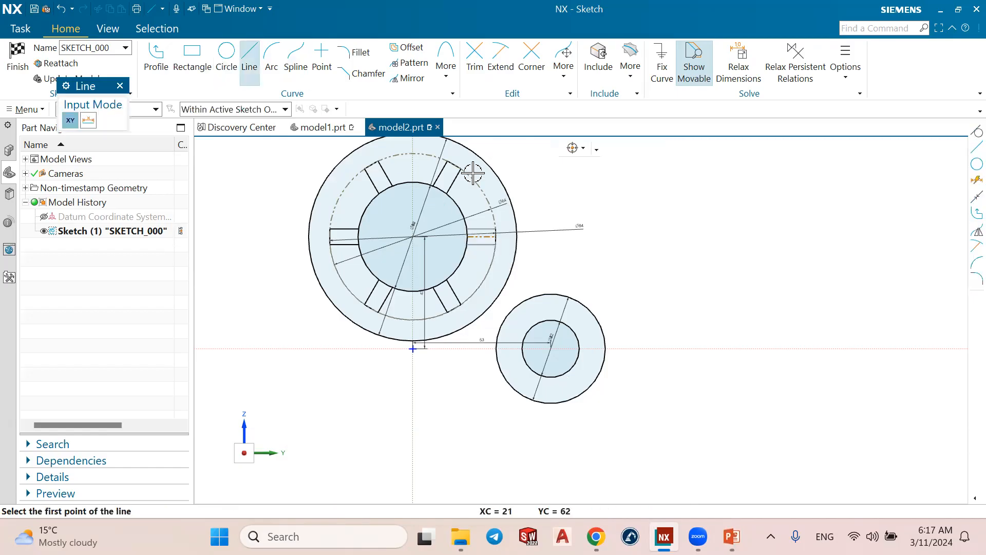
left_click(479, 155)
left_click(585, 306)
key("Escape")
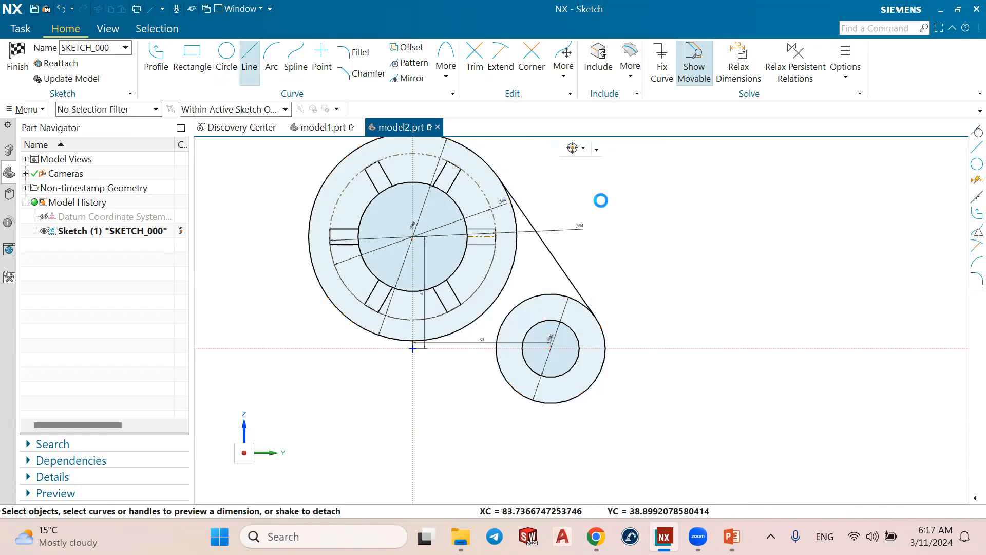
Make the connecting line tangent to both the 42 mm circle and the large outer circle.
left_click(569, 150)
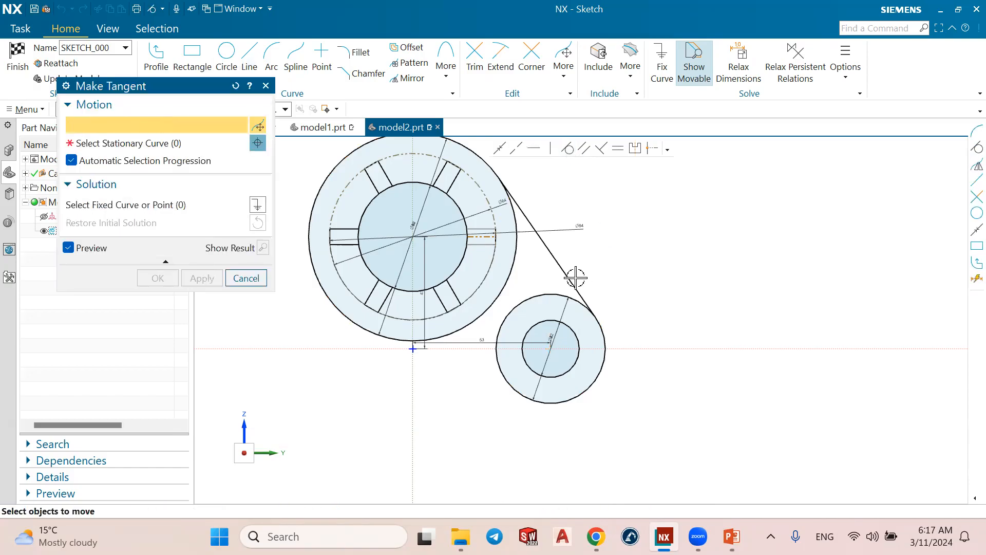
left_click(574, 279)
left_click(563, 293)
left_click(202, 278)
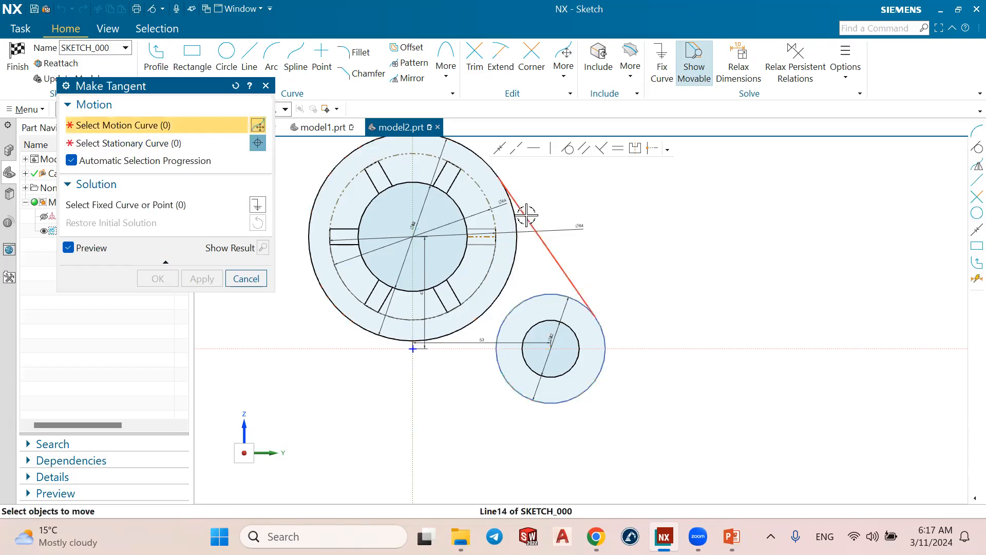
left_click(526, 213)
left_click(487, 165)
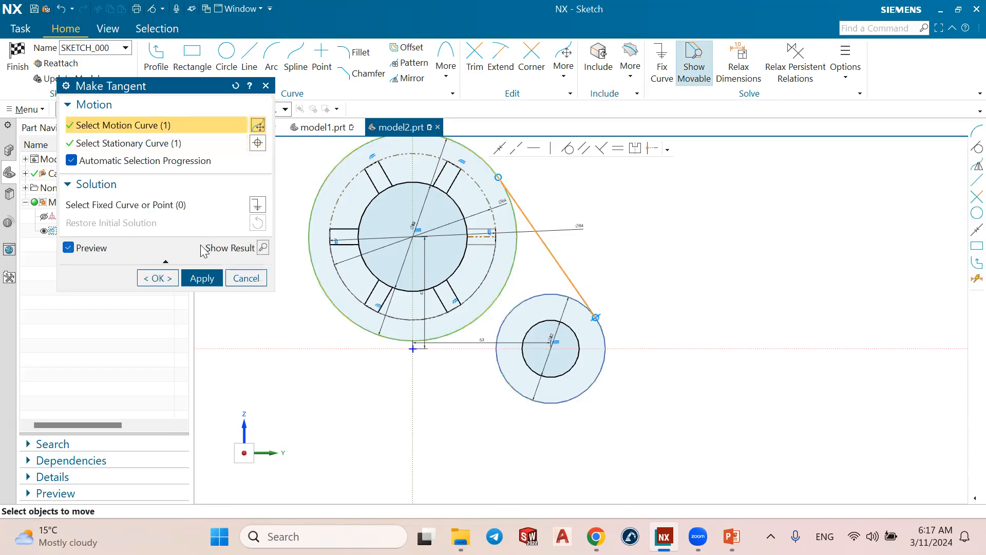
left_click(158, 278)
scroll(551, 221, "down", 3)
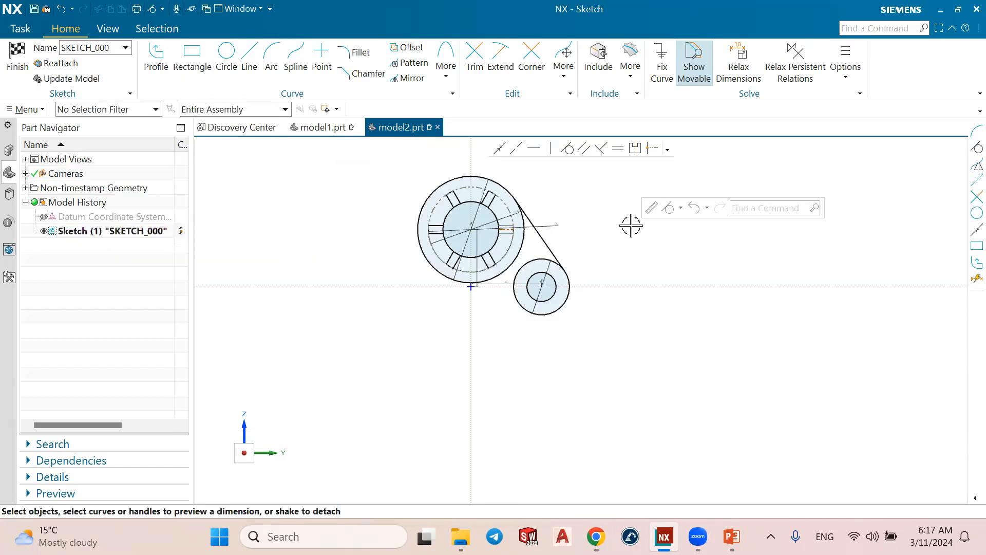
Check drawing 6 in PowerPoint and draw a 16 mm diameter circle below the 42 mm circle in NX.
left_click(732, 536)
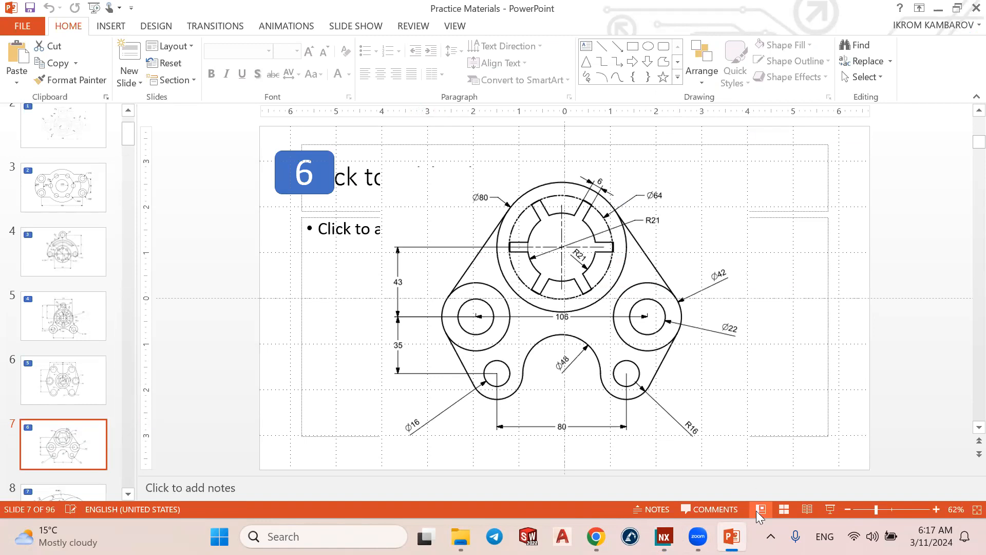
left_click(732, 536)
left_click(225, 56)
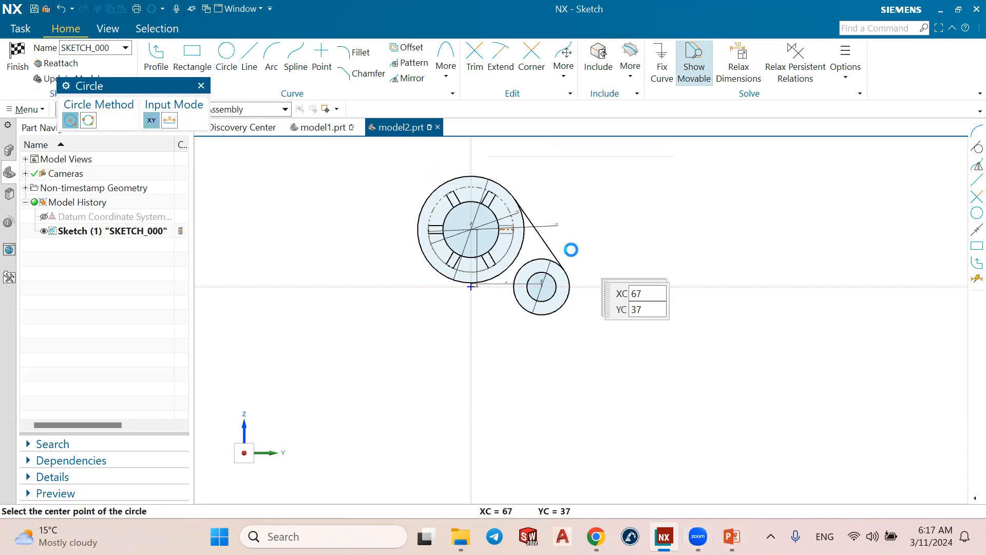
scroll(555, 314, "up", 1)
middle_click_drag(530, 351, 537, 310, "shift")
left_click(520, 319)
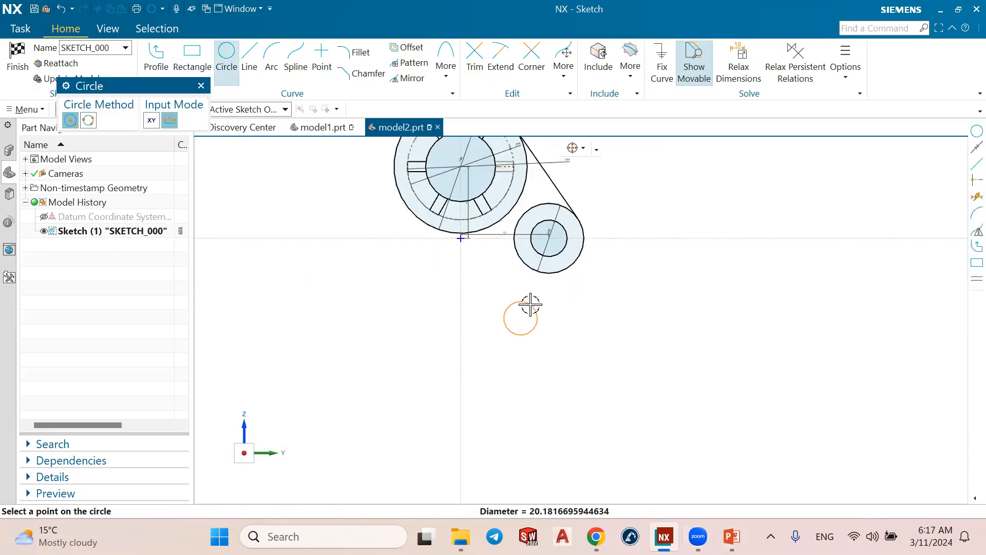
type("1")
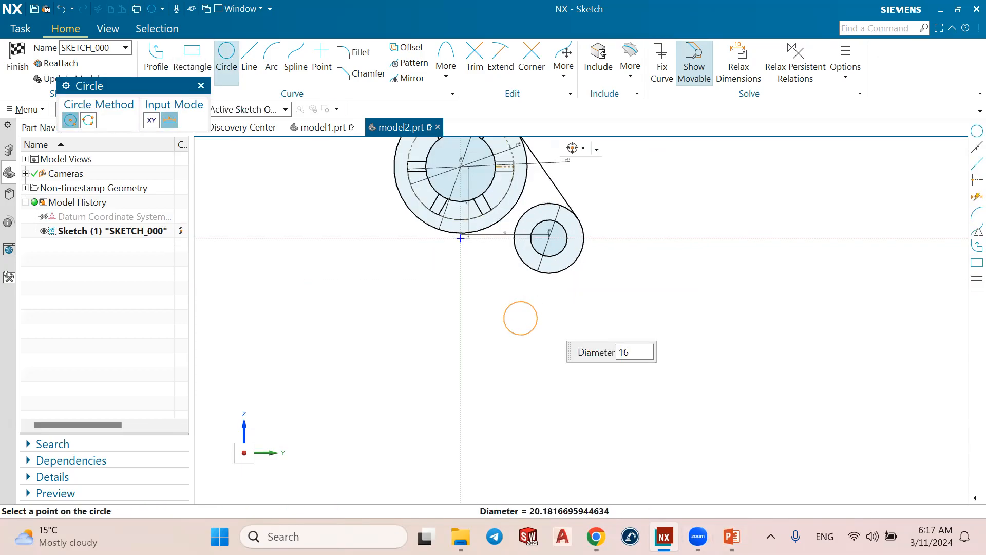
type("6")
key("Return")
scroll(522, 319, "up", 2)
key("Escape")
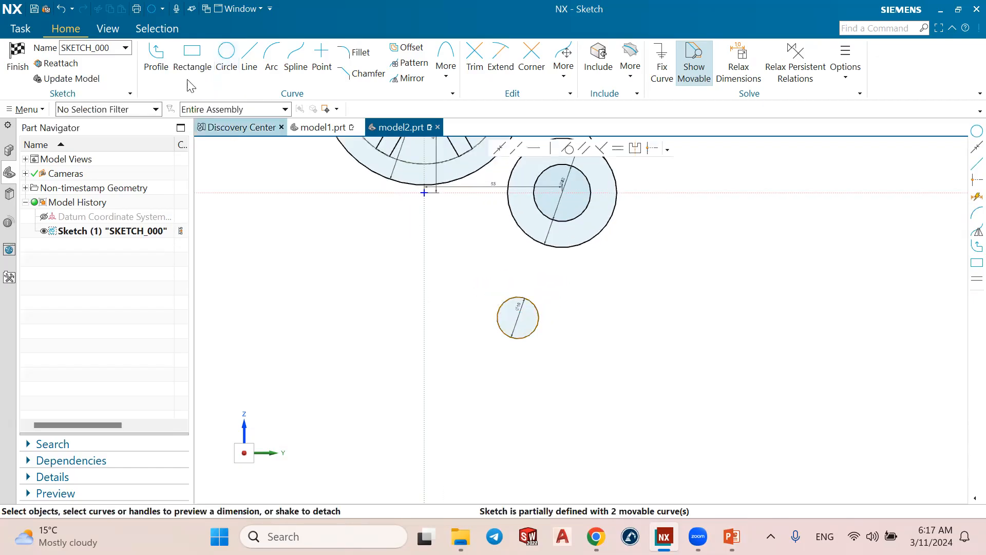
Draw a 32 mm diameter circle concentric with the 16 mm circle.
left_click(227, 57)
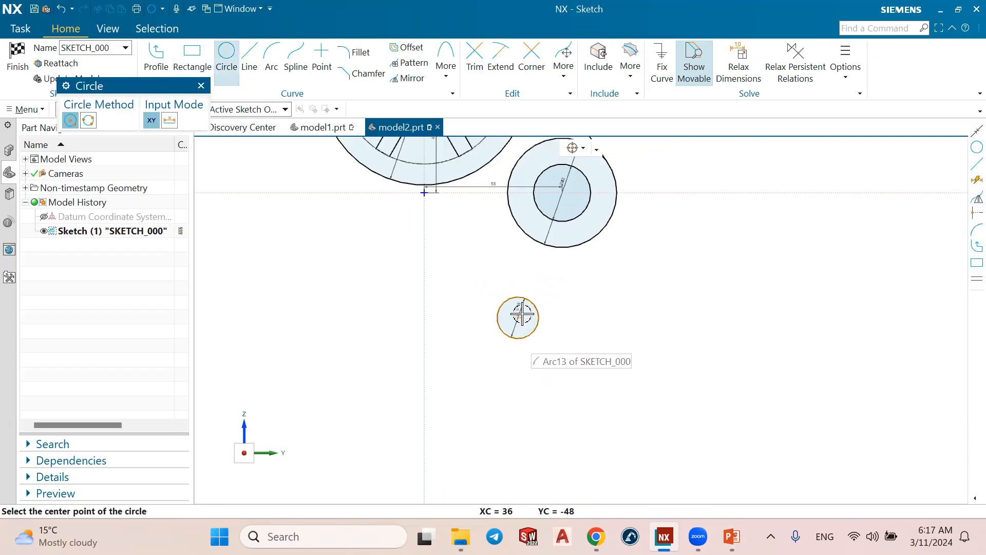
left_click(522, 314)
type("2")
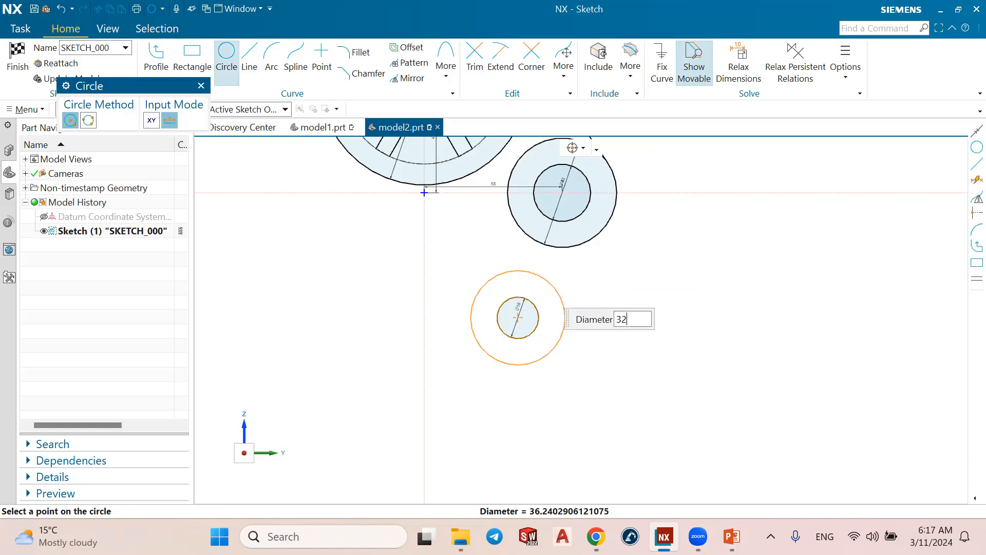
key("Return")
key("Escape")
scroll(611, 293, "down", 3)
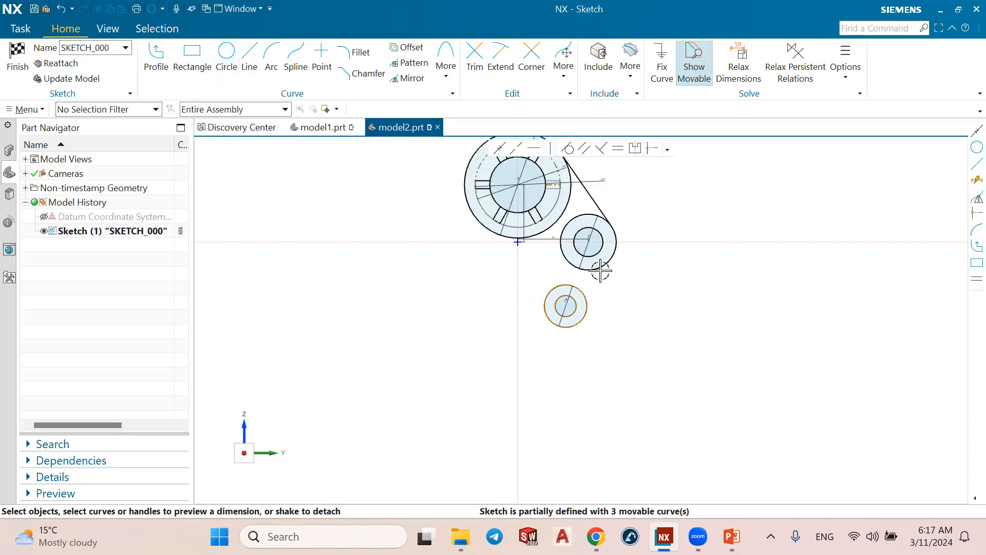
Check drawing 6 in PowerPoint and set the vertical distance between the 42 mm and 32 mm circles' centres to 35 mm in NX.
left_click(731, 536)
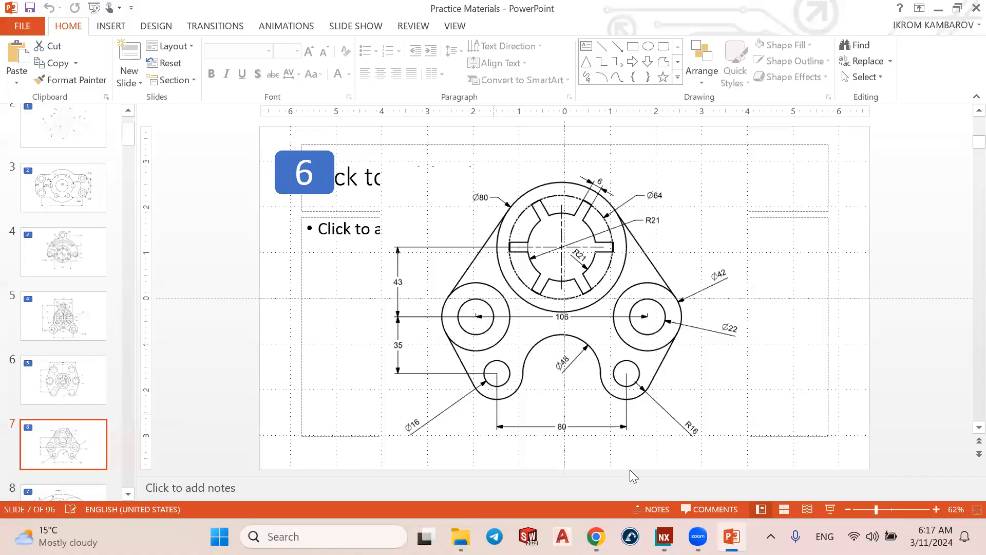
key("alt+Tab")
scroll(512, 257, "down", 1)
scroll(567, 233, "up", 2)
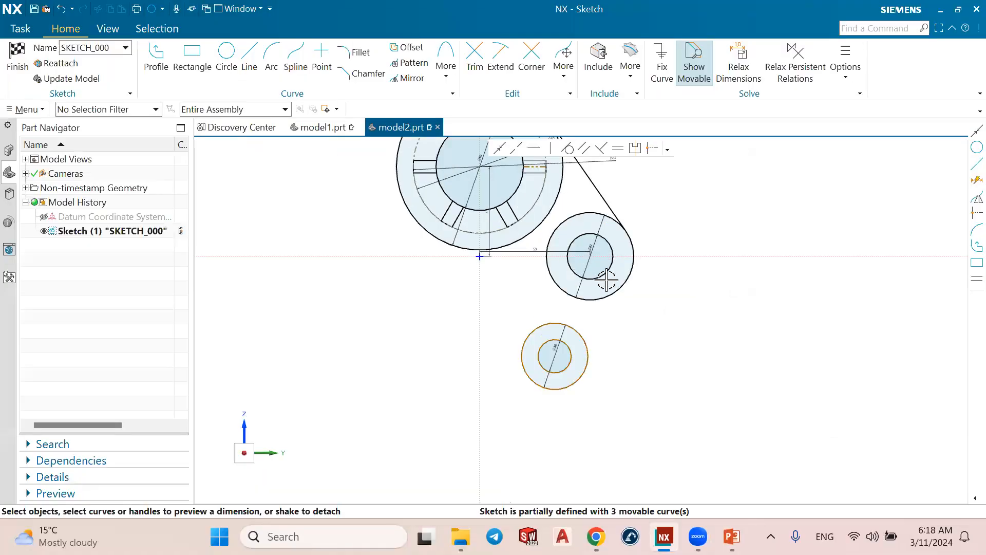
left_click(586, 300)
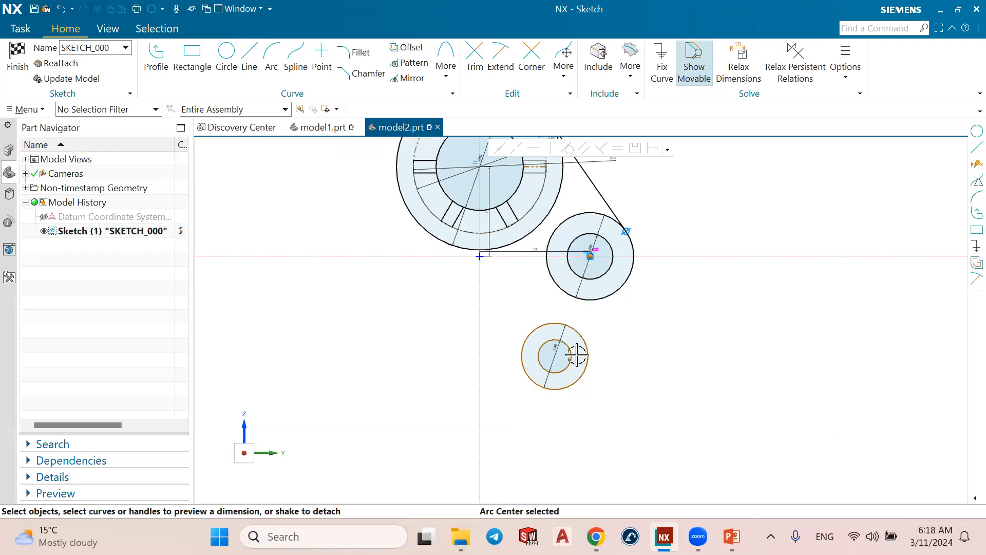
left_click(555, 355)
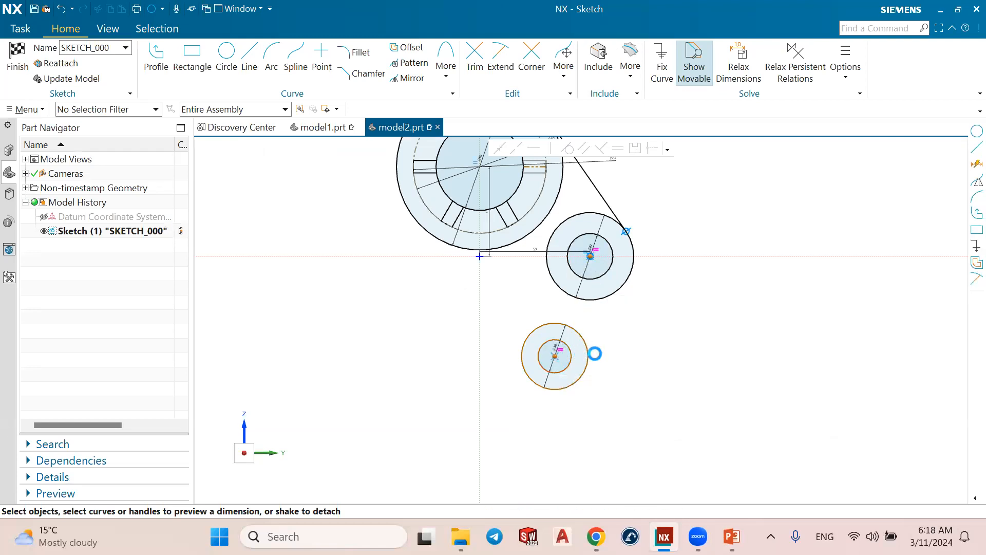
scroll(614, 324, "up", 2)
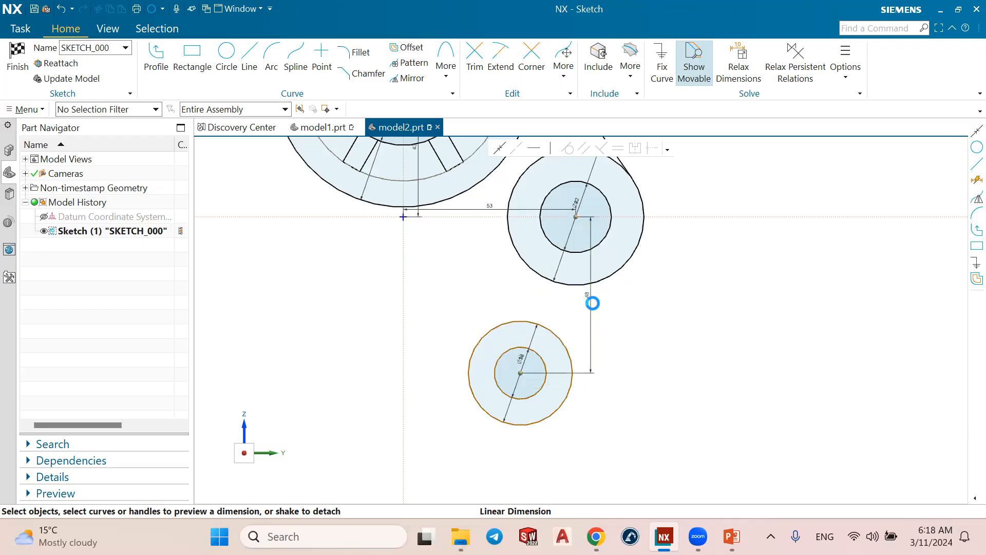
left_click(591, 303)
type("3")
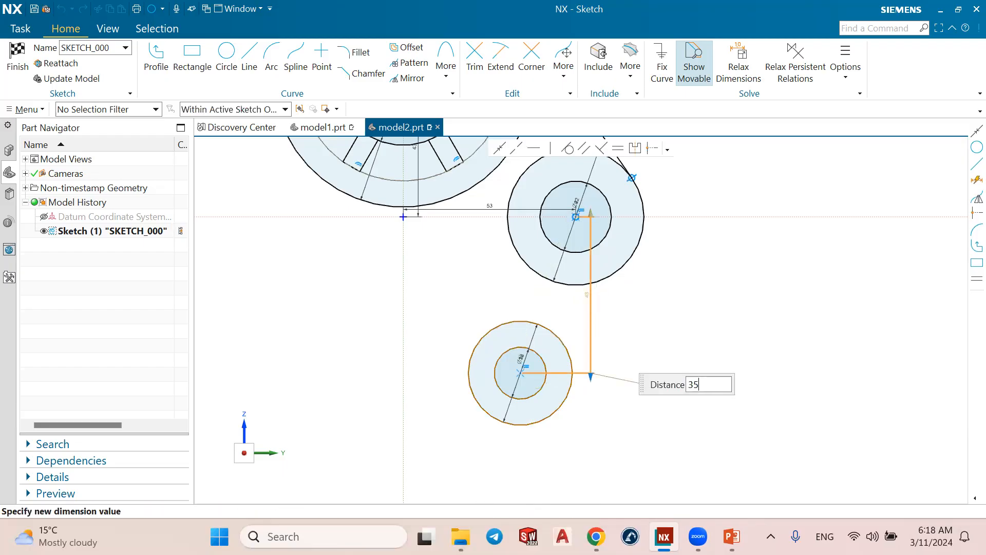
type("5")
key("Return")
middle_click(552, 292)
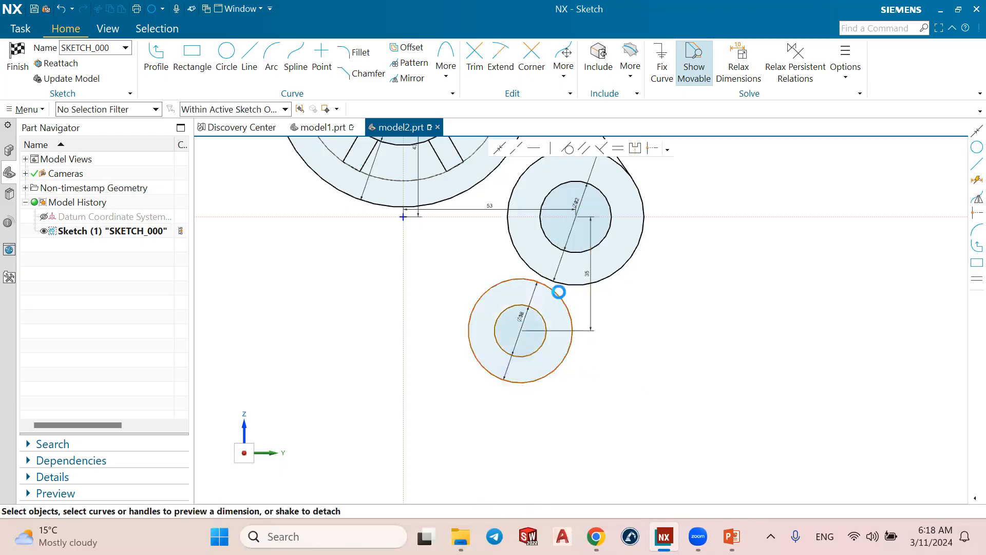
Check the spacing of the lower holes on drawing 6 in PowerPoint and return to NX.
left_click(725, 533)
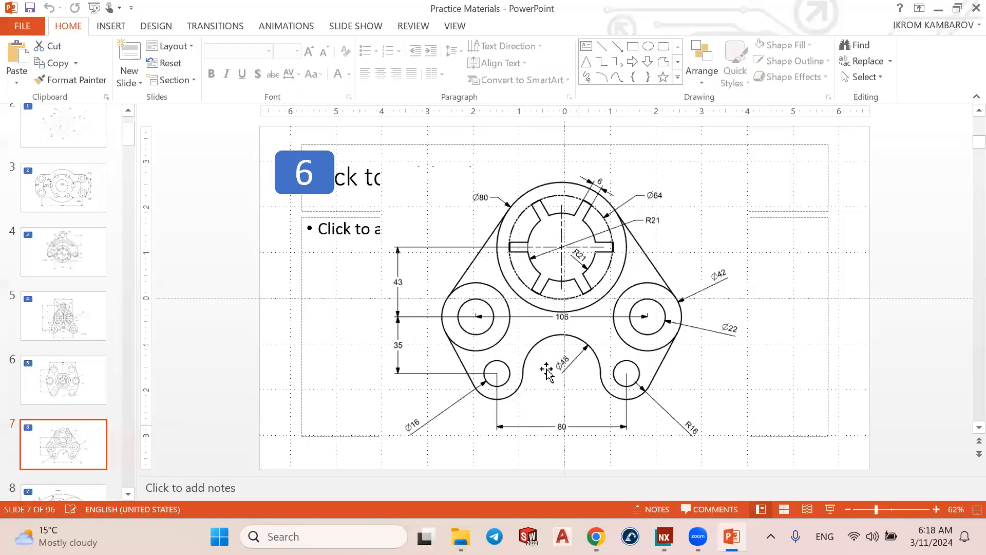
left_click(728, 535)
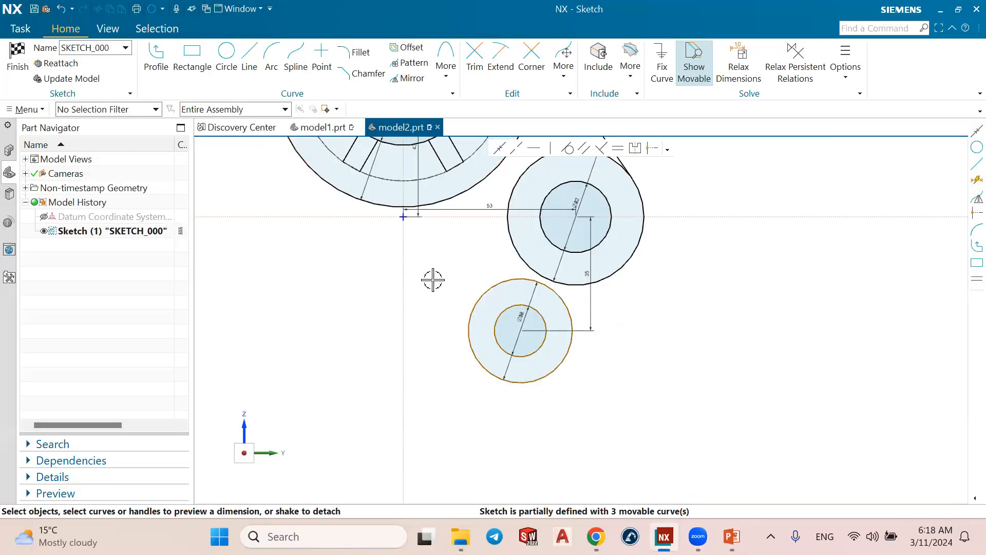
Set the horizontal distance from the vertical axis to the lower concentric circles' centre to 40 mm.
left_click(403, 324)
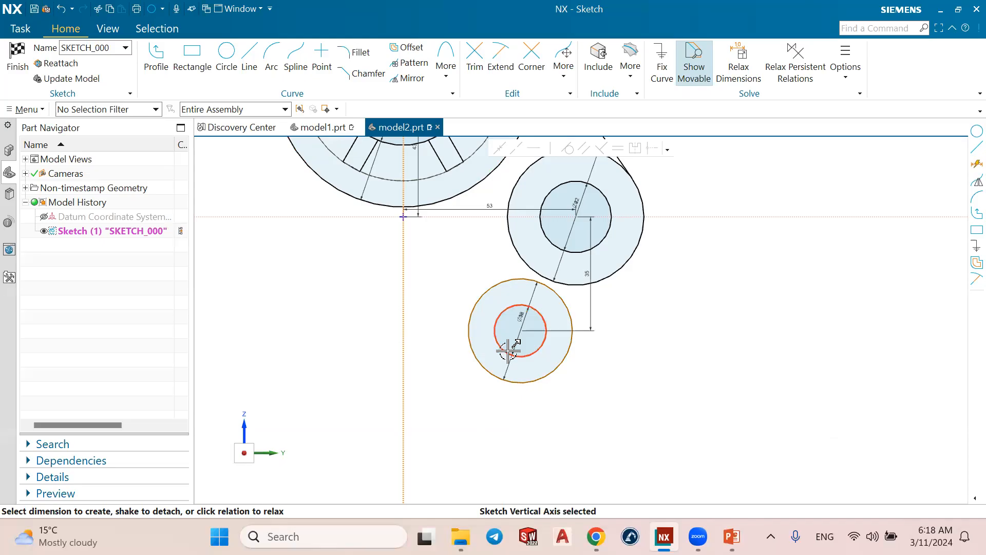
left_click(520, 331)
left_click(459, 333)
type("40")
key("Return")
key("Escape")
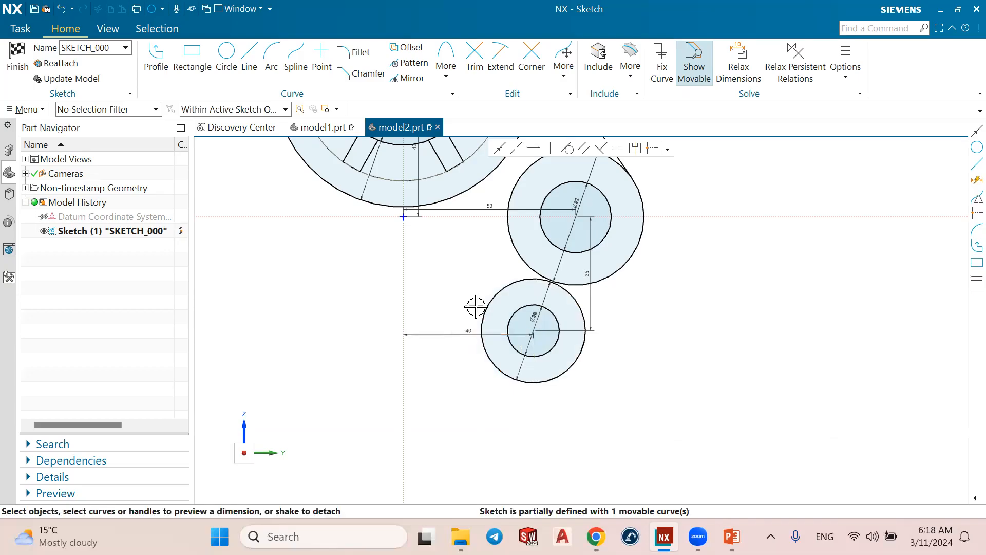
Check drawing 6 in PowerPoint and draw an outer tangent line between the 32 mm and 42 mm circles in NX.
scroll(475, 303, "down", 2)
left_click(732, 536)
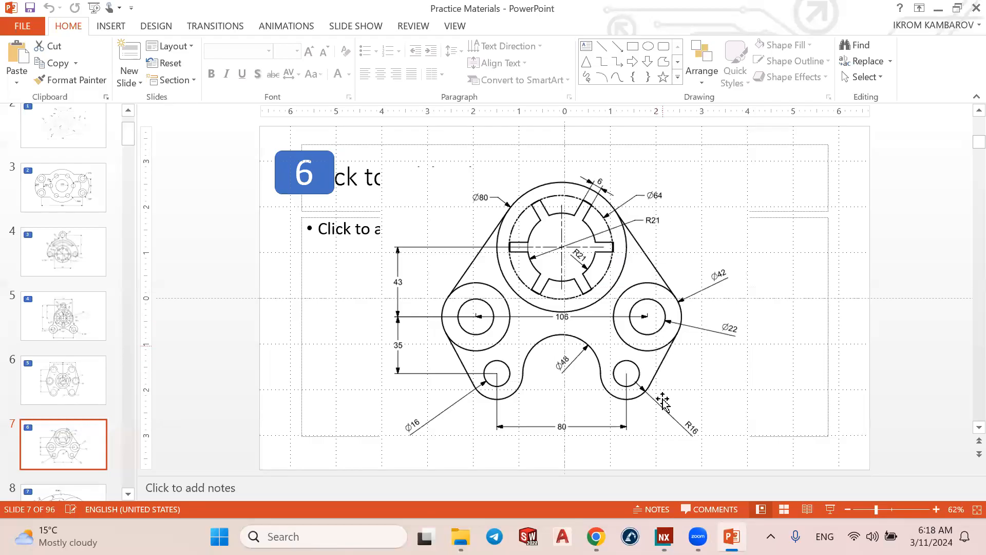
left_click(732, 536)
left_click(248, 62)
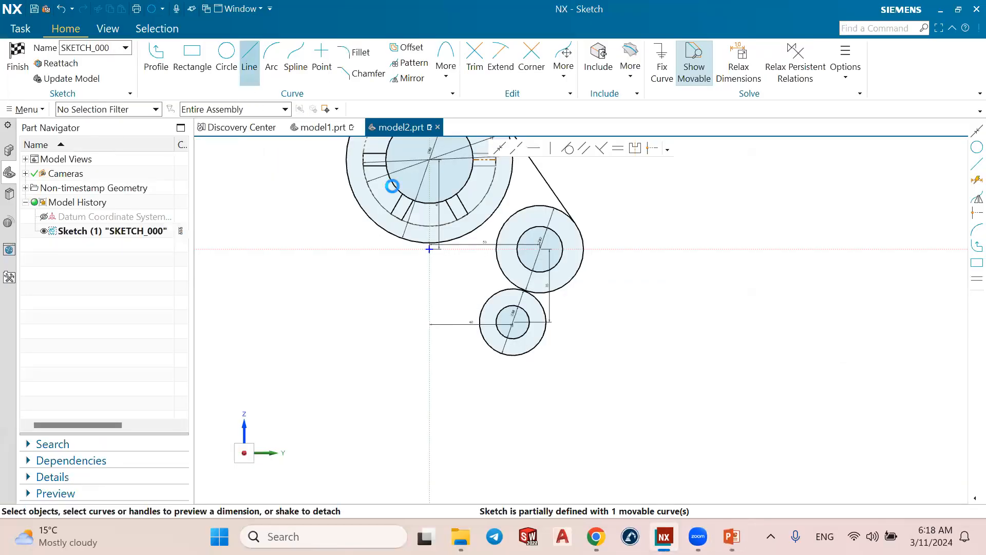
scroll(561, 339, "up", 1)
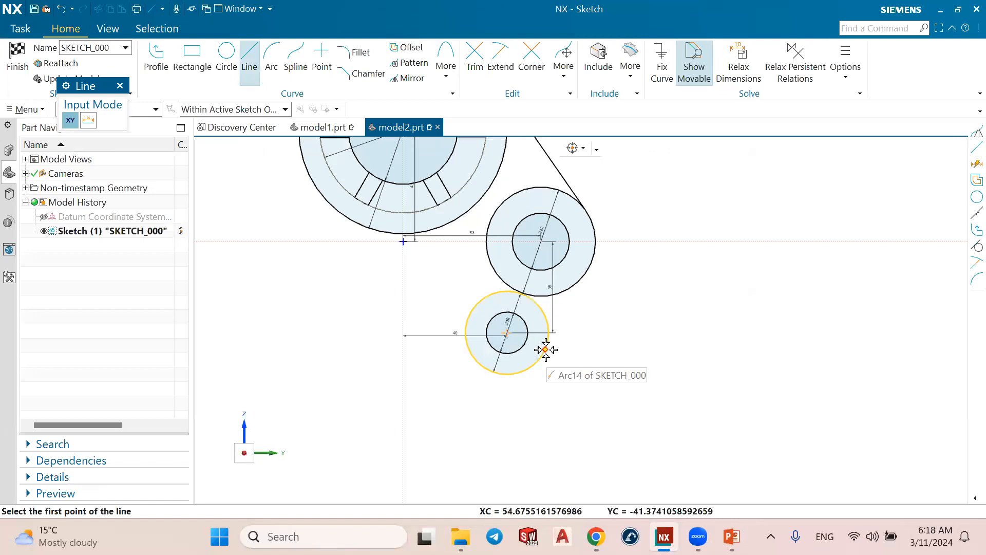
left_click(541, 348)
left_click(590, 266)
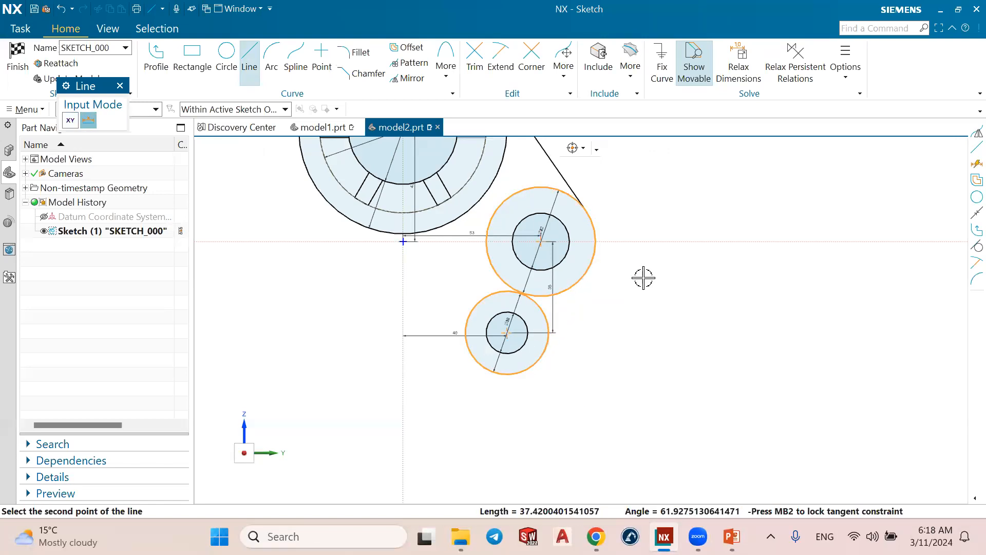
key("Escape")
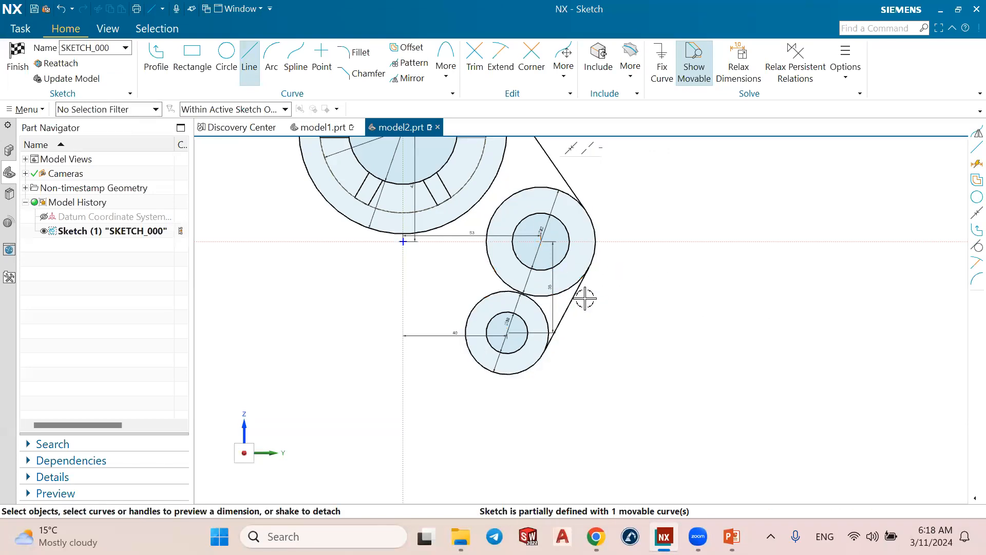
Mirror the side circles, lower circles and both outer tangent lines about the sketch's vertical axis.
scroll(585, 300, "down", 1)
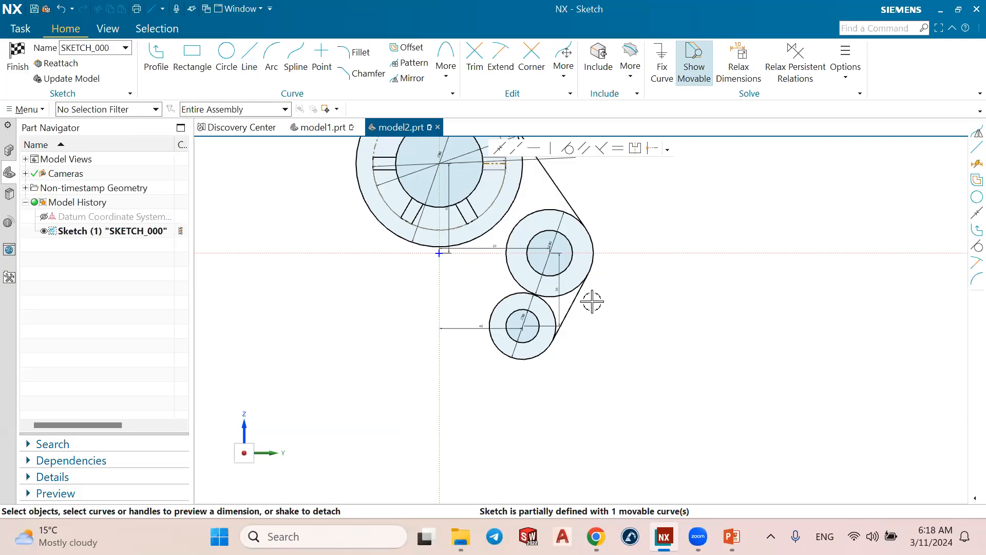
scroll(584, 289, "down", 3)
scroll(547, 190, "up", 2)
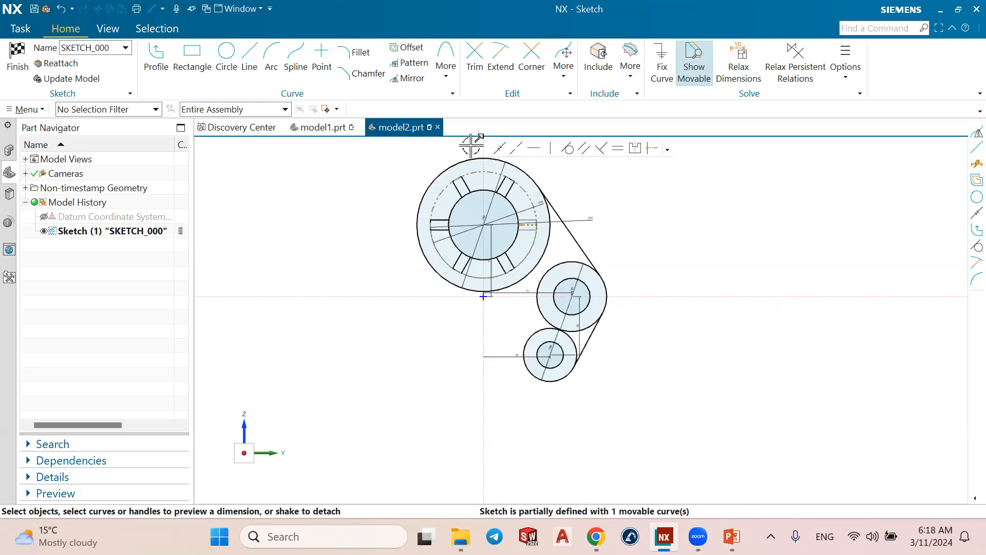
left_click(409, 78)
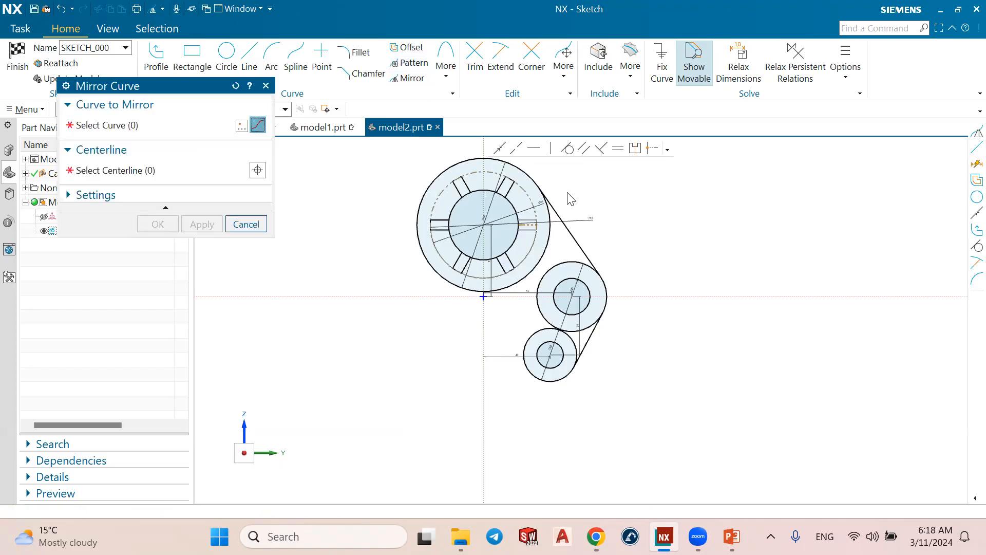
left_click(570, 257)
left_click(571, 262)
left_click(560, 310)
left_click(554, 330)
left_click(557, 340)
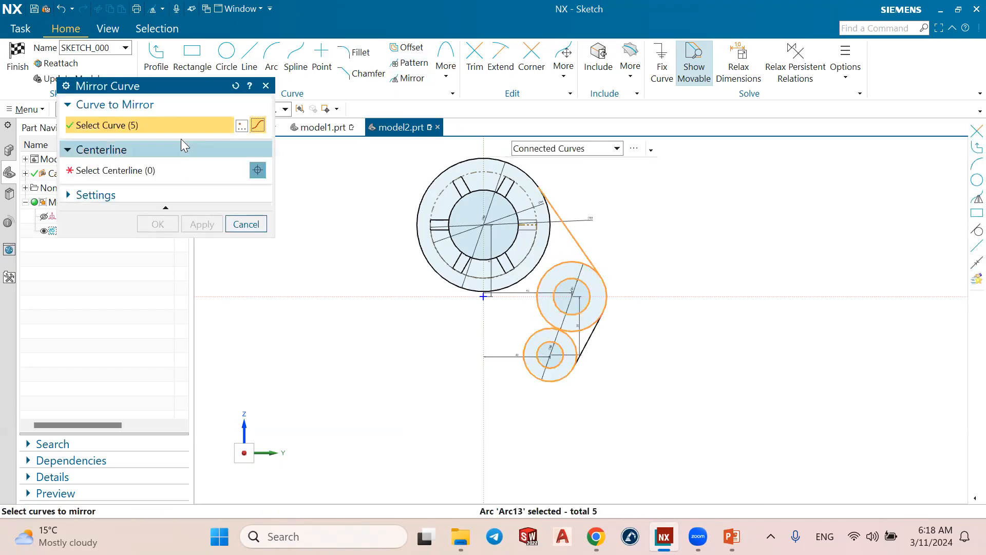
left_click(142, 173)
left_click(485, 322)
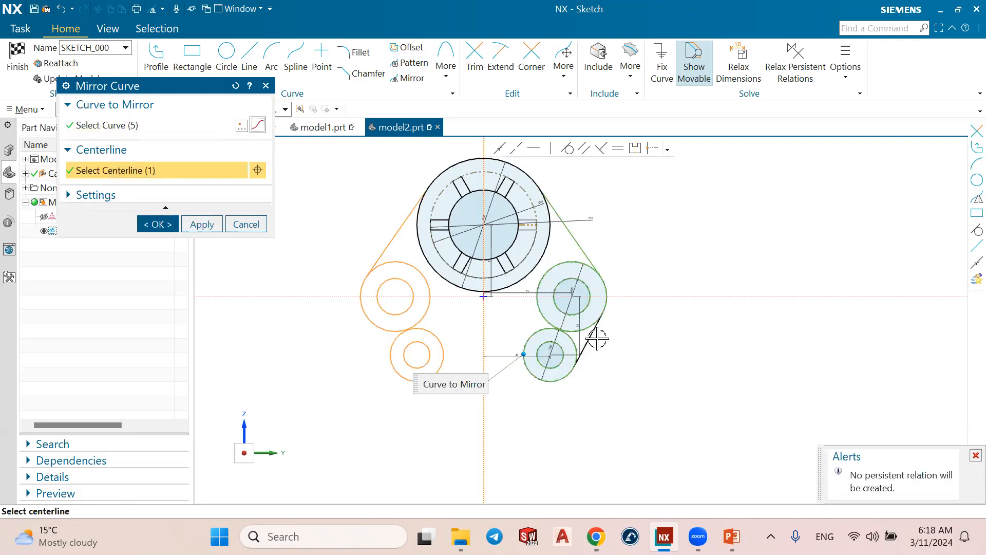
left_click(98, 124)
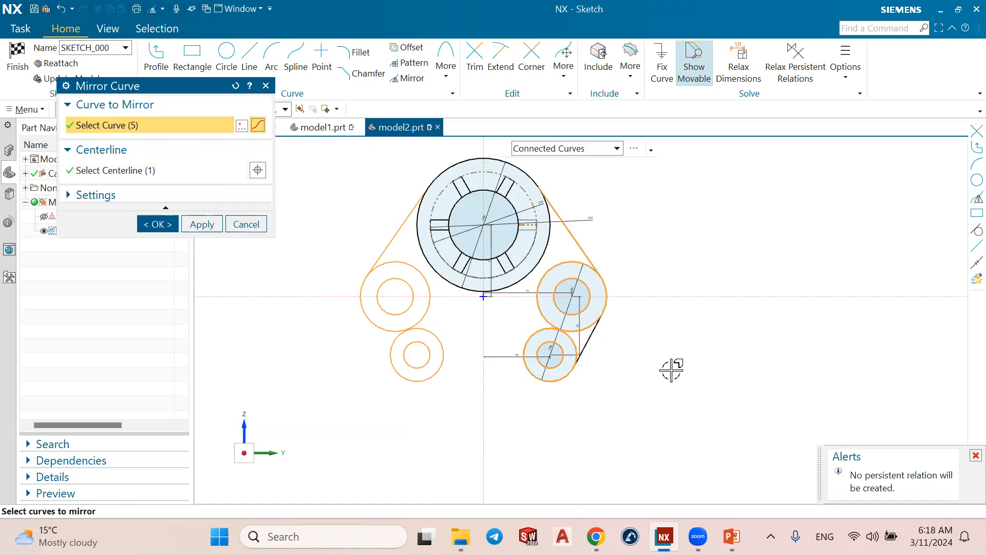
left_click(607, 337)
scroll(616, 337, "down", 1)
scroll(595, 325, "up", 1)
left_click(156, 223)
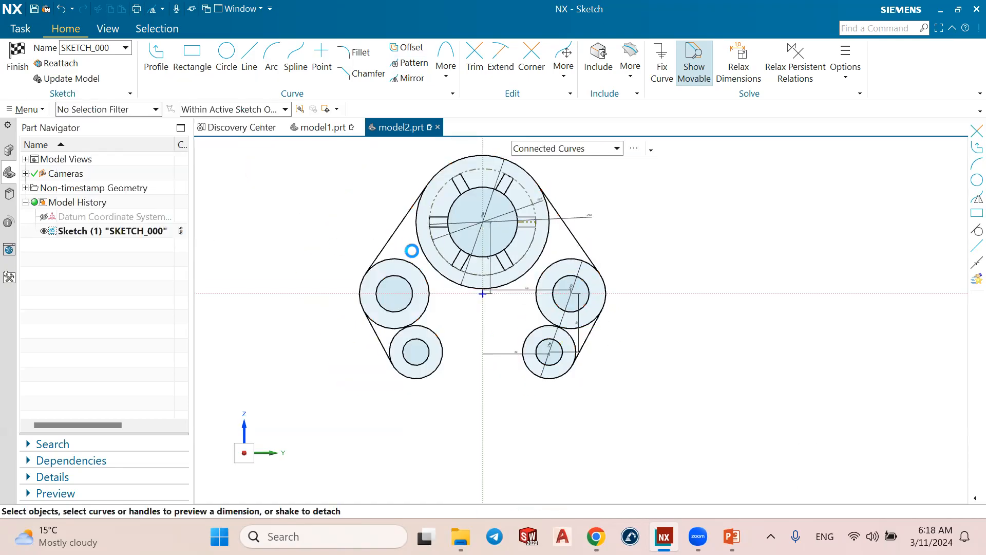
Check drawing 6 in PowerPoint and draw an upward arc about 24 mm in radius between the two 32 mm circles in NX.
scroll(412, 251, "up", 1)
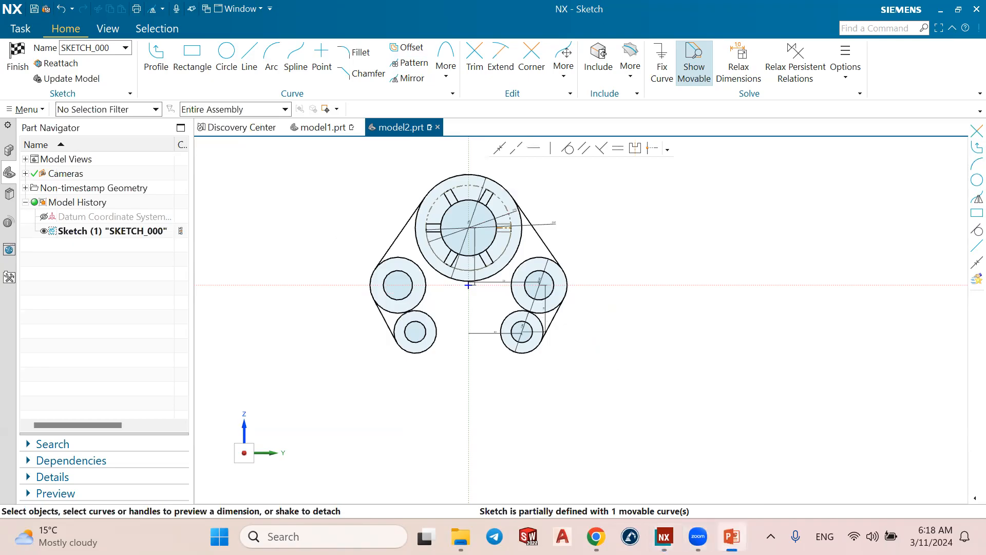
key("alt+Tab")
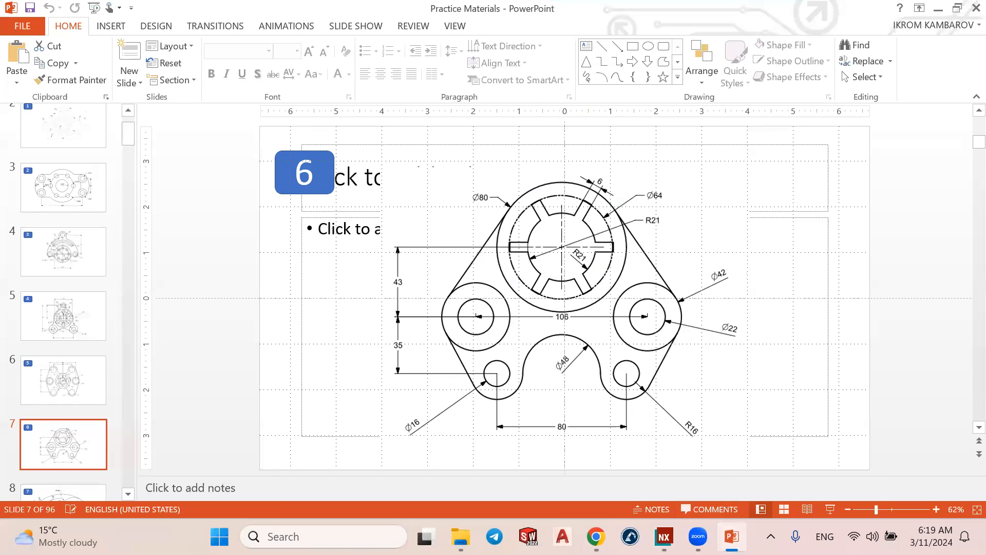
left_click(732, 536)
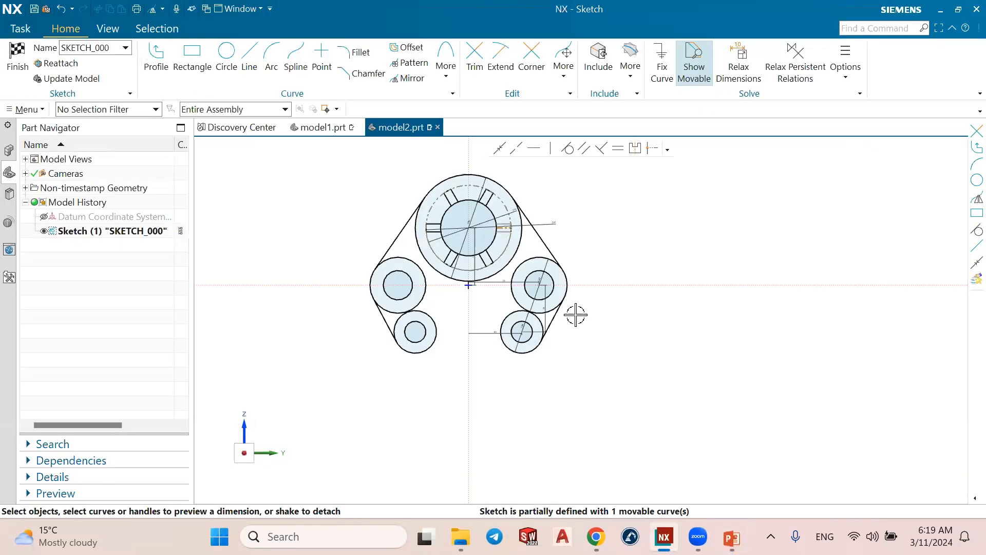
left_click(271, 57)
scroll(509, 344, "up", 2)
scroll(426, 341, "up", 1)
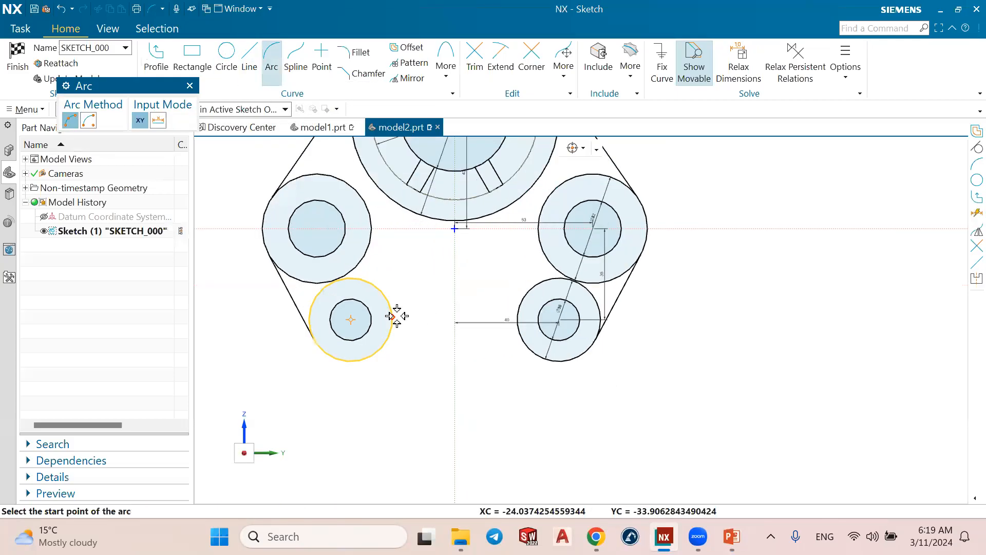
left_click(517, 313)
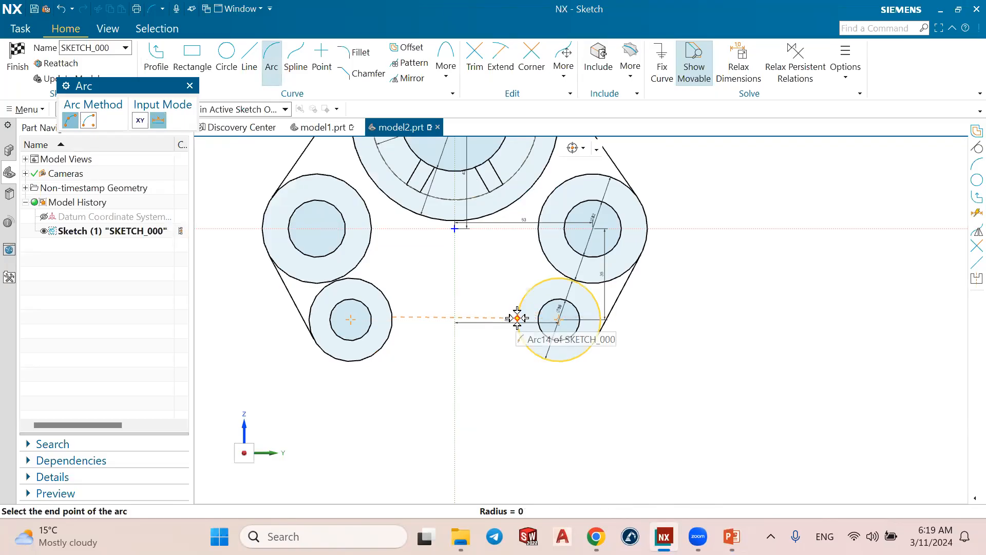
left_click(518, 318)
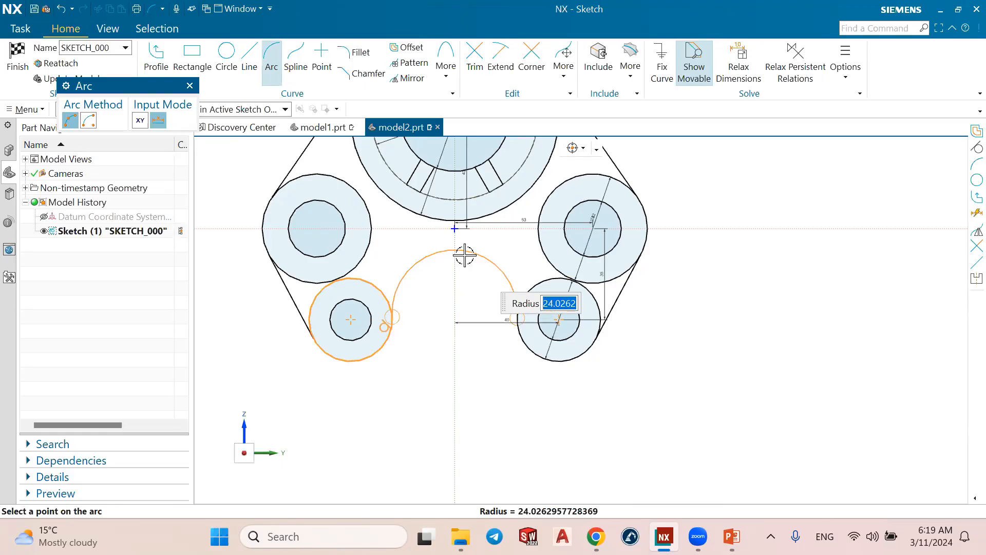
type("24")
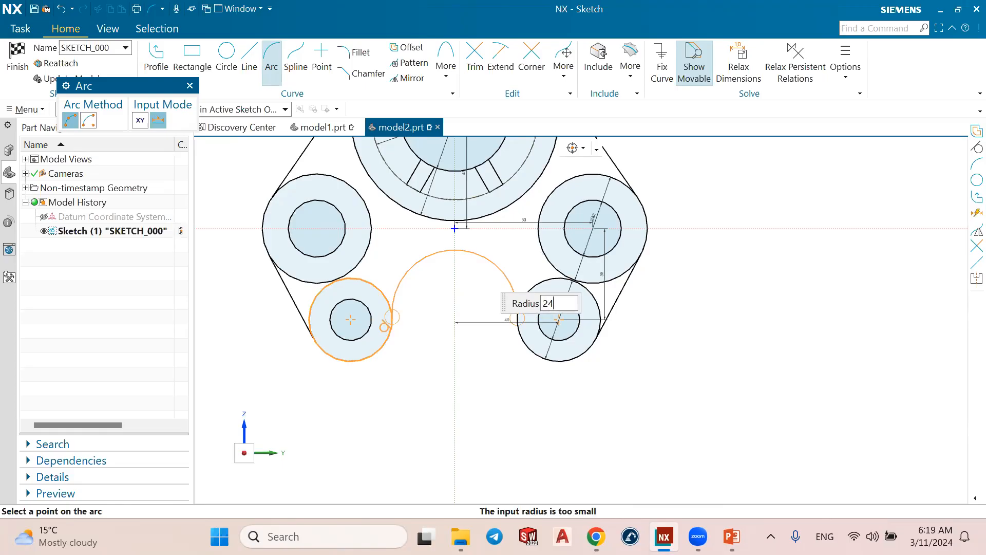
key("Return")
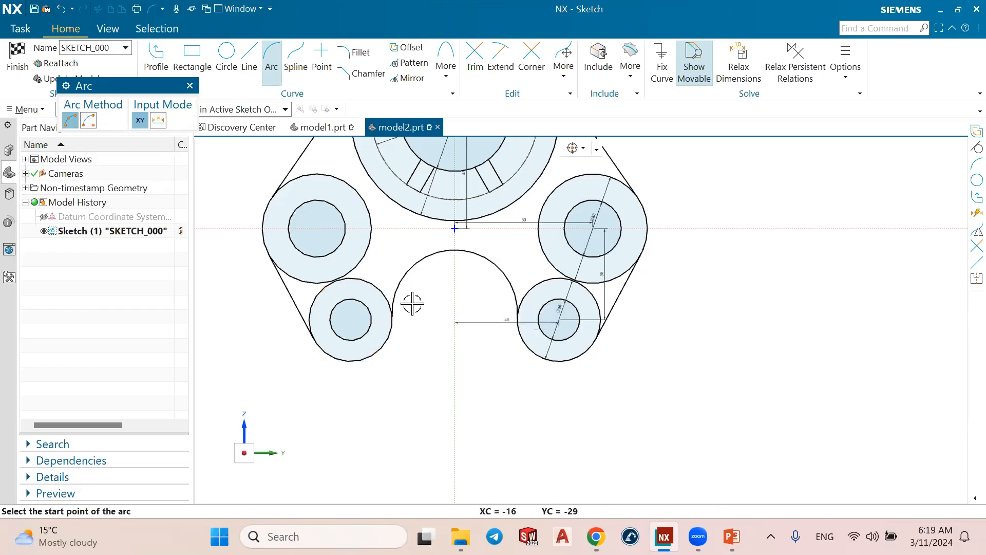
key("Escape")
Dimension the arc between the lower circles with a radius of 24 mm.
left_click(421, 262)
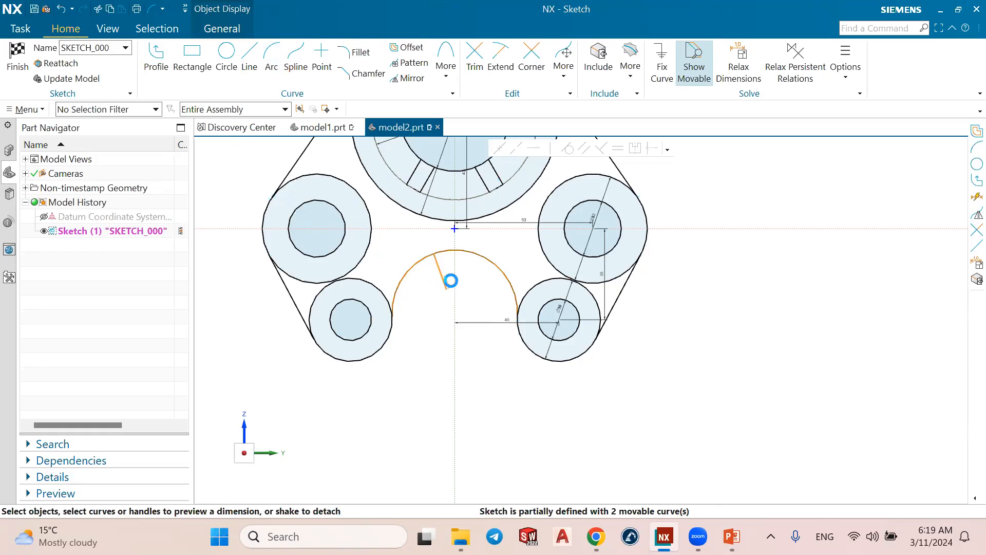
left_click(451, 280)
type("2")
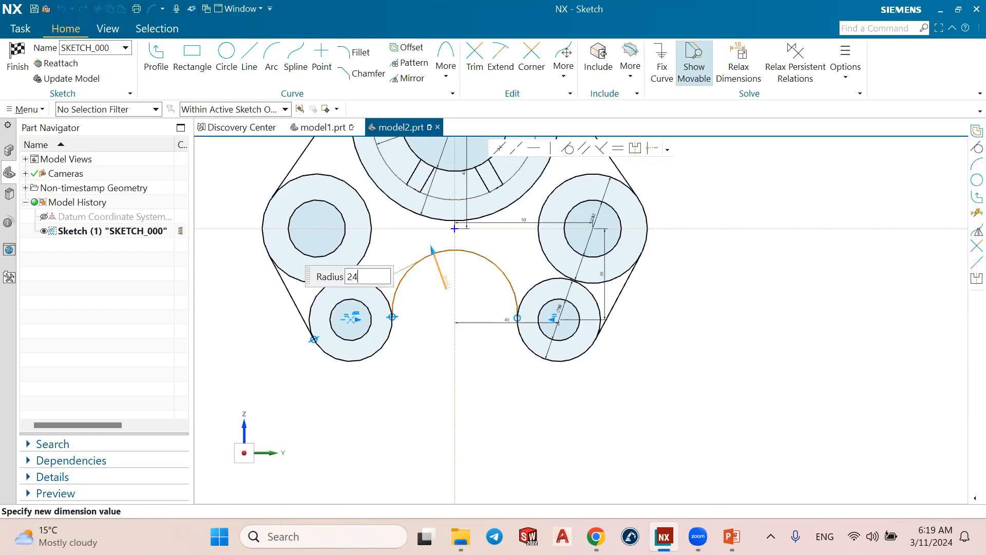
type("4")
key("Return")
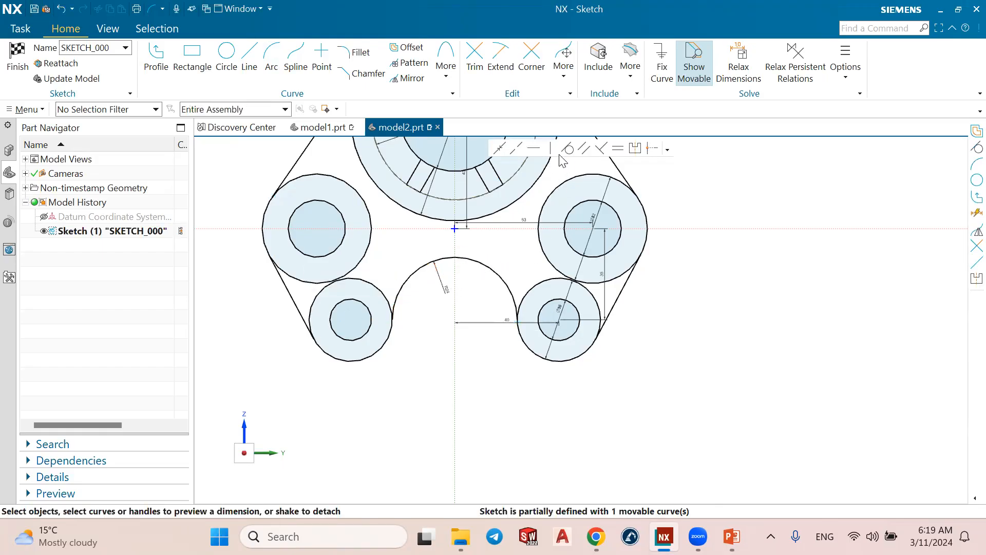
Make the 24 mm radius arc tangent to both 32 mm lower circles.
left_click(566, 149)
scroll(510, 288, "up", 2)
left_click(513, 298)
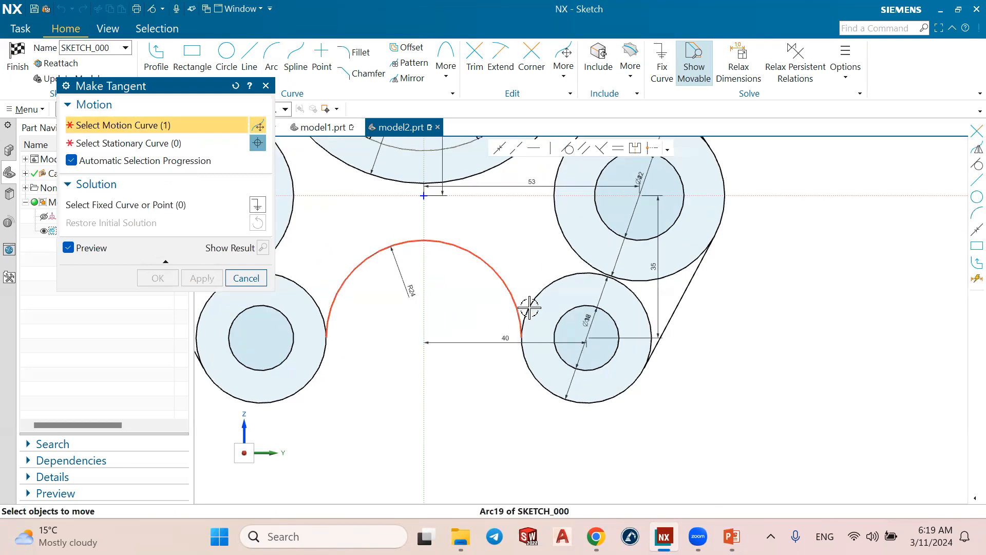
left_click(522, 300)
left_click(200, 278)
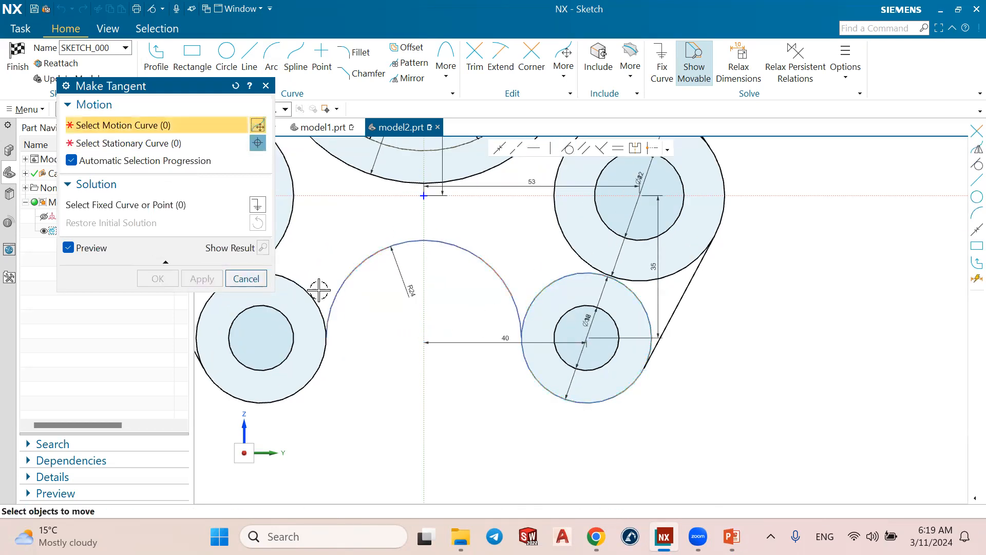
left_click(330, 296)
left_click(315, 302)
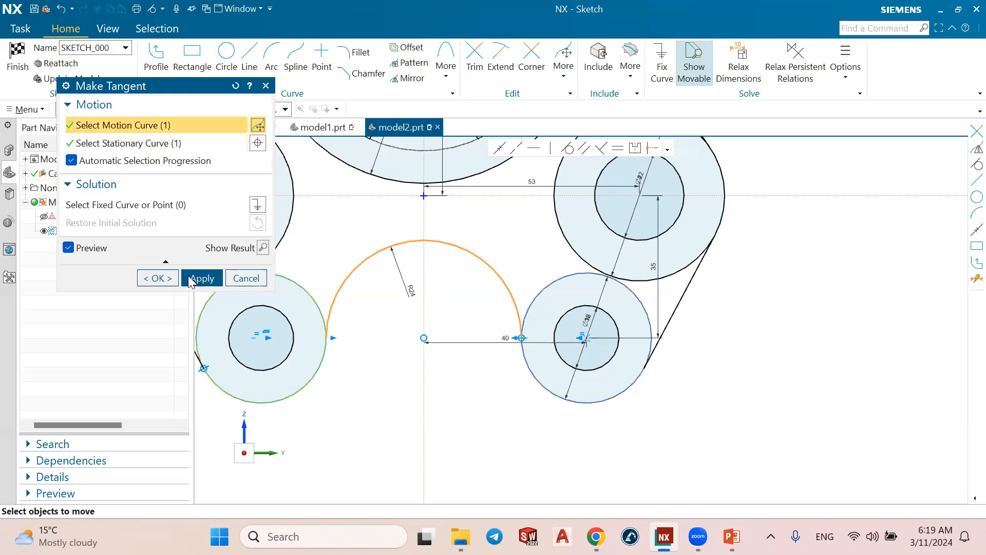
scroll(292, 277, "down", 2)
left_click(172, 278)
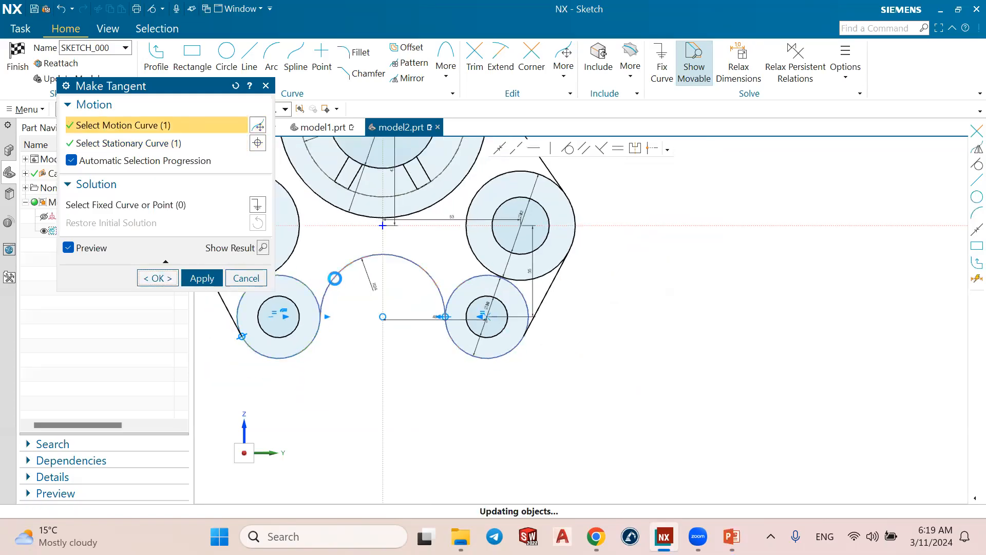
scroll(370, 285, "down", 1)
scroll(324, 368, "down", 2)
scroll(338, 291, "up", 1)
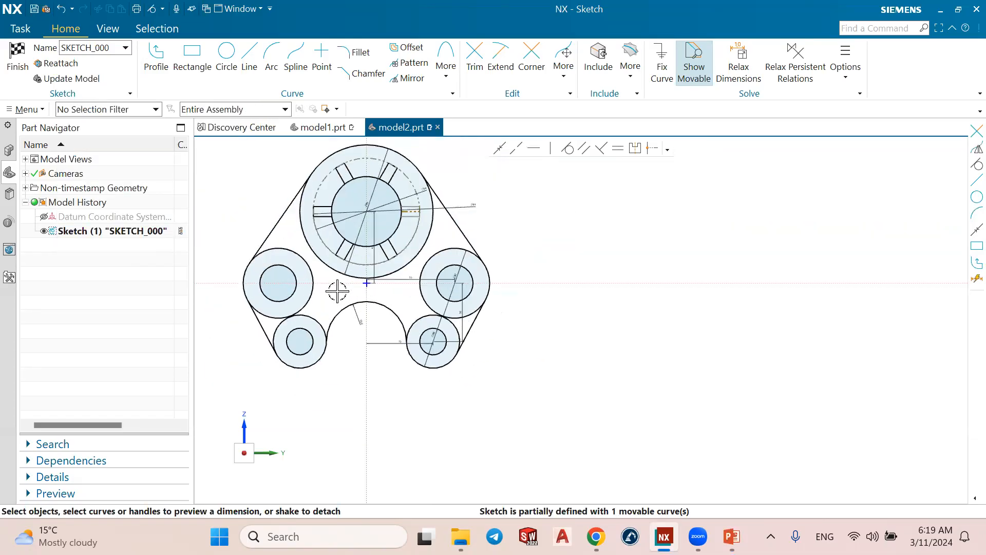
Check drawing 6 in PowerPoint and trim away the inner upper portions of both 32 mm lower circles in NX.
left_click(731, 537)
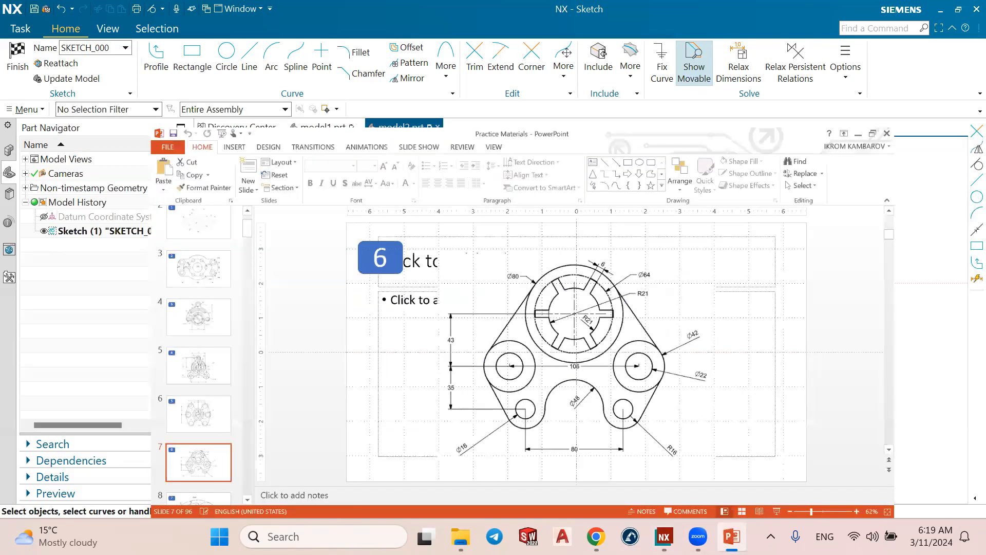
key("alt+Tab")
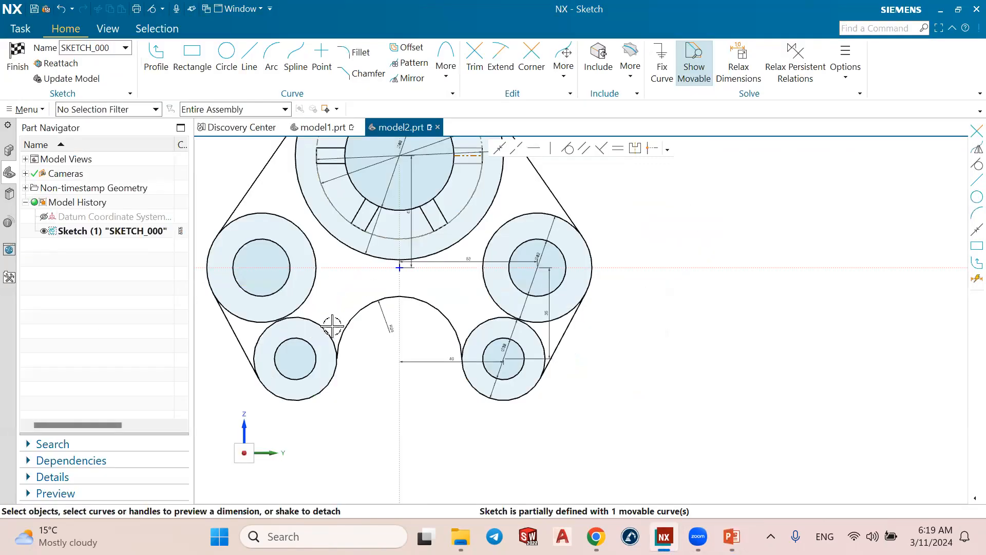
left_click(475, 57)
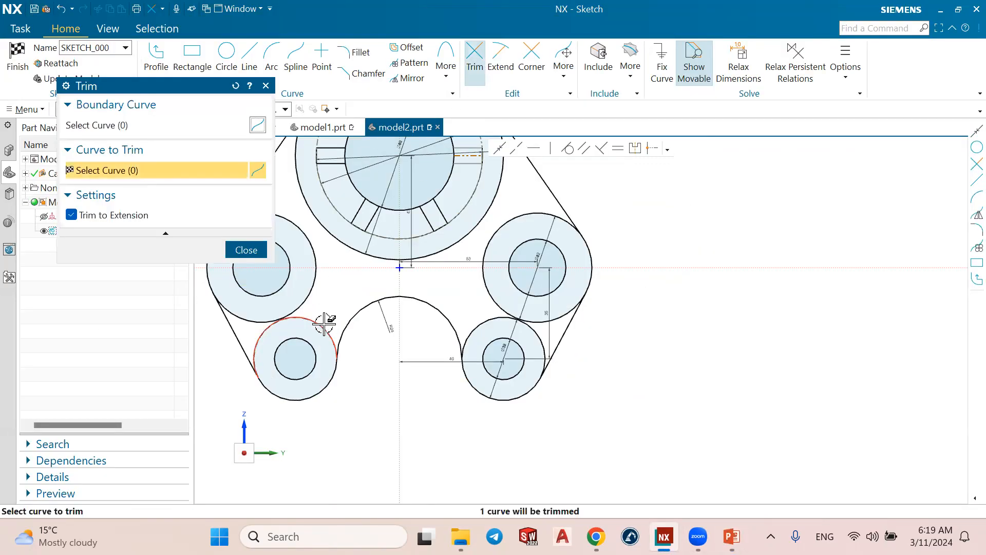
left_click(485, 325)
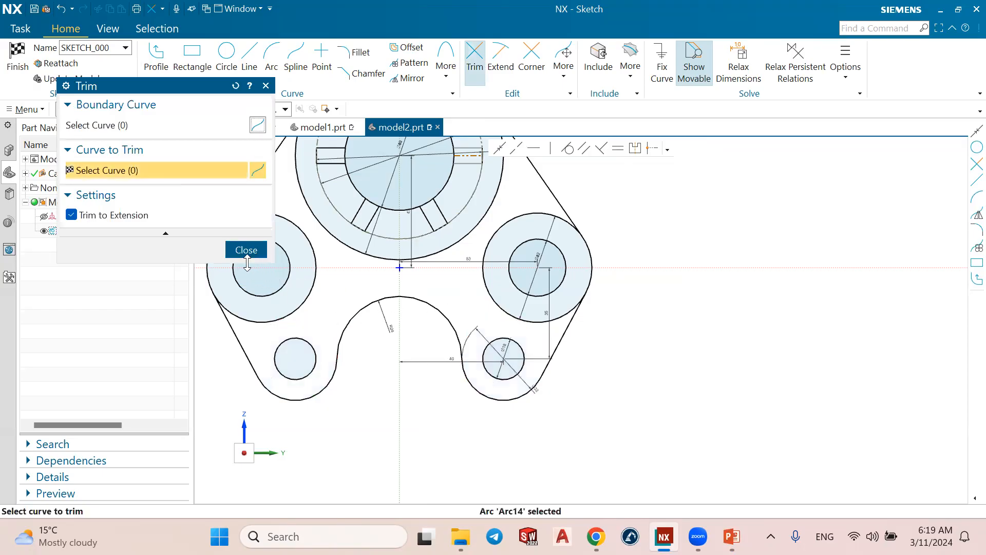
left_click(246, 250)
scroll(462, 319, "down", 3)
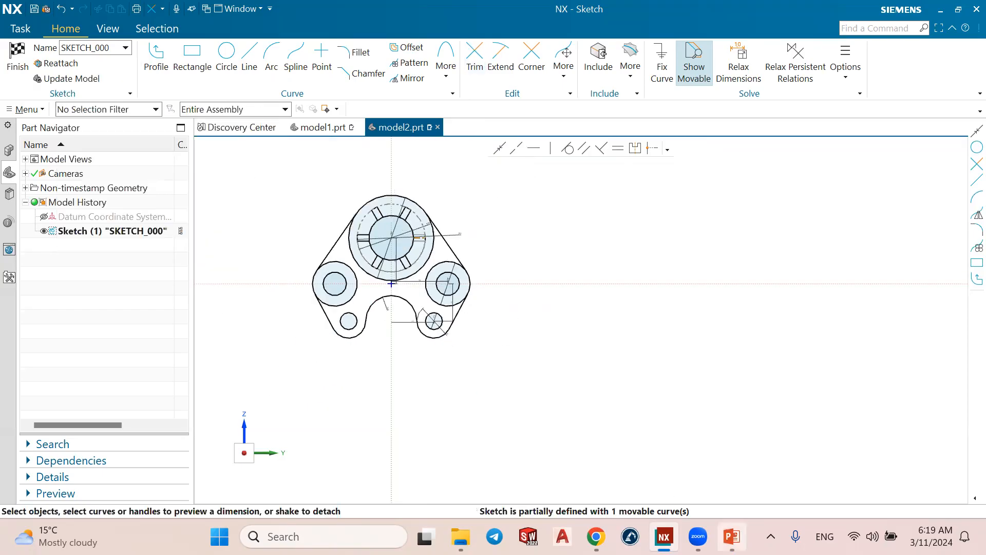
Compare the sketch with drawing 6 in PowerPoint, and finish the sketch in NX to return to the modeling view.
key("alt+Tab")
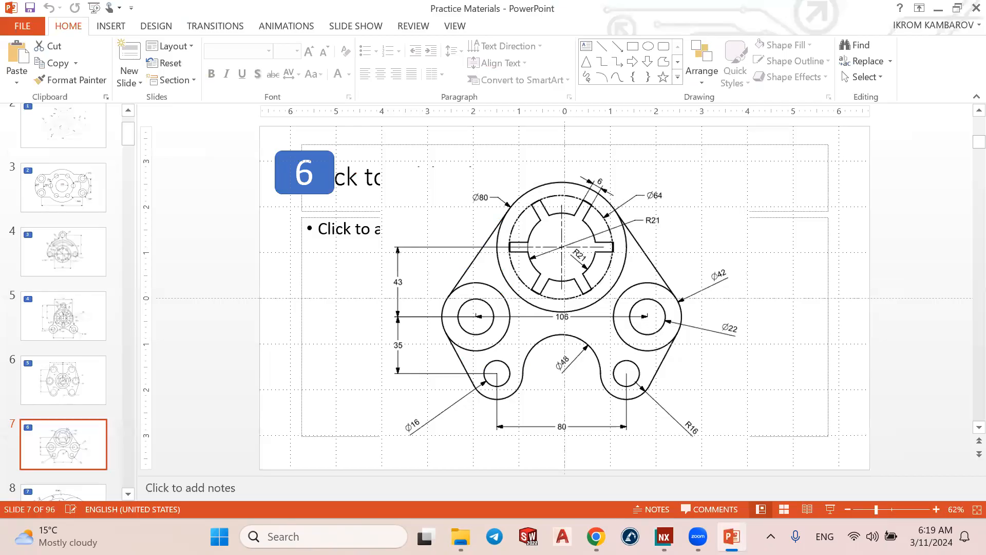
key("alt+Tab")
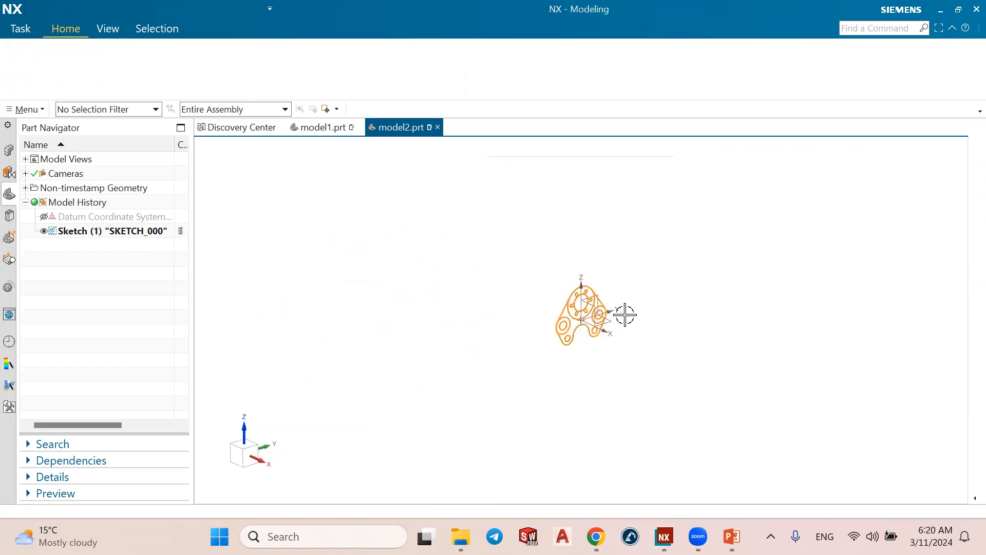
scroll(601, 328, "up", 2)
scroll(601, 328, "down", 4)
mouse_move(601, 328)
middle_mouse_down()
mouse_move(568, 284)
mouse_move(578, 324)
middle_mouse_up()
Switch to PowerPoint and review the reference slides for practice drawings 5, 4 and 6.
left_click(729, 532)
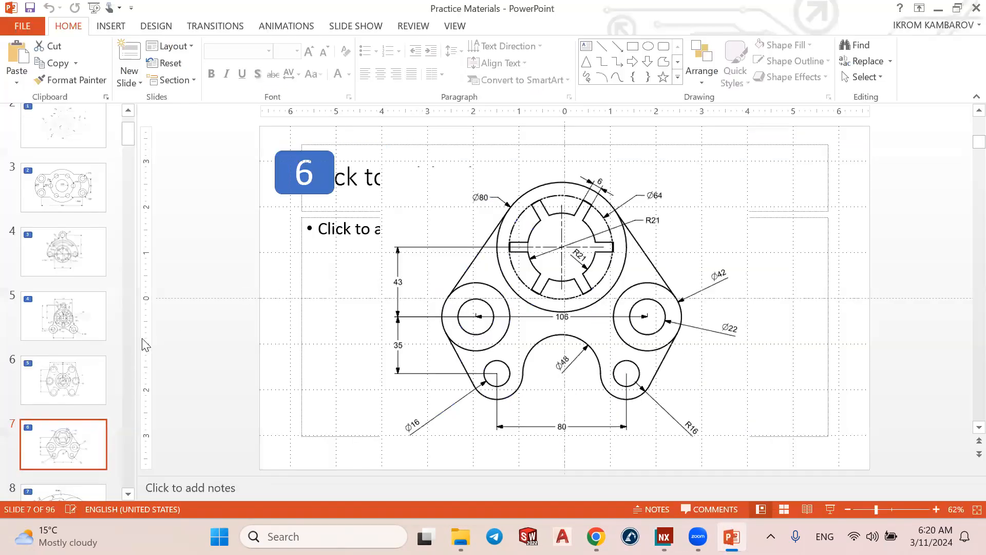
left_click(81, 375)
left_click(82, 427)
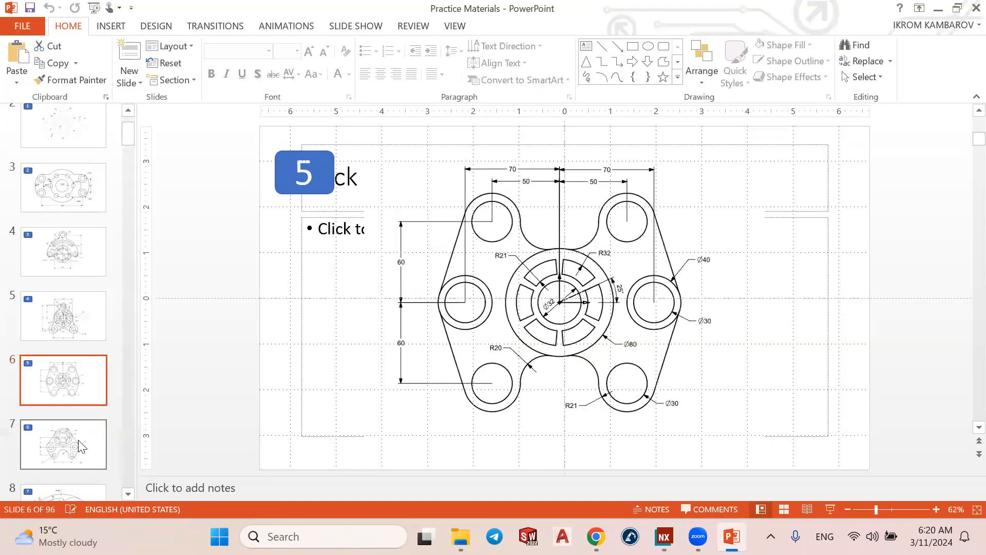
left_click(67, 314)
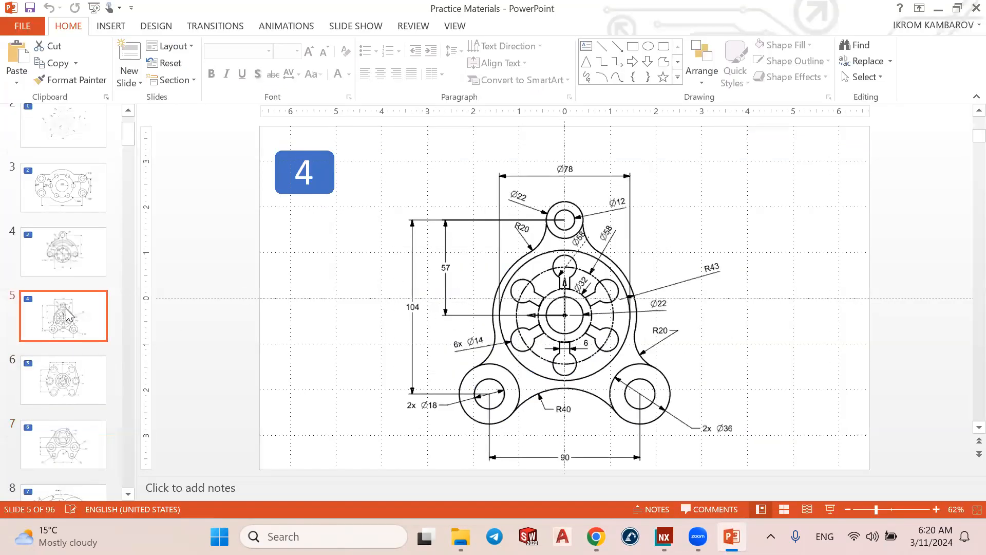
left_click(74, 437)
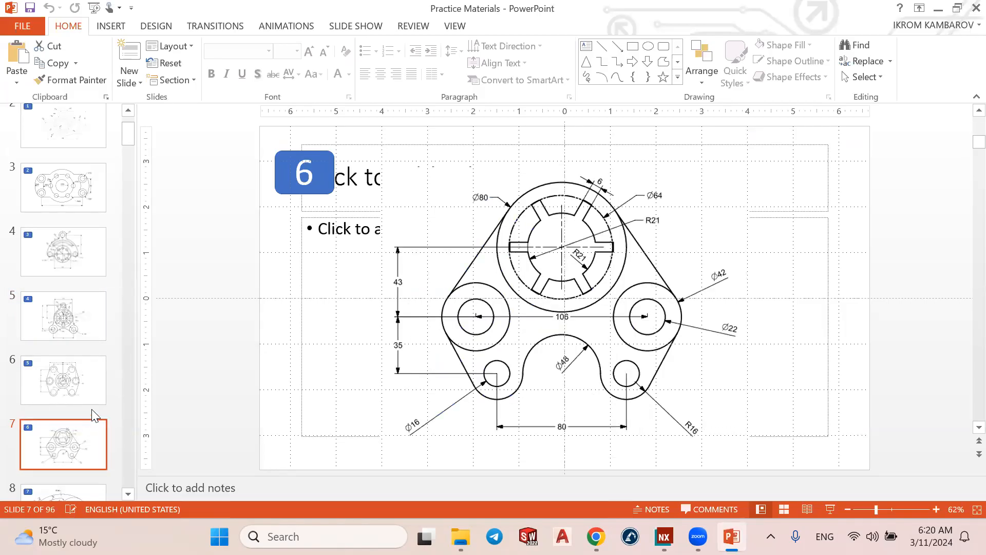